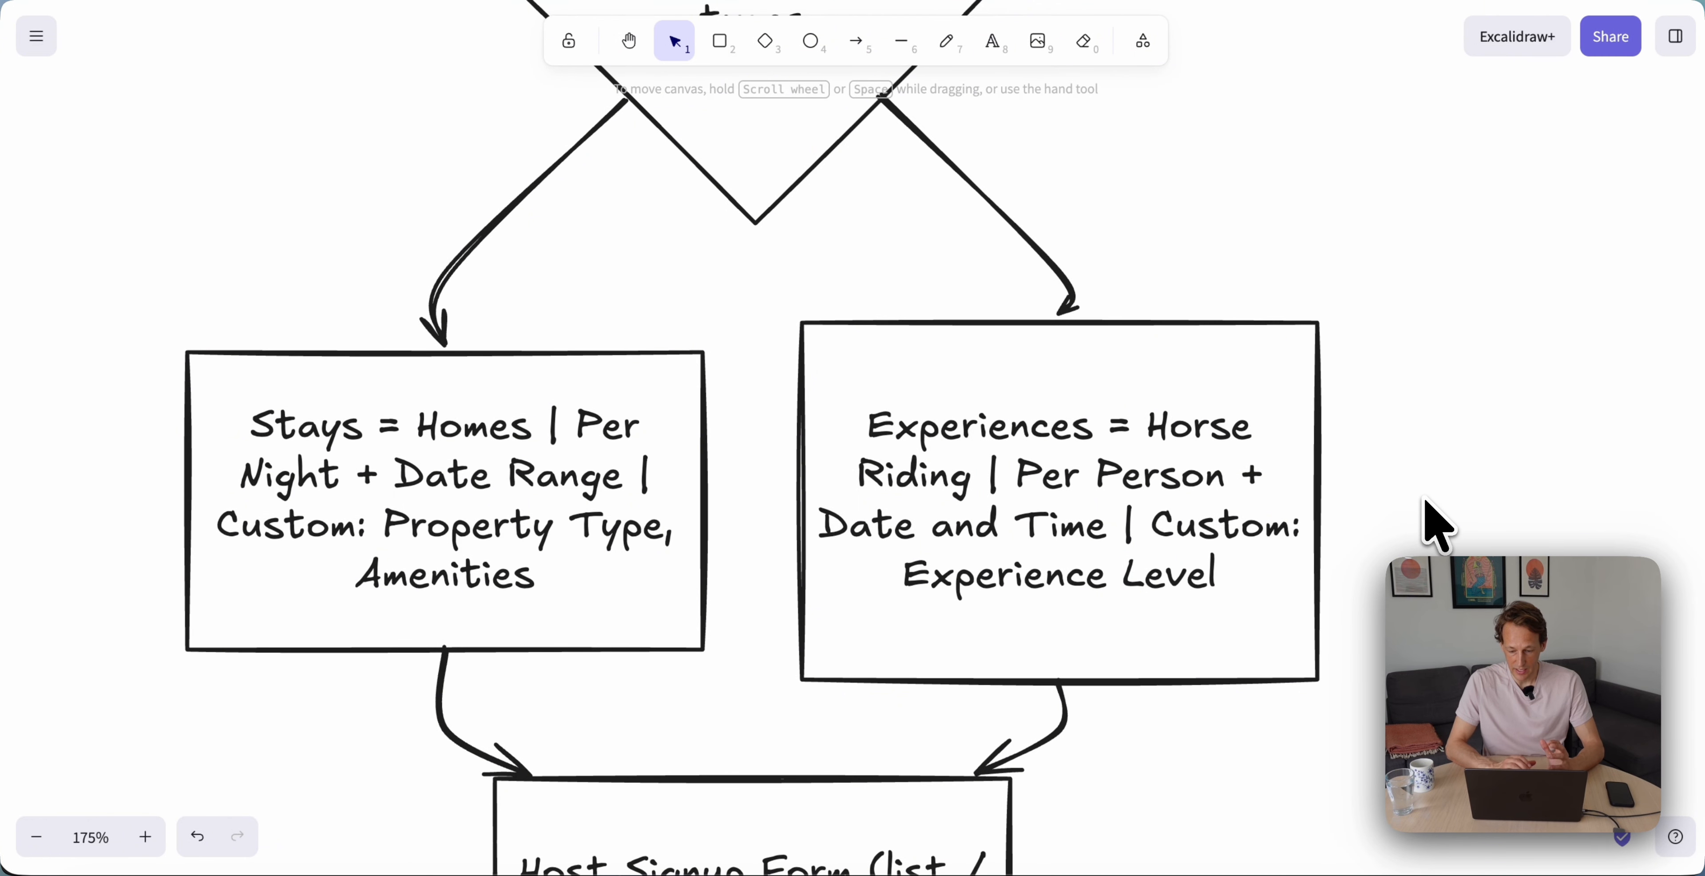
# Browse the marketplace templates and choose the Rental Marketplace template
pyautogui.scroll(-8, 1169, 586)
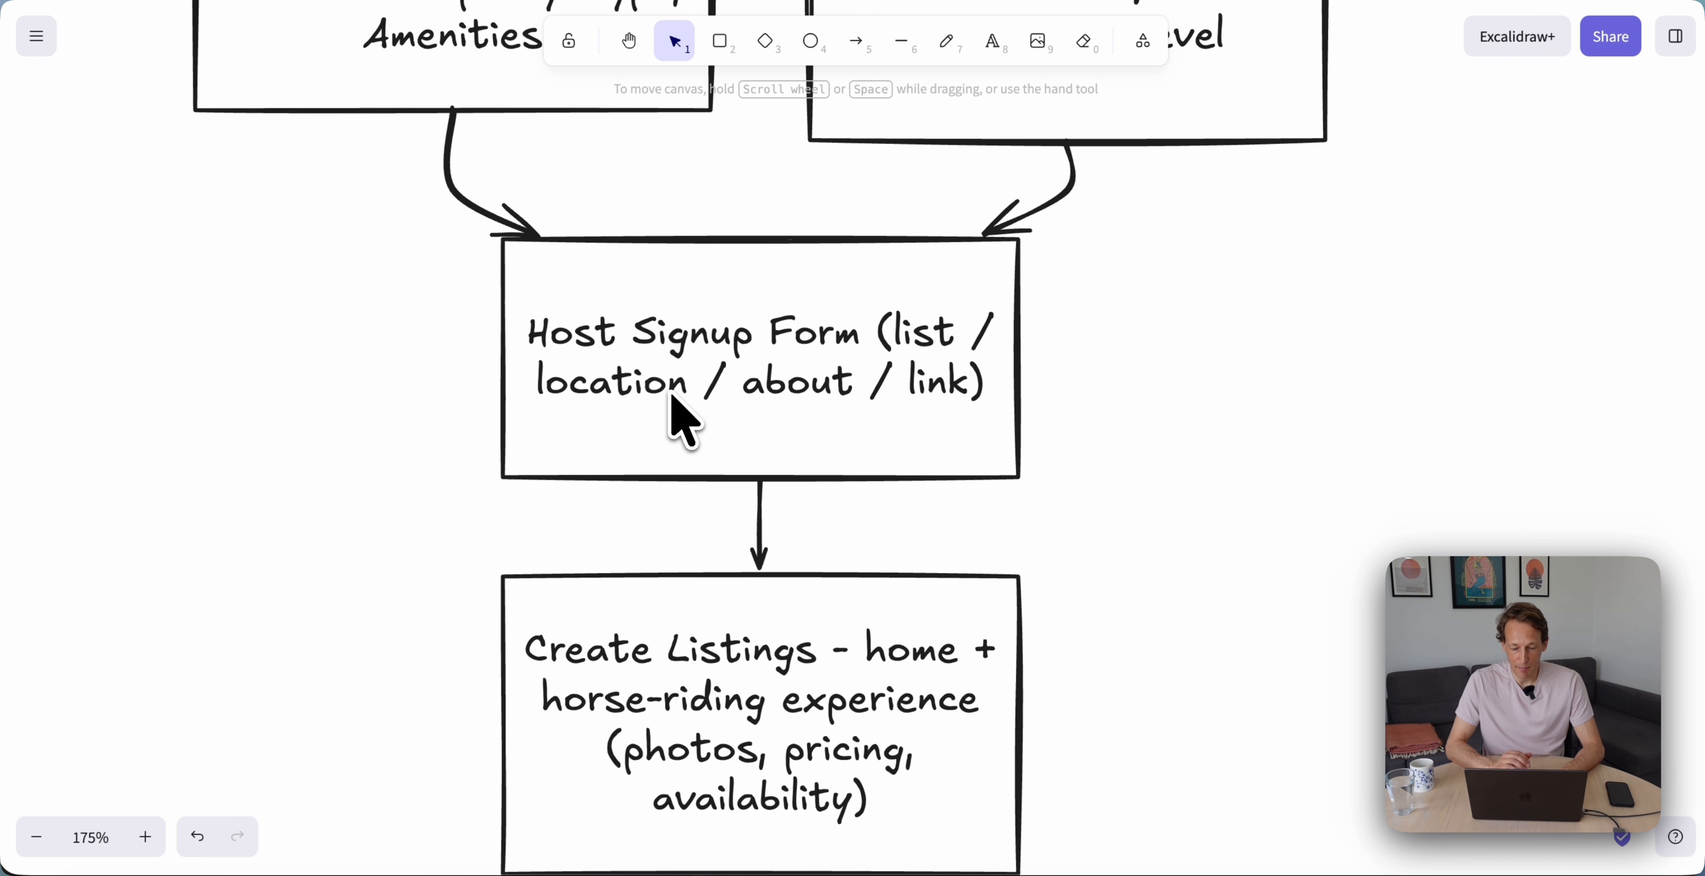
pyautogui.scroll(-5, 783, 382)
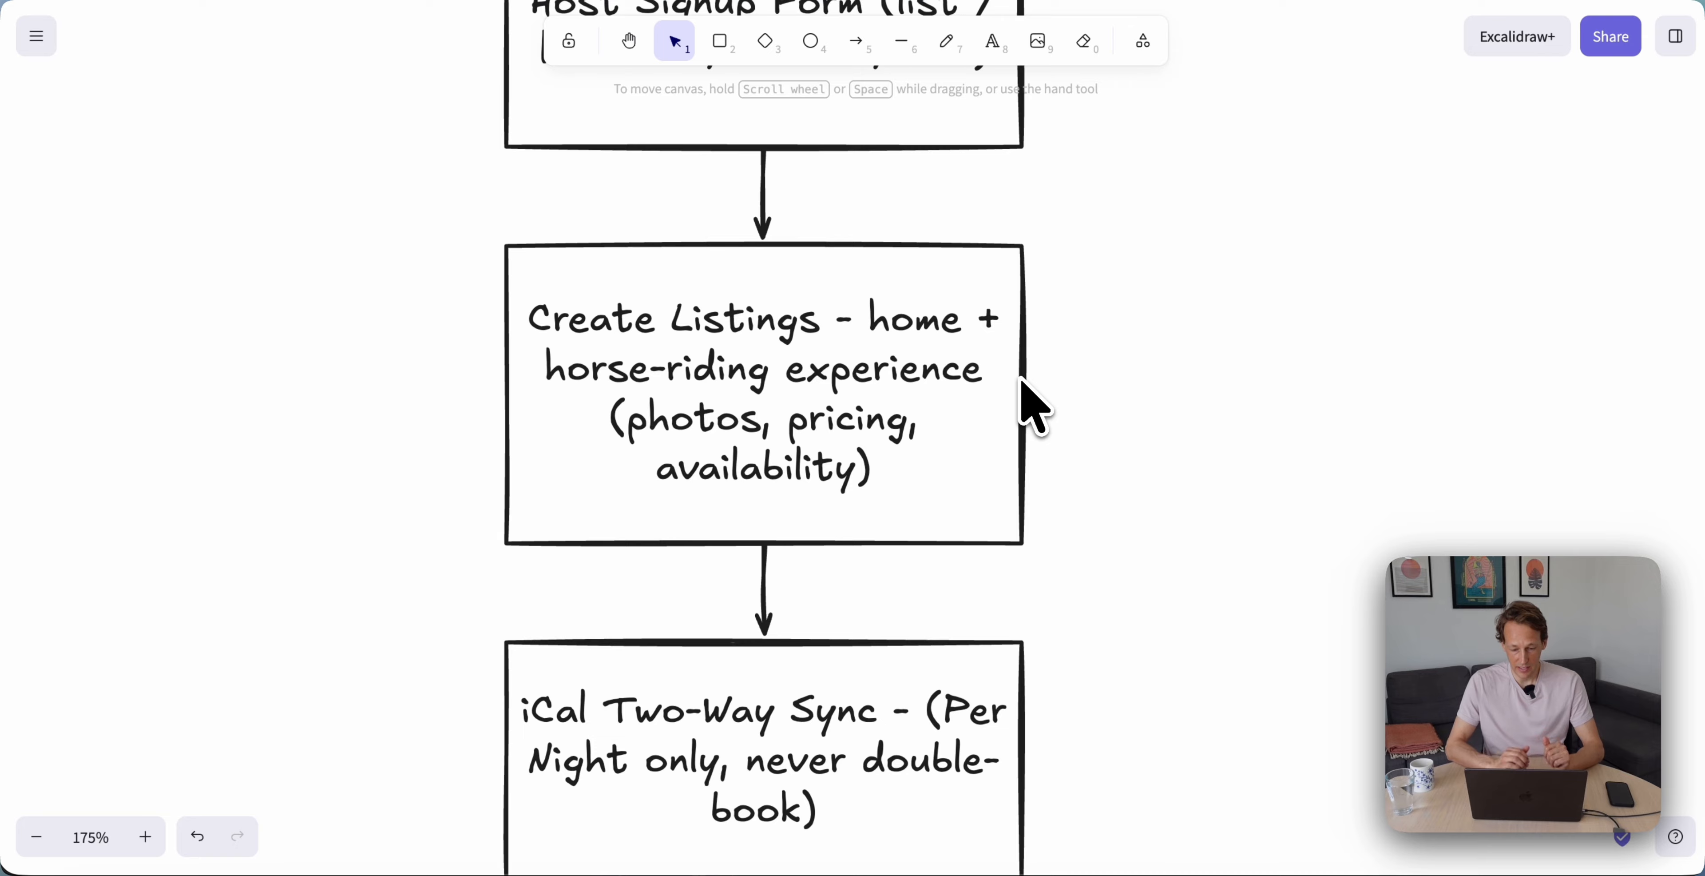
pyautogui.scroll(-2, 1021, 381)
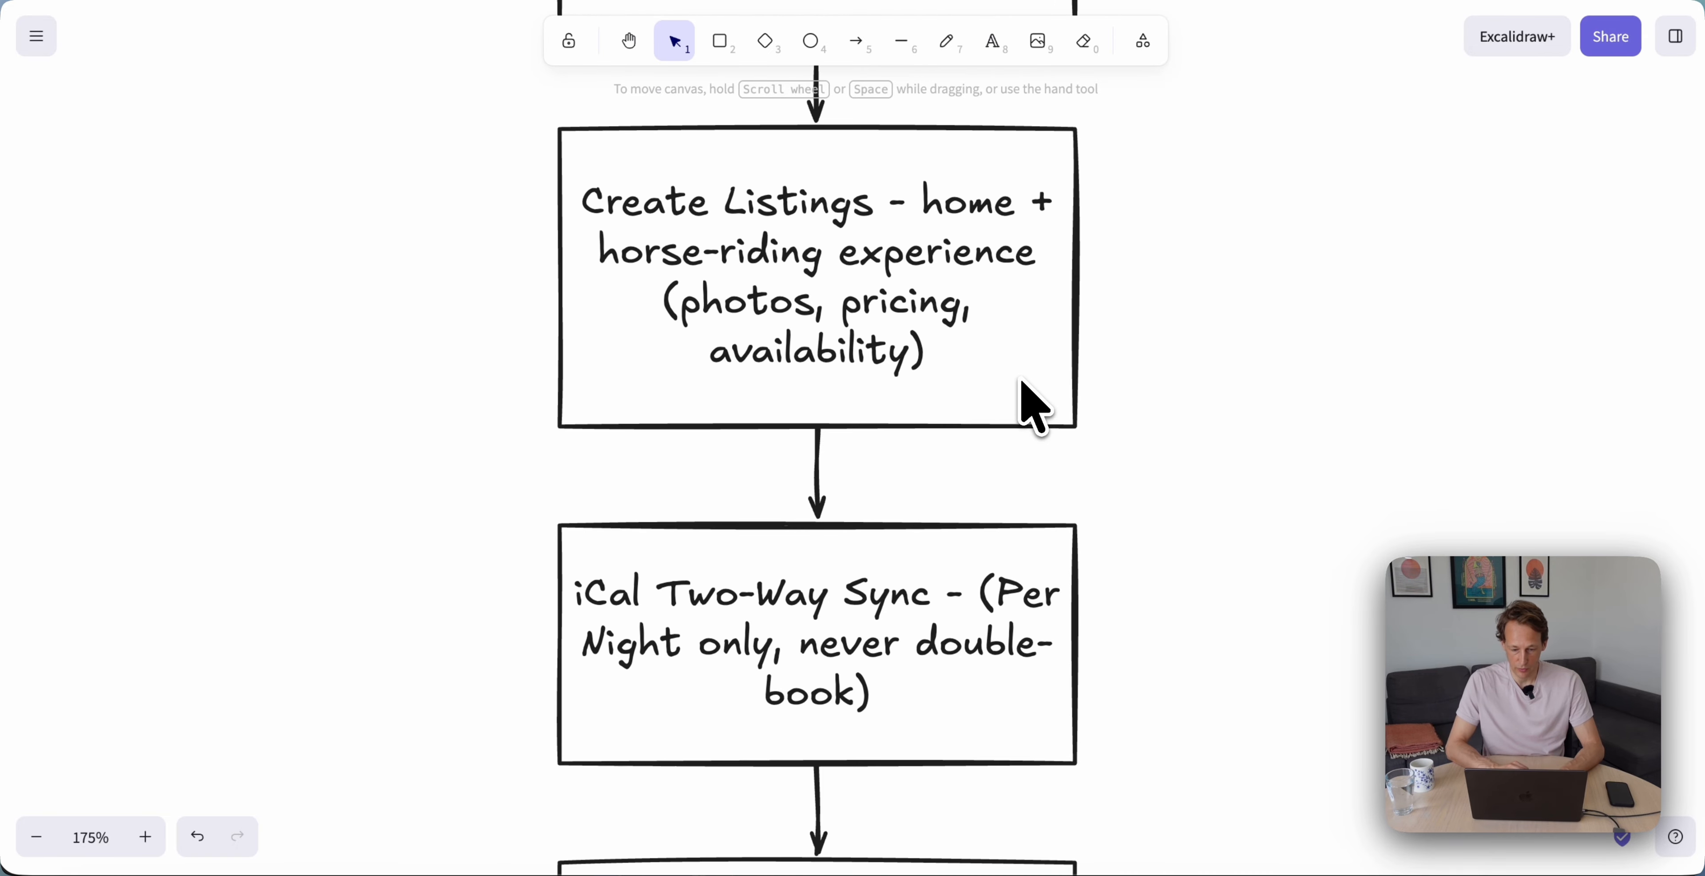
pyautogui.scroll(-5, 768, 404)
pyautogui.hscroll(2, 768, 404)
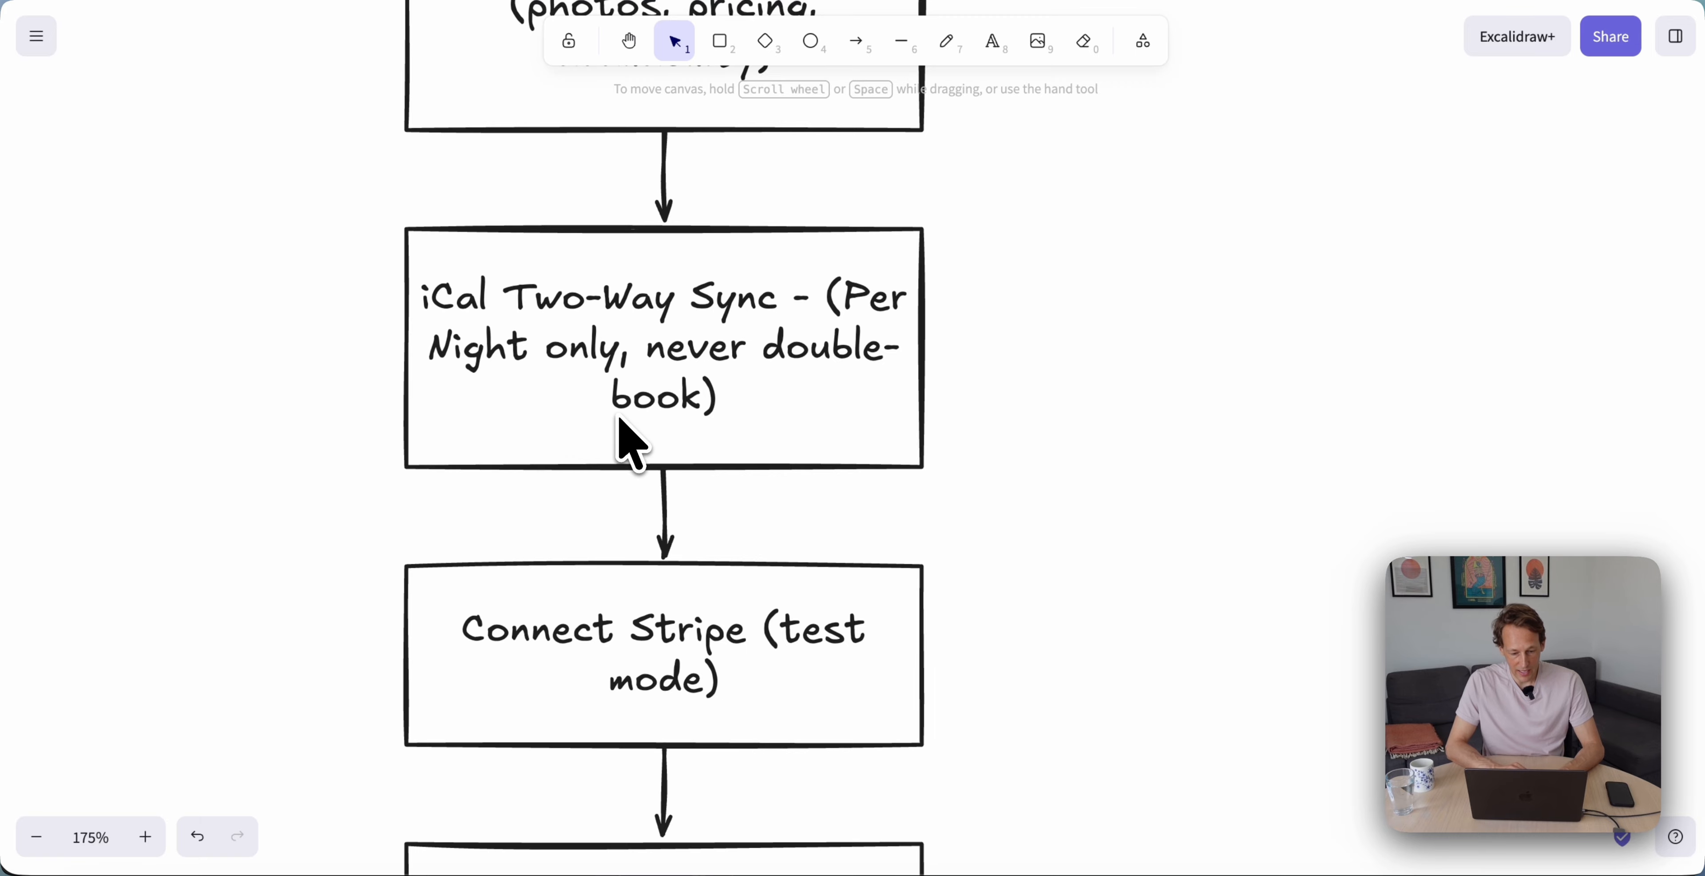
pyautogui.scroll(-5, 620, 420)
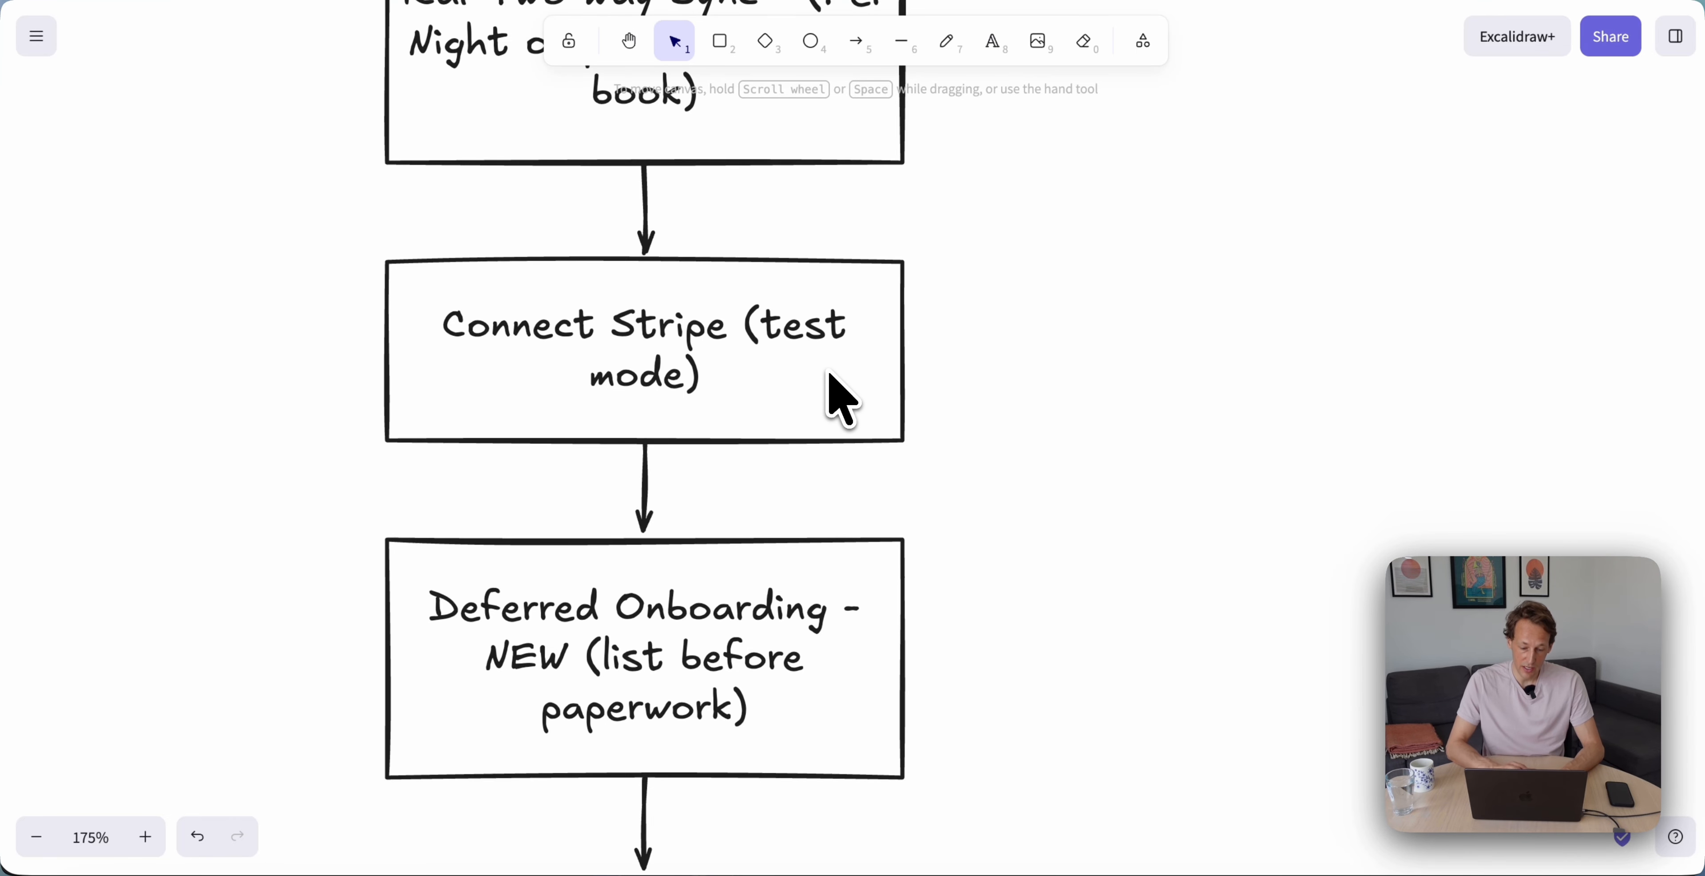
pyautogui.scroll(-4, 927, 398)
pyautogui.hscroll(-1, 1055, 414)
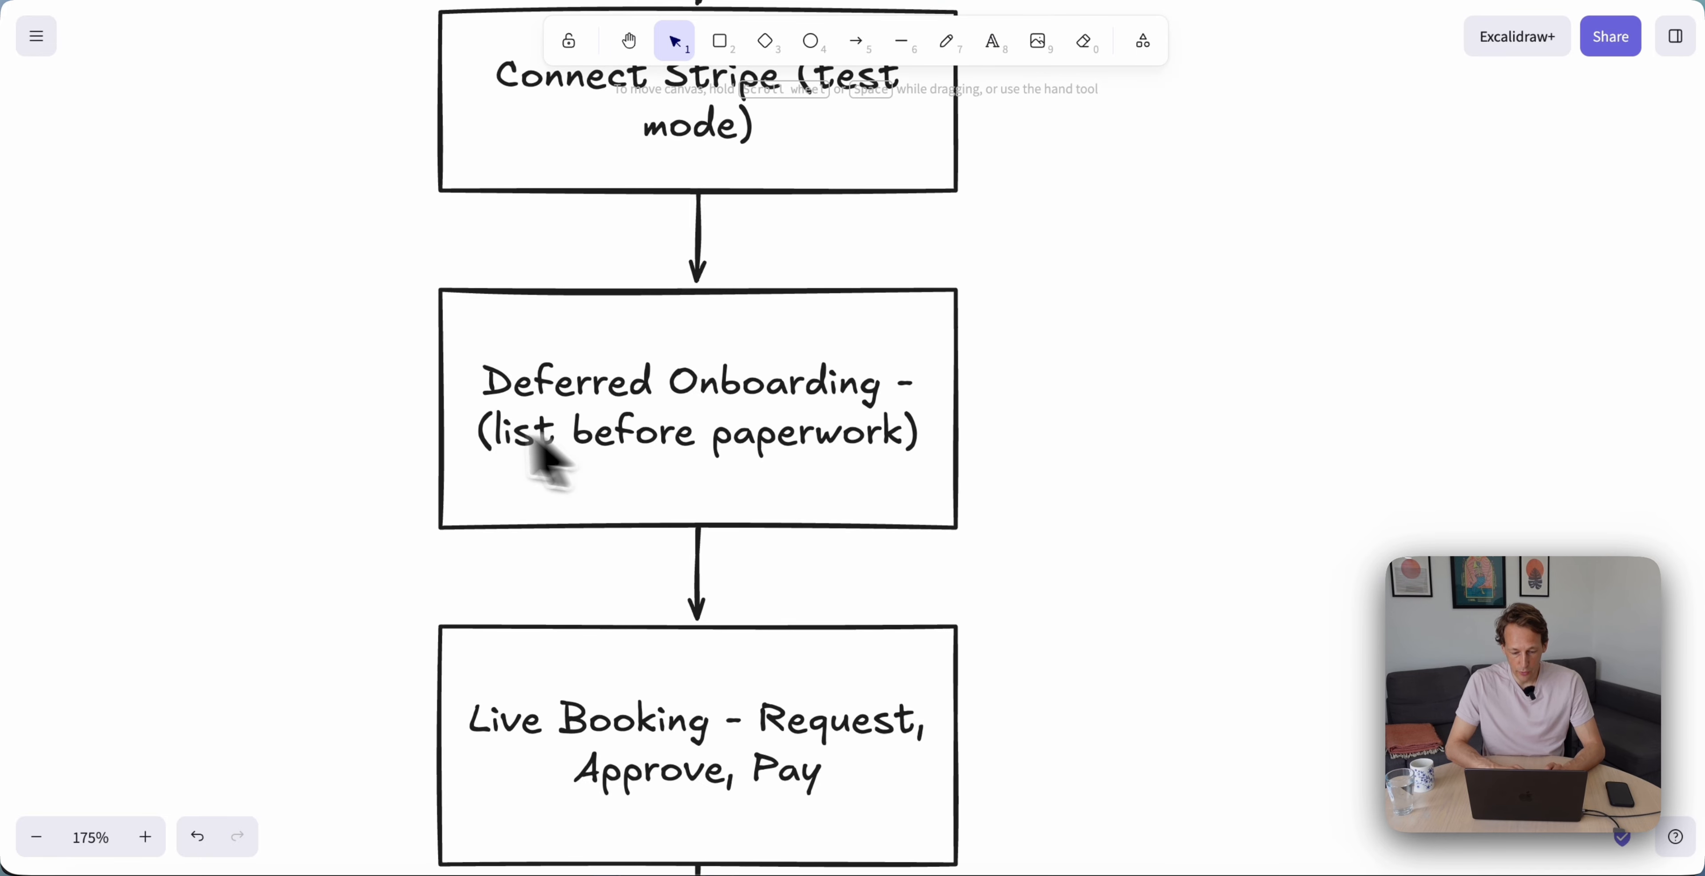
pyautogui.scroll(-5, 669, 498)
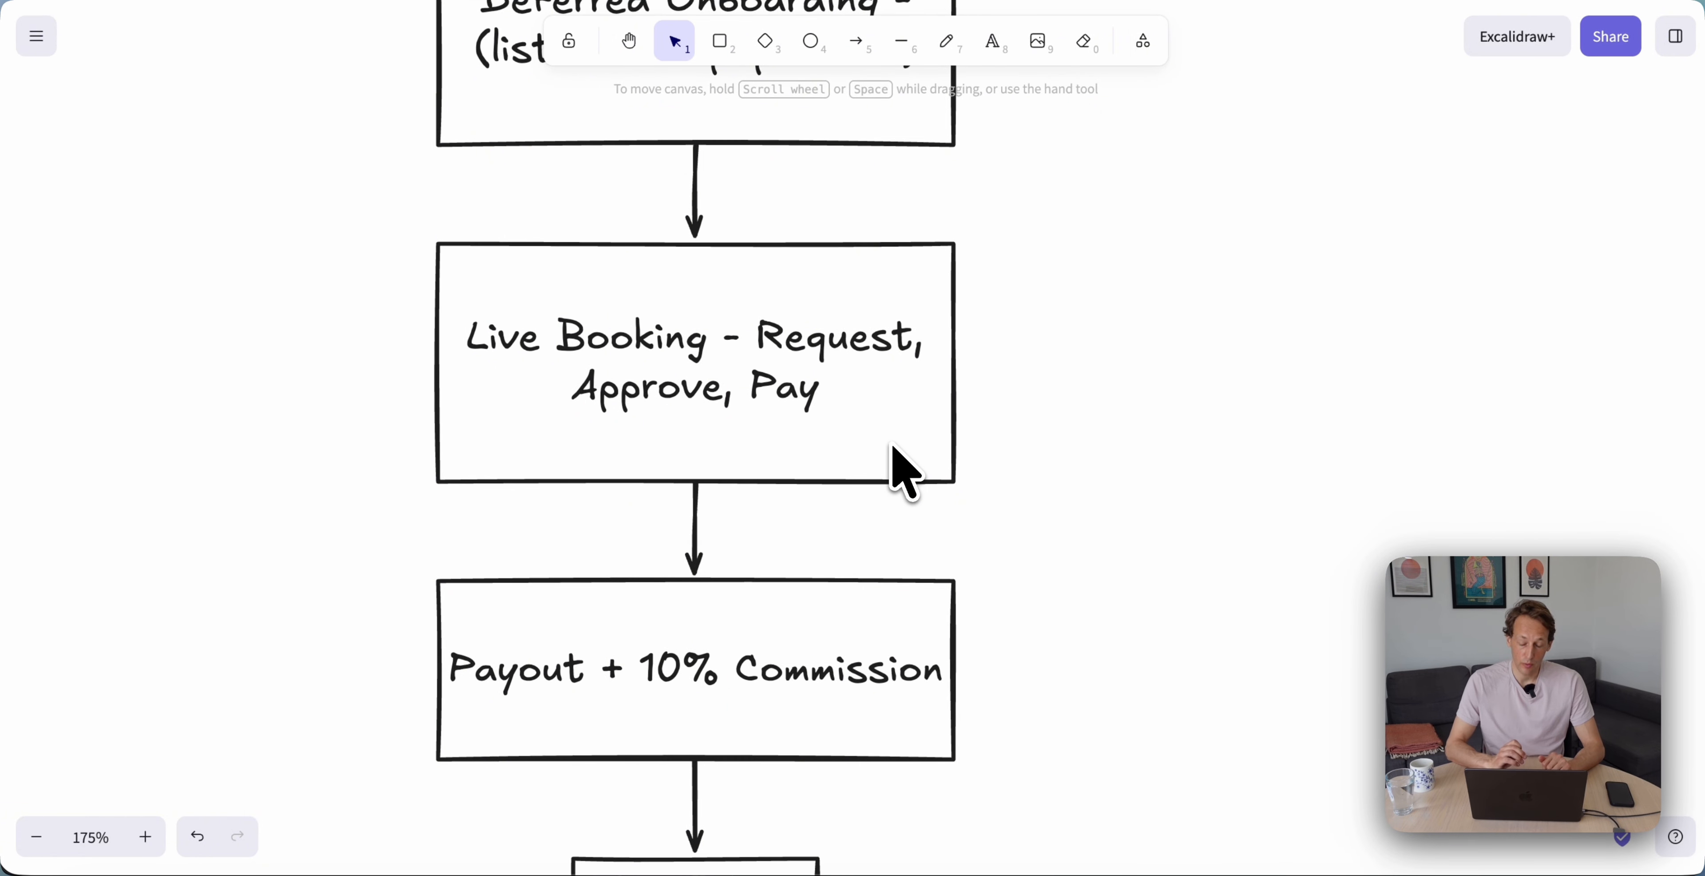
pyautogui.scroll(-4, 893, 448)
pyautogui.hscroll(-2, 893, 447)
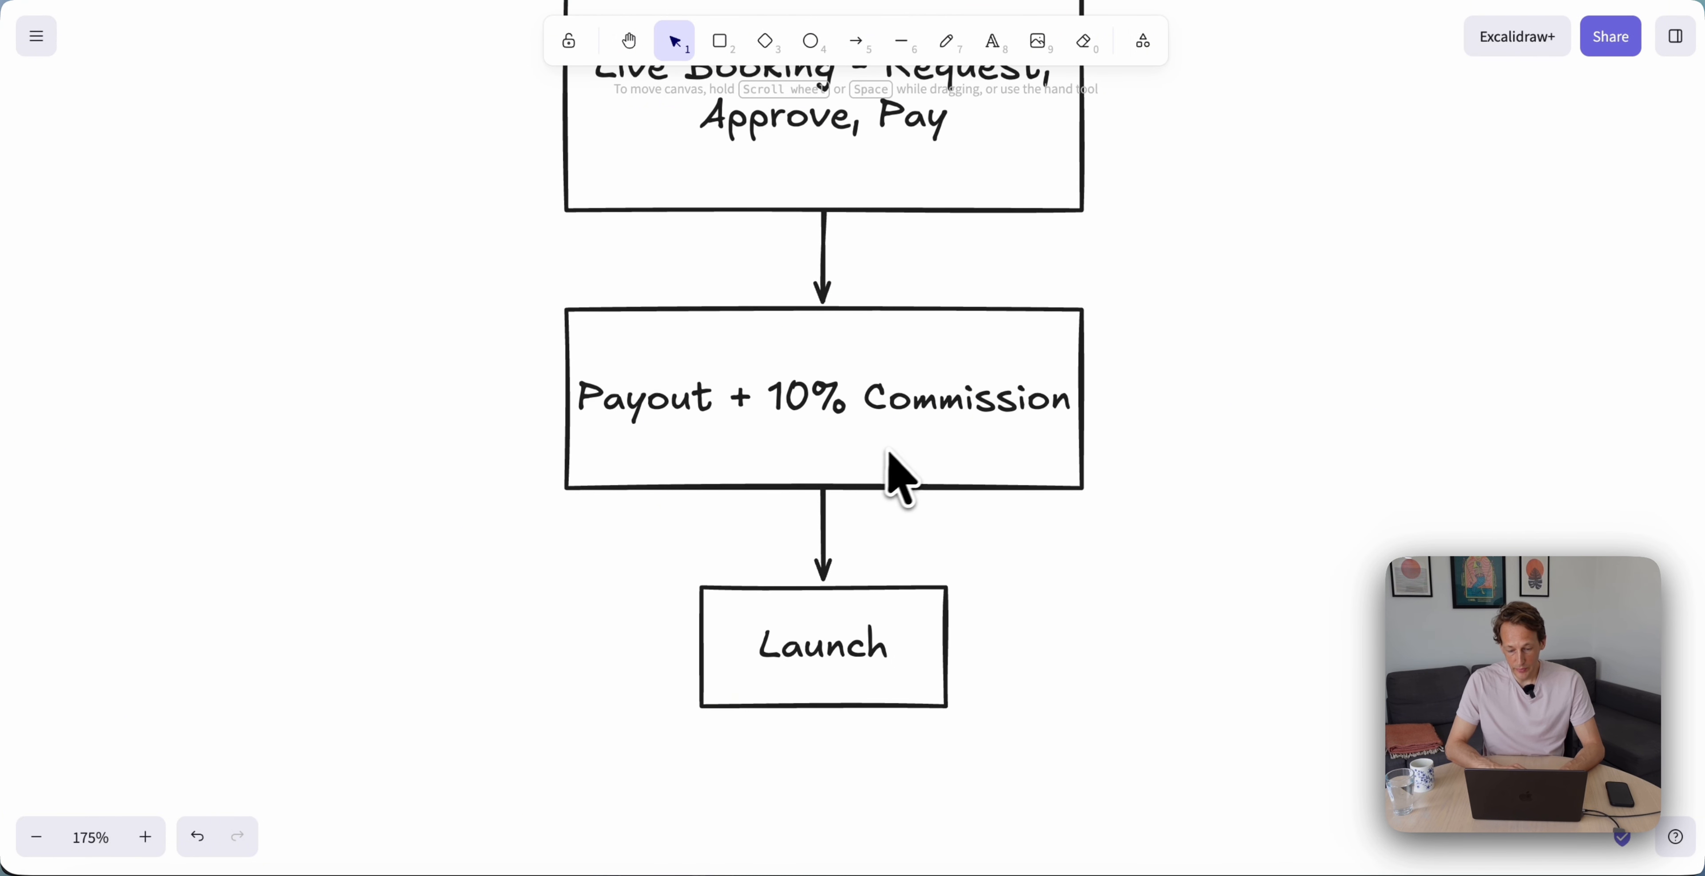
pyautogui.scroll(-1, 888, 453)
pyautogui.hscroll(2, 888, 453)
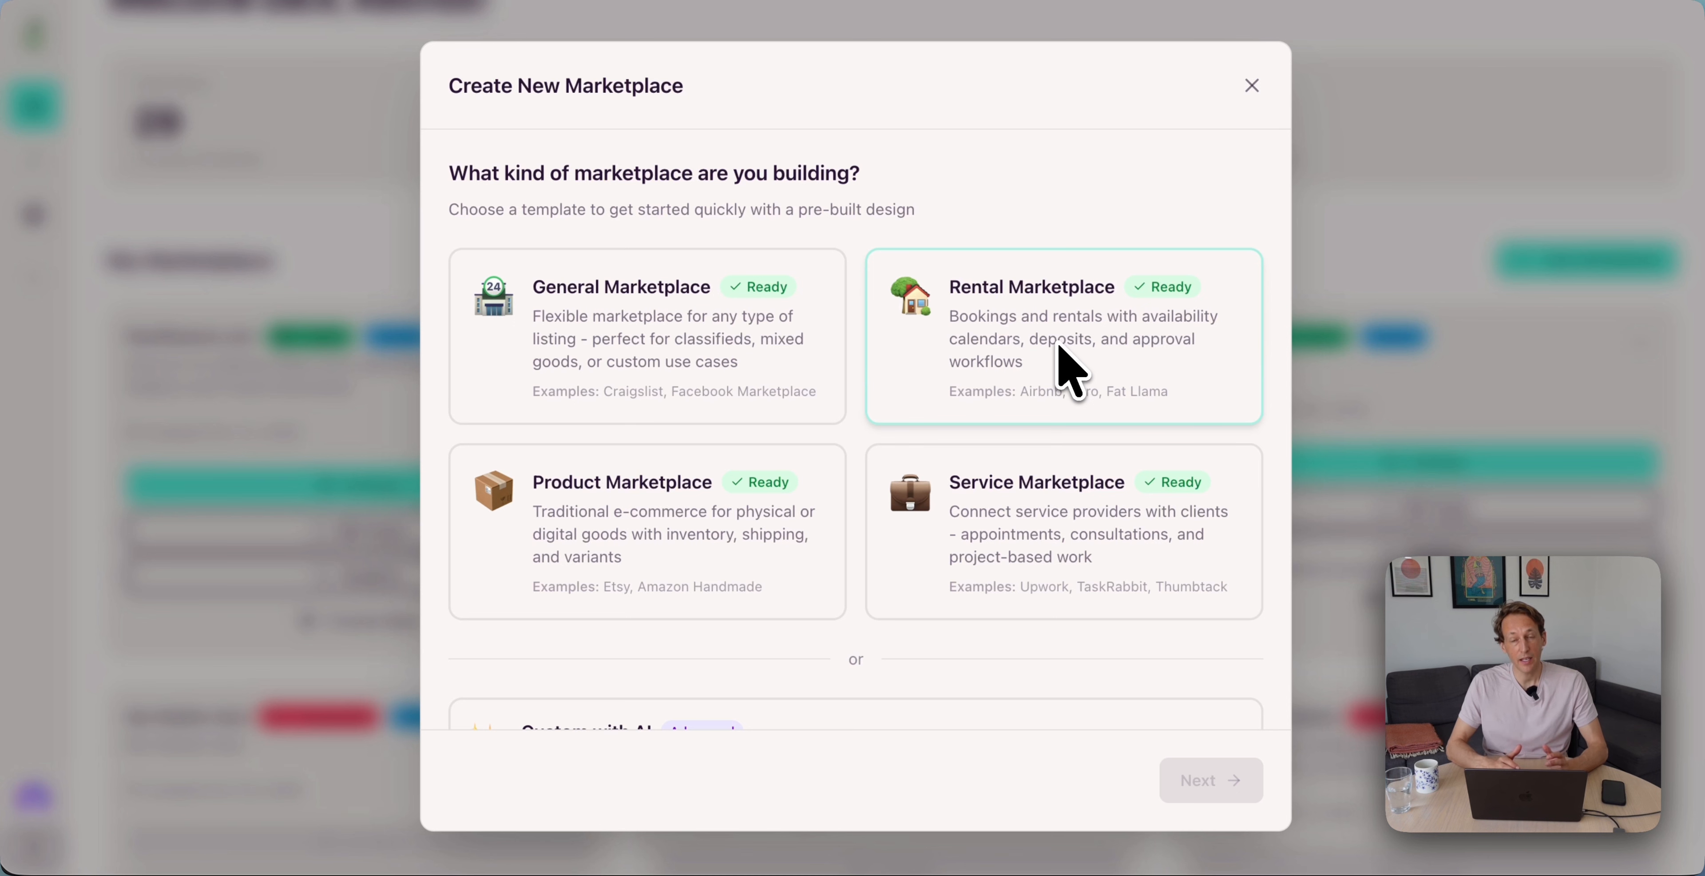
pyautogui.scroll(-3, 1073, 371)
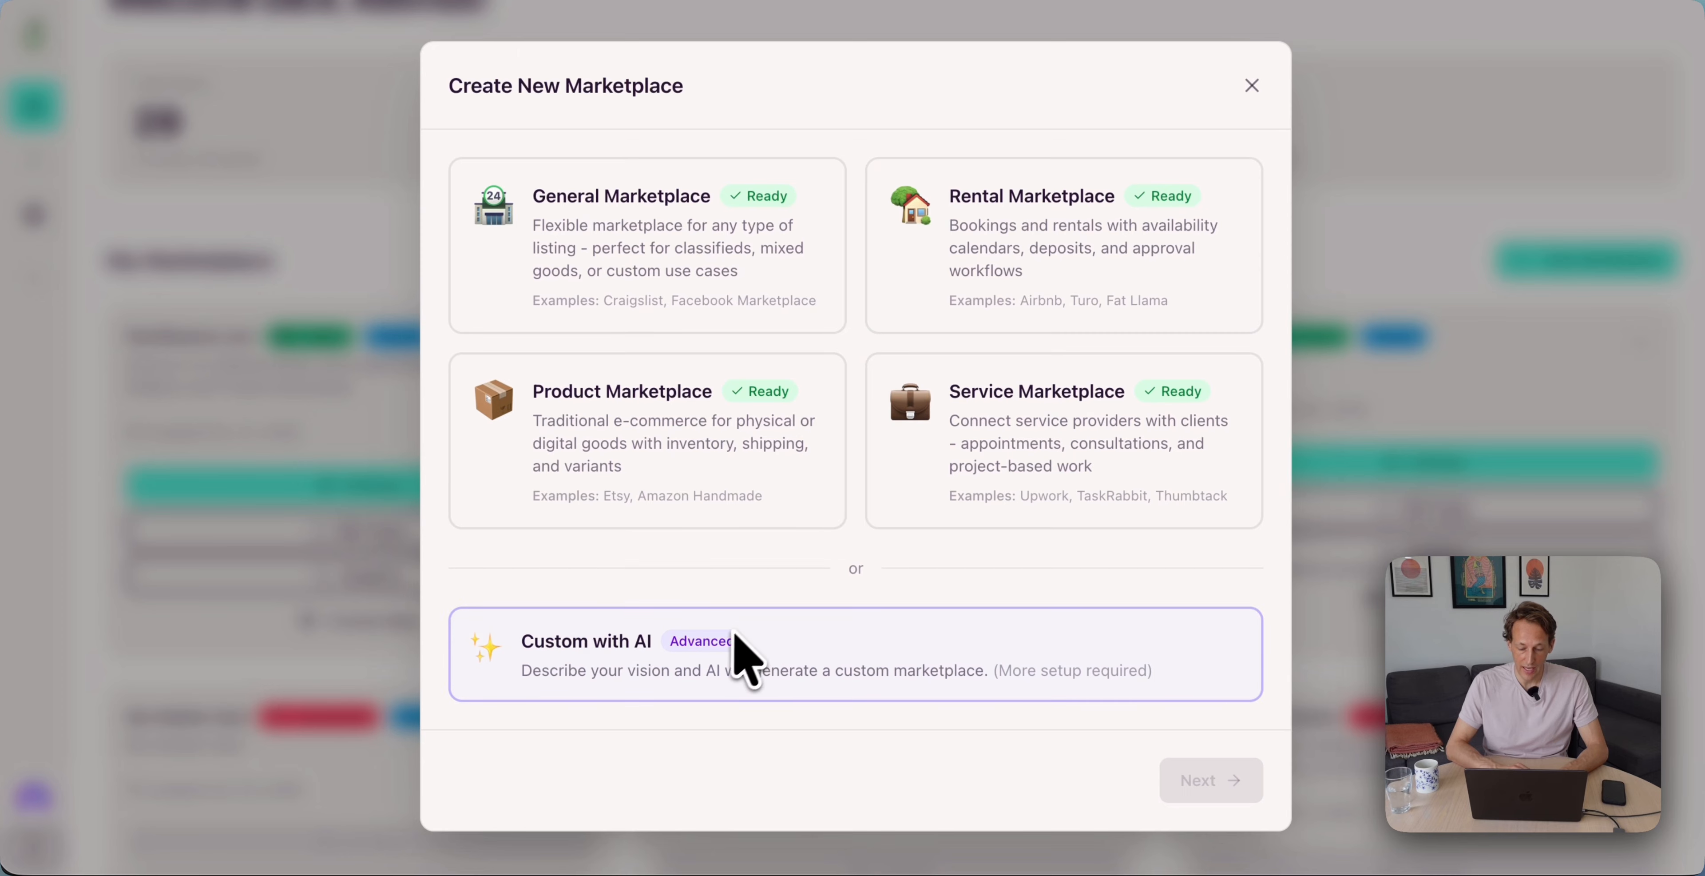
pyautogui.scroll(3, 738, 663)
pyautogui.scroll(-1, 727, 640)
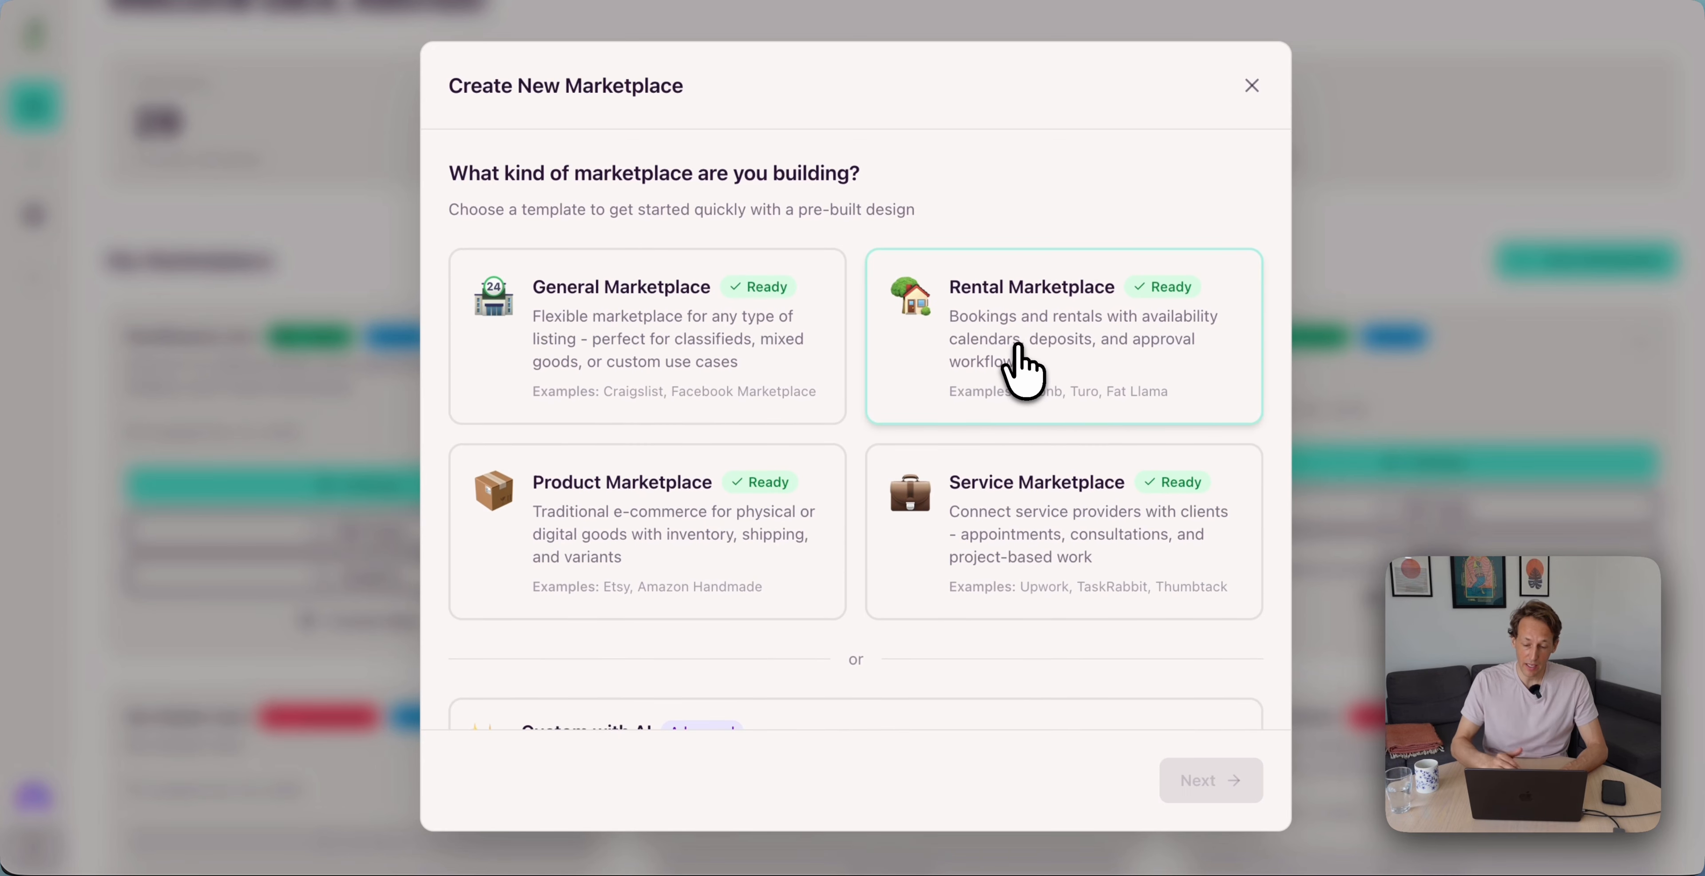
pyautogui.click(1023, 371)
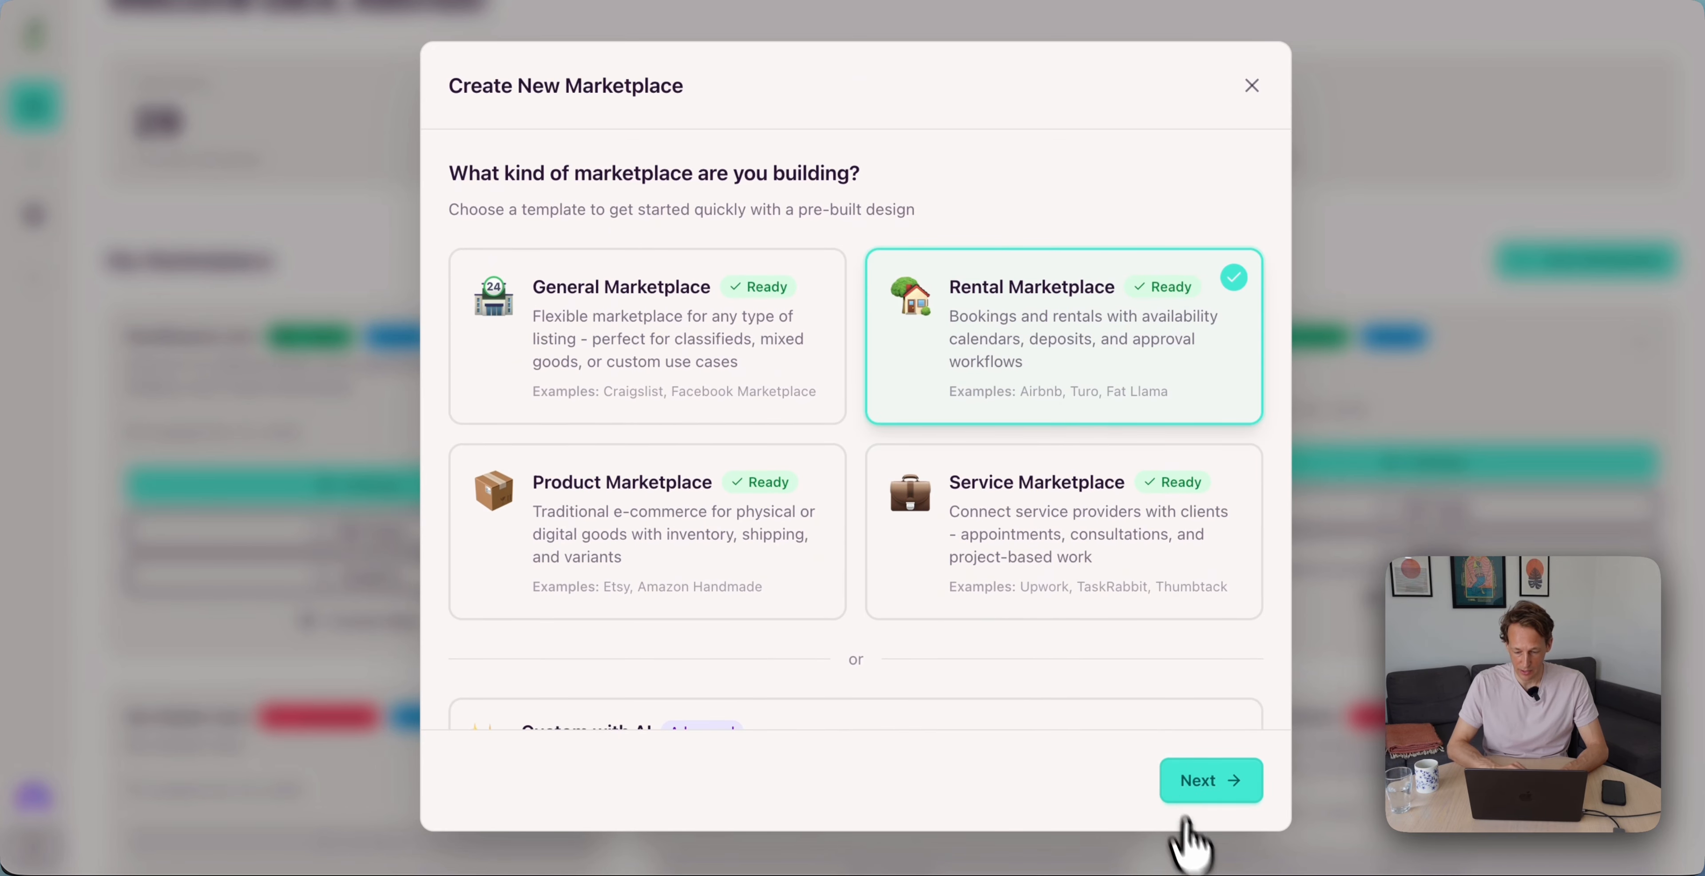
# Name the marketplace 'Haven' and create it
pyautogui.click(1245, 788)
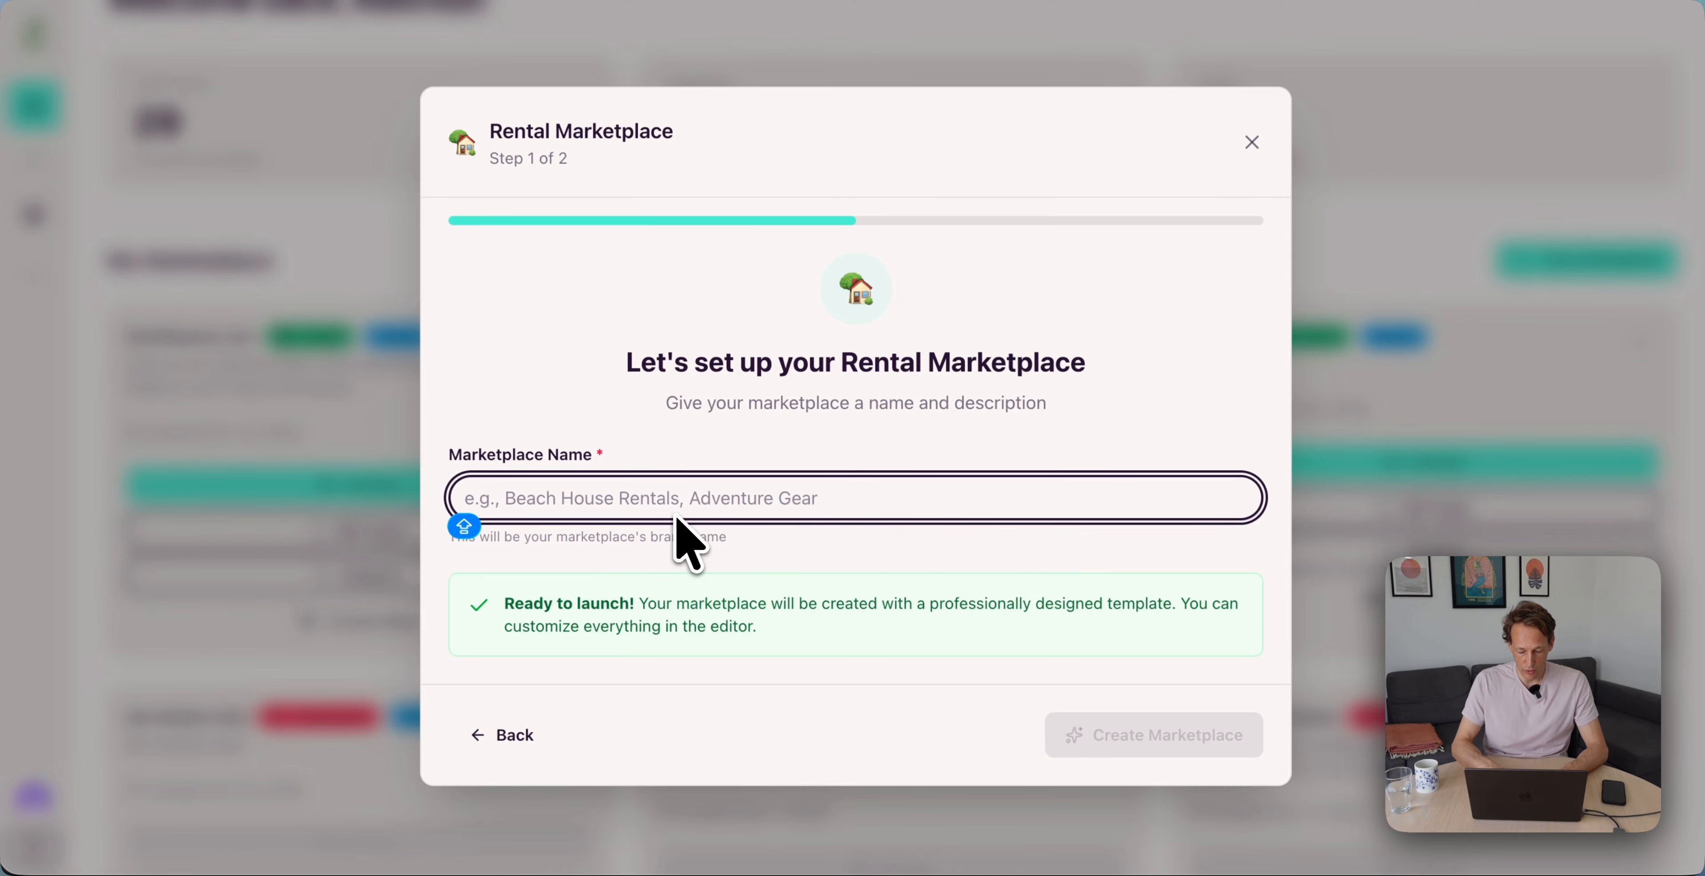
pyautogui.write('Haven')
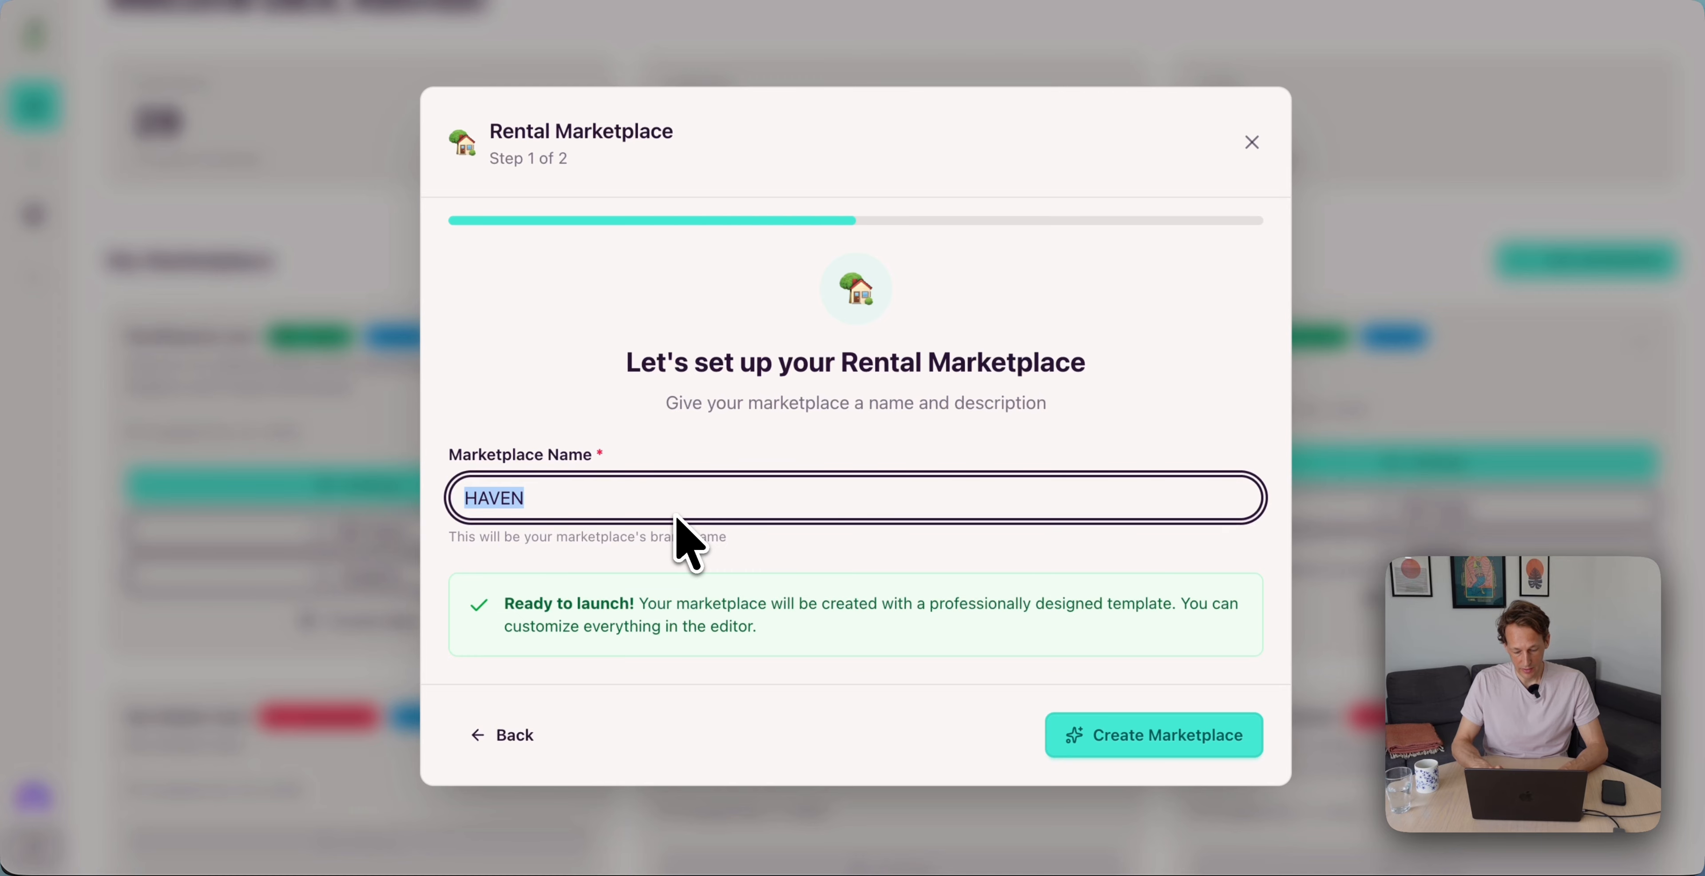
pyautogui.click(1145, 740)
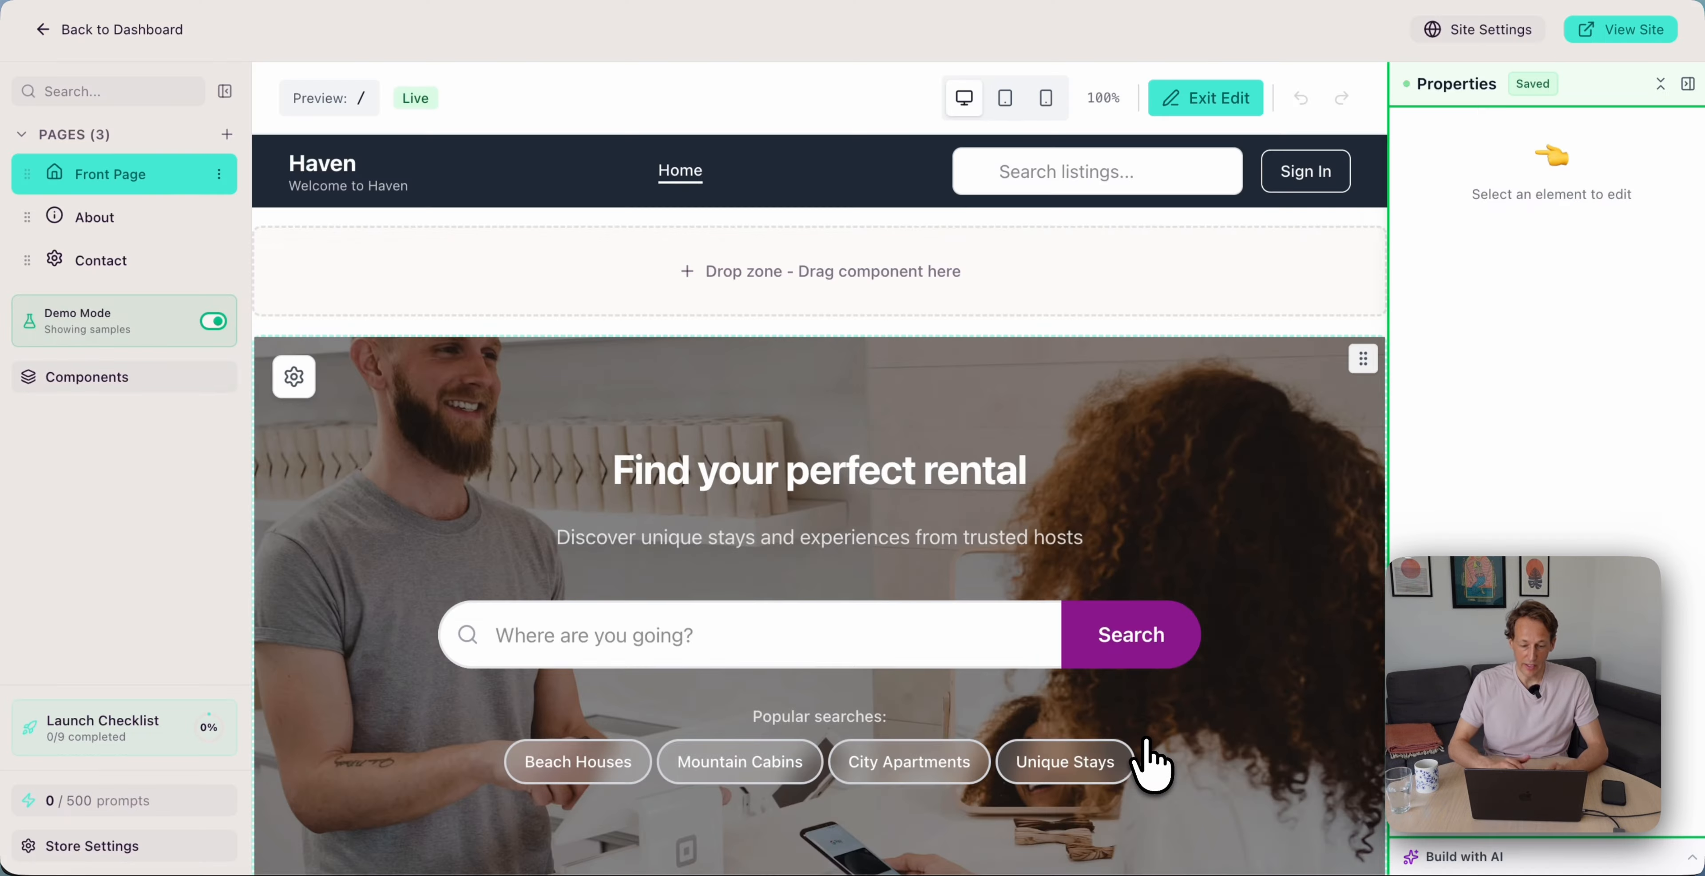
pyautogui.scroll(-3, 927, 583)
pyautogui.scroll(3, 884, 530)
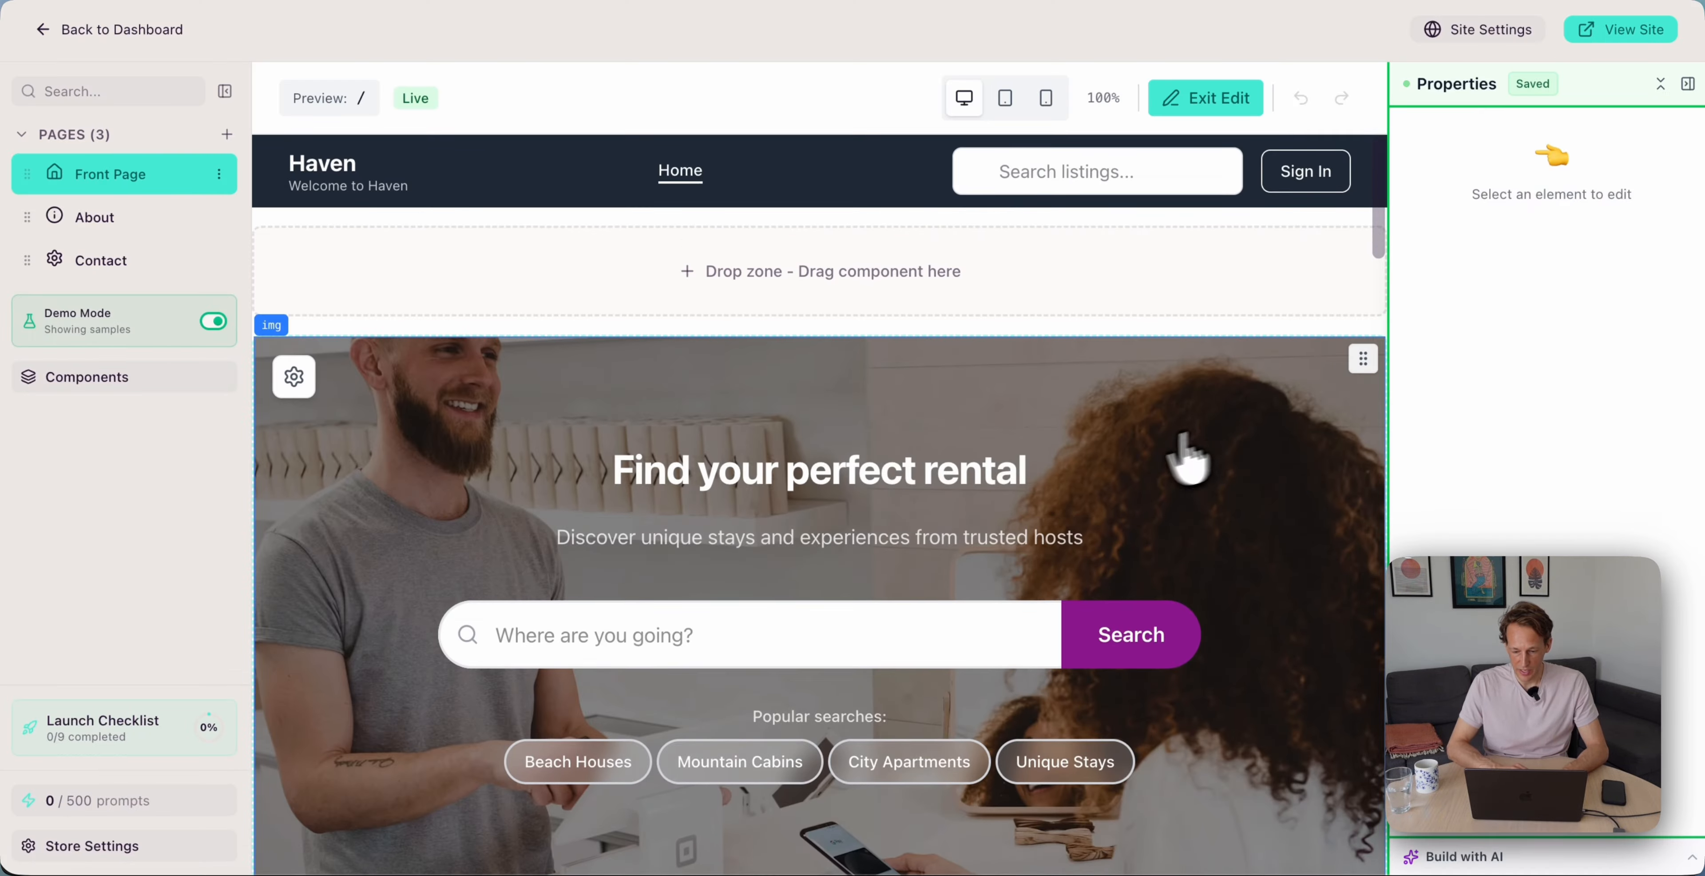
pyautogui.scroll(-1, 1177, 441)
pyautogui.scroll(2, 1141, 443)
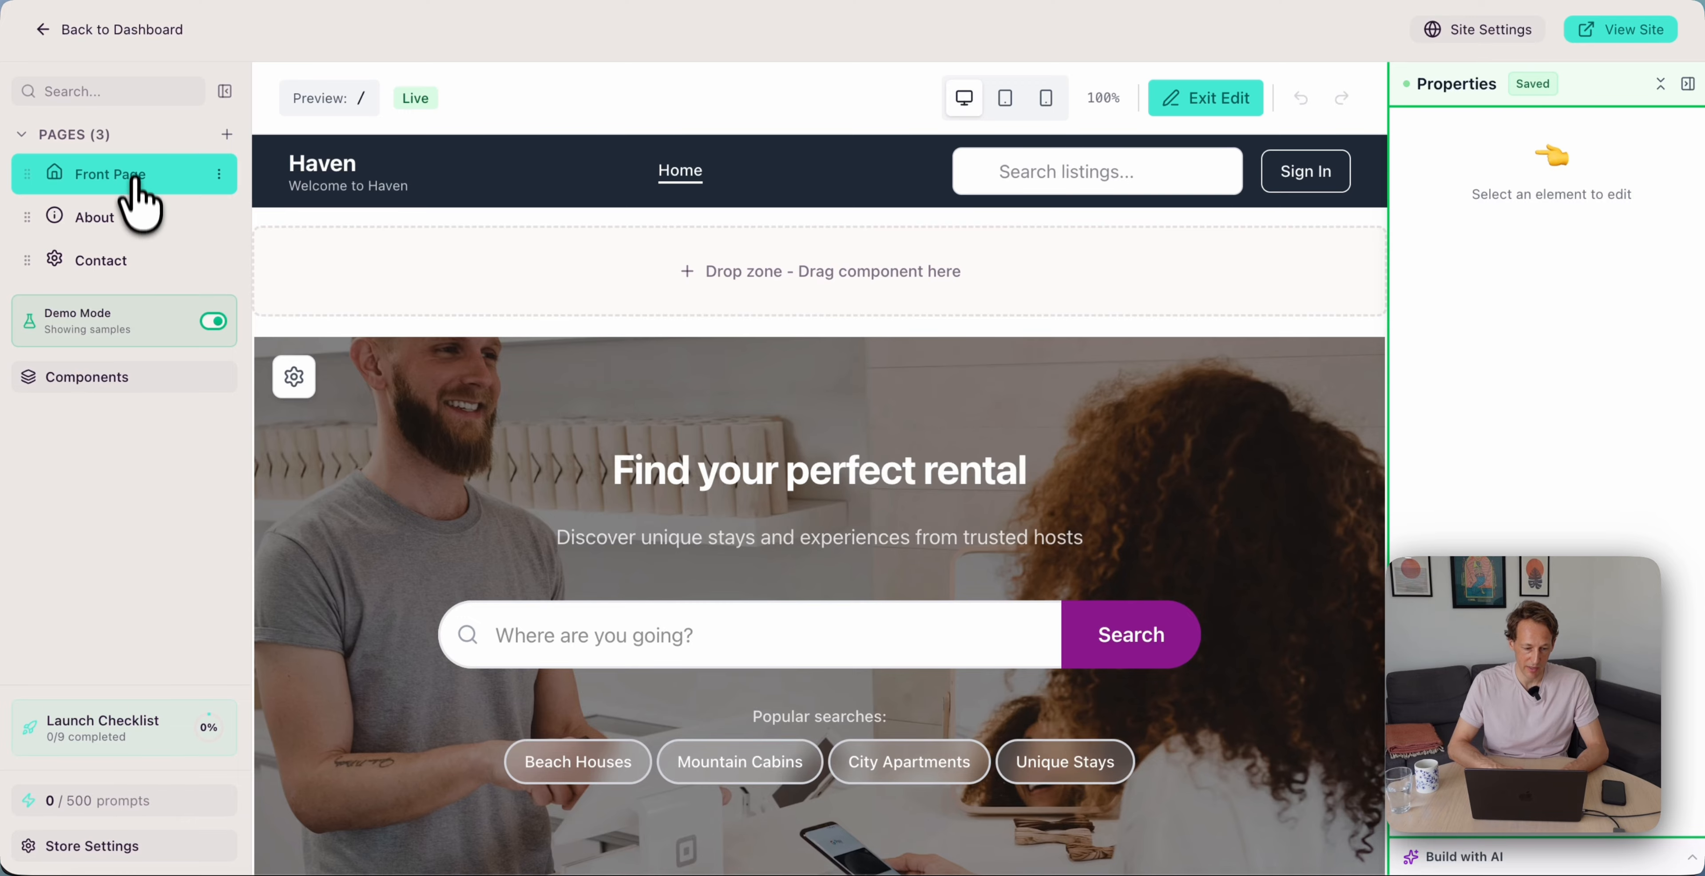
pyautogui.click(126, 225)
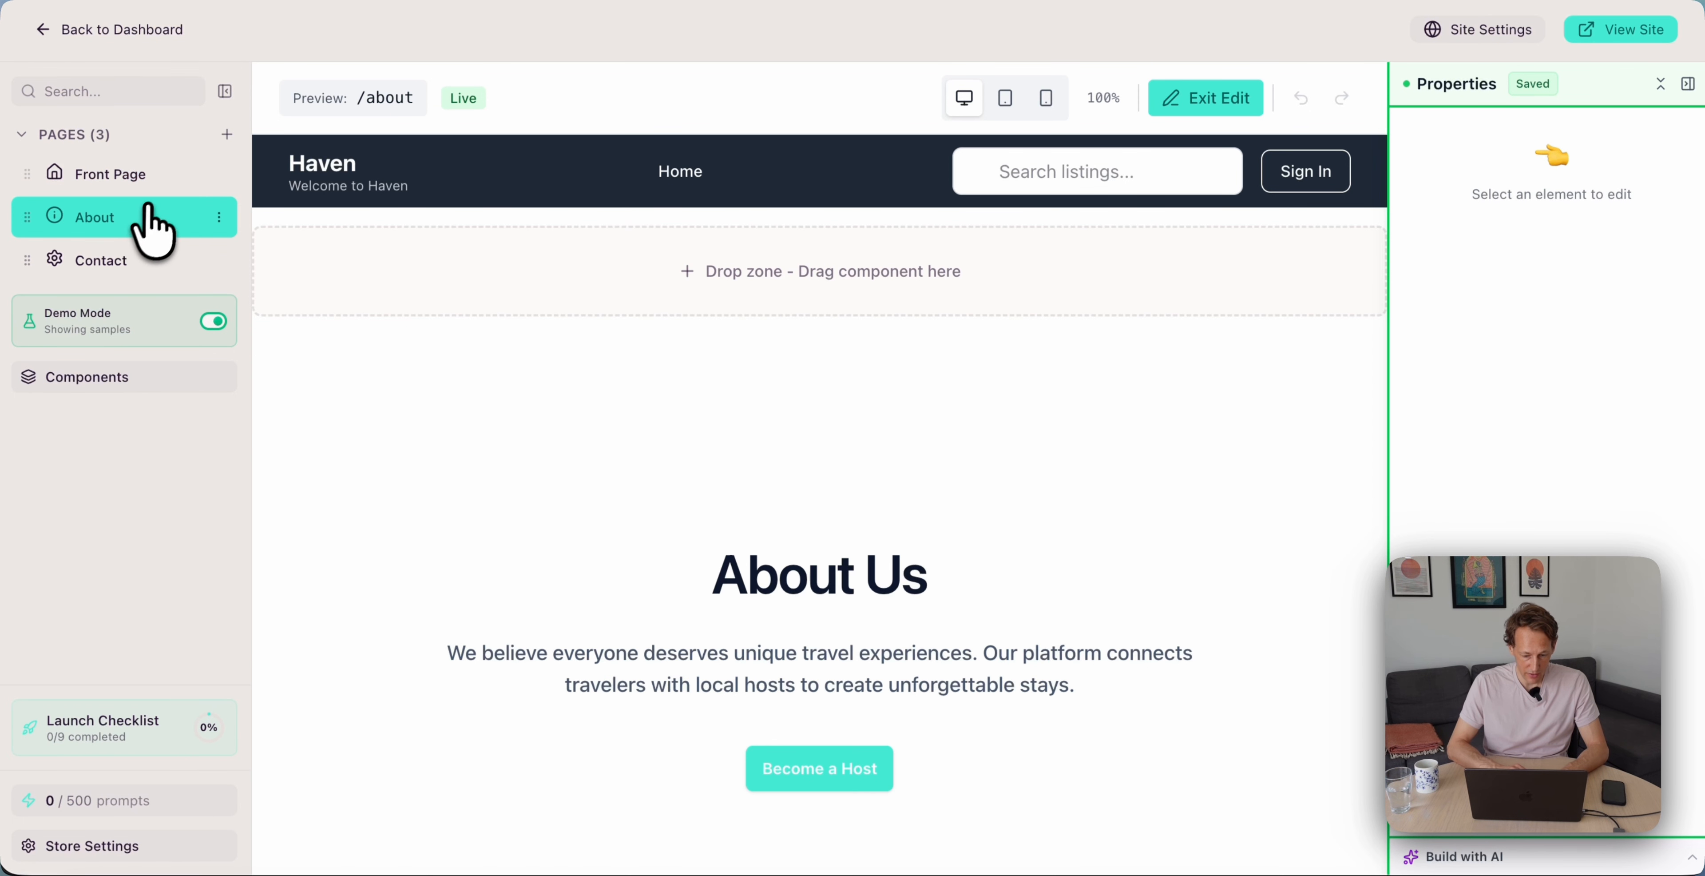
pyautogui.click(159, 177)
pyautogui.click(126, 222)
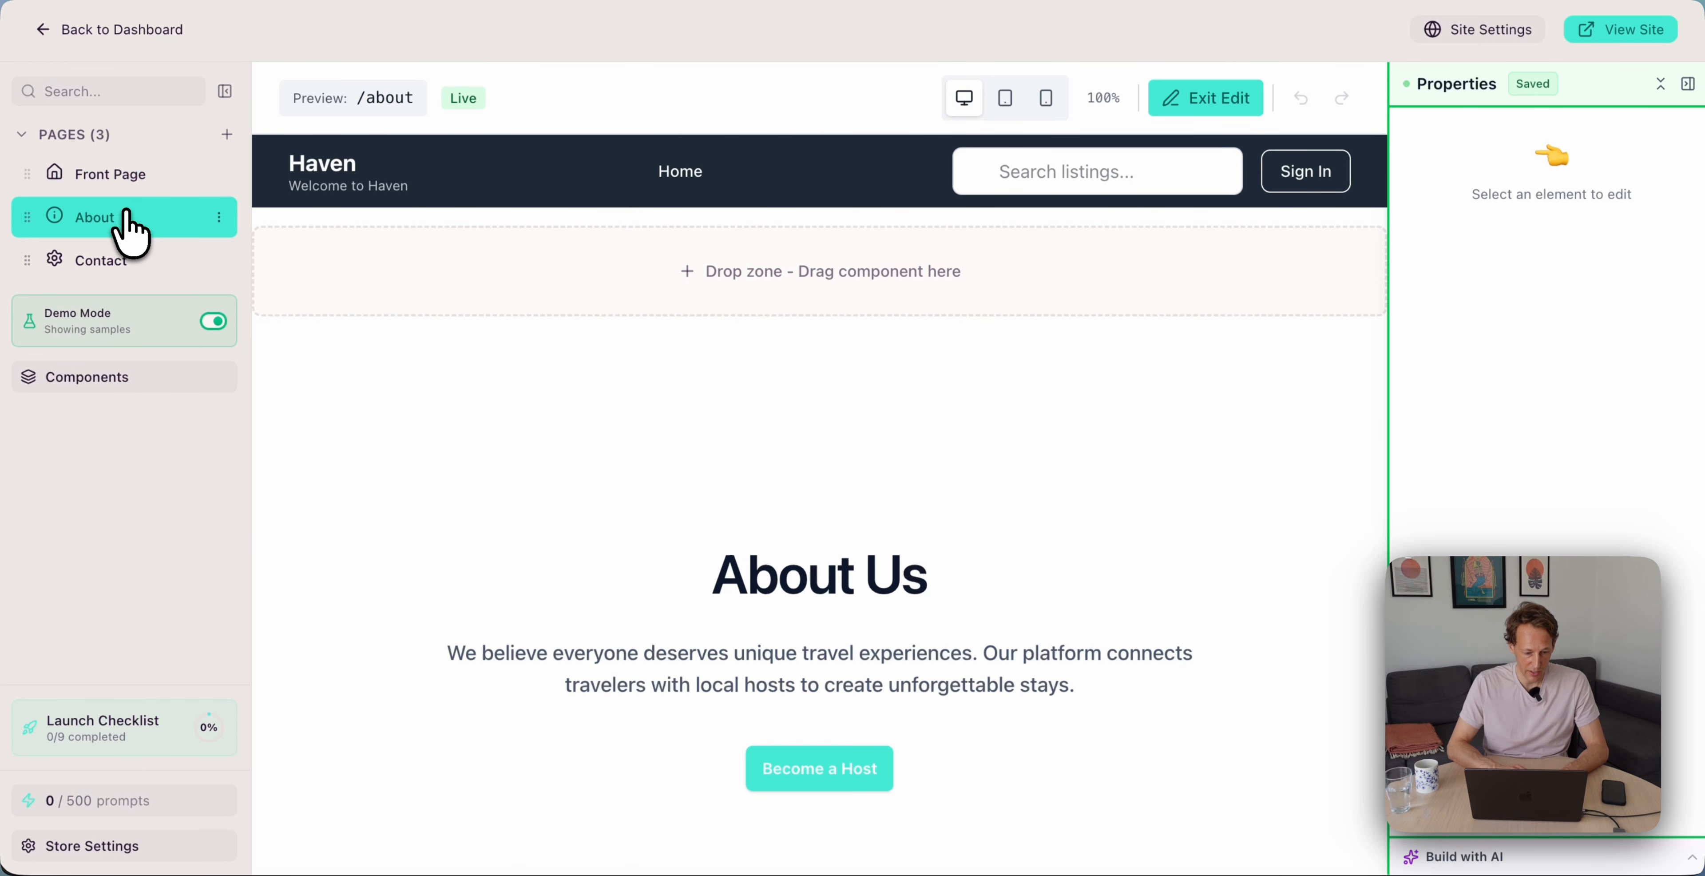
pyautogui.click(136, 260)
pyautogui.click(157, 176)
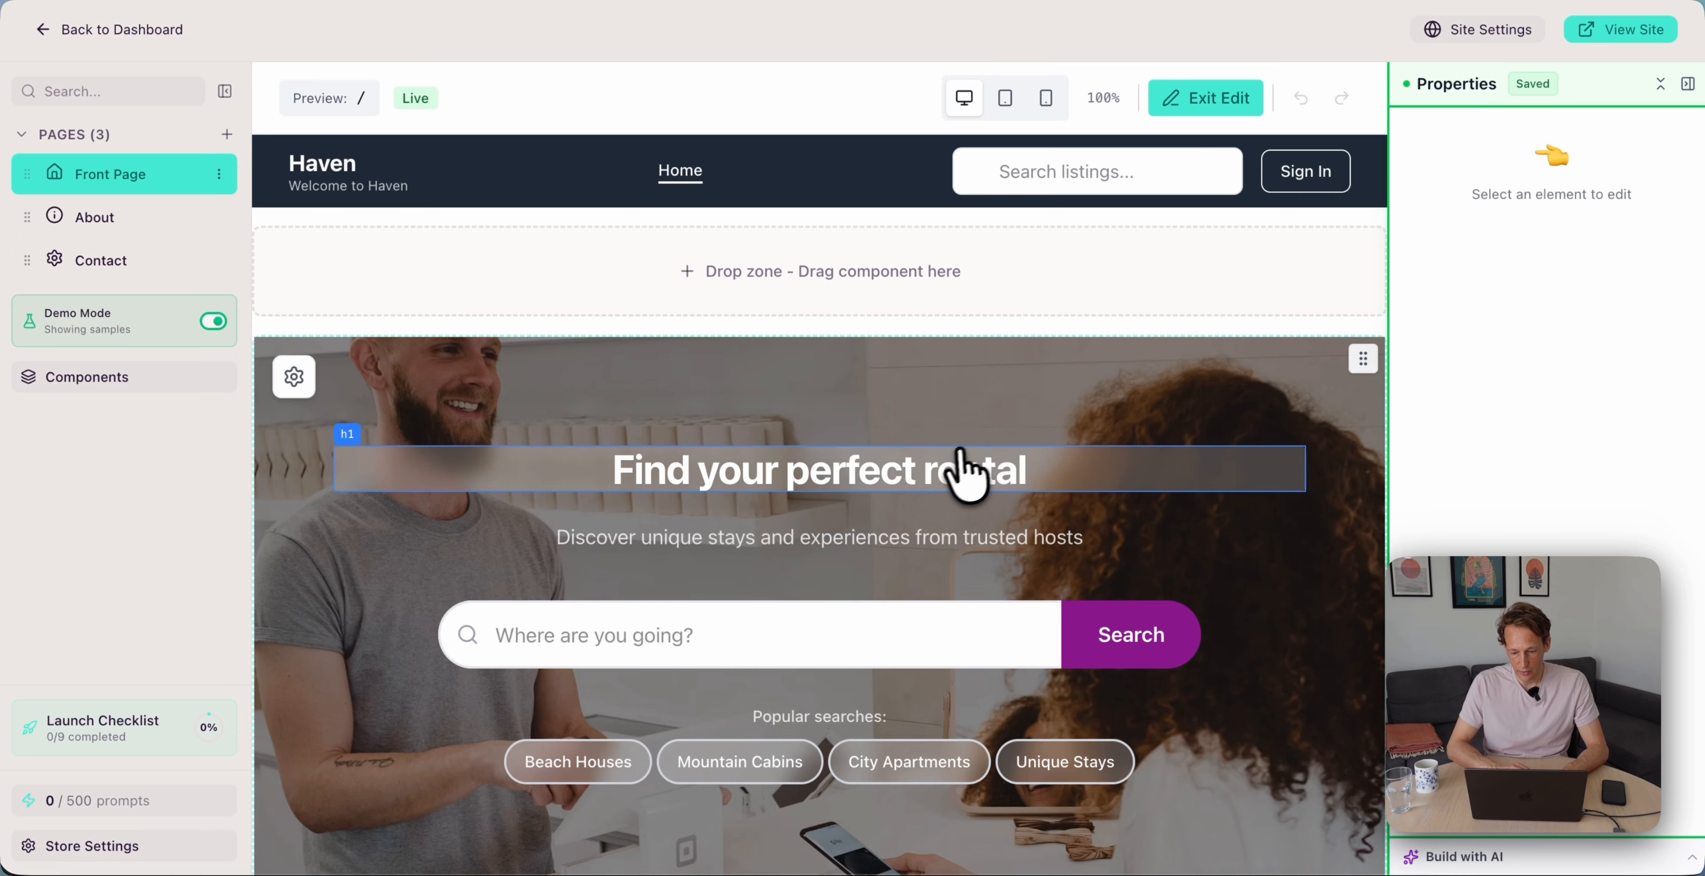
pyautogui.click(1007, 467)
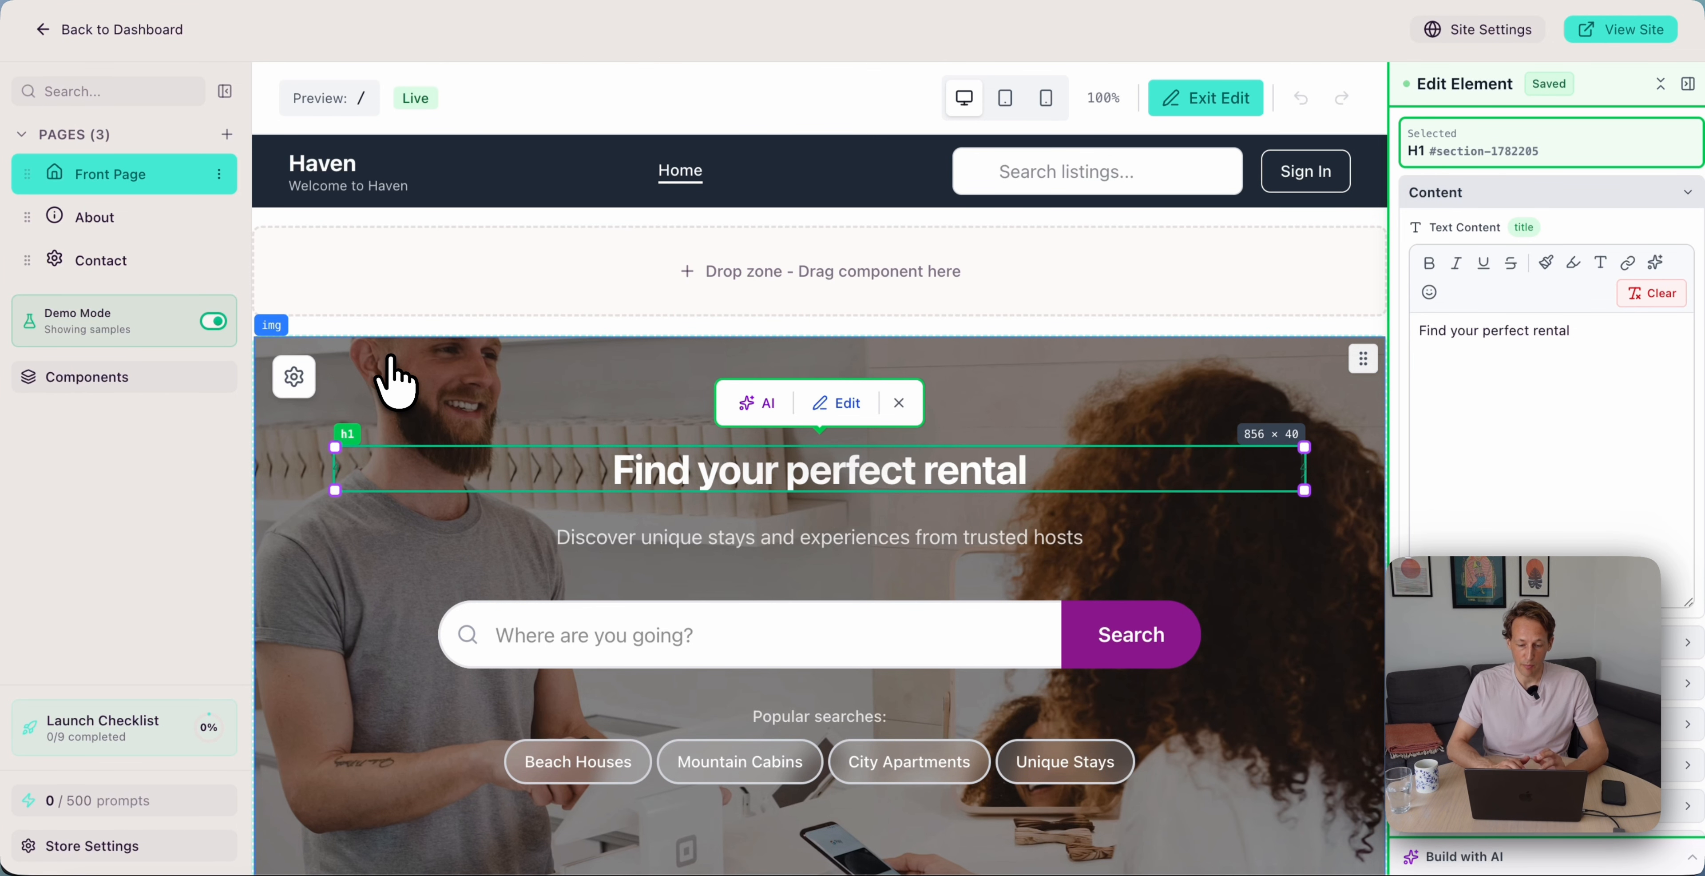
pyautogui.scroll(-7, 407, 381)
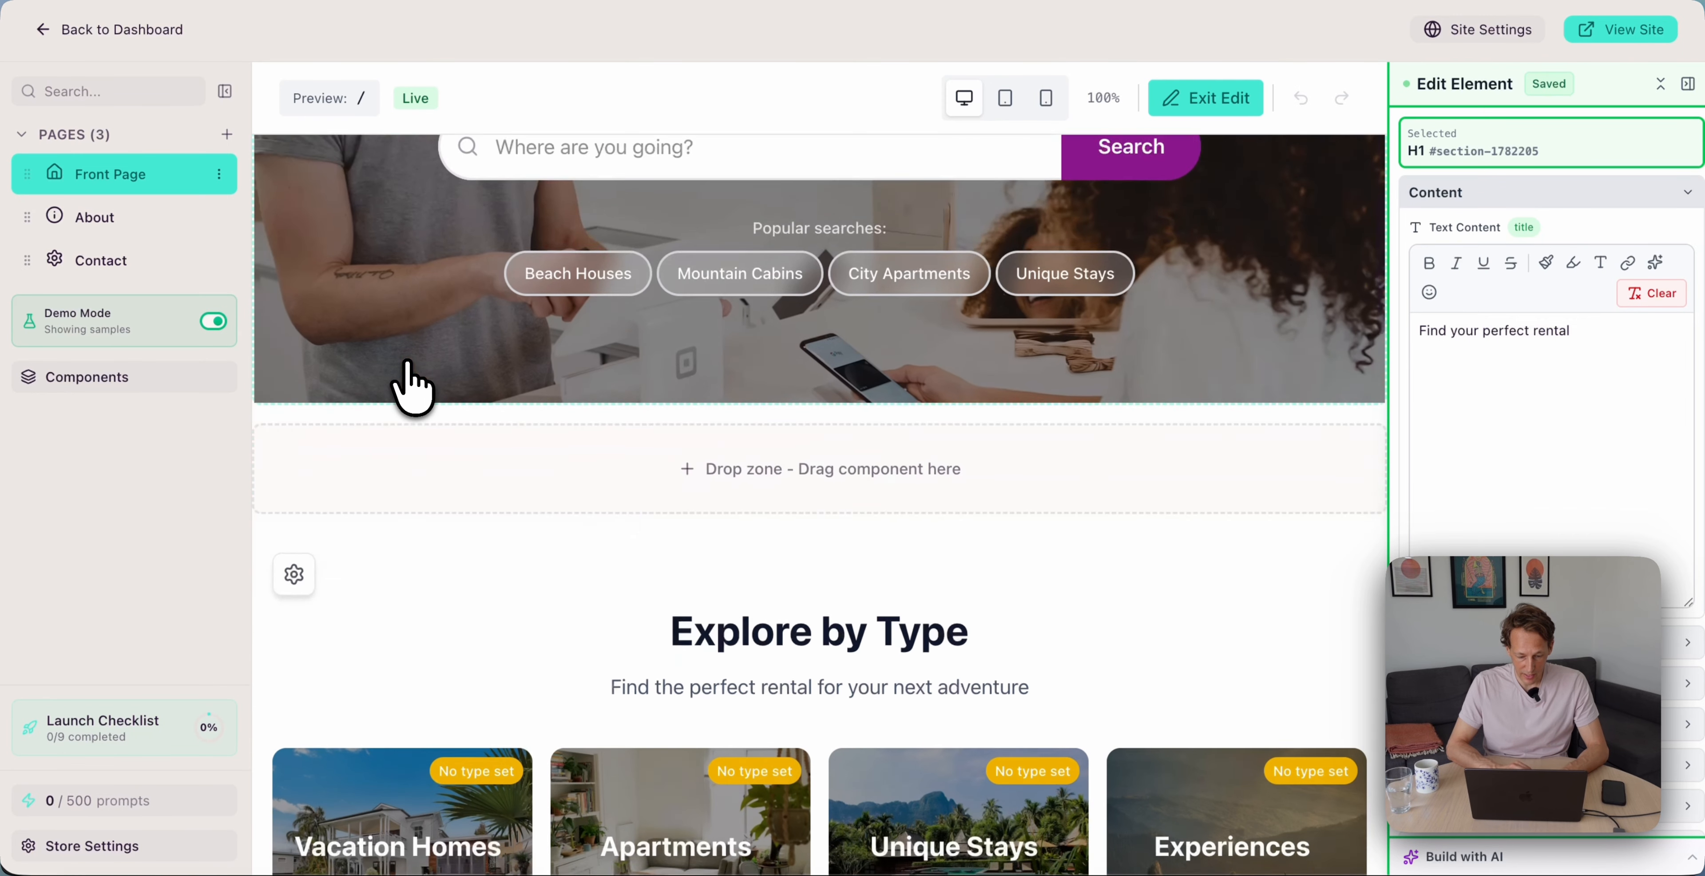
pyautogui.scroll(7, 407, 381)
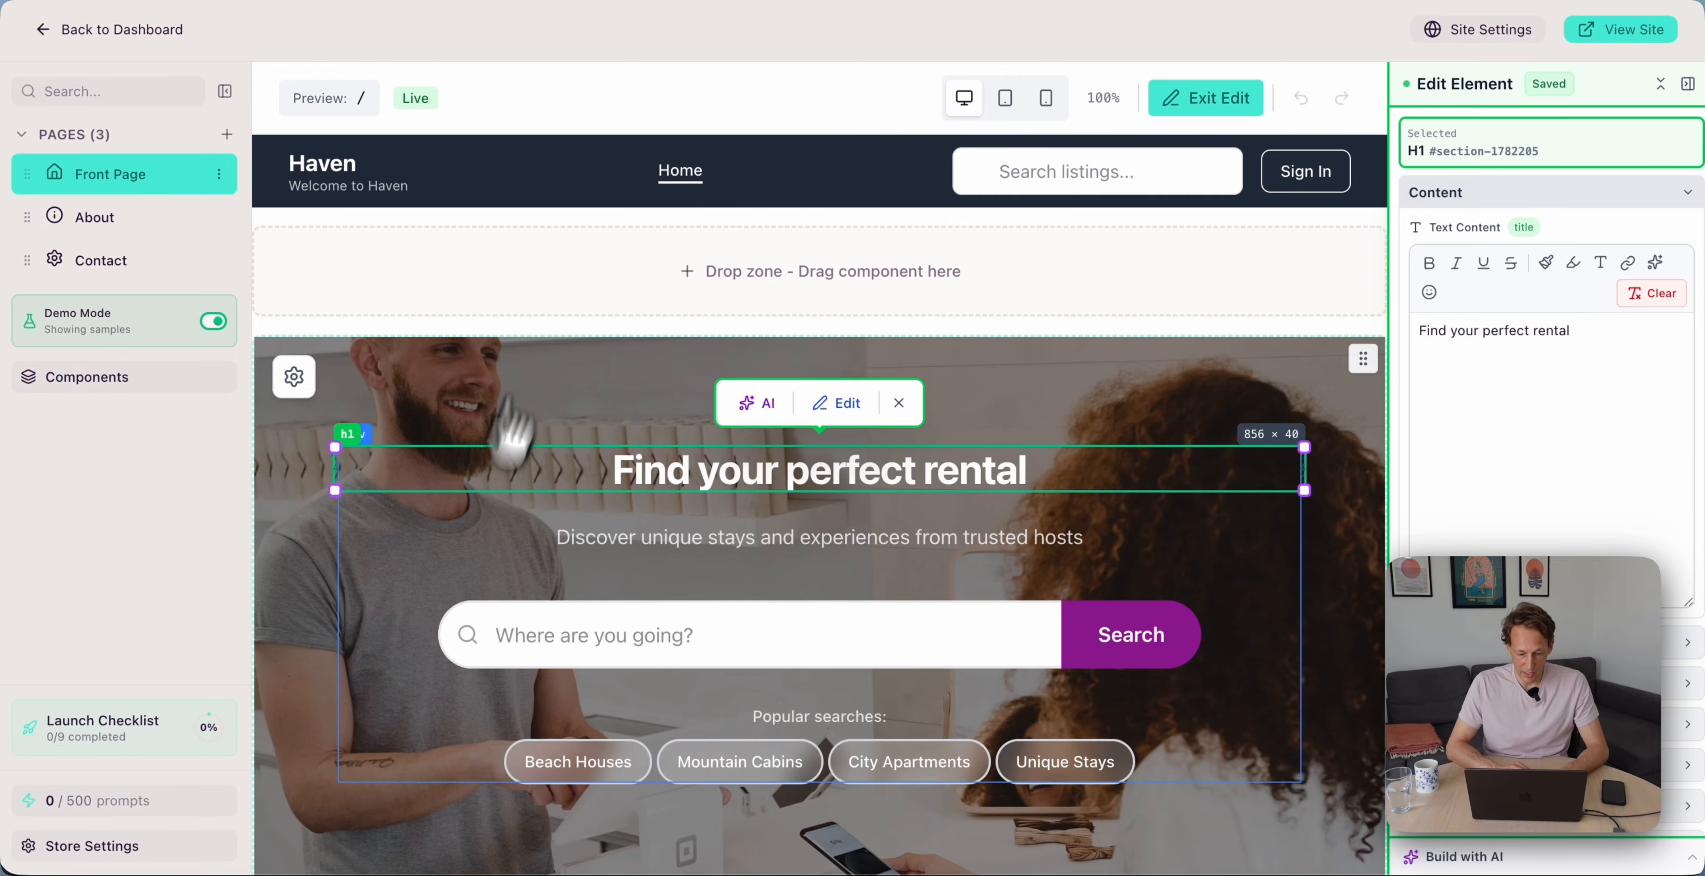
pyautogui.scroll(-8, 476, 517)
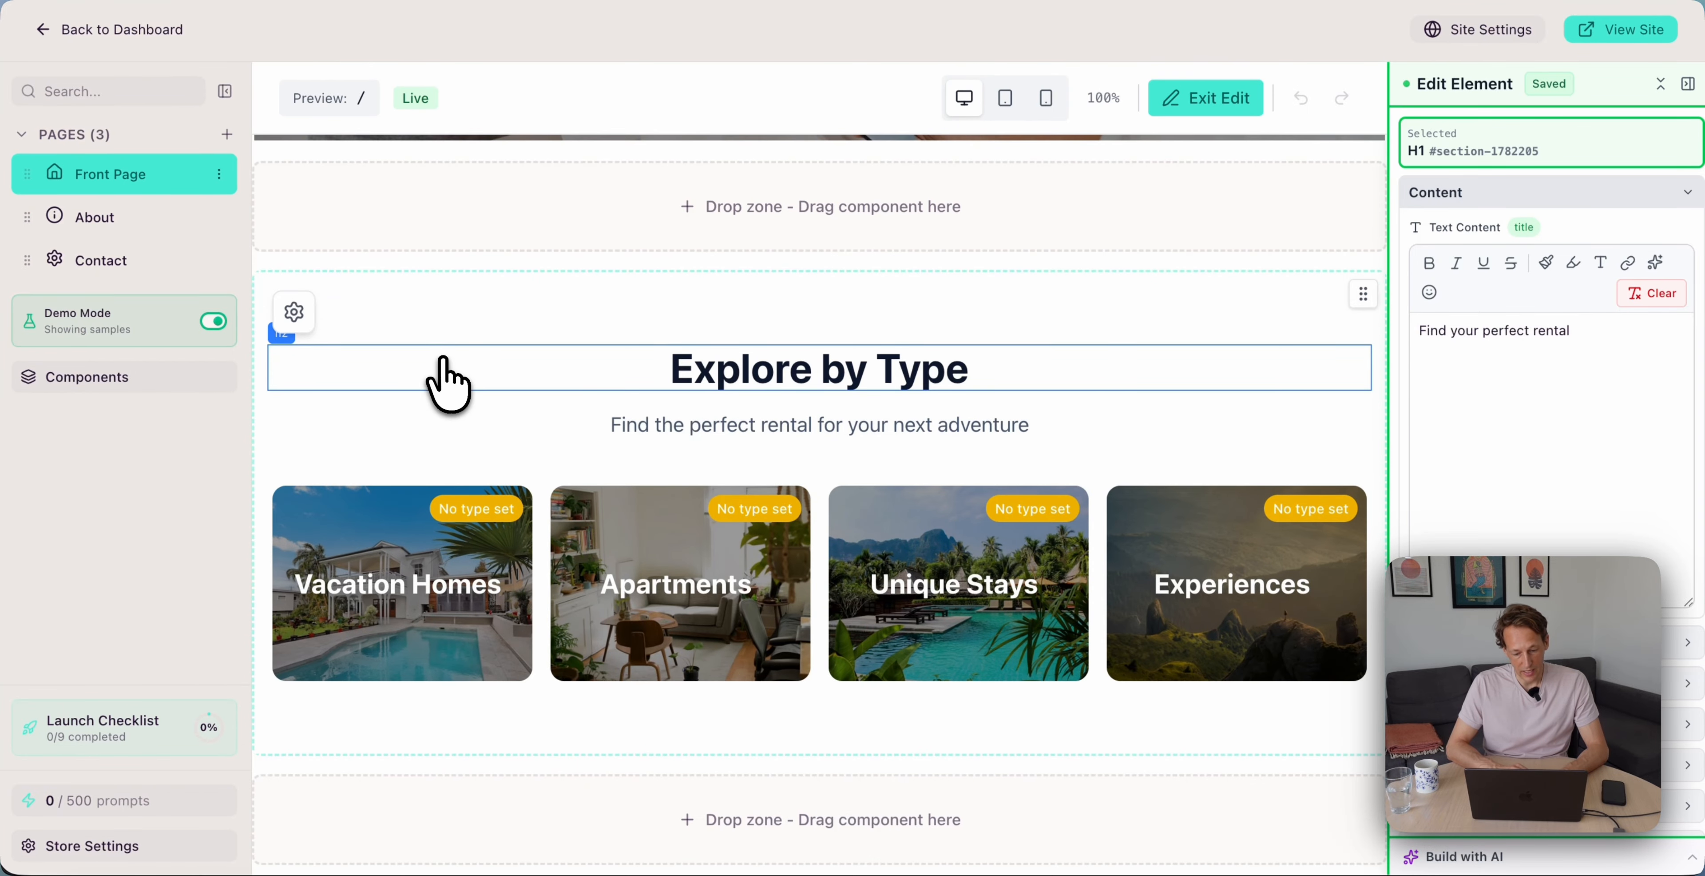
pyautogui.scroll(-10, 449, 381)
pyautogui.scroll(6, 449, 381)
pyautogui.scroll(-15, 449, 381)
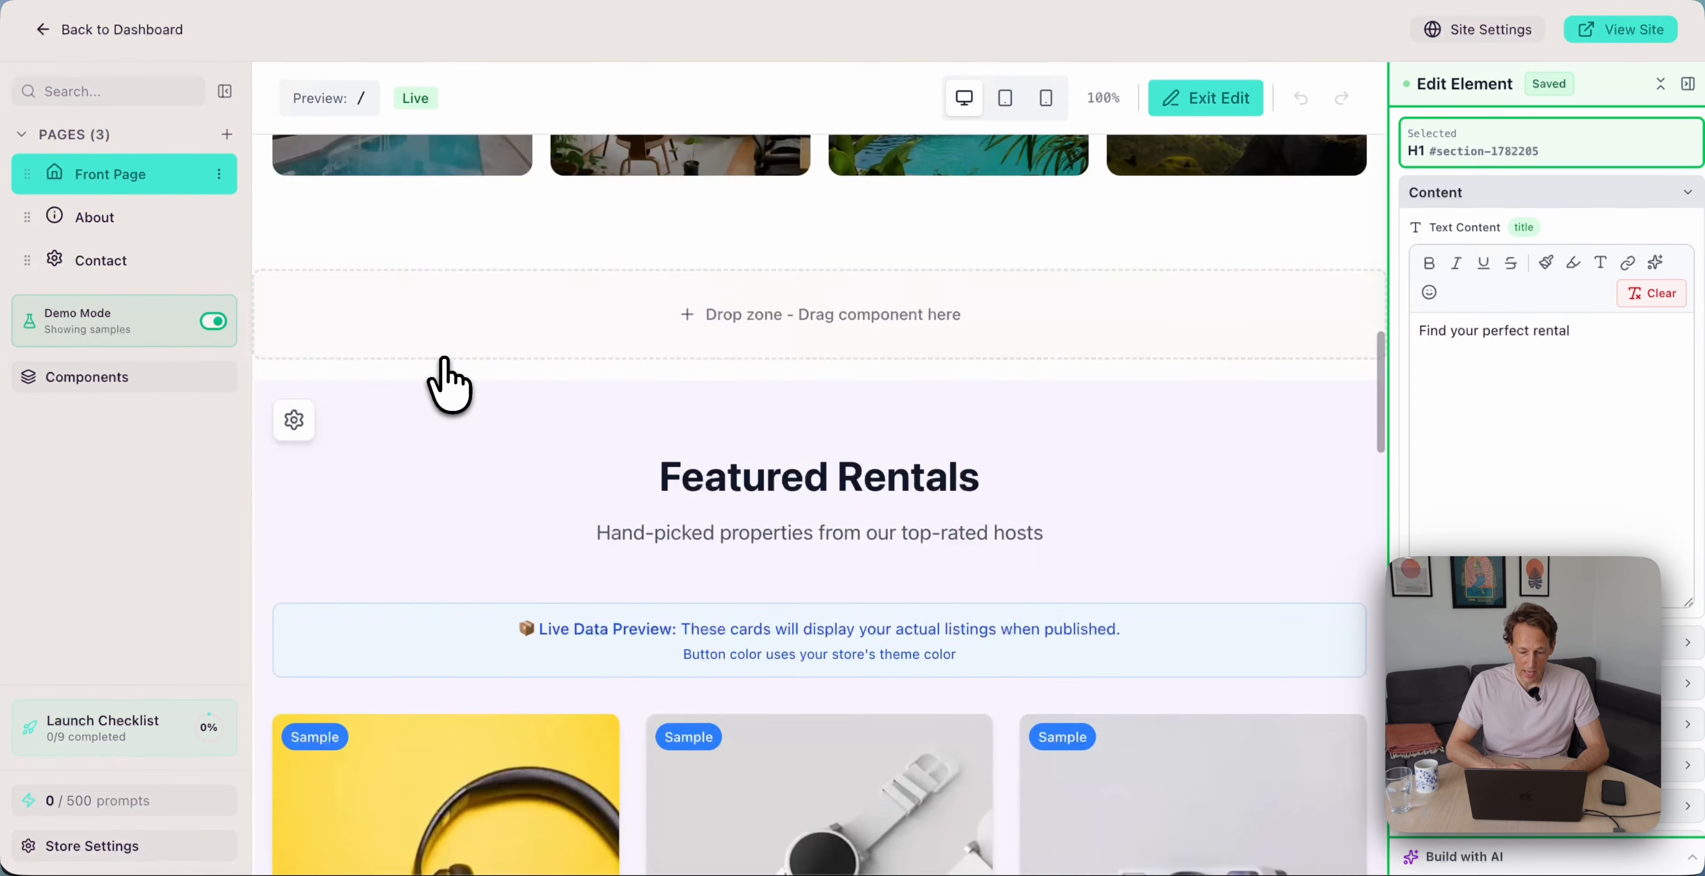
pyautogui.scroll(10, 449, 382)
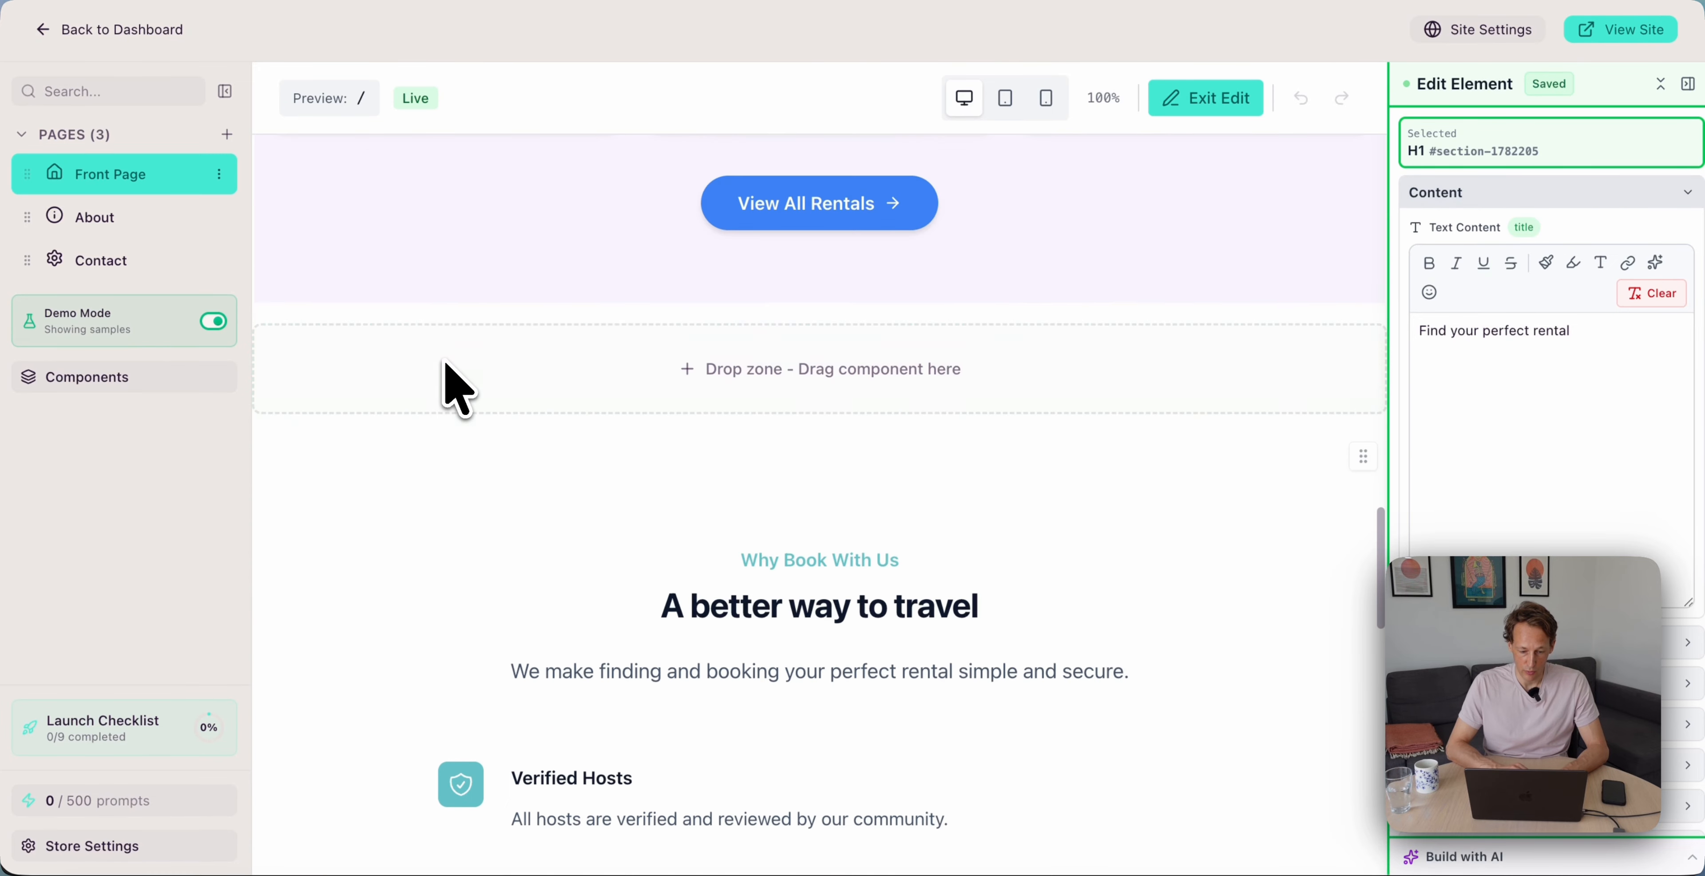
pyautogui.scroll(-3, 451, 382)
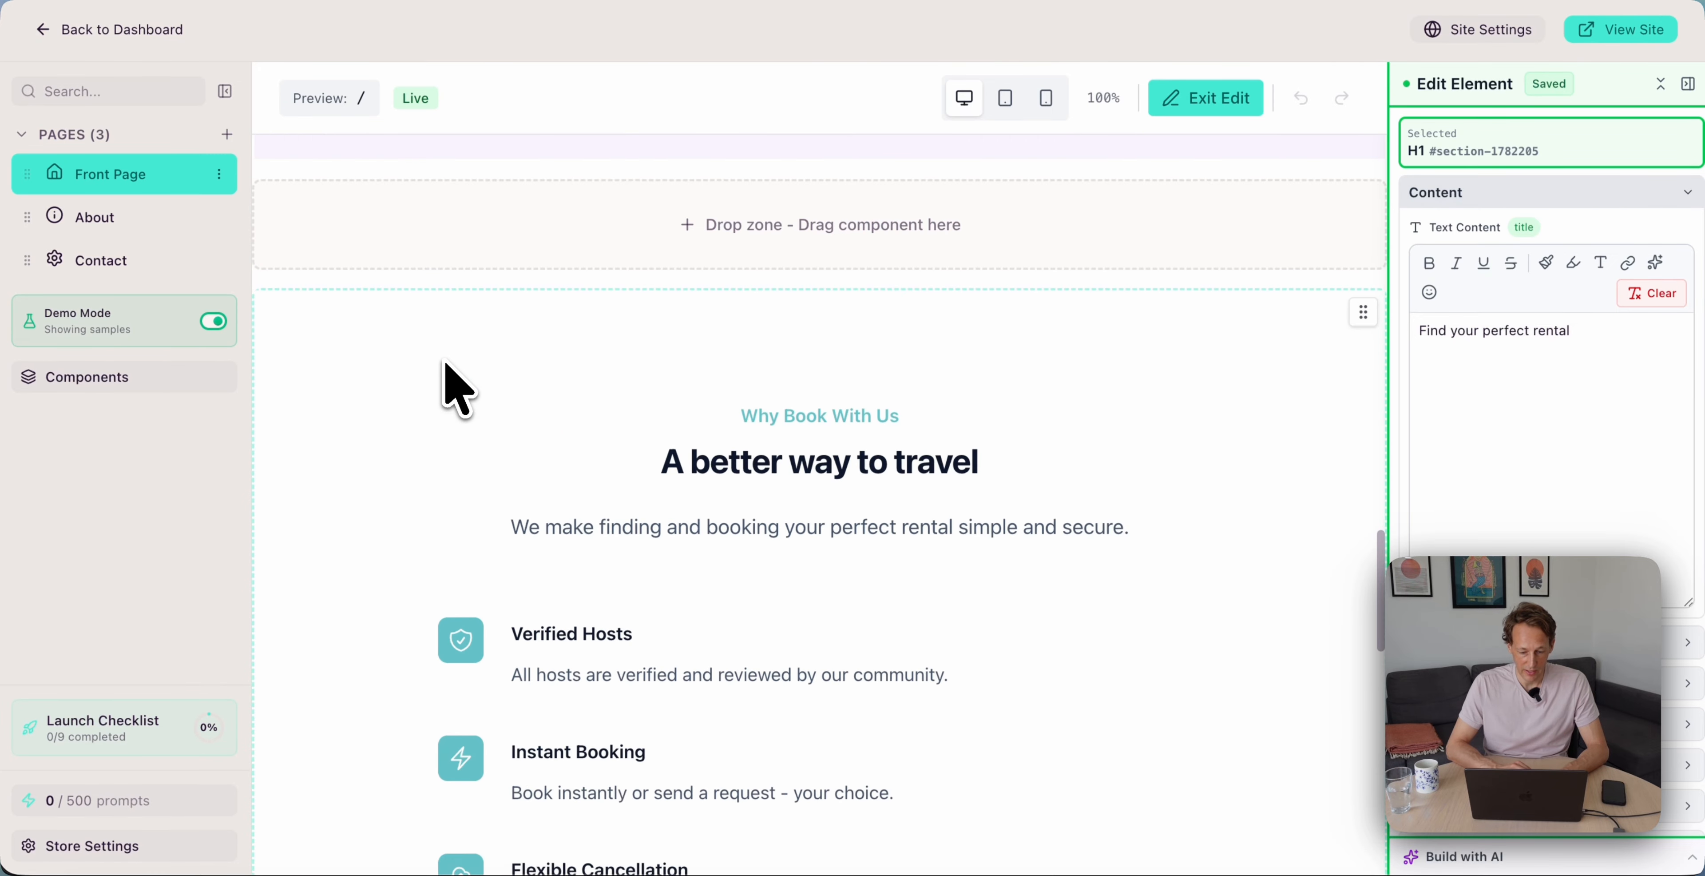
# Delete the entire Why Book With Us section from the front page
pyautogui.rightClick(391, 375)
pyautogui.click(535, 516)
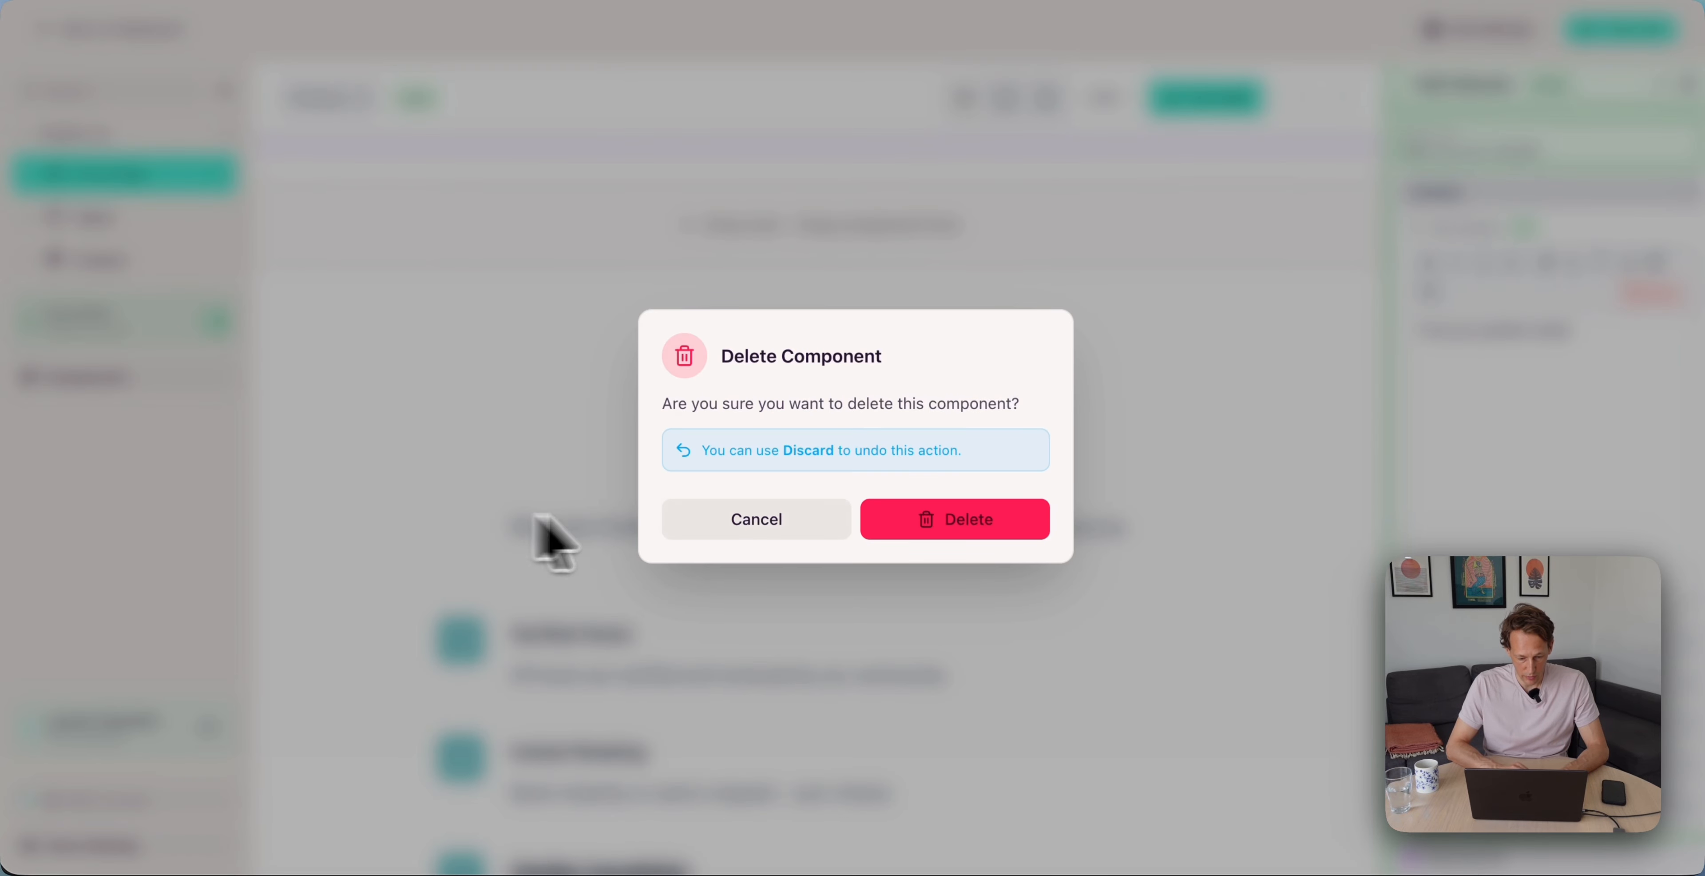
pyautogui.click(924, 534)
# Delete the entire Frequently Asked Questions section
pyautogui.scroll(-5, 621, 506)
pyautogui.scroll(7, 573, 504)
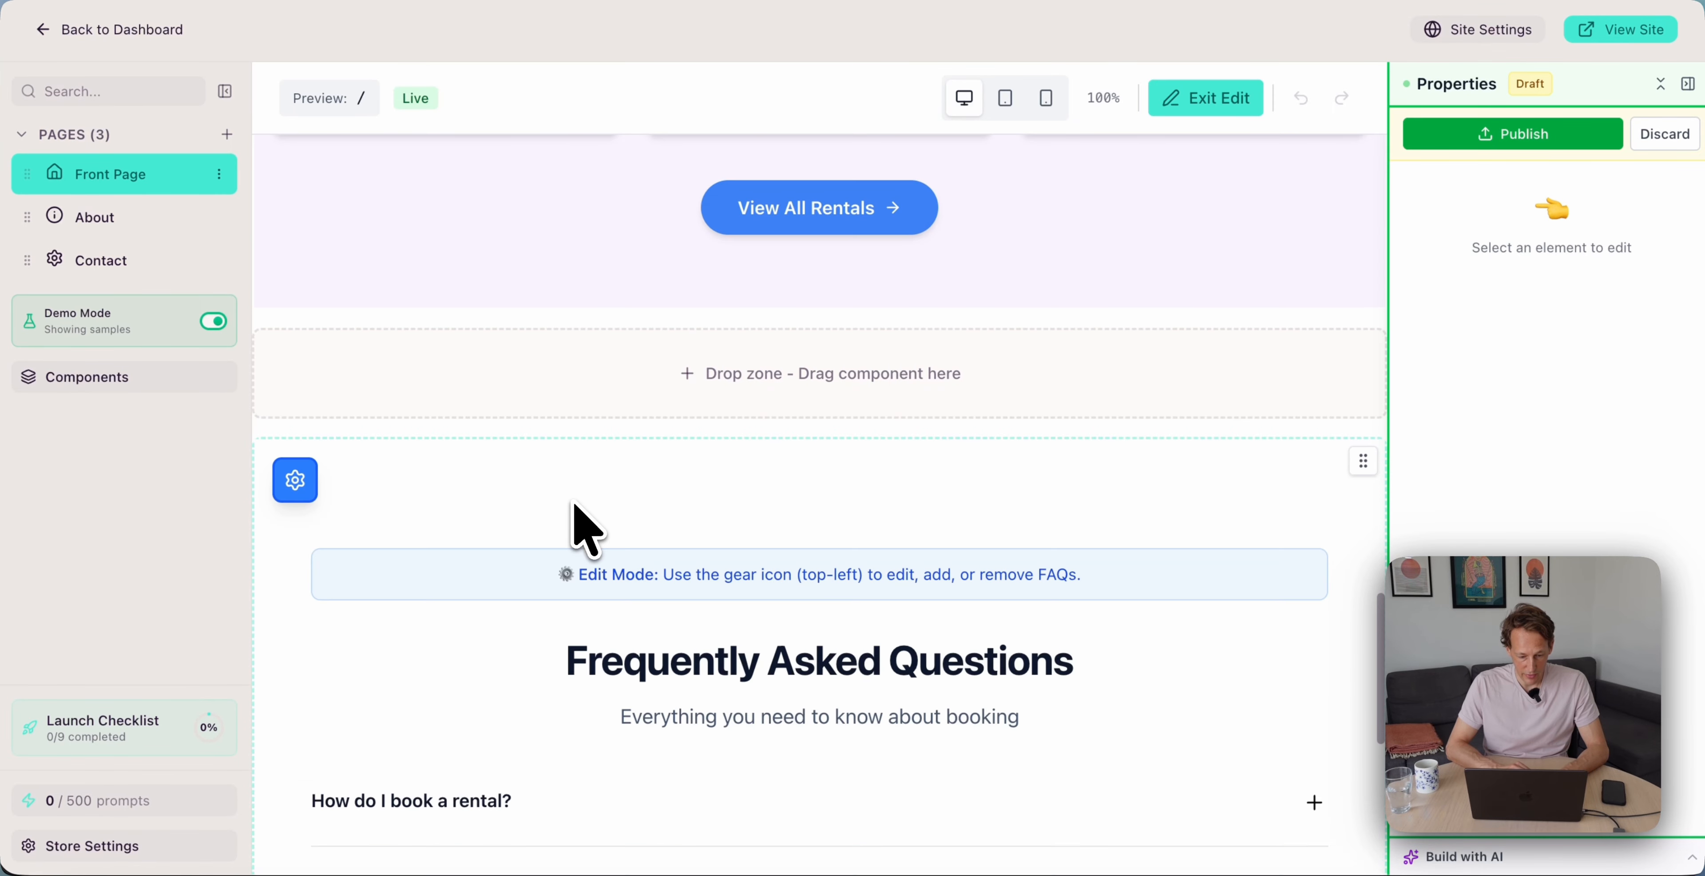
pyautogui.rightClick(460, 518)
pyautogui.click(581, 648)
pyautogui.click(1000, 527)
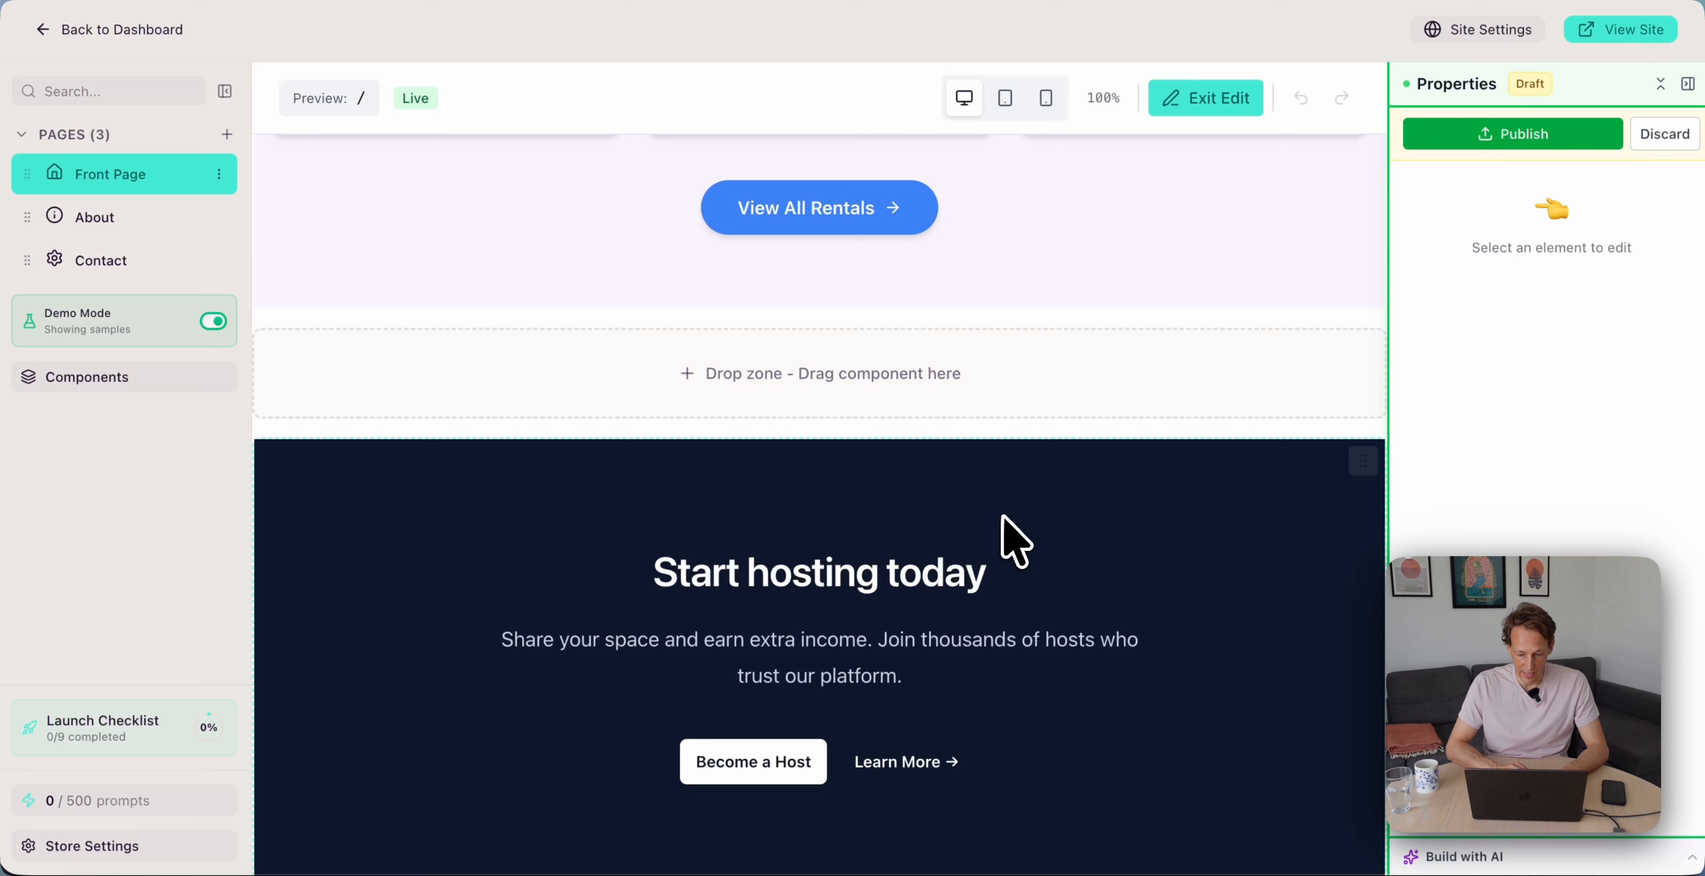
# Select the Start hosting today section and bring up its actions
pyautogui.scroll(-3, 742, 590)
pyautogui.click(341, 360)
pyautogui.rightClick(332, 340)
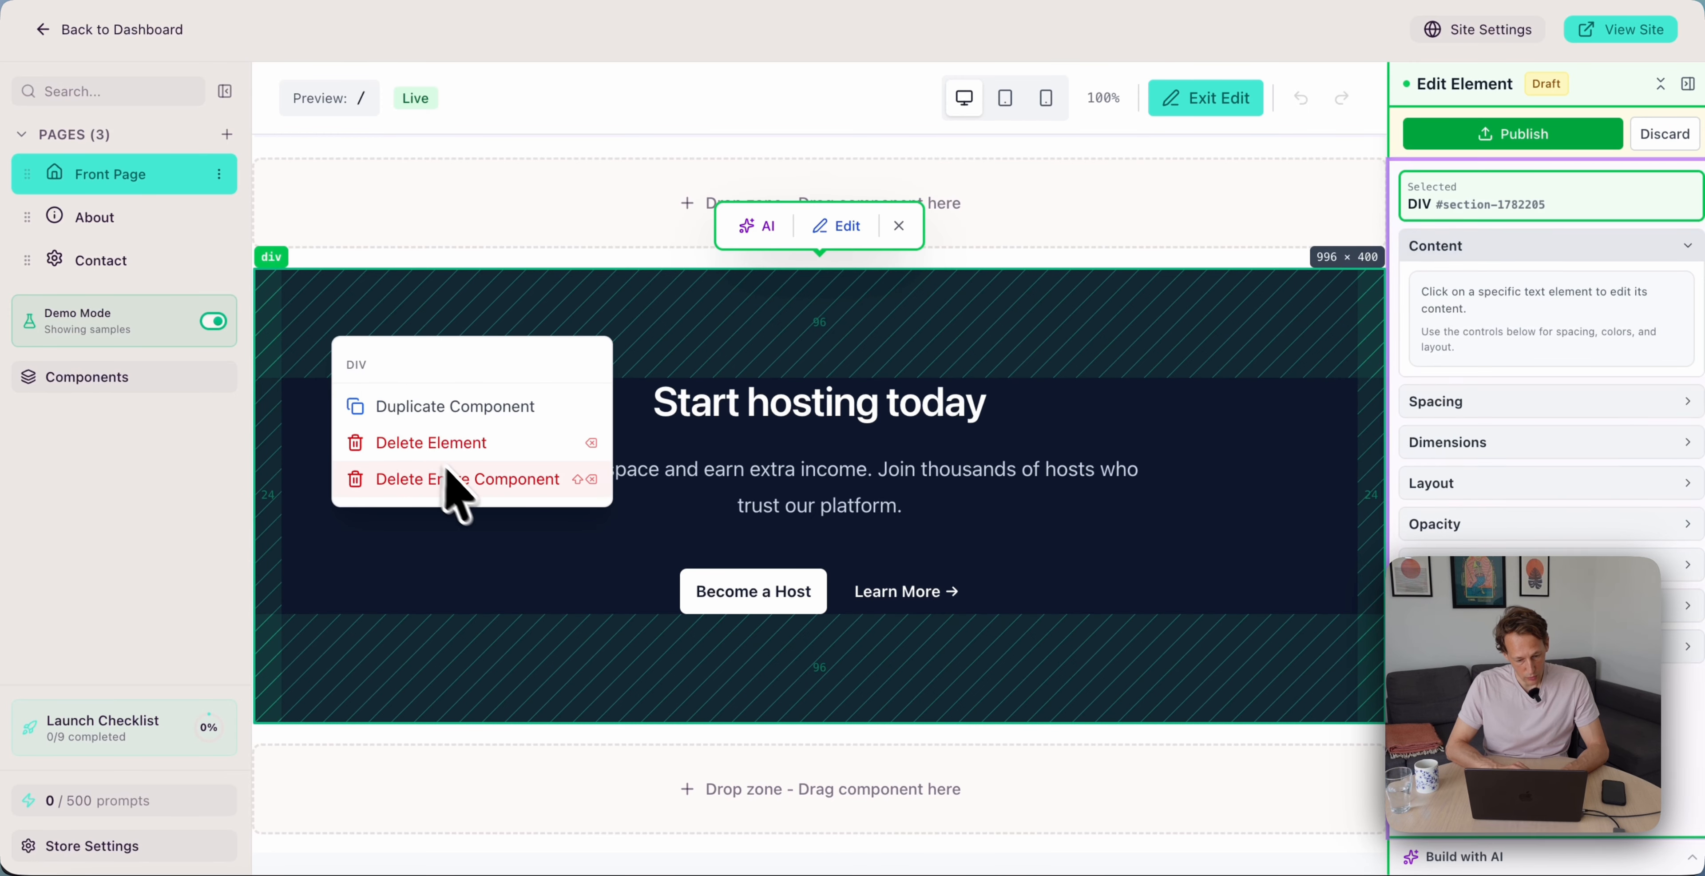
# Replace the hero background with the sunset villa-with-pool photo
pyautogui.scroll(10, 533, 338)
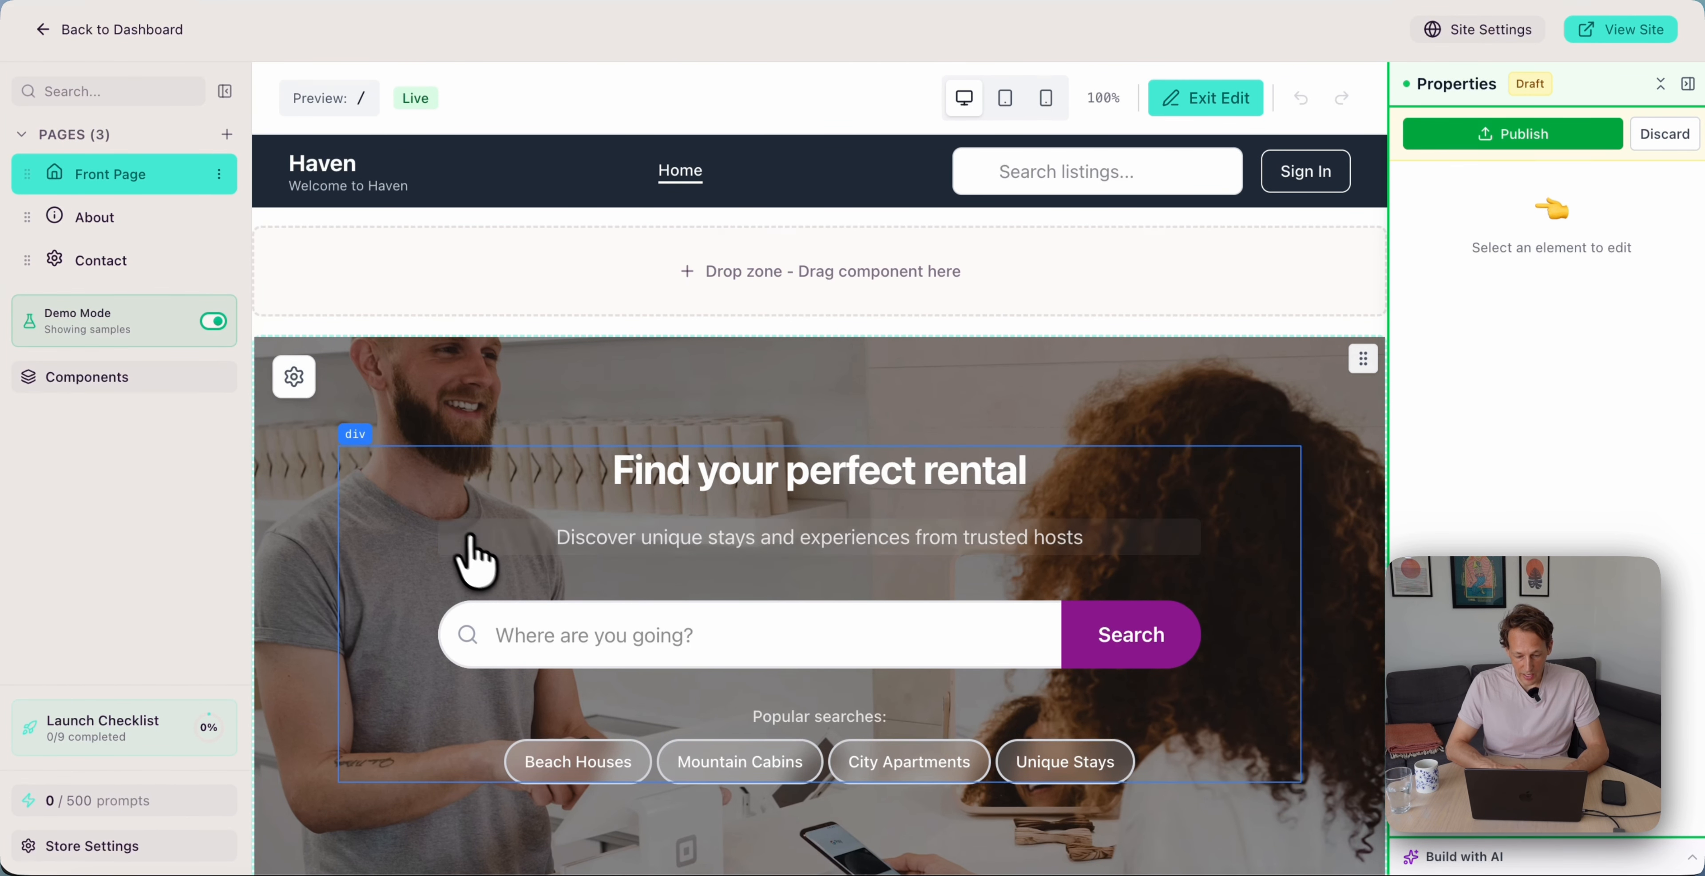
pyautogui.click(427, 390)
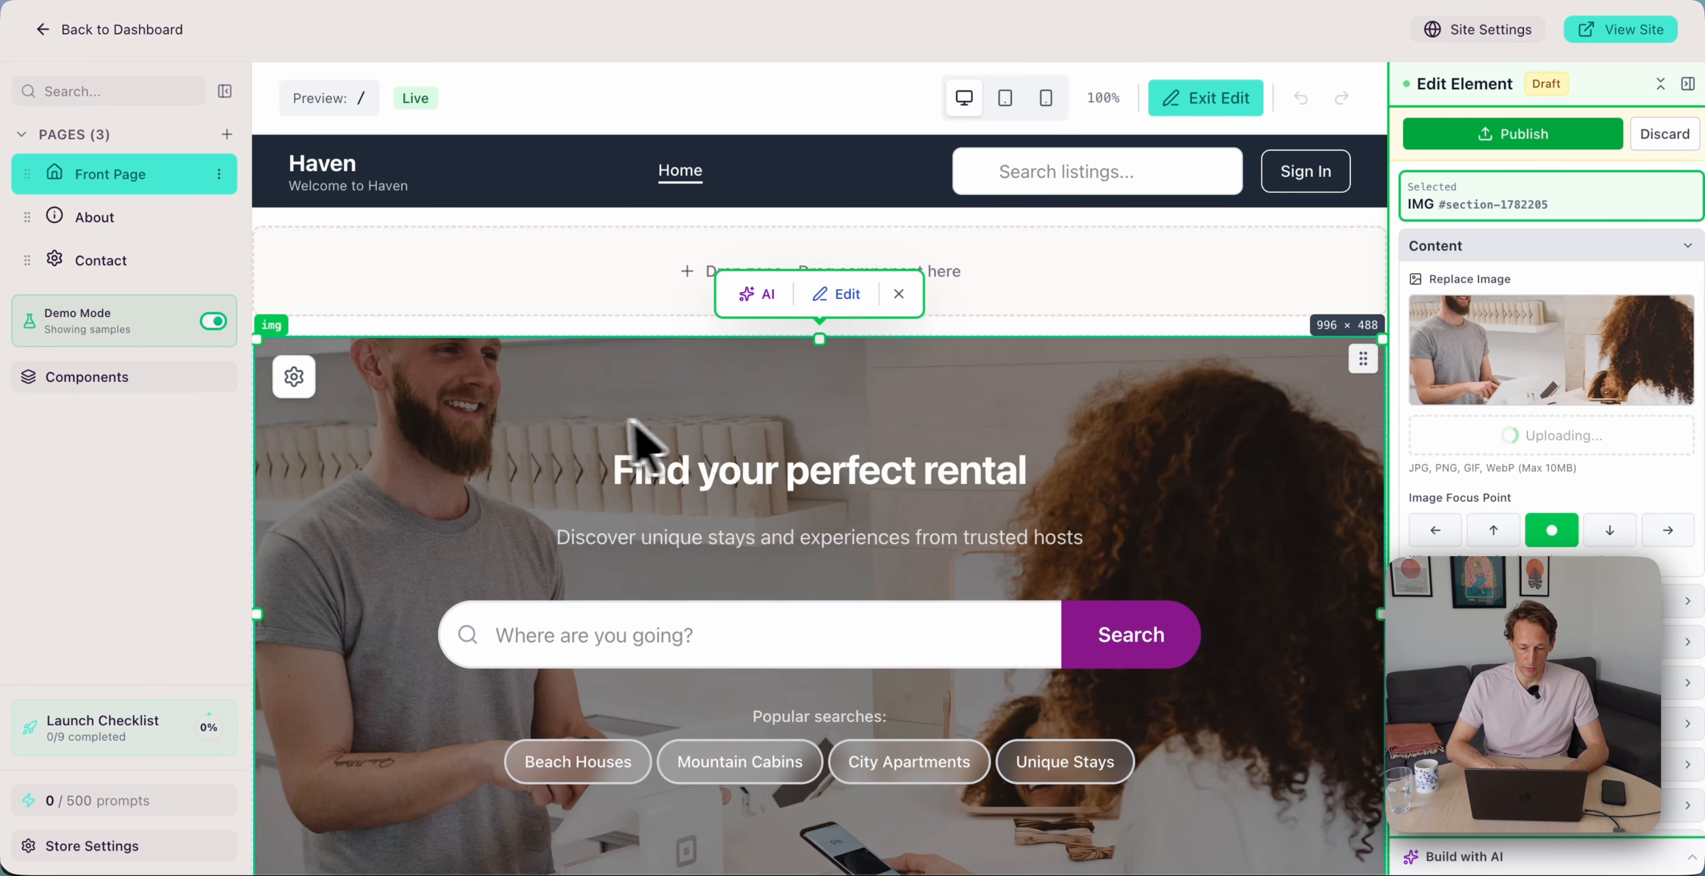
pyautogui.scroll(-3, 591, 434)
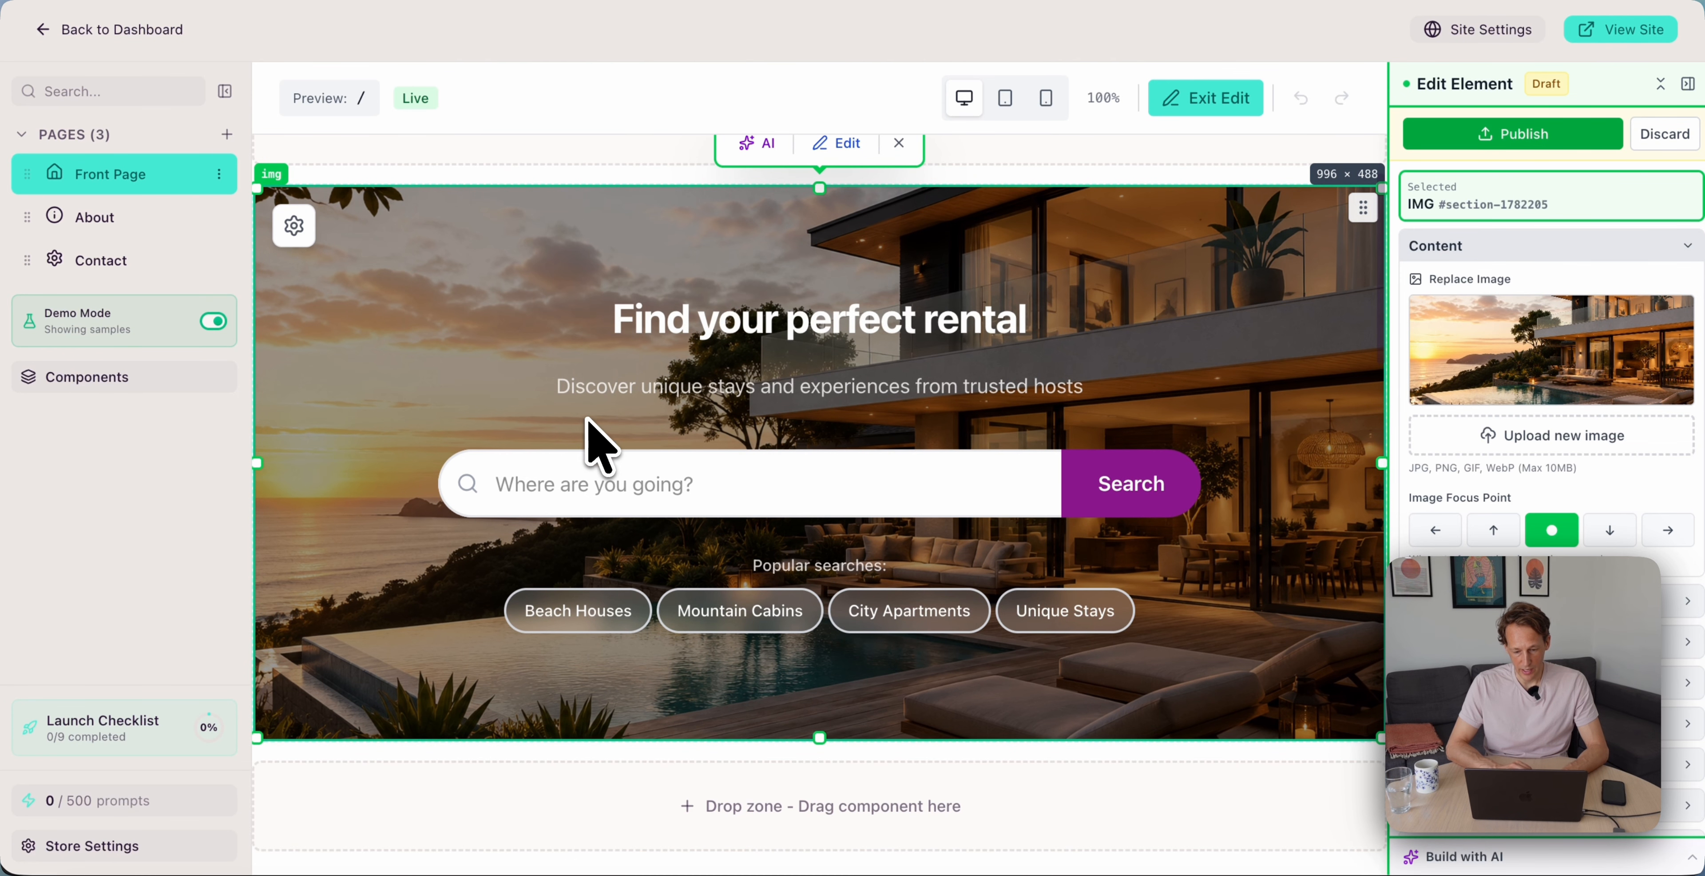
pyautogui.scroll(3, 620, 488)
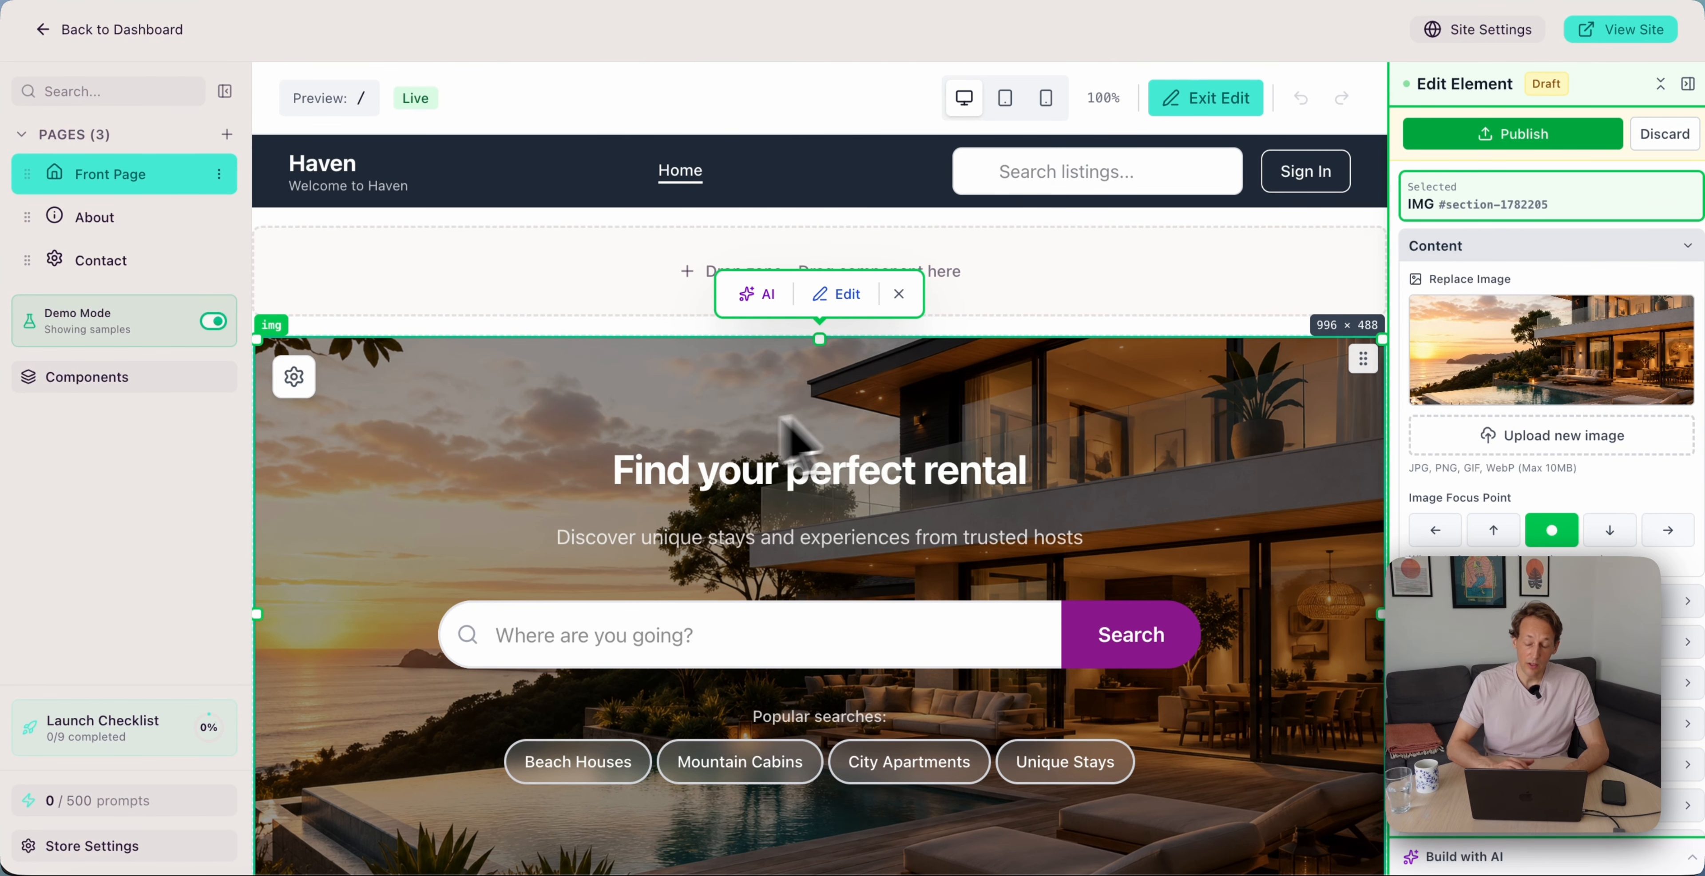
# Change the hero headline to 'Exceptional homes. Unforgettable experiences.'
pyautogui.click(974, 487)
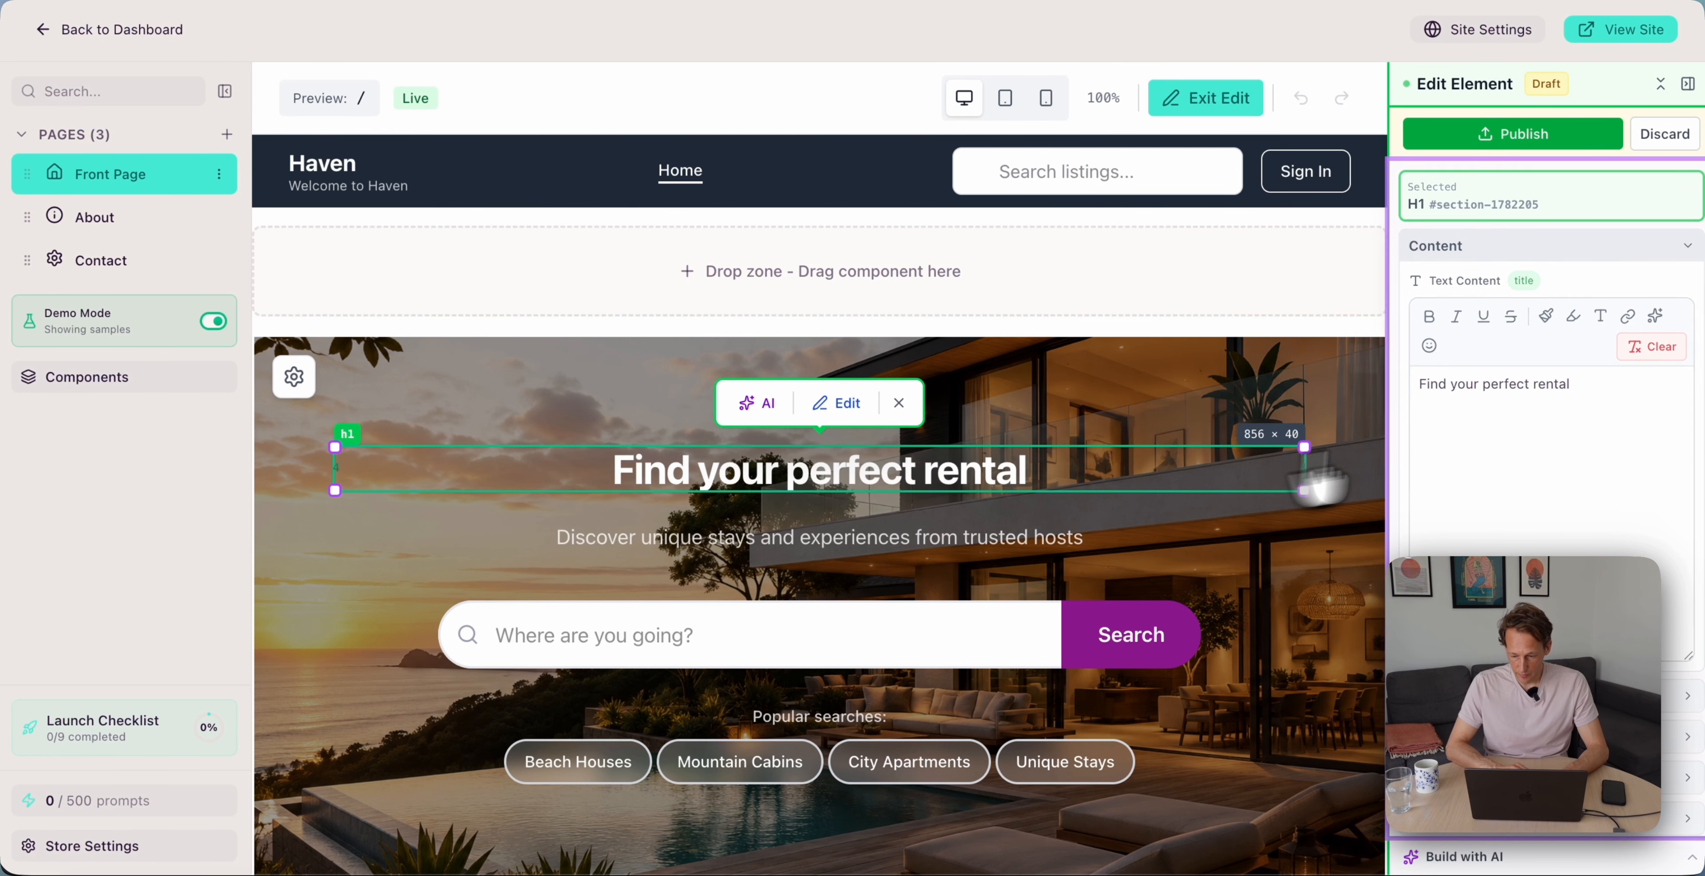
pyautogui.tripleClick(1549, 397)
pyautogui.write('Exceptional homes. Unforgettable experiences.')
pyautogui.click(1122, 382)
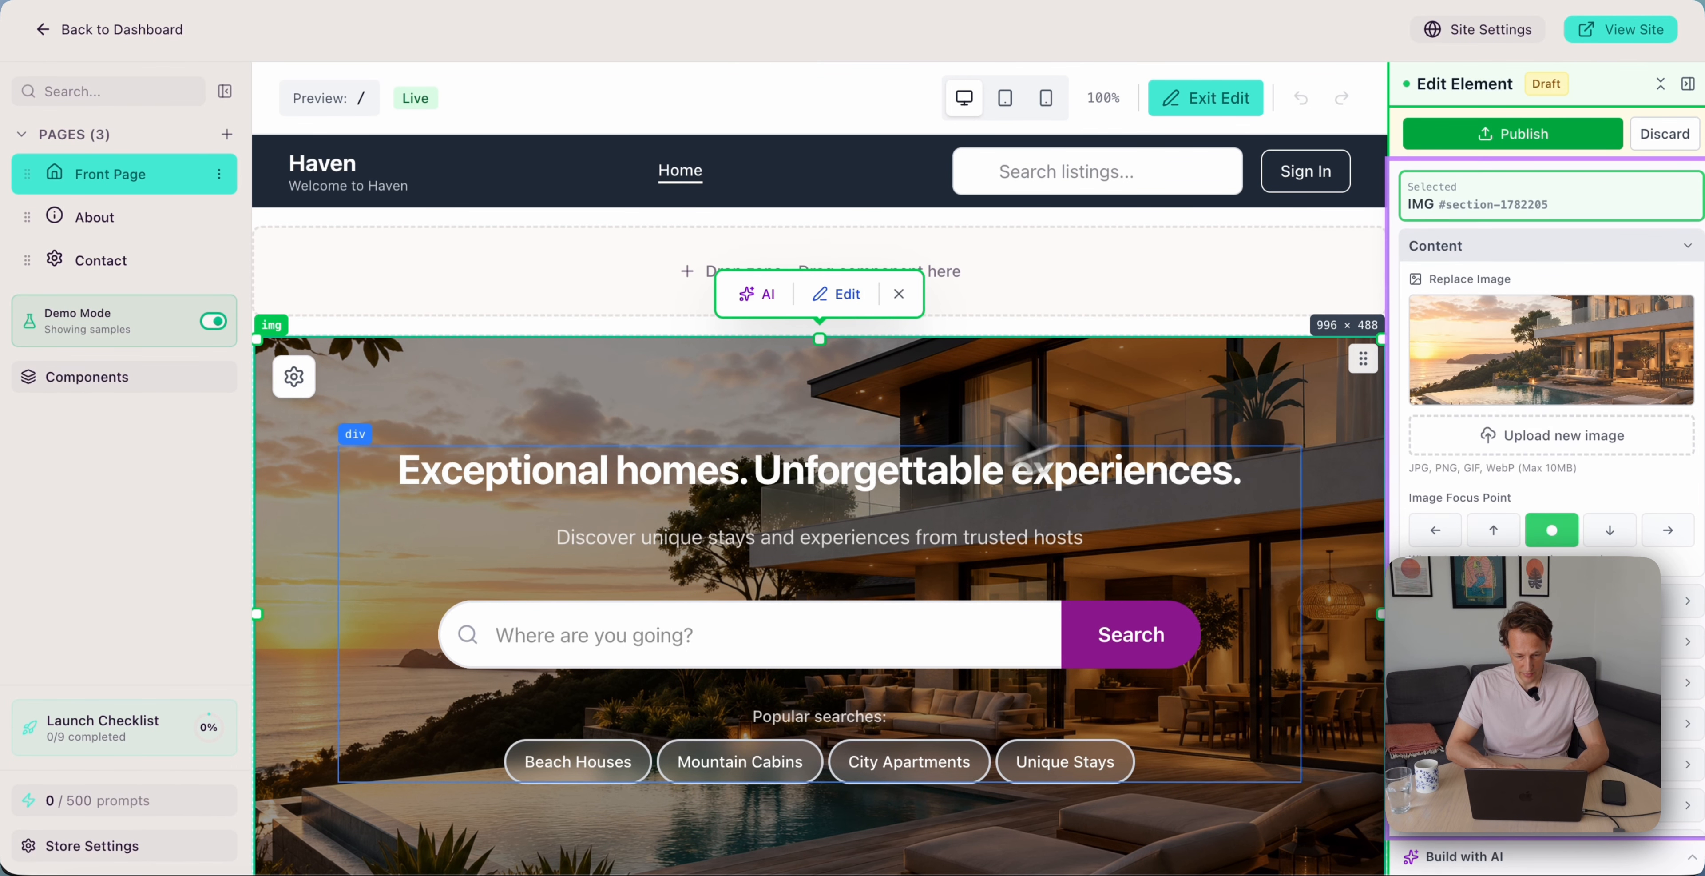
# Replace the hero subtitle with a longer sentence
pyautogui.click(1013, 538)
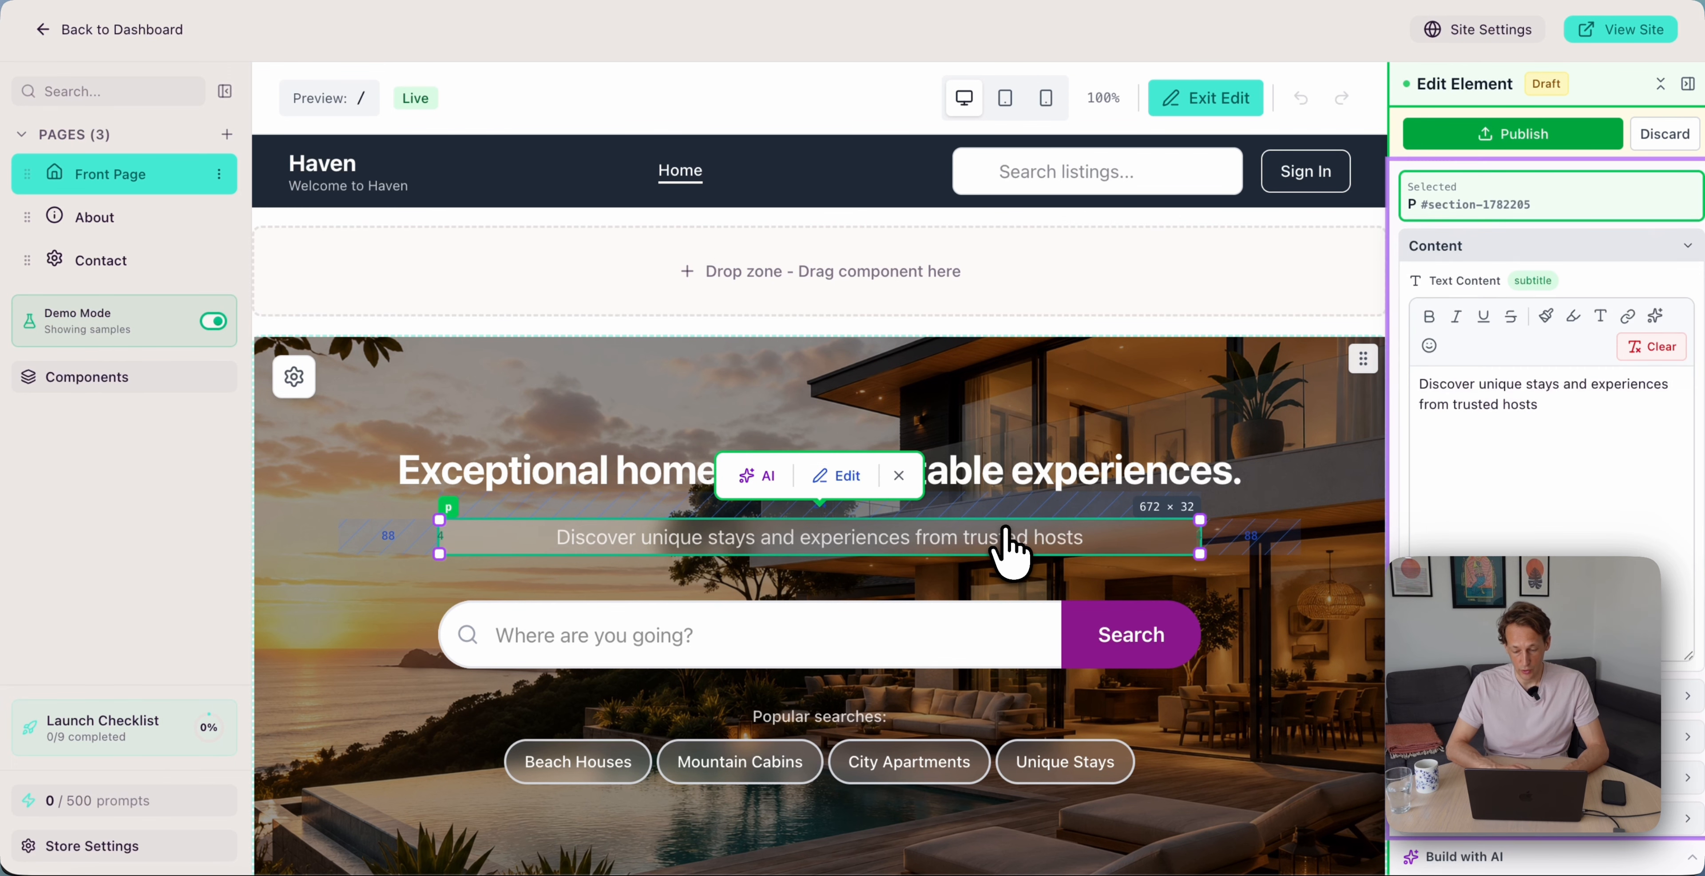
pyautogui.tripleClick(1525, 438)
pyautogui.write("Discover hand-picked private homes and curated experiences in the world's most beautiful places. Your next escape starts with Haven")
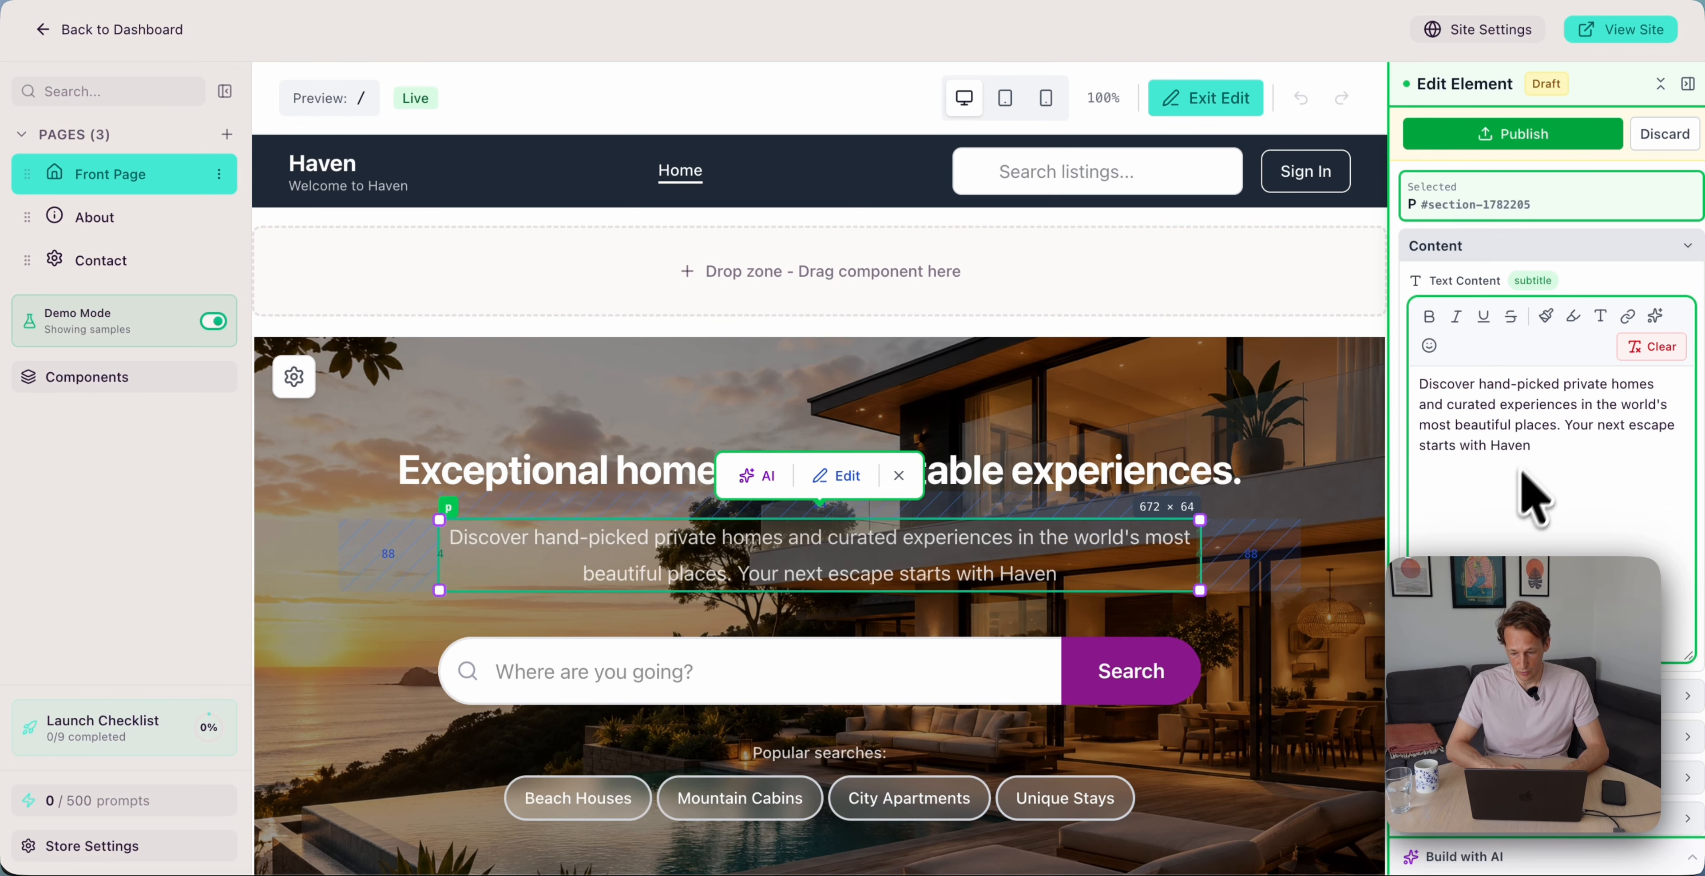
pyautogui.click(560, 470)
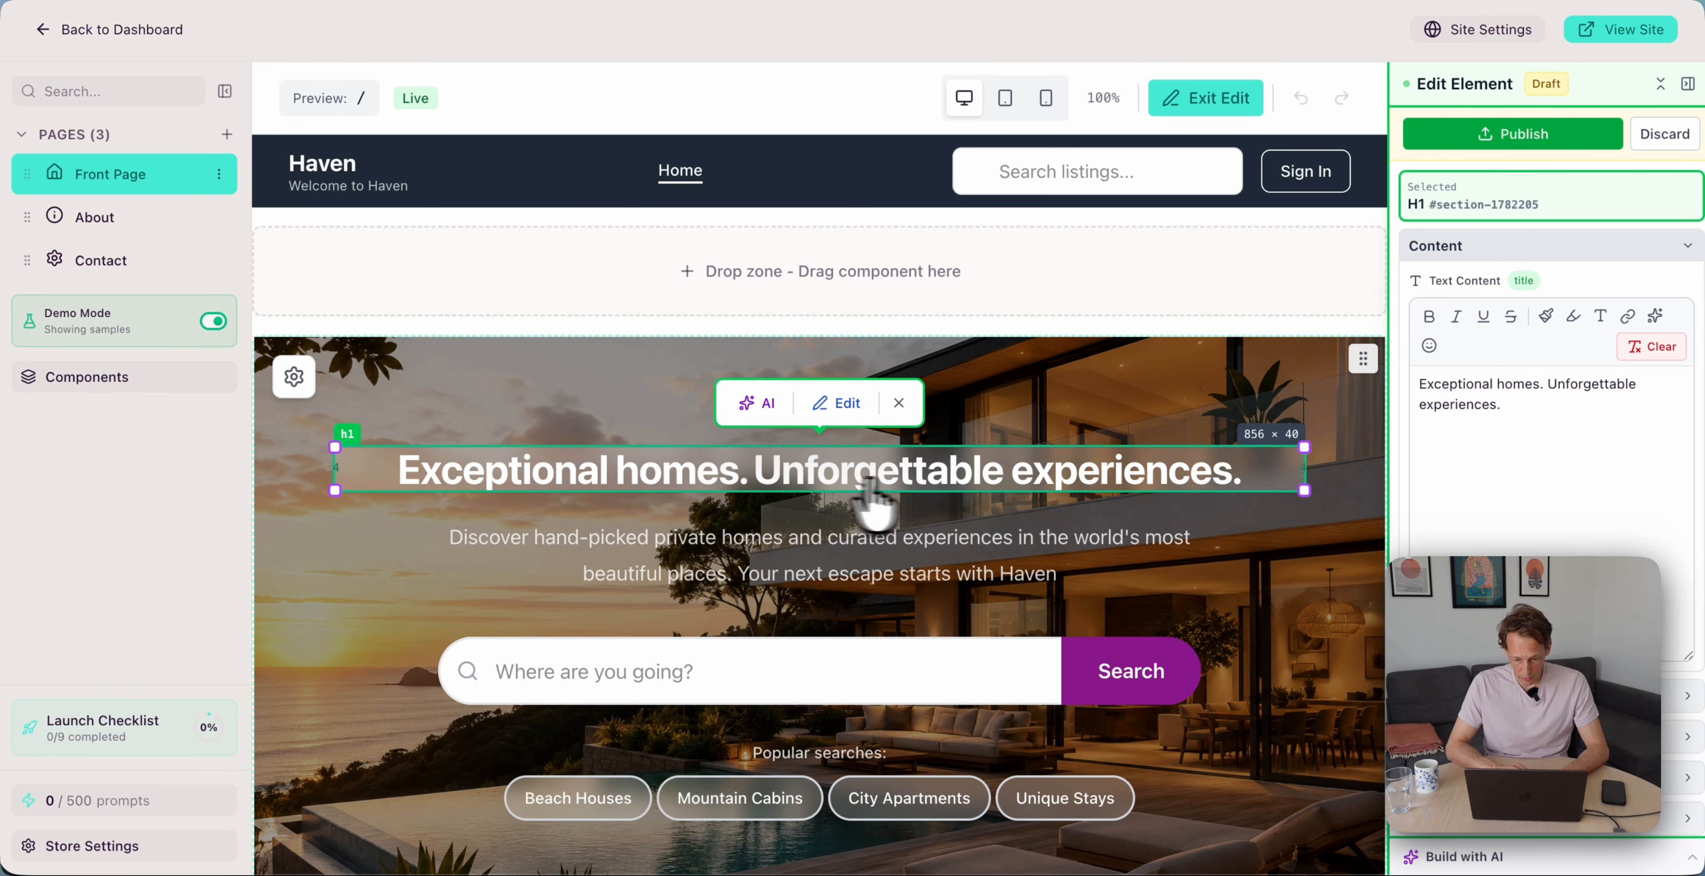
# Turn off Show Quick Searches in the hero settings to hide the popular search pills
pyautogui.click(363, 620)
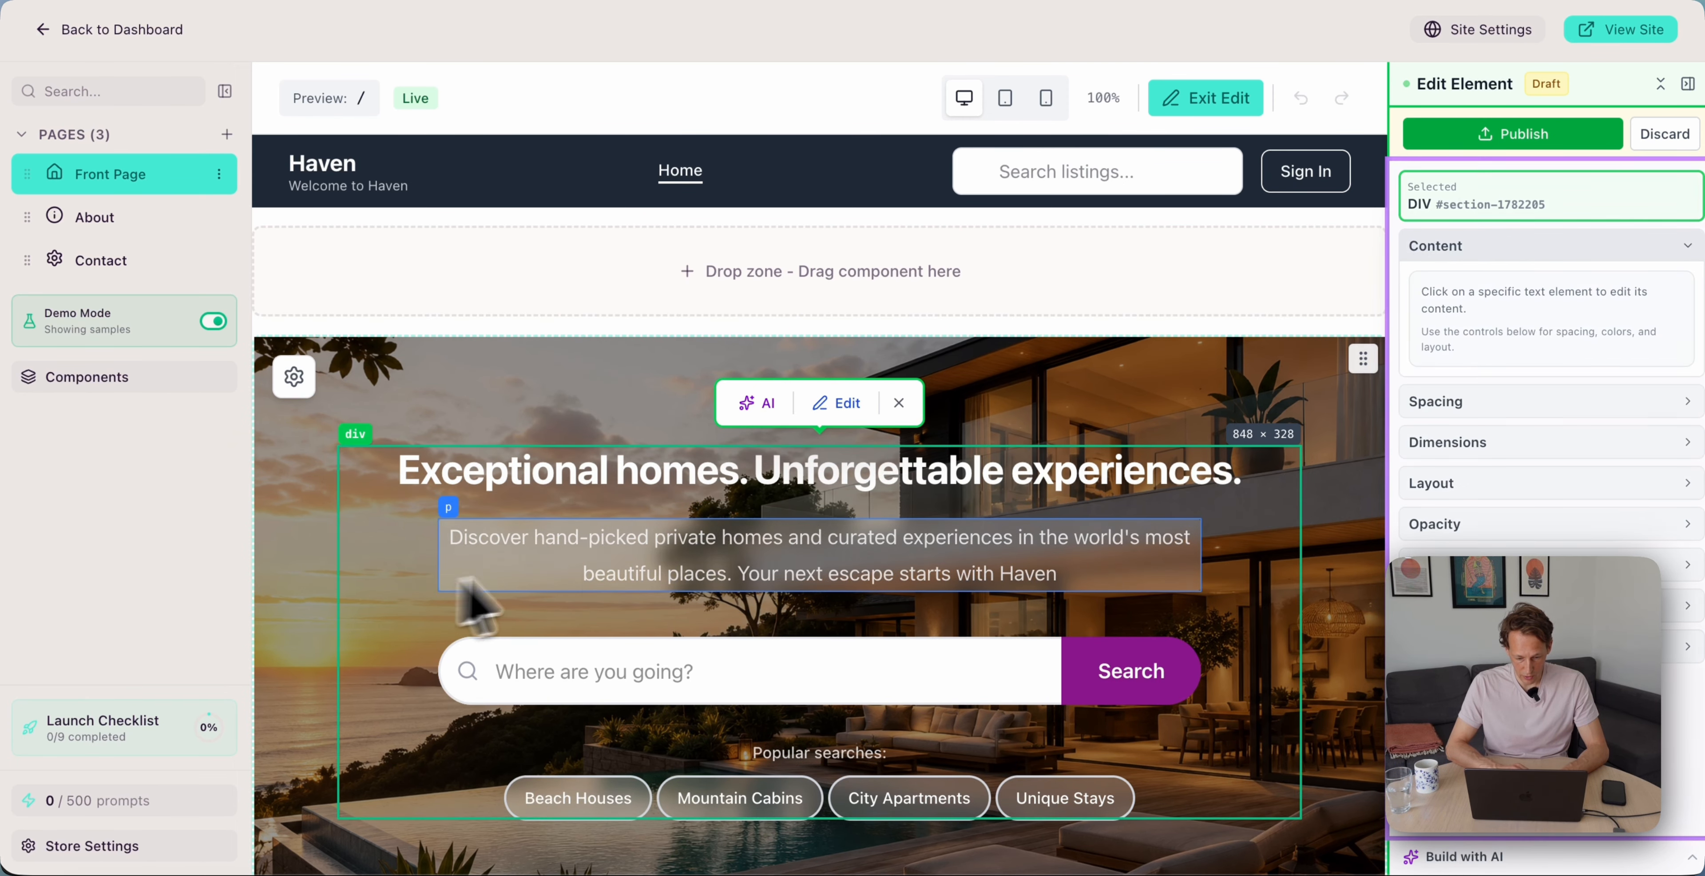
pyautogui.scroll(-3, 761, 579)
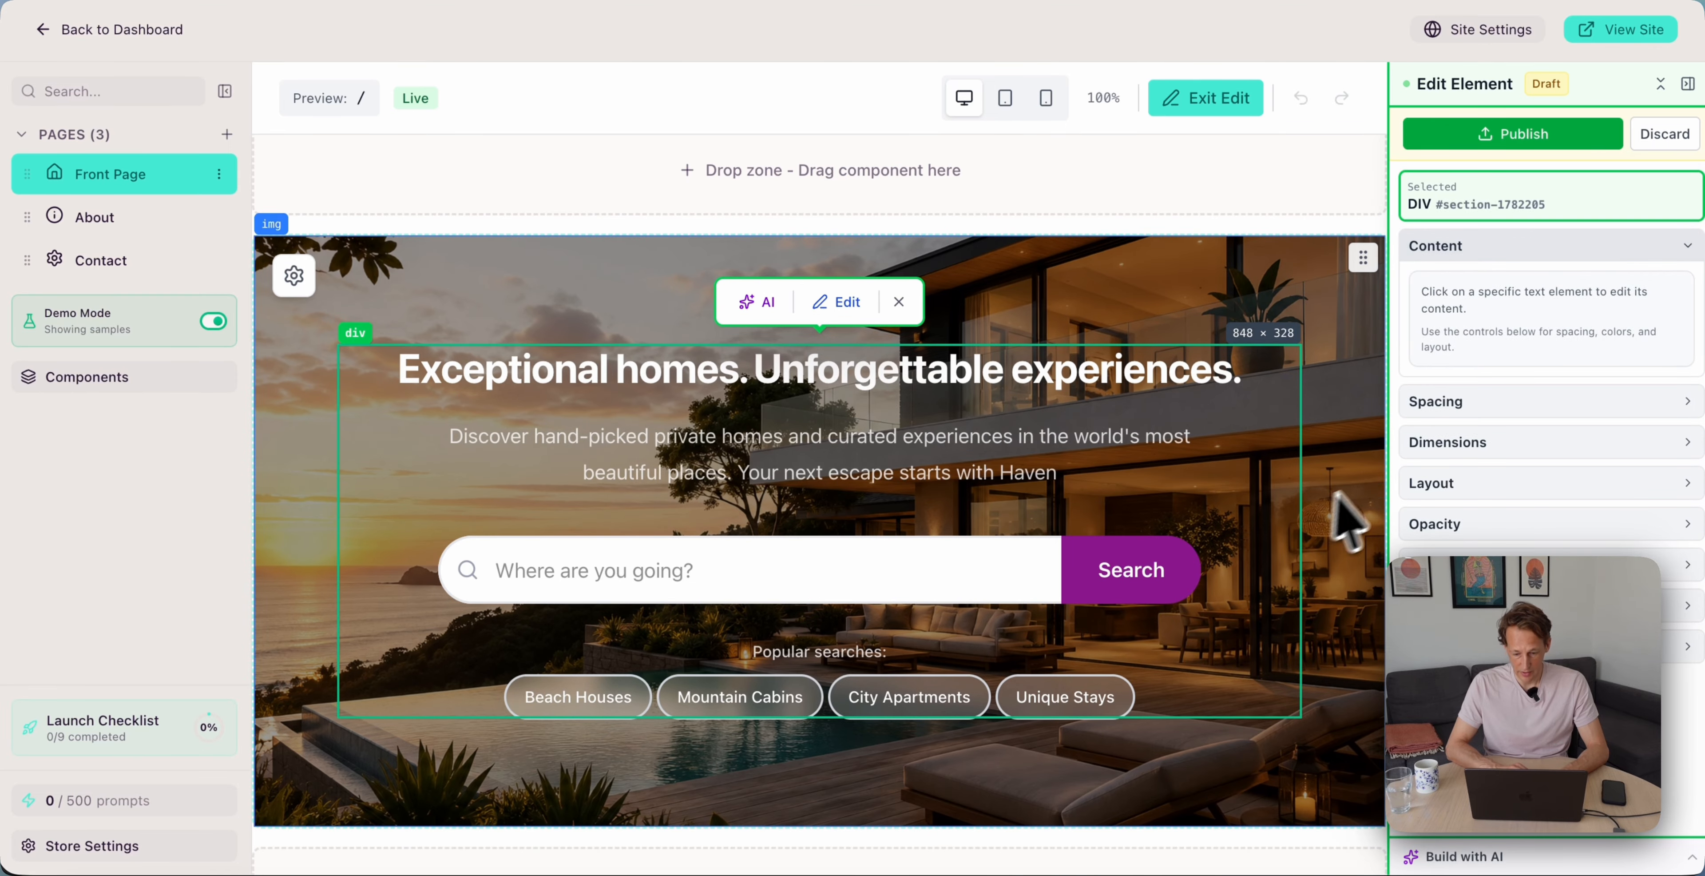
pyautogui.click(1334, 497)
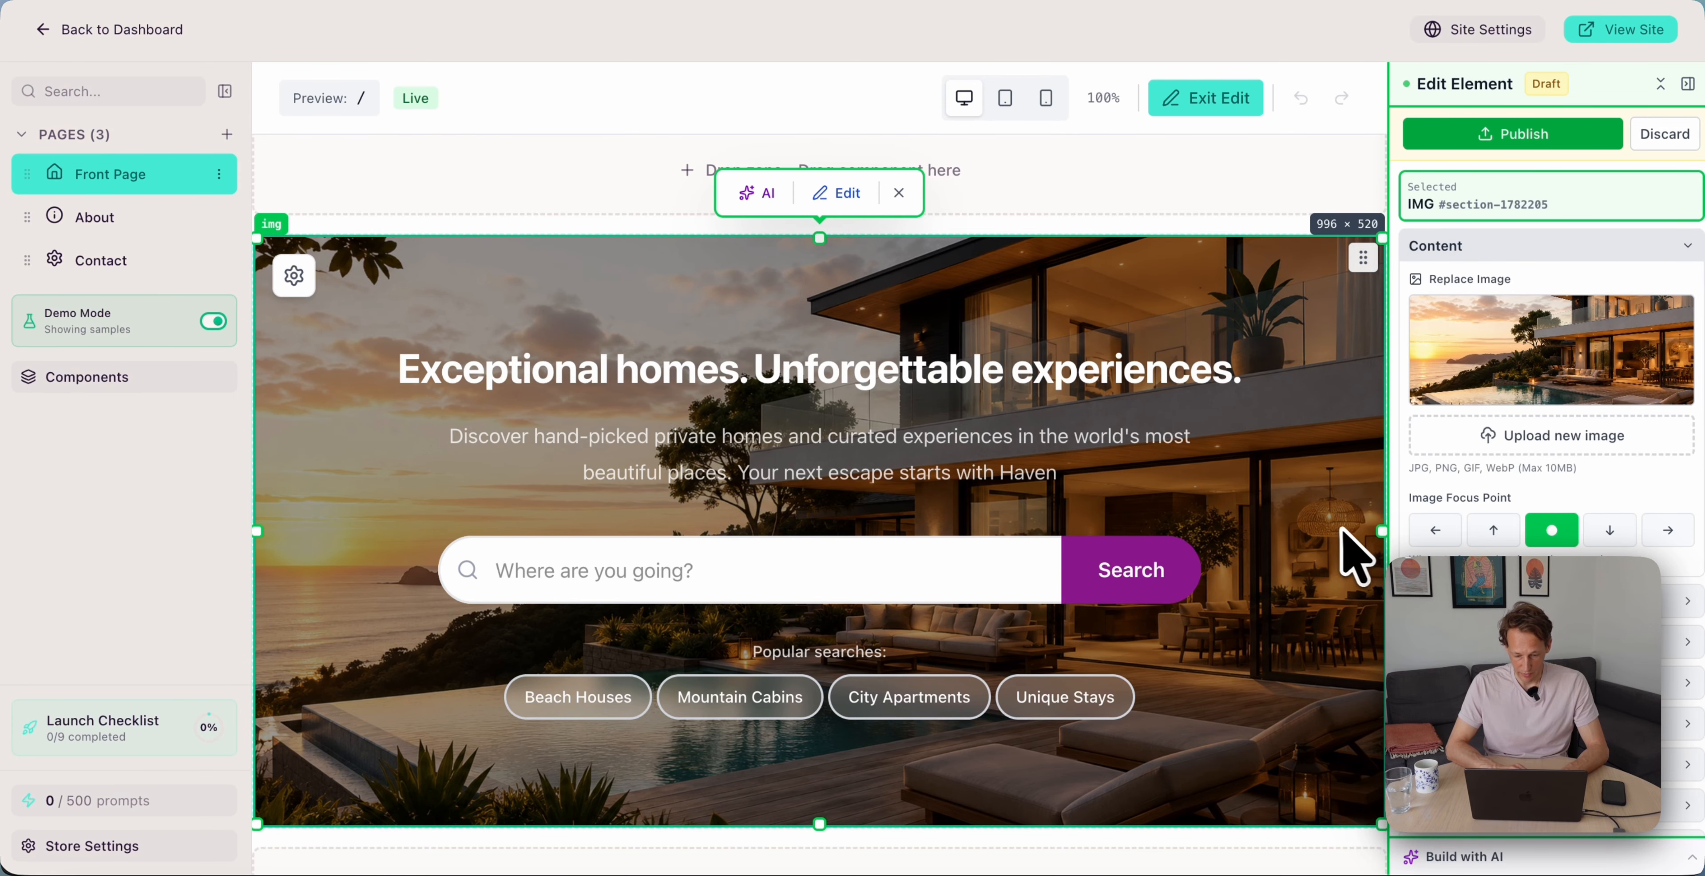
pyautogui.scroll(-2, 1341, 530)
pyautogui.click(1221, 628)
pyautogui.click(294, 211)
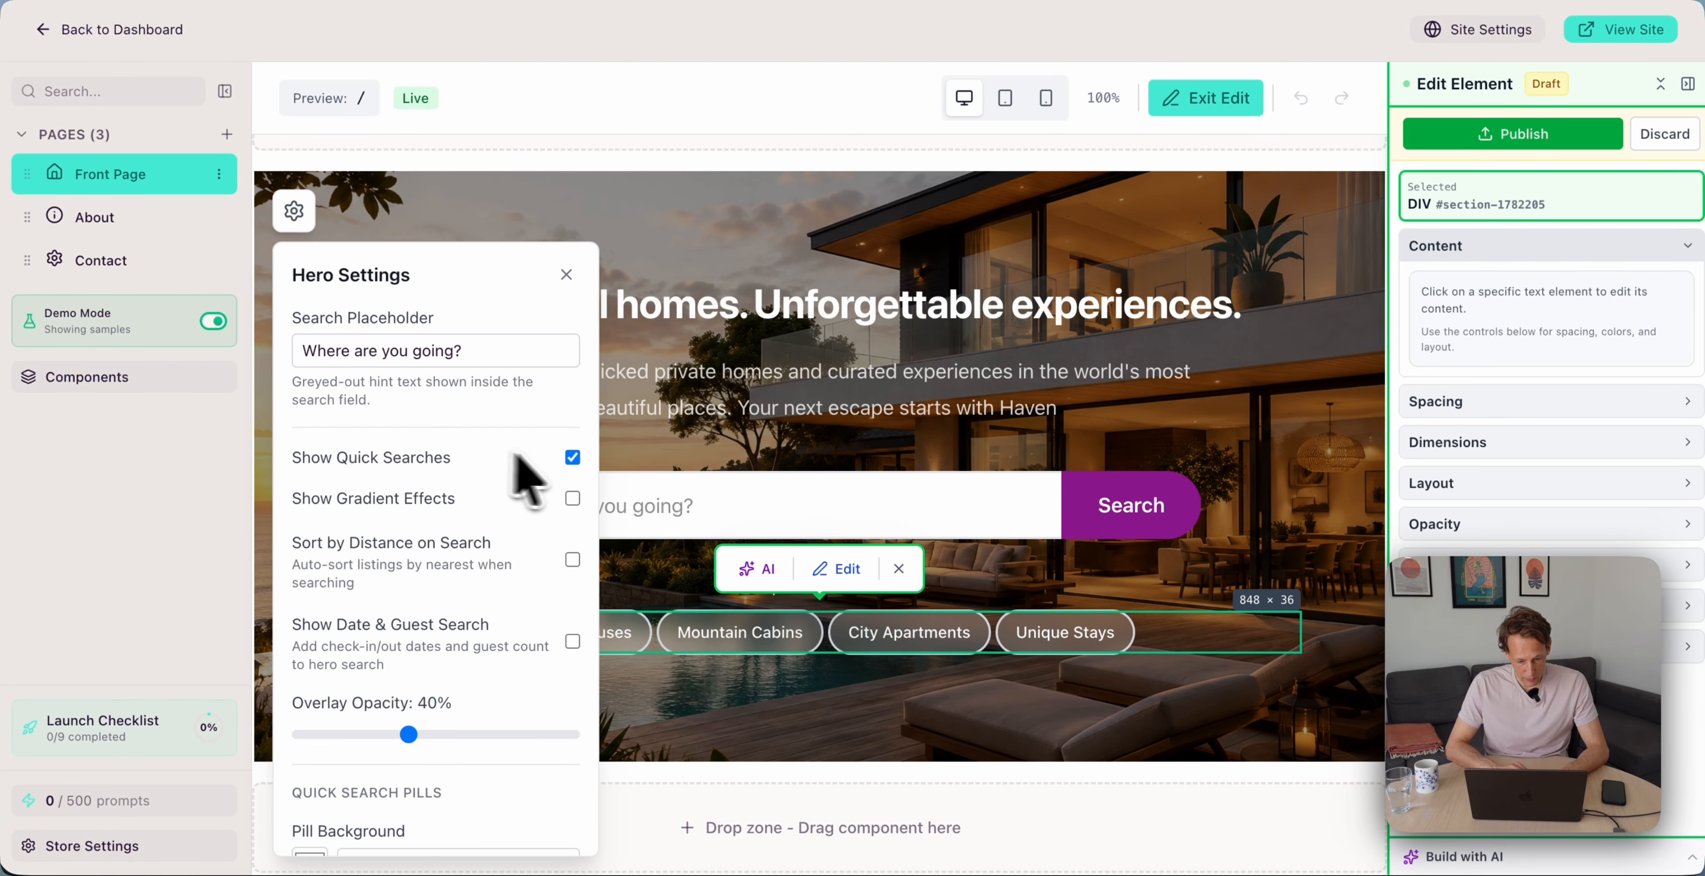
pyautogui.click(575, 457)
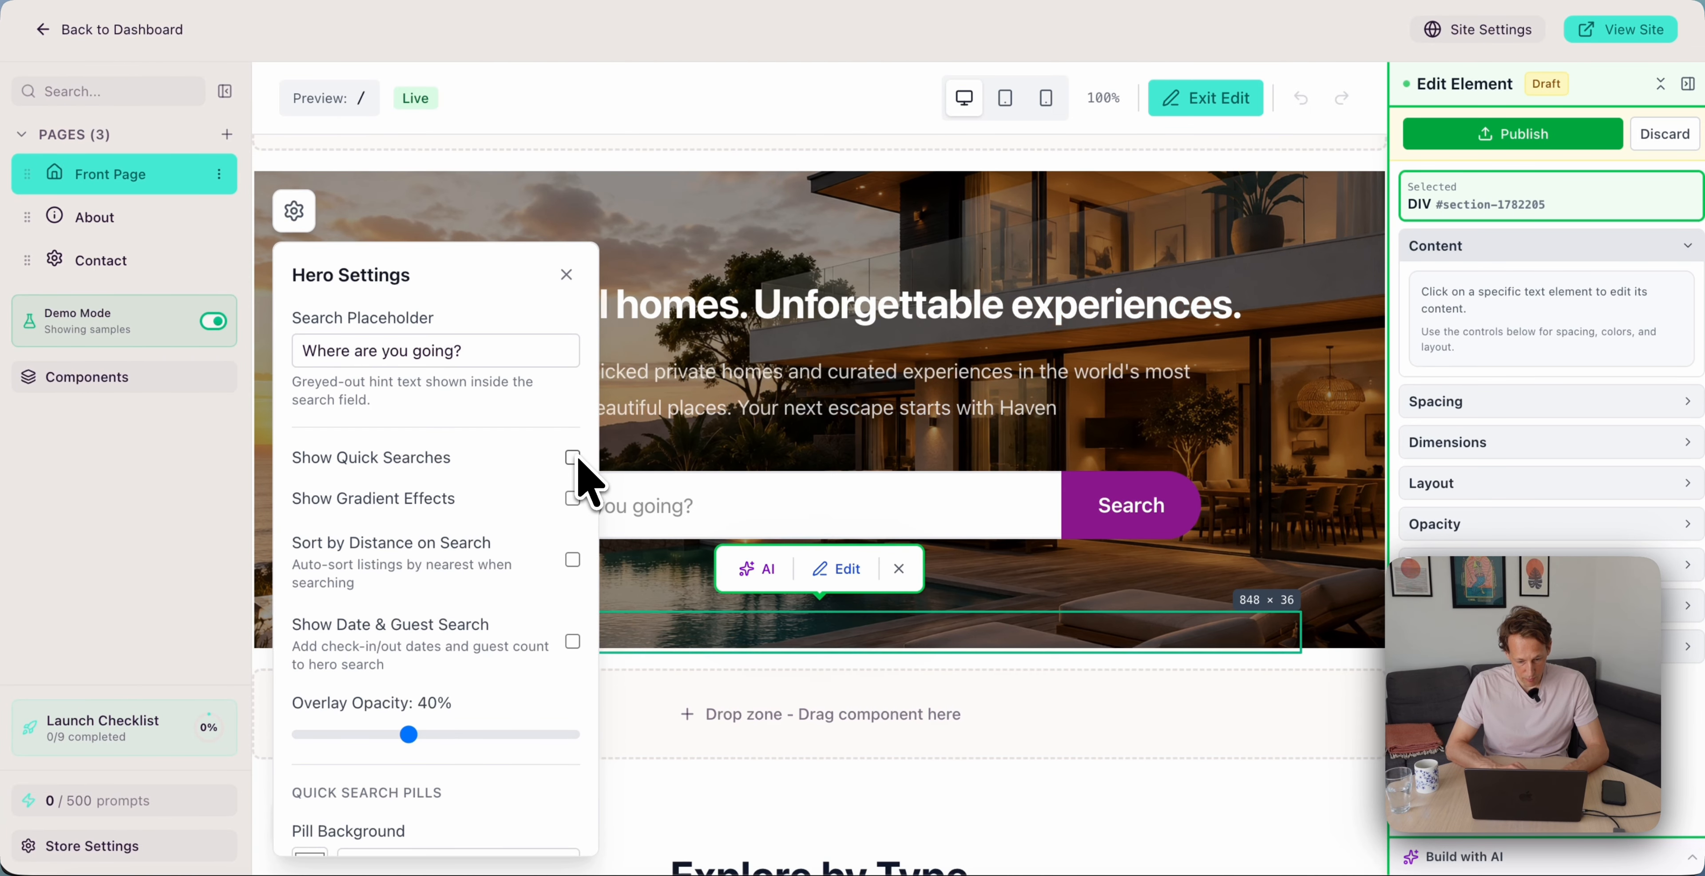
pyautogui.click(1223, 483)
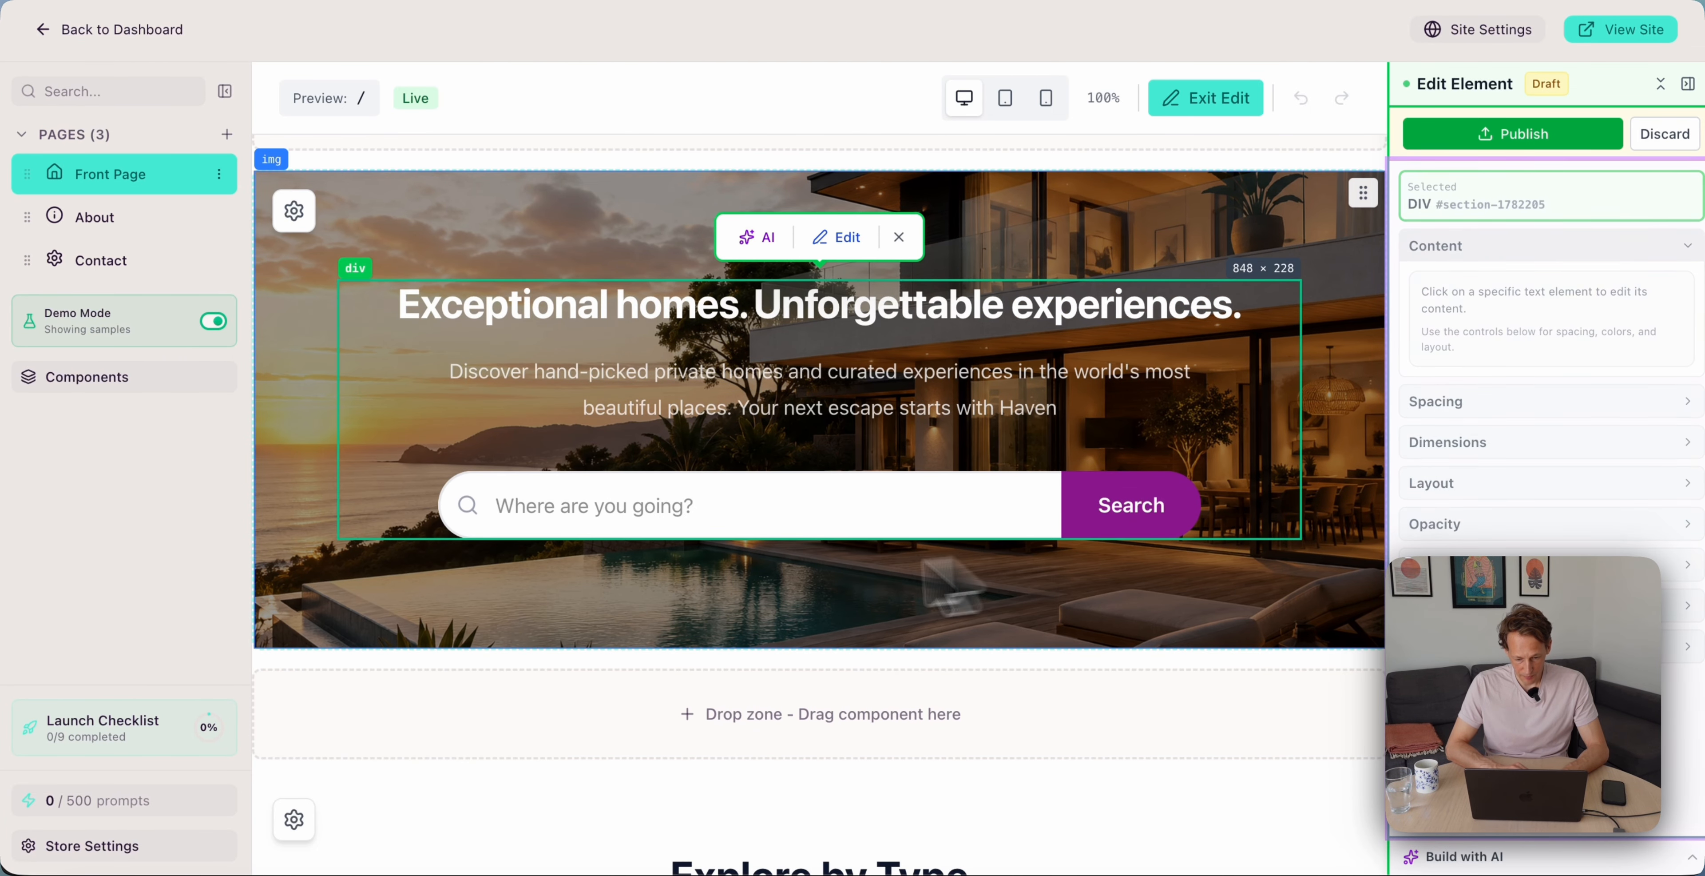
# Publish the hero changes and start deleting the Explore by Type section
pyautogui.click(933, 566)
pyautogui.click(1542, 138)
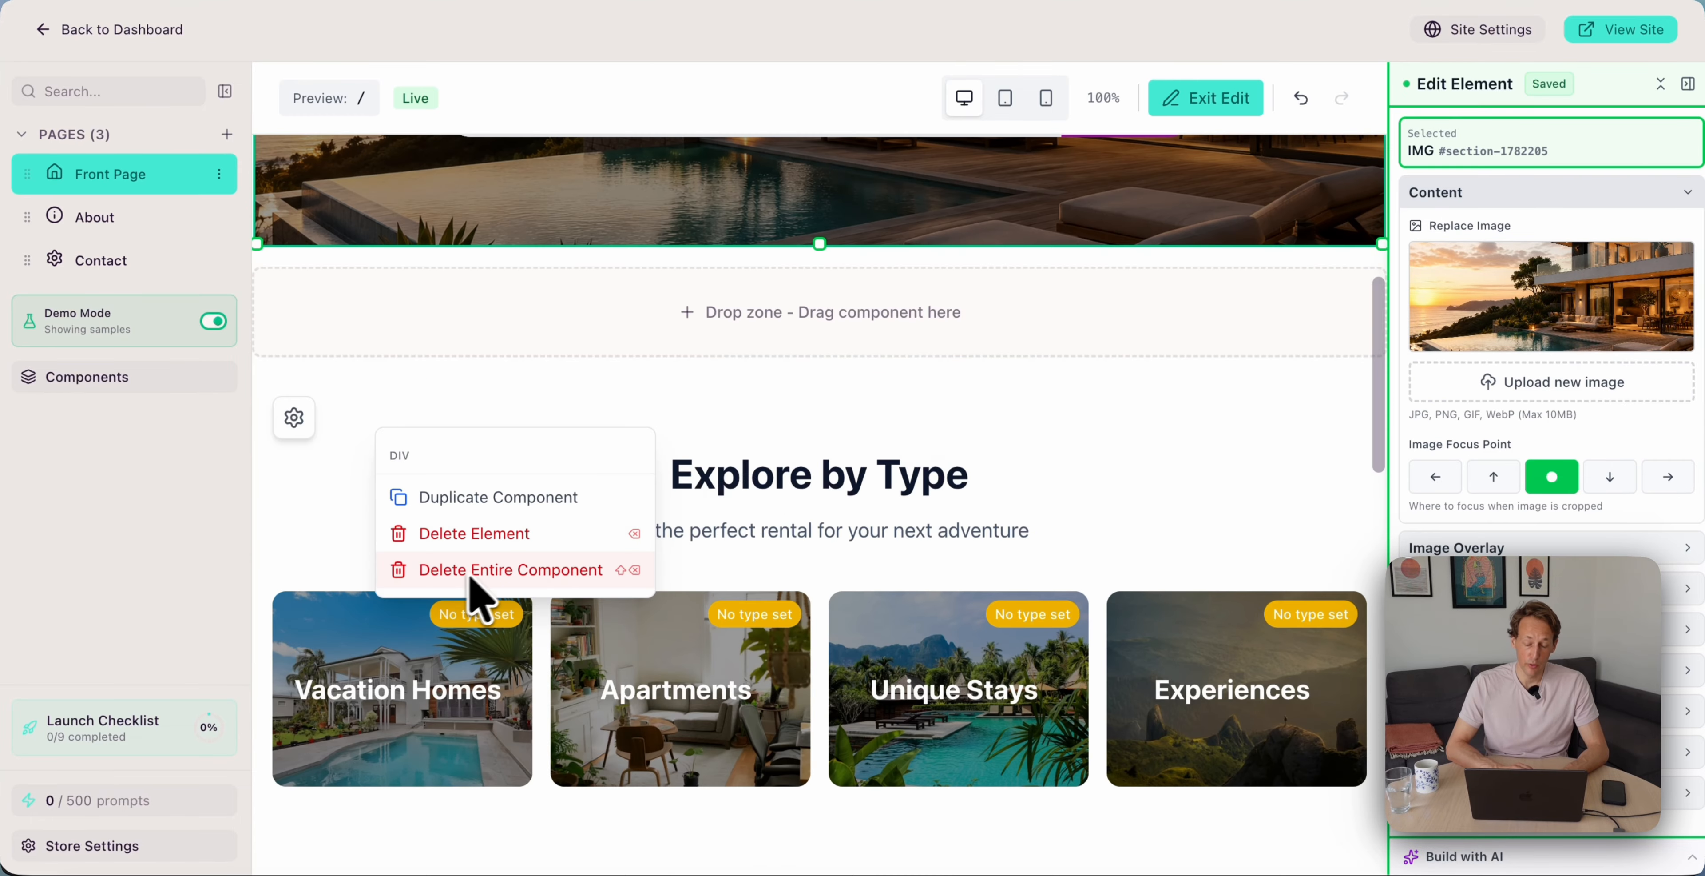
pyautogui.click(471, 571)
# Confirm removal of the Explore by Type section
pyautogui.click(943, 517)
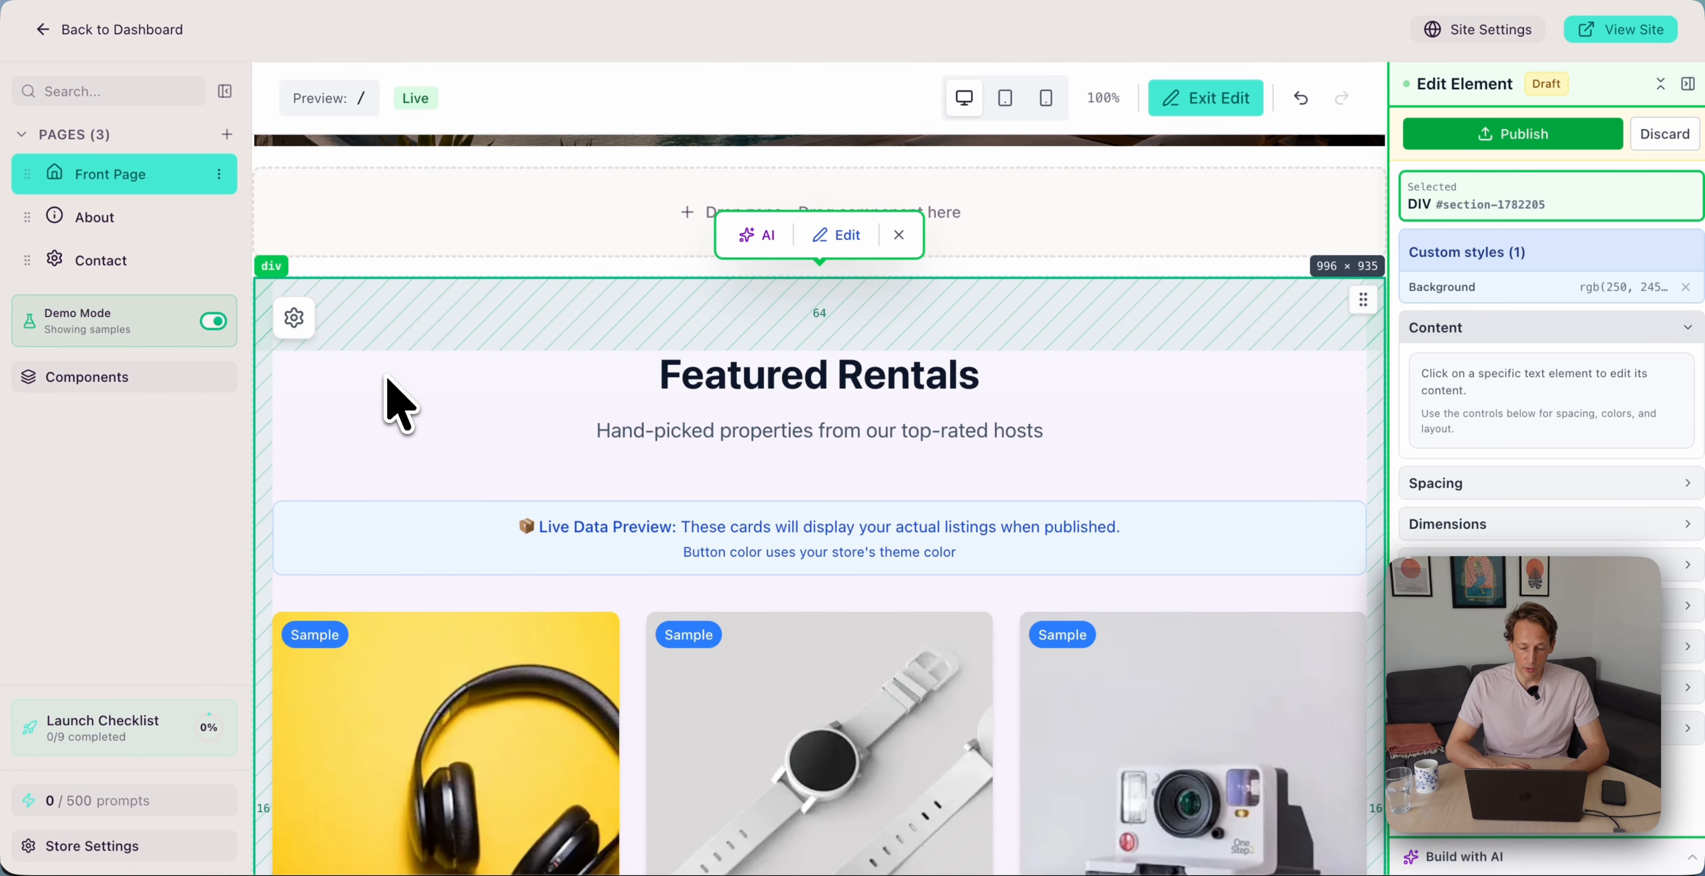
pyautogui.scroll(-5, 449, 476)
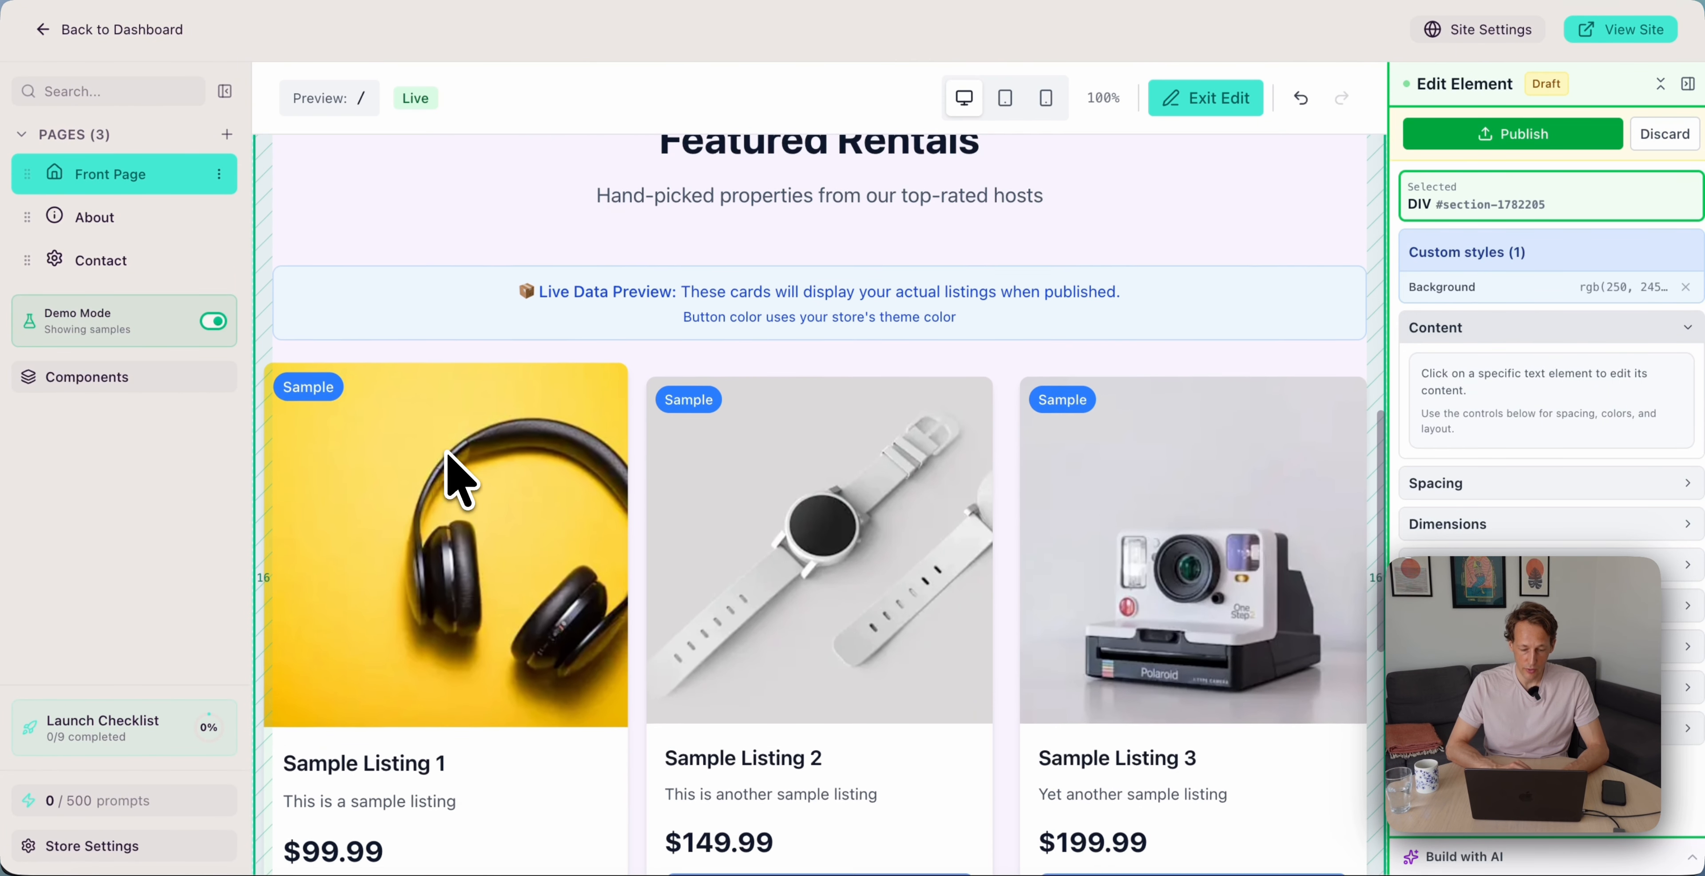
pyautogui.scroll(2, 457, 478)
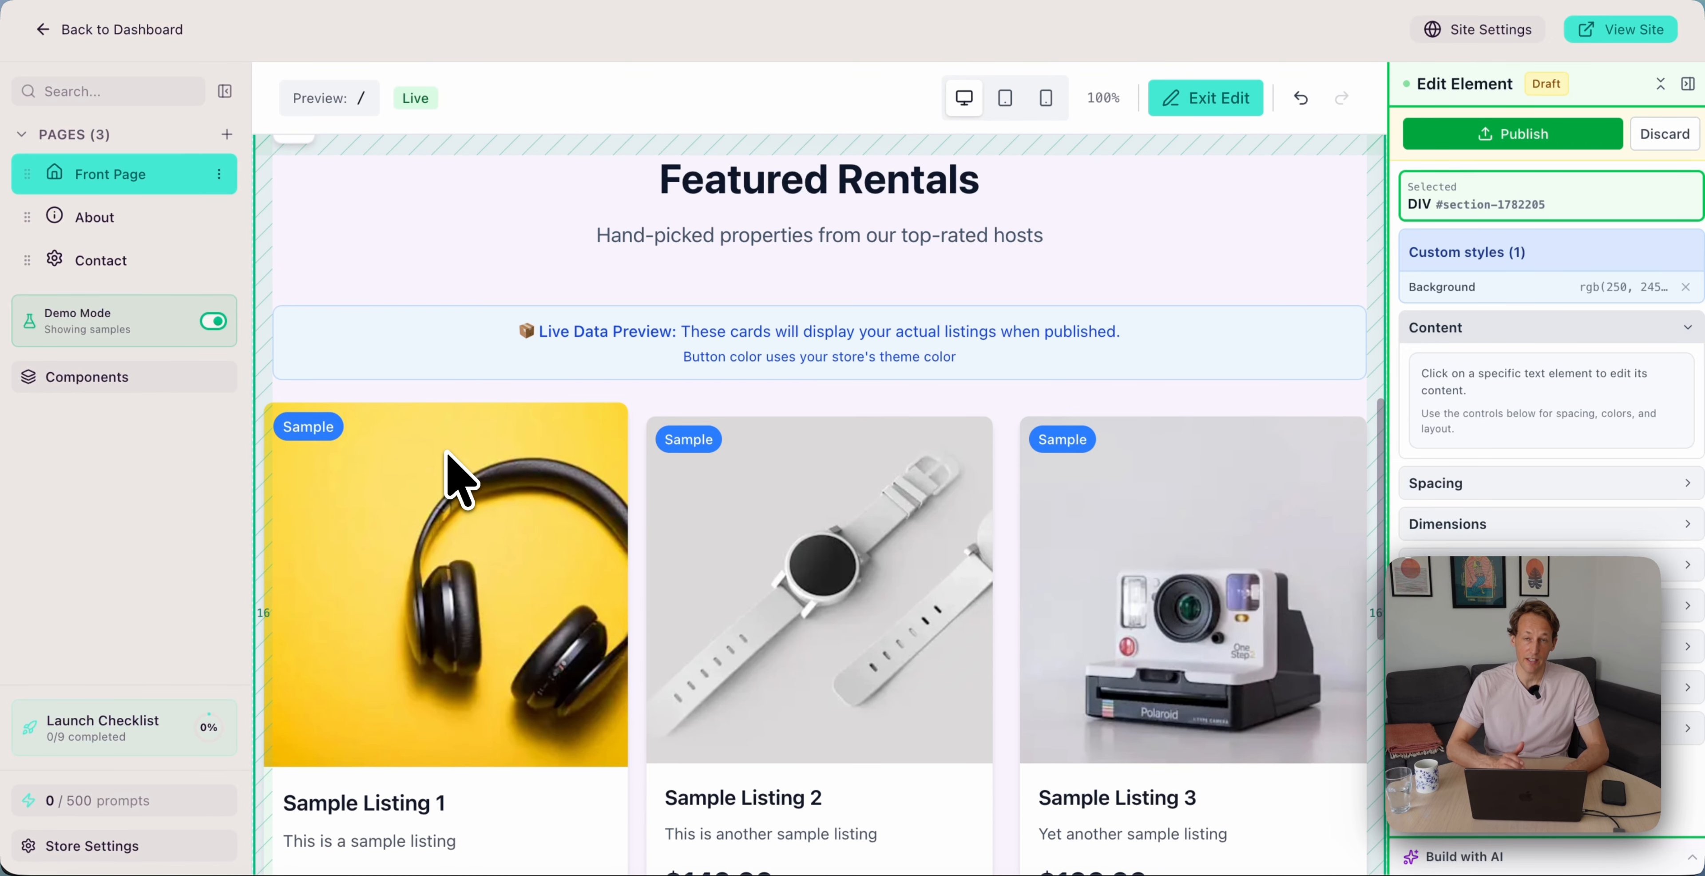
pyautogui.scroll(2, 444, 453)
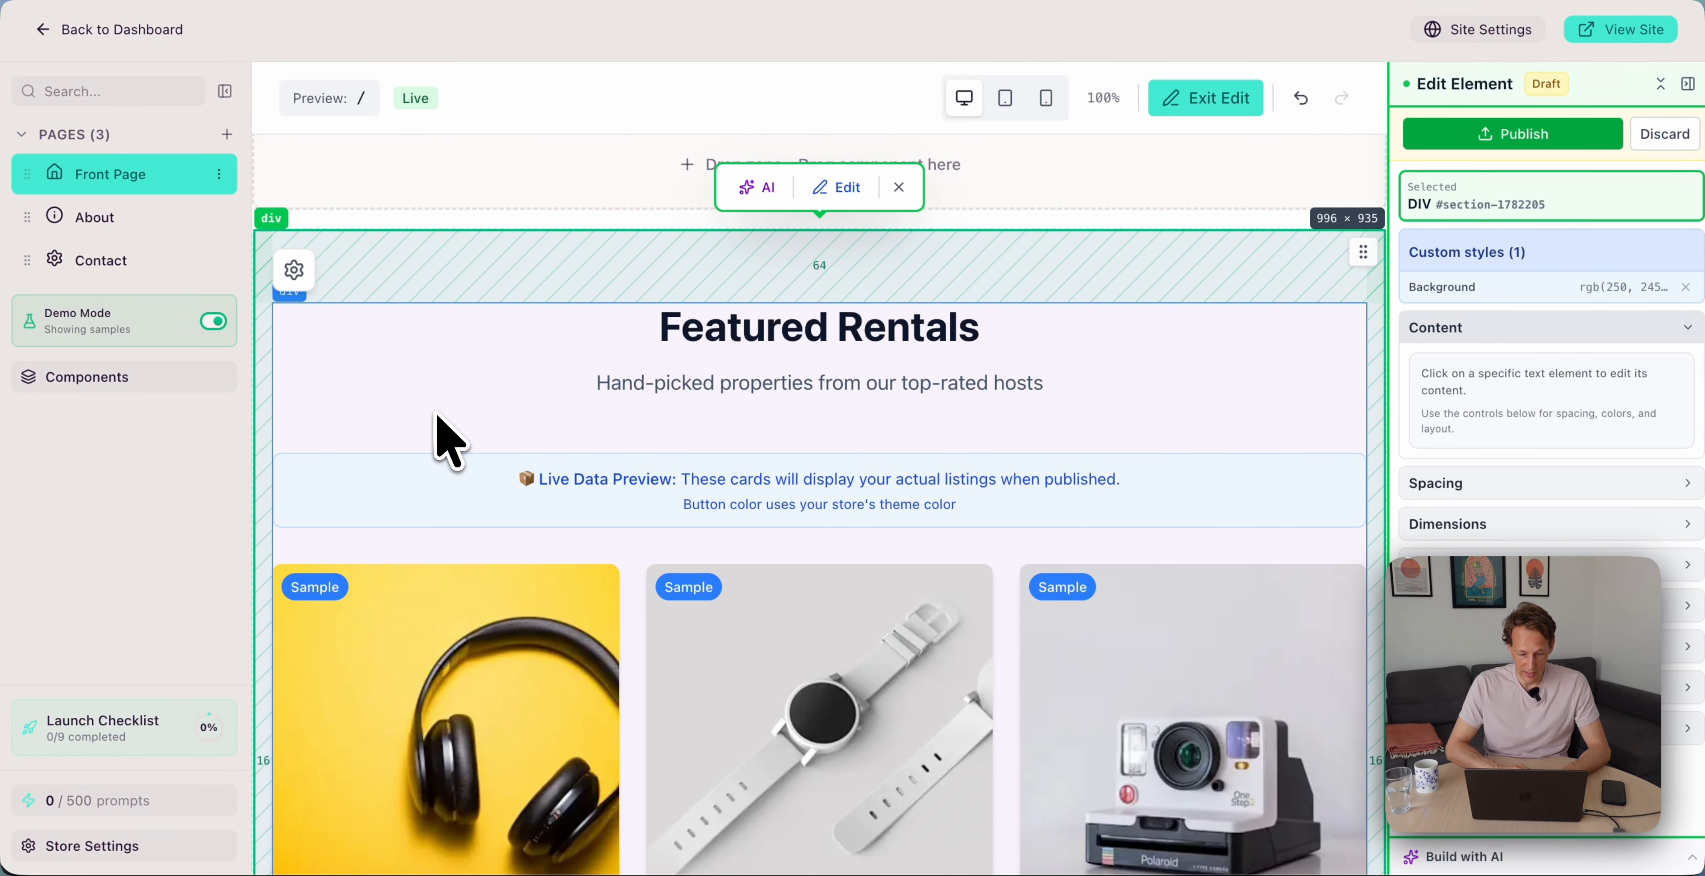
pyautogui.scroll(-6, 445, 438)
pyautogui.scroll(-10, 445, 438)
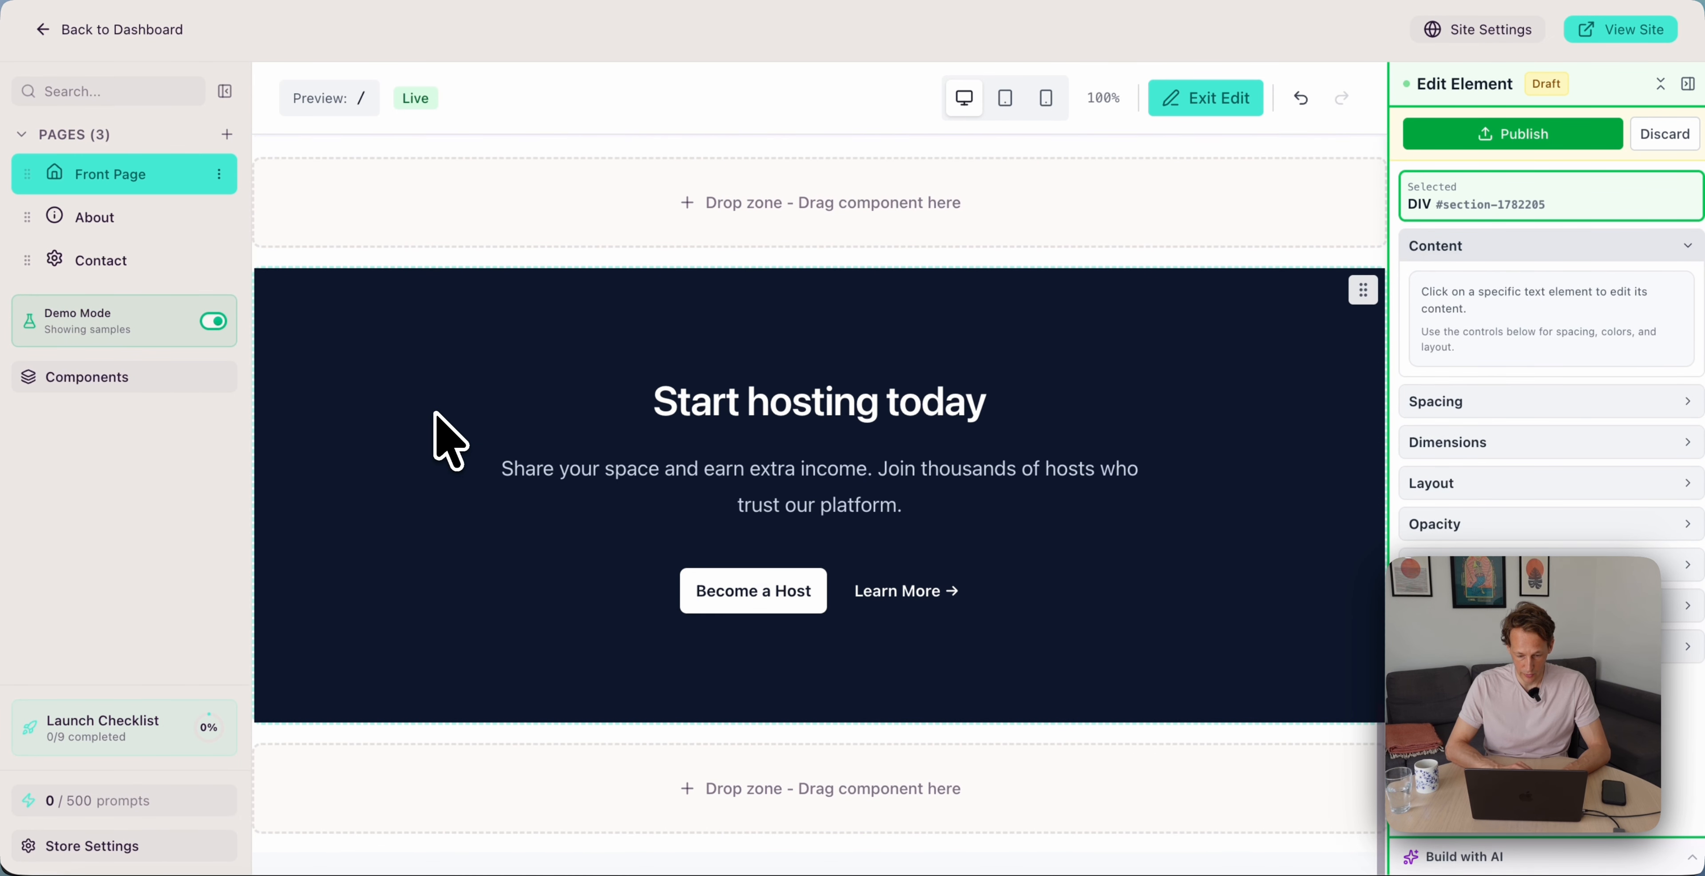
# Link the Become a Host button to /signup and publish
pyautogui.click(738, 592)
pyautogui.scroll(-6, 1477, 442)
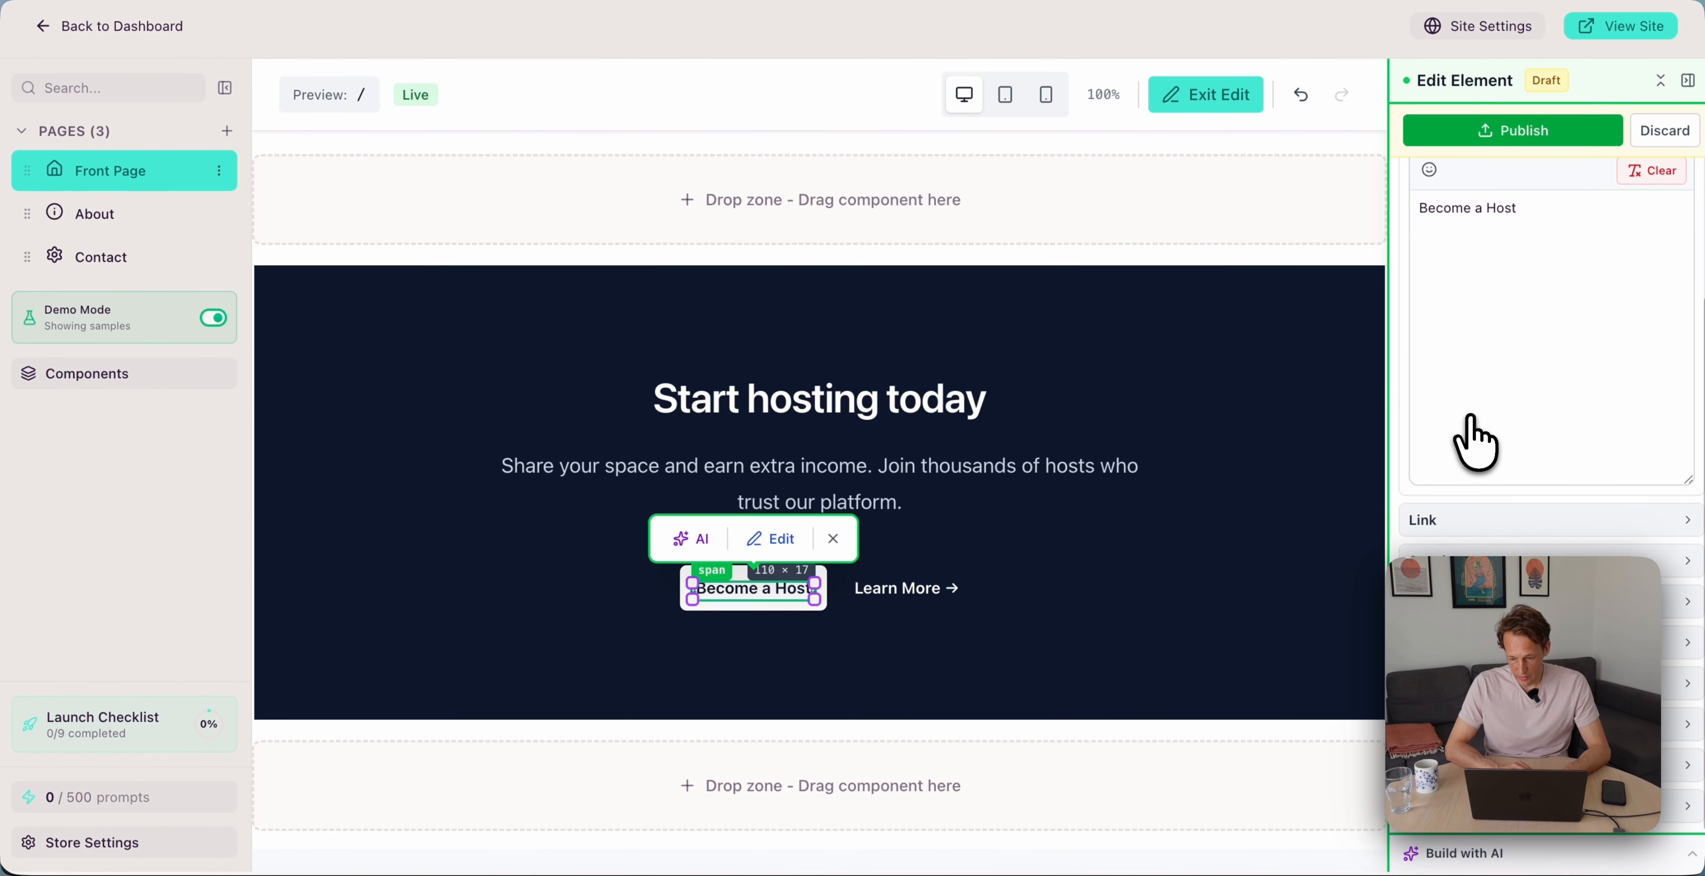
pyautogui.click(1447, 273)
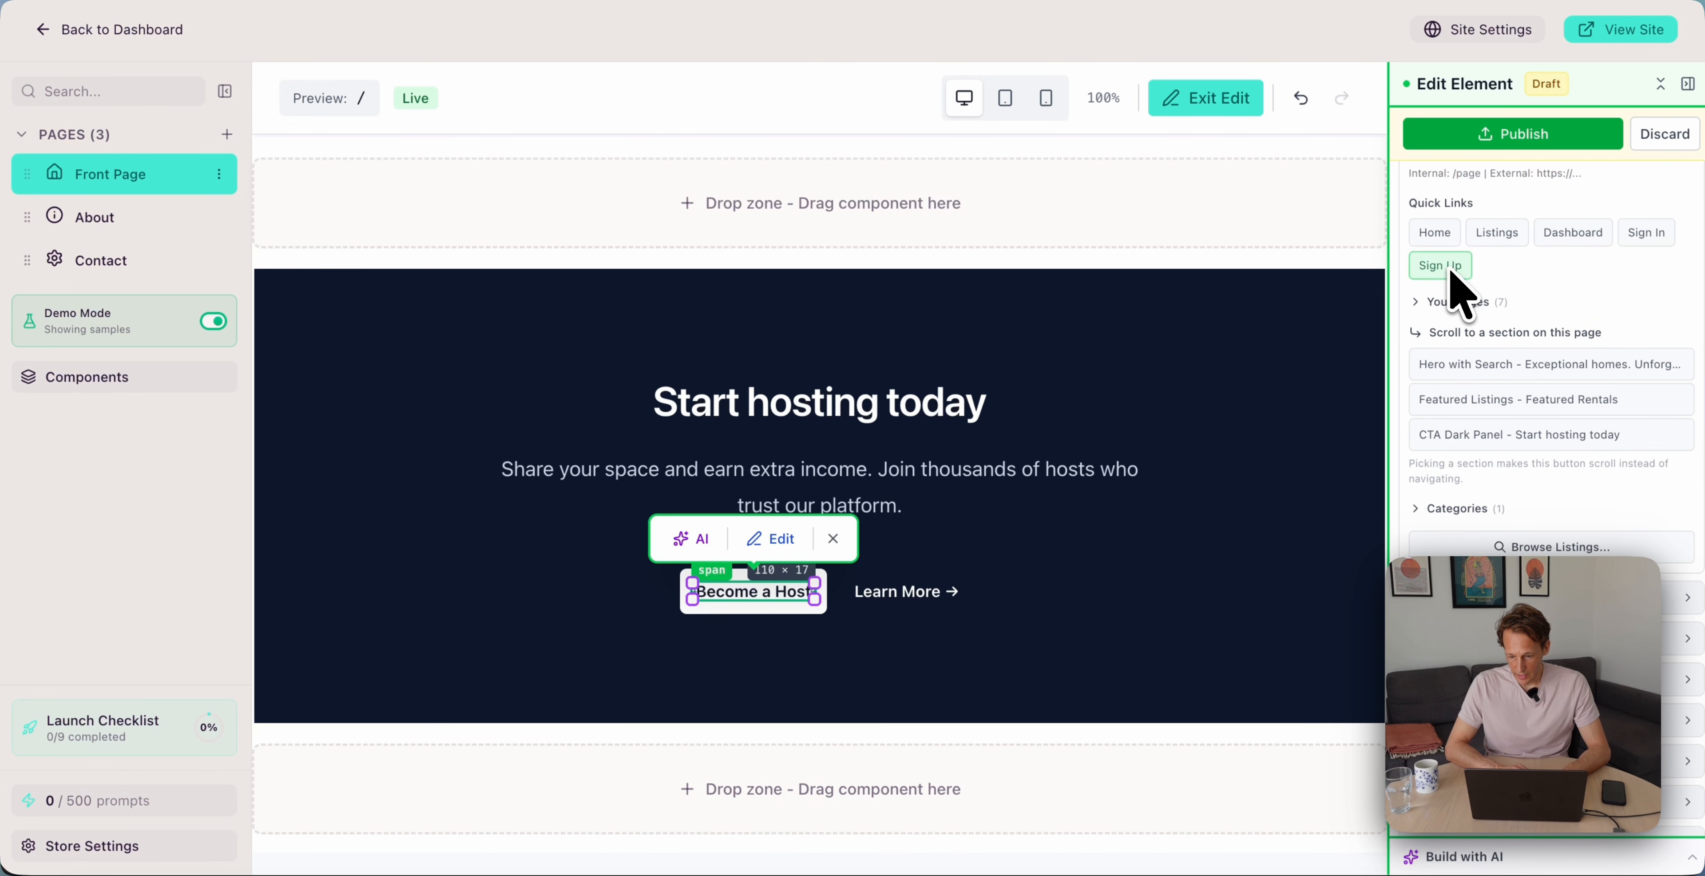
pyautogui.scroll(3, 1437, 225)
pyautogui.click(1521, 136)
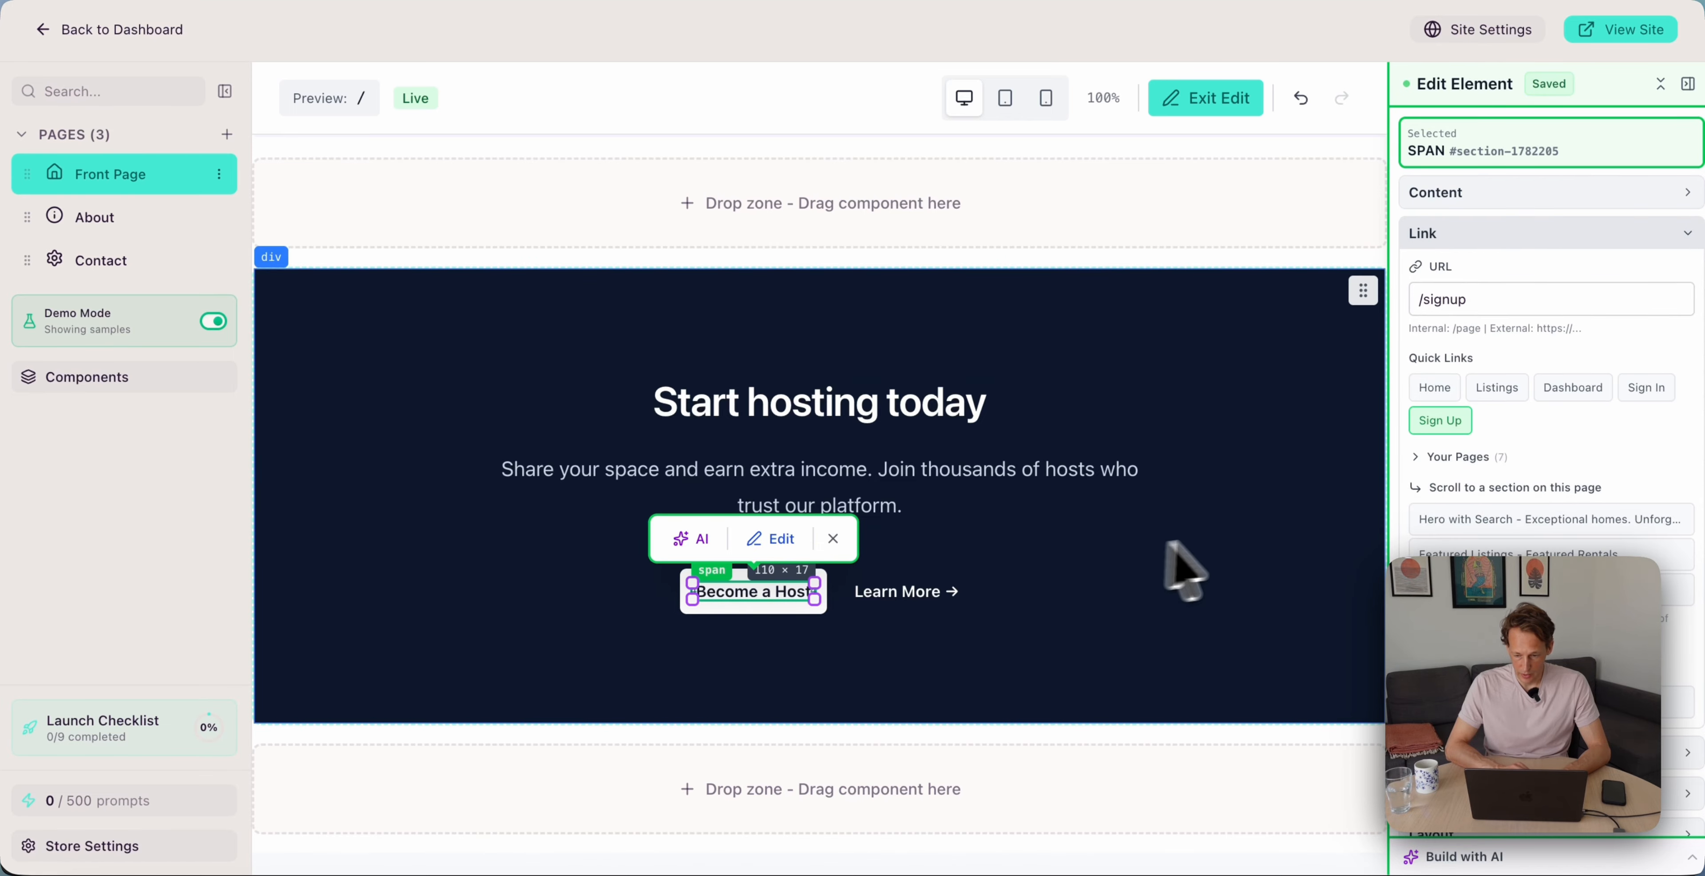
# Delete the Learn More link from the hosting section and publish the page
pyautogui.click(1188, 550)
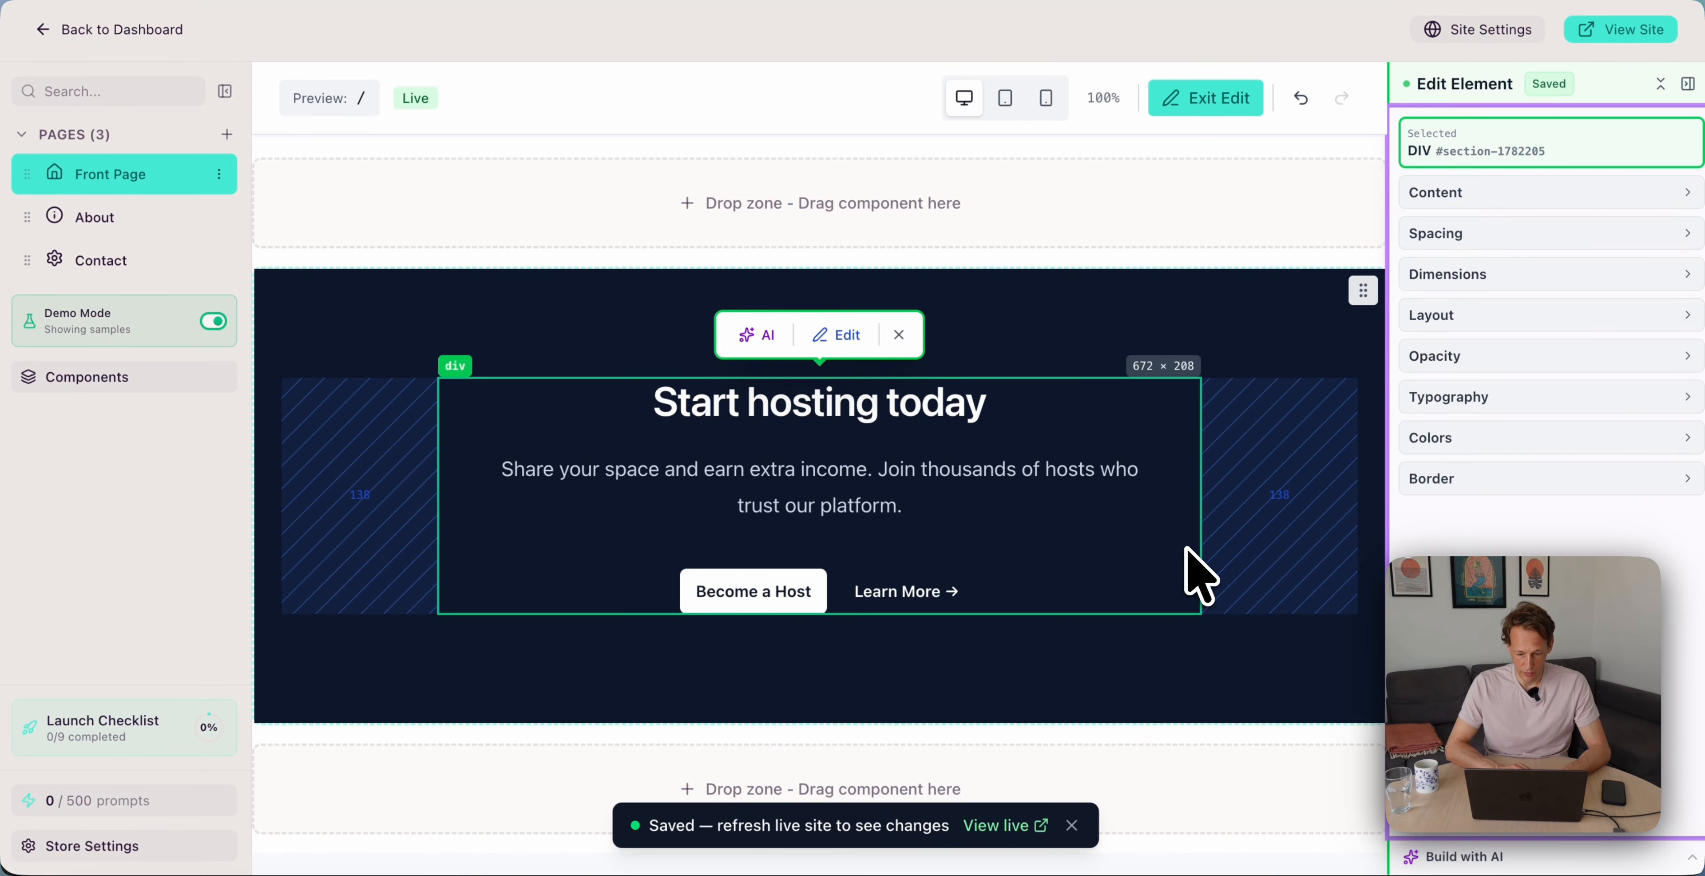
pyautogui.click(901, 592)
pyautogui.rightClick(917, 603)
pyautogui.click(983, 706)
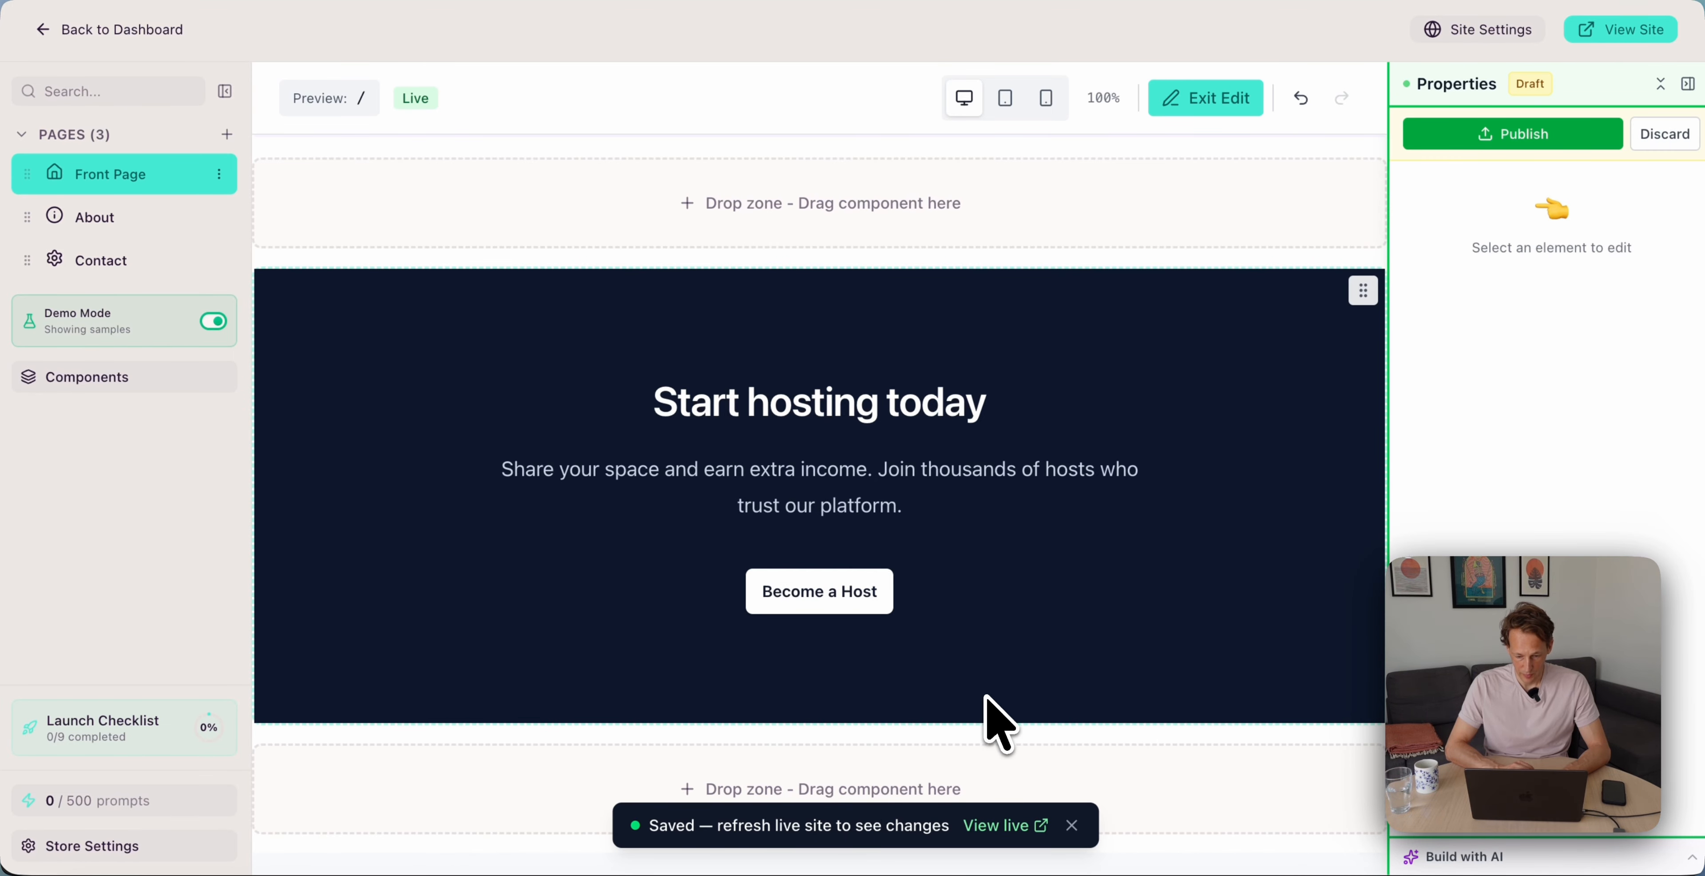
pyautogui.click(1485, 133)
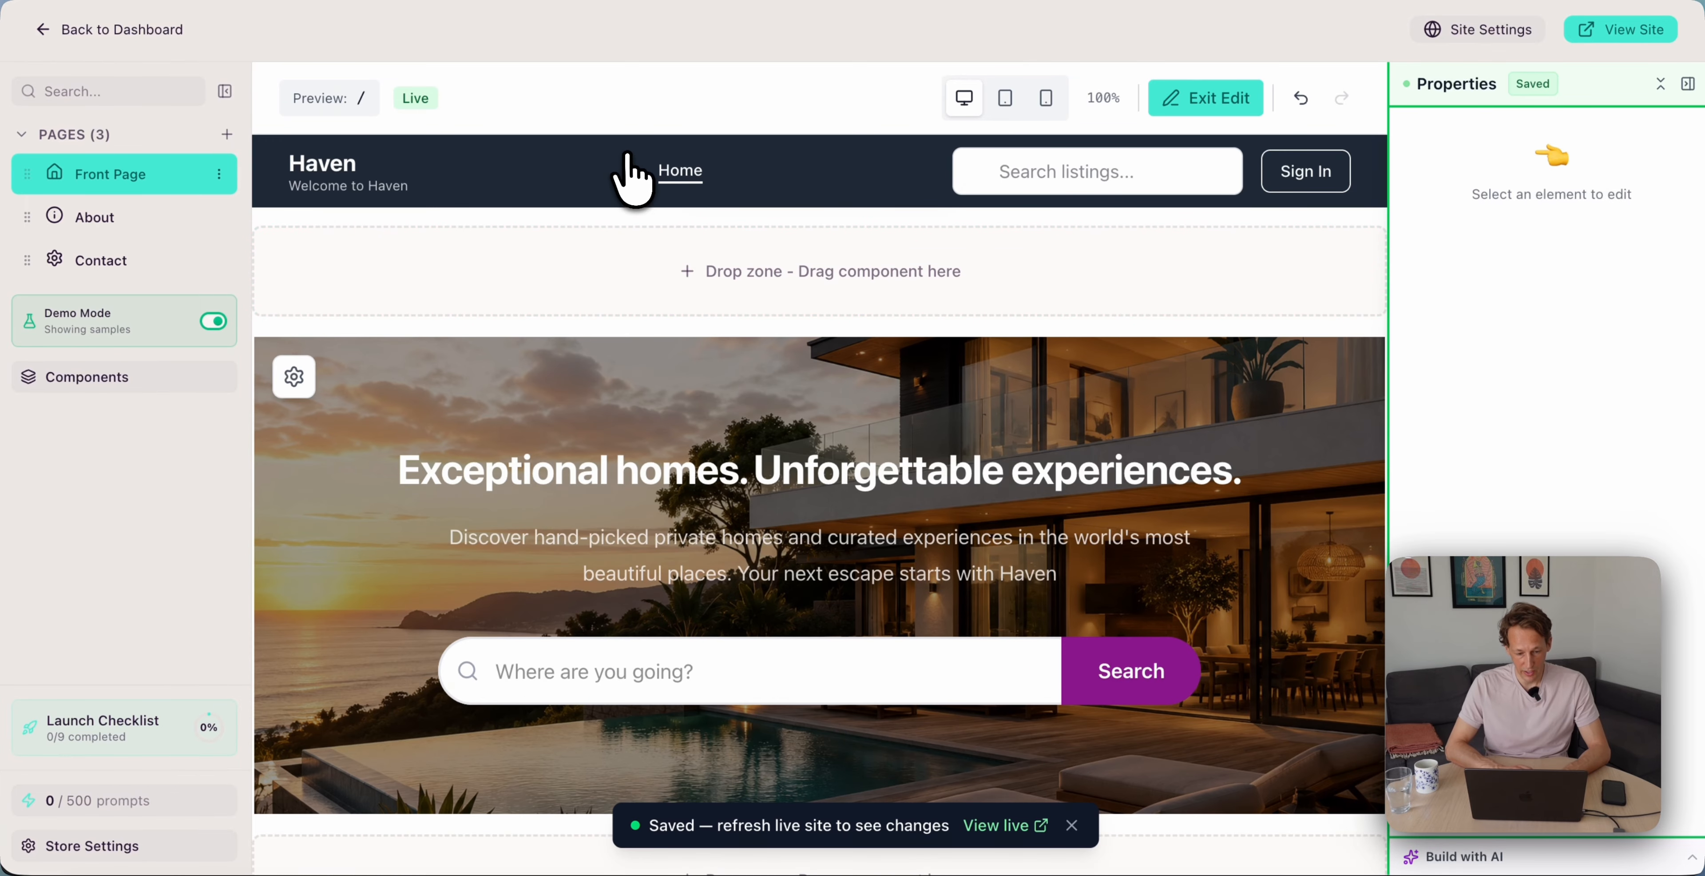
# Generate navigation from pages, remove About and Contact, and save with only All Listings (/listings)
pyautogui.click(628, 171)
pyautogui.click(770, 203)
pyautogui.click(1080, 295)
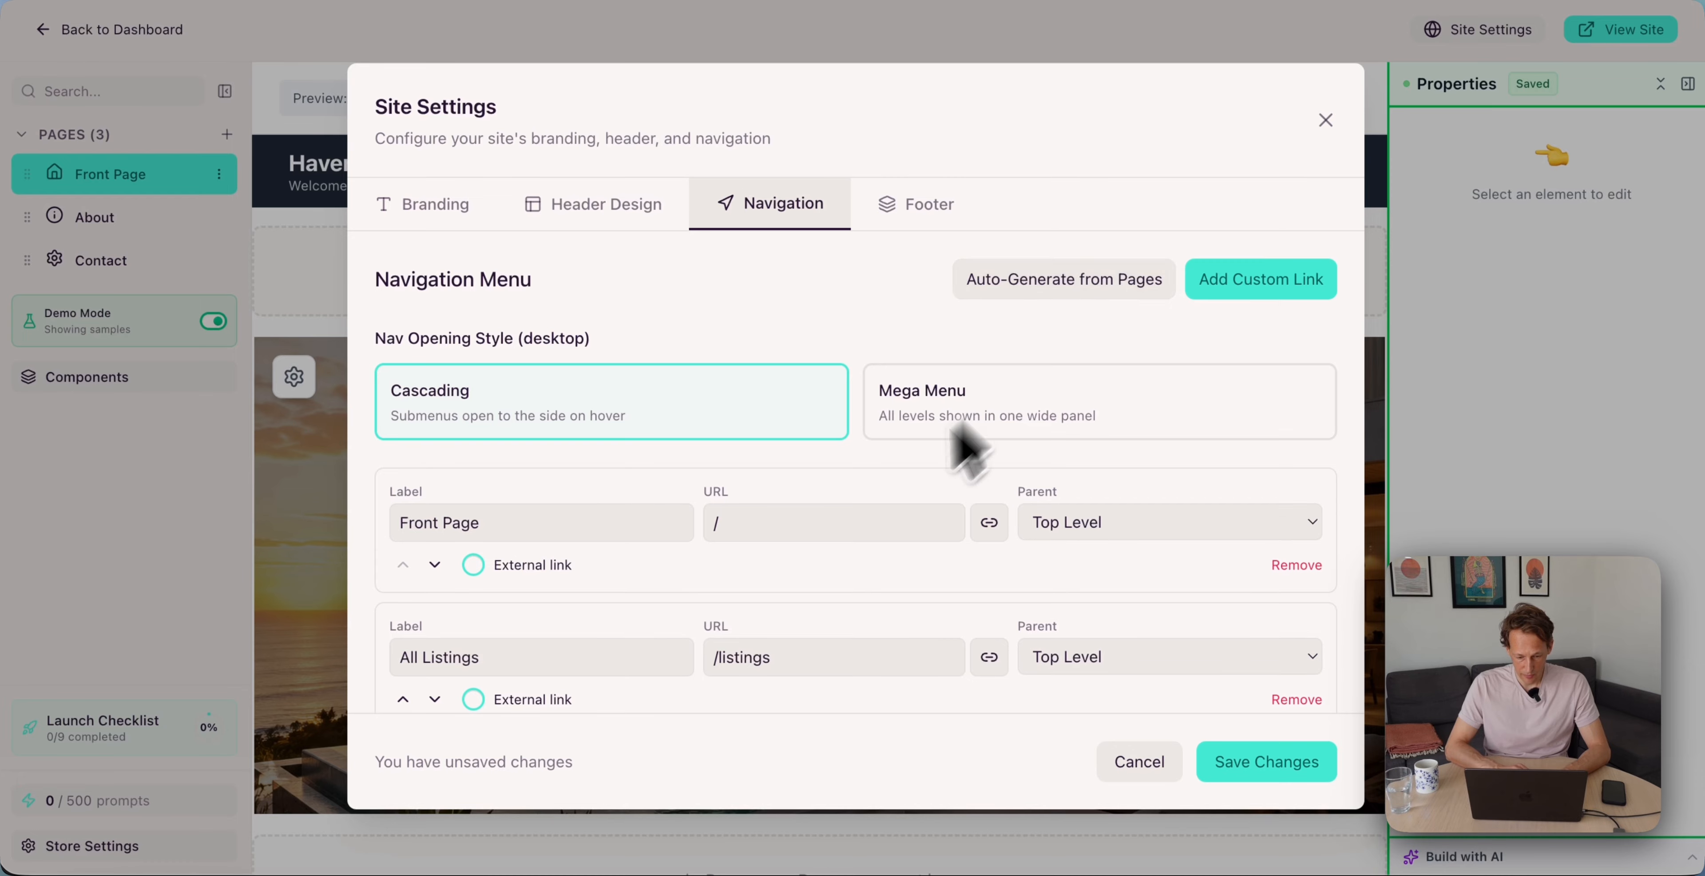
pyautogui.scroll(-3, 963, 446)
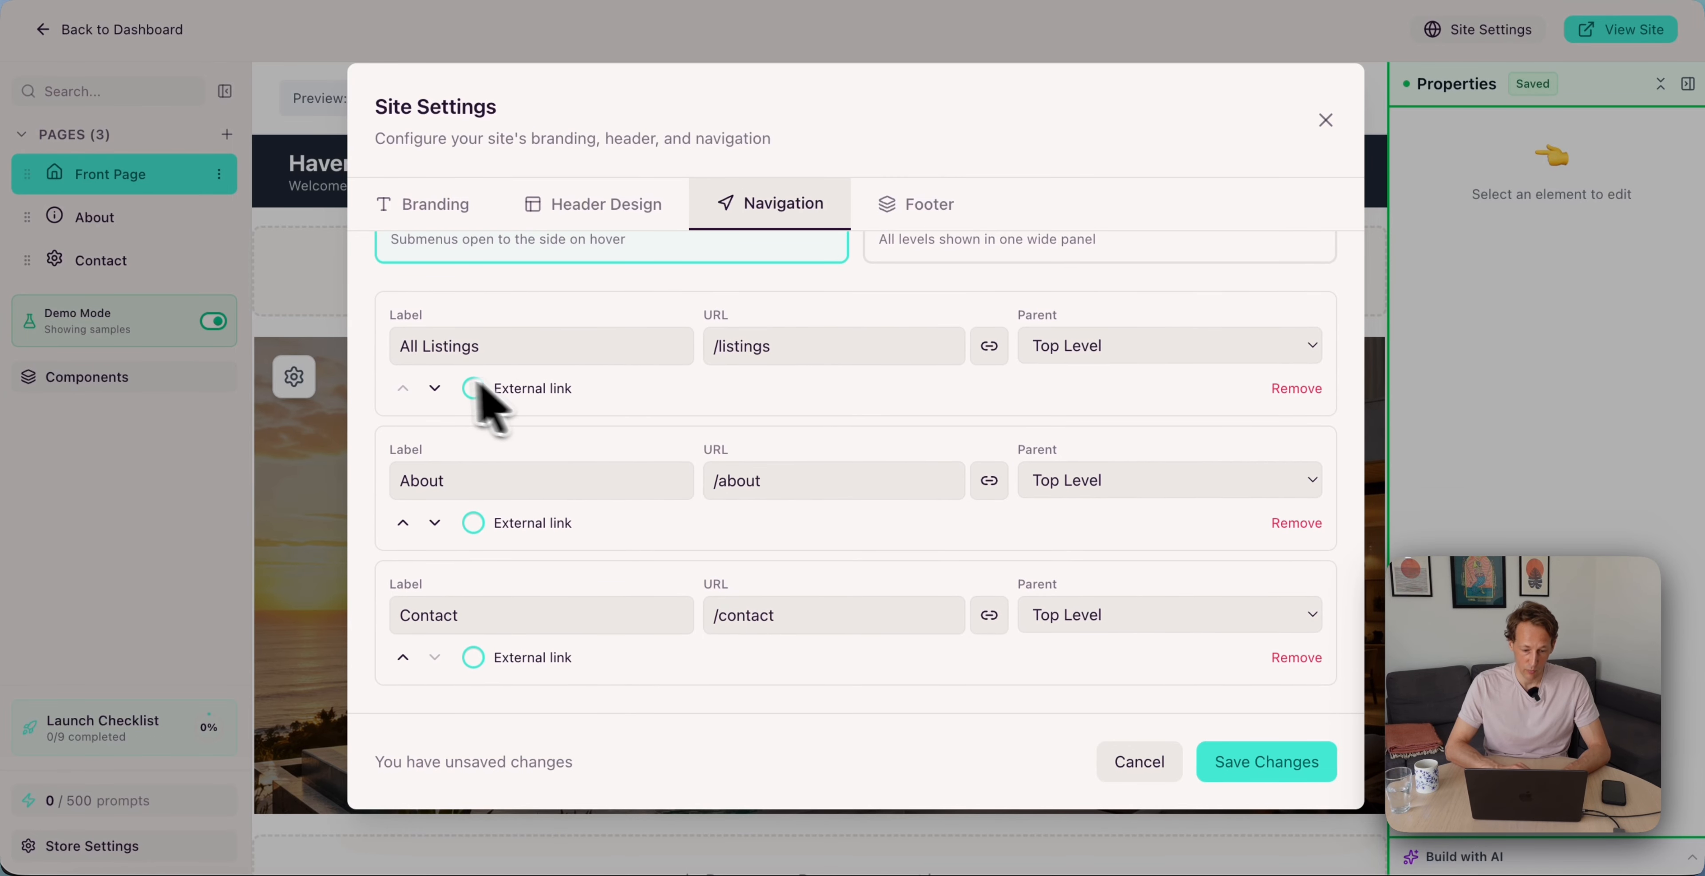
pyautogui.click(1296, 523)
pyautogui.click(1299, 657)
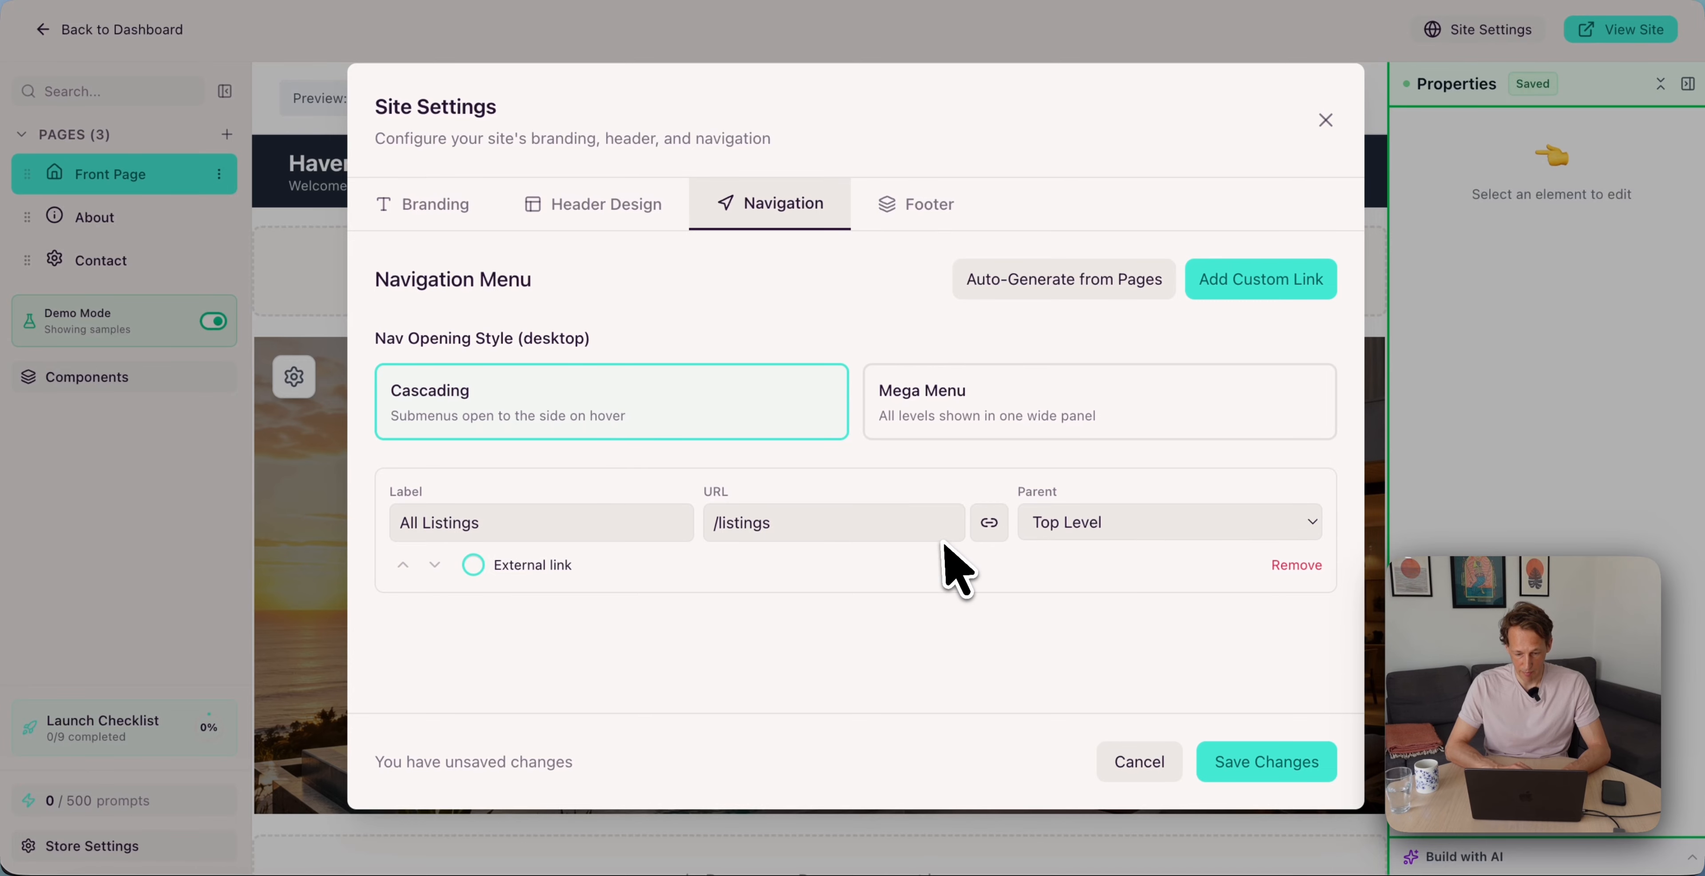
pyautogui.click(1245, 771)
pyautogui.scroll(-10, 831, 521)
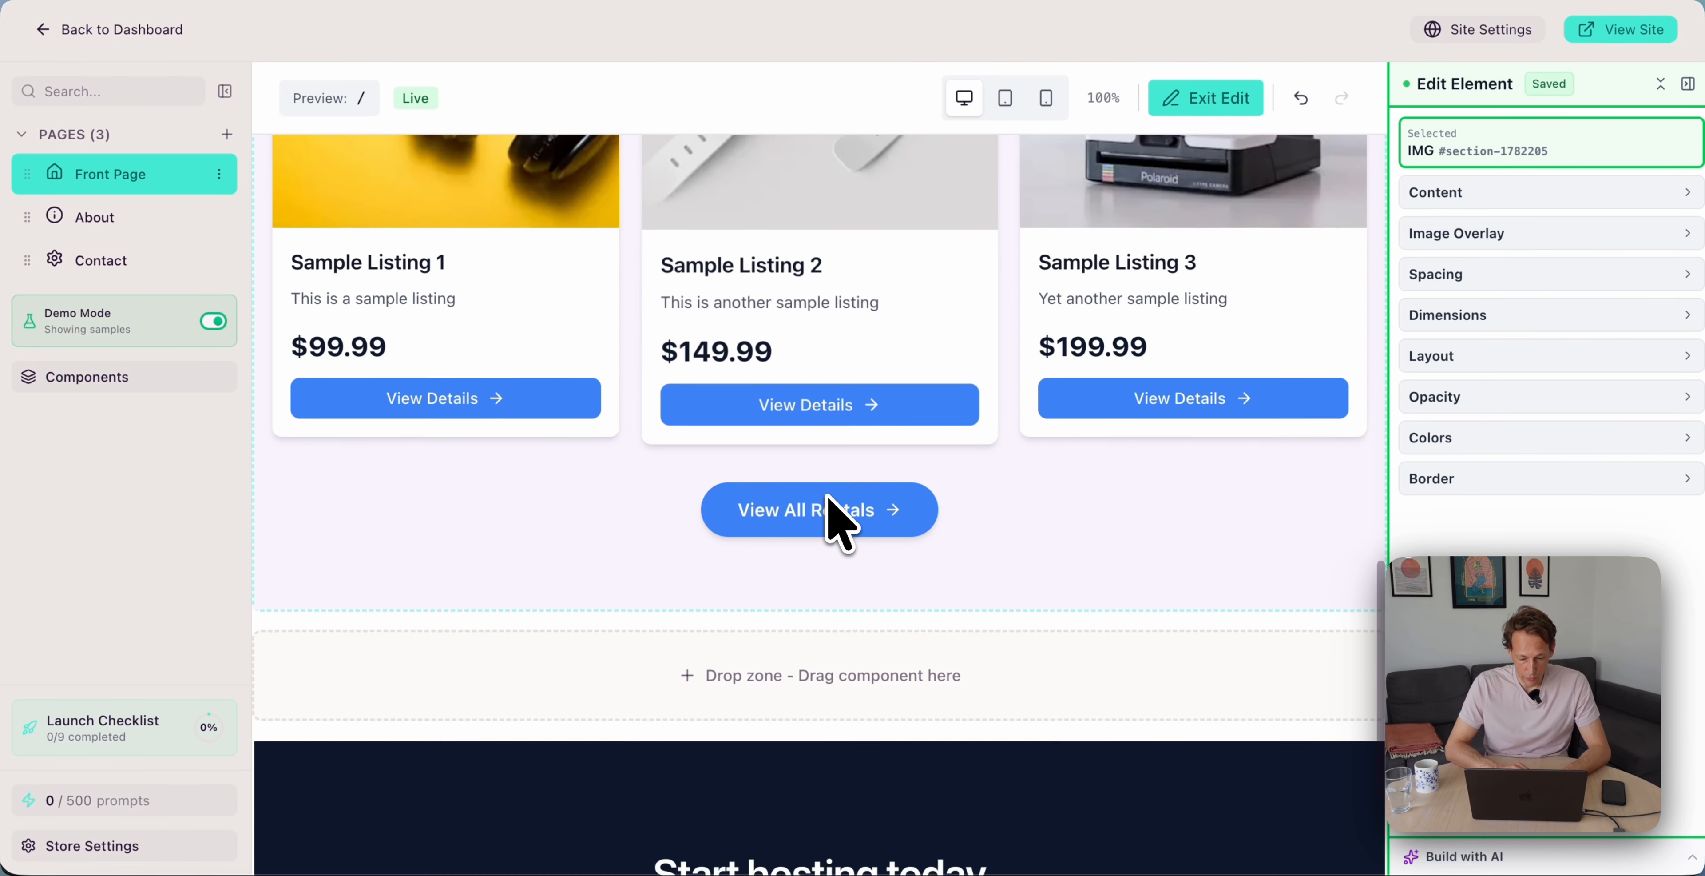
# Drag a Featured Sellers content block into the drop zone below the featured rentals
pyautogui.scroll(10, 835, 523)
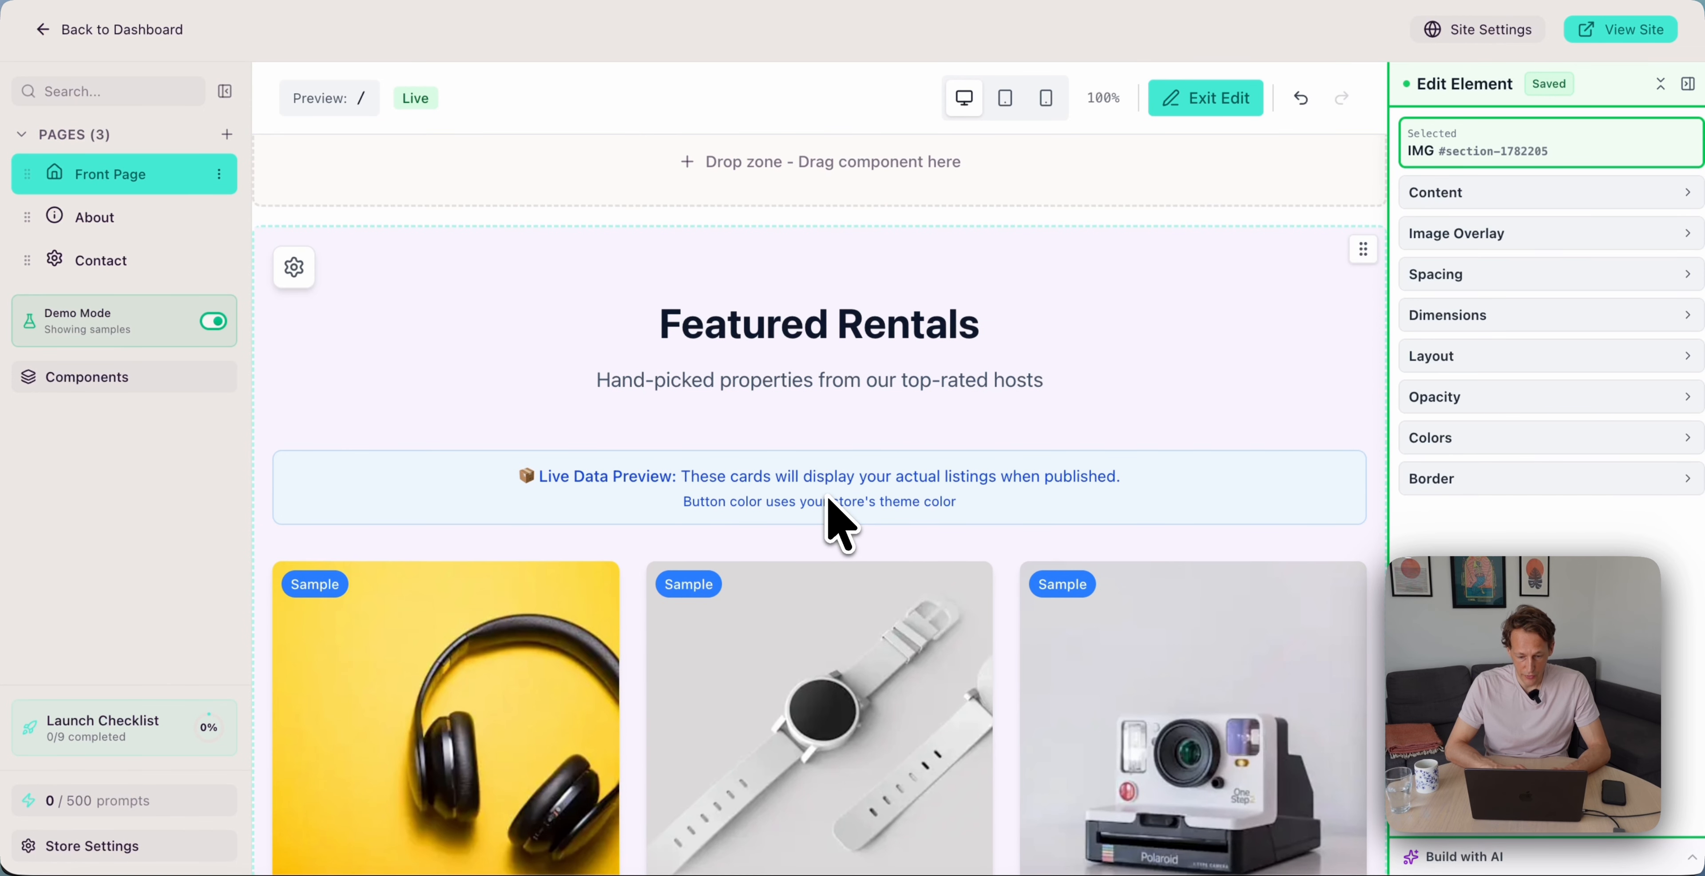
pyautogui.scroll(-5, 835, 523)
pyautogui.scroll(8, 830, 514)
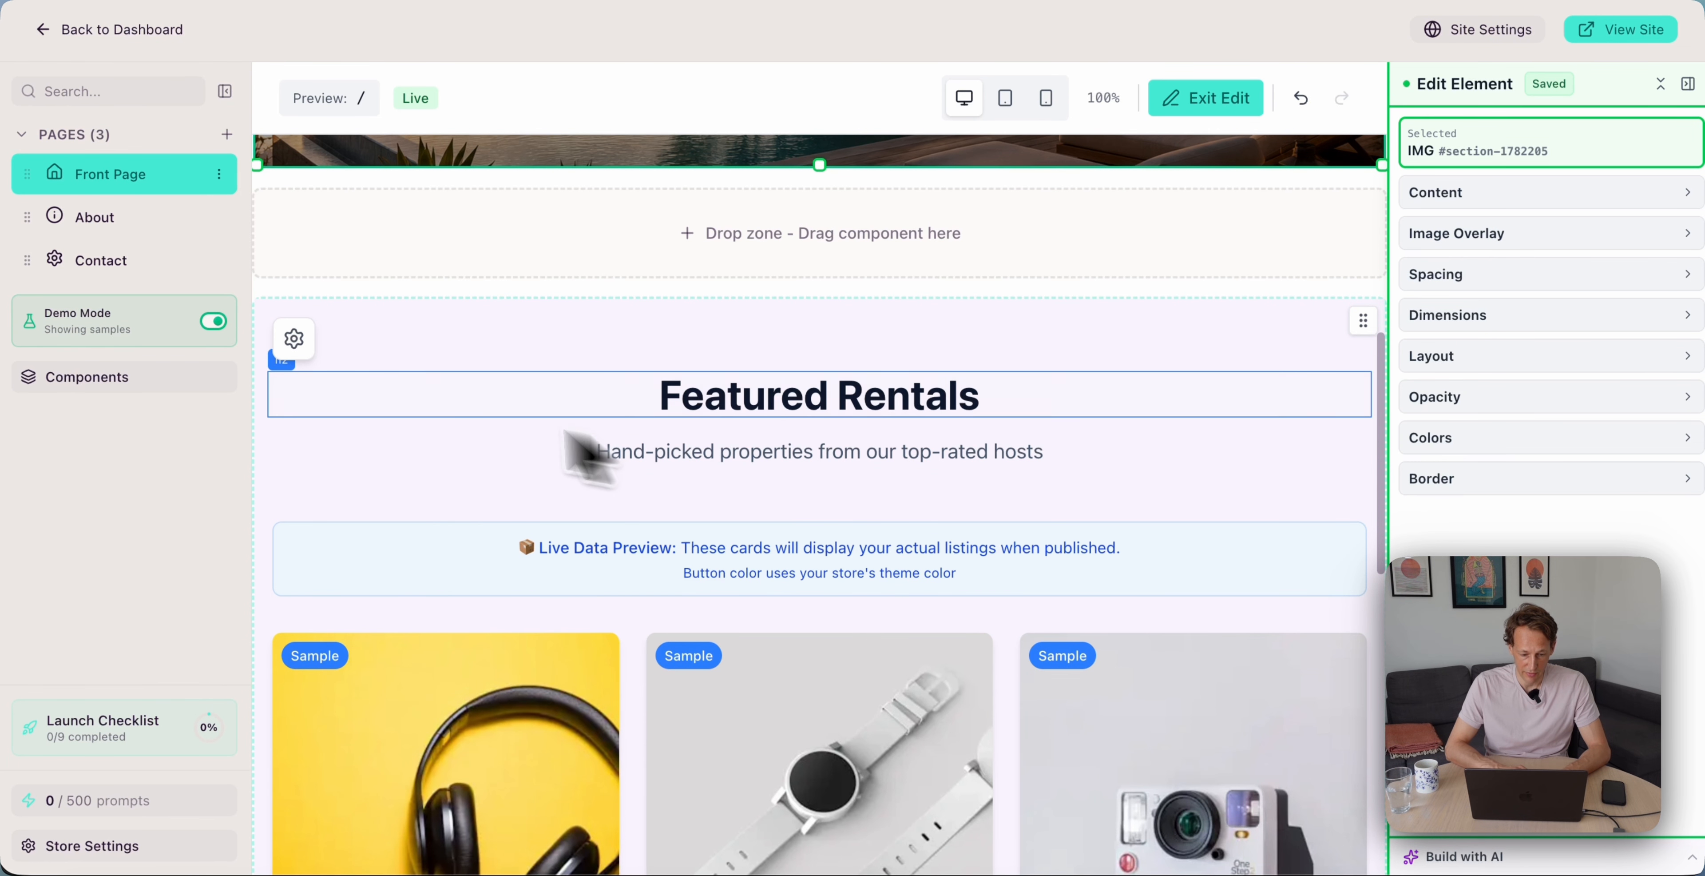
pyautogui.scroll(-5, 480, 442)
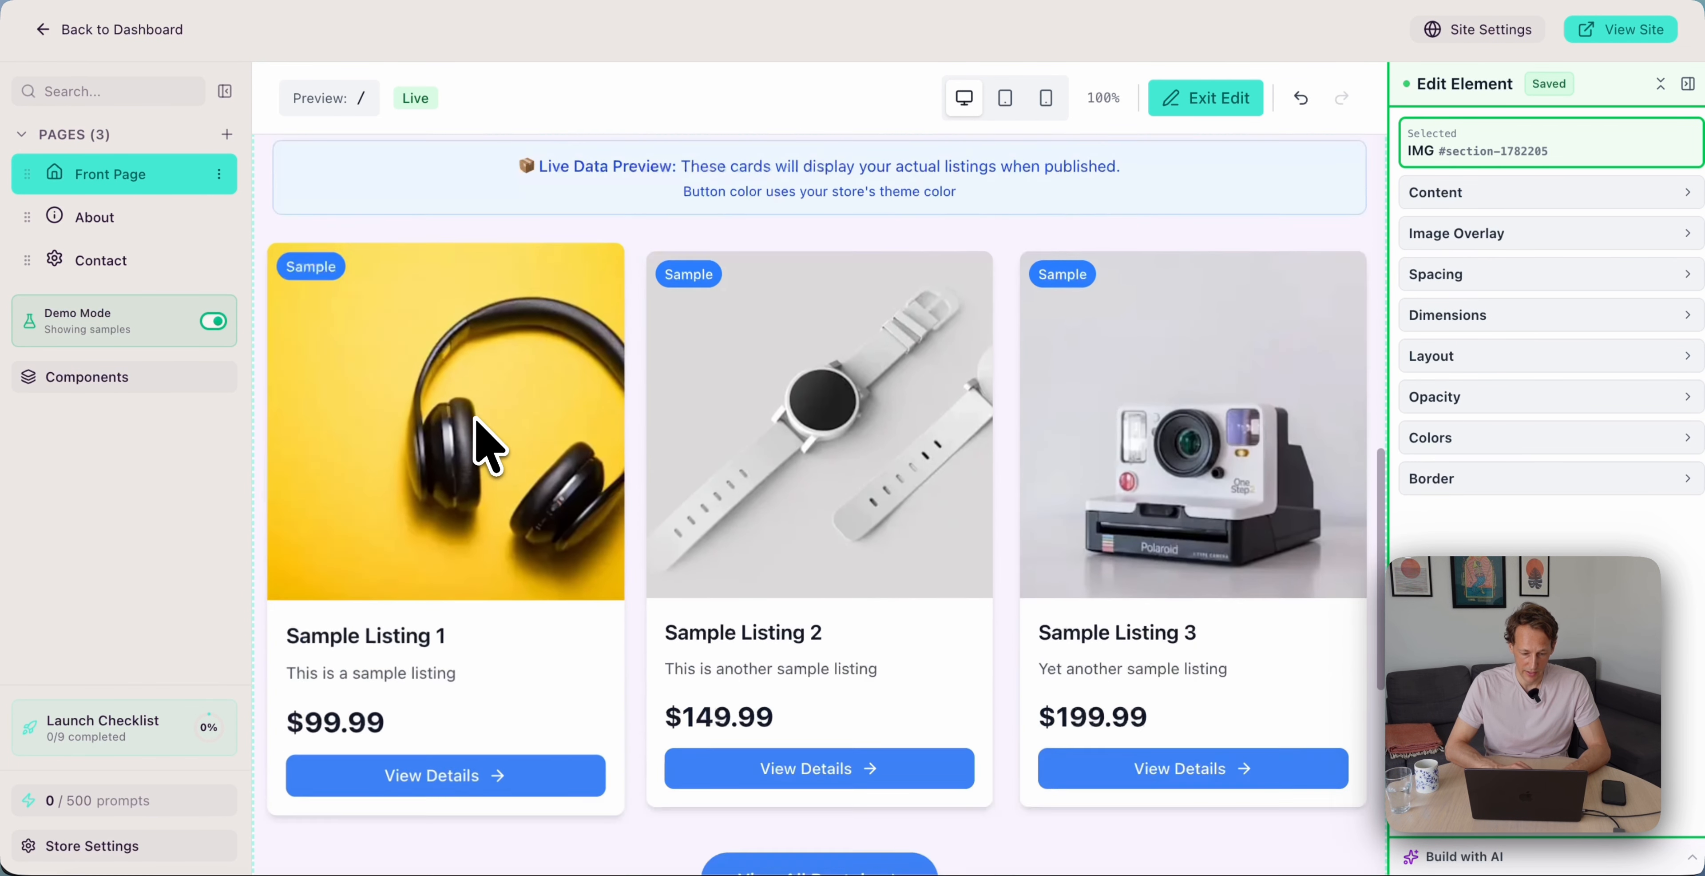
pyautogui.scroll(-5, 480, 442)
pyautogui.click(79, 377)
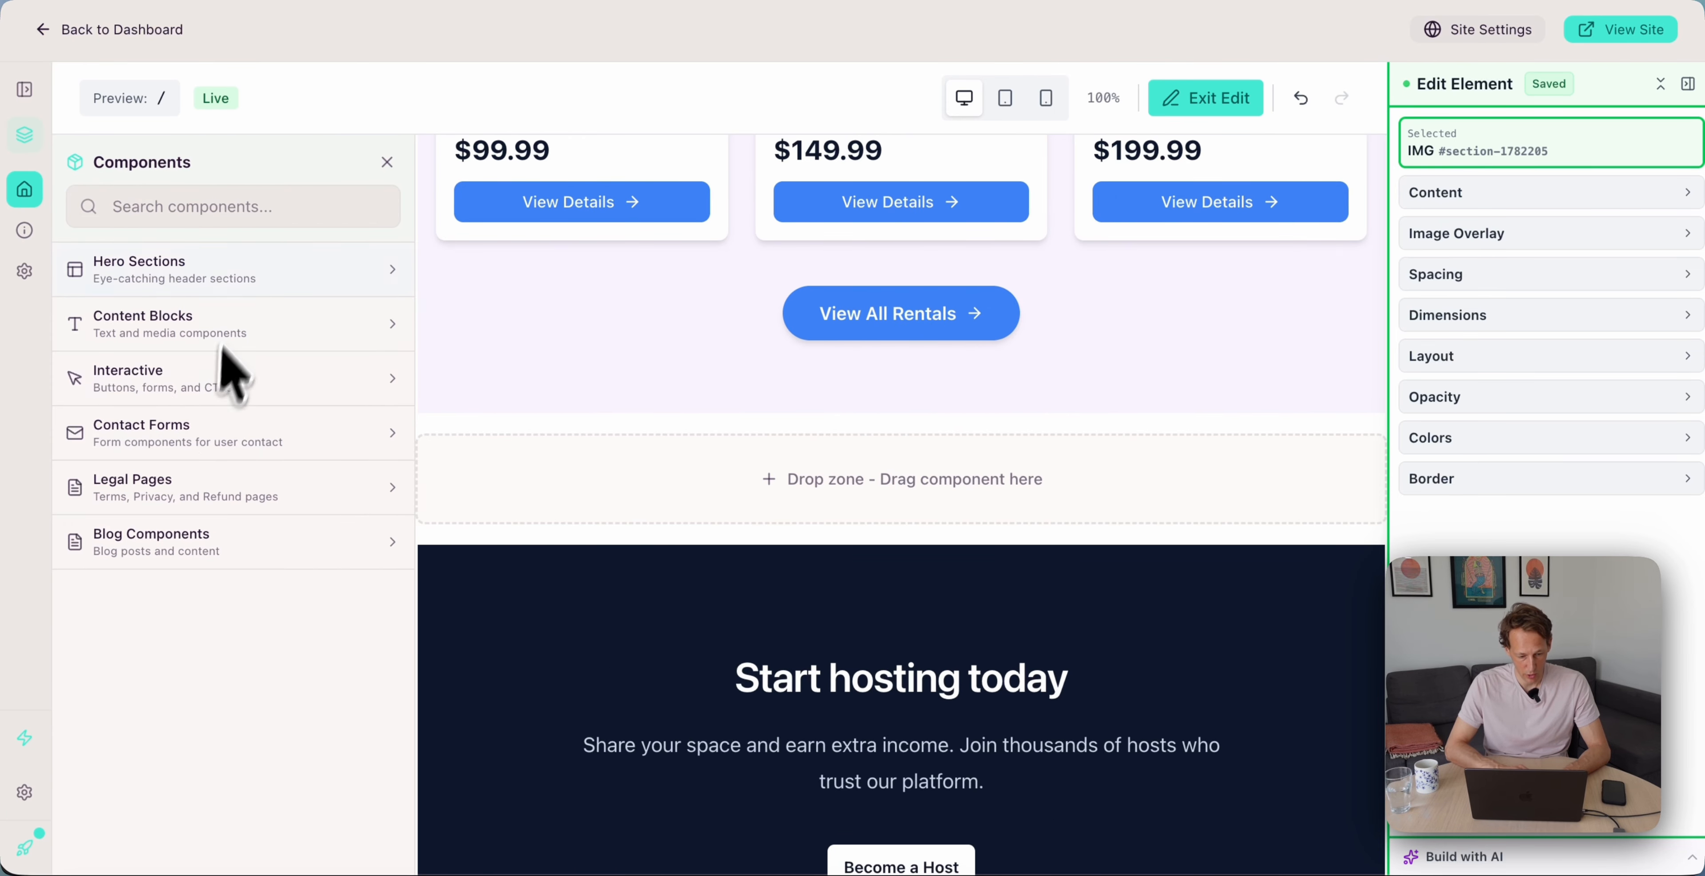
pyautogui.click(255, 321)
pyautogui.scroll(-6, 236, 424)
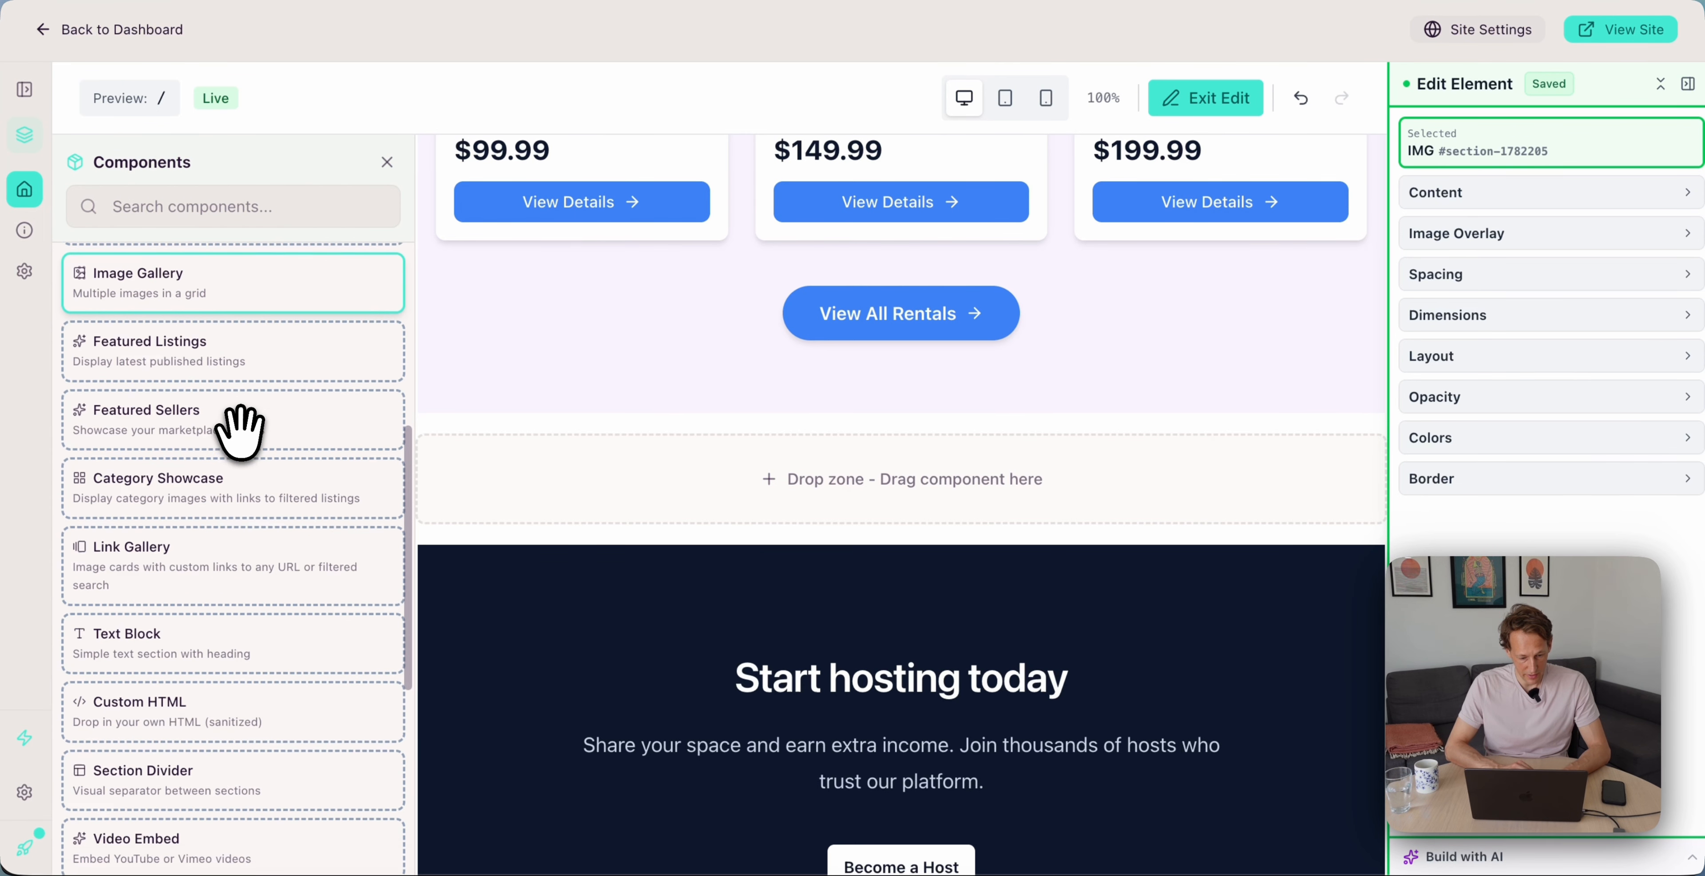
pyautogui.moveTo(203, 427); pyautogui.dragTo(689, 547)
# Publish the updated front page and view the live site
pyautogui.scroll(-4, 556, 407)
pyautogui.scroll(-4, 549, 404)
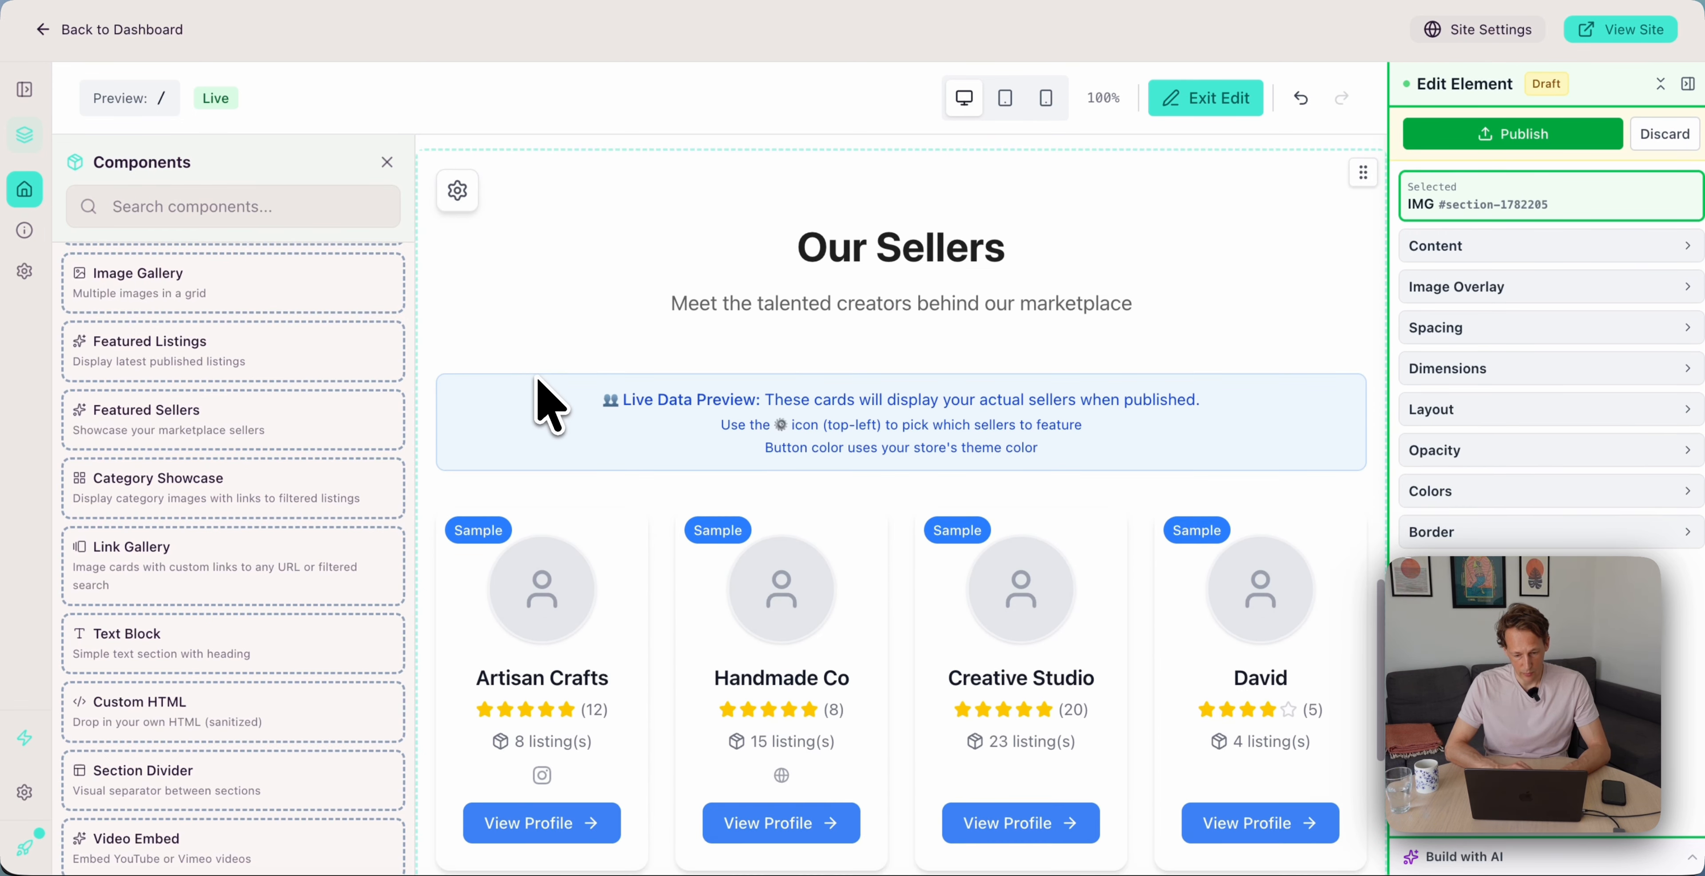
pyautogui.scroll(2, 550, 404)
pyautogui.scroll(2, 549, 404)
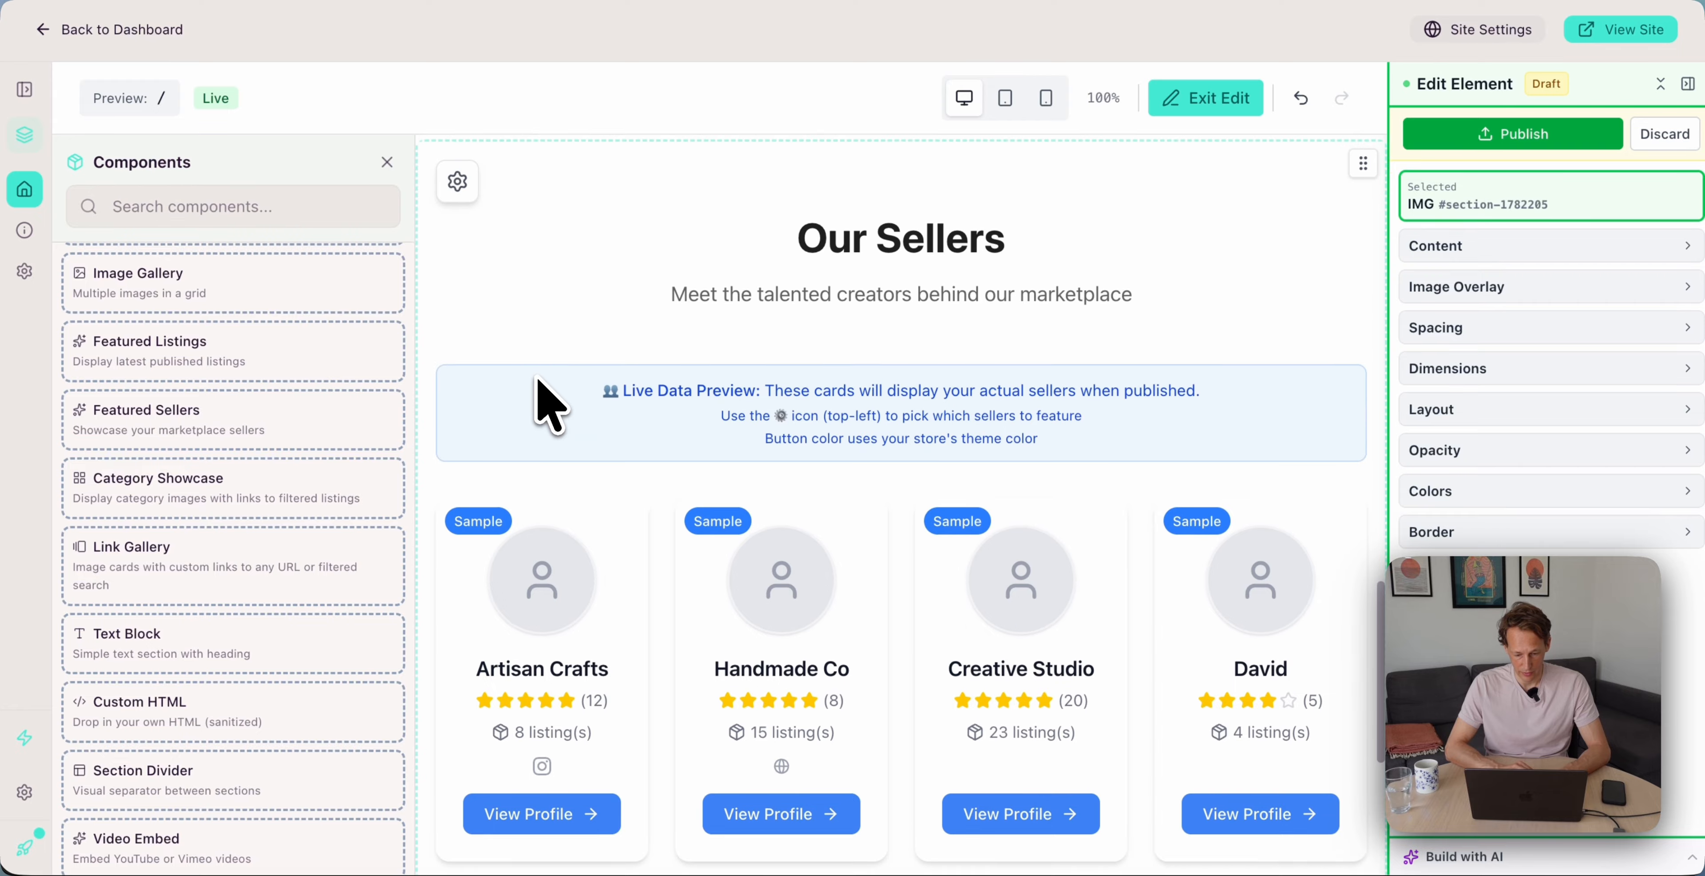
pyautogui.scroll(-3, 549, 404)
pyautogui.scroll(-2, 550, 408)
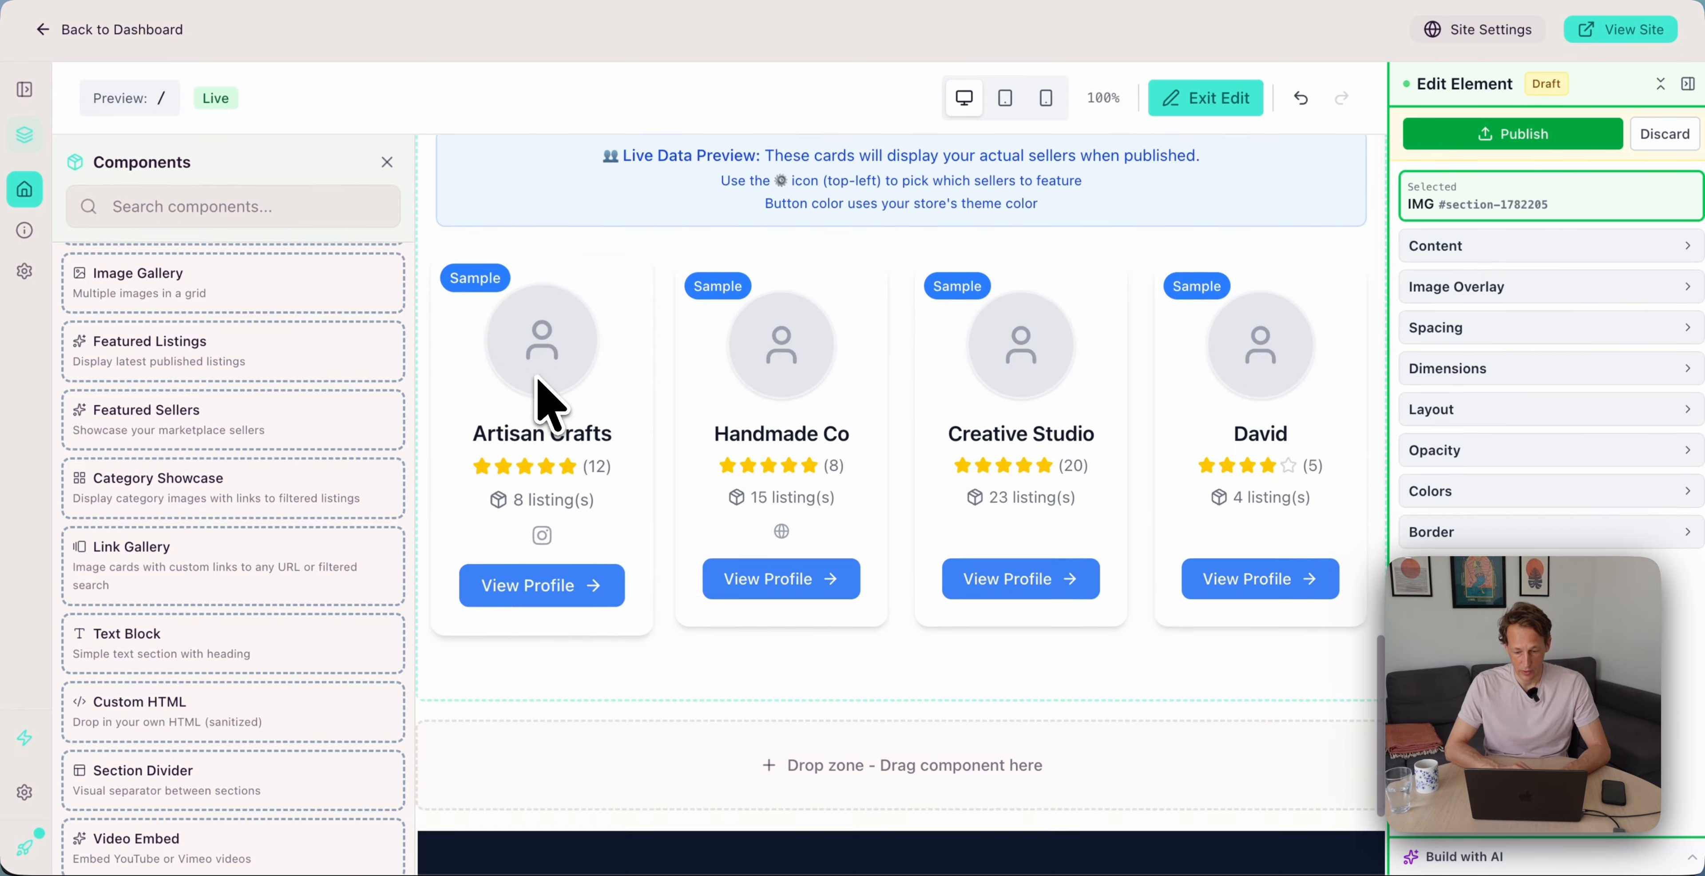
pyautogui.scroll(2, 549, 408)
pyautogui.click(1482, 134)
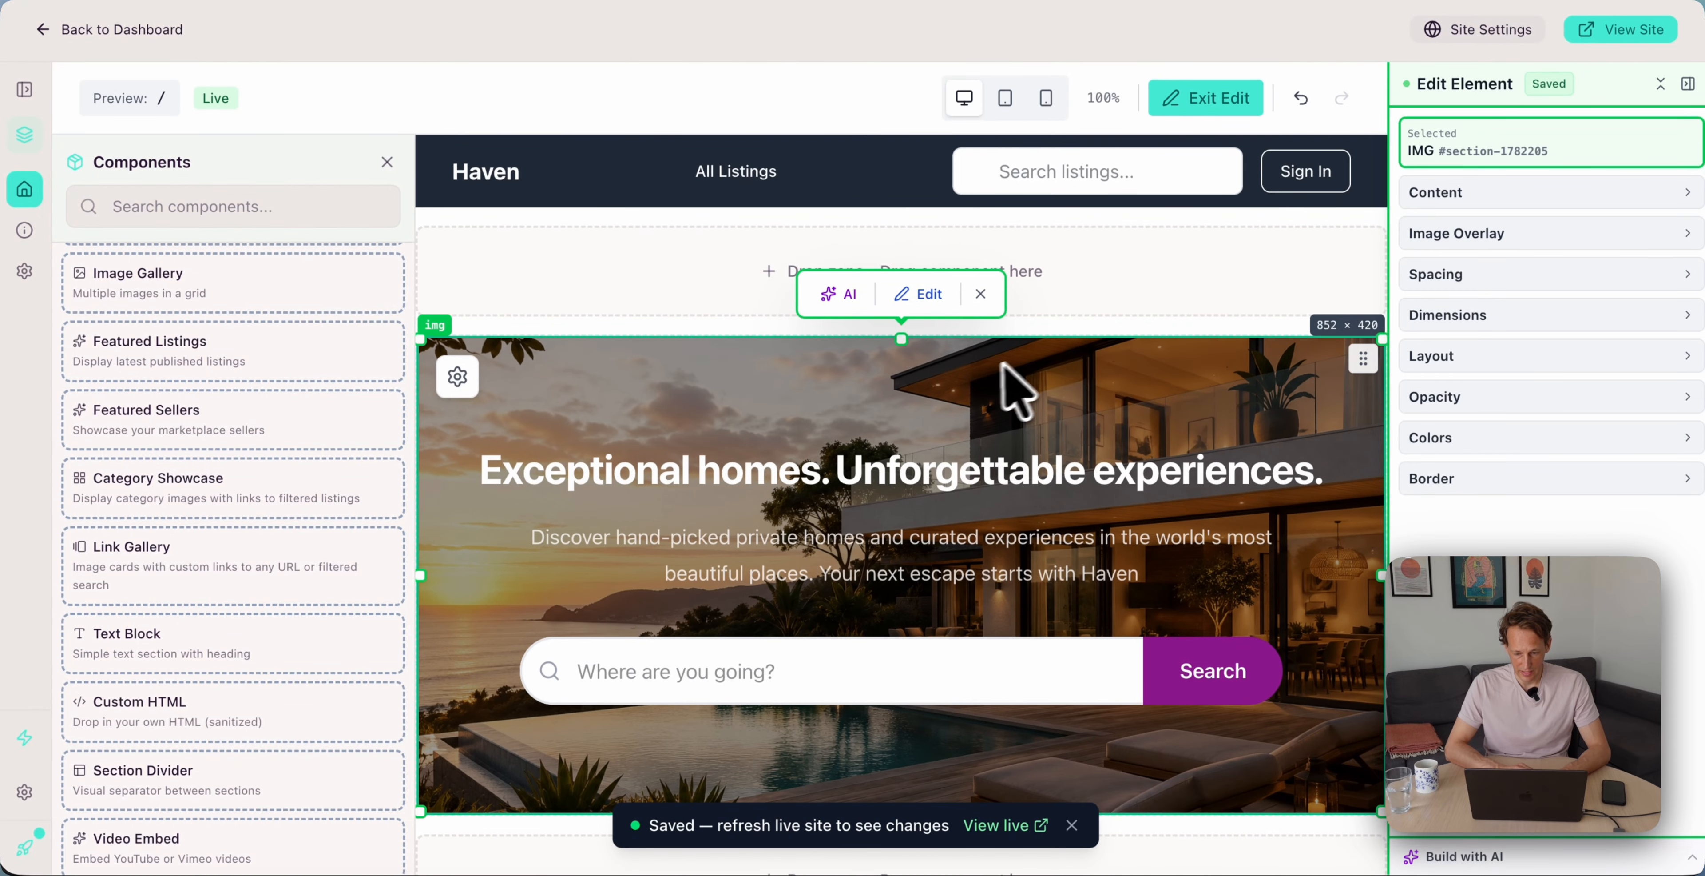
pyautogui.click(1622, 29)
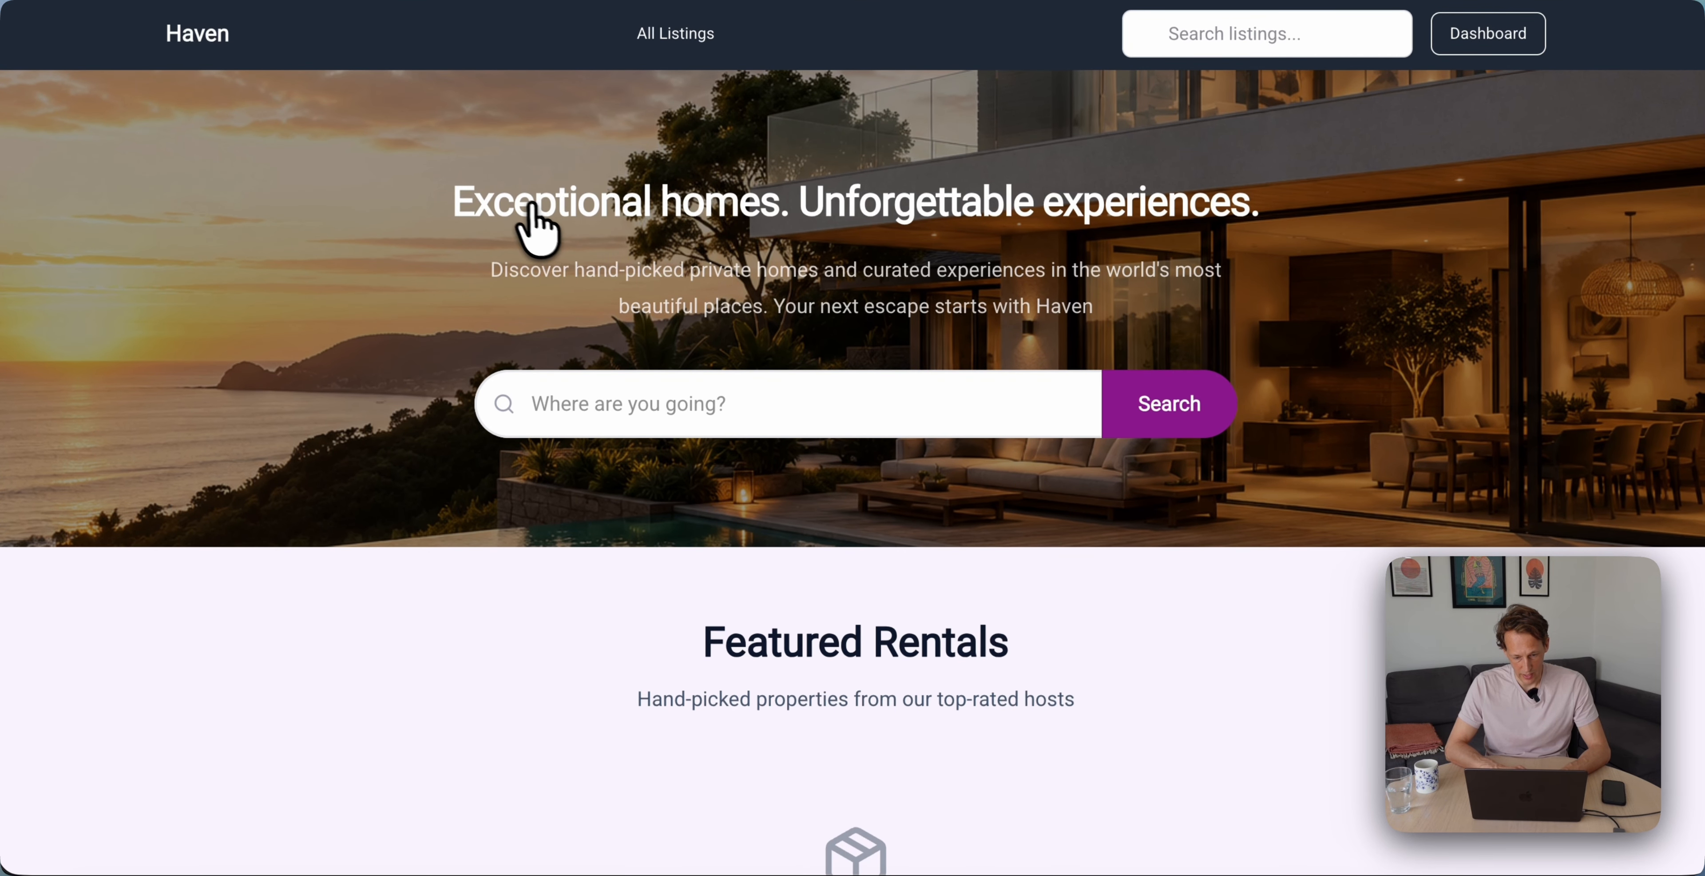
# Scroll the live Haven site to check the empty Featured Rentals and Our Sellers sections
pyautogui.scroll(-2, 993, 251)
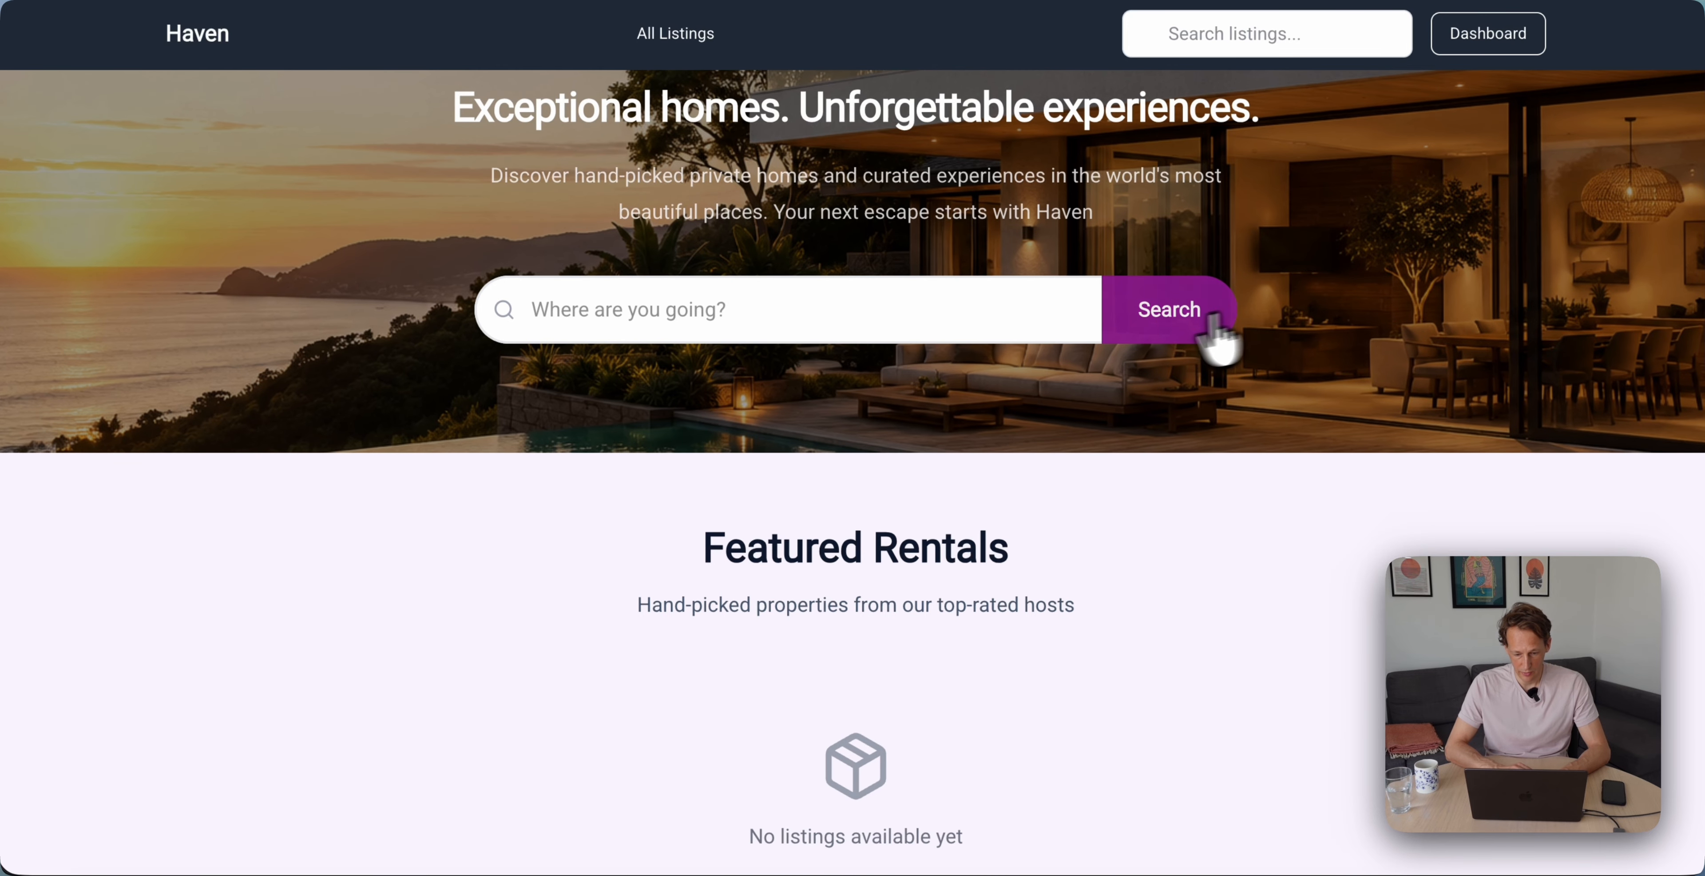
pyautogui.scroll(-5, 1125, 345)
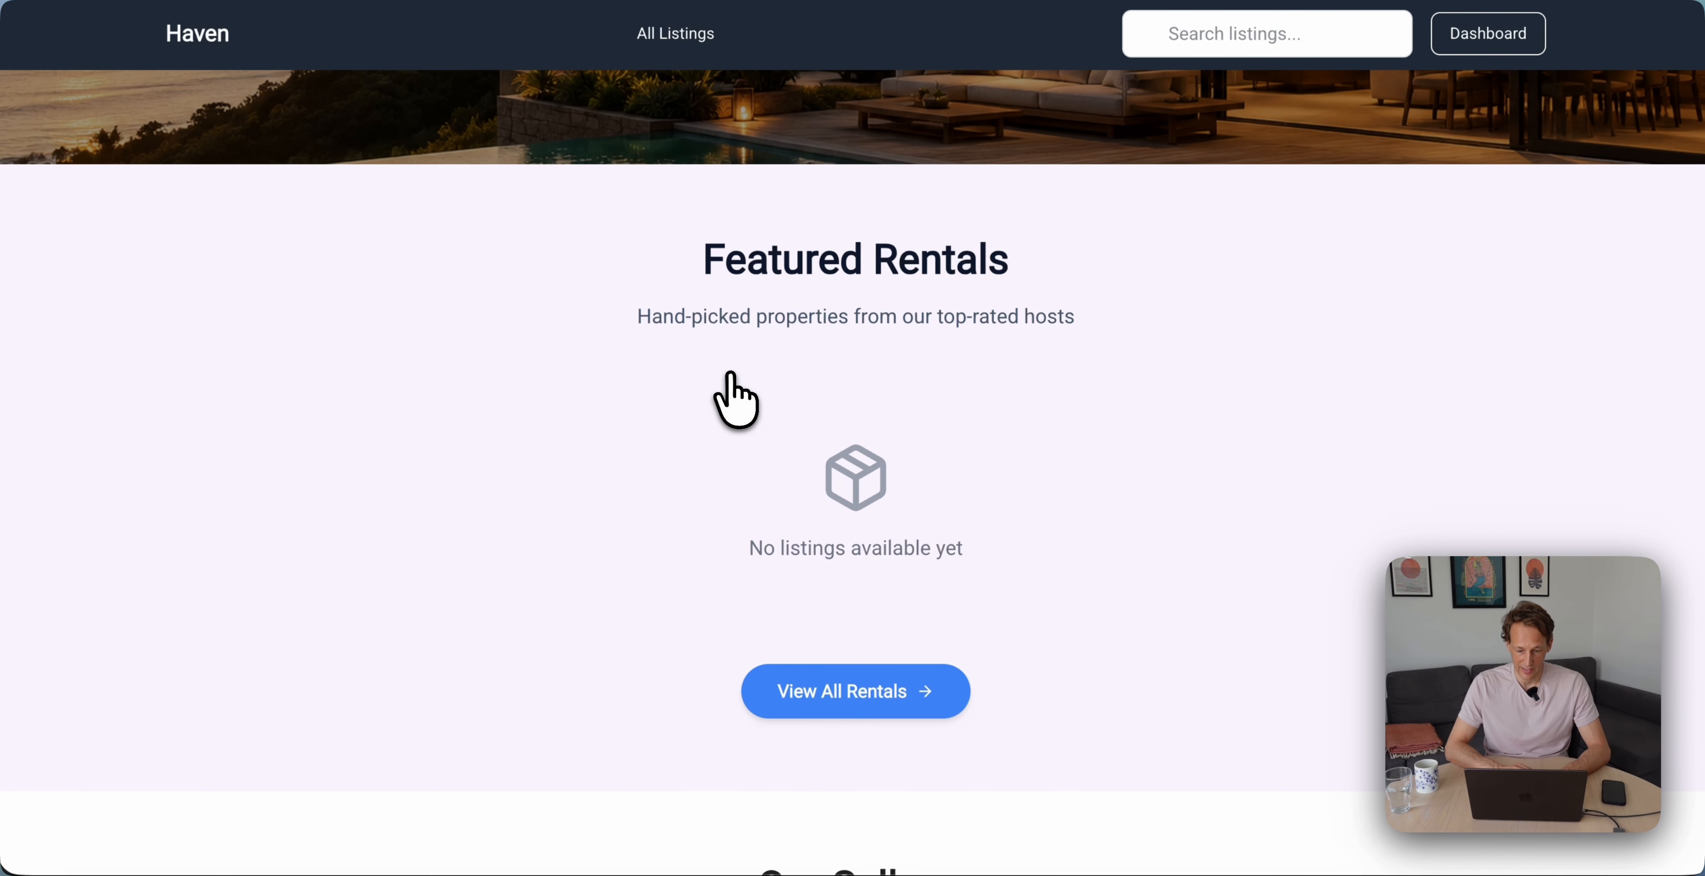
pyautogui.scroll(-5, 731, 392)
pyautogui.scroll(5, 731, 392)
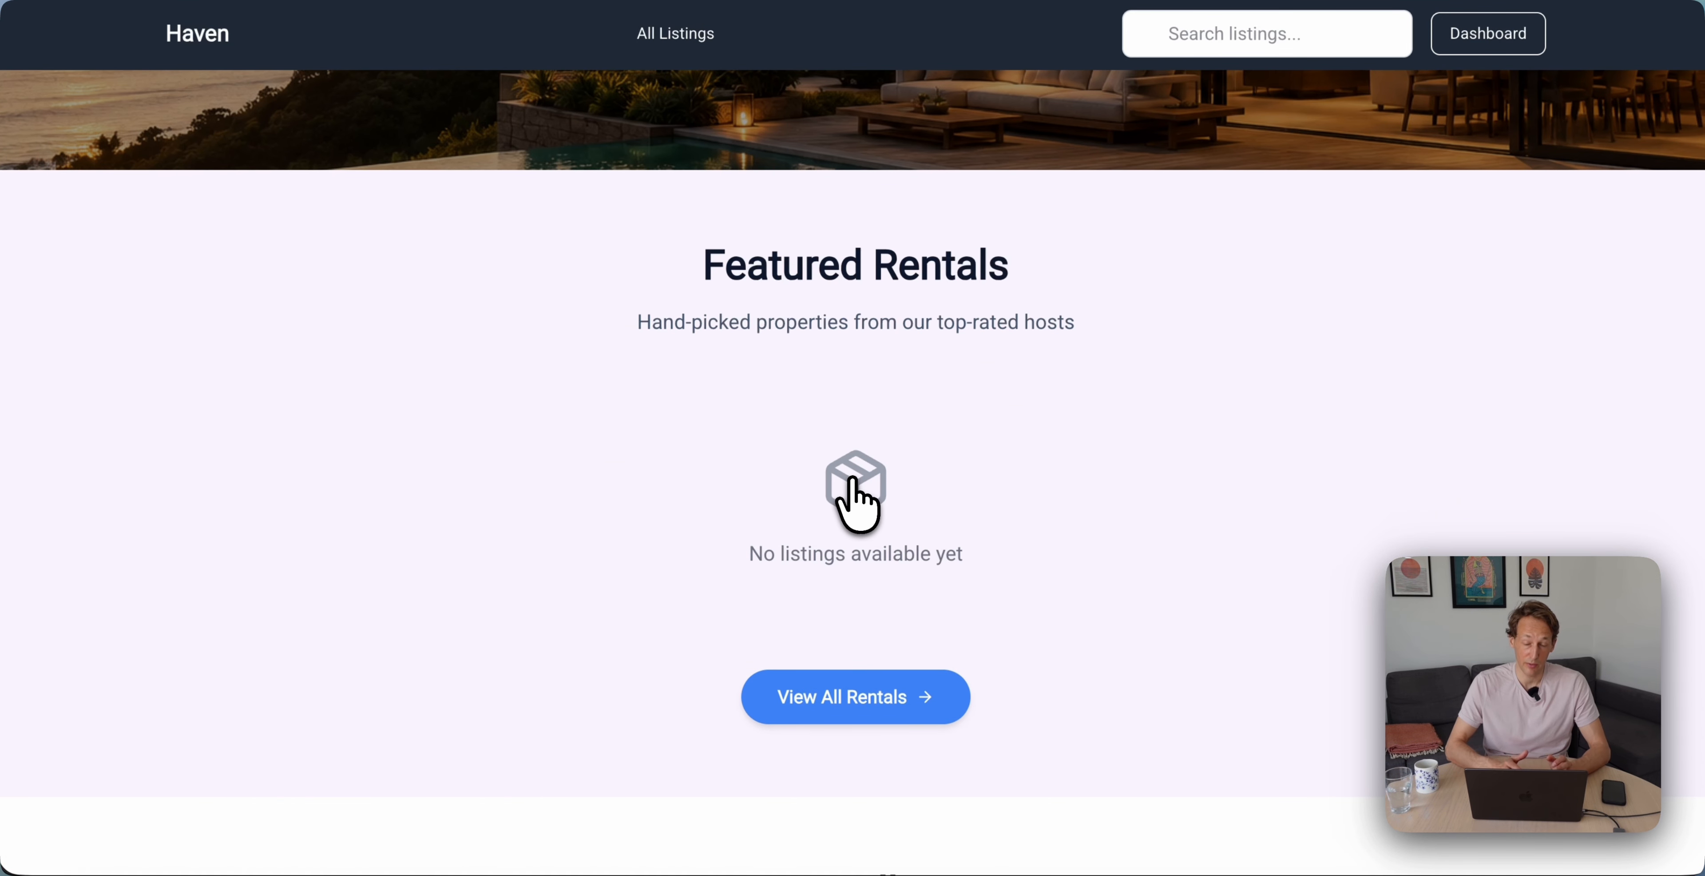
pyautogui.scroll(-10, 853, 487)
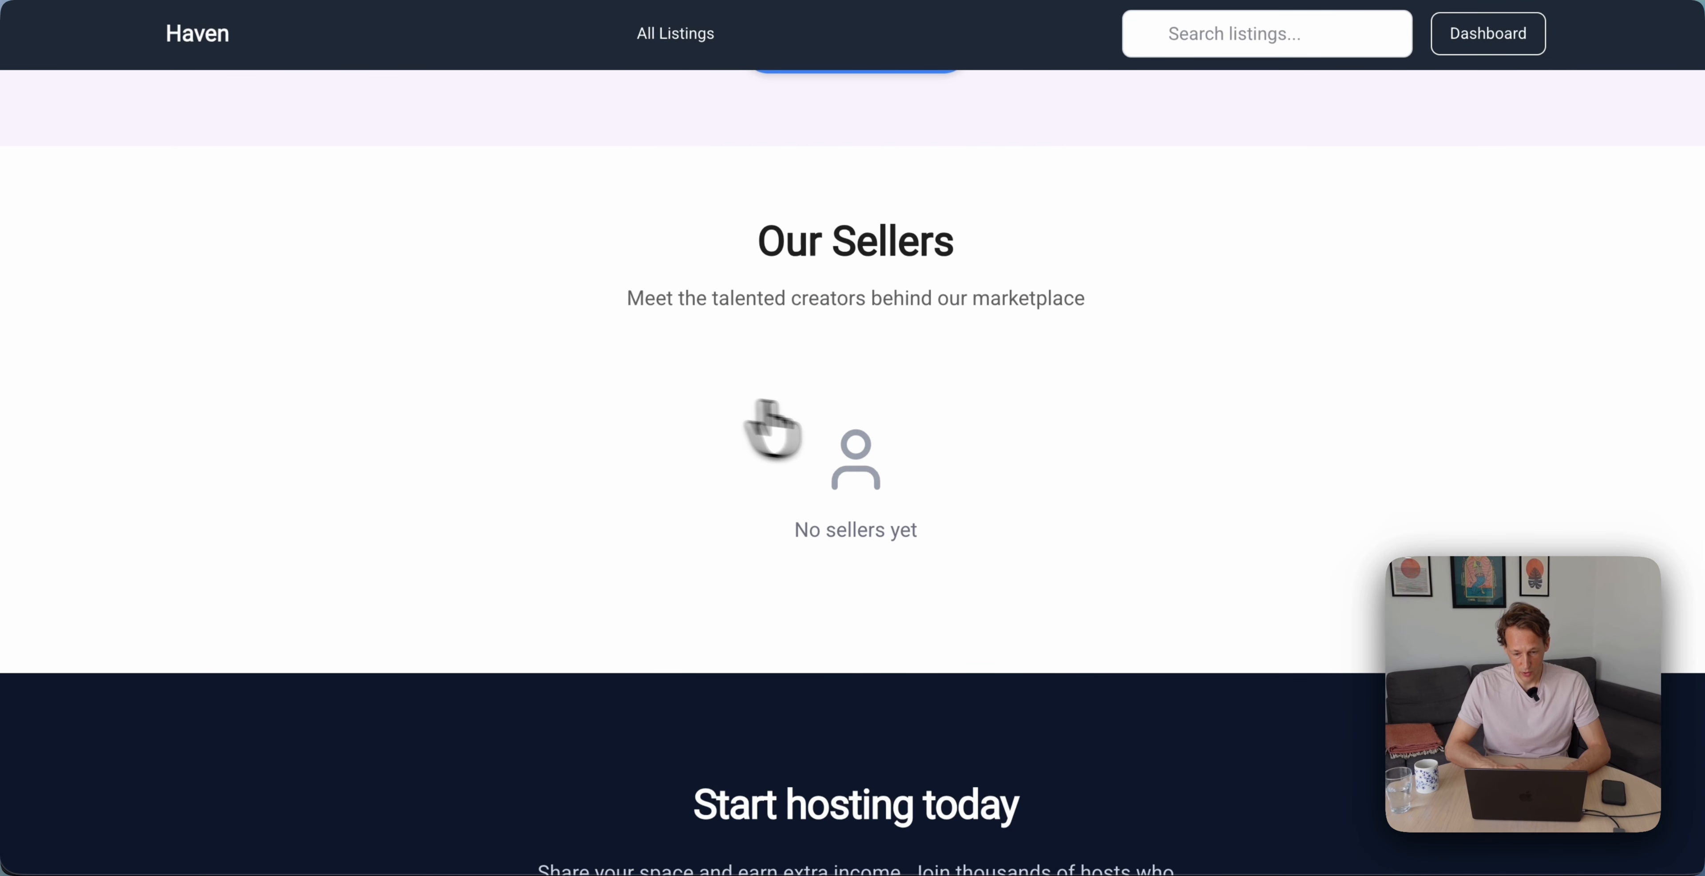
pyautogui.scroll(-7, 772, 370)
pyautogui.scroll(15, 761, 381)
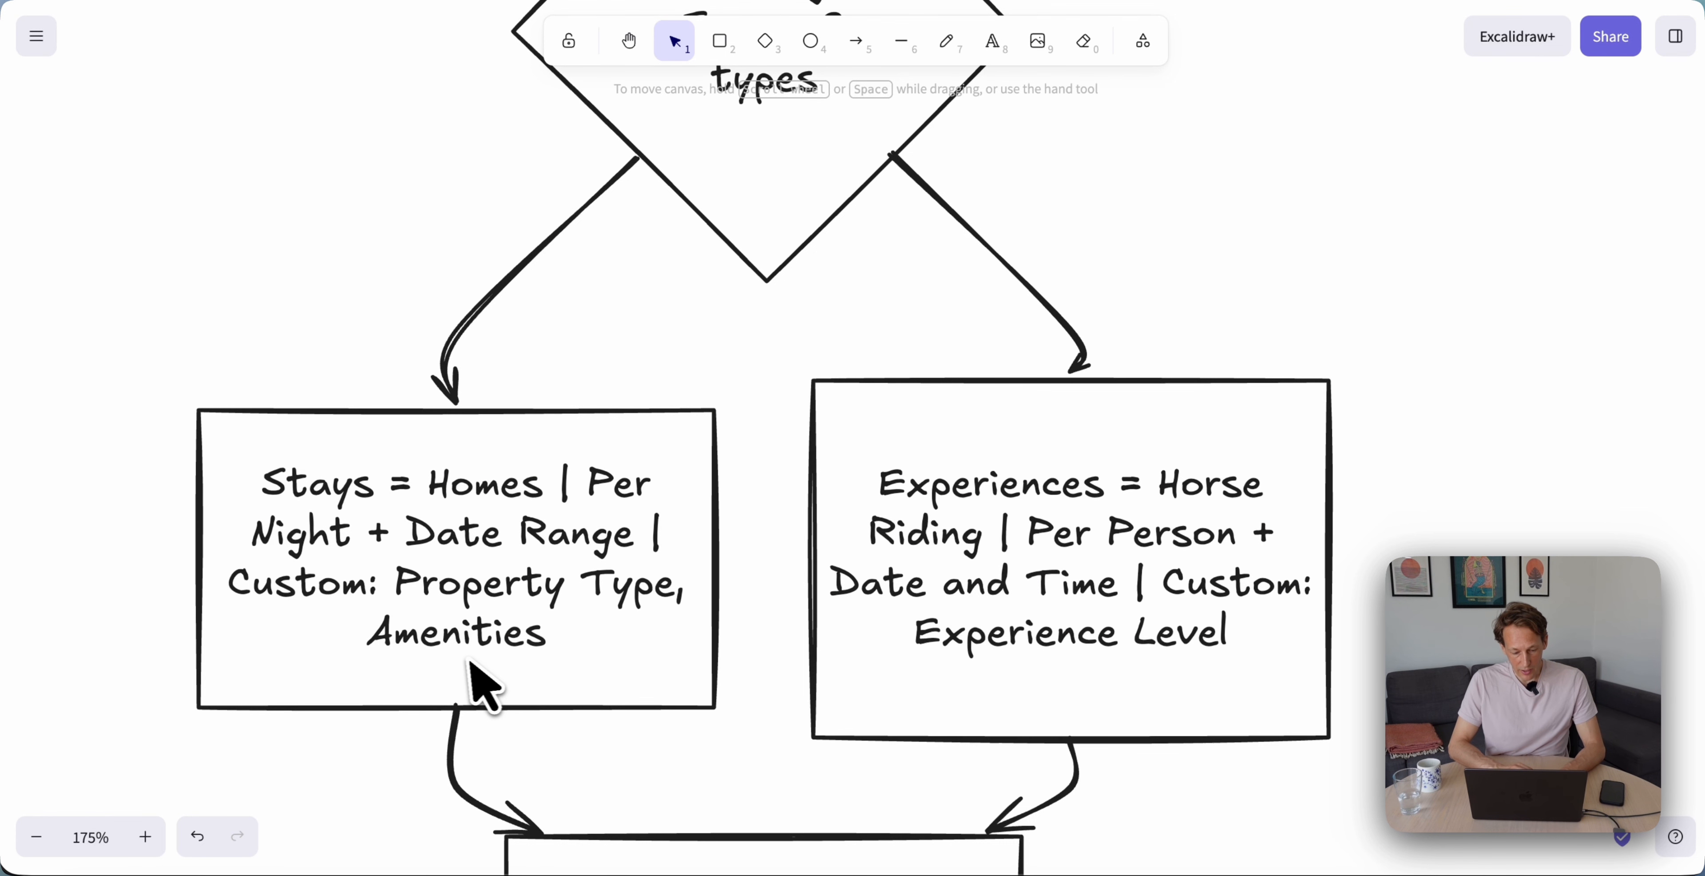
pyautogui.scroll(5, 798, 400)
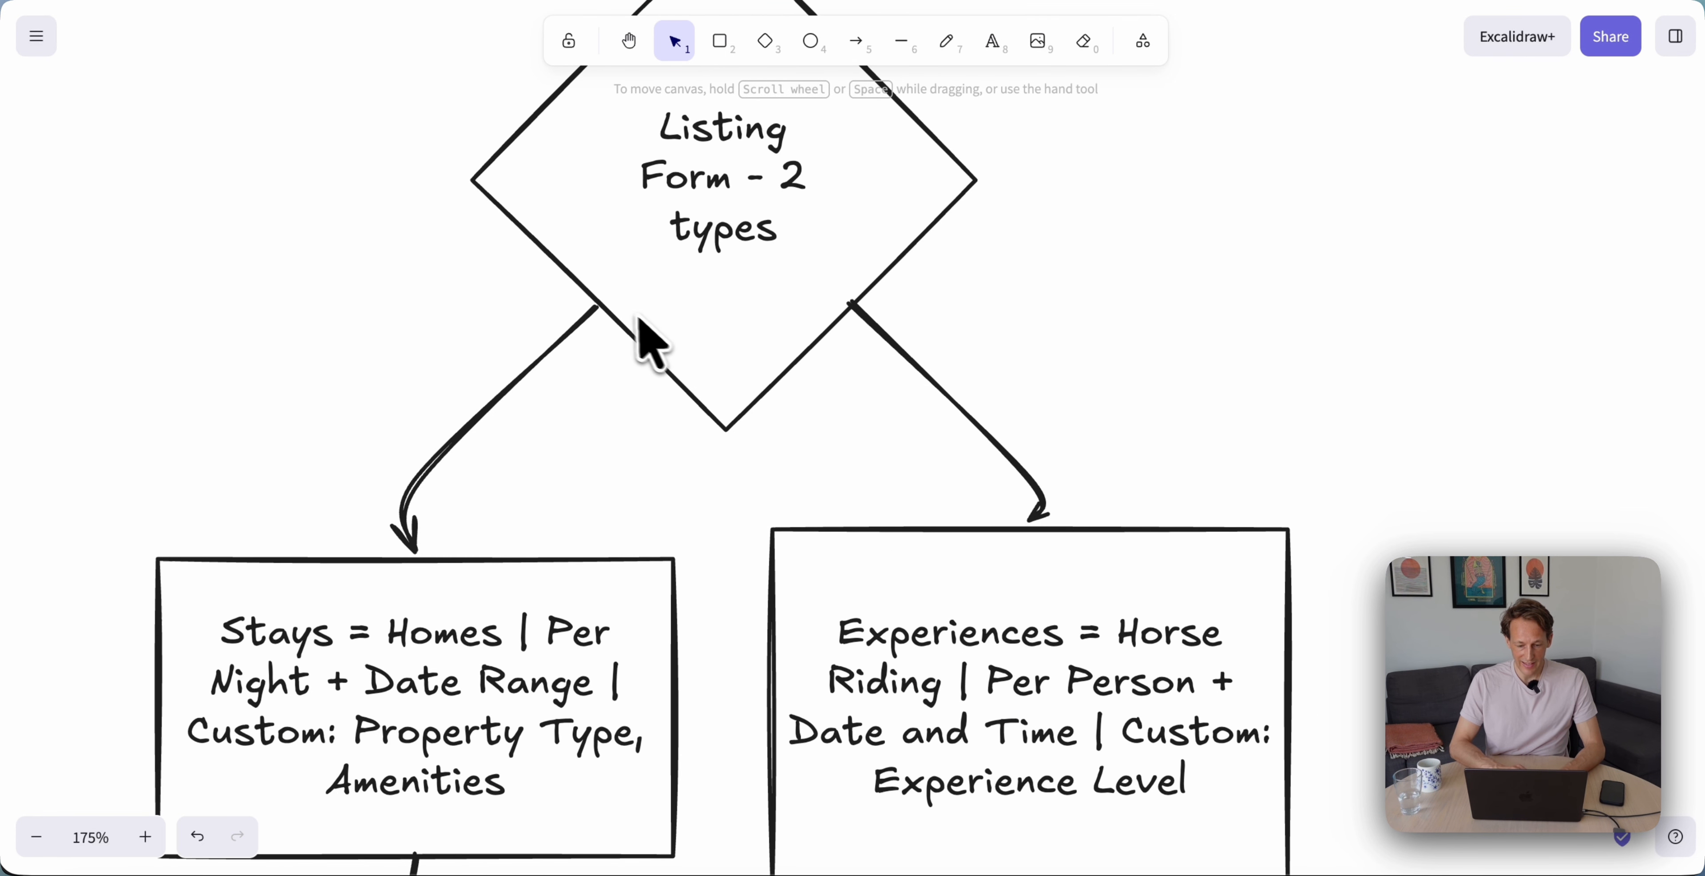
pyautogui.scroll(-5, 639, 319)
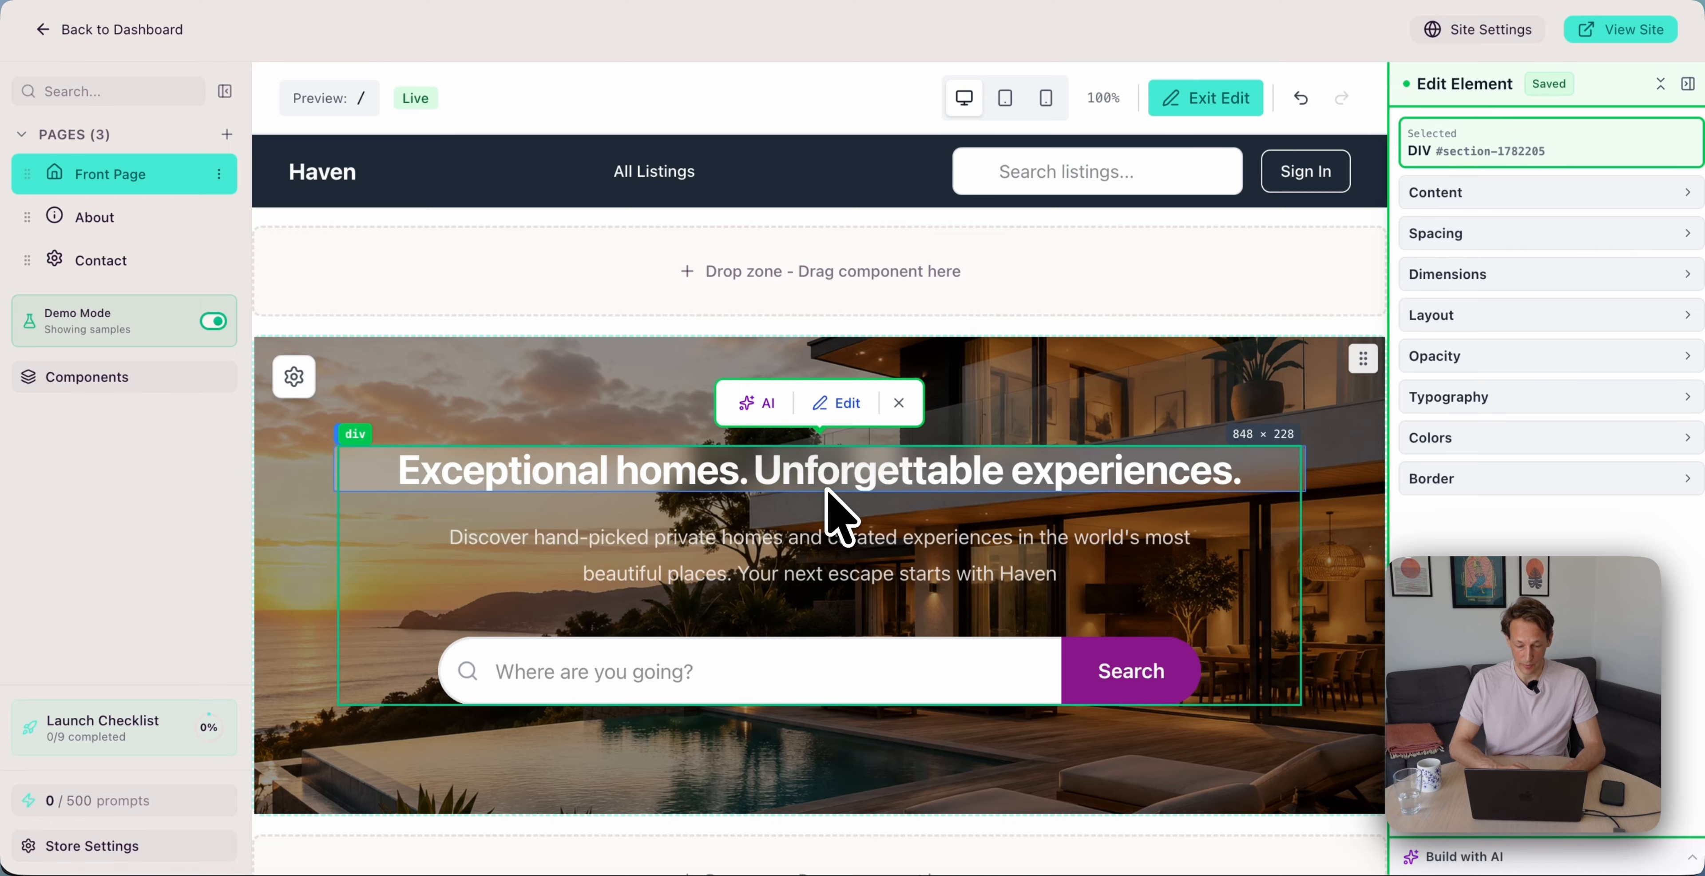
pyautogui.scroll(-1, 829, 507)
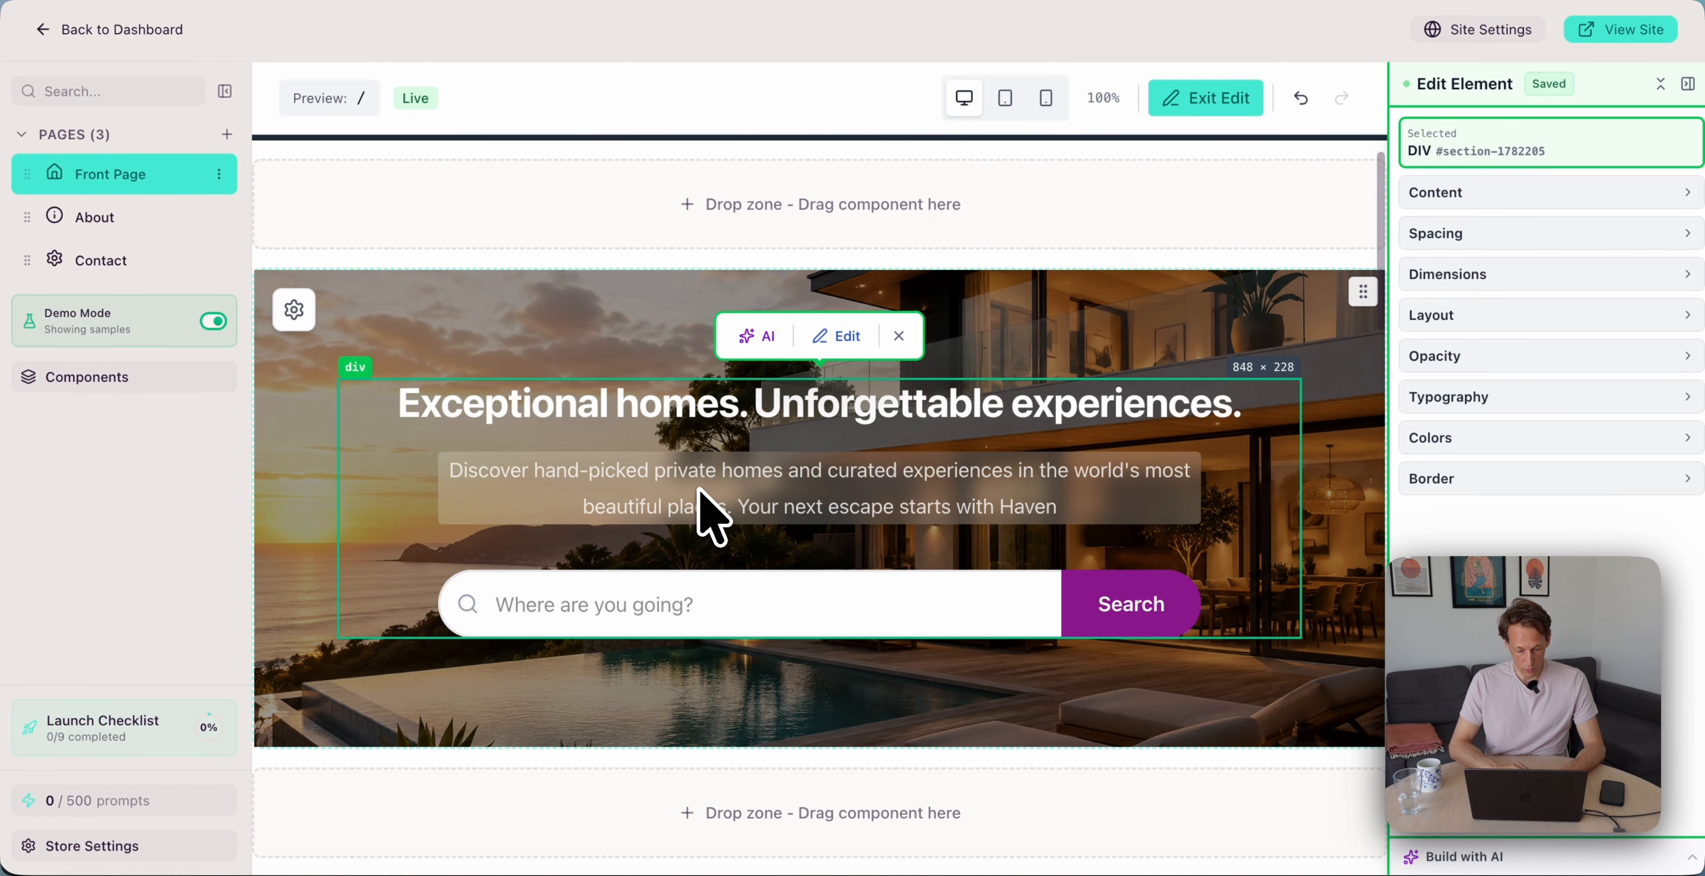
# In the Listing Form settings, rename the existing listing type to Stays
pyautogui.click(100, 854)
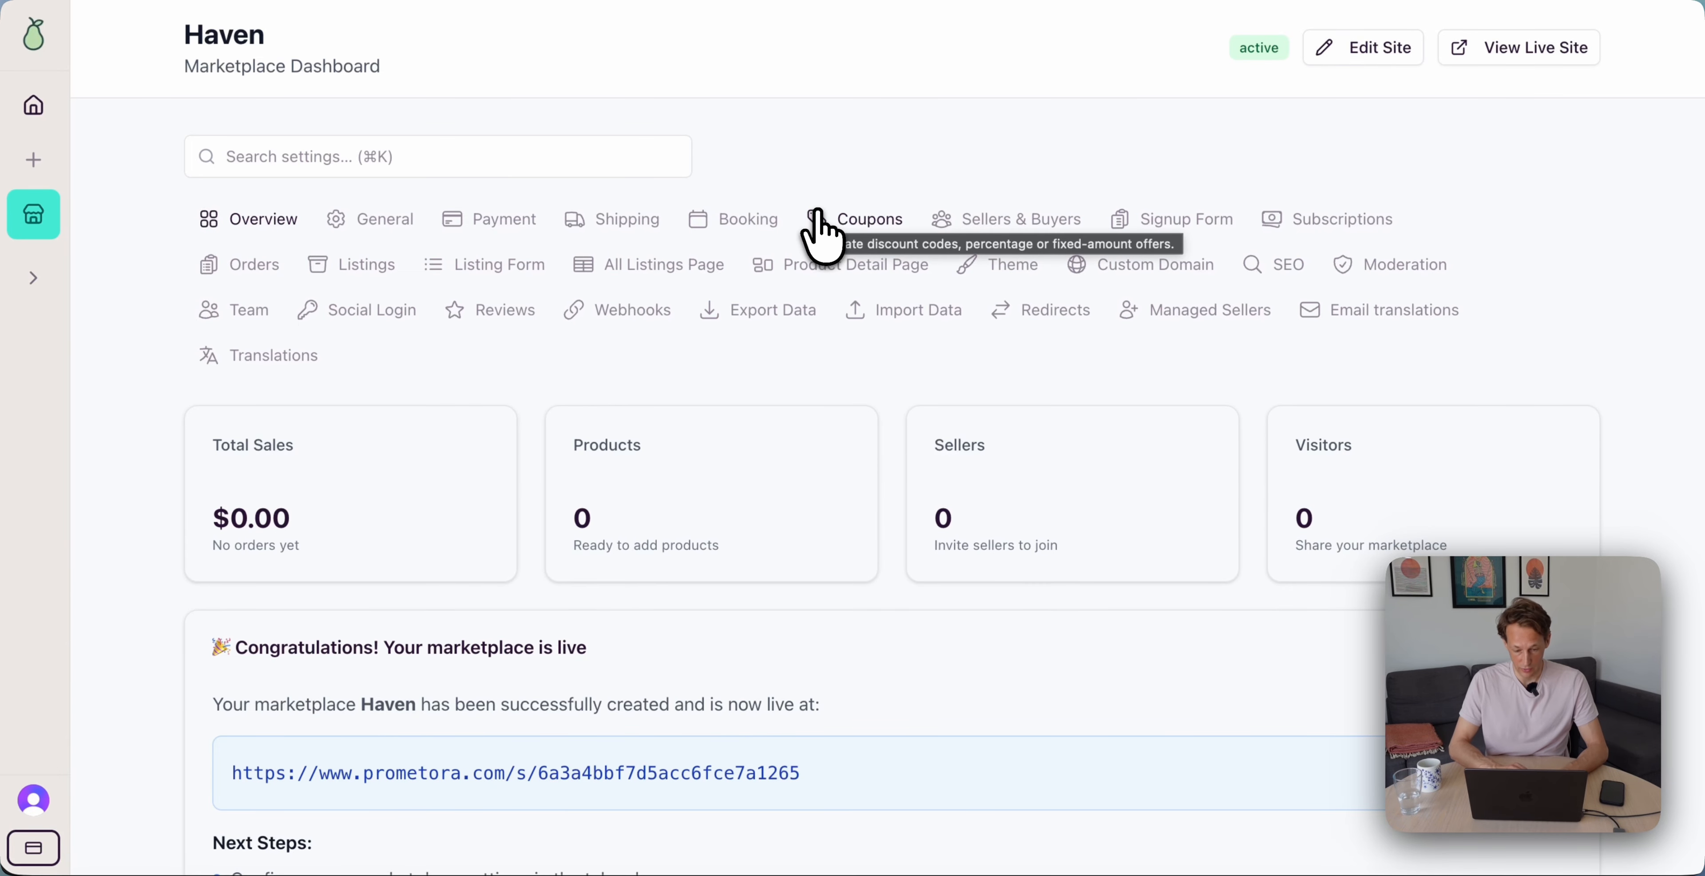
pyautogui.click(515, 279)
pyautogui.scroll(-4, 481, 497)
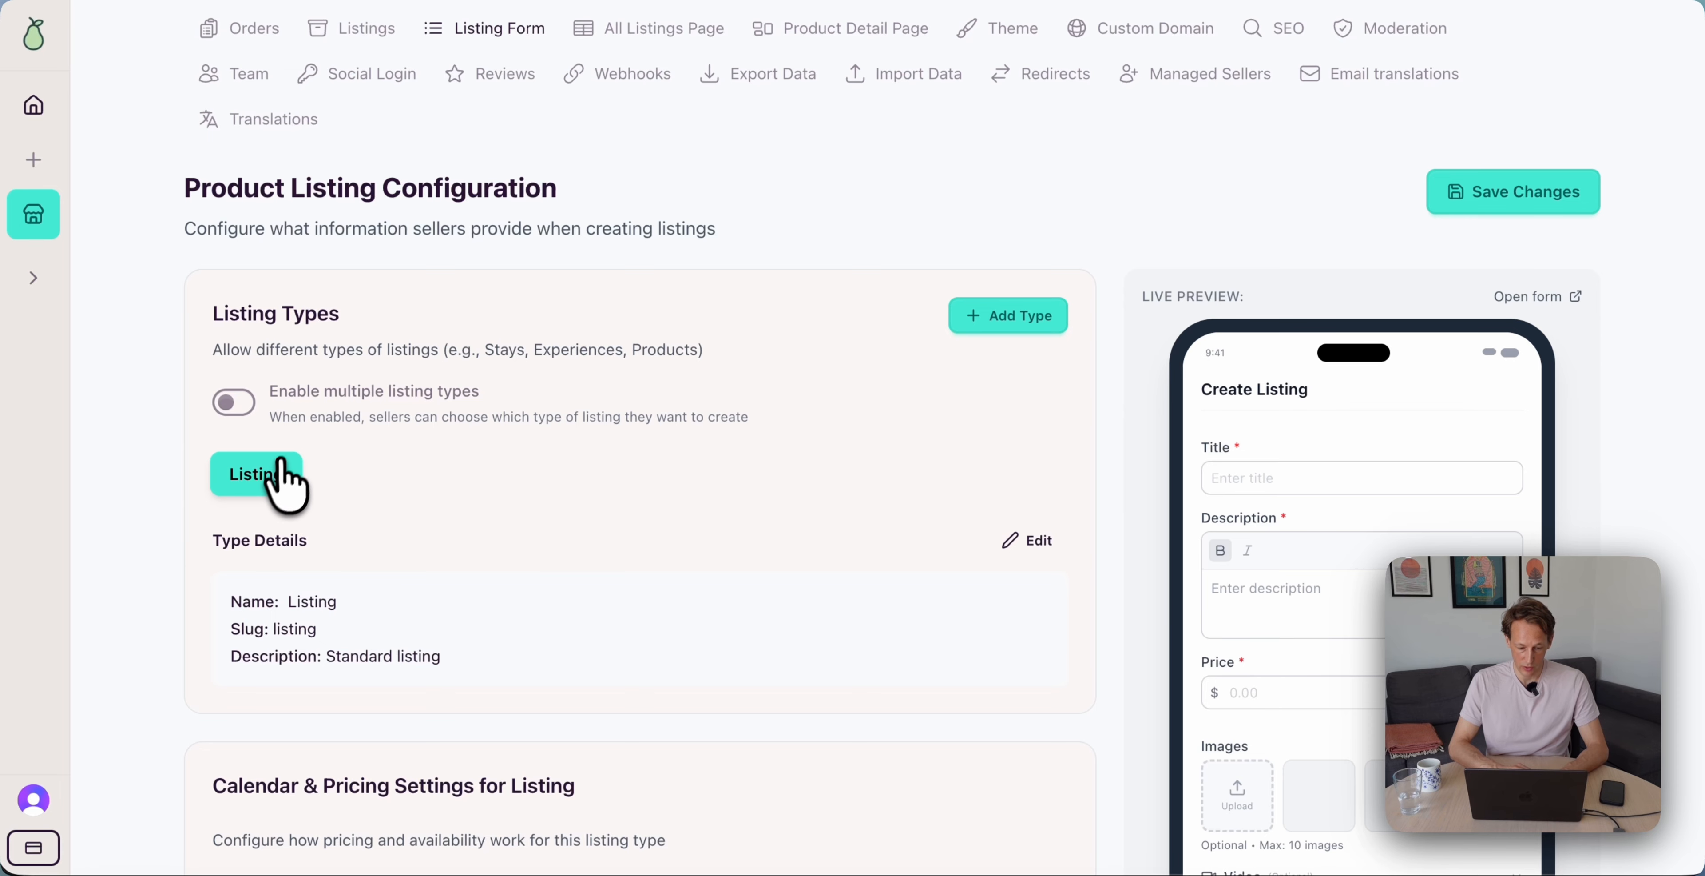
pyautogui.click(1026, 540)
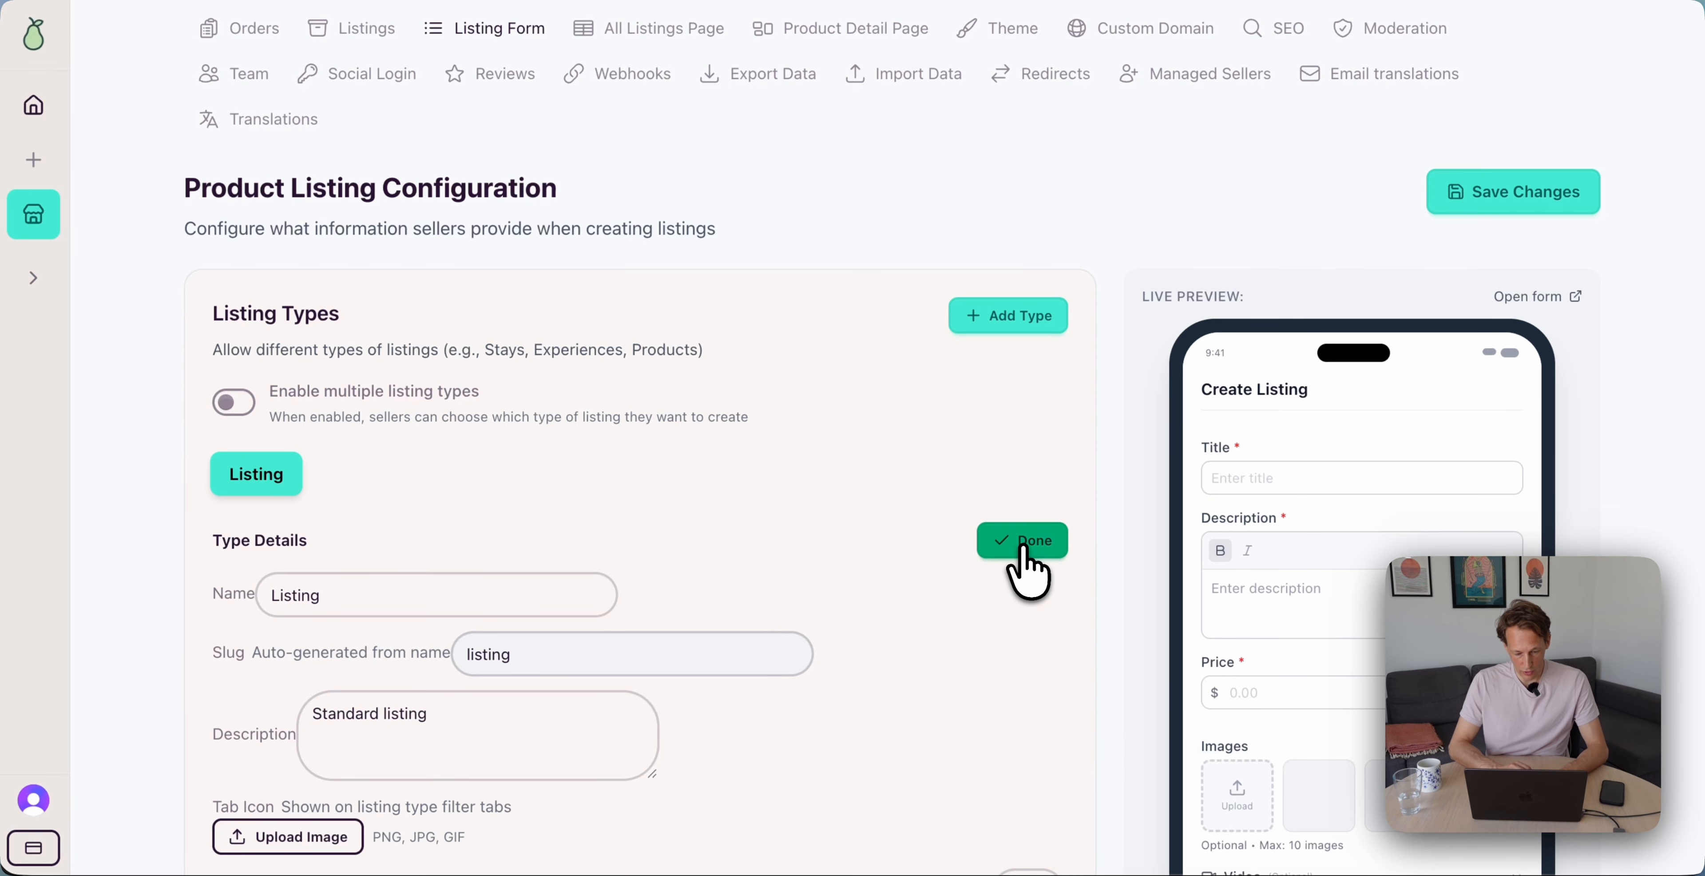
pyautogui.click(421, 602)
pyautogui.write('Stays')
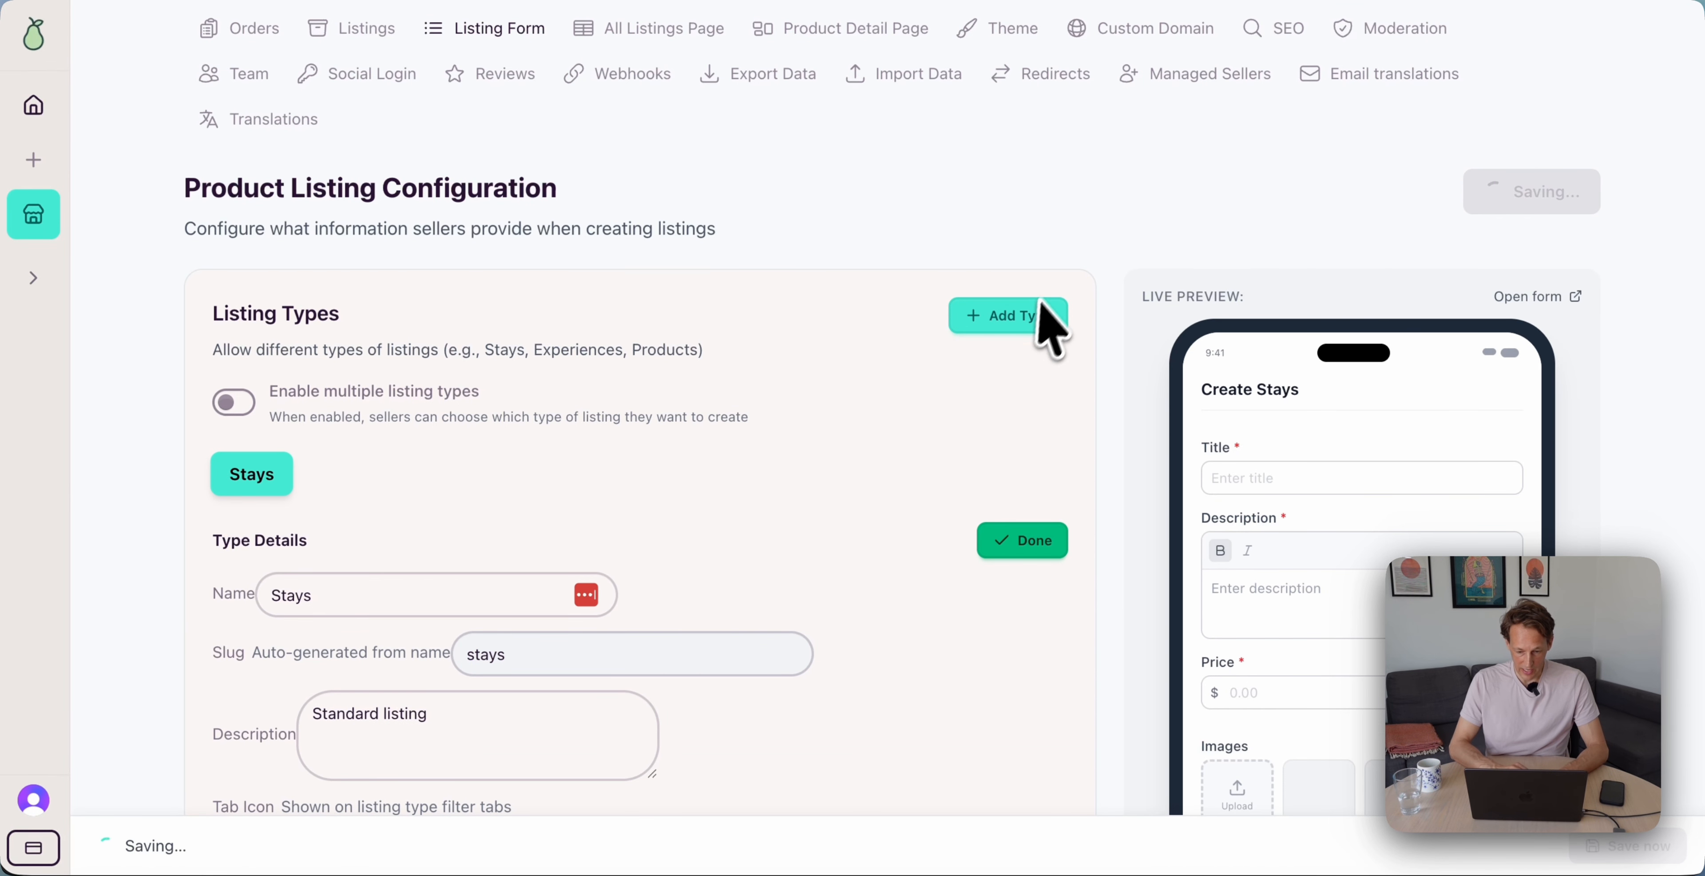
# Add a second listing type named Experiences and review both types
pyautogui.click(1019, 327)
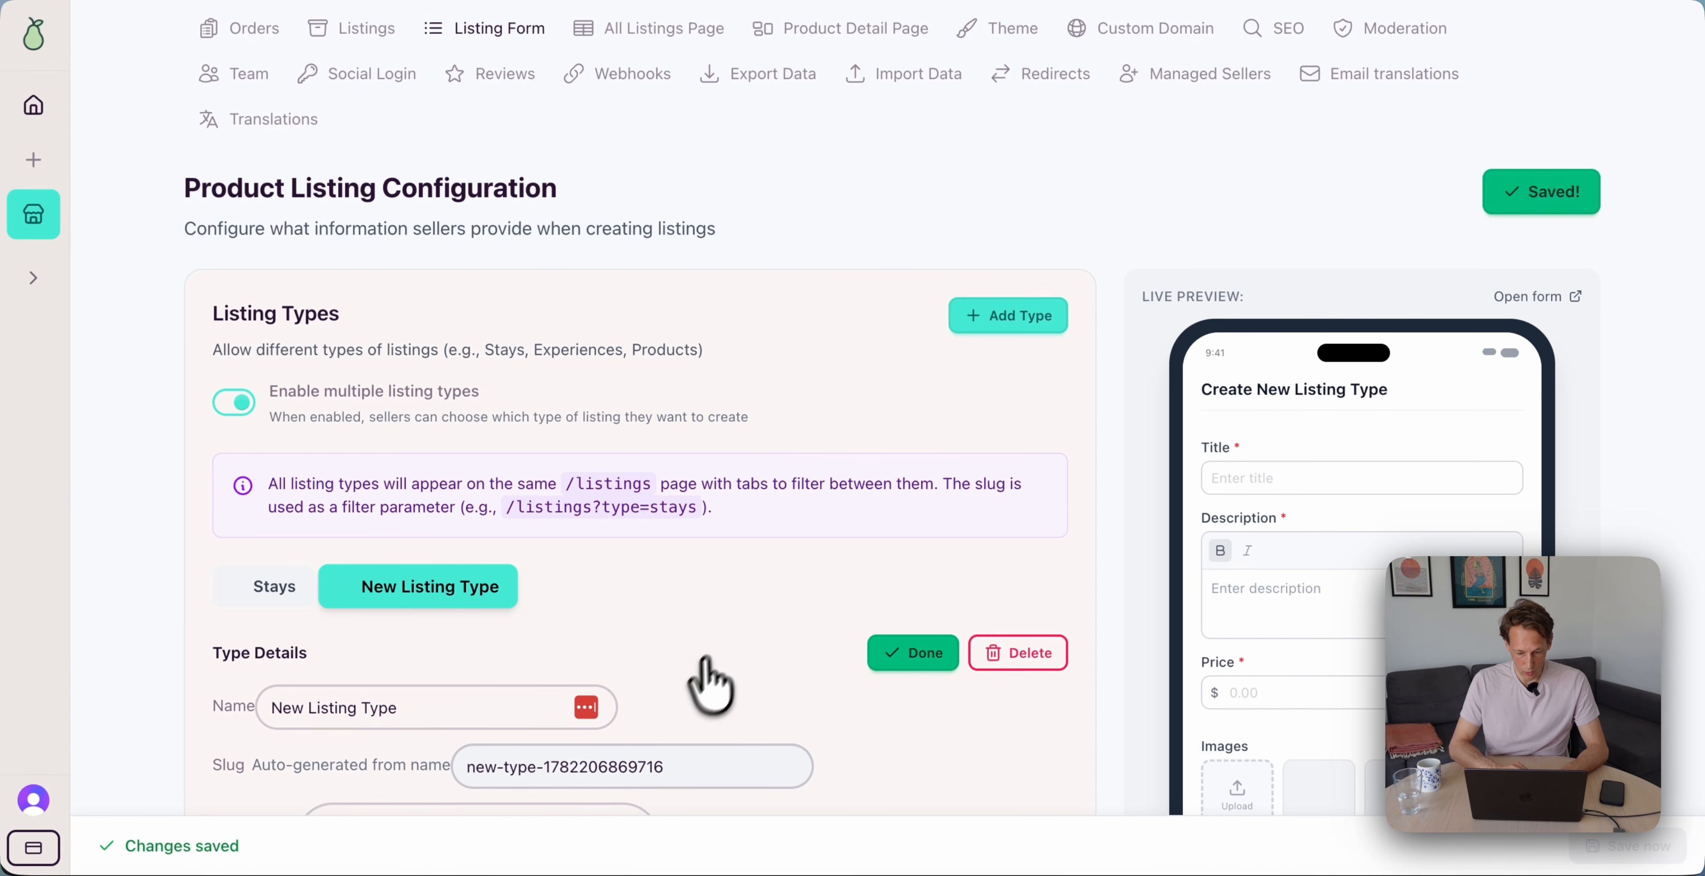
pyautogui.click(487, 718)
pyautogui.write('Experiences')
pyautogui.press('Return')
pyautogui.scroll(-2, 450, 662)
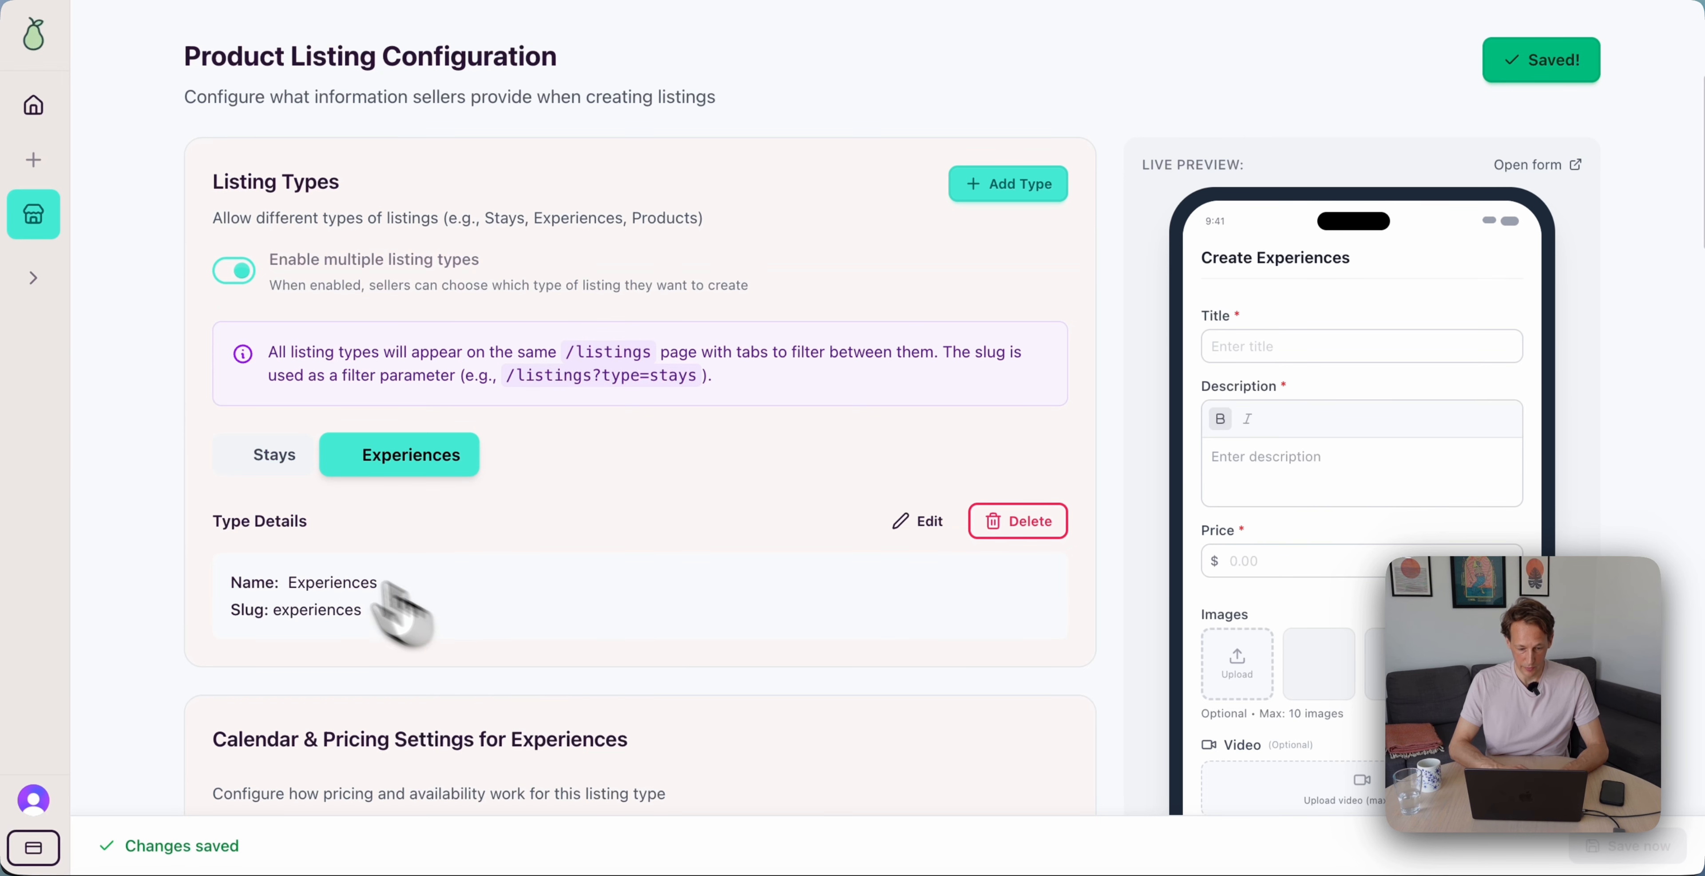
pyautogui.click(301, 454)
pyautogui.click(371, 454)
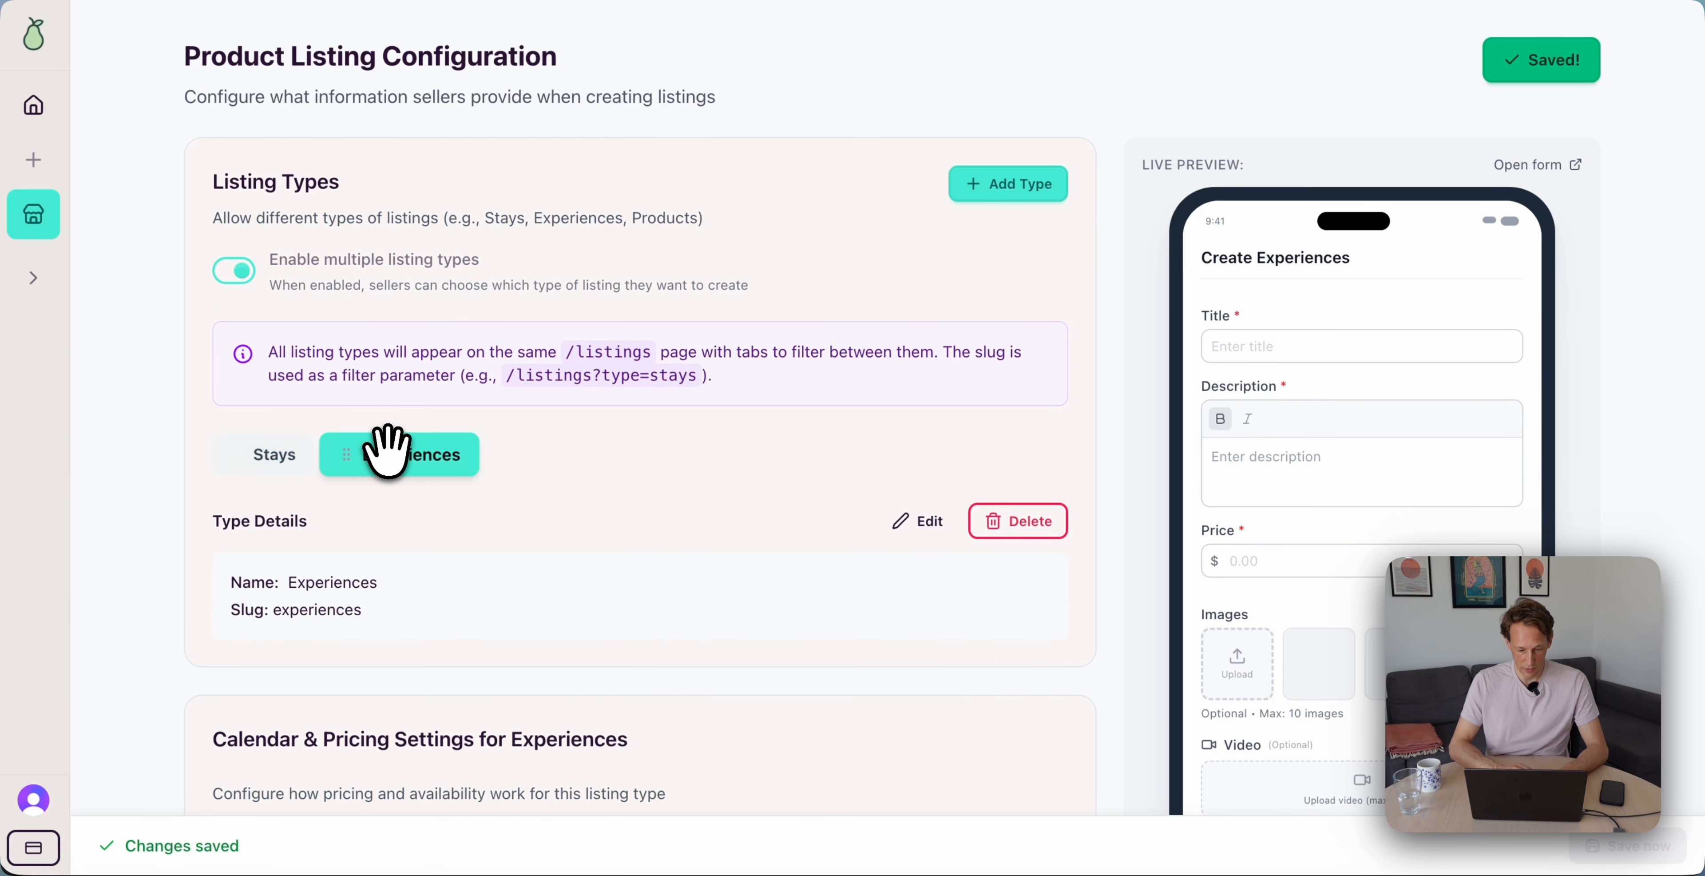
pyautogui.click(305, 454)
pyautogui.scroll(-5, 291, 186)
# Give Stays Per Night pricing and a Date Range calendar
pyautogui.click(430, 580)
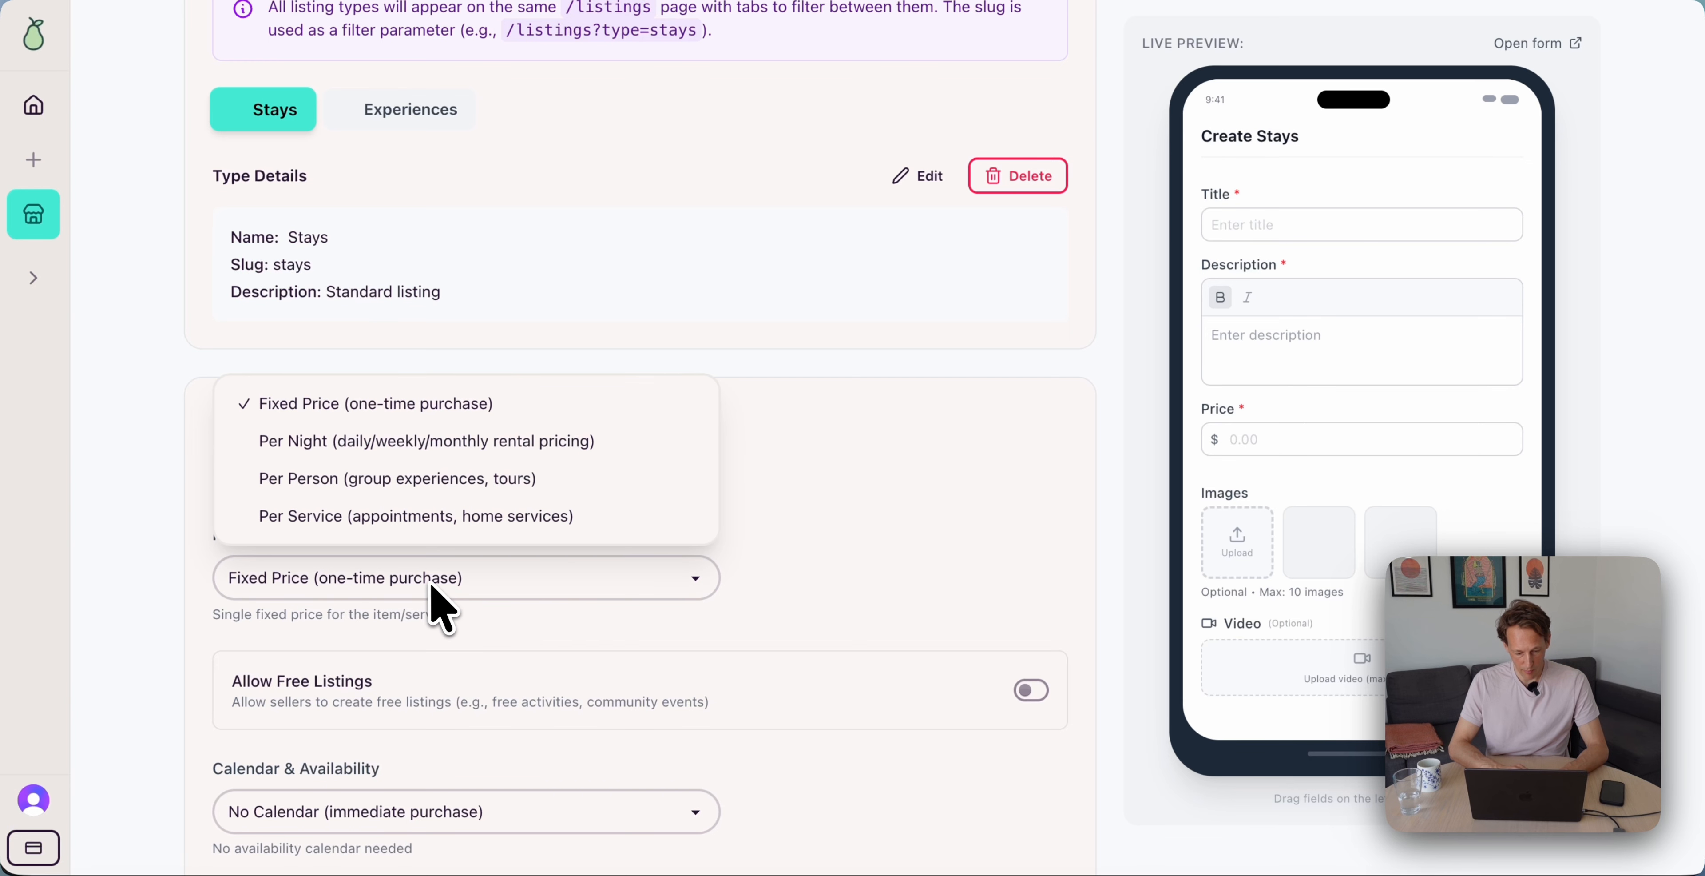
pyautogui.click(573, 442)
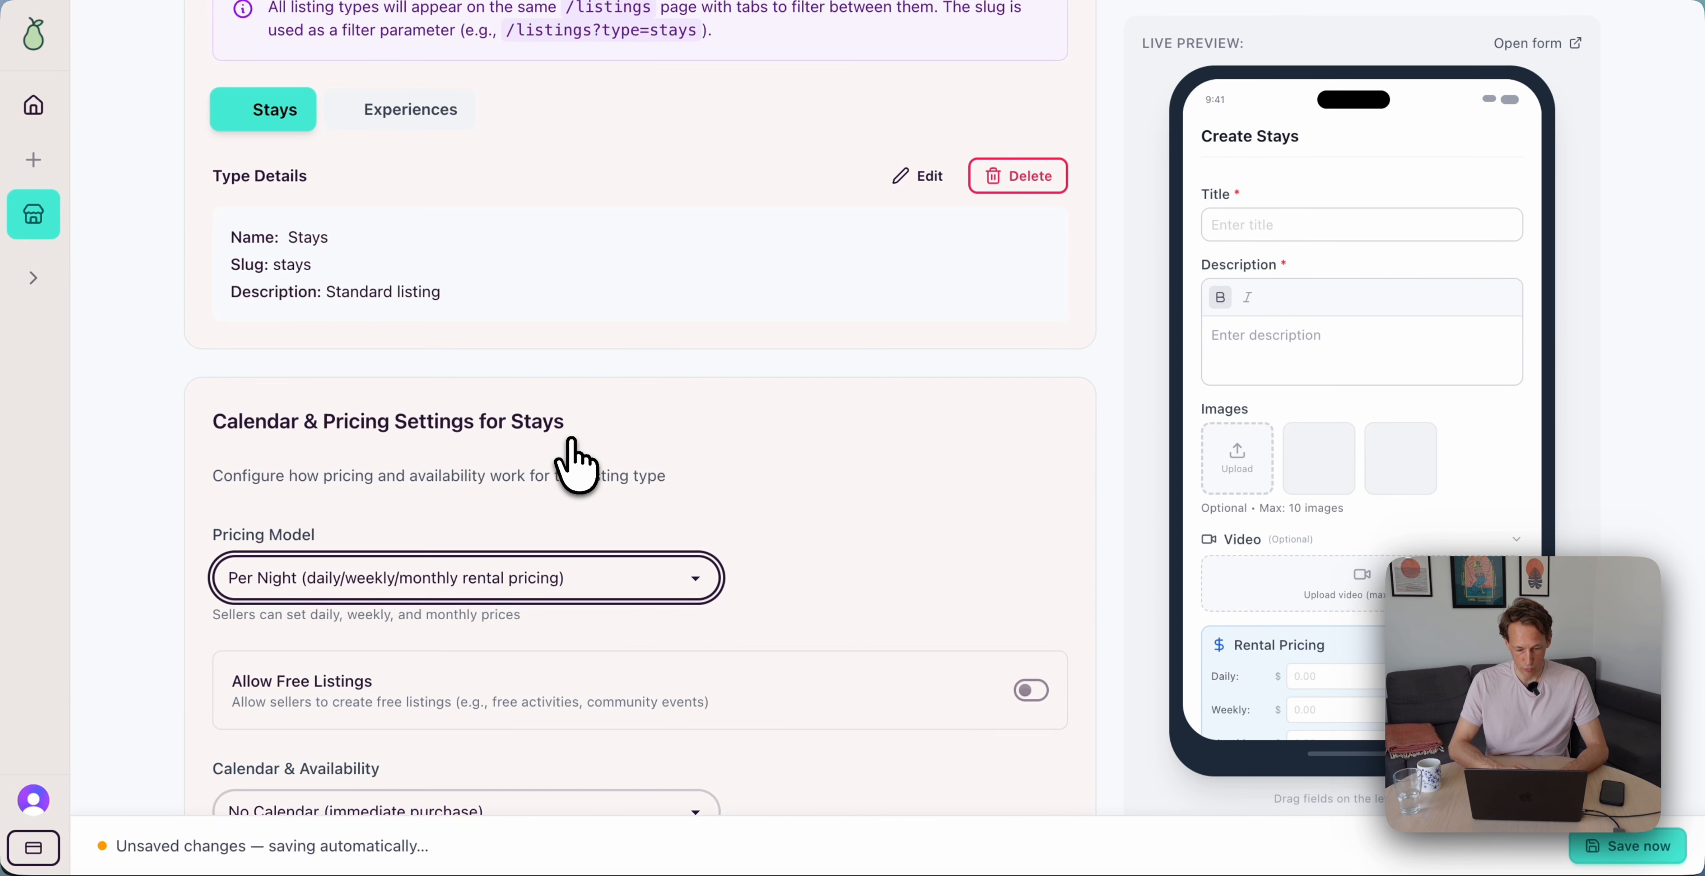
pyautogui.scroll(-4, 571, 464)
pyautogui.click(546, 589)
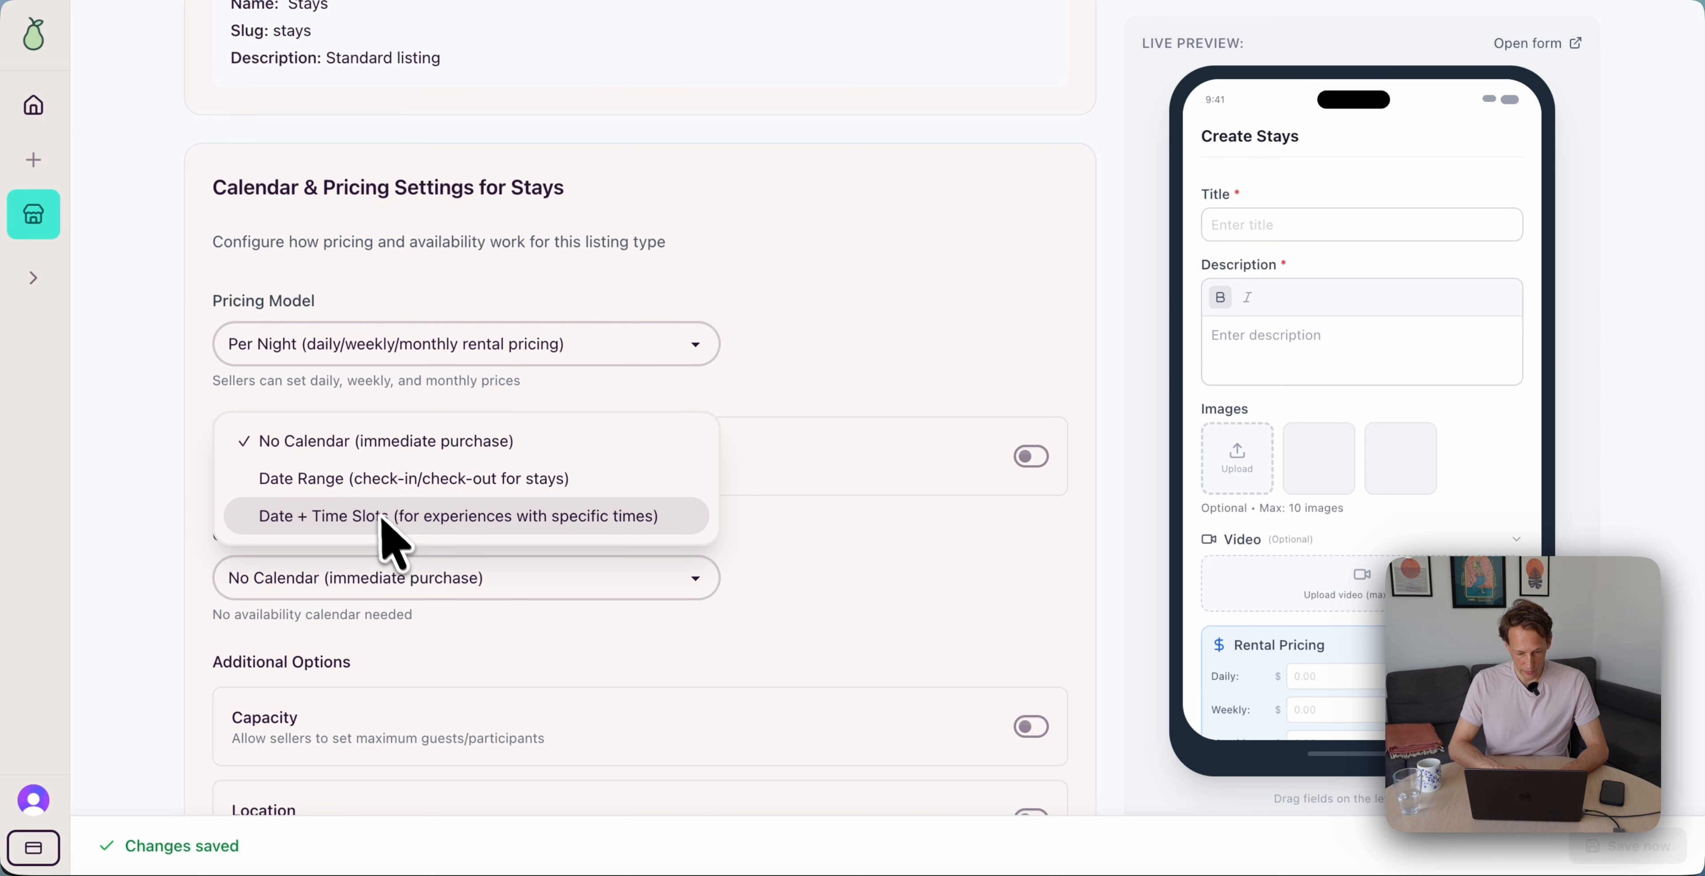
pyautogui.click(472, 503)
pyautogui.scroll(8, 688, 530)
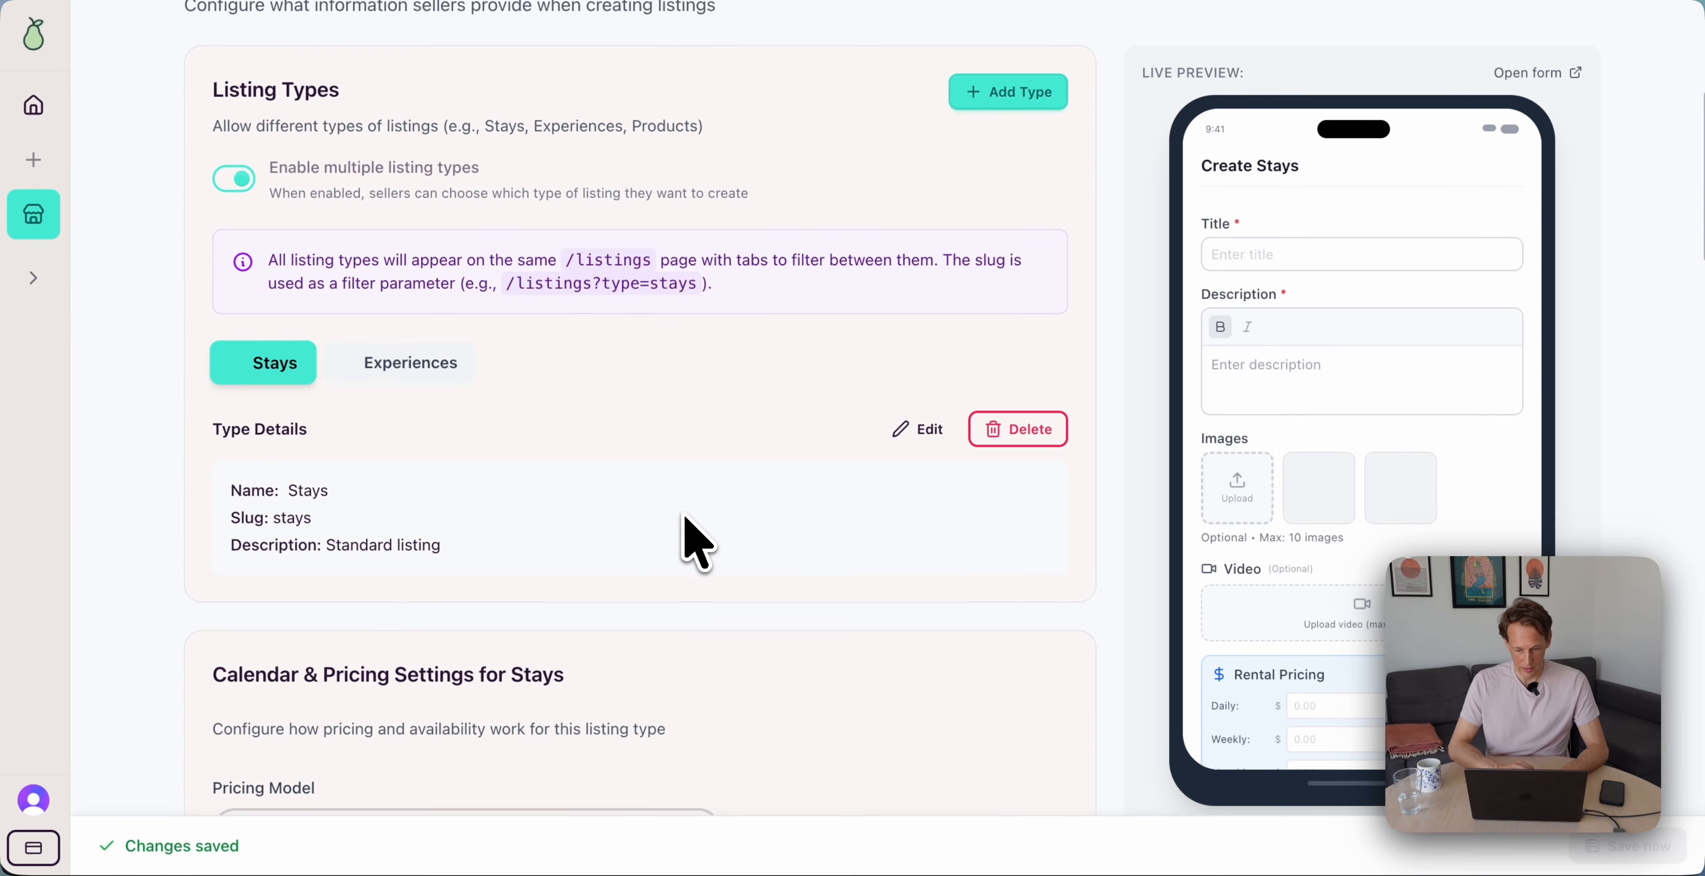
# Give Experiences Per Person pricing and Date + Time Slots availability
pyautogui.click(414, 359)
pyautogui.scroll(-8, 426, 351)
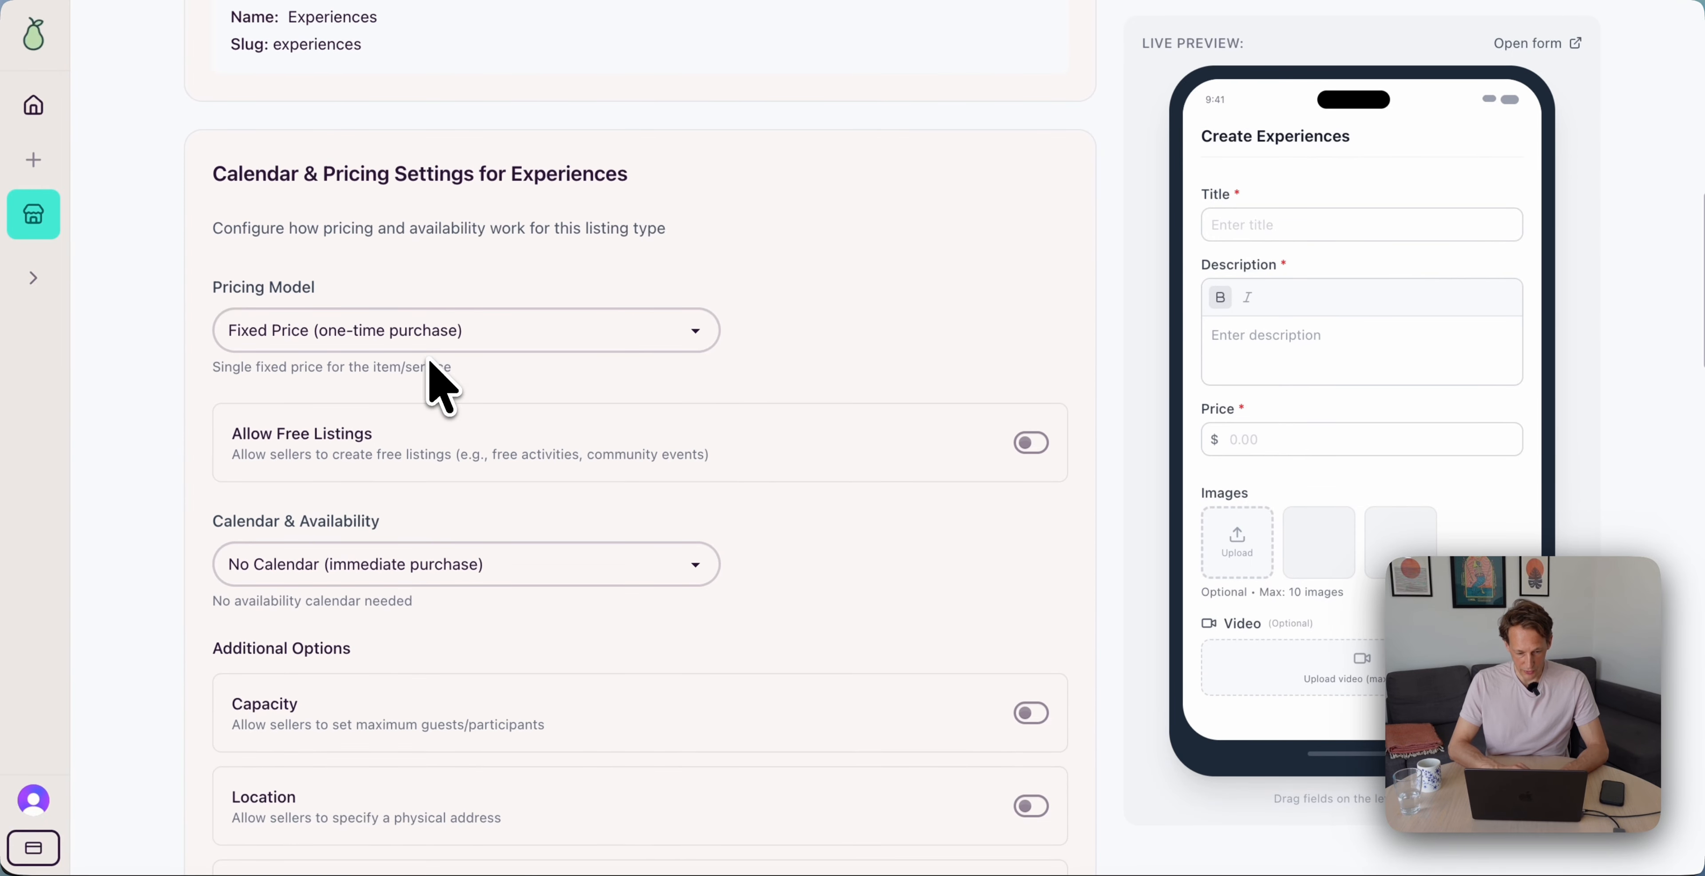
pyautogui.click(530, 332)
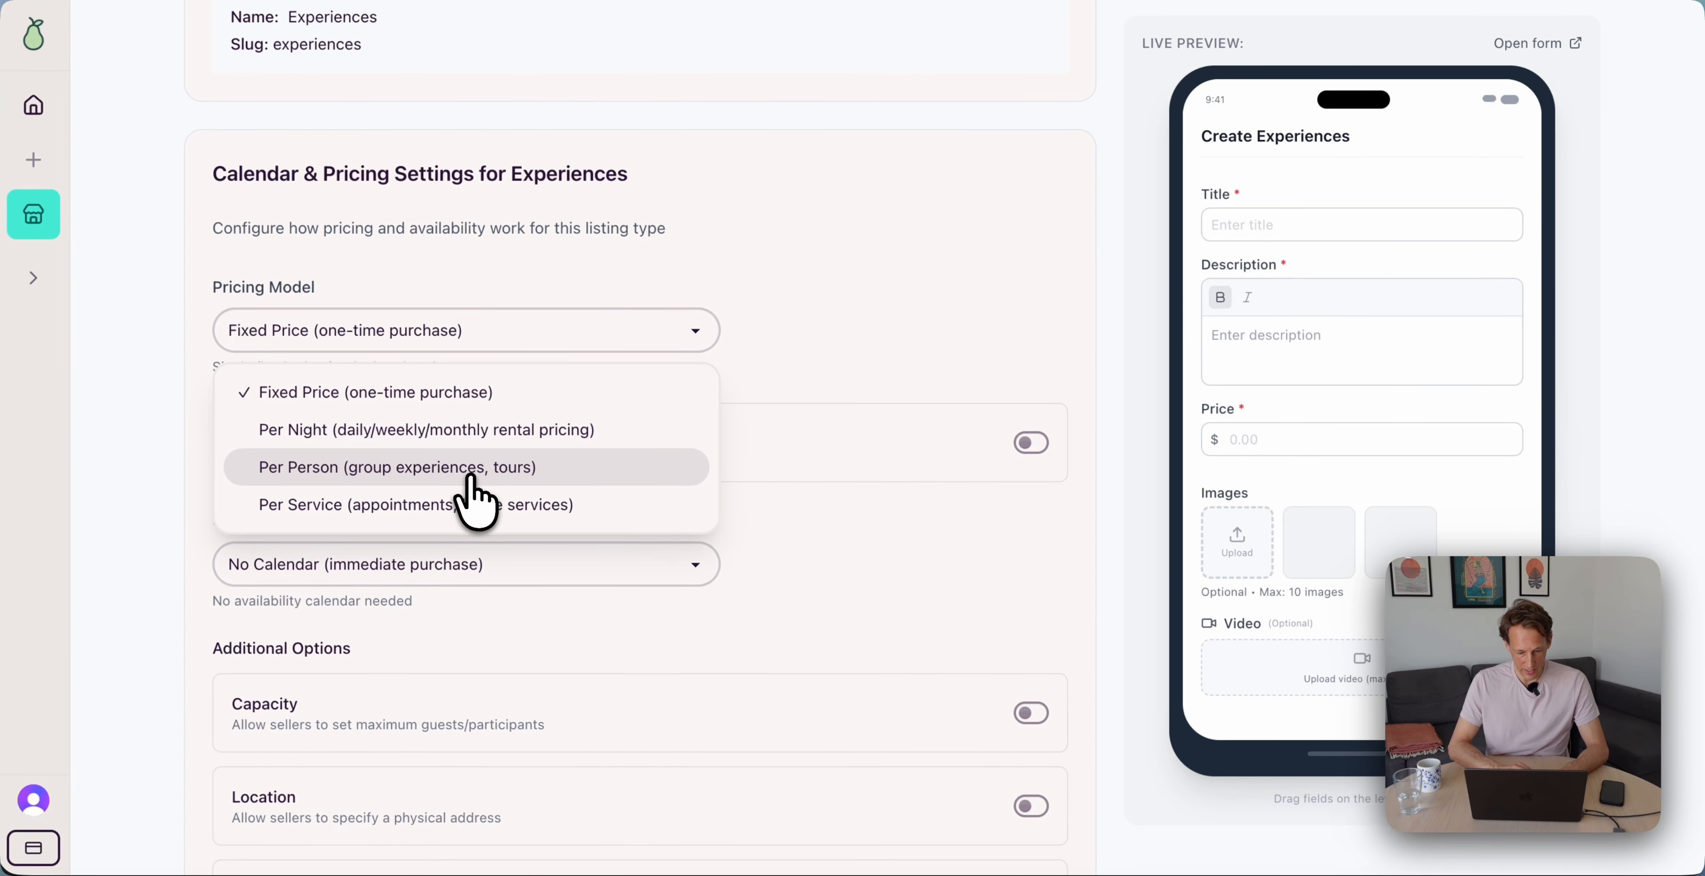
pyautogui.click(498, 470)
pyautogui.scroll(-2, 596, 487)
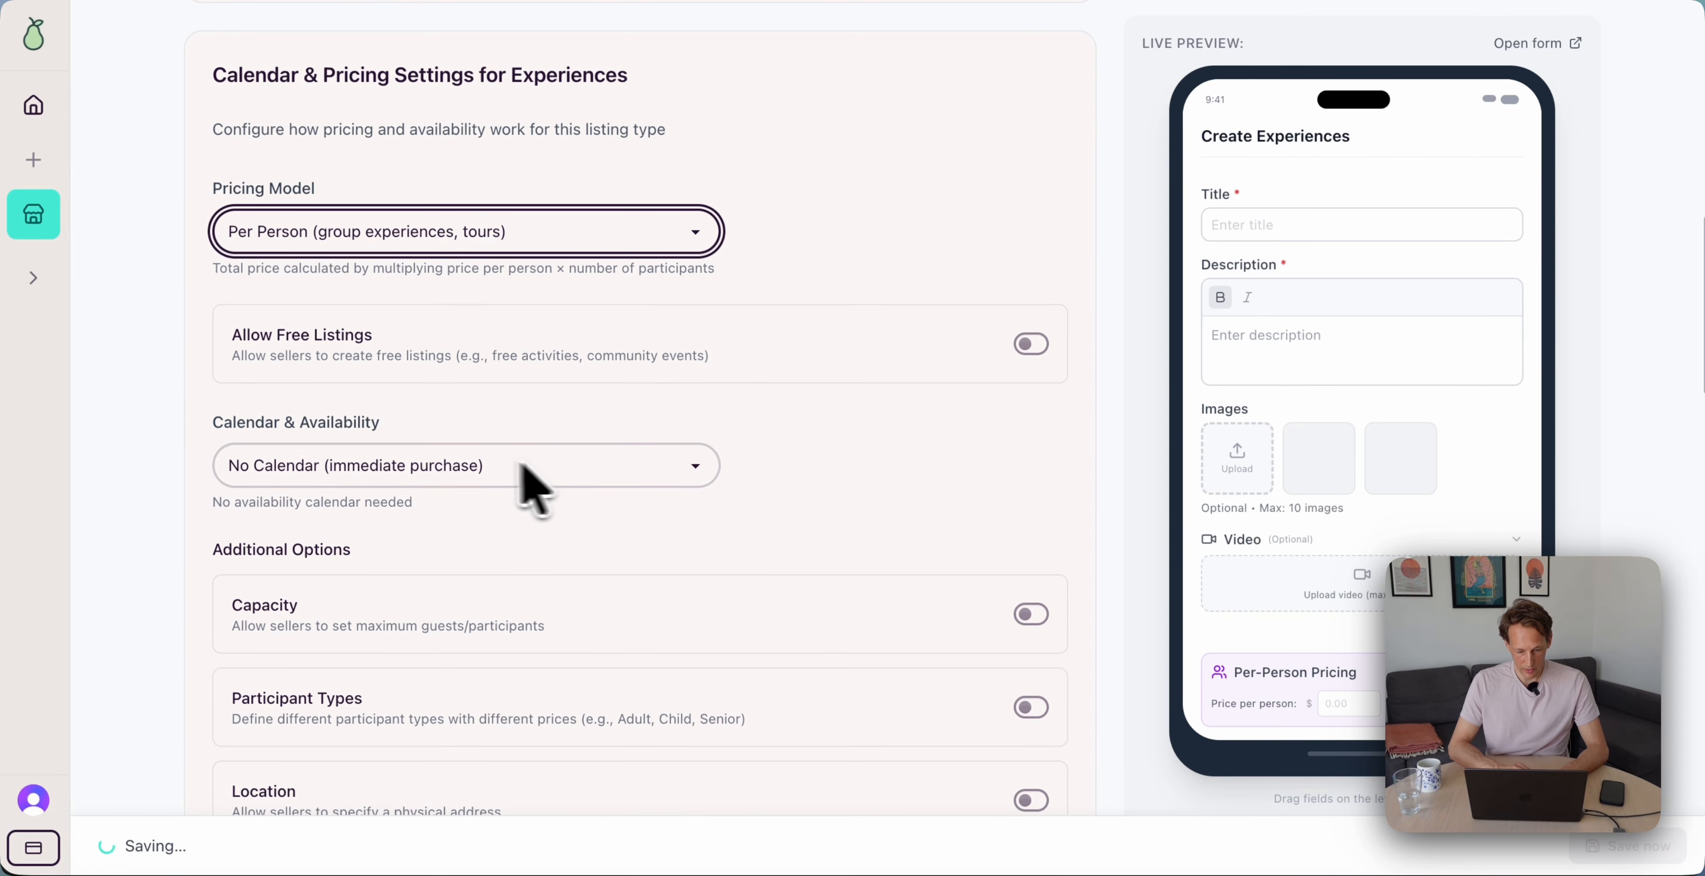
pyautogui.click(480, 463)
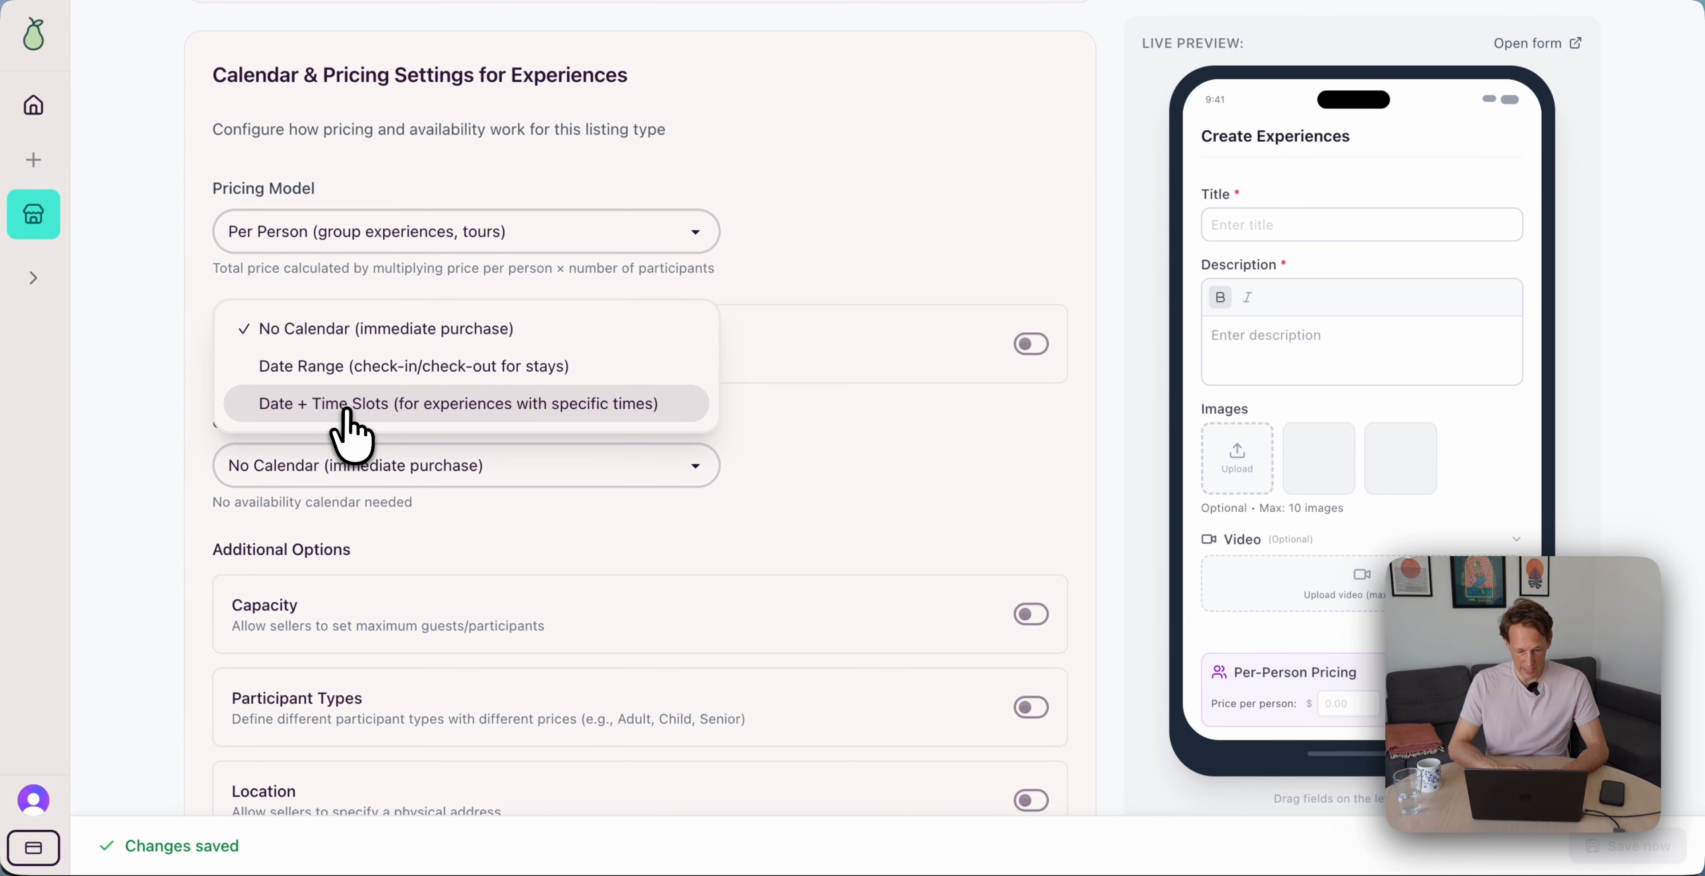
pyautogui.click(439, 405)
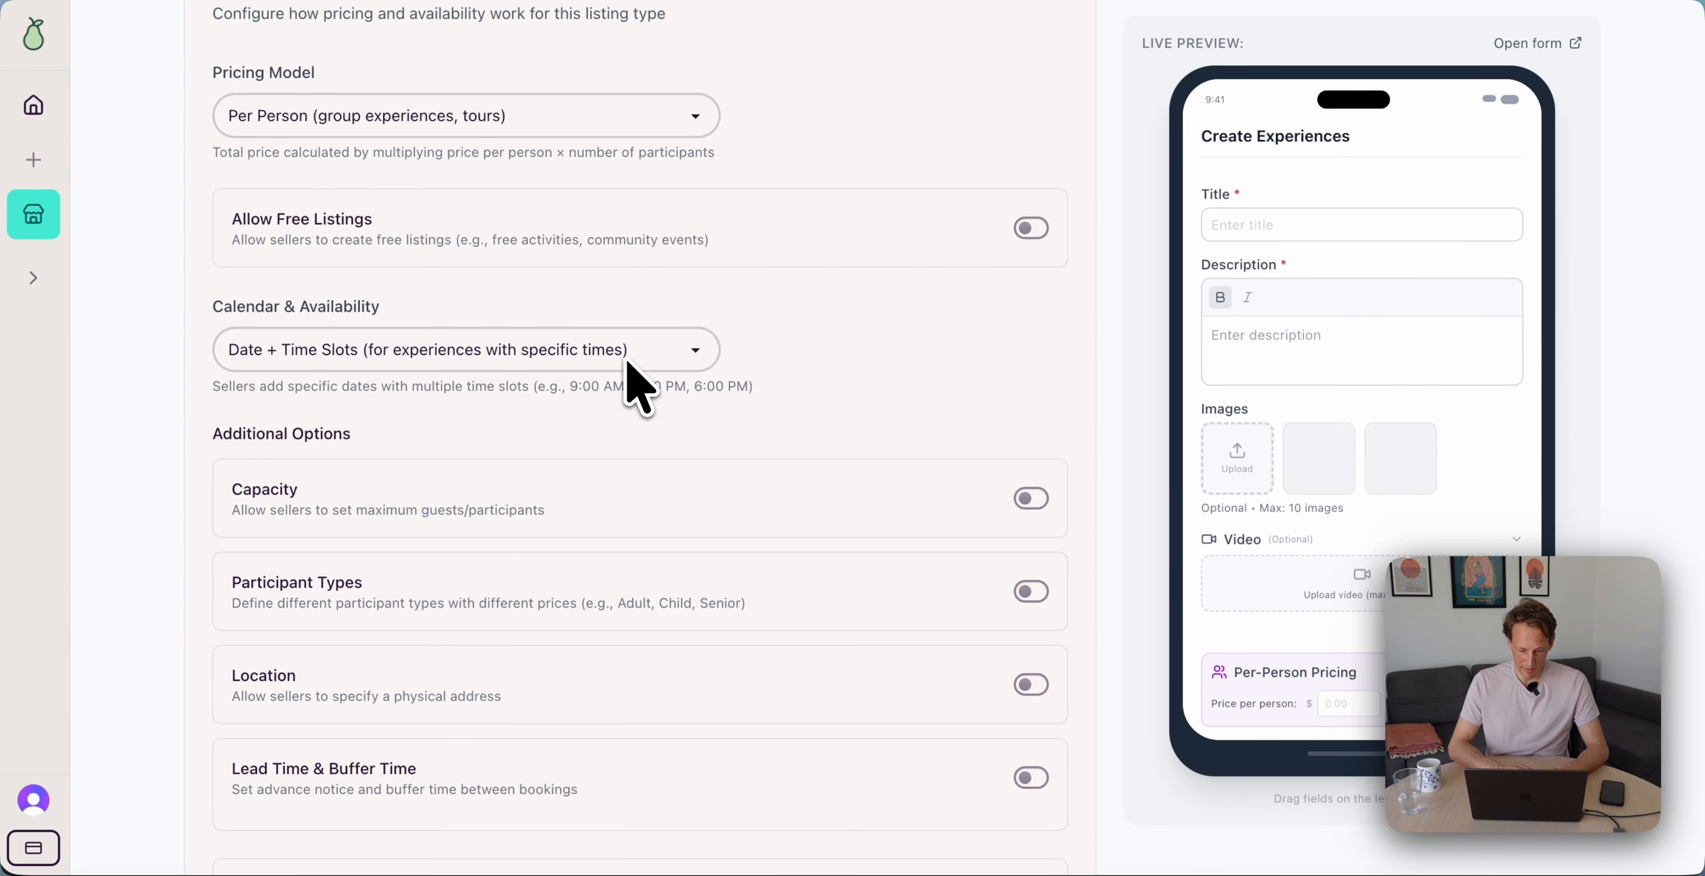
# Turn on iCal Calendar Sync for Stays
pyautogui.scroll(-10, 637, 437)
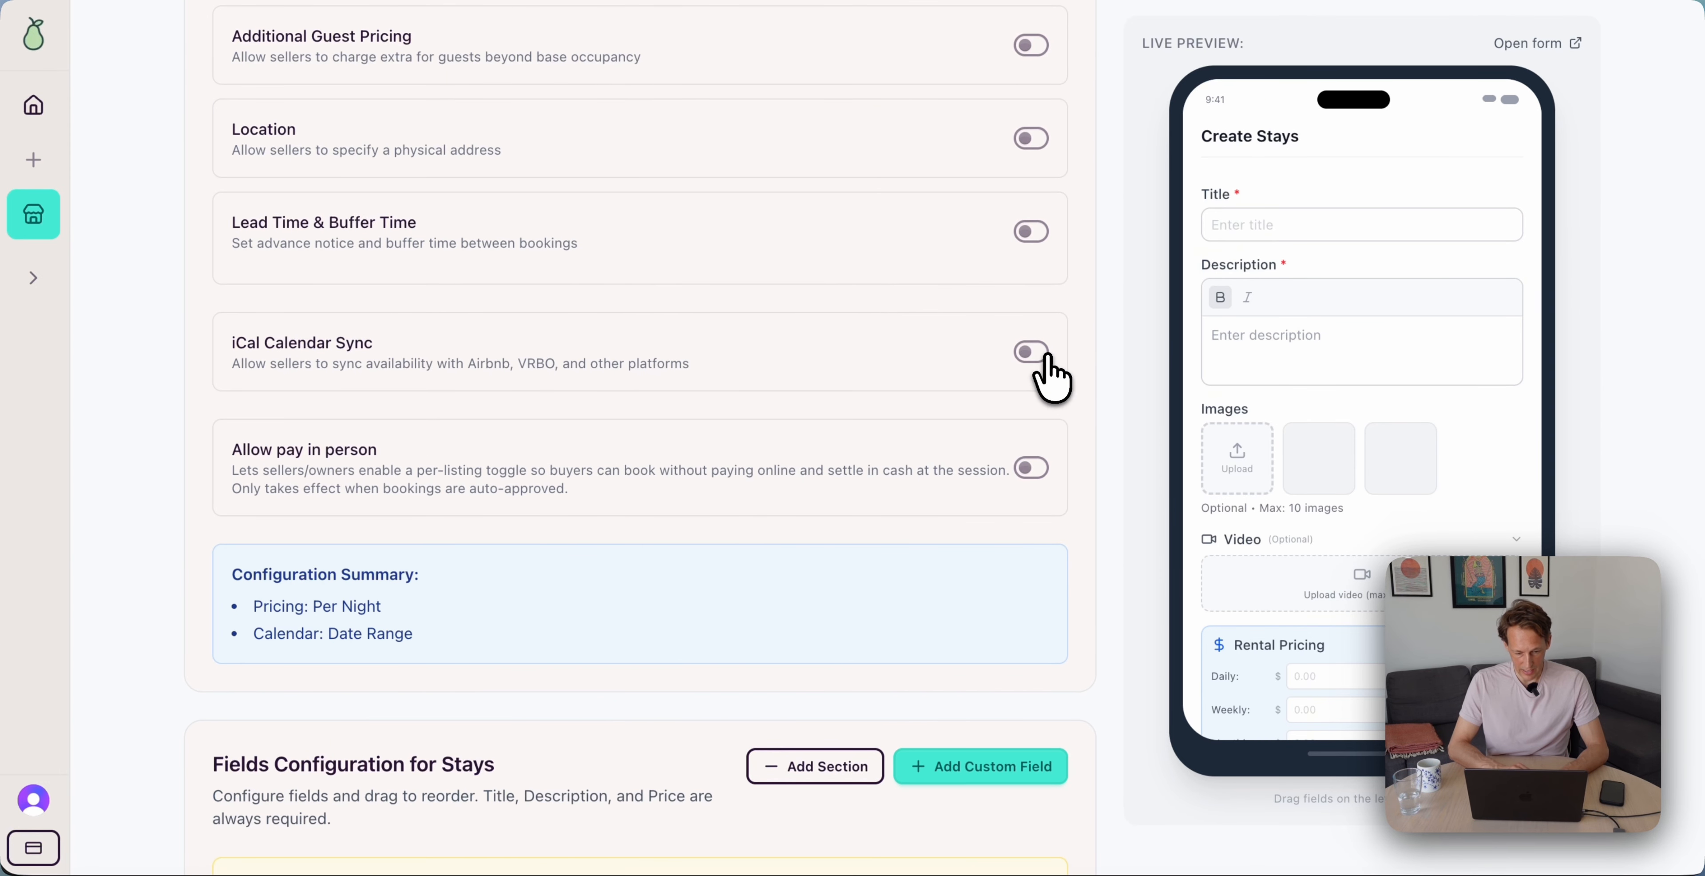
pyautogui.click(1031, 351)
pyautogui.scroll(-6, 844, 396)
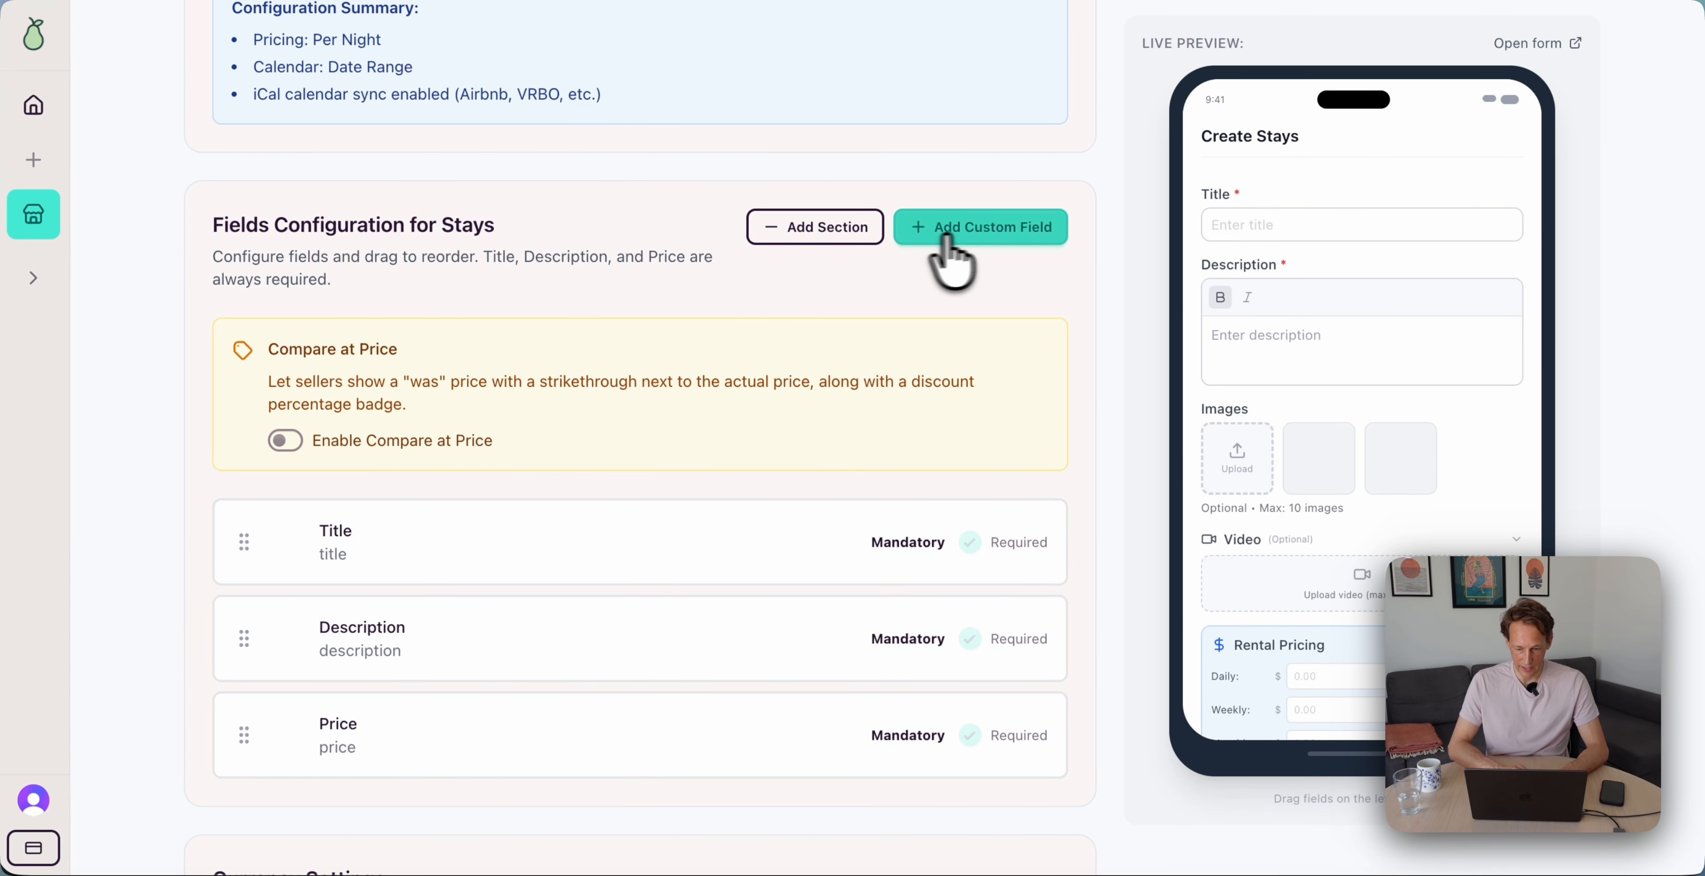
# Add a custom field to the Stays form, naming and labelling it 'Property Type'
pyautogui.click(1001, 232)
pyautogui.doubleClick(466, 283)
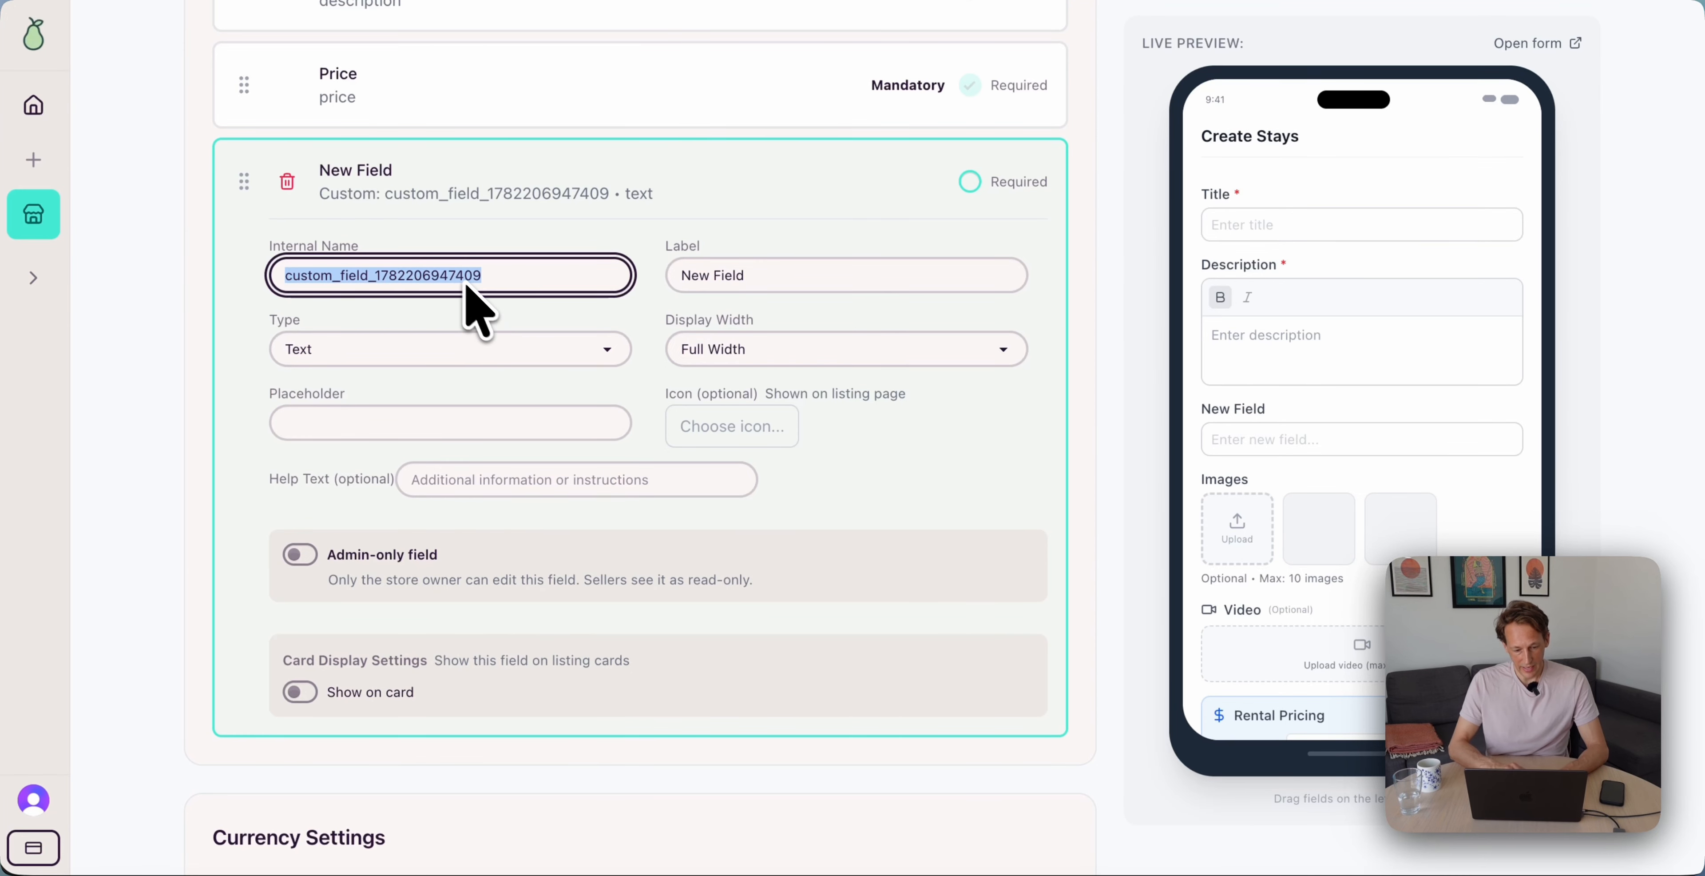
pyautogui.write('Property Type')
pyautogui.hotkey('ctrl', 'a')
pyautogui.hotkey('ctrl', 'c')
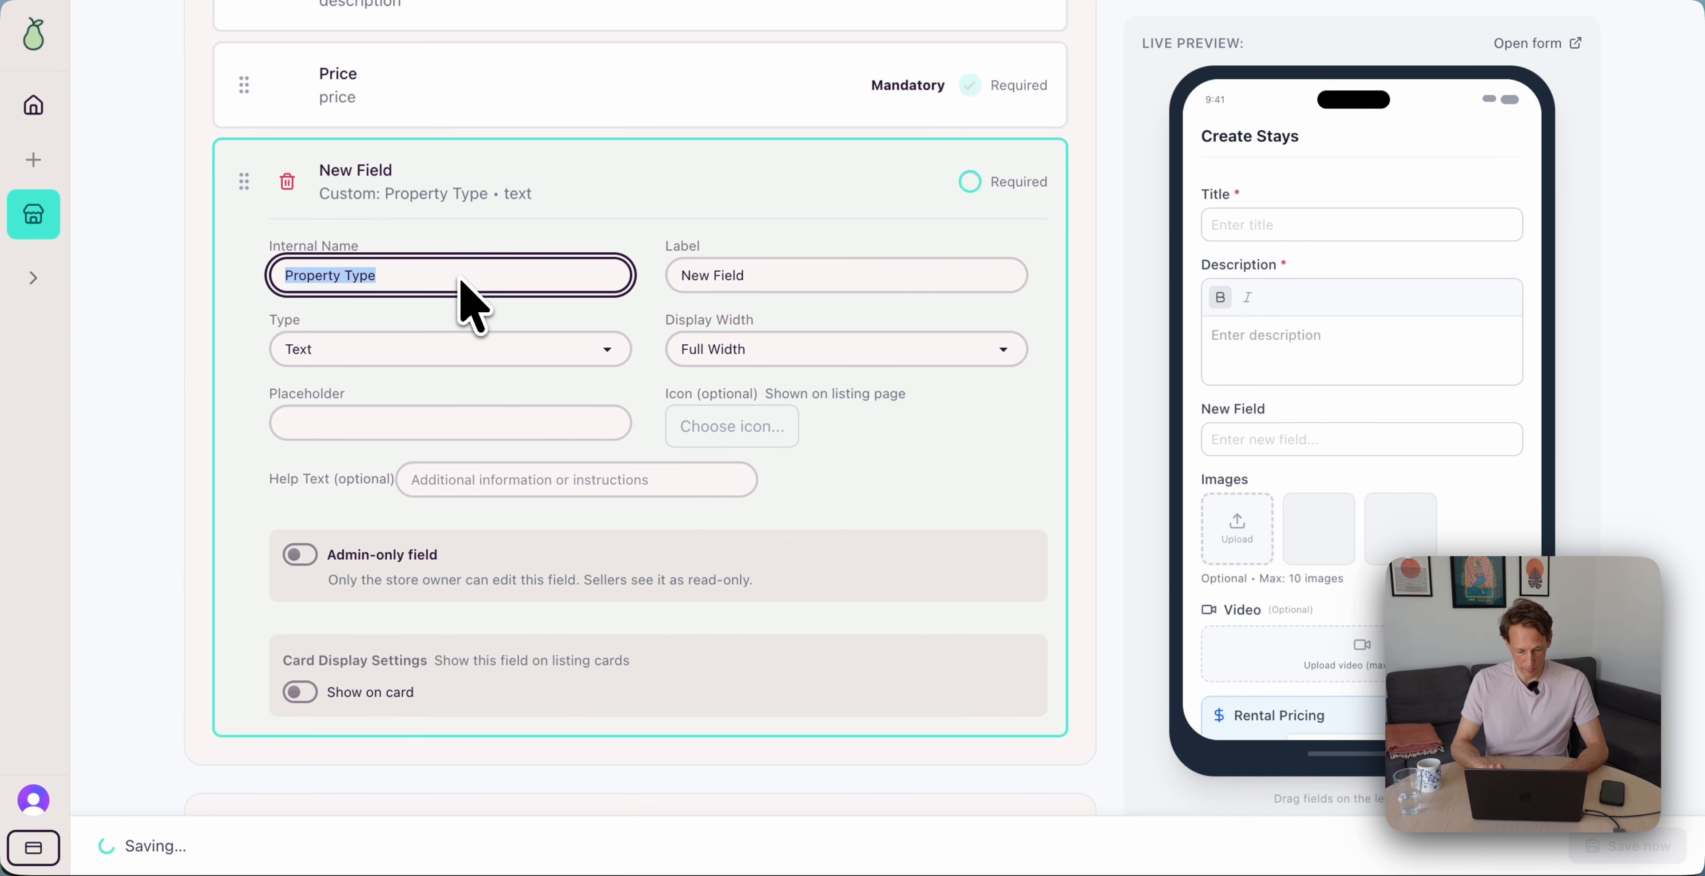
pyautogui.click(761, 277)
pyautogui.hotkey('ctrl', 'a')
pyautogui.hotkey('ctrl', 'v')
# Make Property Type a Select field with options Villa, Estate, Chalet, Manor, Penthouse
pyautogui.click(457, 352)
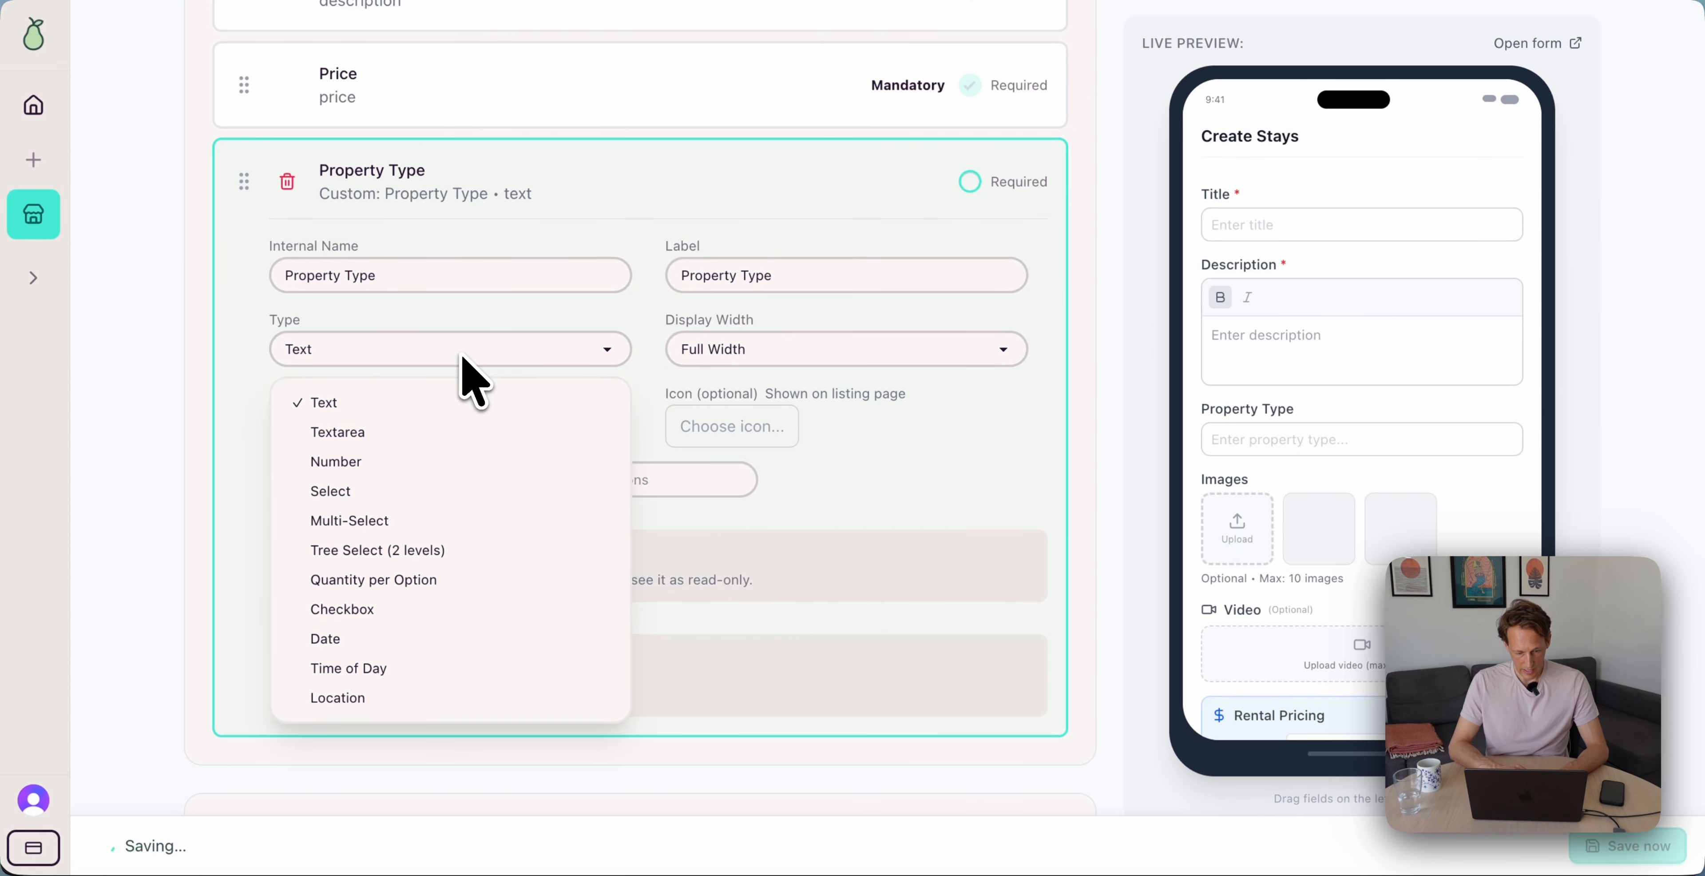
pyautogui.click(462, 491)
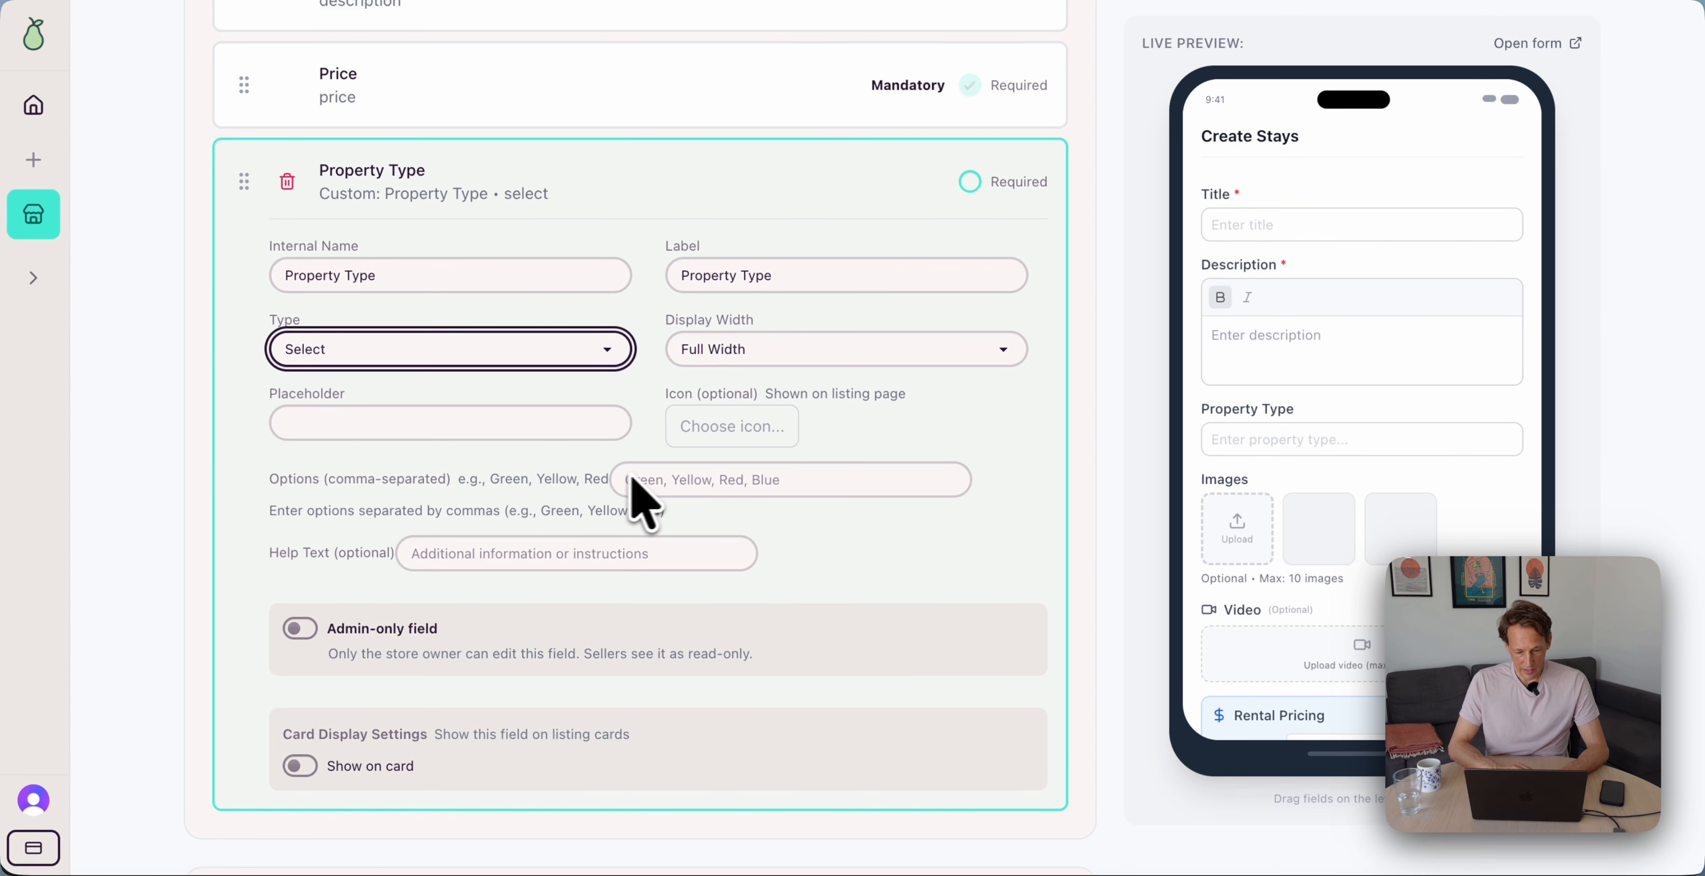
pyautogui.click(700, 478)
pyautogui.write('Villa · Estate · Chalet · Manor · Penthouse')
pyautogui.hotkey('alt', 'Left')
pyautogui.hotkey('alt', 'Left')
pyautogui.hotkey('alt', 'Left')
pyautogui.hotkey('alt', 'Left')
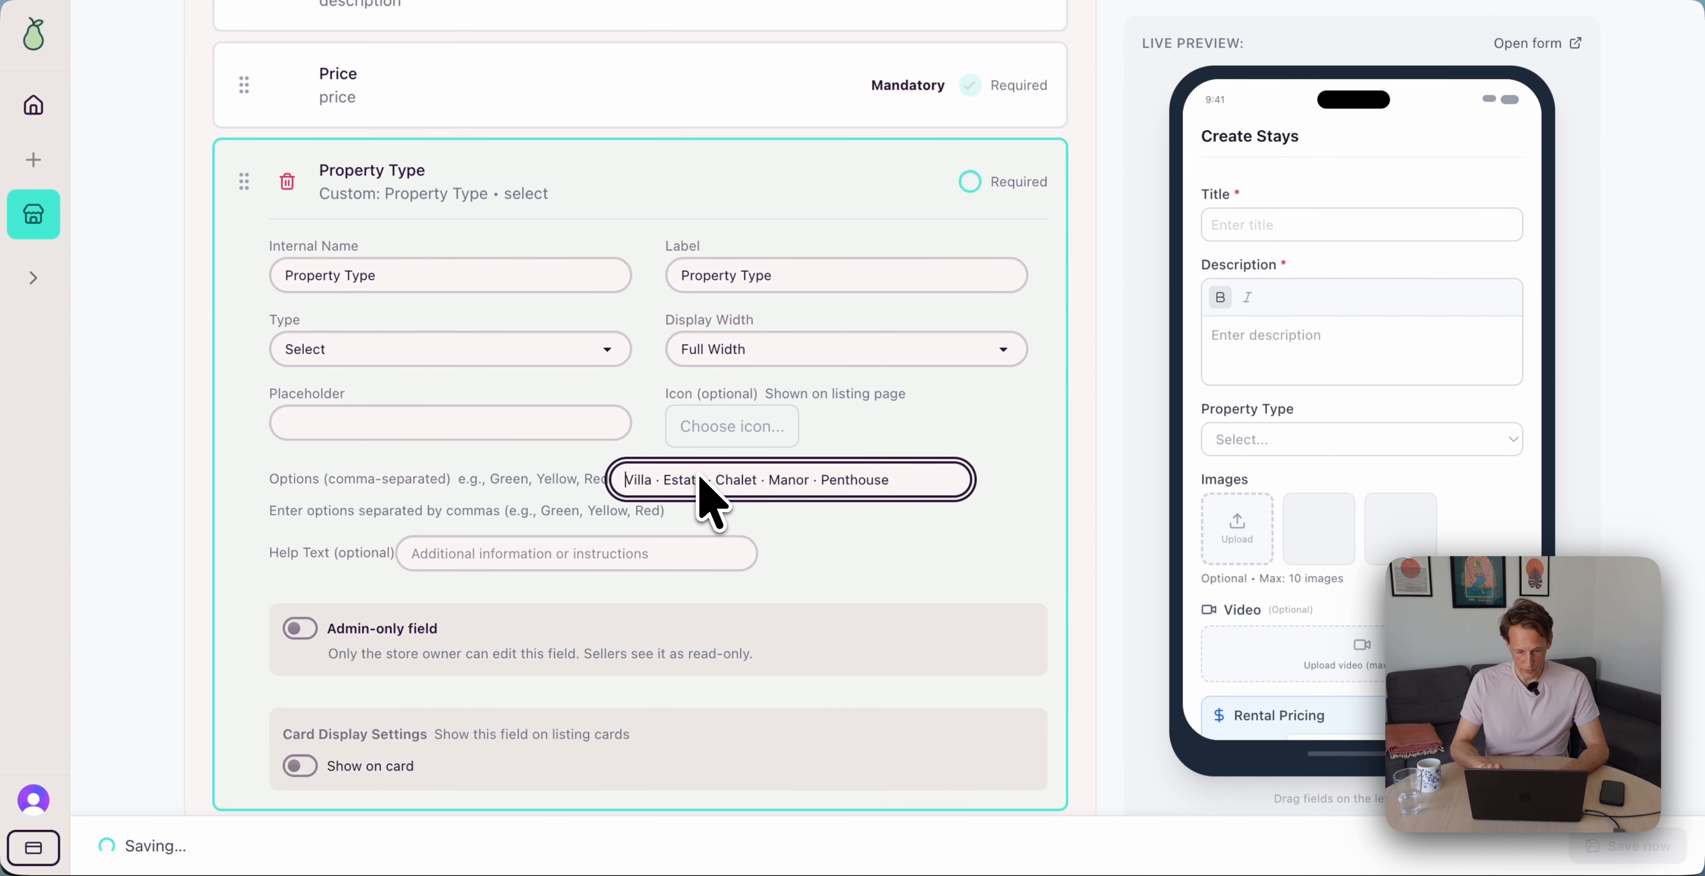
pyautogui.press('BackSpace')
pyautogui.press('BackSpace')
pyautogui.press('BackSpace')
pyautogui.write(',')
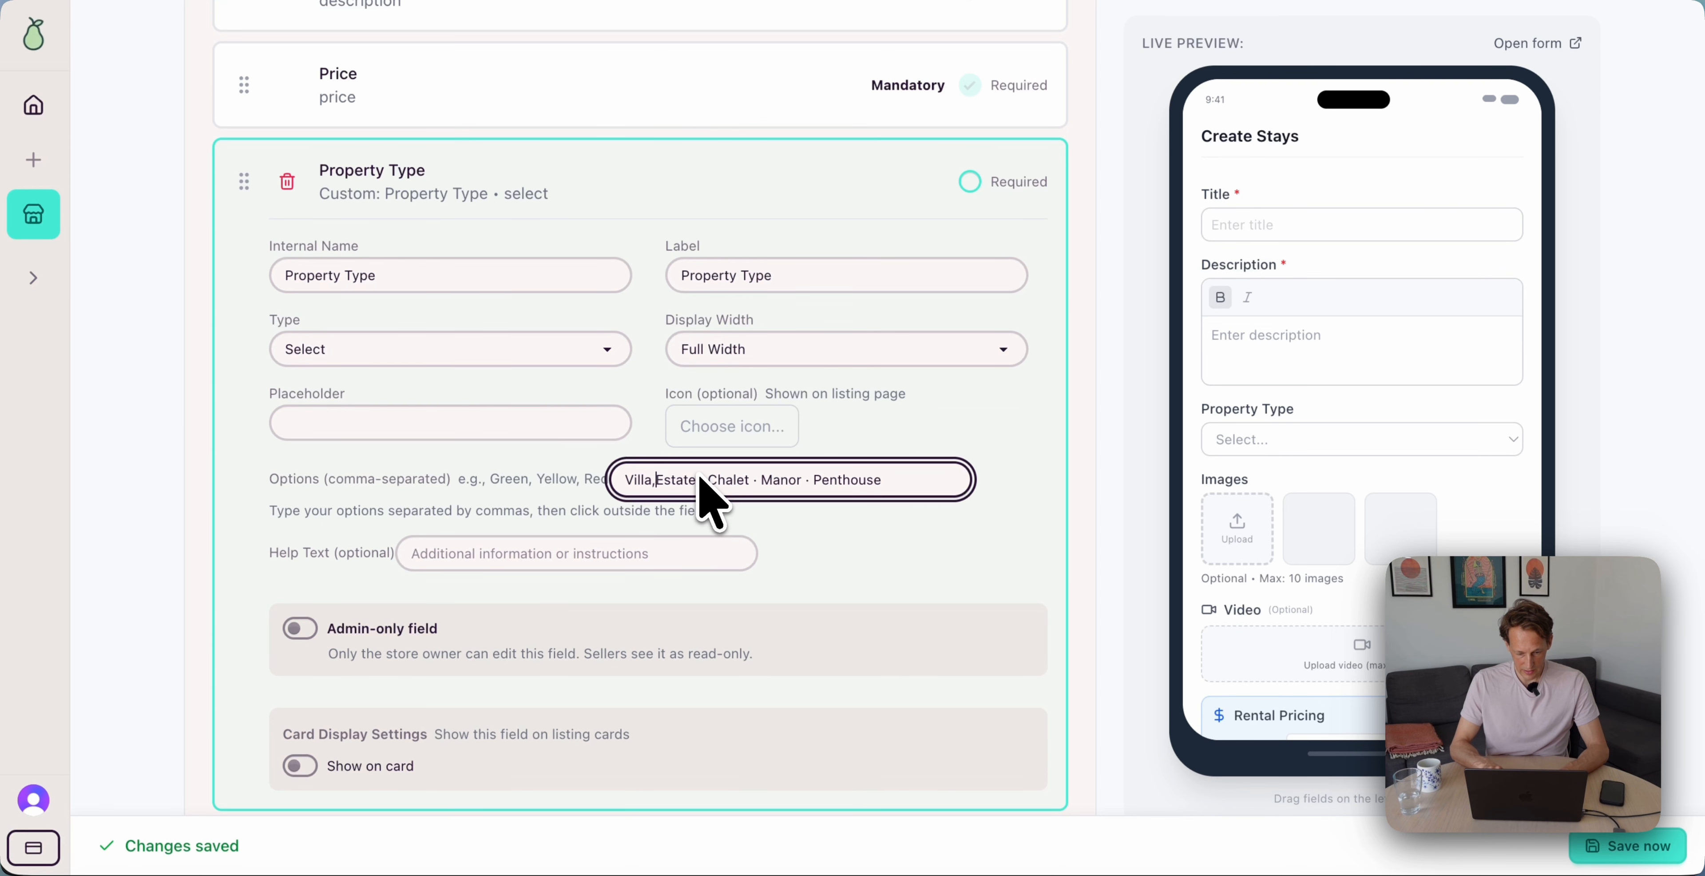
pyautogui.hotkey('alt', 'Right')
pyautogui.press('Right')
pyautogui.press('Right')
pyautogui.press('Right')
pyautogui.press('BackSpace')
pyautogui.press('BackSpace')
pyautogui.press('BackSpace')
pyautogui.write(',')
pyautogui.hotkey('alt', 'Right')
pyautogui.press('Right')
pyautogui.press('Right')
pyautogui.press('Right')
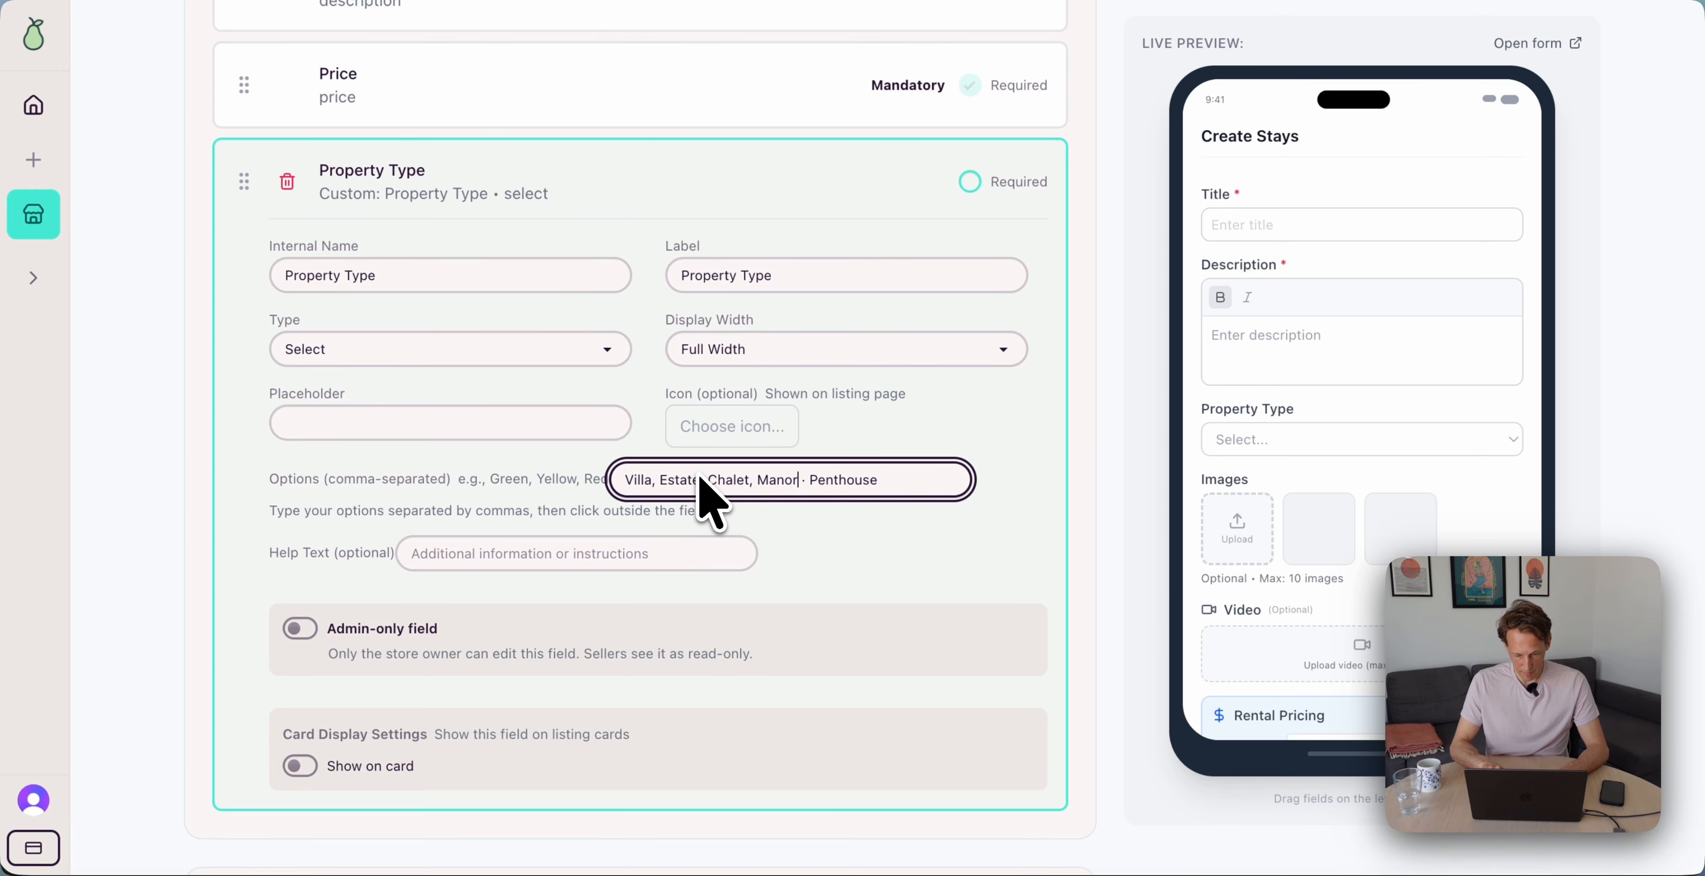
pyautogui.press('BackSpace')
pyautogui.press('BackSpace')
pyautogui.press('BackSpace')
pyautogui.write(',')
pyautogui.click(1059, 474)
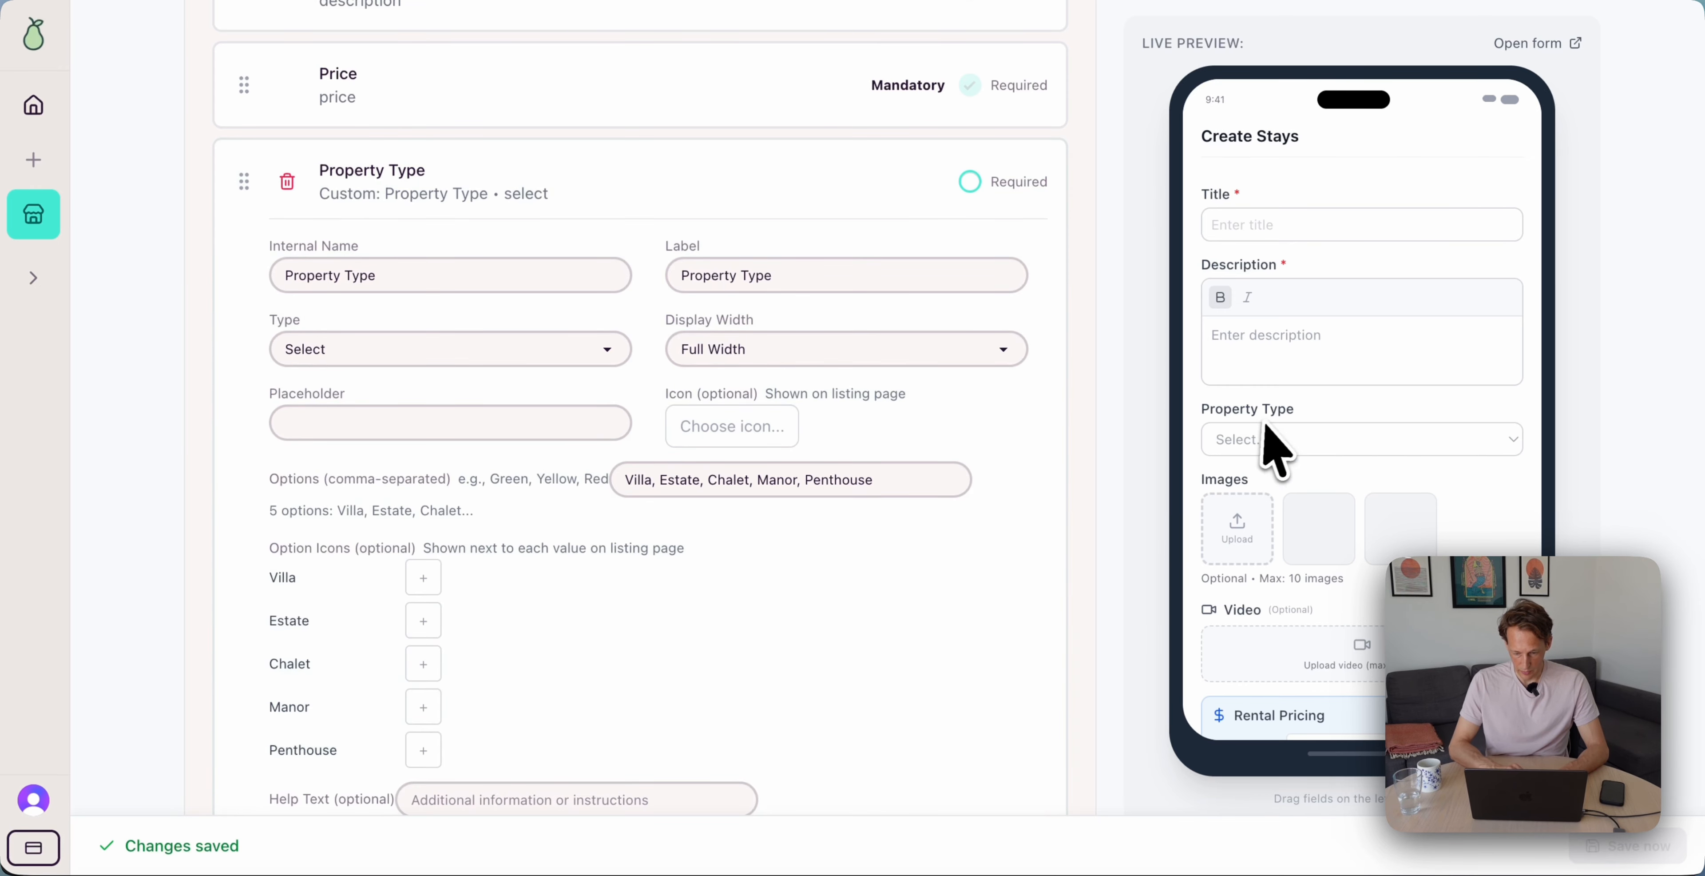
# Give Property Type the 'Select property type' placeholder and mark it required
pyautogui.scroll(-1, 662, 464)
pyautogui.click(397, 410)
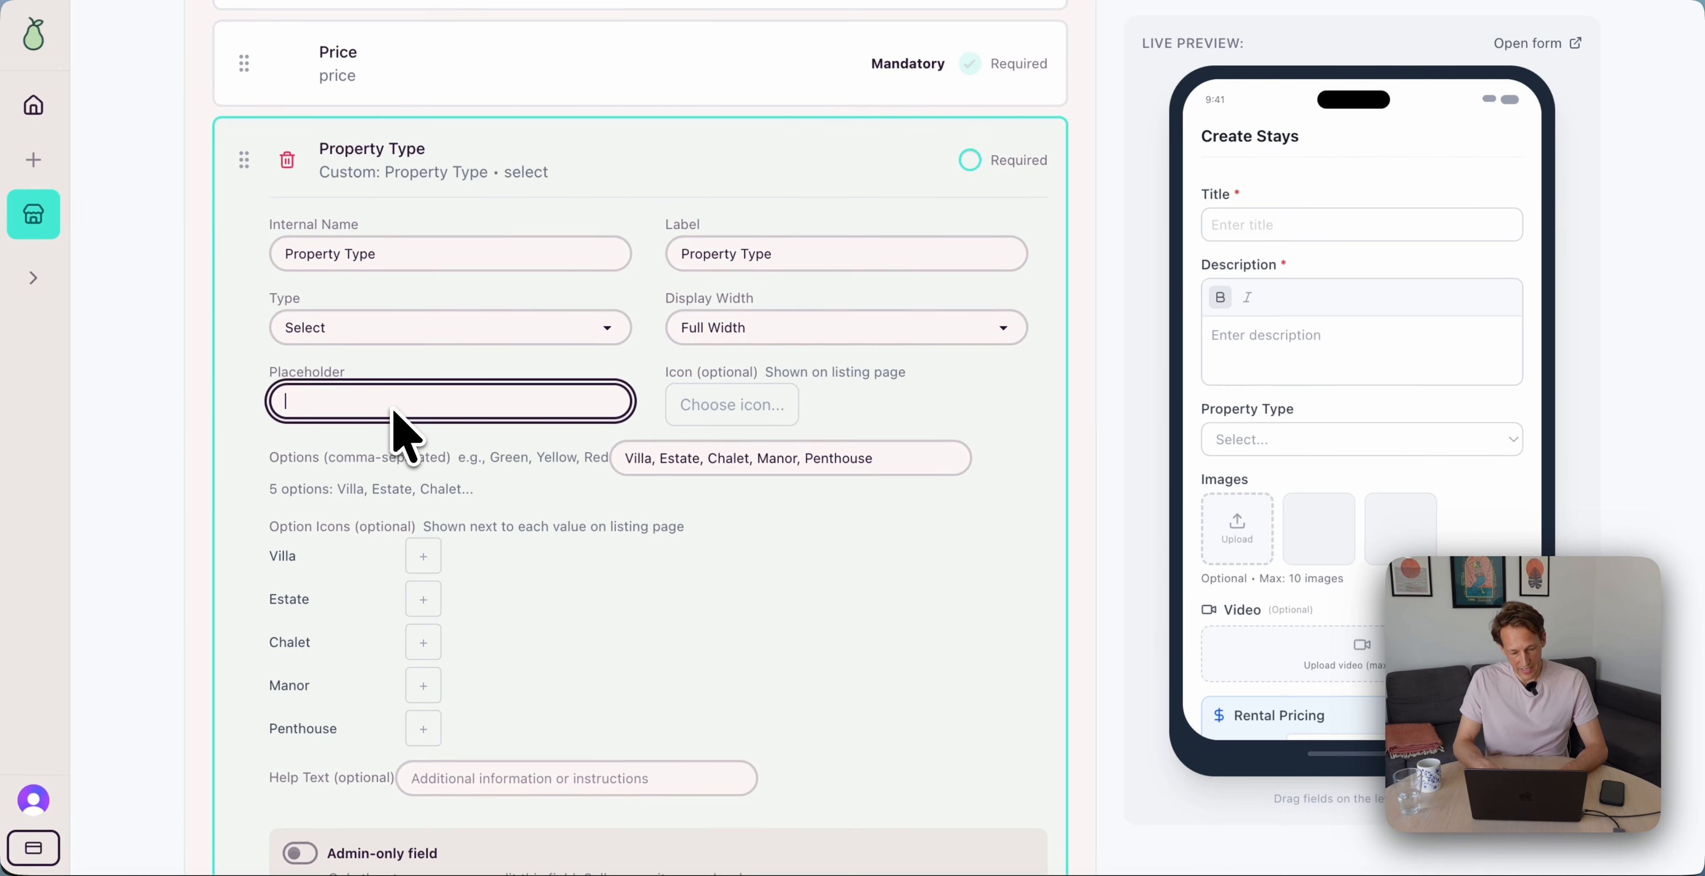
pyautogui.write('Select property type')
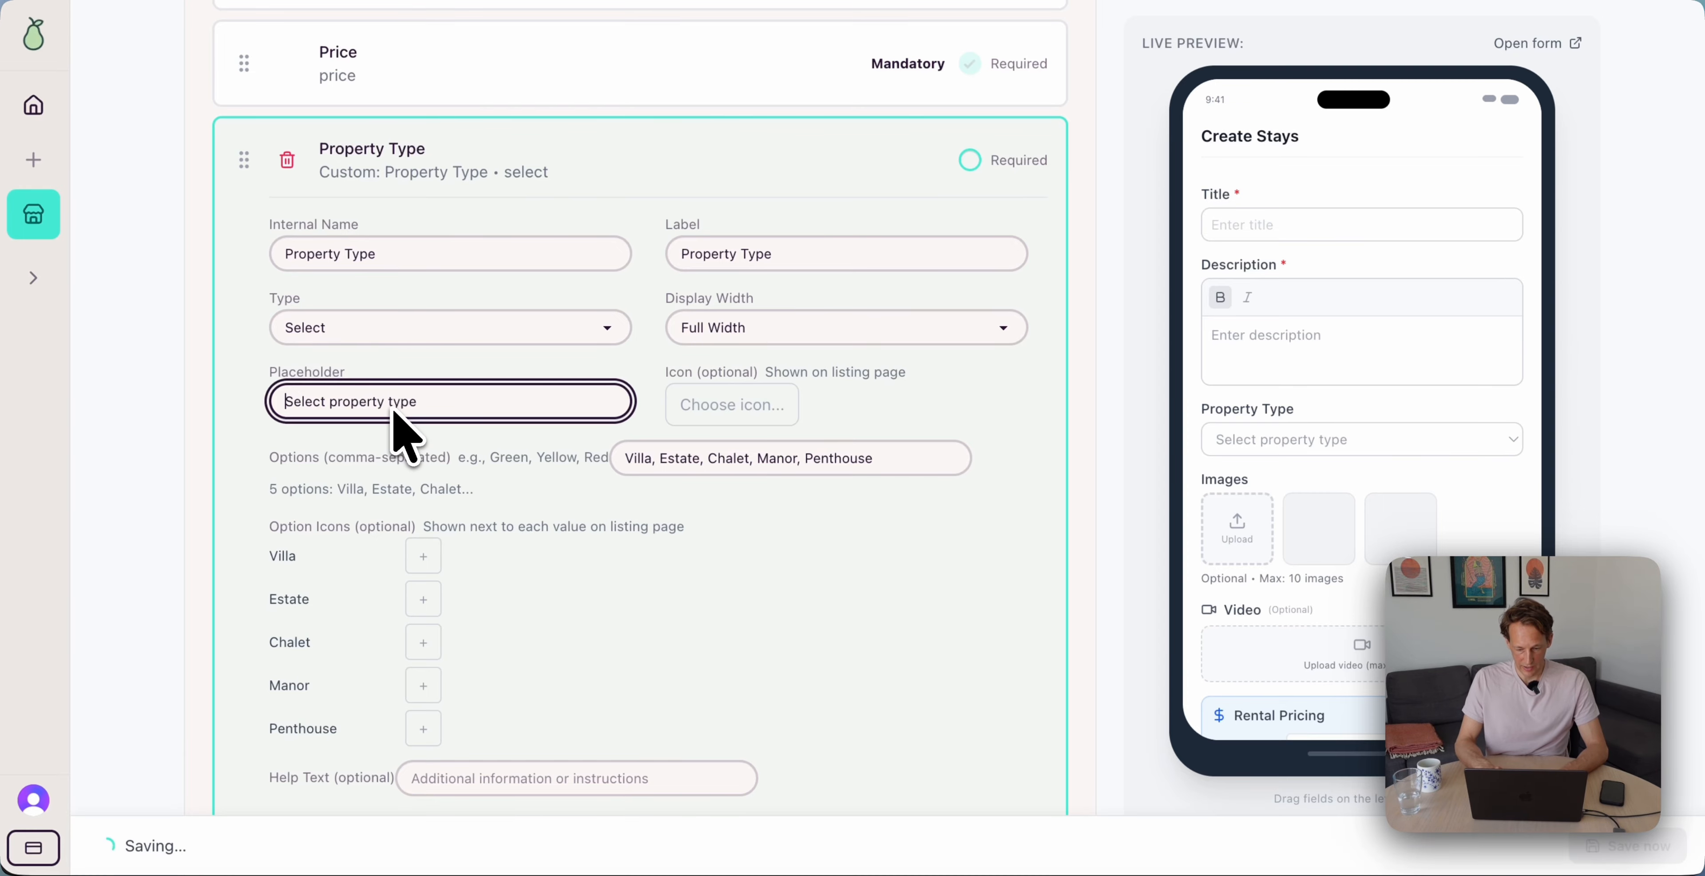
pyautogui.click(1020, 613)
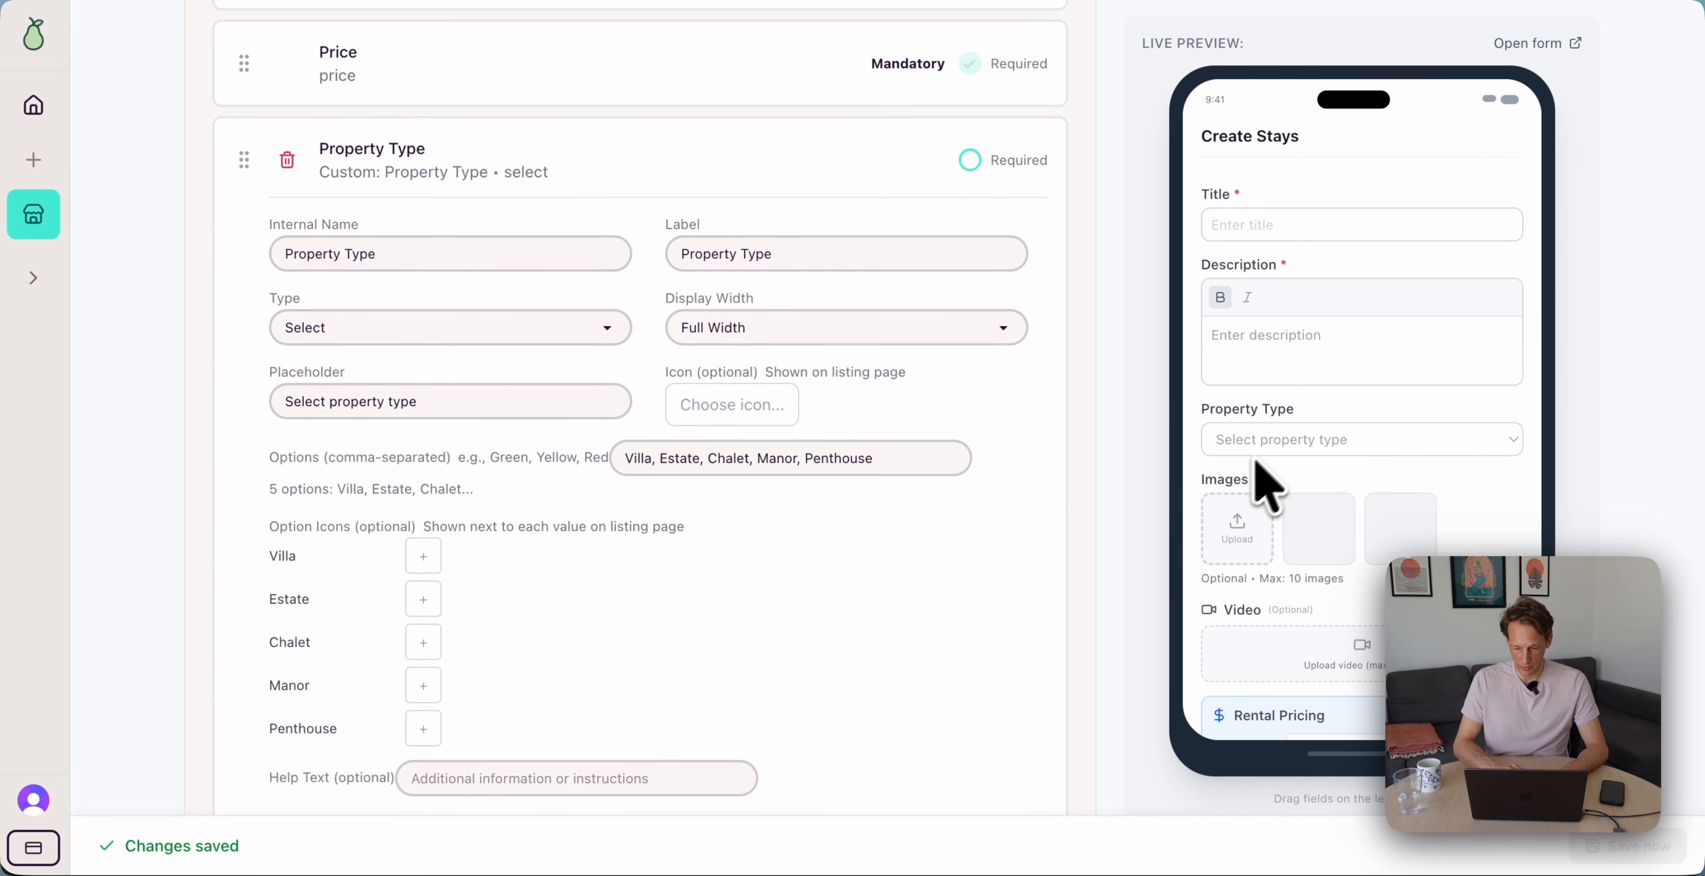
pyautogui.click(1019, 266)
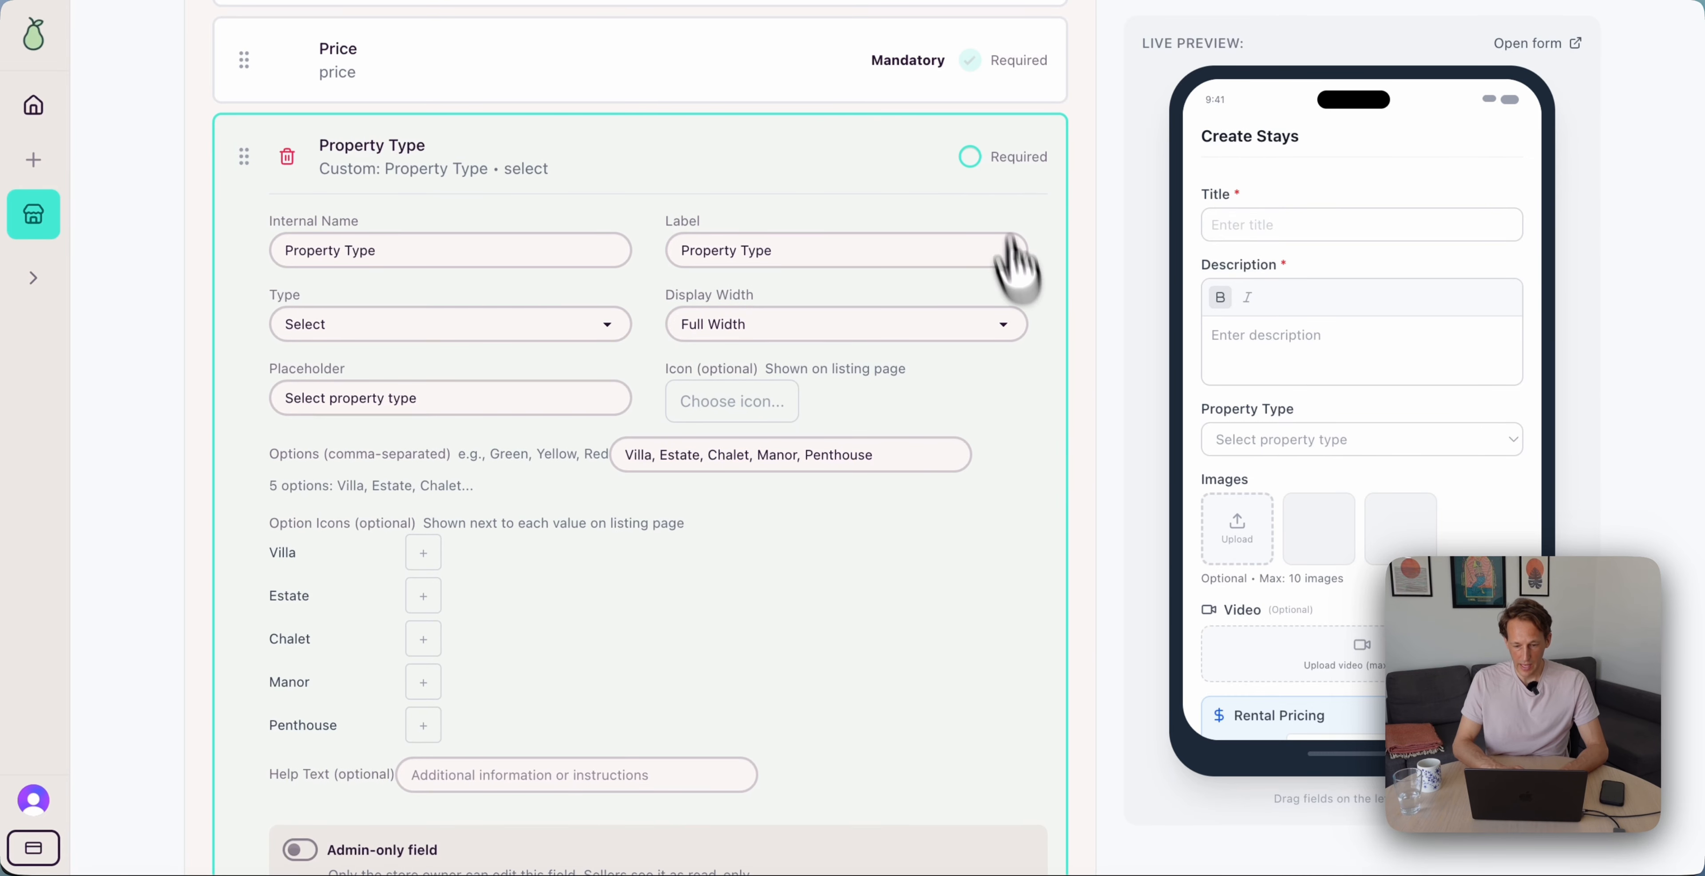
pyautogui.click(985, 164)
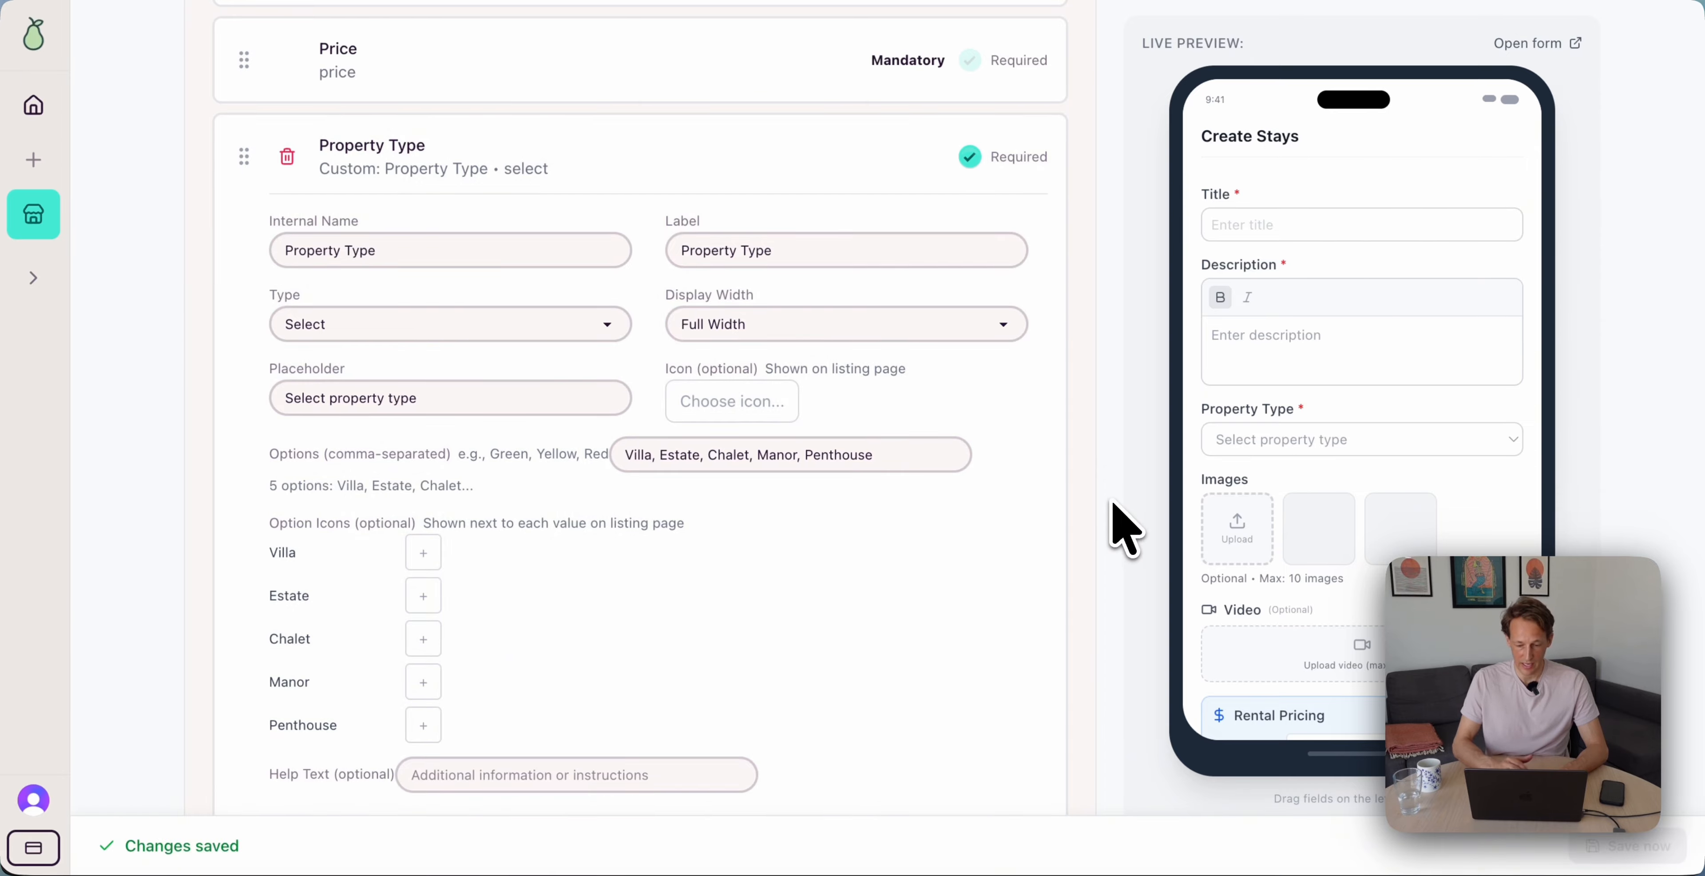
pyautogui.scroll(20, 913, 556)
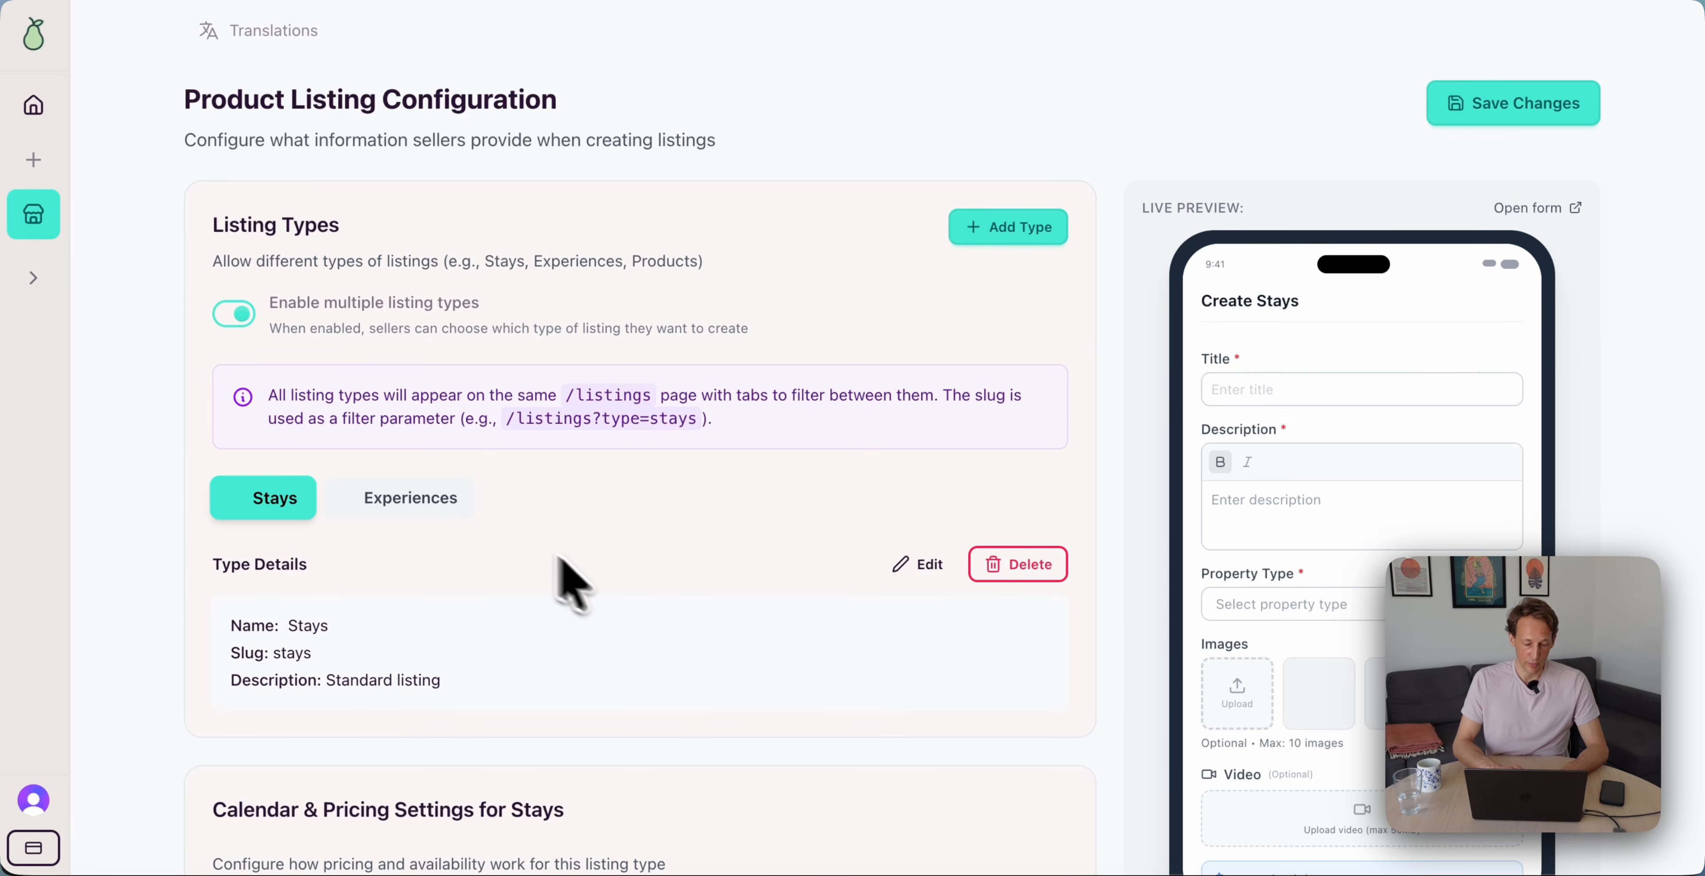
# On Experiences, add a custom field named and labelled 'Experience Level'
pyautogui.click(421, 497)
pyautogui.scroll(-15, 677, 559)
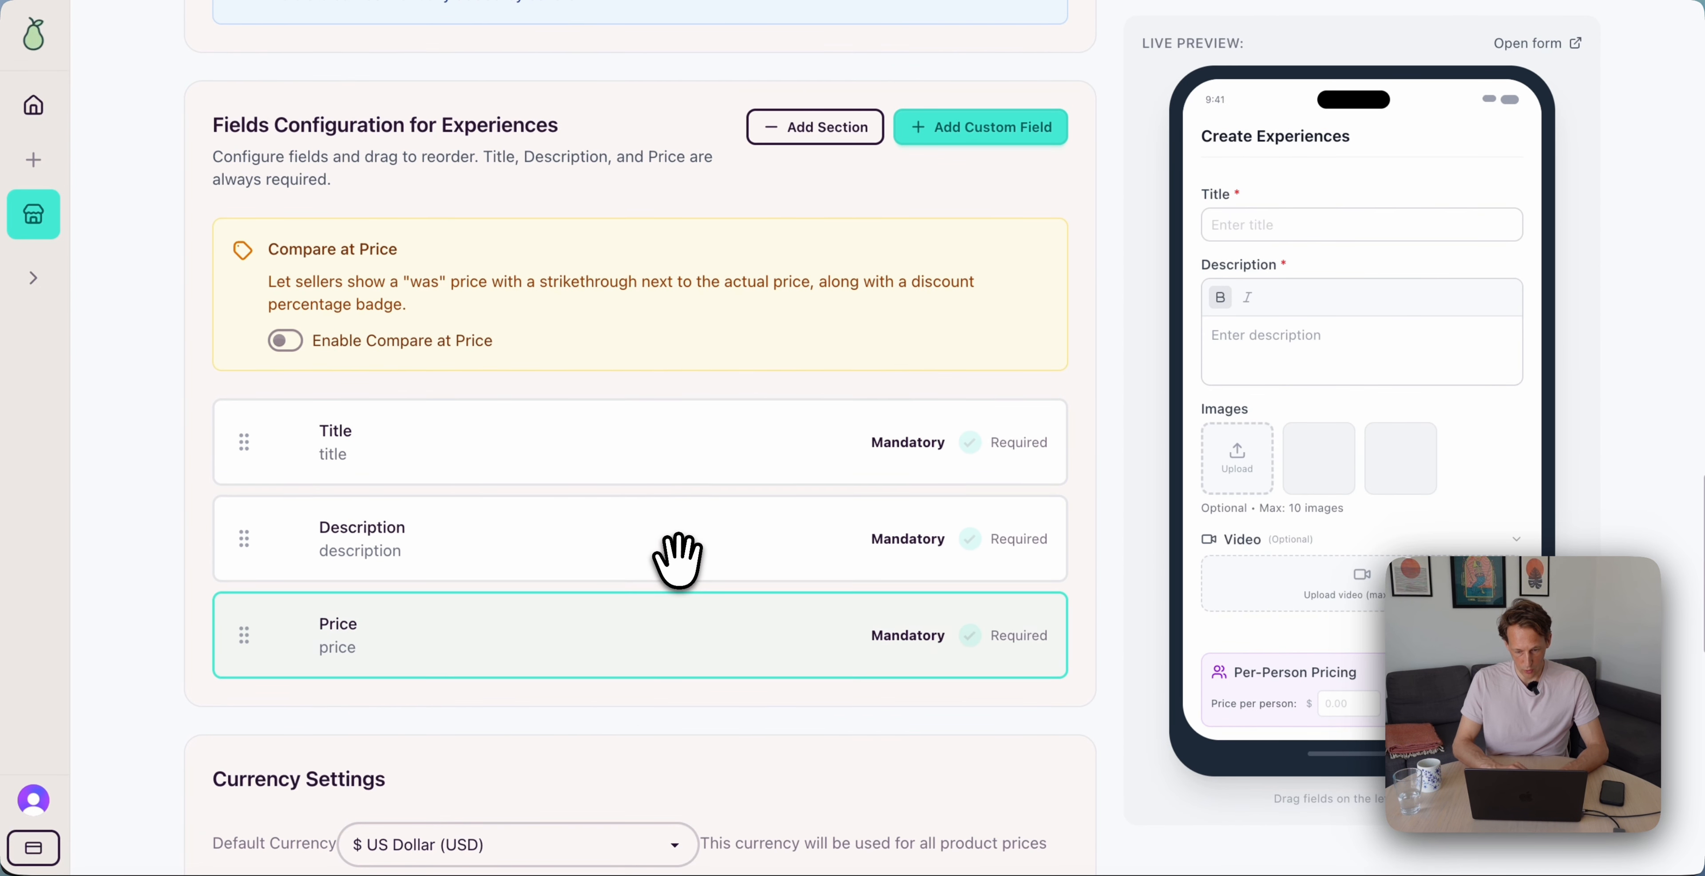
pyautogui.click(993, 129)
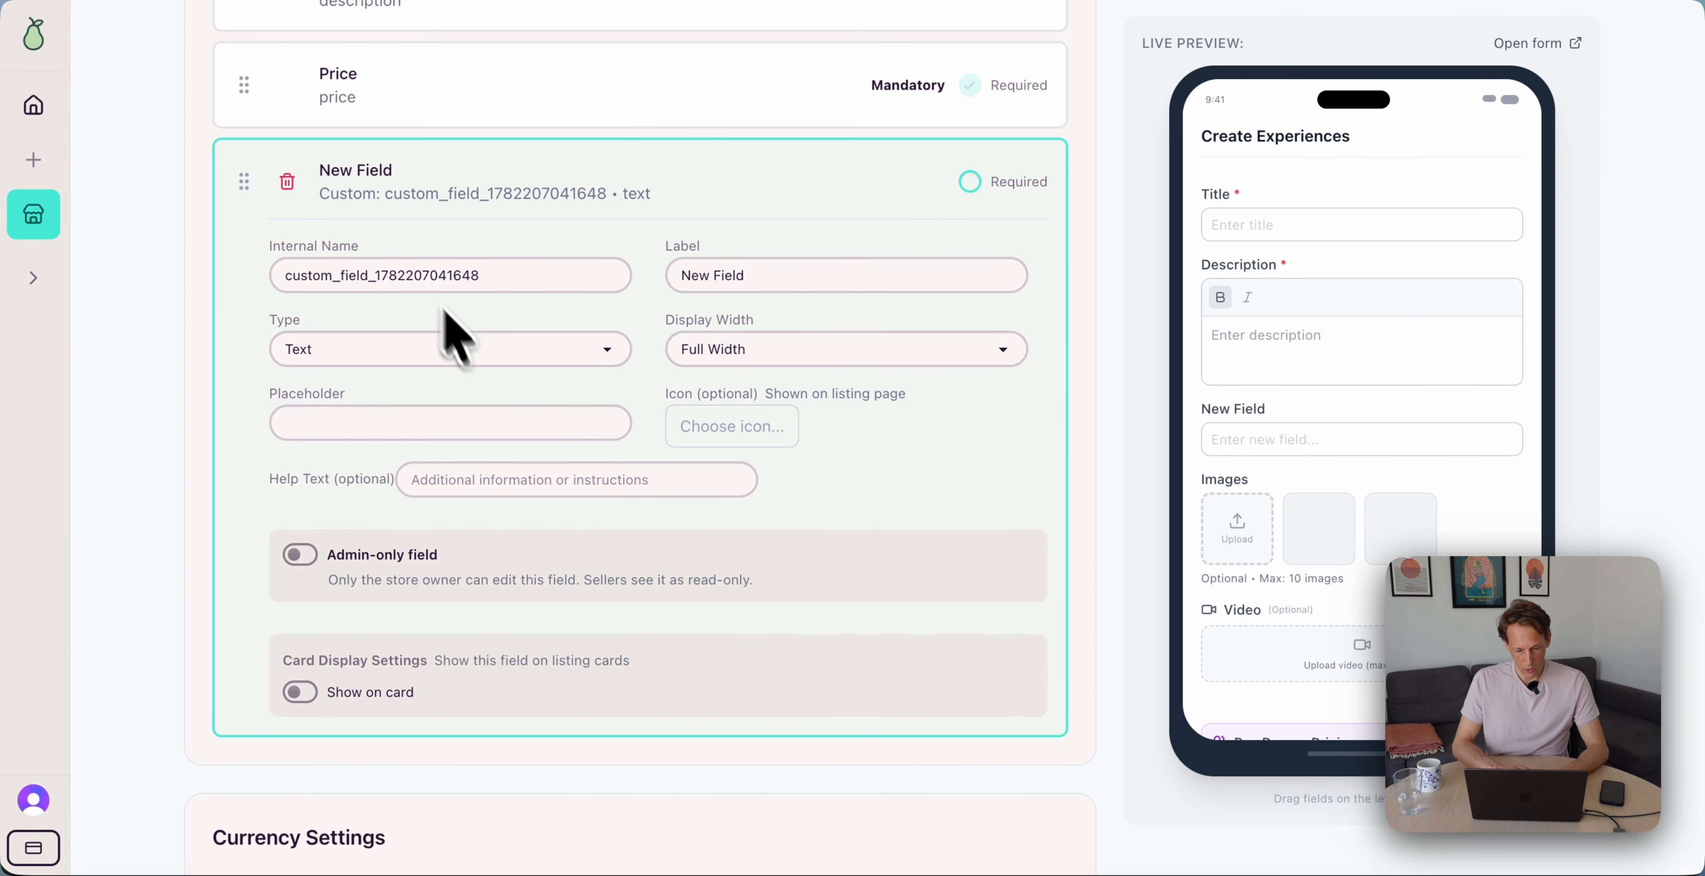
pyautogui.tripleClick(420, 278)
pyautogui.write('Experience Level')
pyautogui.tripleClick(745, 275)
pyautogui.write('Experience Level')
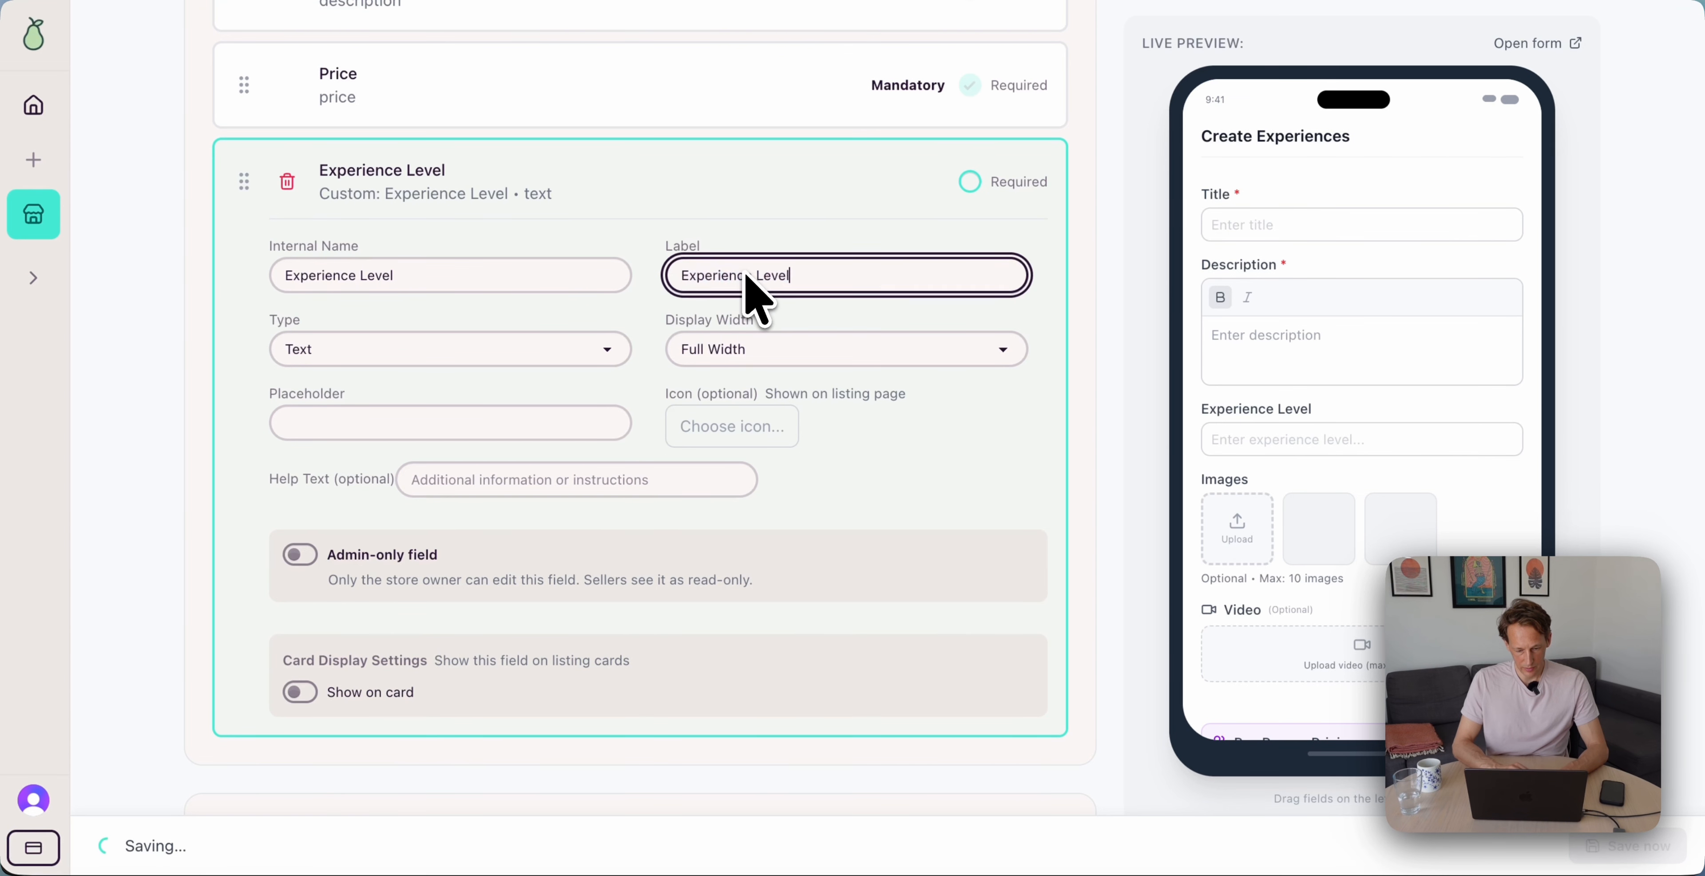
# Make it a Select with options Beginner, Intermediate, Advanced, All levels welcome
pyautogui.click(450, 349)
pyautogui.click(355, 424)
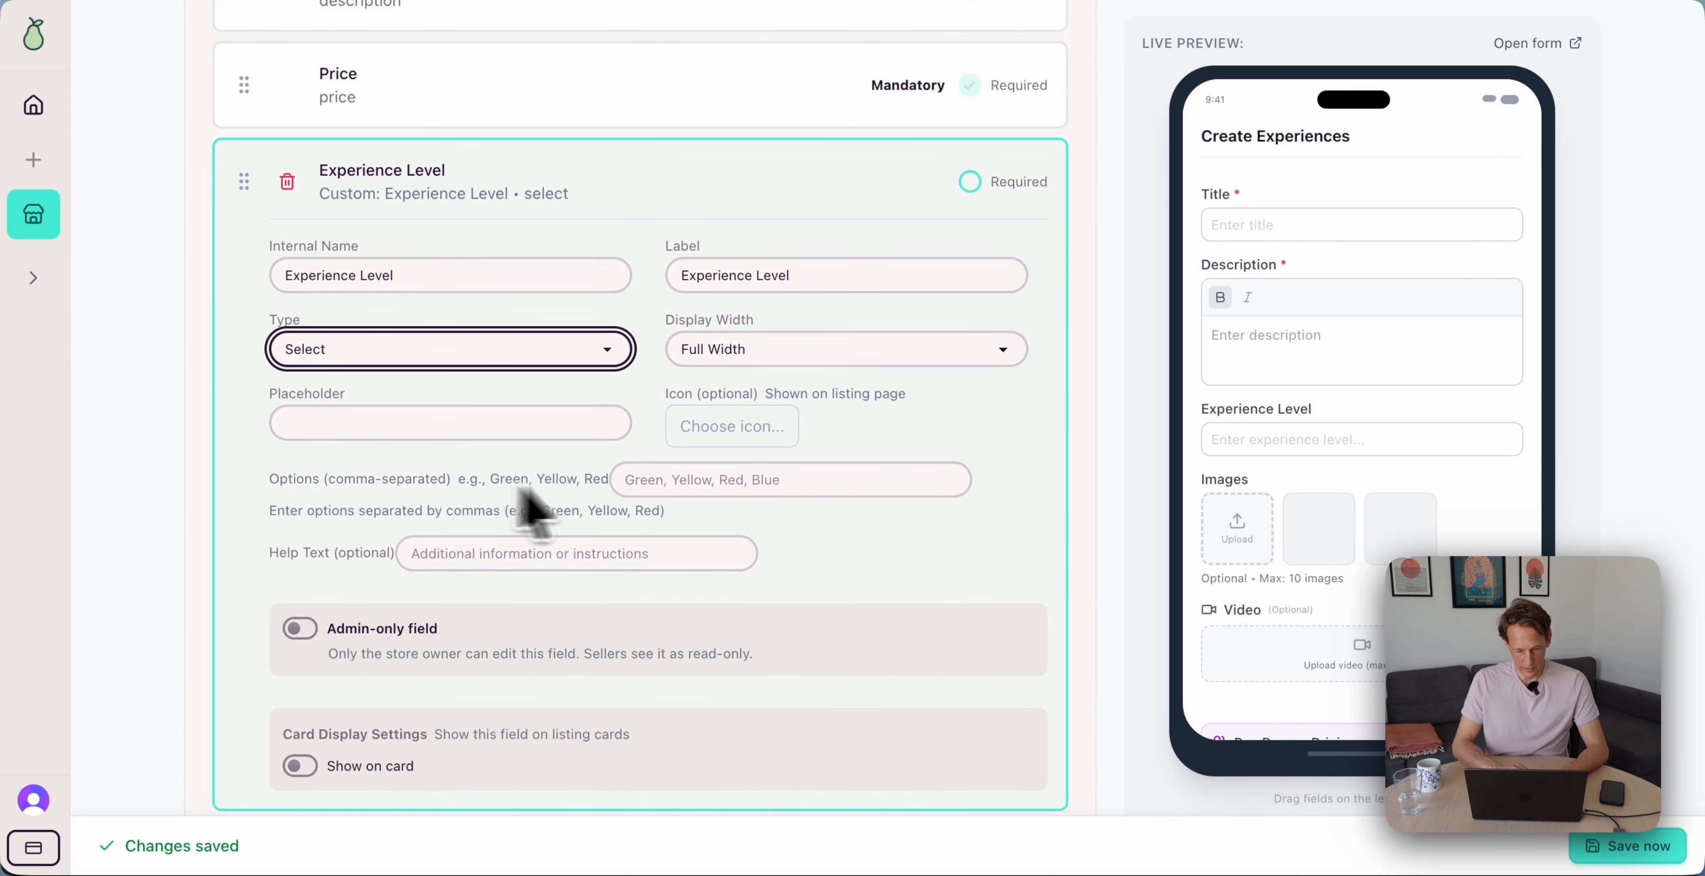
pyautogui.click(654, 478)
pyautogui.press('super+v')
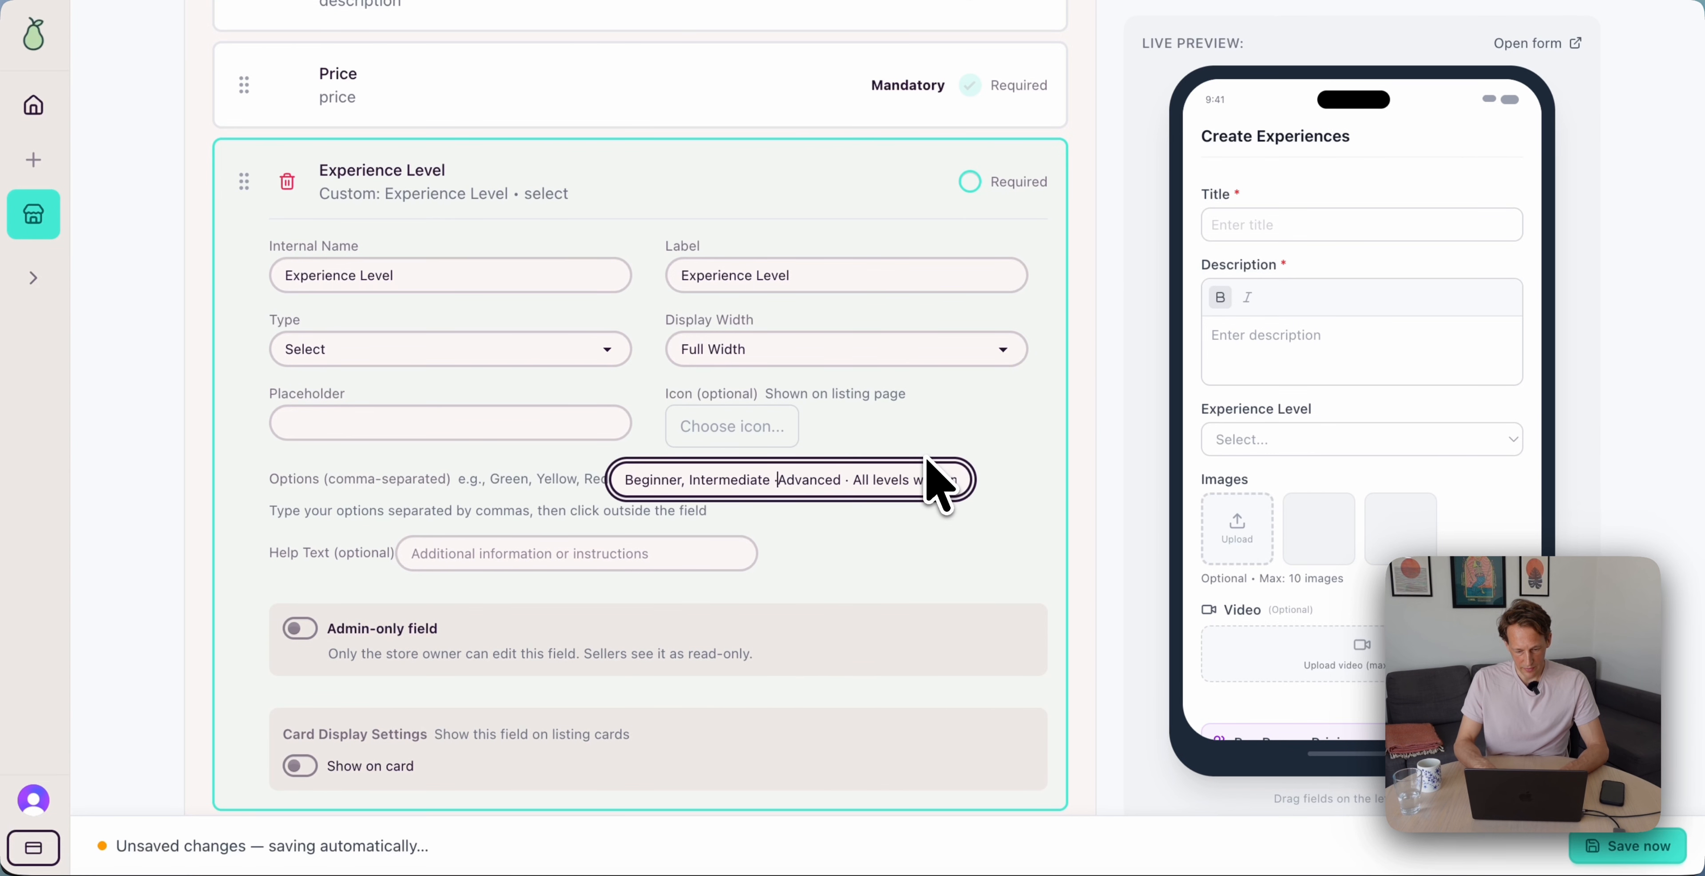
pyautogui.press('Right')
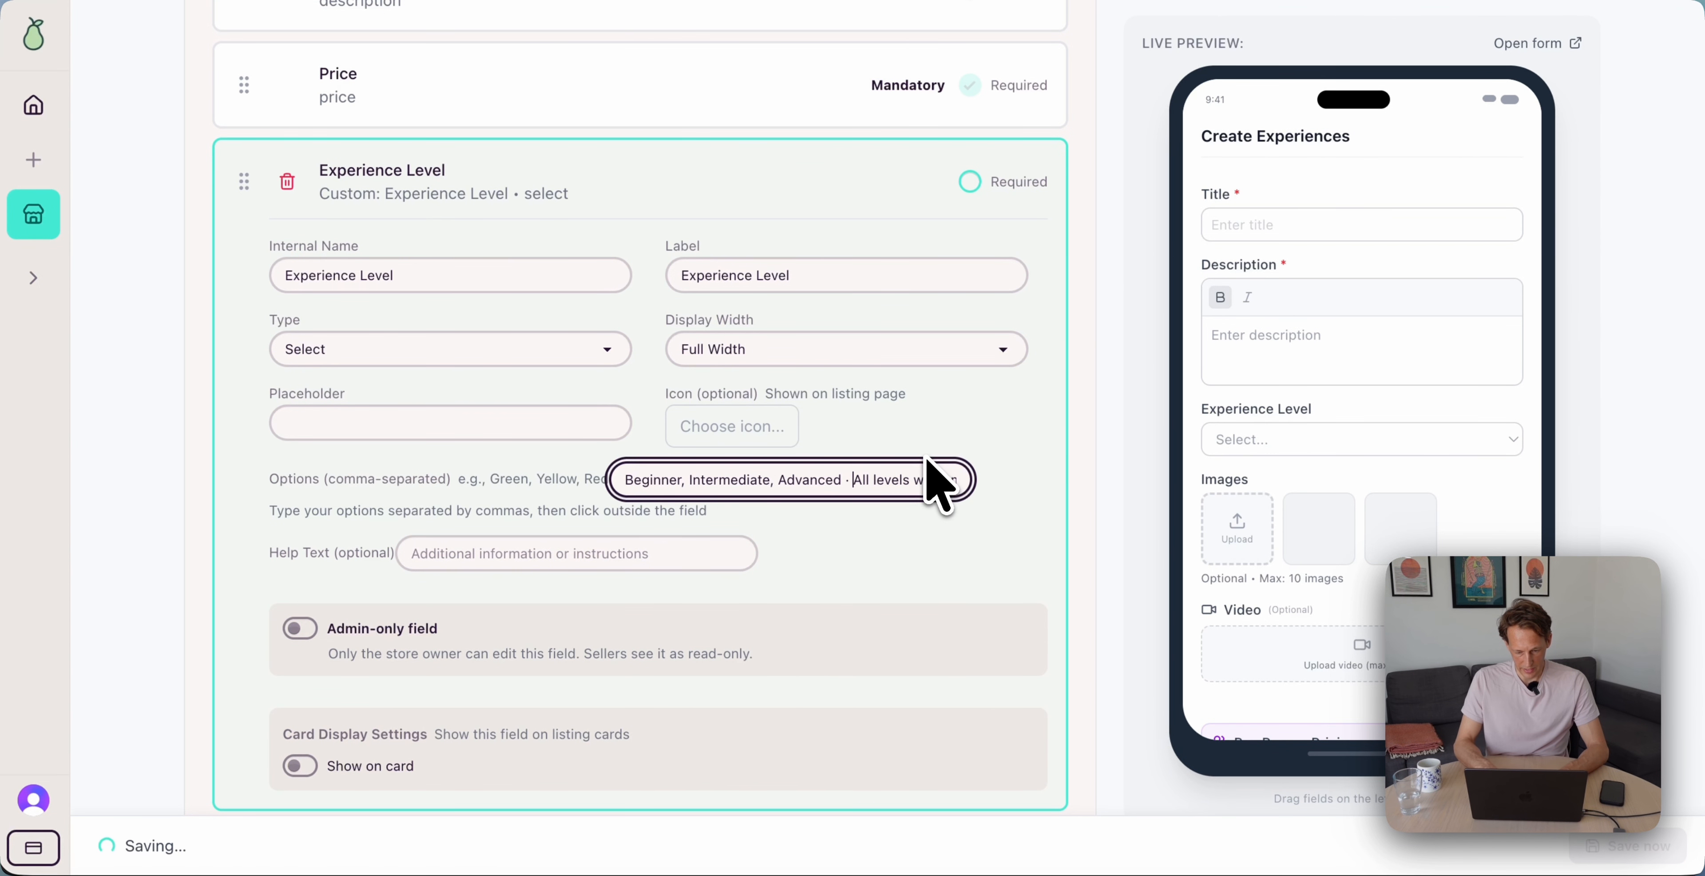
pyautogui.write(',')
pyautogui.press('End')
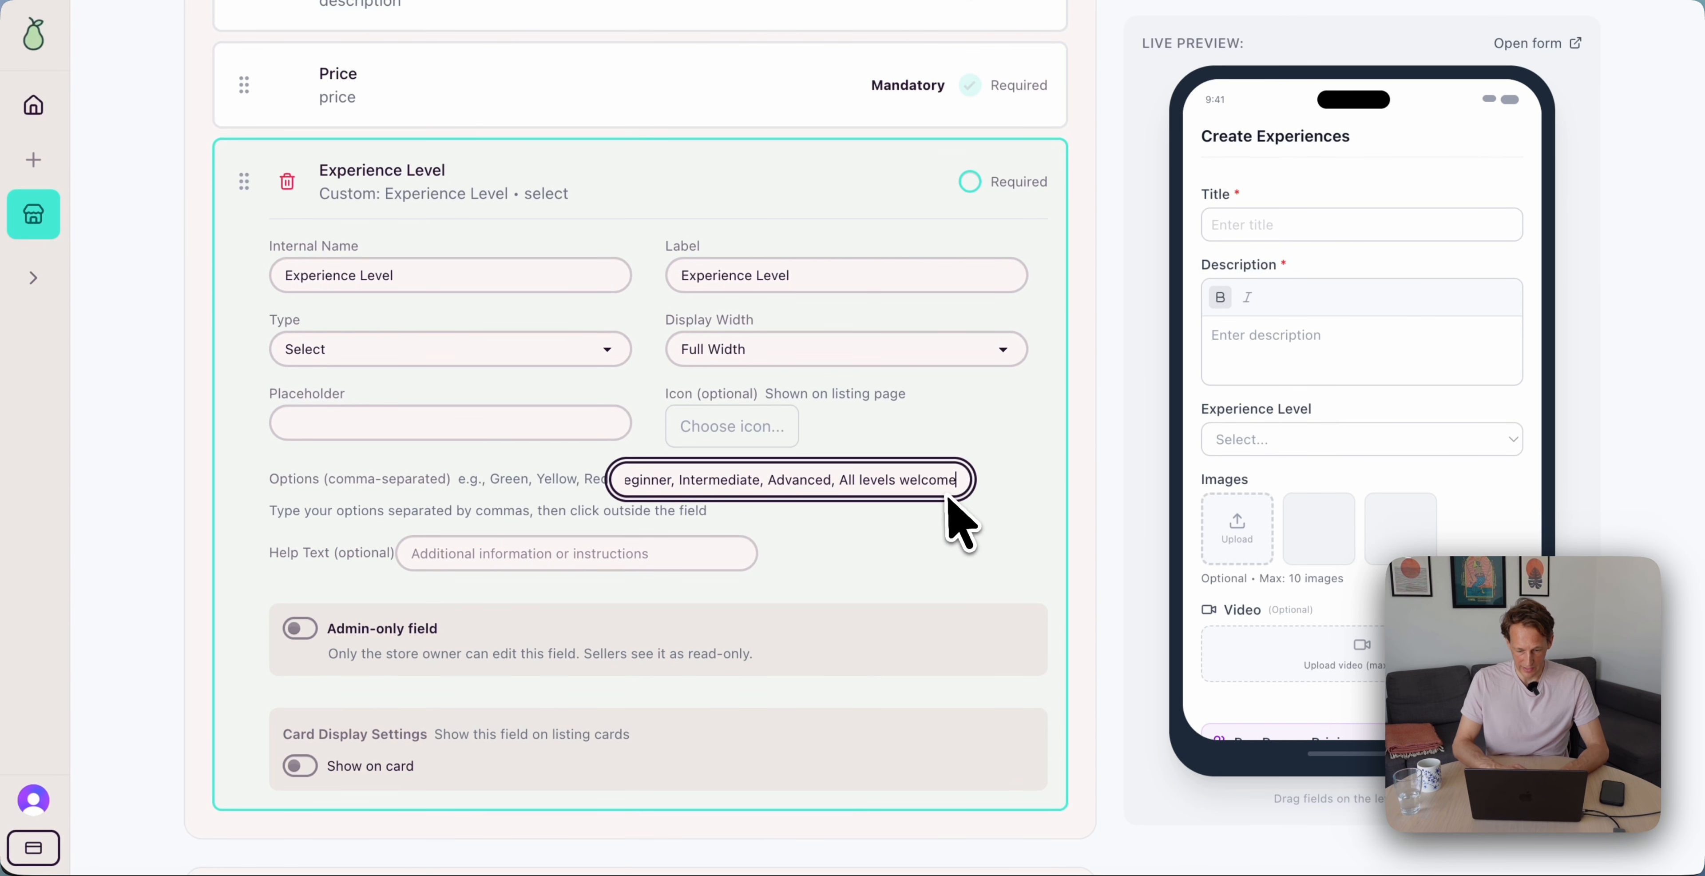
pyautogui.click(1020, 548)
# Mark Experience Level as required and give it a placeholder
pyautogui.click(1013, 183)
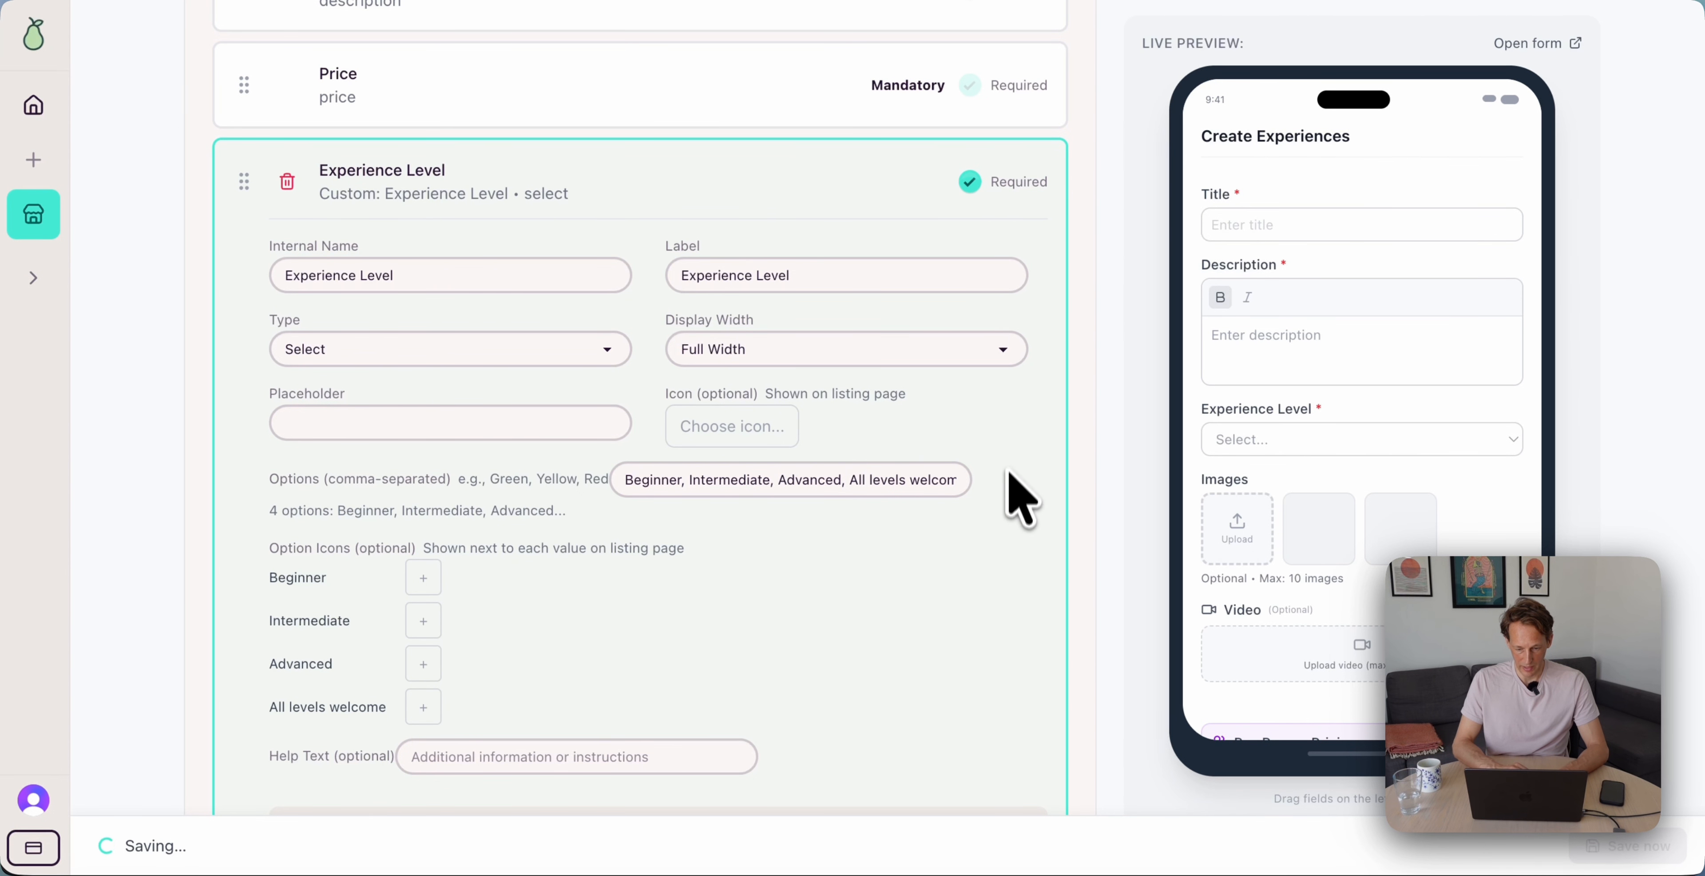
pyautogui.click(419, 438)
pyautogui.write('Select the experience level')
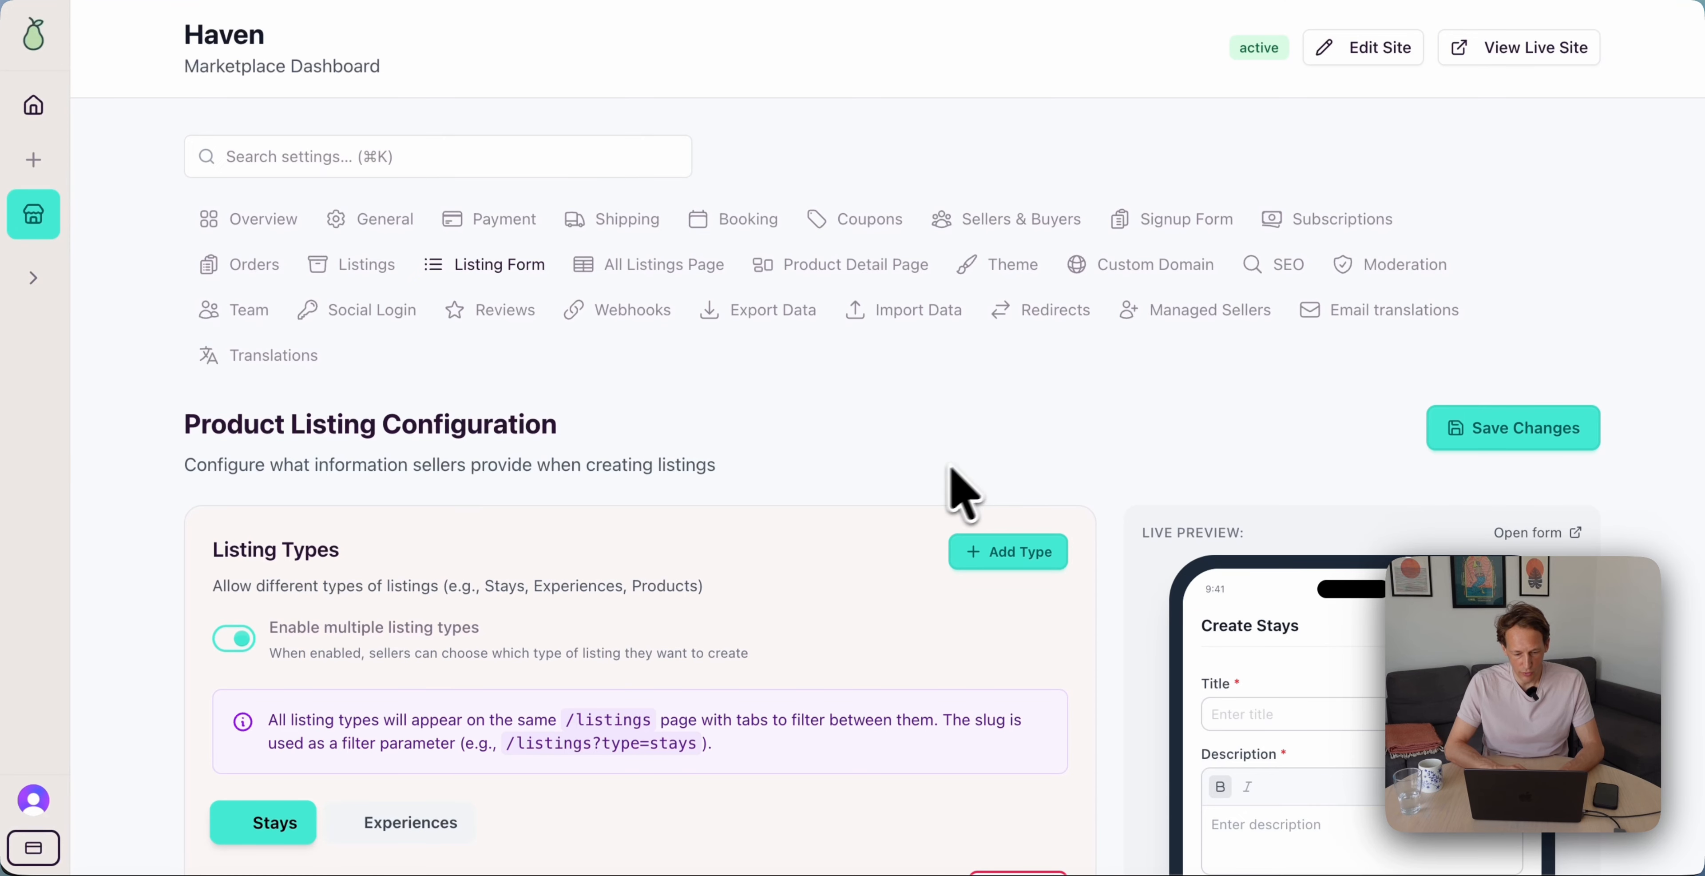
pyautogui.scroll(-3, 696, 564)
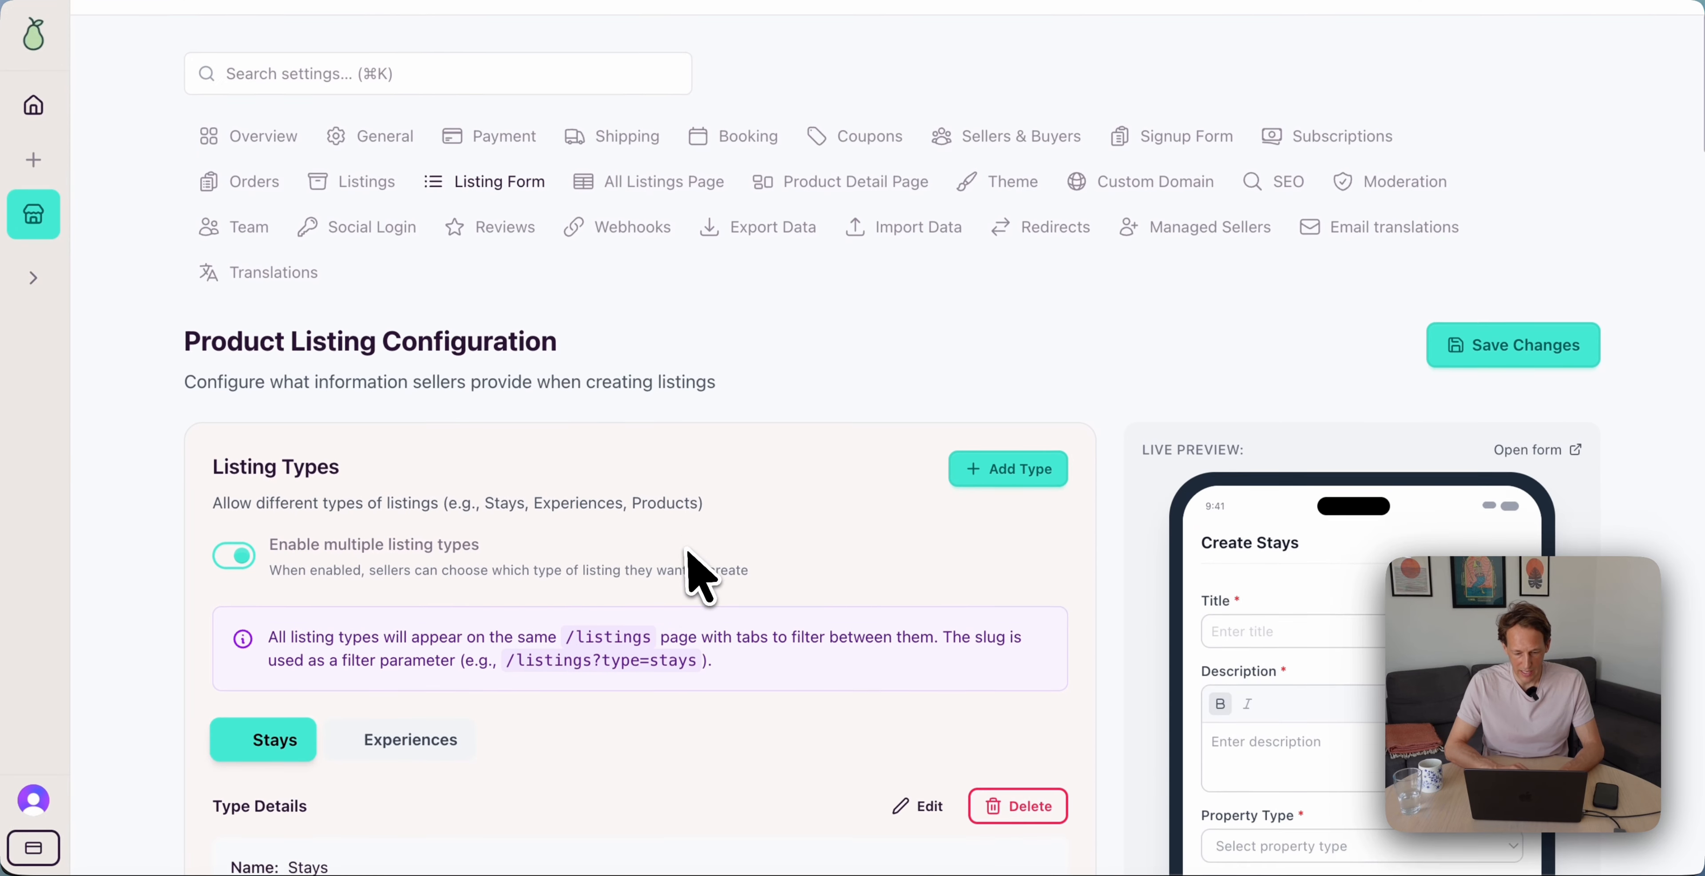
# Open the Signup Form settings and preview the seller and buyer signup forms
pyautogui.scroll(3, 696, 571)
pyautogui.click(1155, 220)
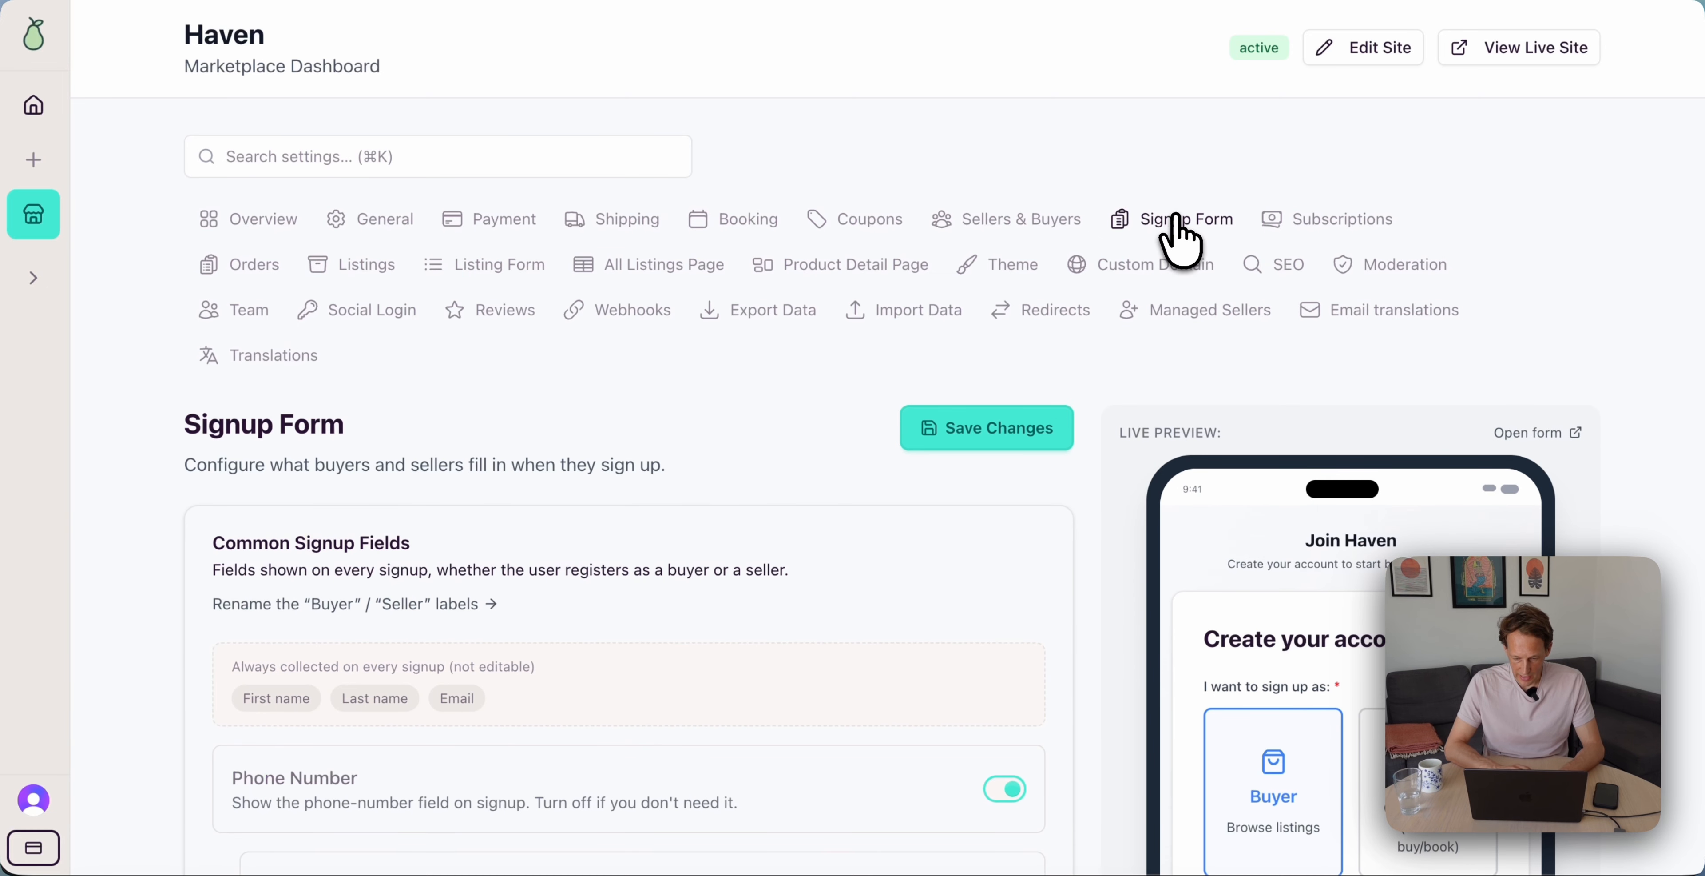
pyautogui.scroll(-5, 761, 490)
pyautogui.scroll(-2, 723, 507)
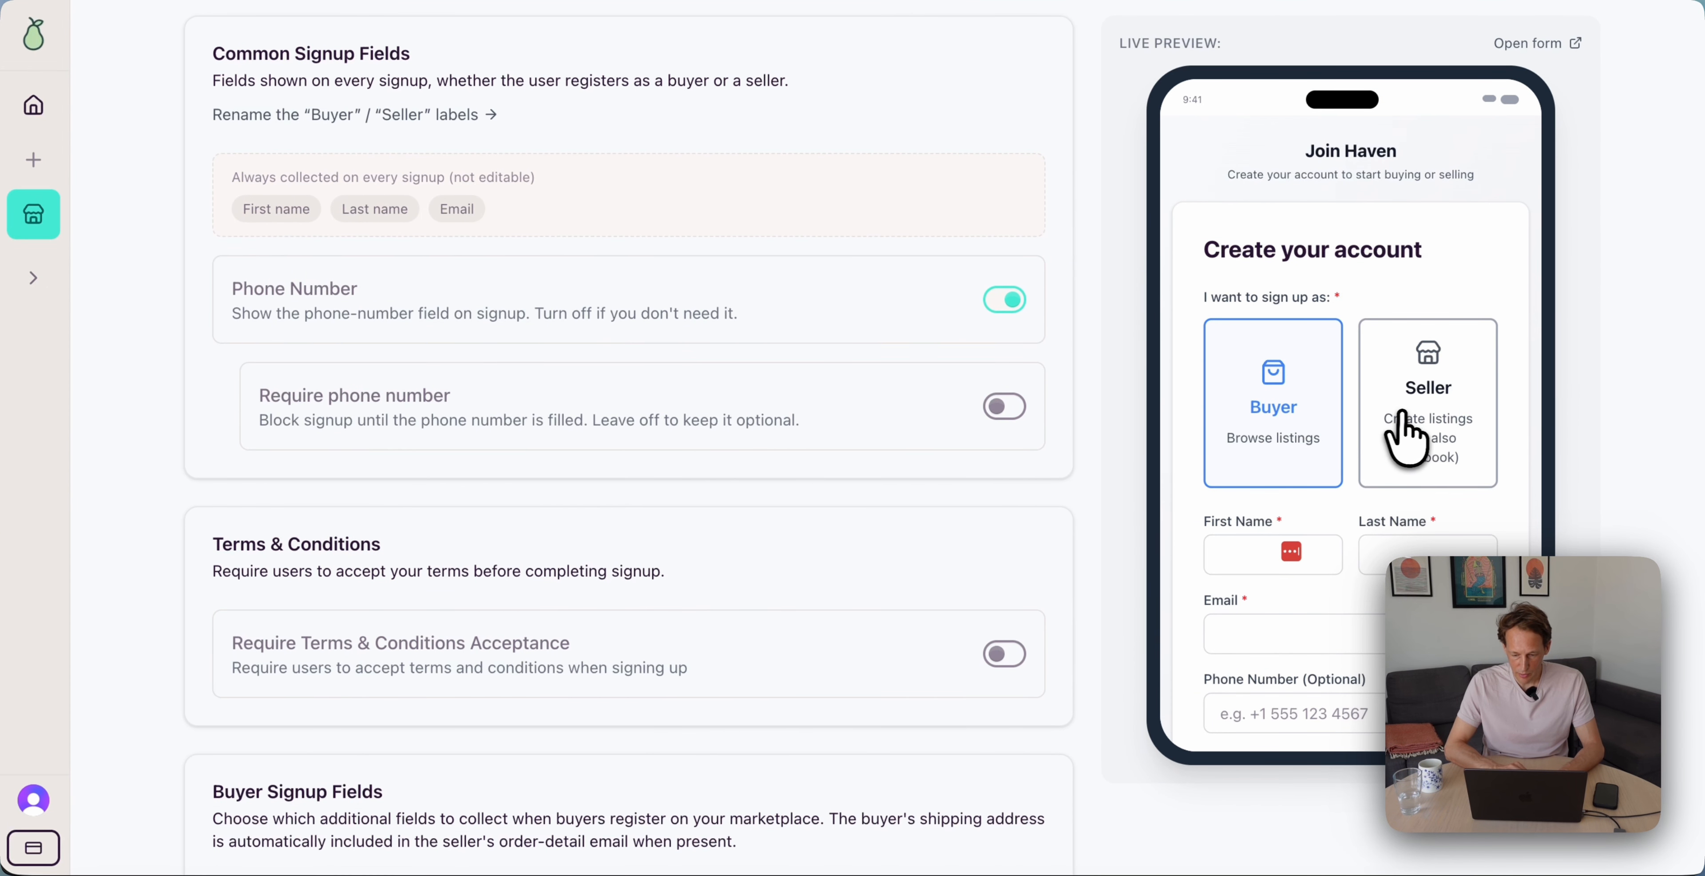
pyautogui.click(1410, 424)
pyautogui.click(1290, 414)
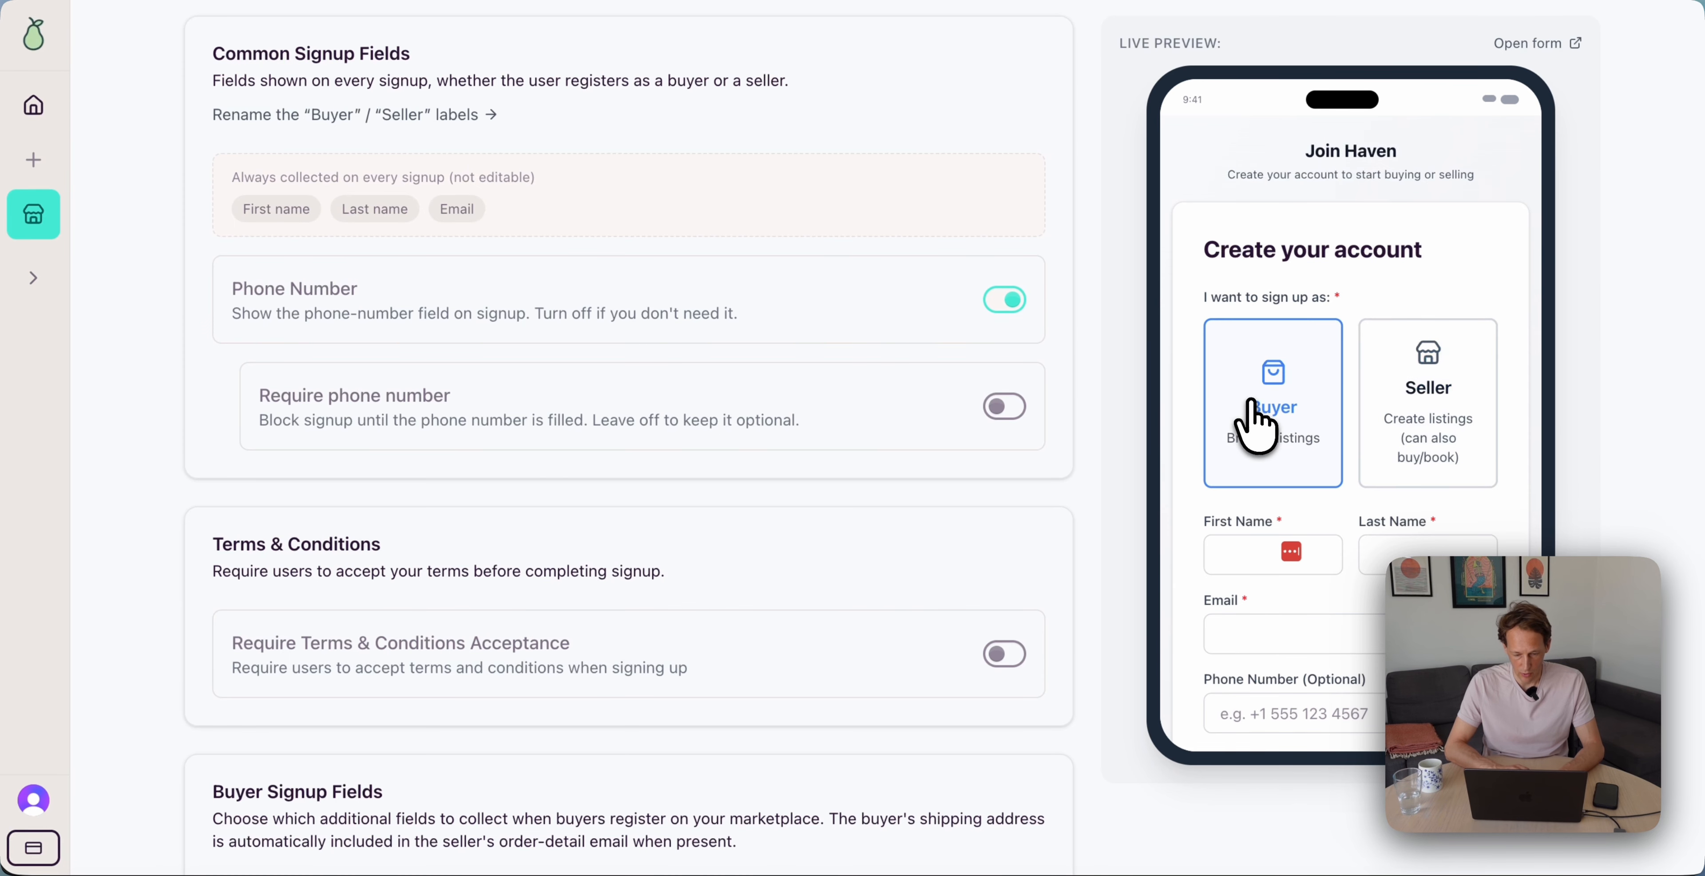
pyautogui.scroll(2, 669, 401)
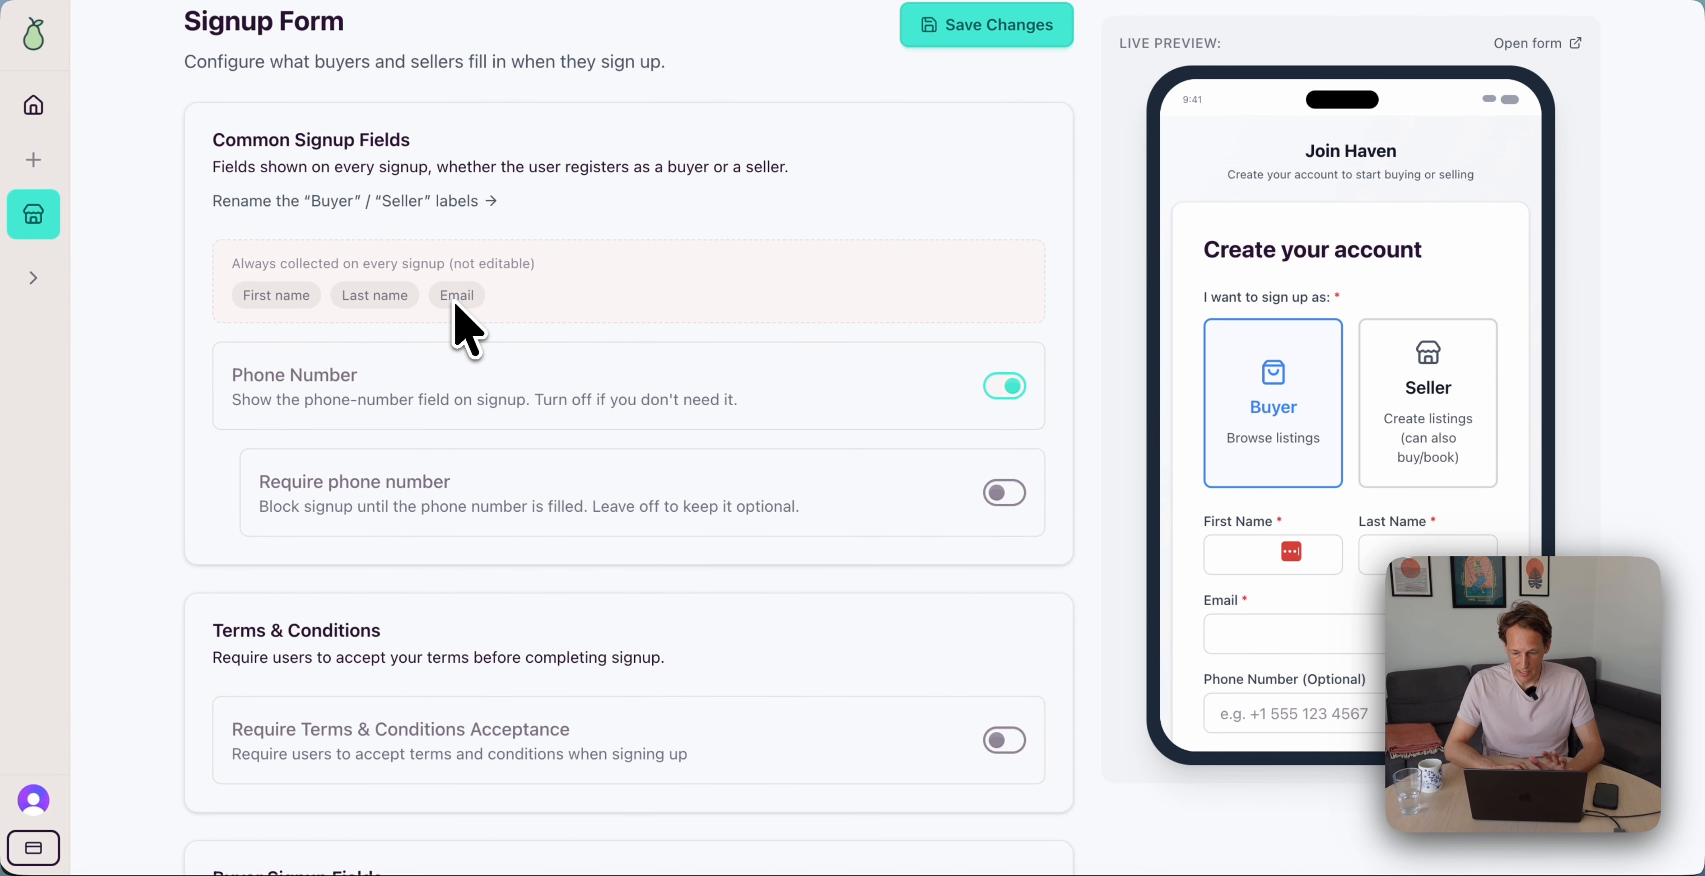
pyautogui.scroll(-1, 457, 311)
pyautogui.scroll(2, 460, 311)
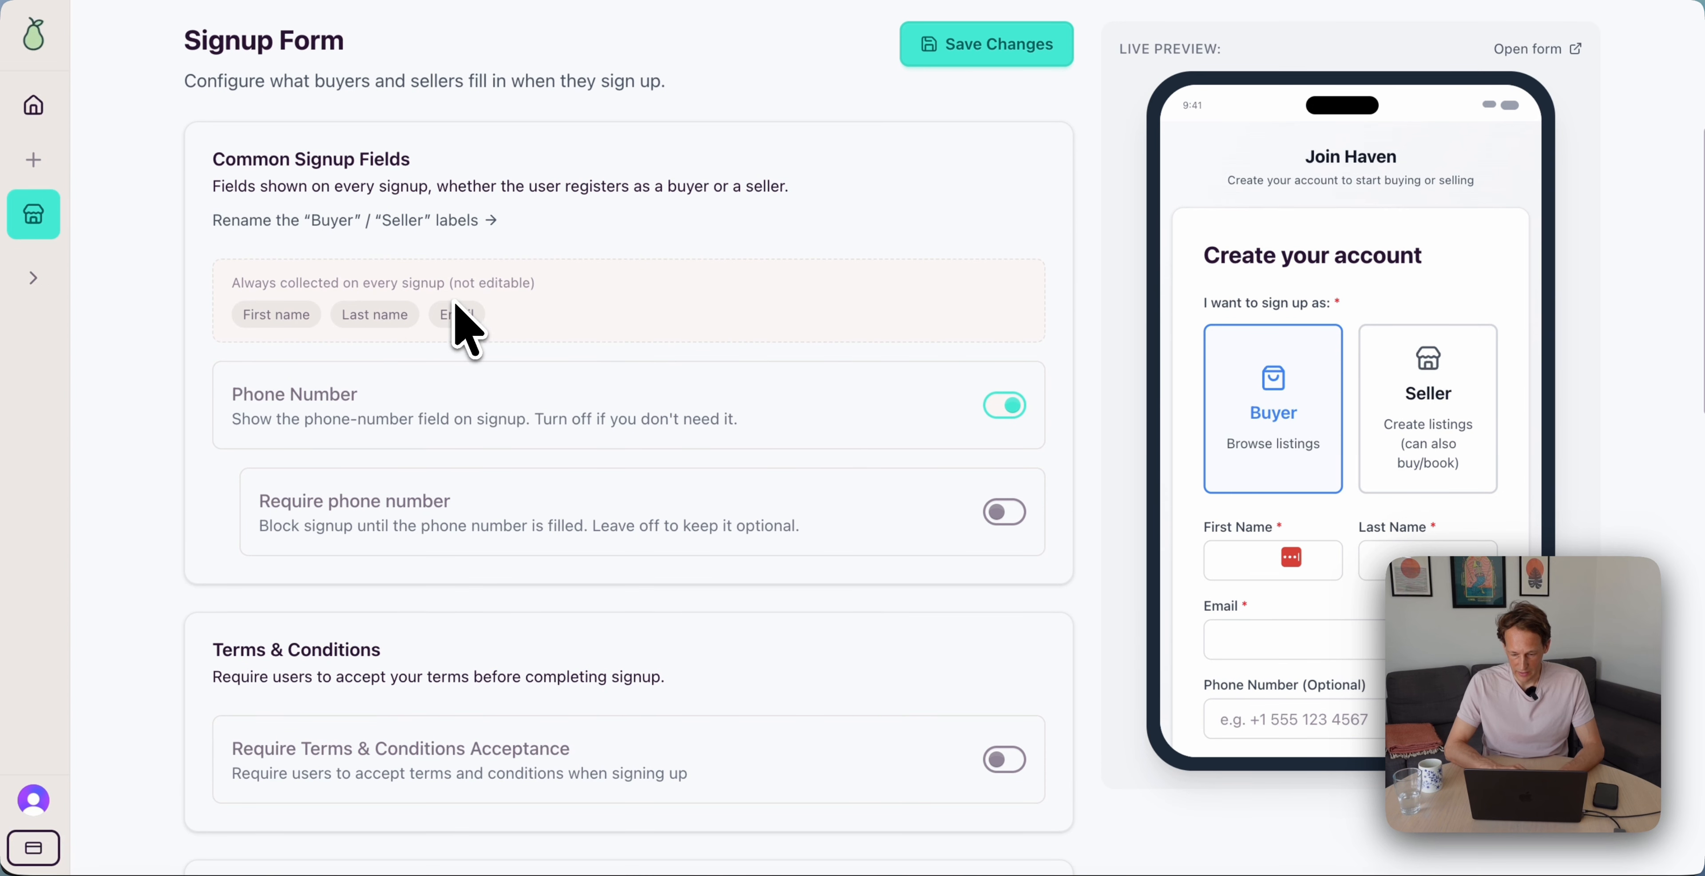
# Stop asking for a phone number at signup
pyautogui.click(986, 398)
pyautogui.scroll(-1, 1023, 411)
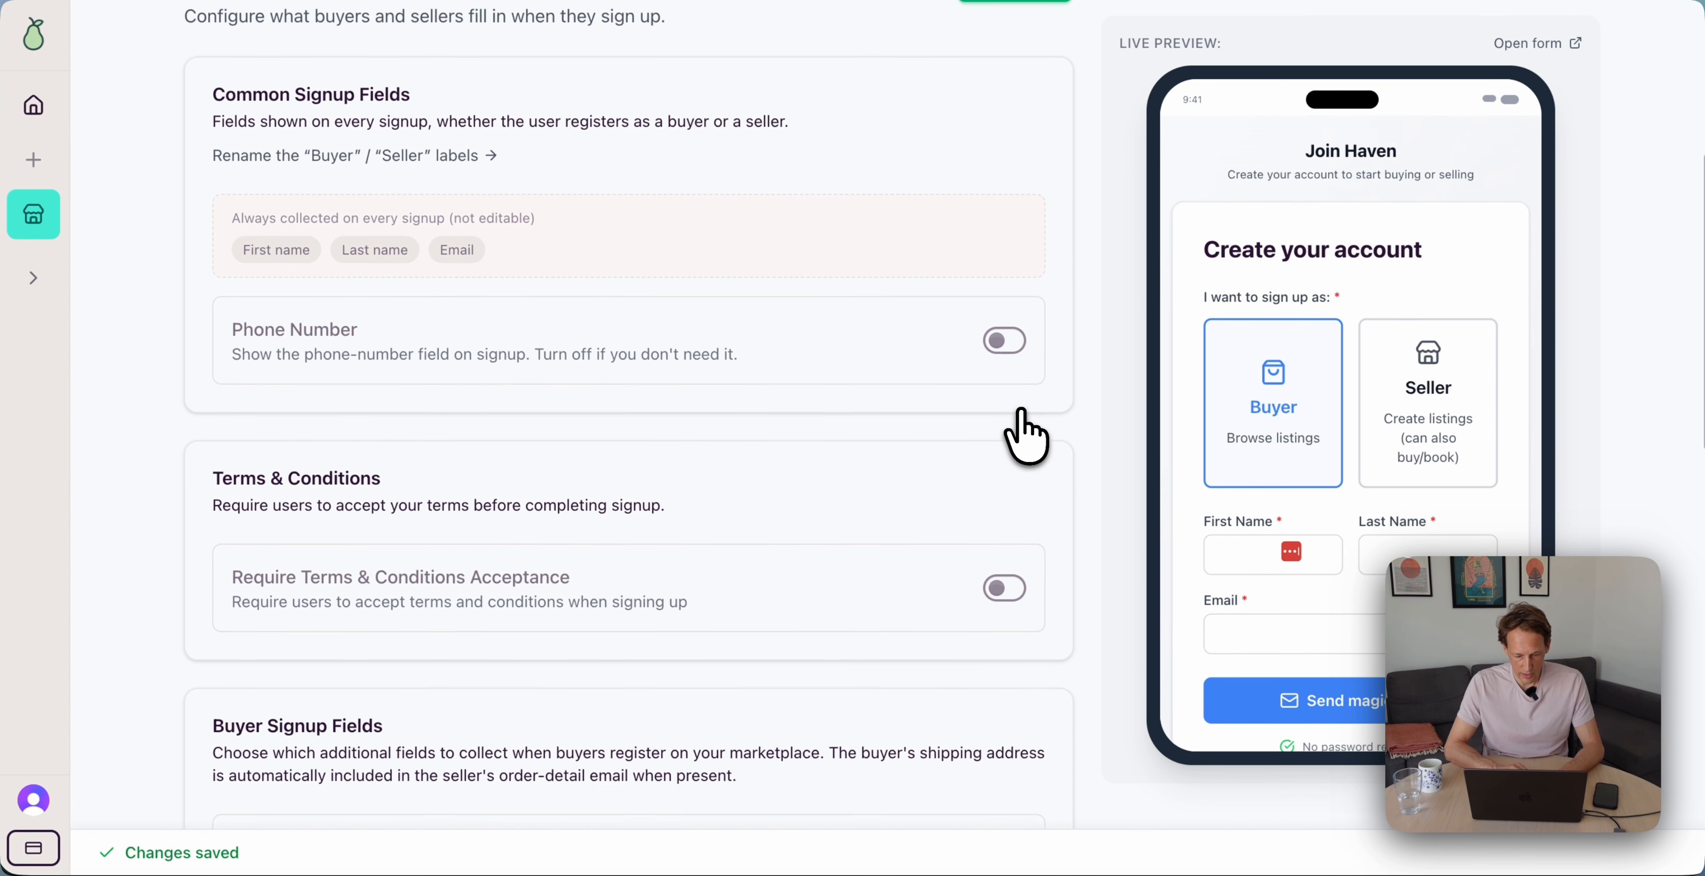
pyautogui.scroll(-1, 1025, 434)
pyautogui.scroll(2, 1024, 434)
pyautogui.scroll(-3, 1024, 434)
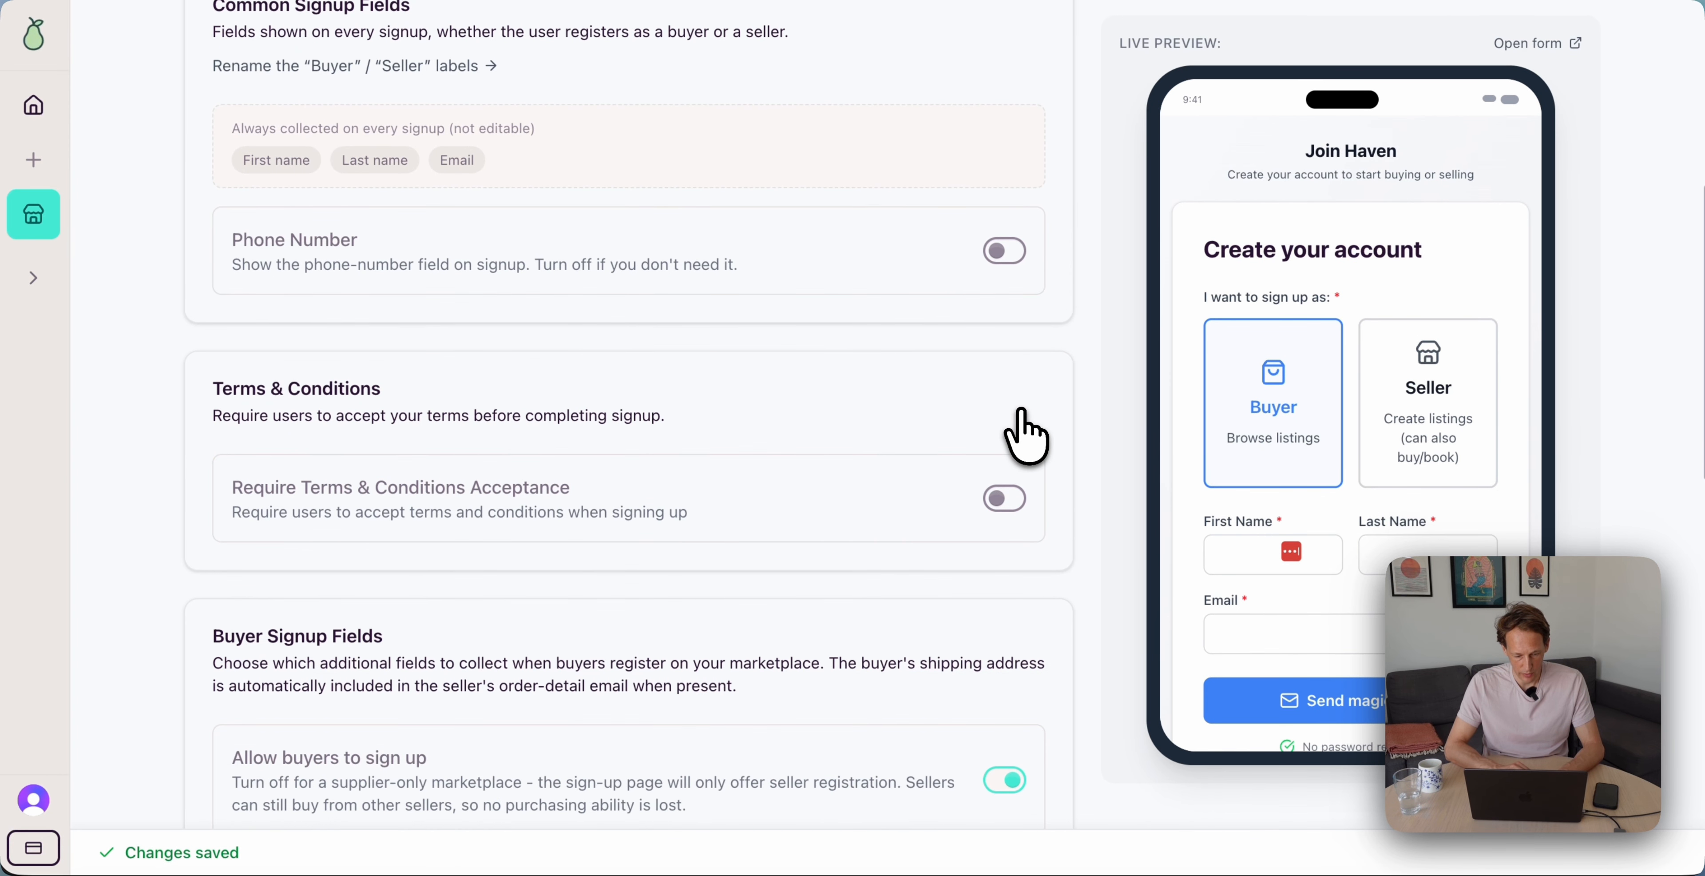
pyautogui.scroll(-1, 1022, 411)
# Require accepting terms and conditions, with the text 'These are the terms.'
pyautogui.click(1006, 413)
pyautogui.scroll(-2, 1005, 413)
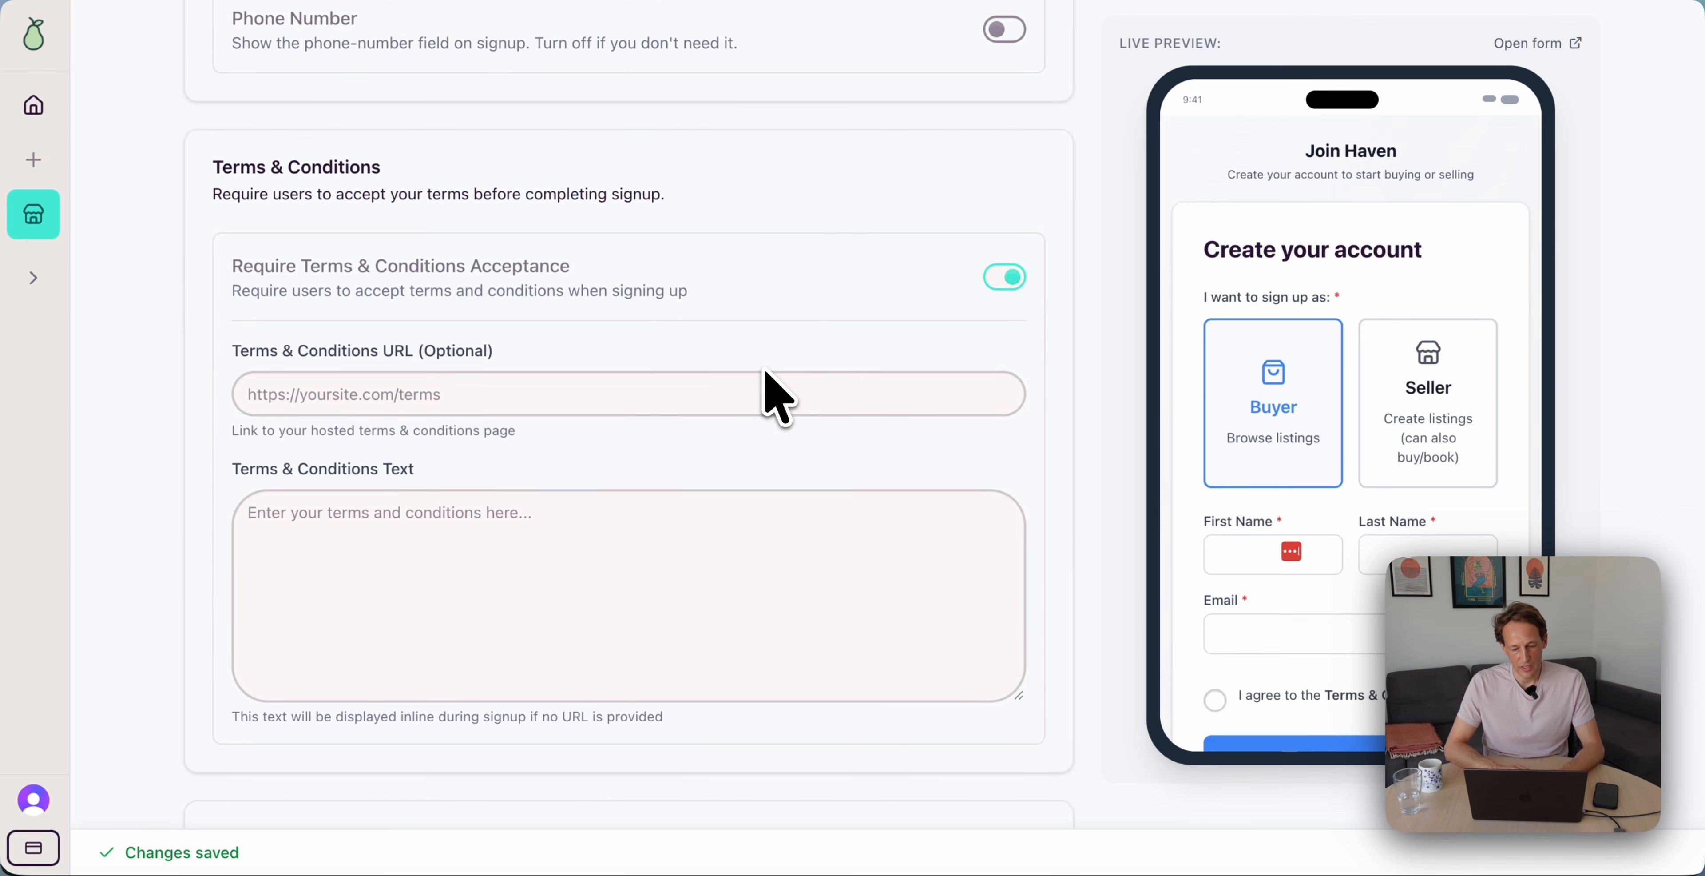
pyautogui.scroll(-1, 778, 397)
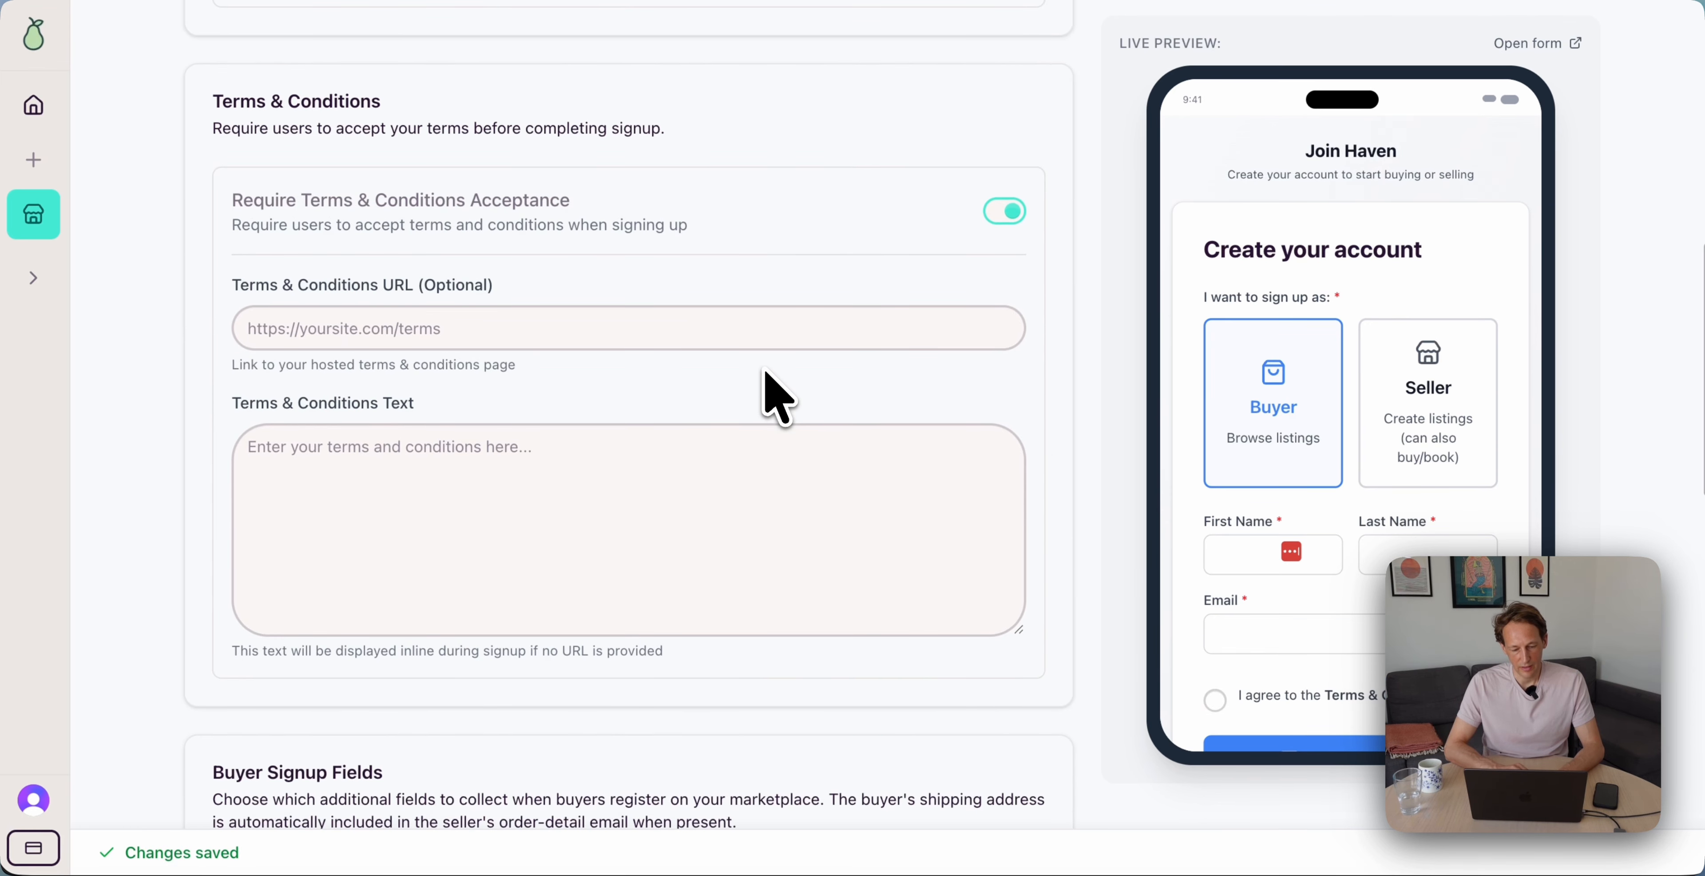
pyautogui.click(457, 531)
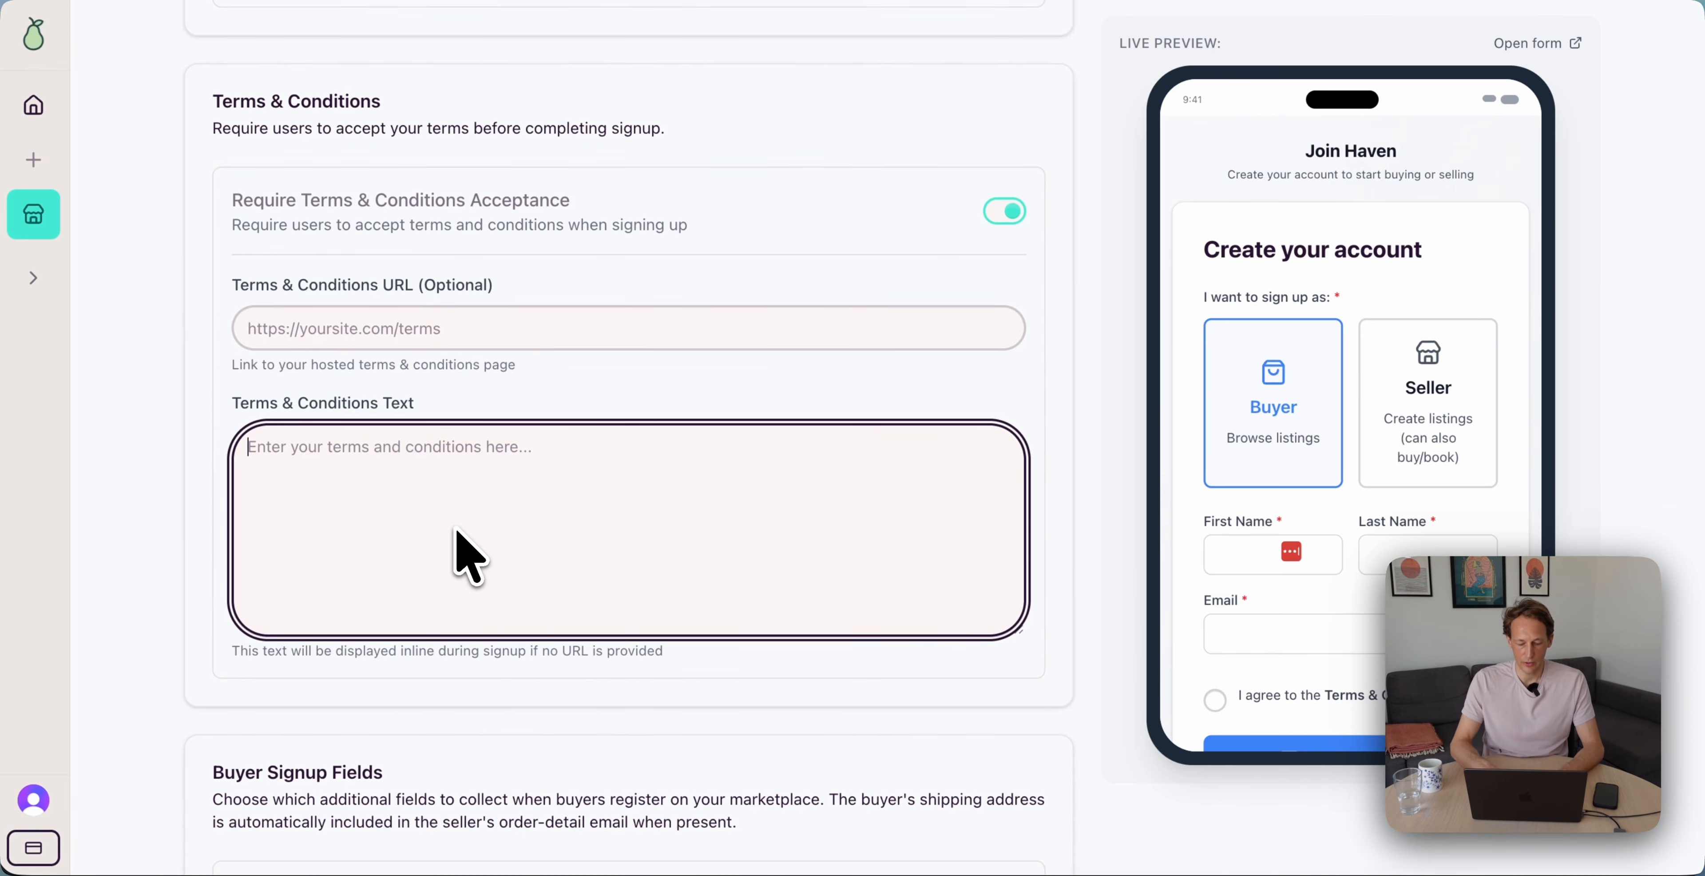
pyautogui.write('These are the terms.')
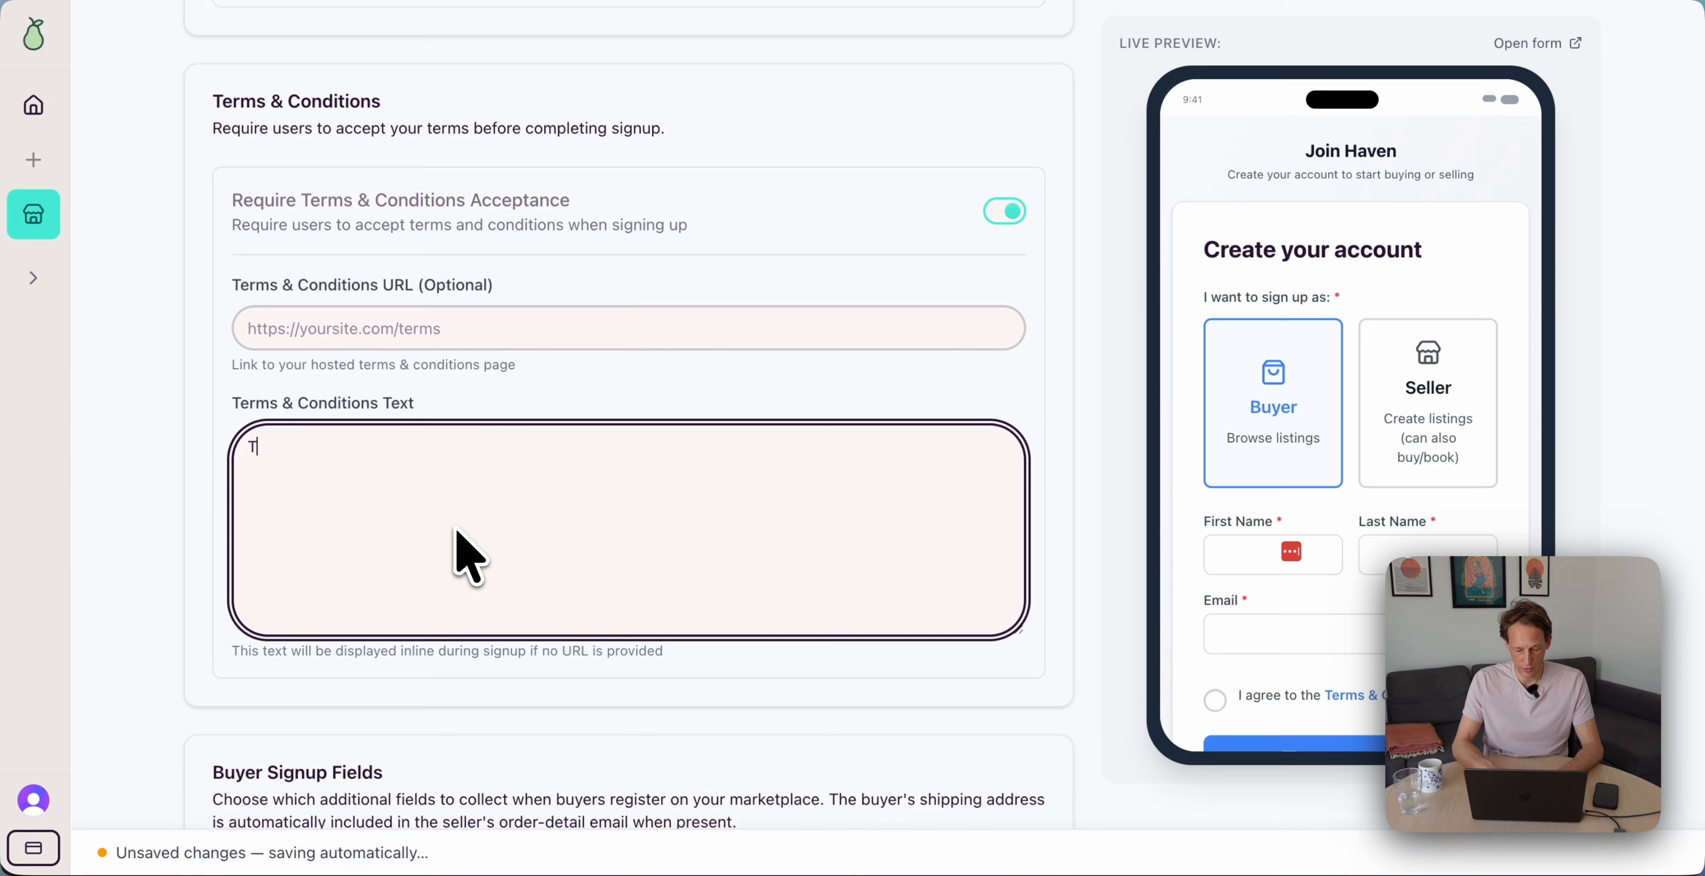
pyautogui.scroll(-6, 677, 544)
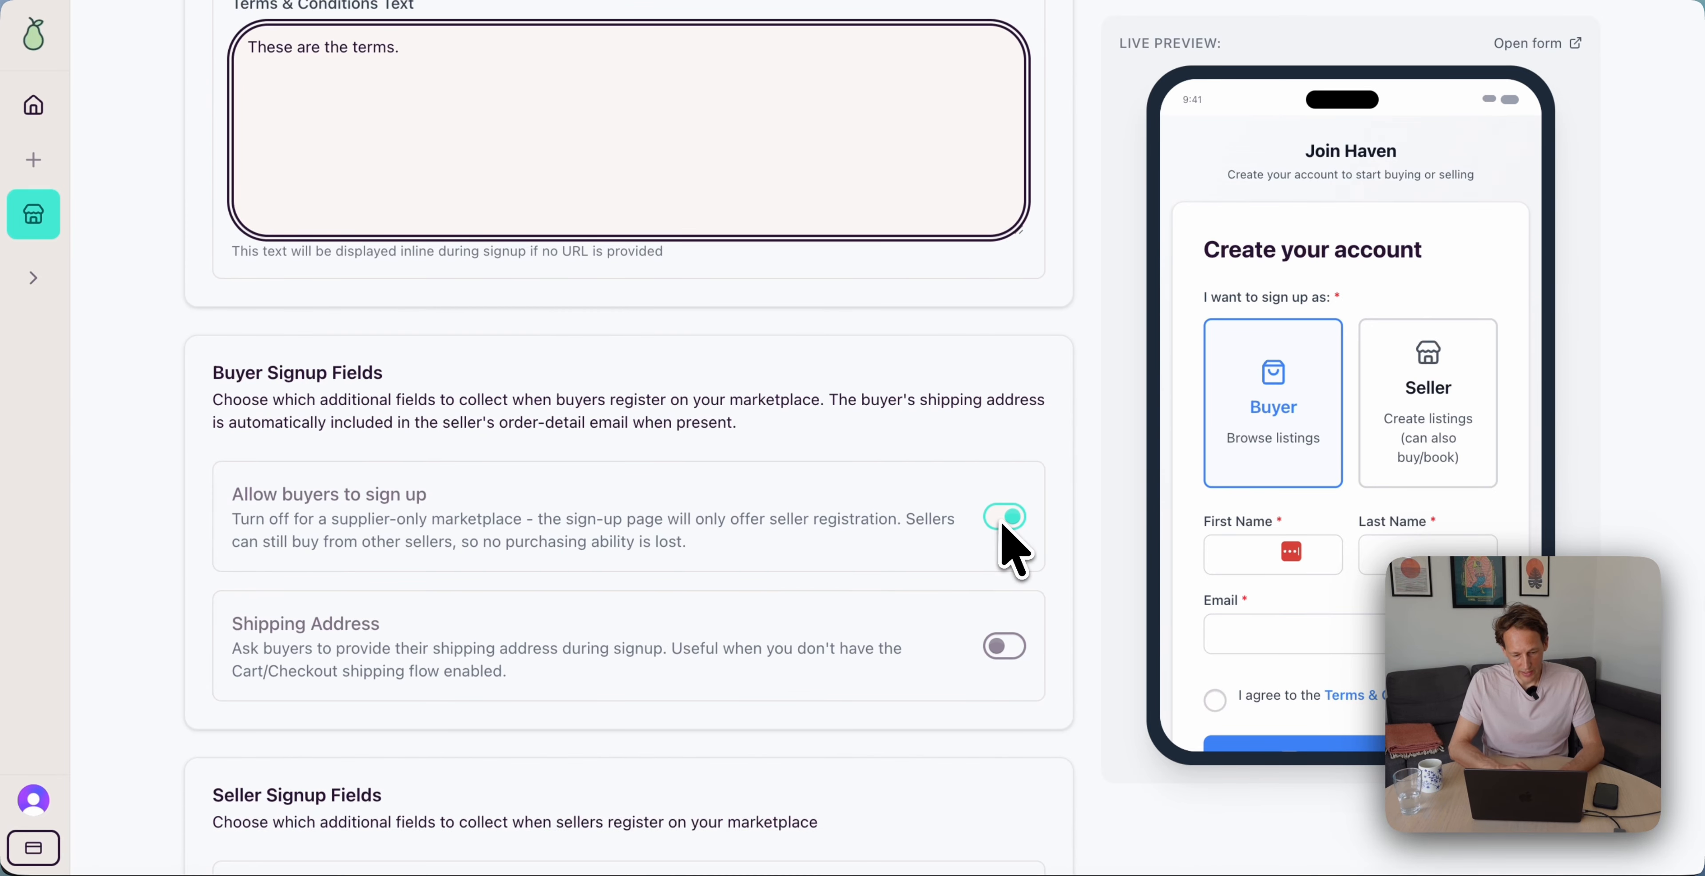
pyautogui.scroll(-3, 850, 543)
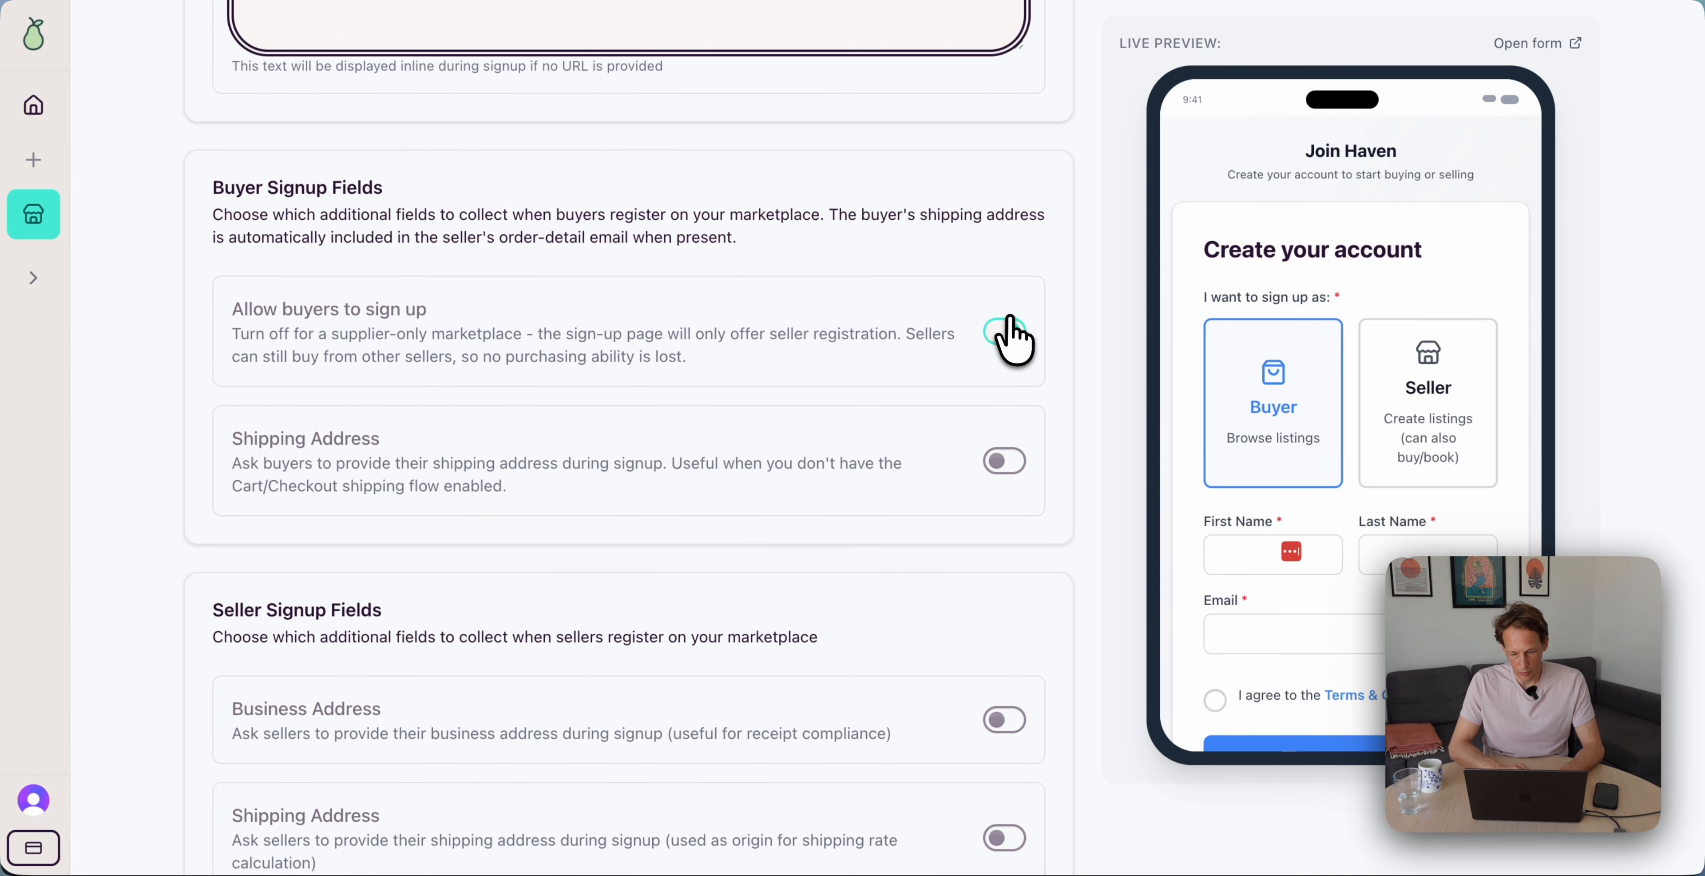
pyautogui.click(1009, 331)
pyautogui.scroll(3, 1226, 430)
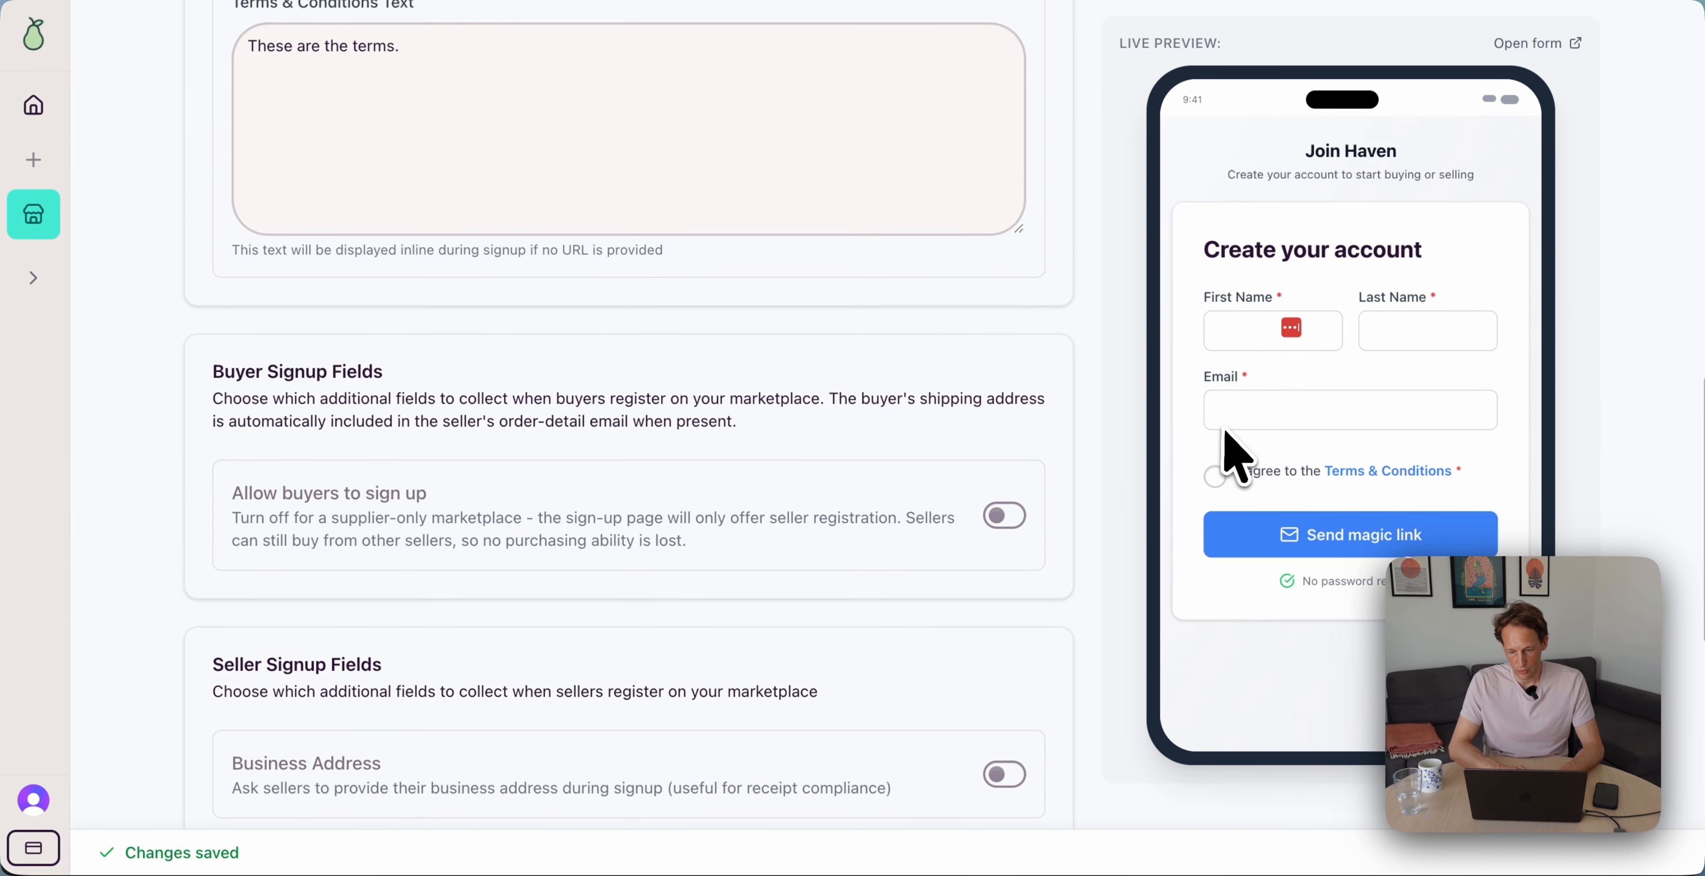
pyautogui.scroll(-1, 1226, 430)
pyautogui.click(1004, 431)
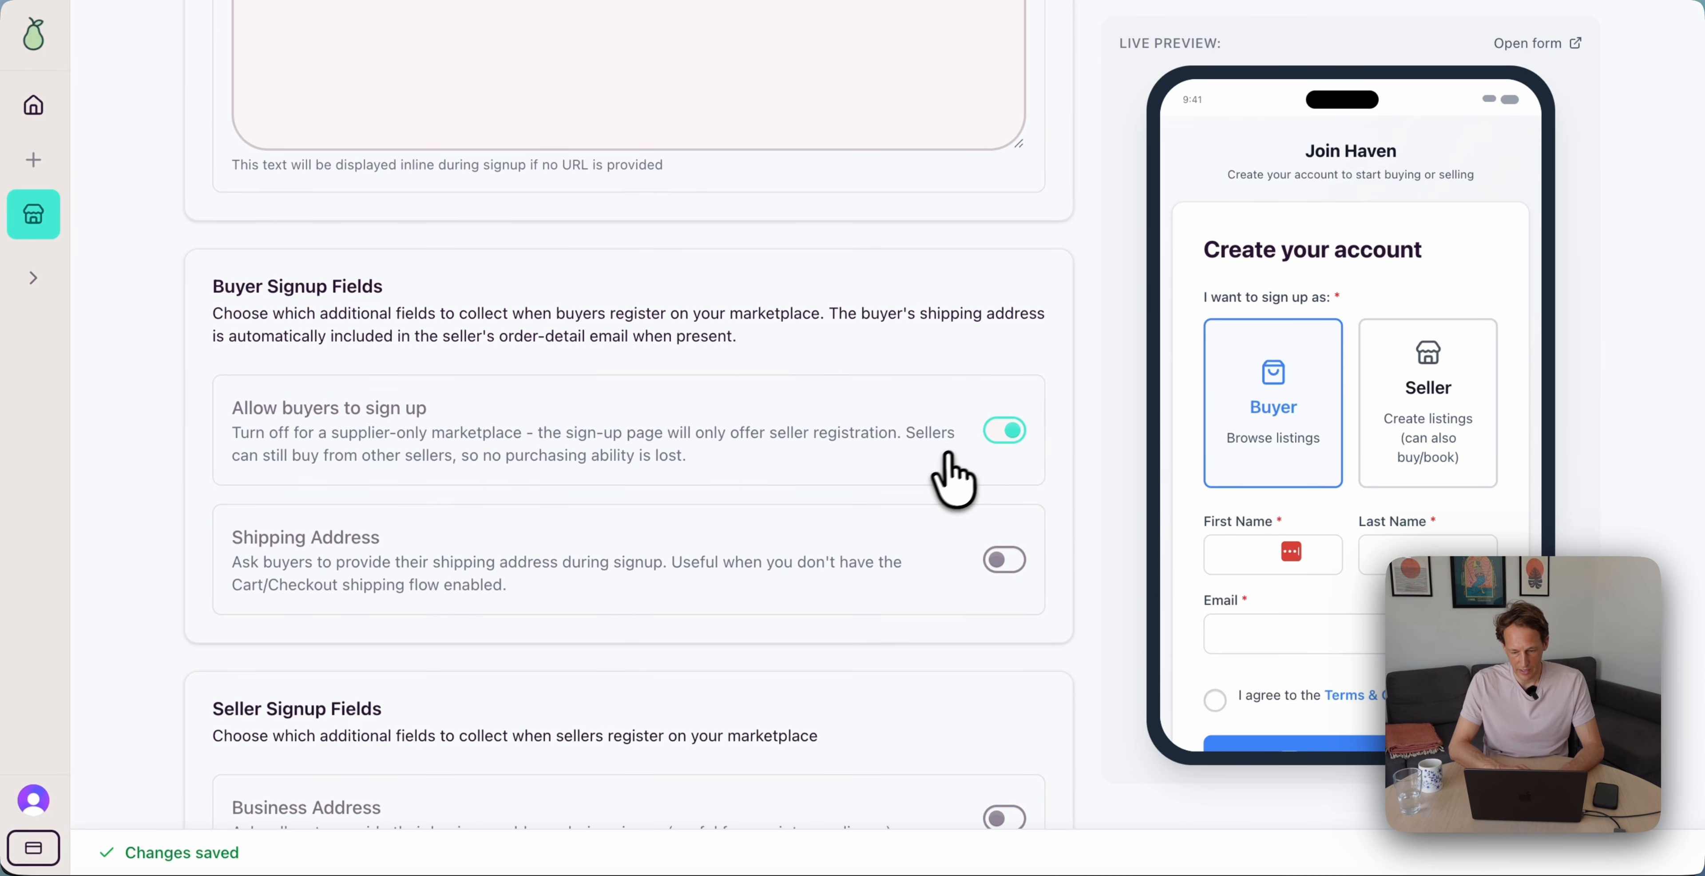
pyautogui.scroll(-1, 947, 484)
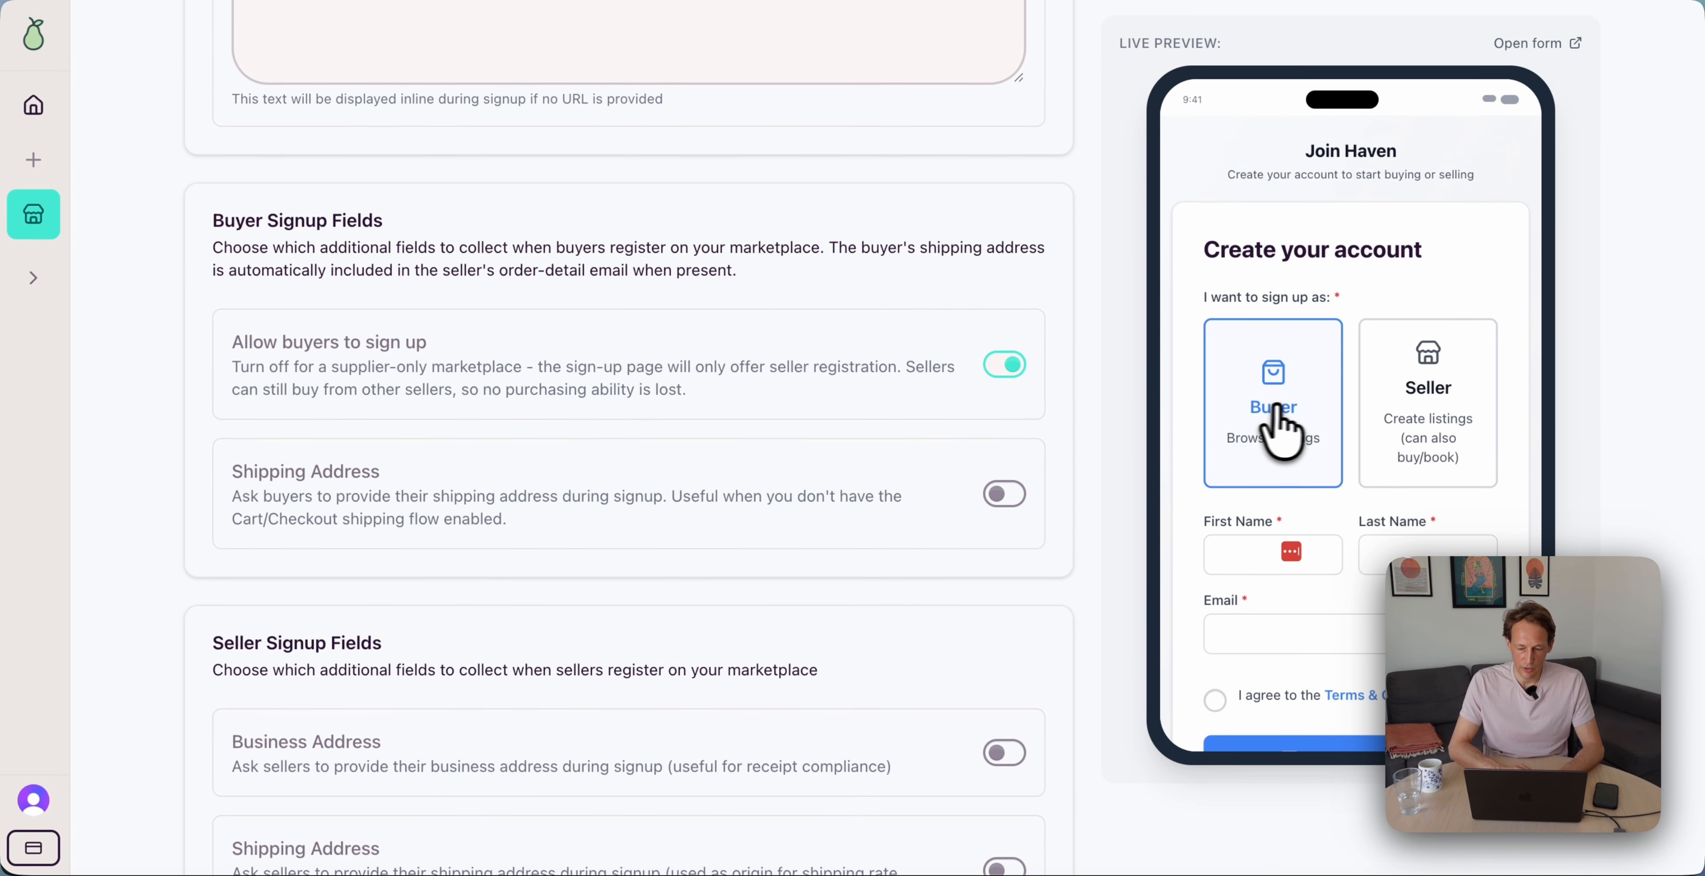
pyautogui.scroll(-6, 816, 471)
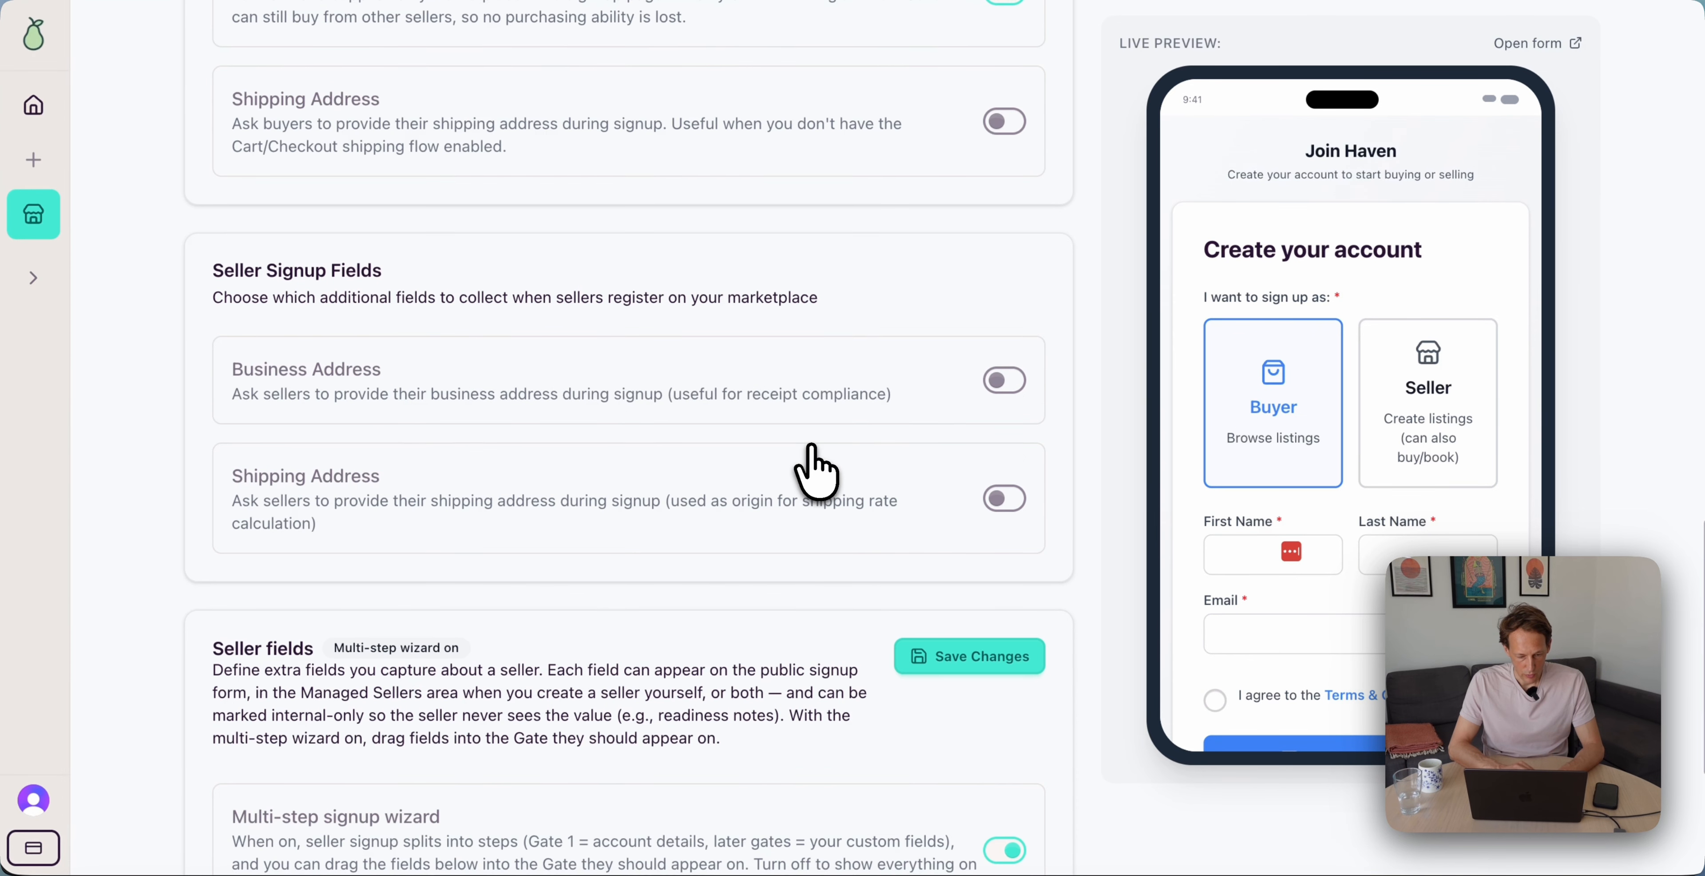
pyautogui.scroll(-1, 816, 472)
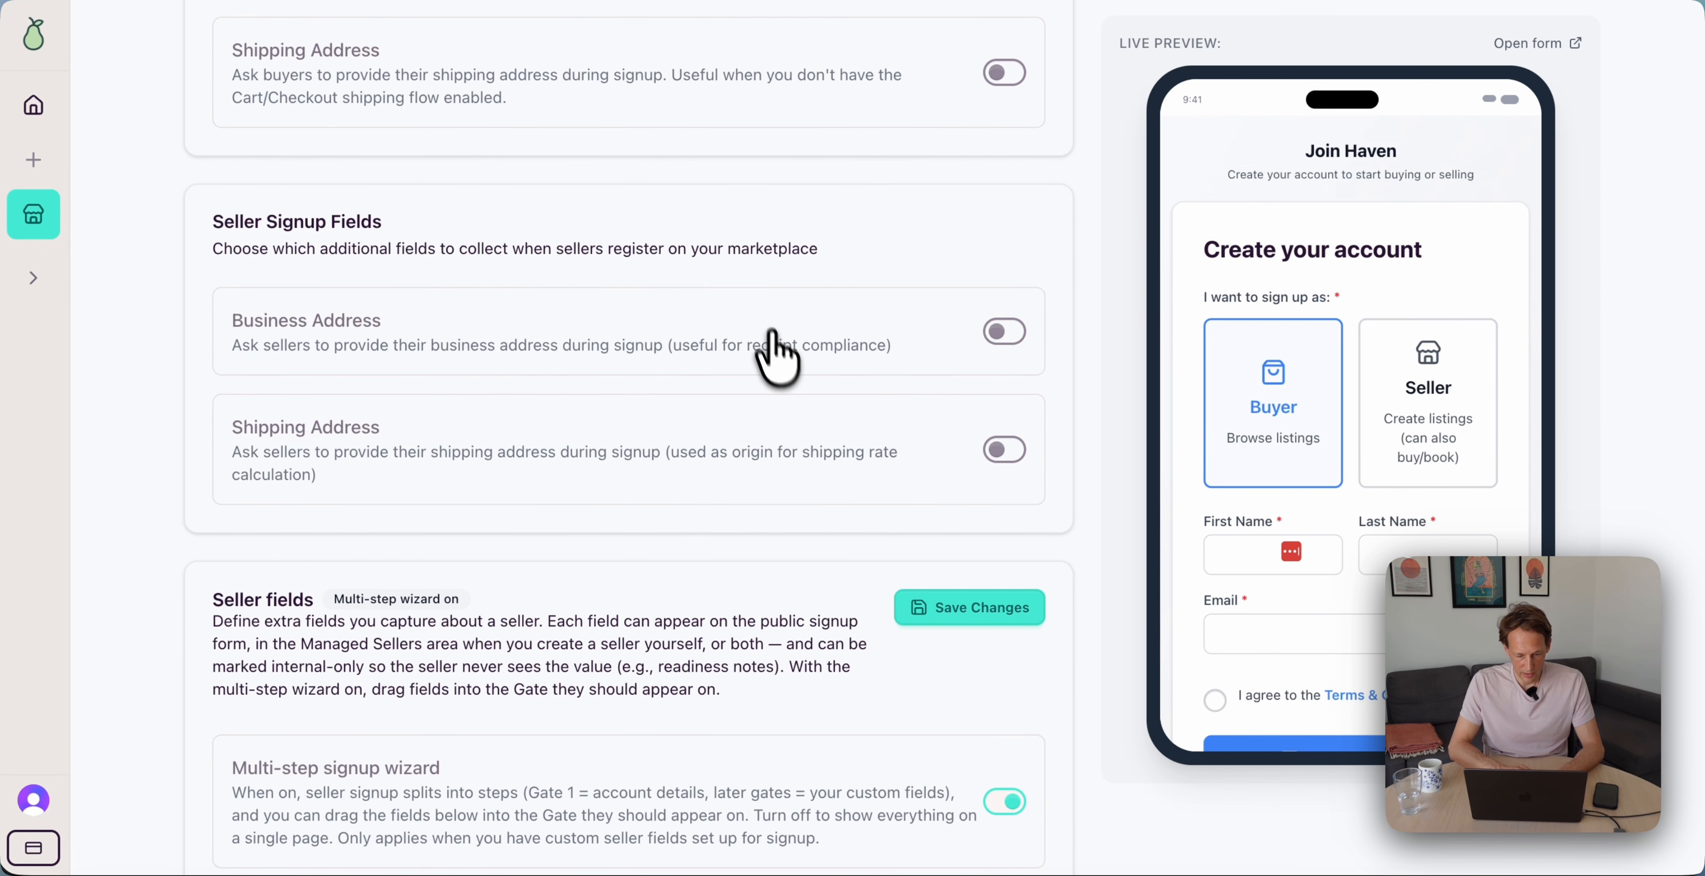
pyautogui.scroll(-5, 778, 358)
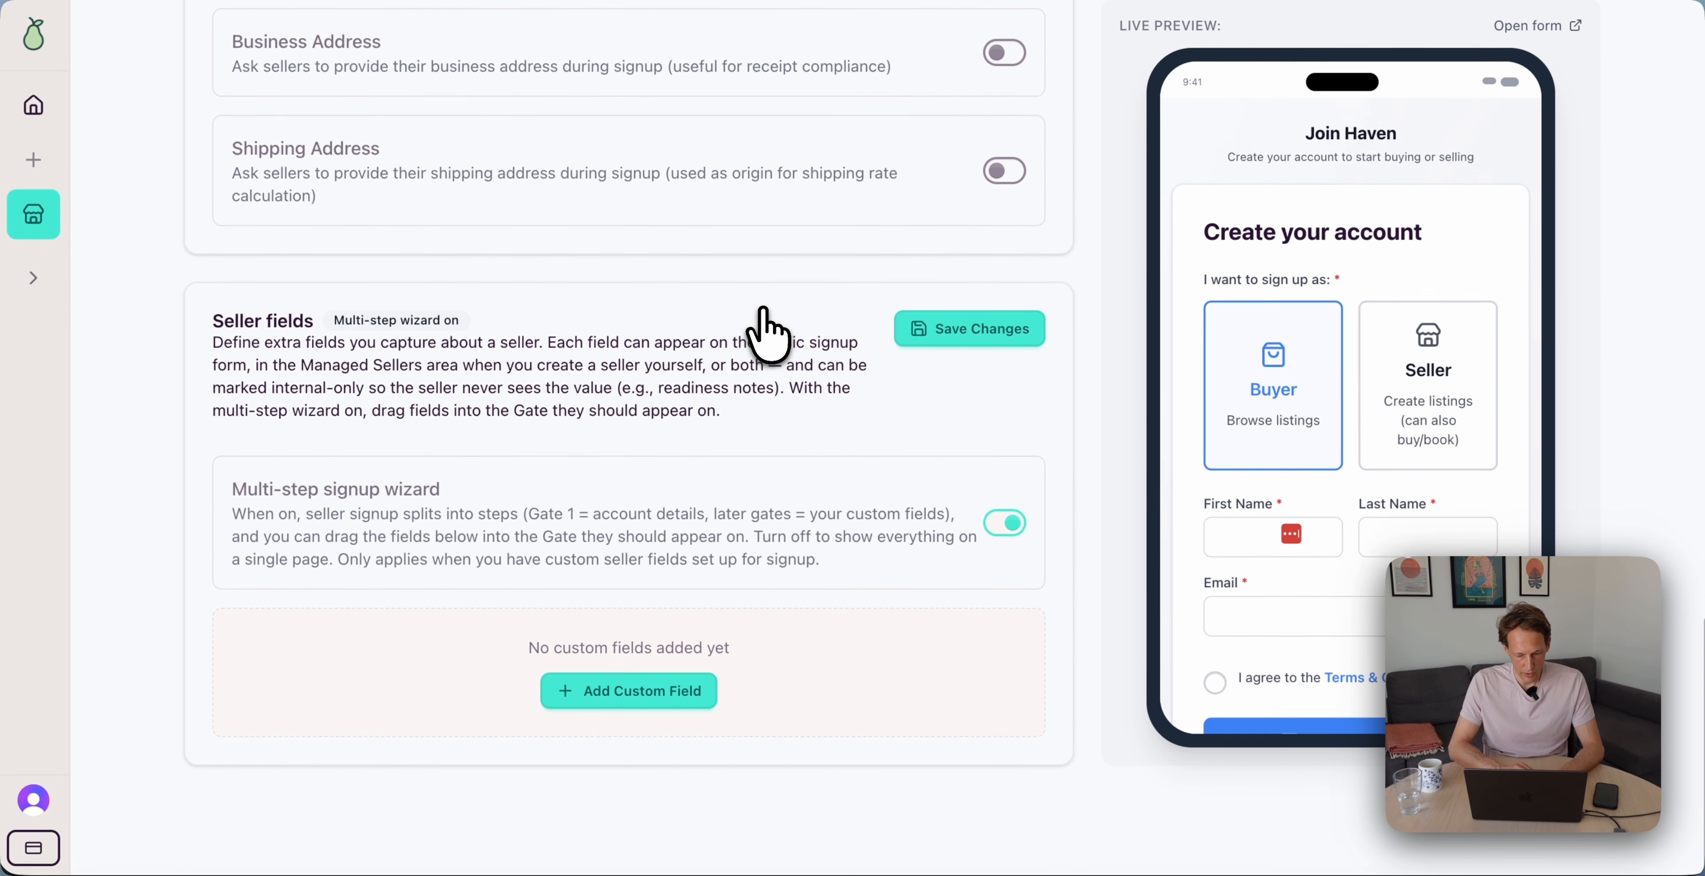
pyautogui.scroll(2, 832, 440)
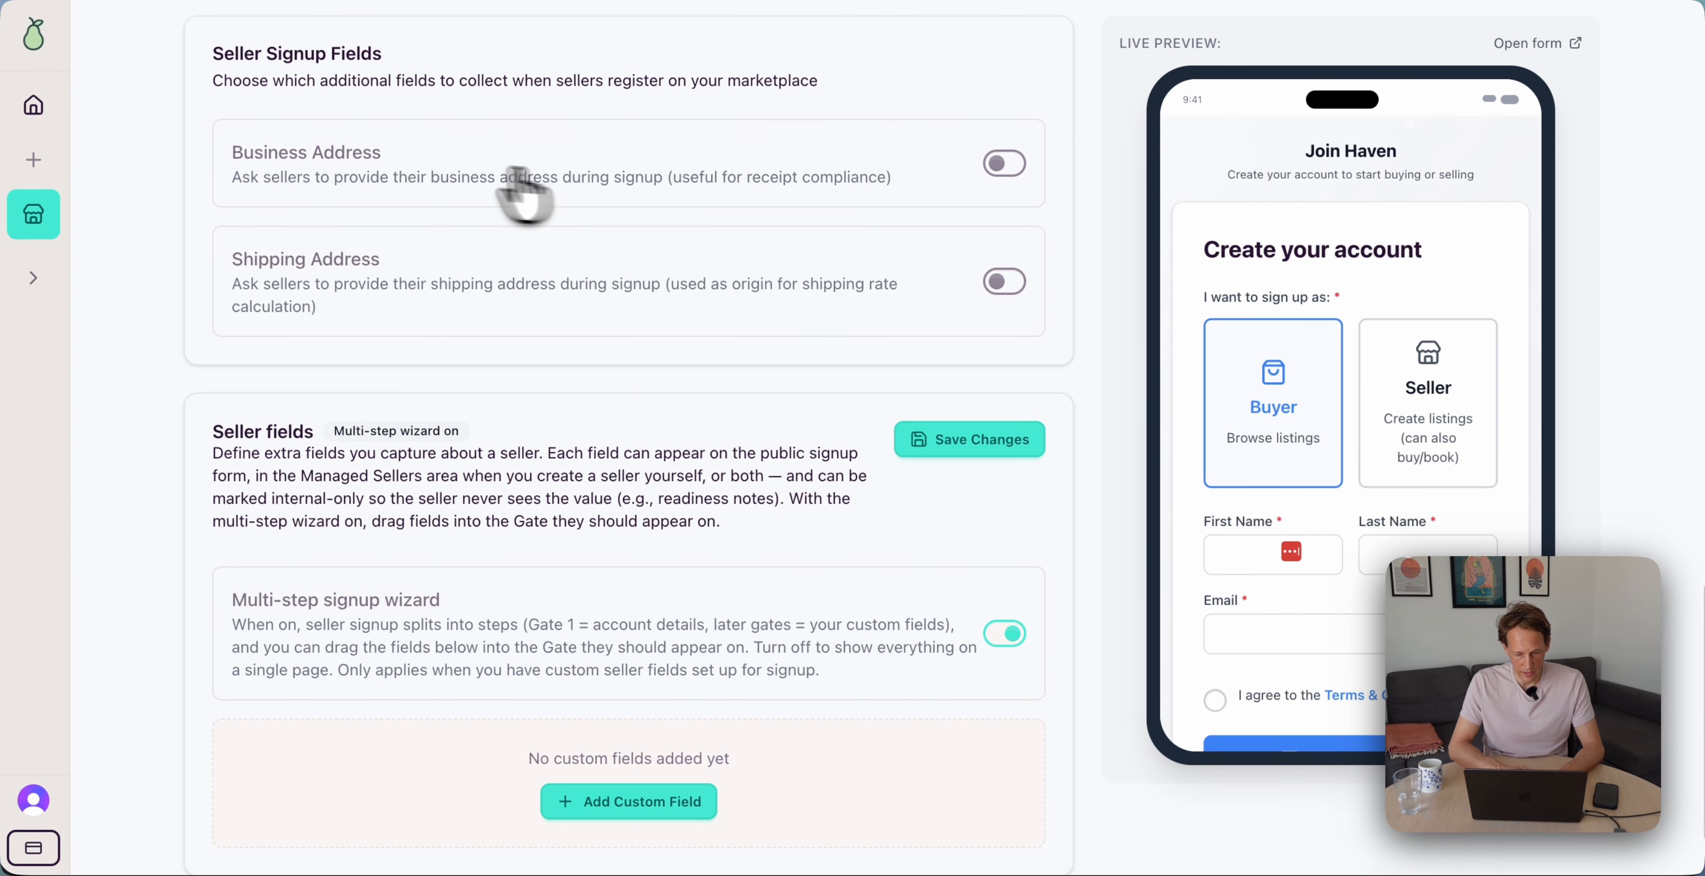
pyautogui.scroll(-2, 684, 276)
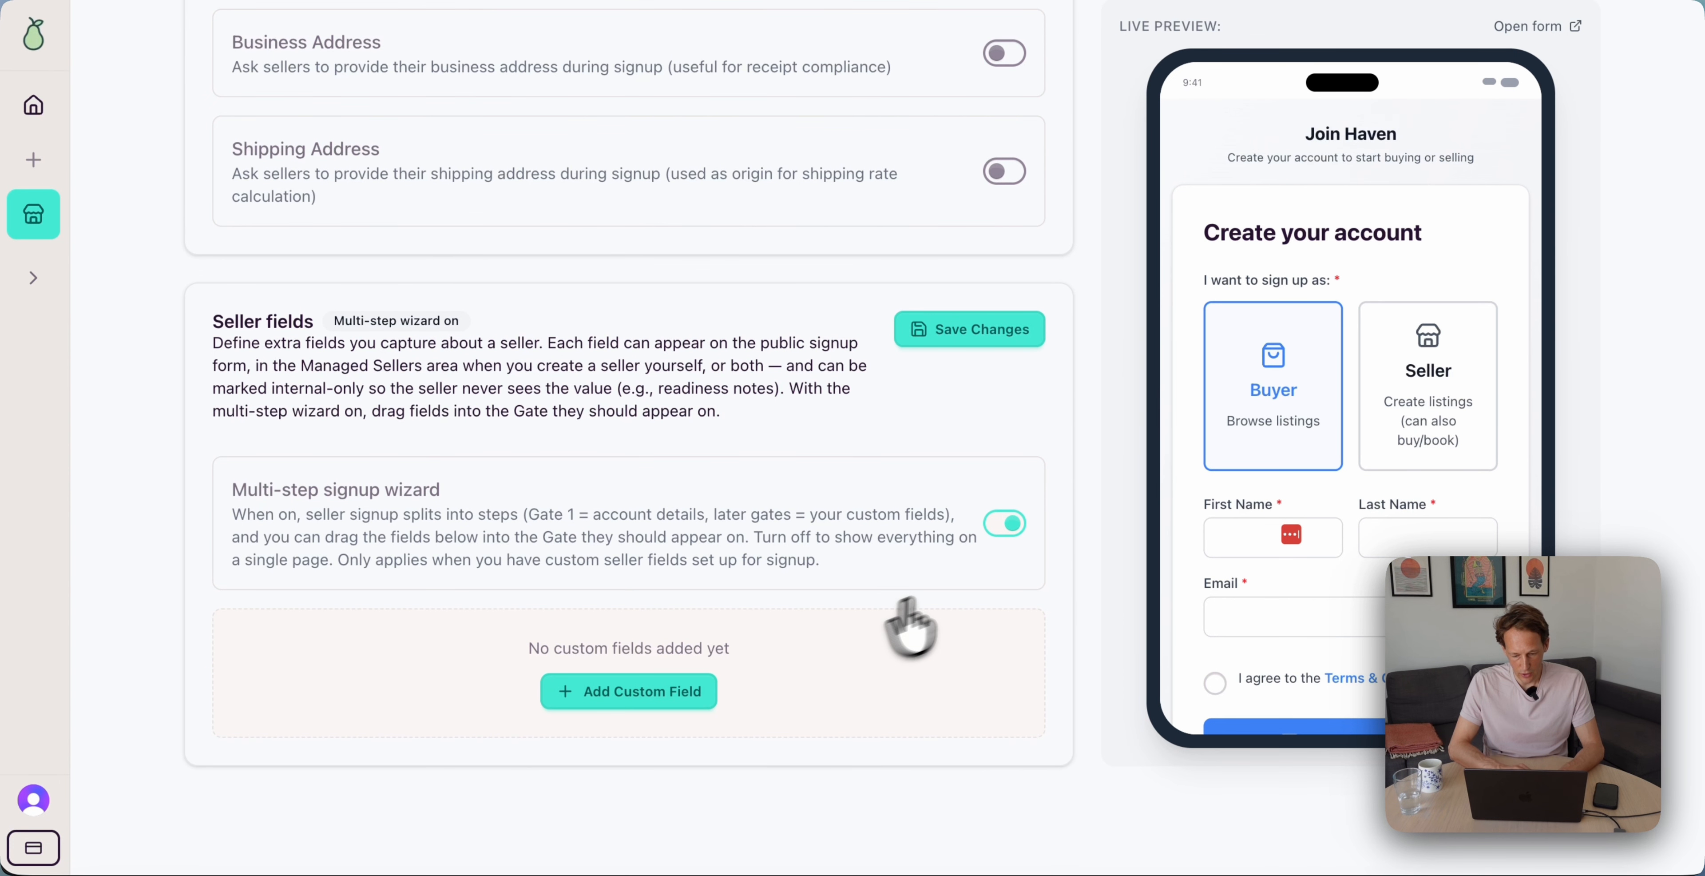
# Add a custom seller signup field and turn off the multi-step seller signup wizard
pyautogui.click(695, 694)
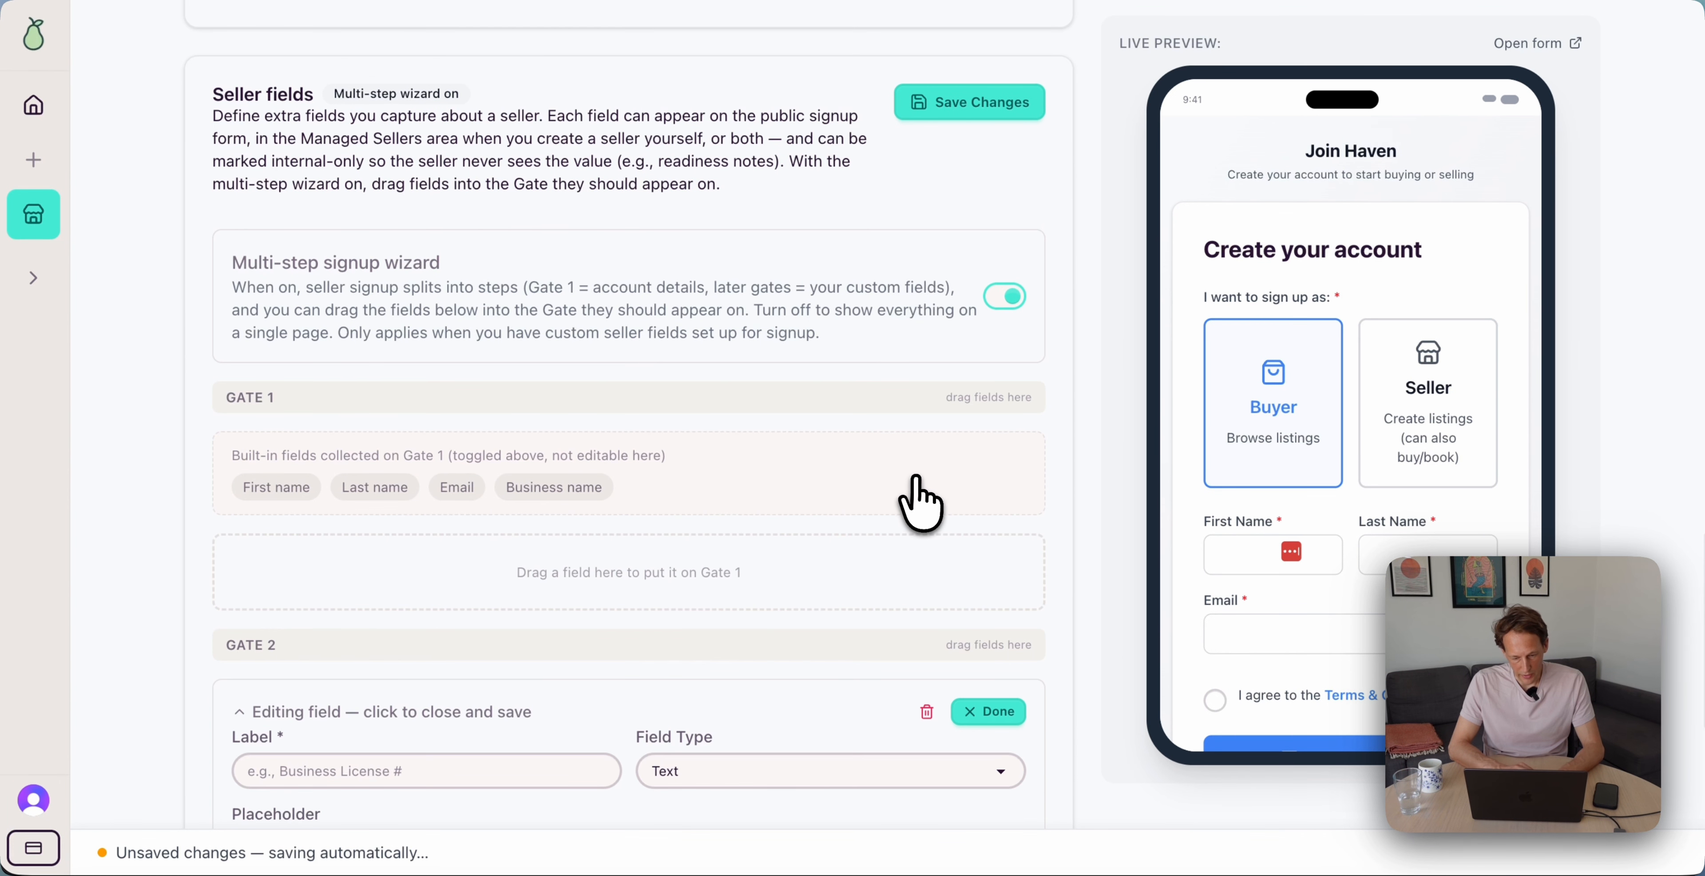
pyautogui.scroll(-3, 944, 464)
pyautogui.scroll(-2, 1317, 561)
pyautogui.scroll(1, 1373, 563)
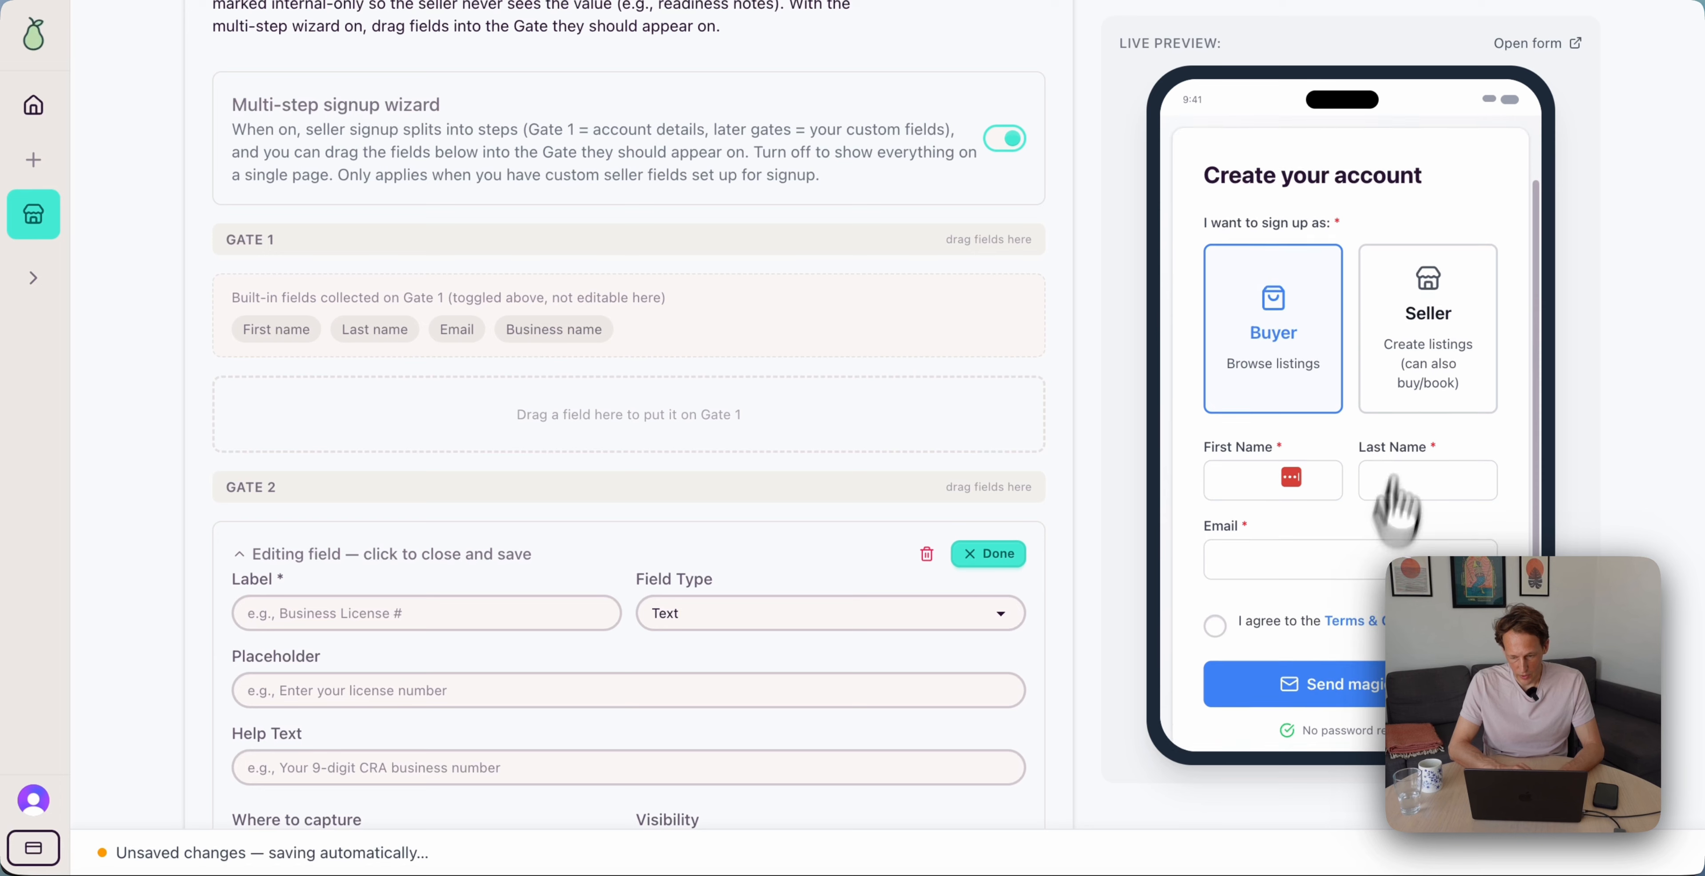
pyautogui.click(1423, 321)
pyautogui.scroll(-3, 1320, 477)
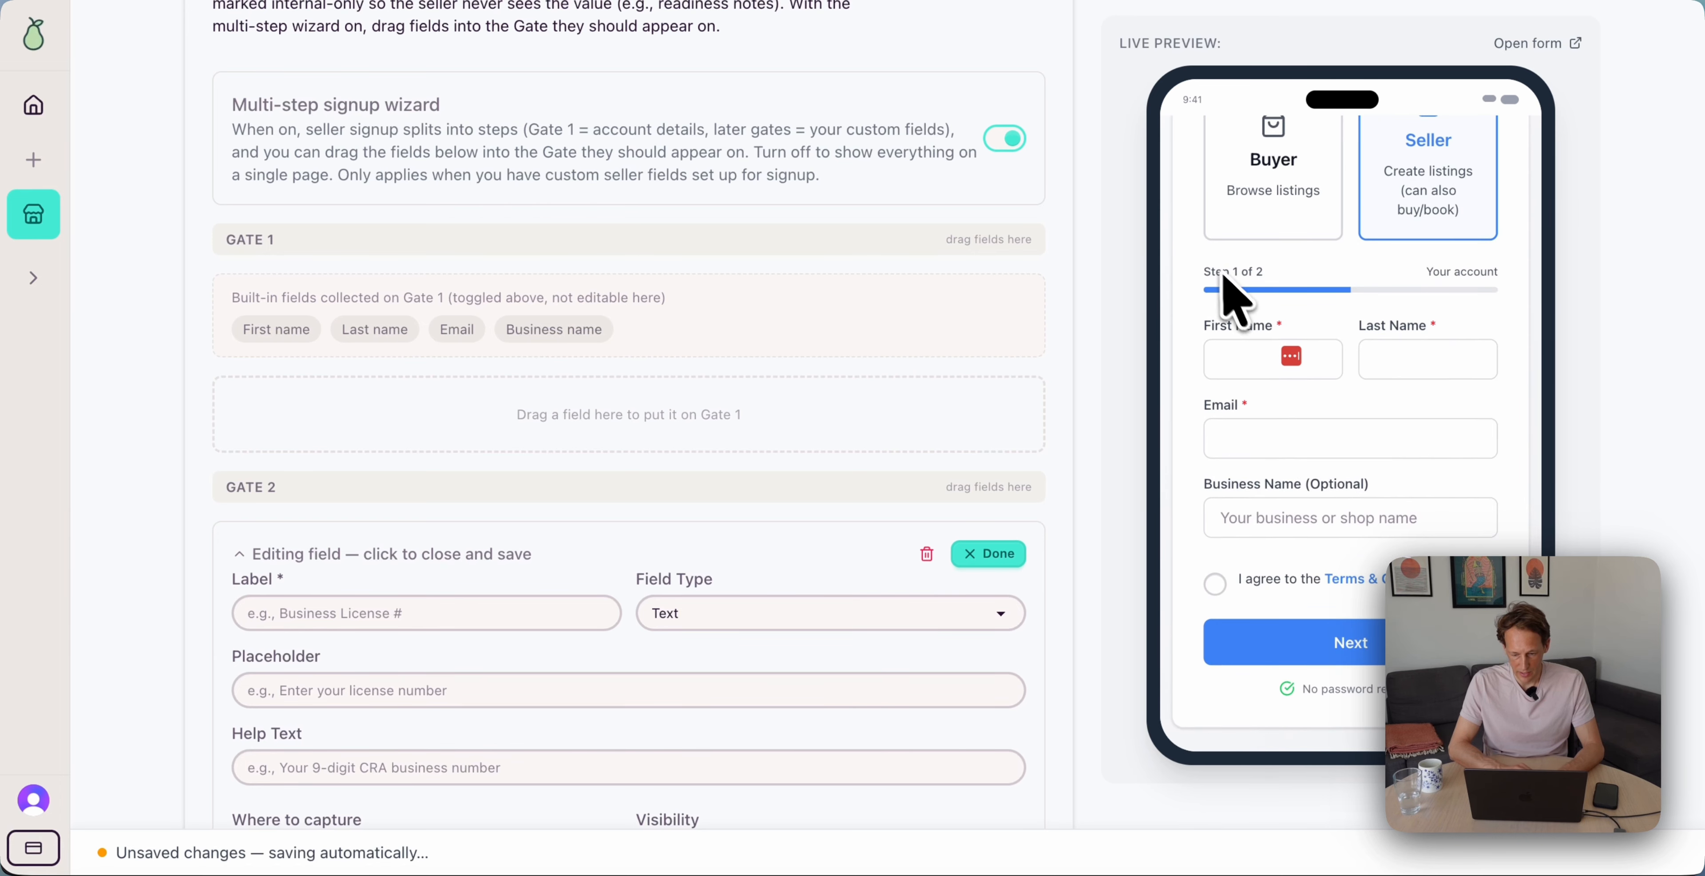
pyautogui.scroll(2, 960, 414)
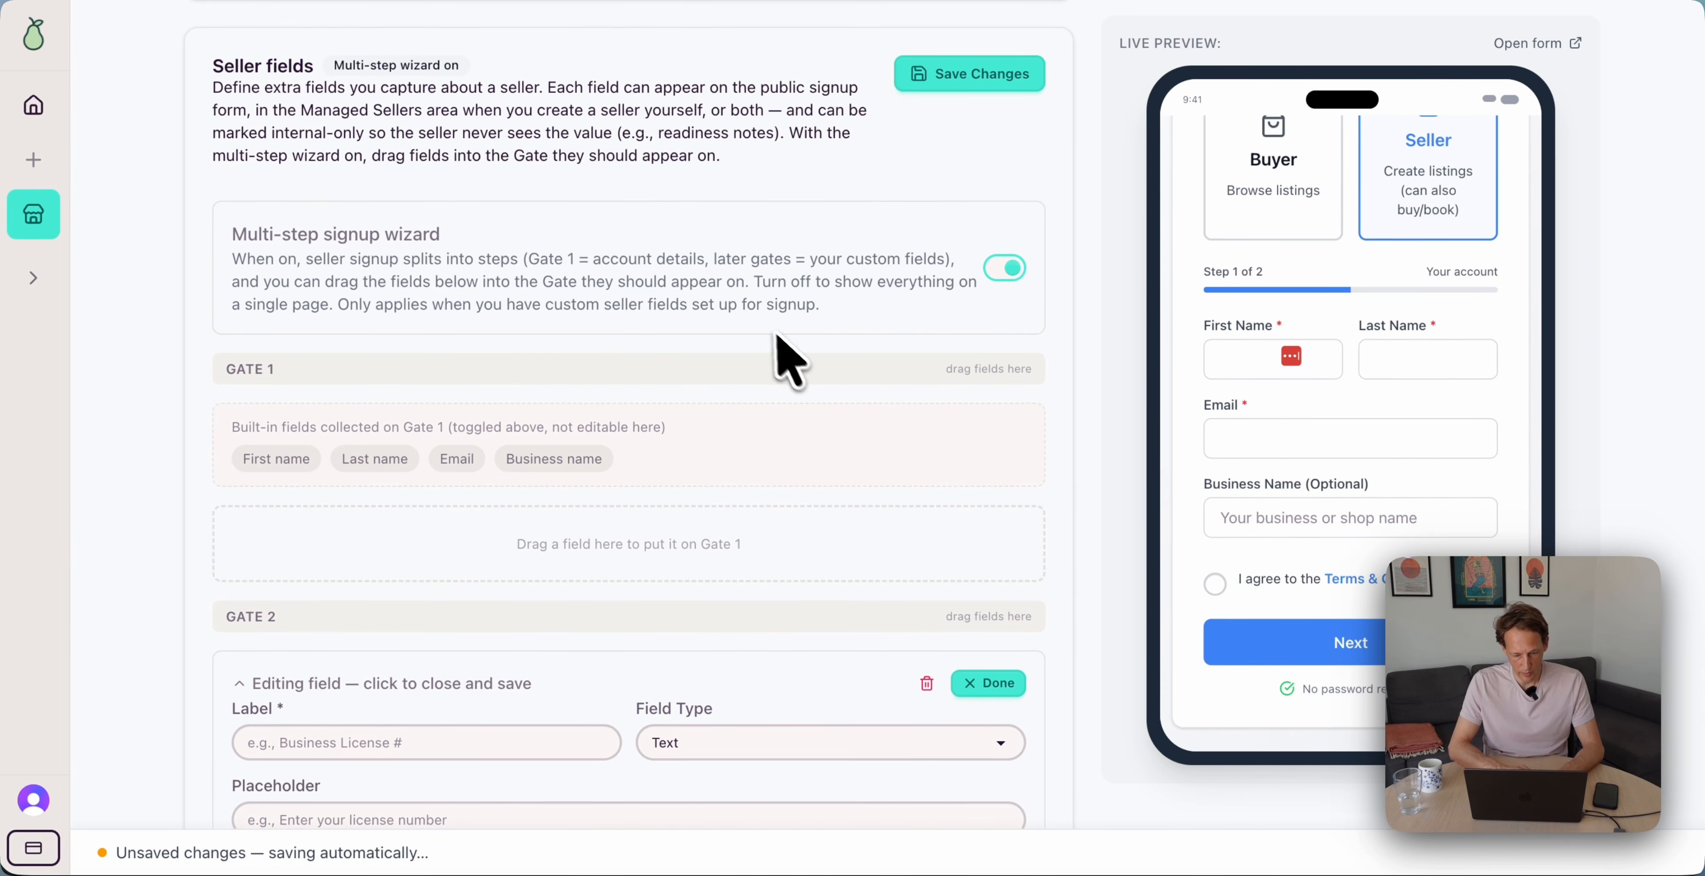
pyautogui.click(1003, 268)
pyautogui.scroll(-2, 596, 417)
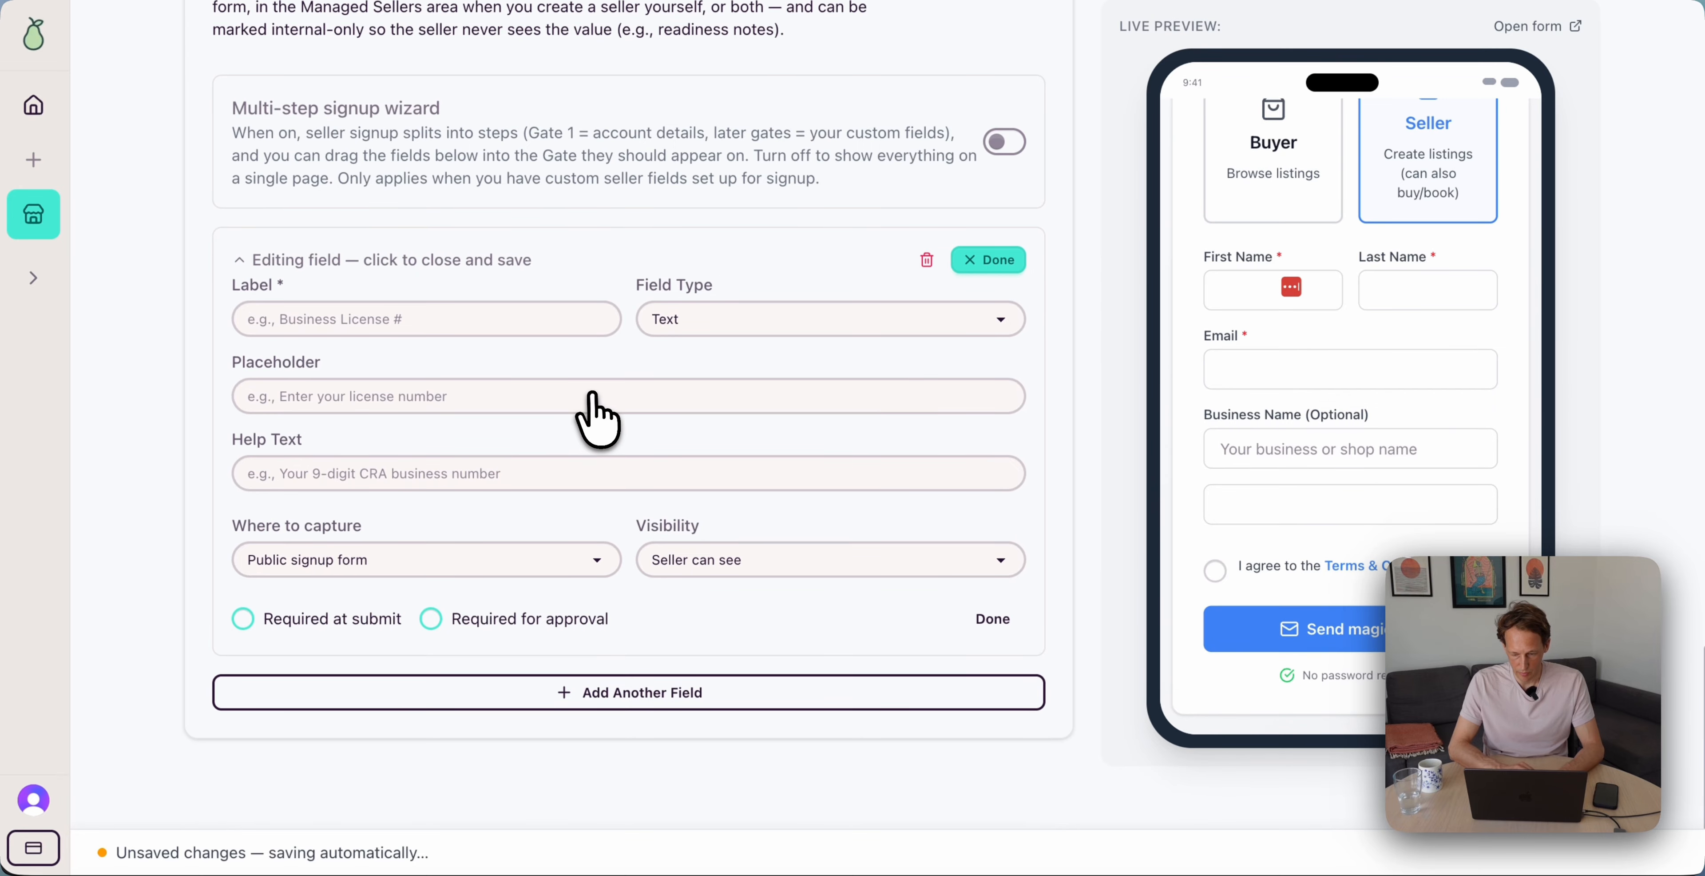
# Make it a 'How did you hear about us?' dropdown: Instagram, Google, Referral, Other
pyautogui.click(465, 327)
pyautogui.write('How did you hear about us?')
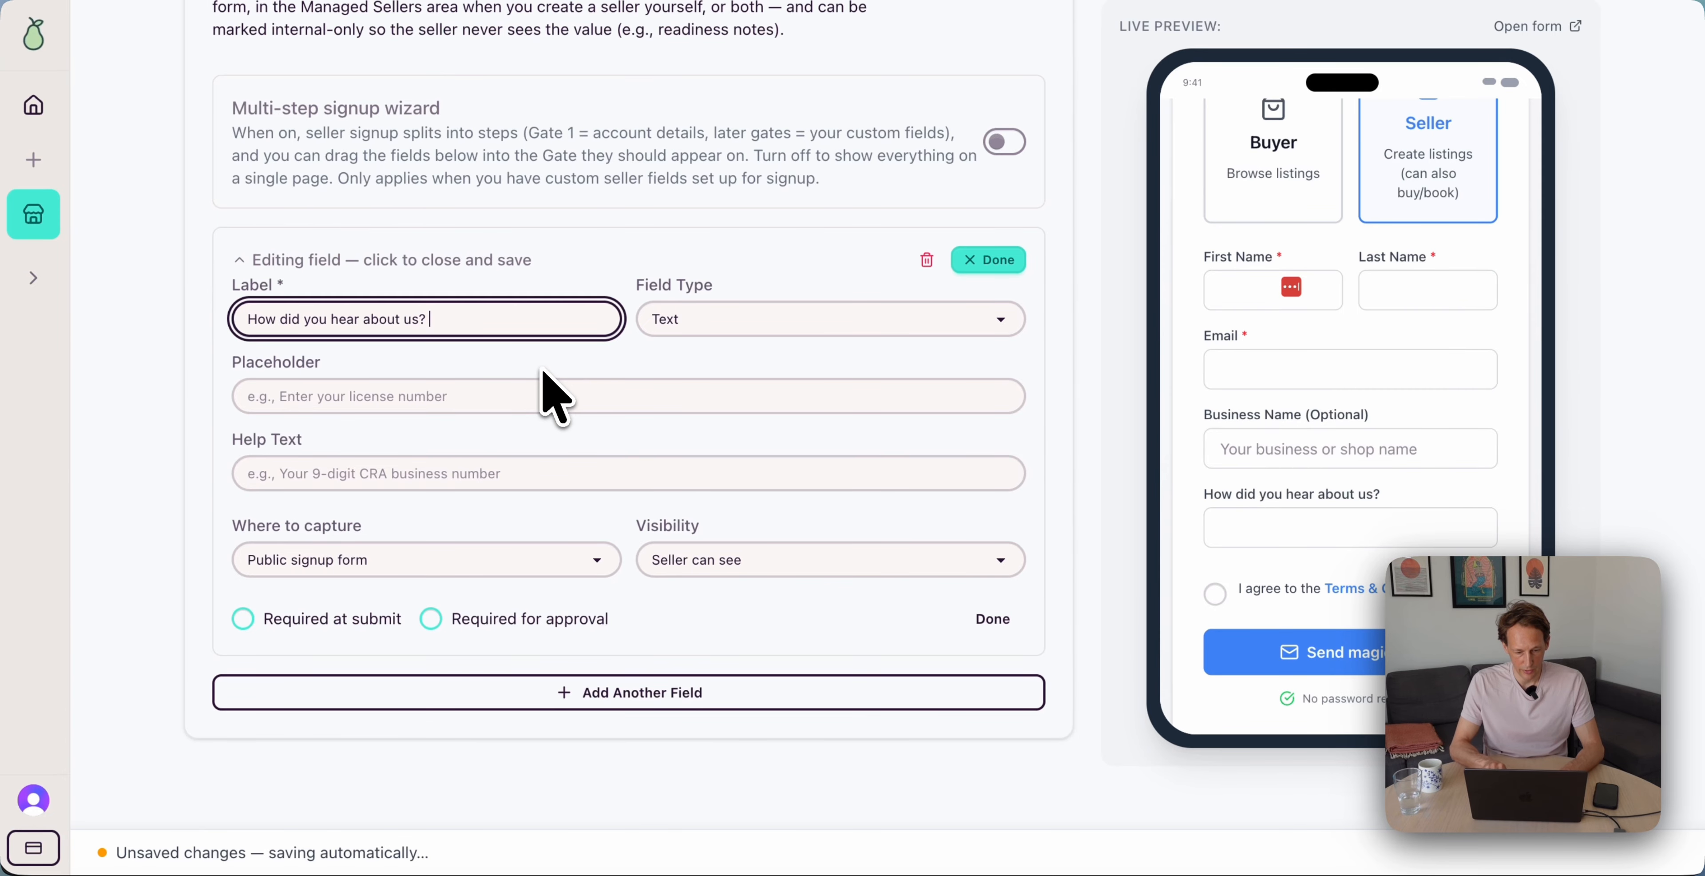
pyautogui.click(762, 326)
pyautogui.click(781, 401)
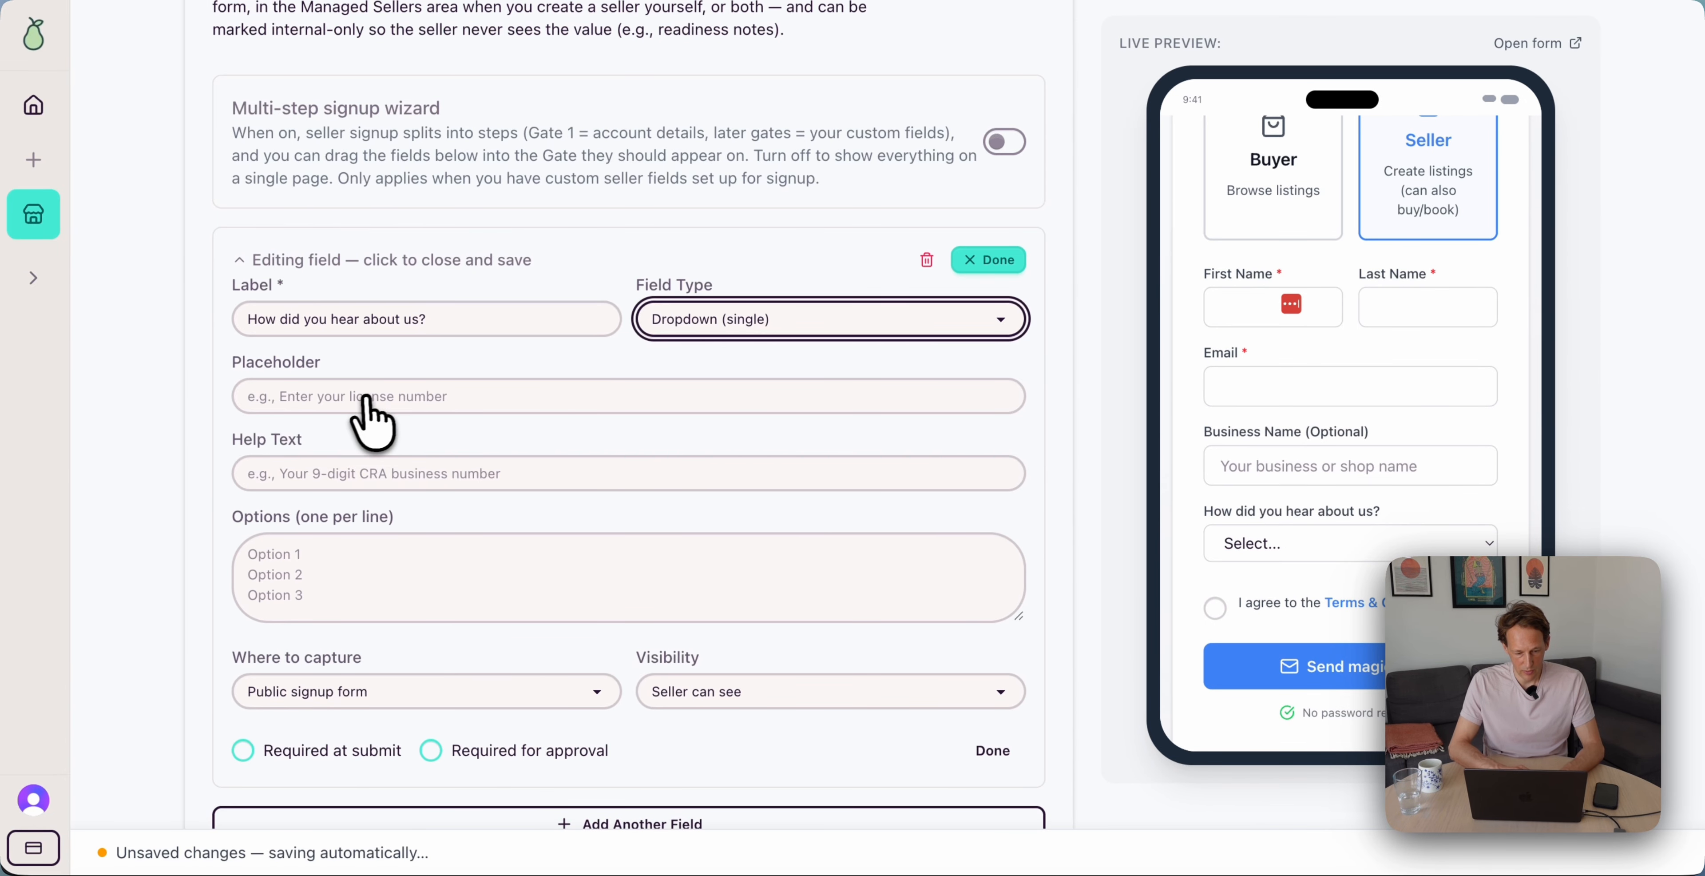
pyautogui.click(421, 596)
pyautogui.write('Instagram · Google · Referral · Other')
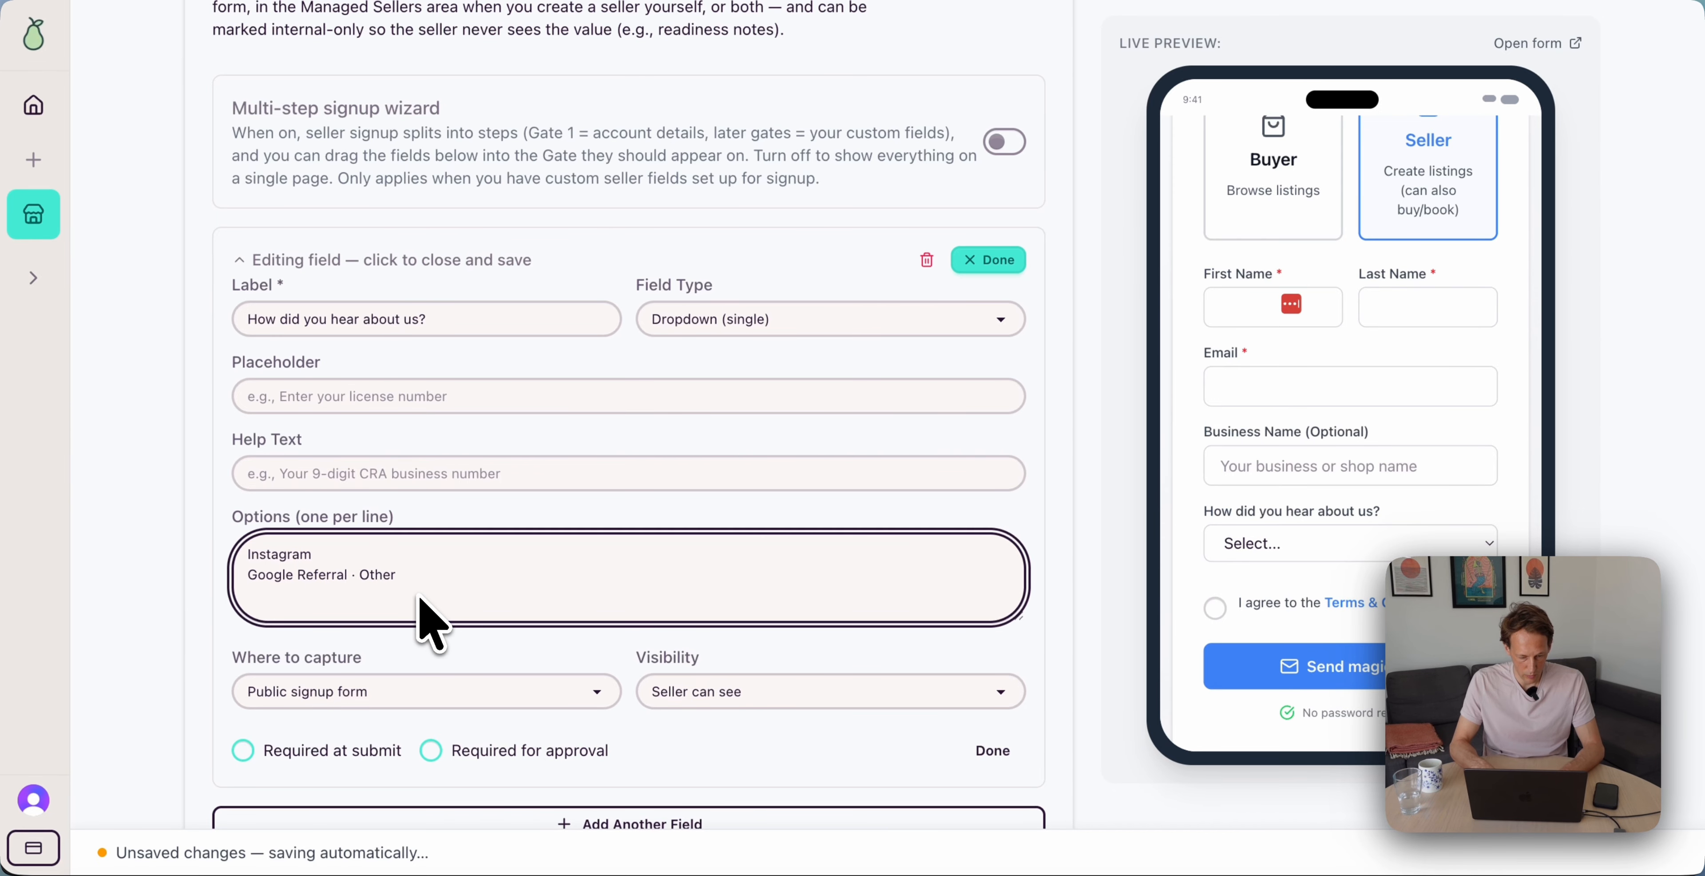
pyautogui.press('Return')
pyautogui.click(1307, 573)
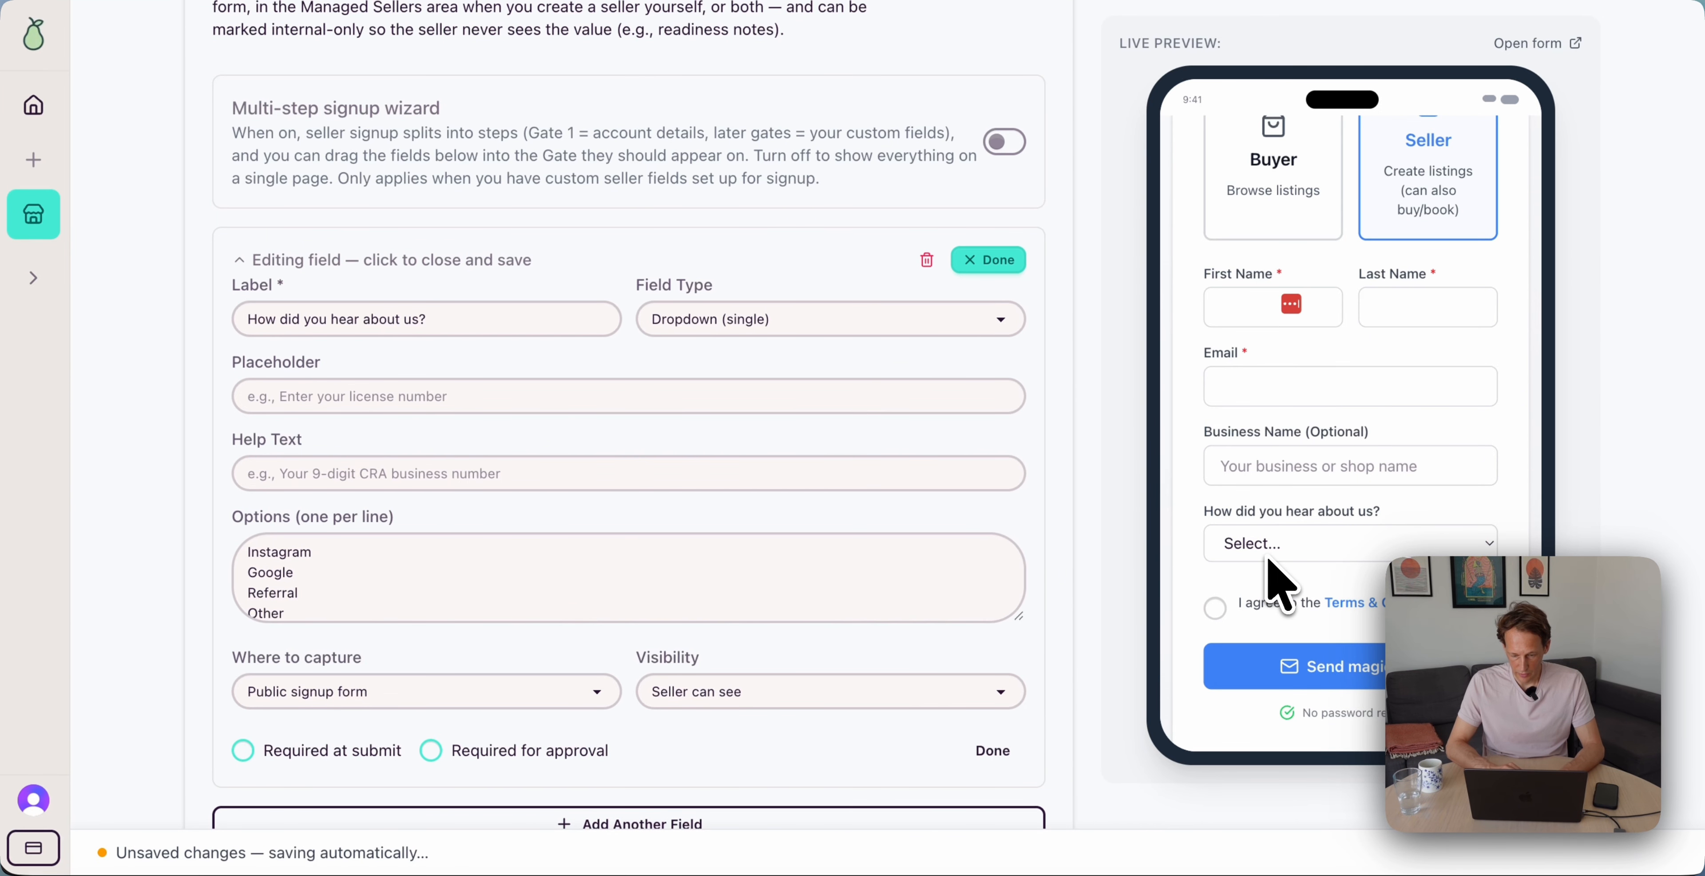
pyautogui.scroll(-3, 1013, 571)
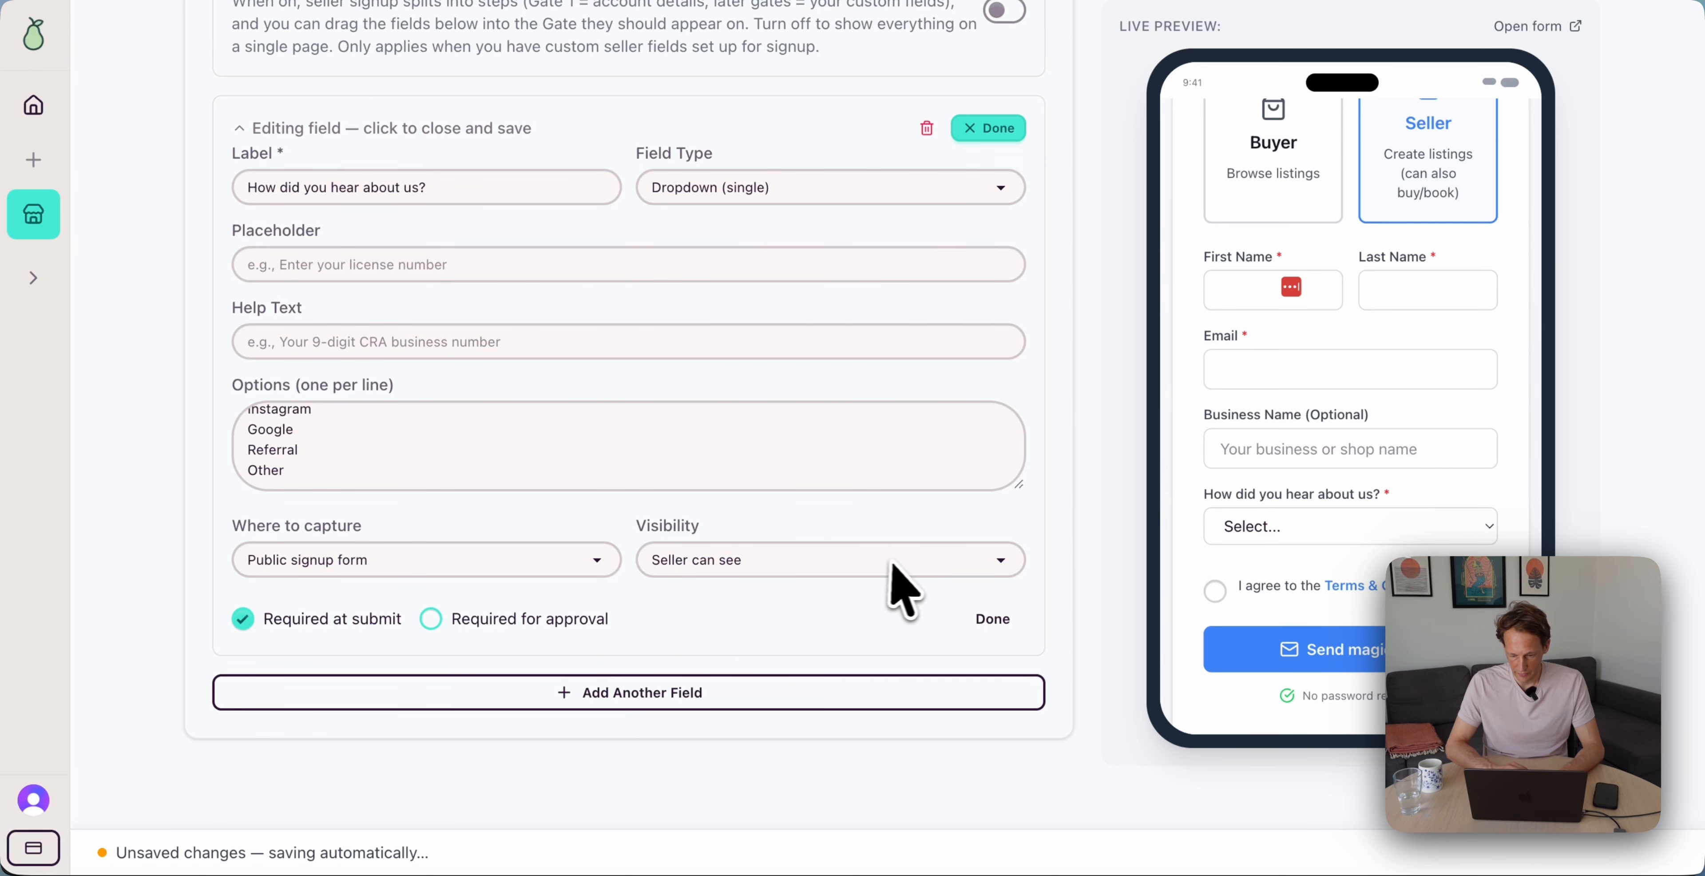
pyautogui.scroll(20, 1006, 543)
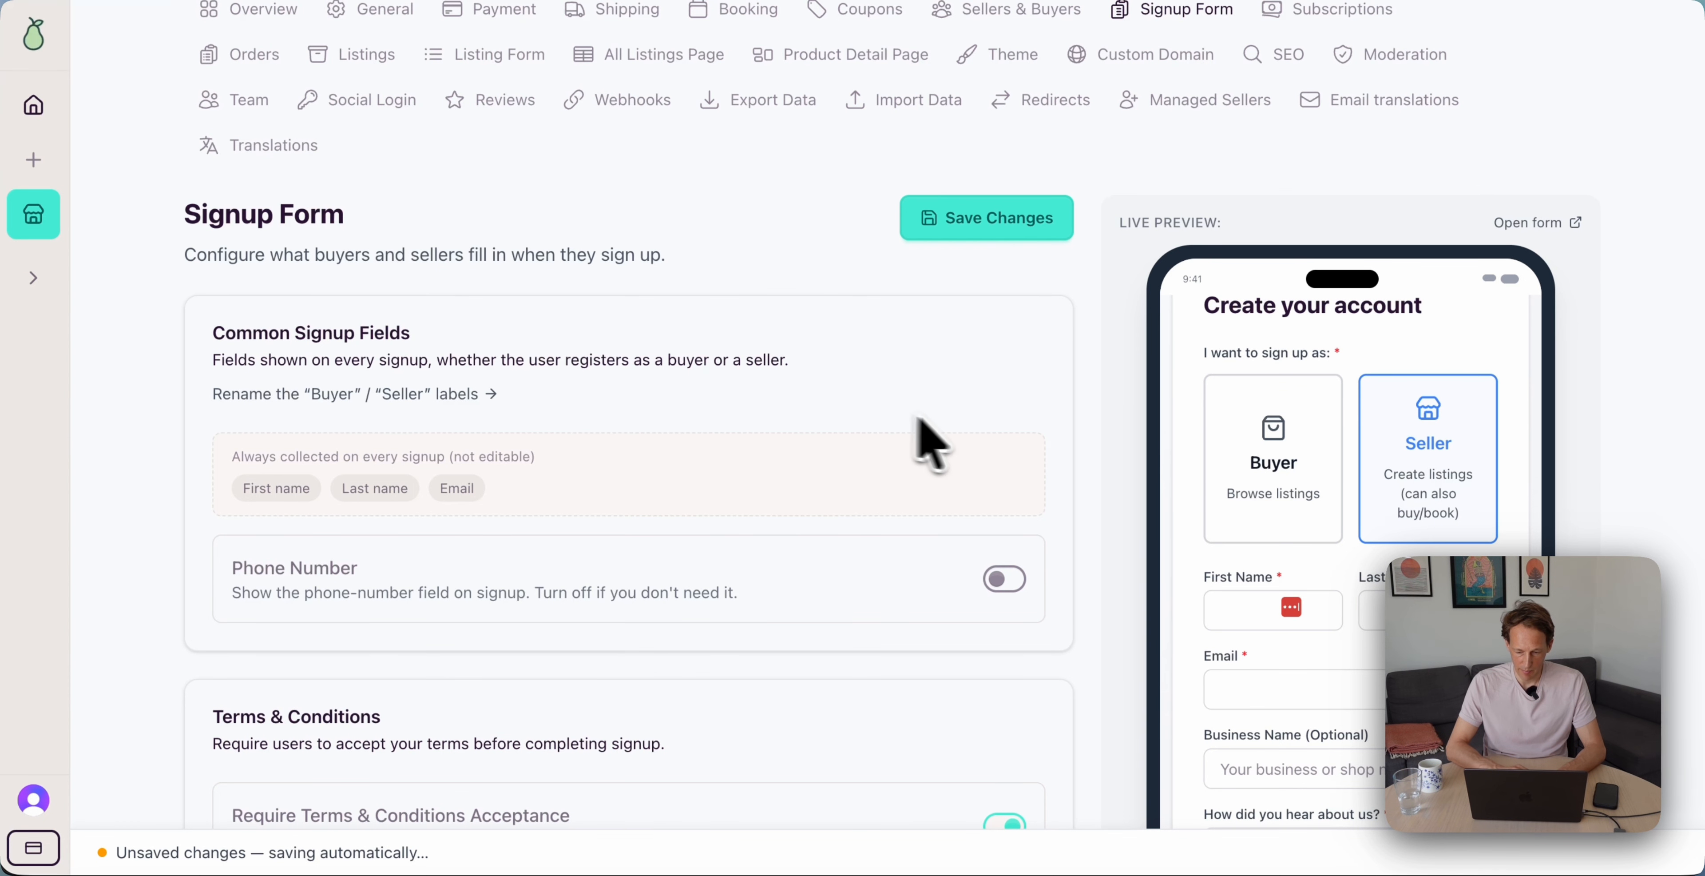
# Rename the singular seller label to Host
pyautogui.scroll(3, 940, 477)
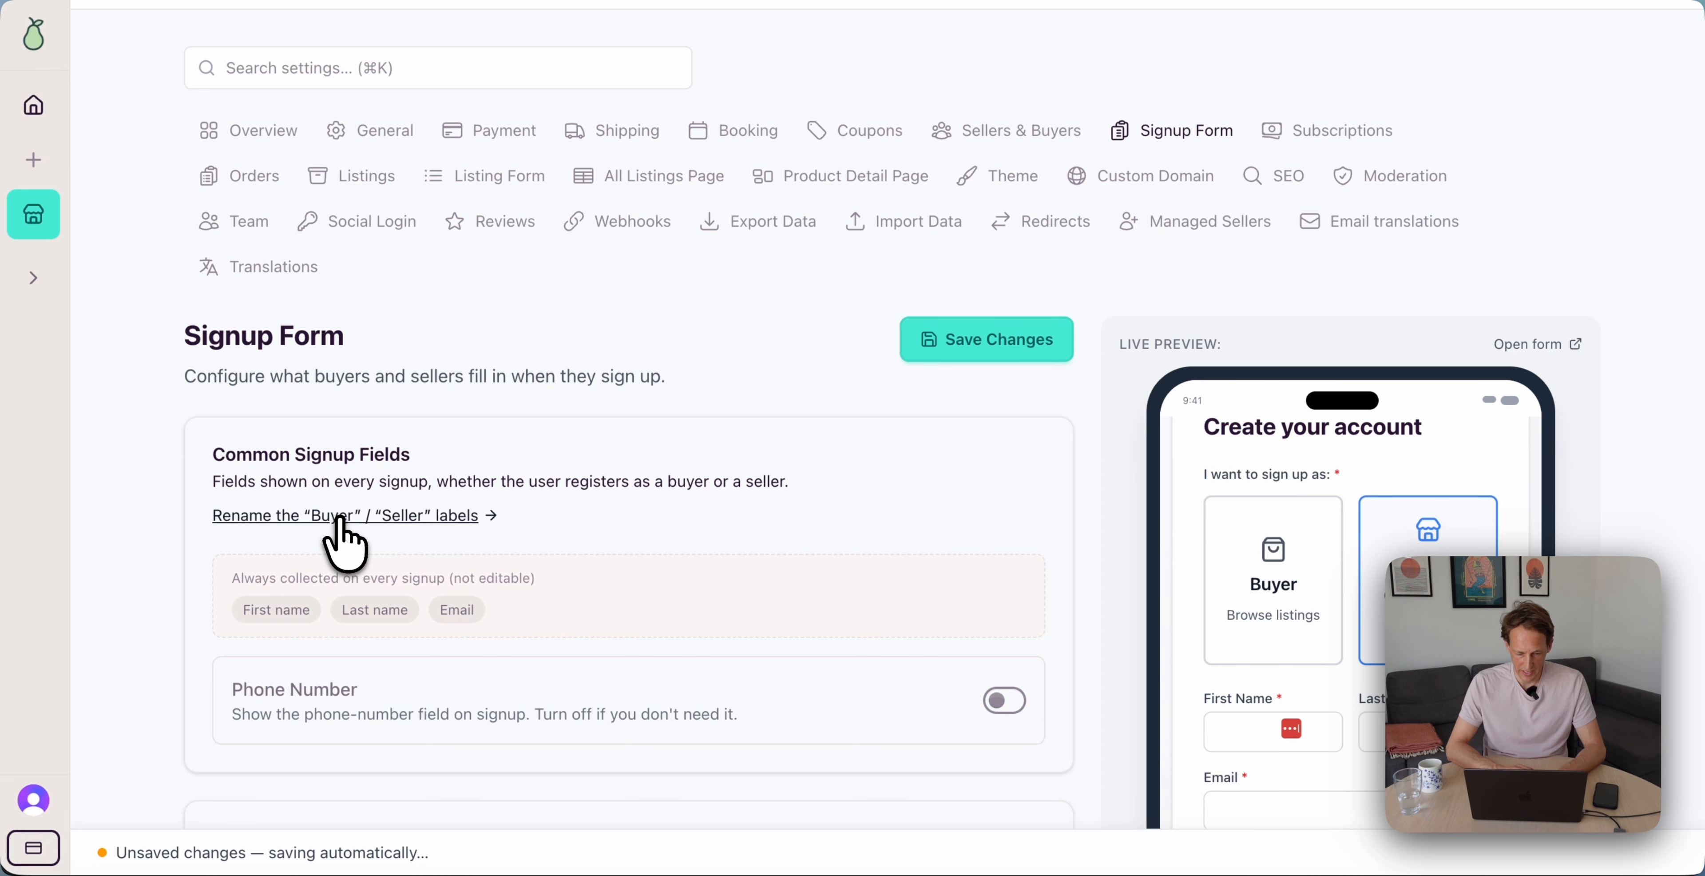
pyautogui.click(341, 520)
pyautogui.click(415, 706)
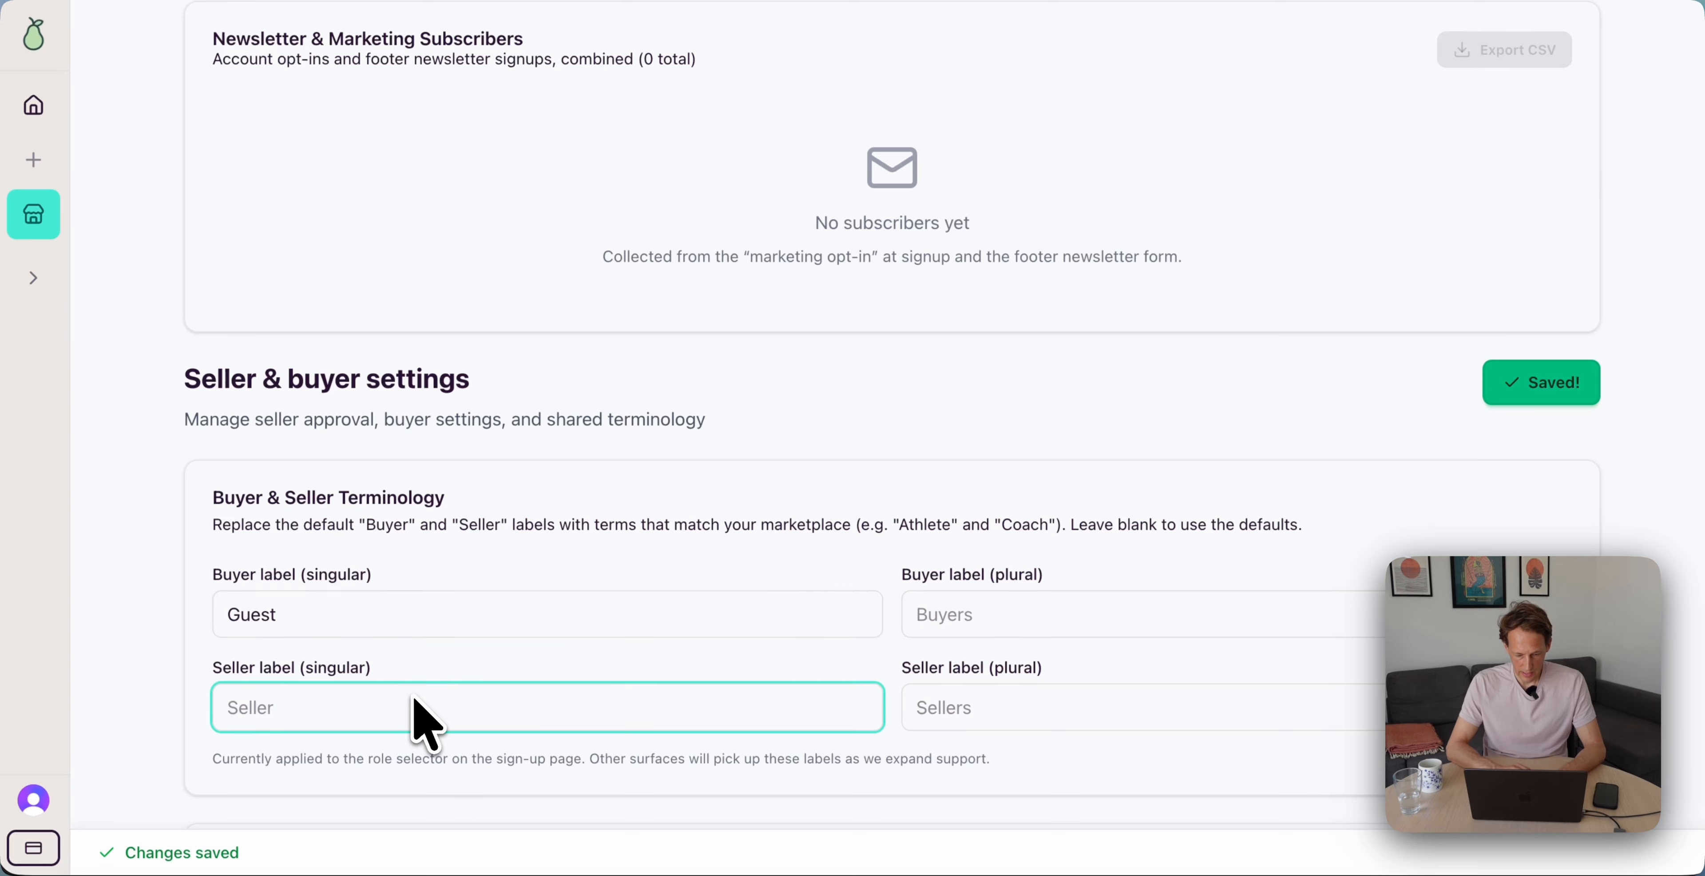
pyautogui.write('Host')
pyautogui.scroll(10, 794, 463)
# Preview the Host signup form in the Signup Form settings
pyautogui.click(1175, 229)
pyautogui.scroll(-4, 1085, 430)
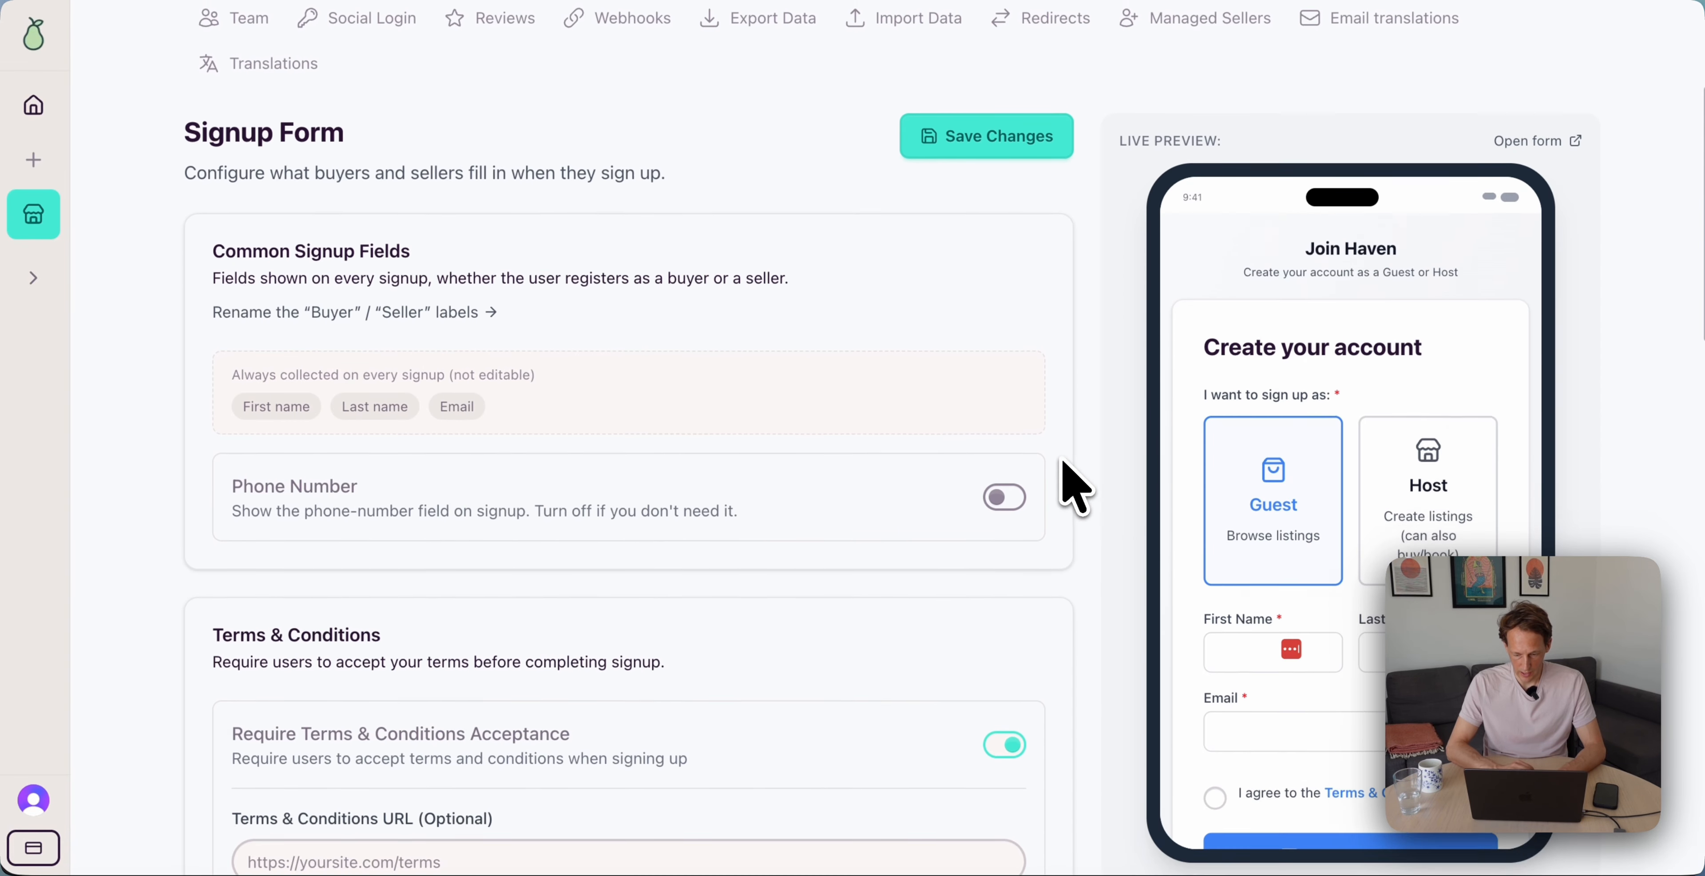
pyautogui.scroll(-3, 1257, 509)
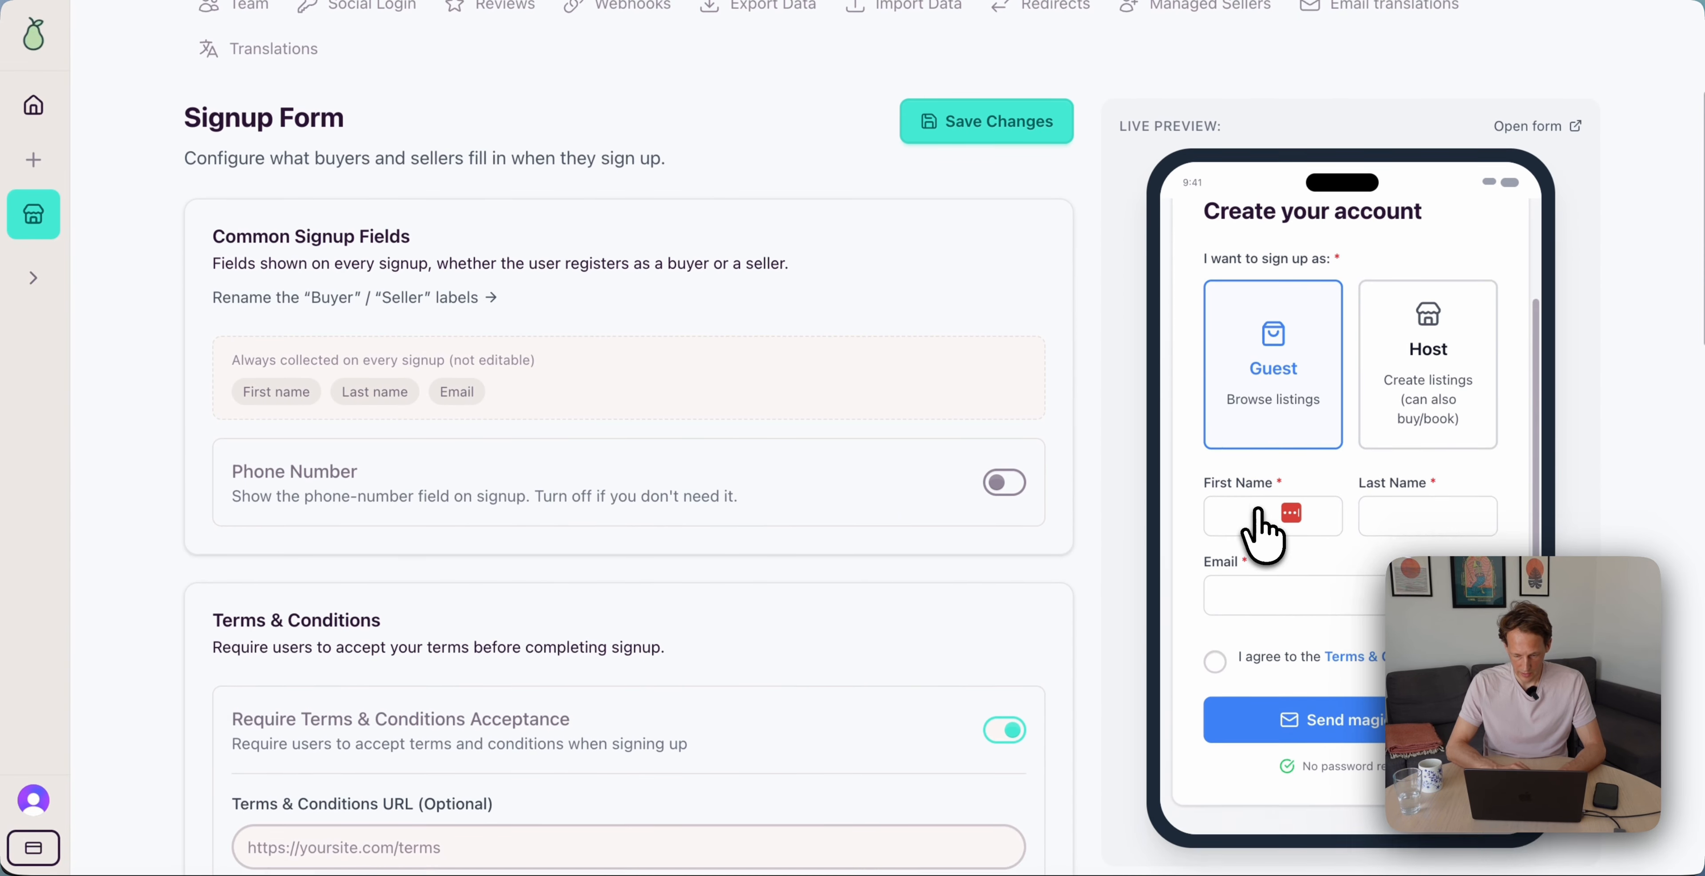
pyautogui.scroll(3, 1257, 508)
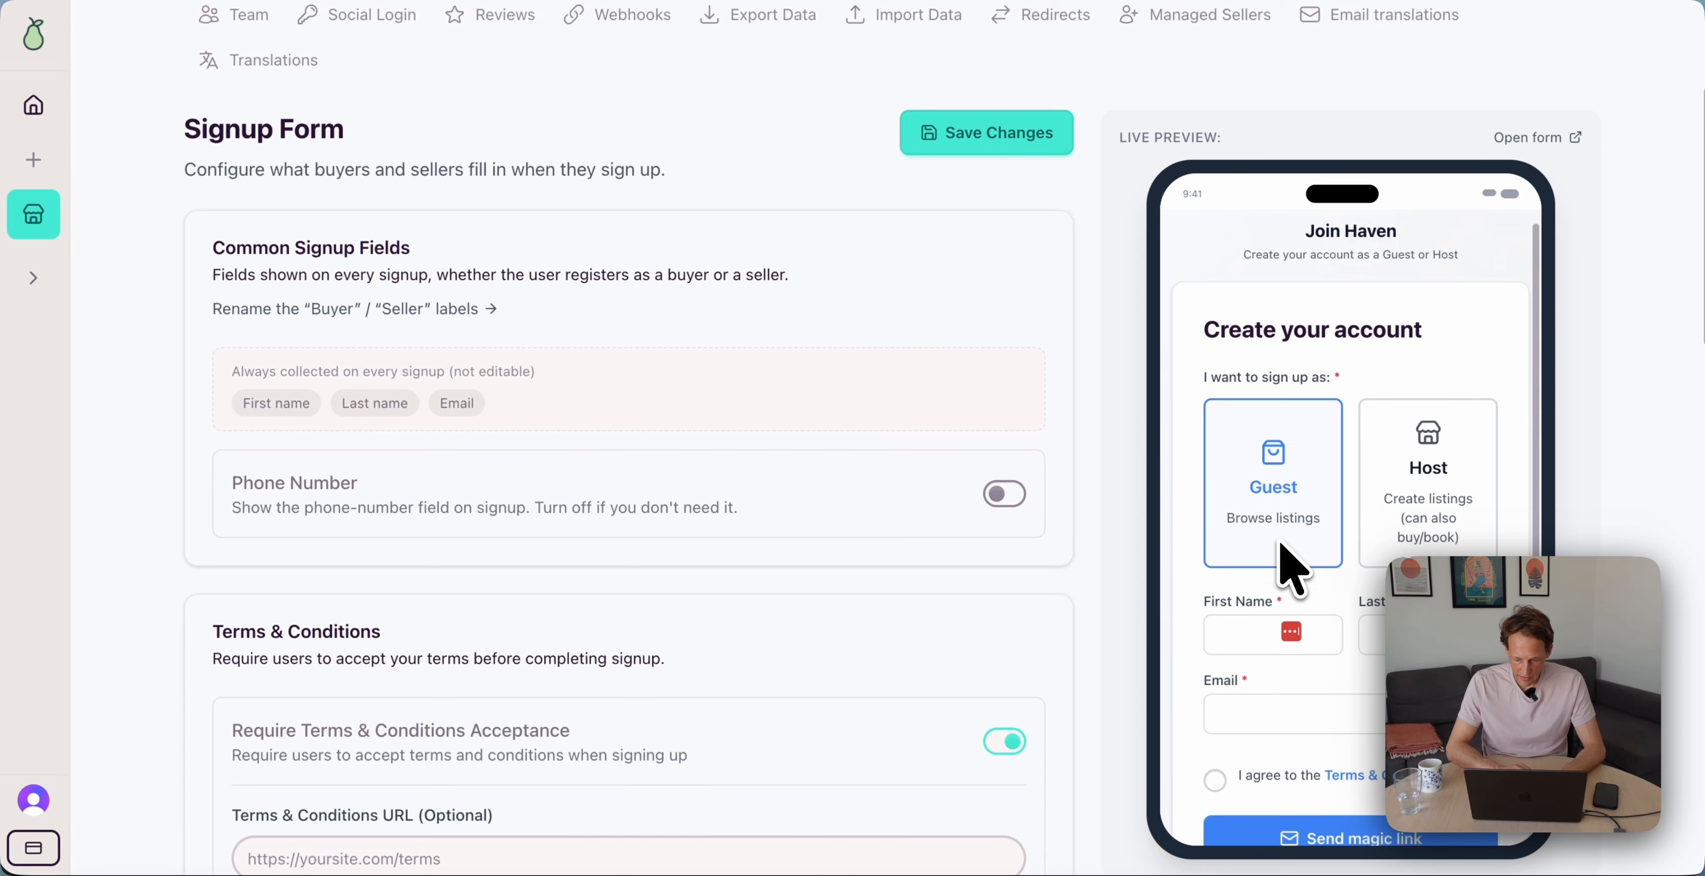
pyautogui.scroll(-2, 1287, 564)
pyautogui.scroll(-5, 1257, 669)
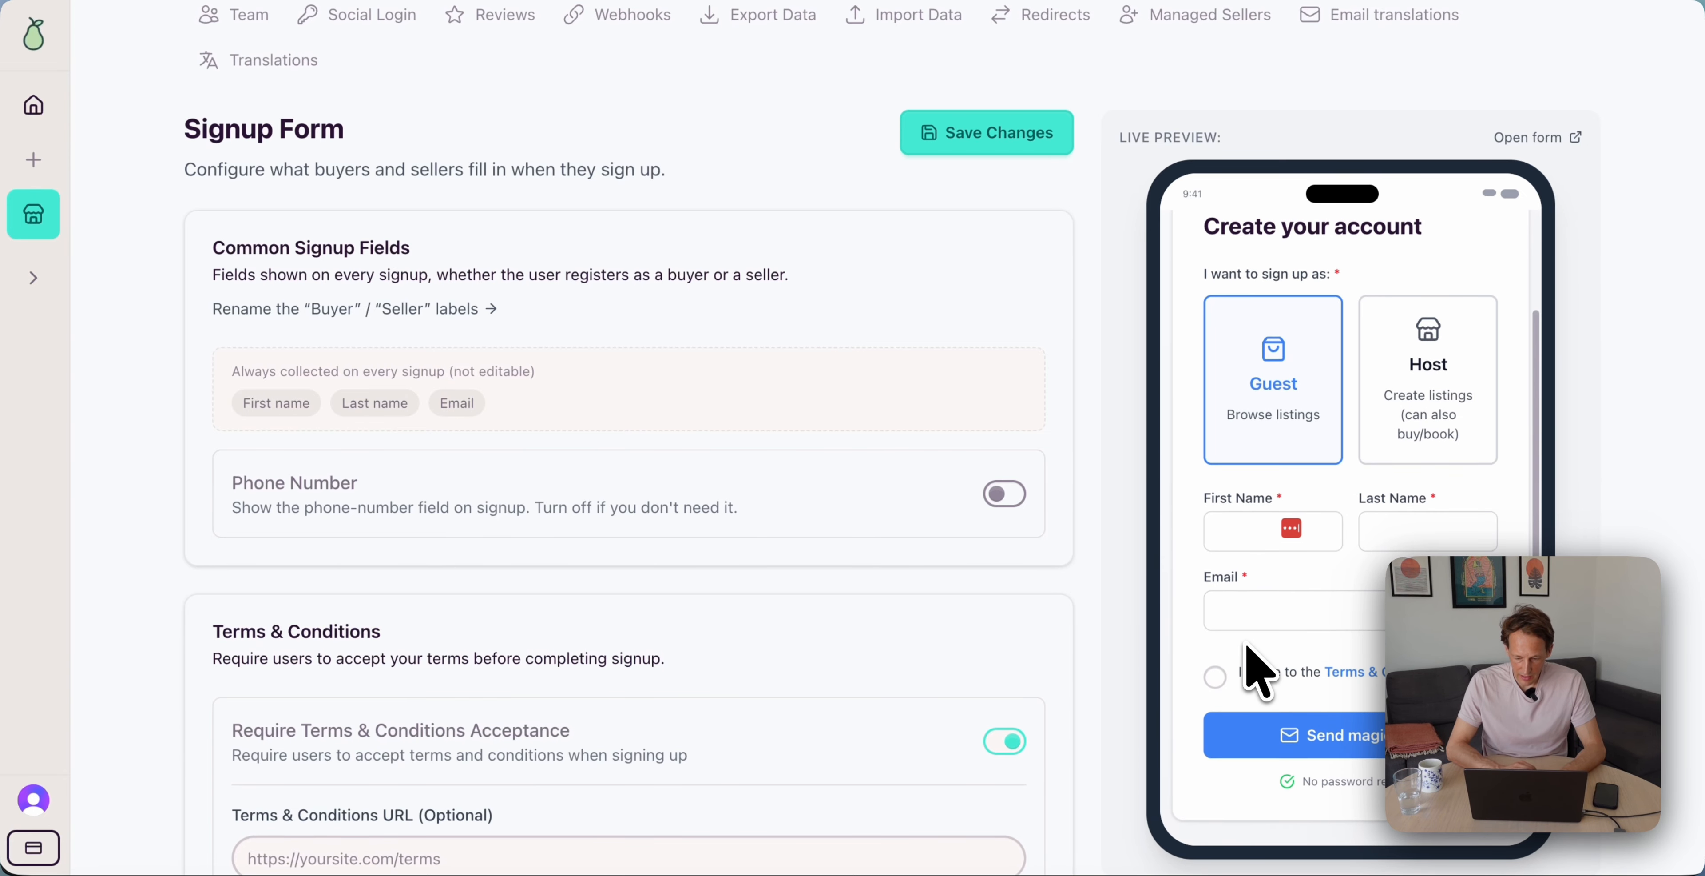
pyautogui.scroll(3, 1305, 701)
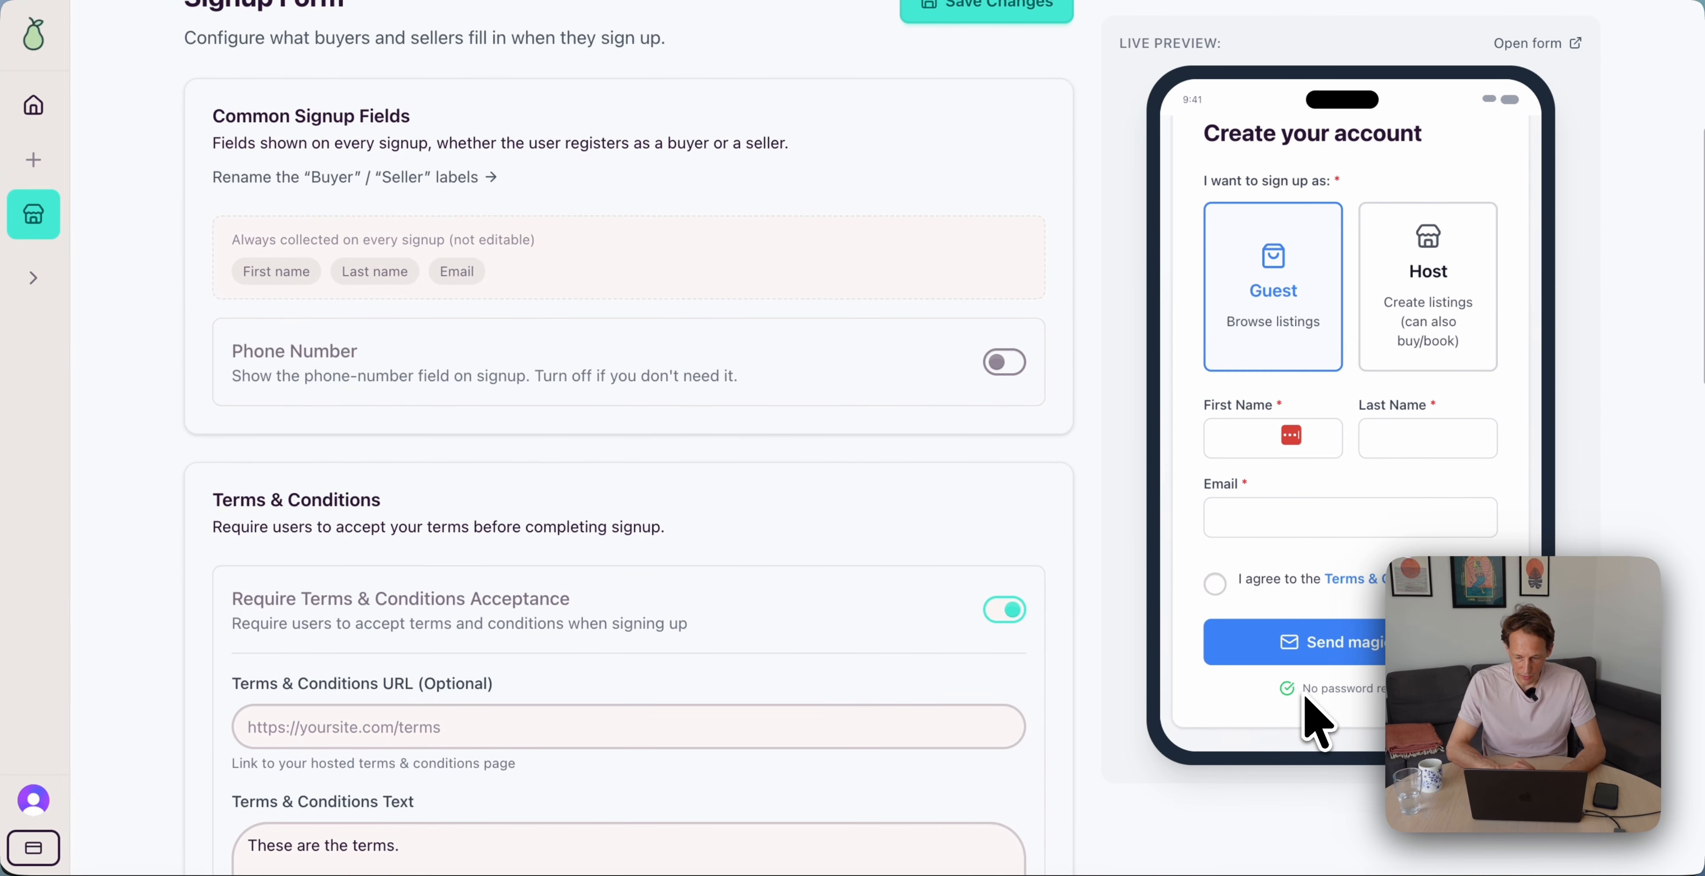
pyautogui.click(1366, 328)
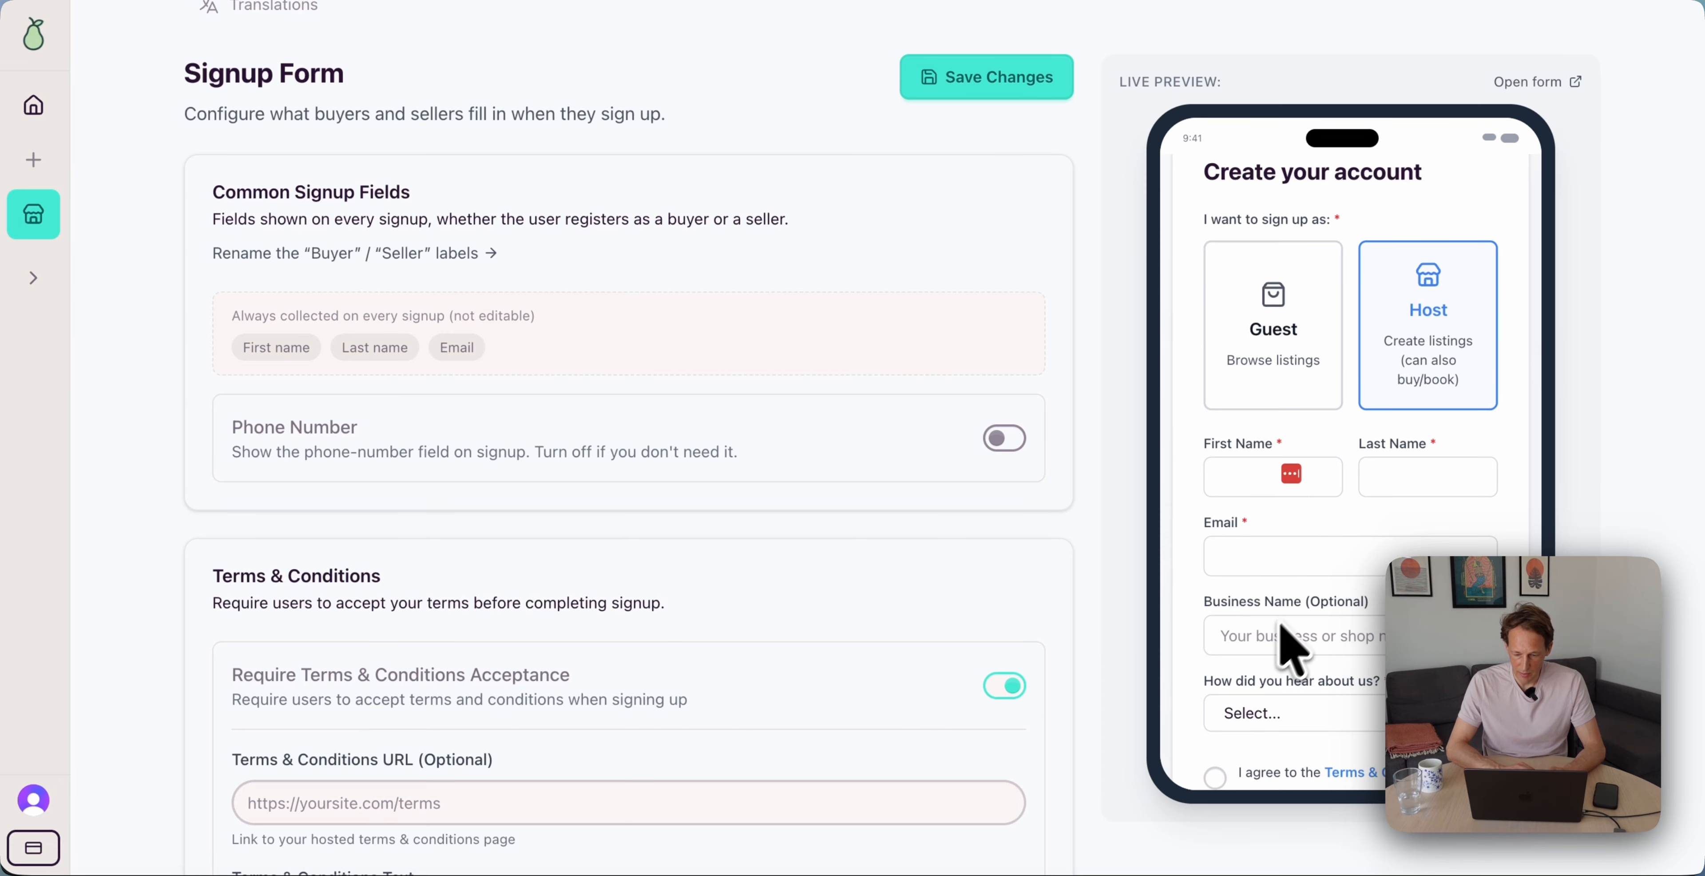
pyautogui.scroll(-3, 1287, 629)
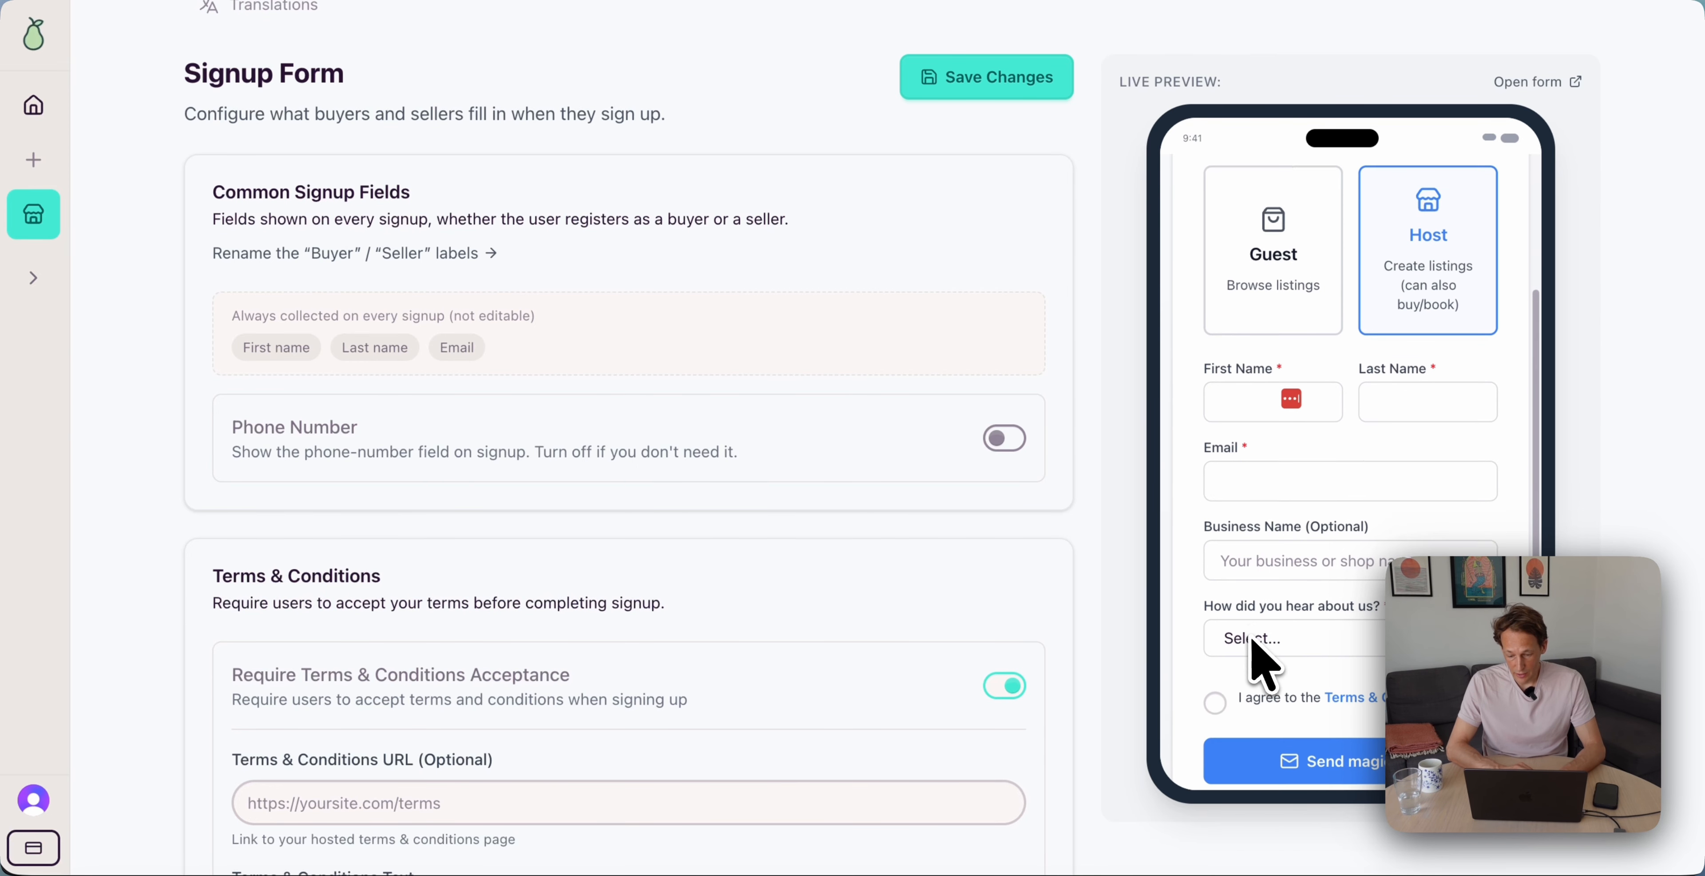
pyautogui.scroll(-1, 1336, 615)
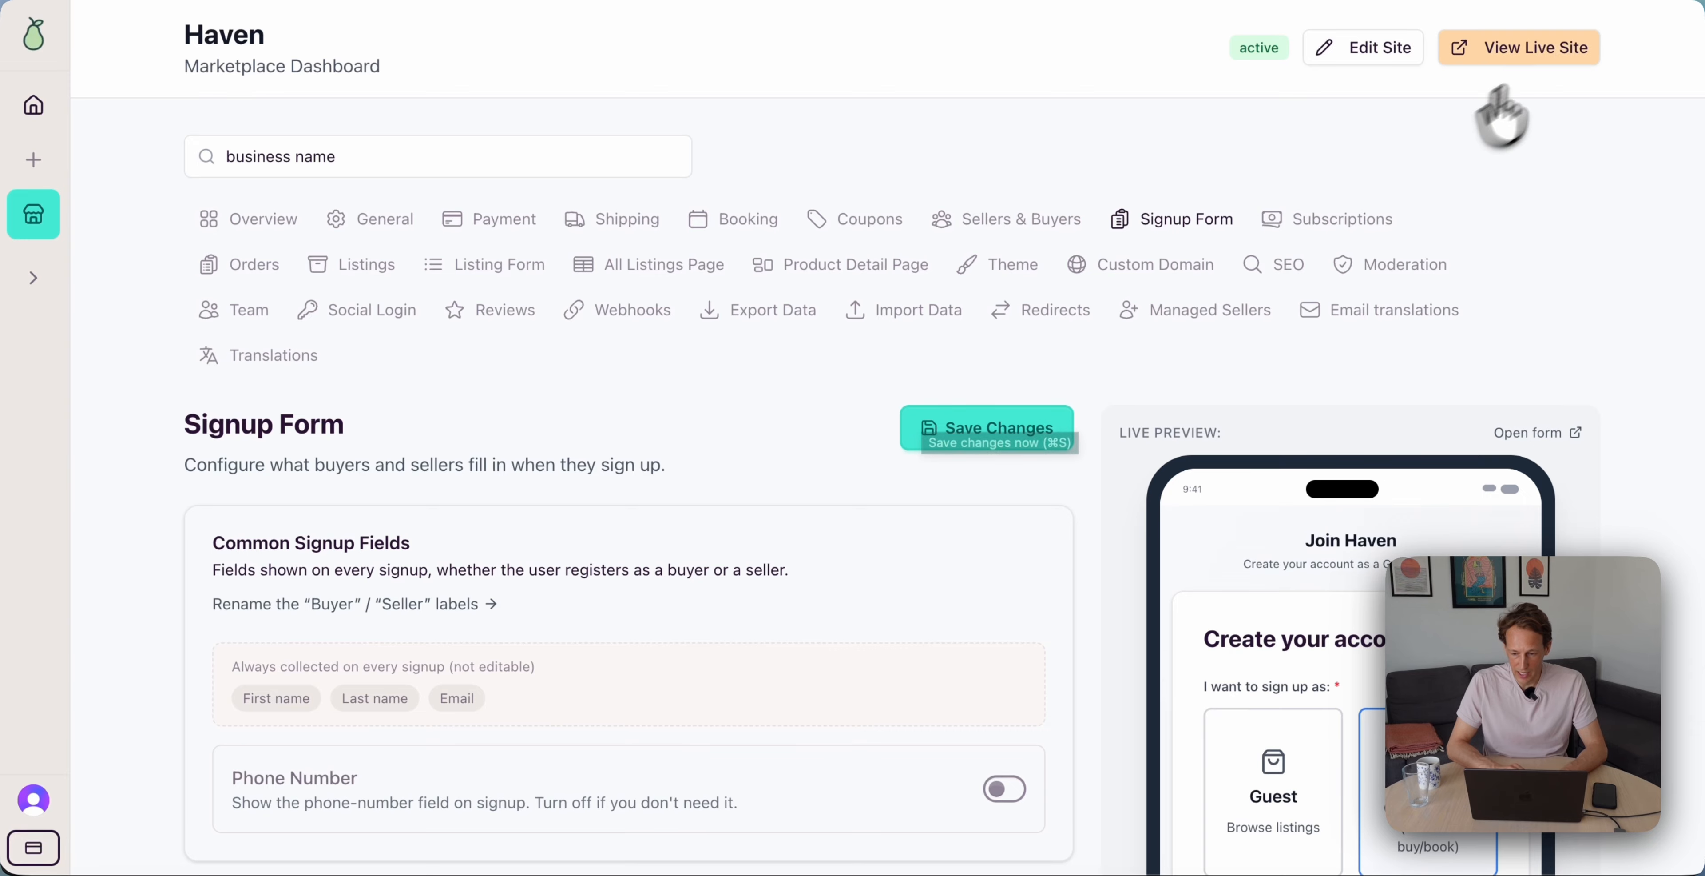
# Open Haven's live site from the dashboard
pyautogui.click(1562, 47)
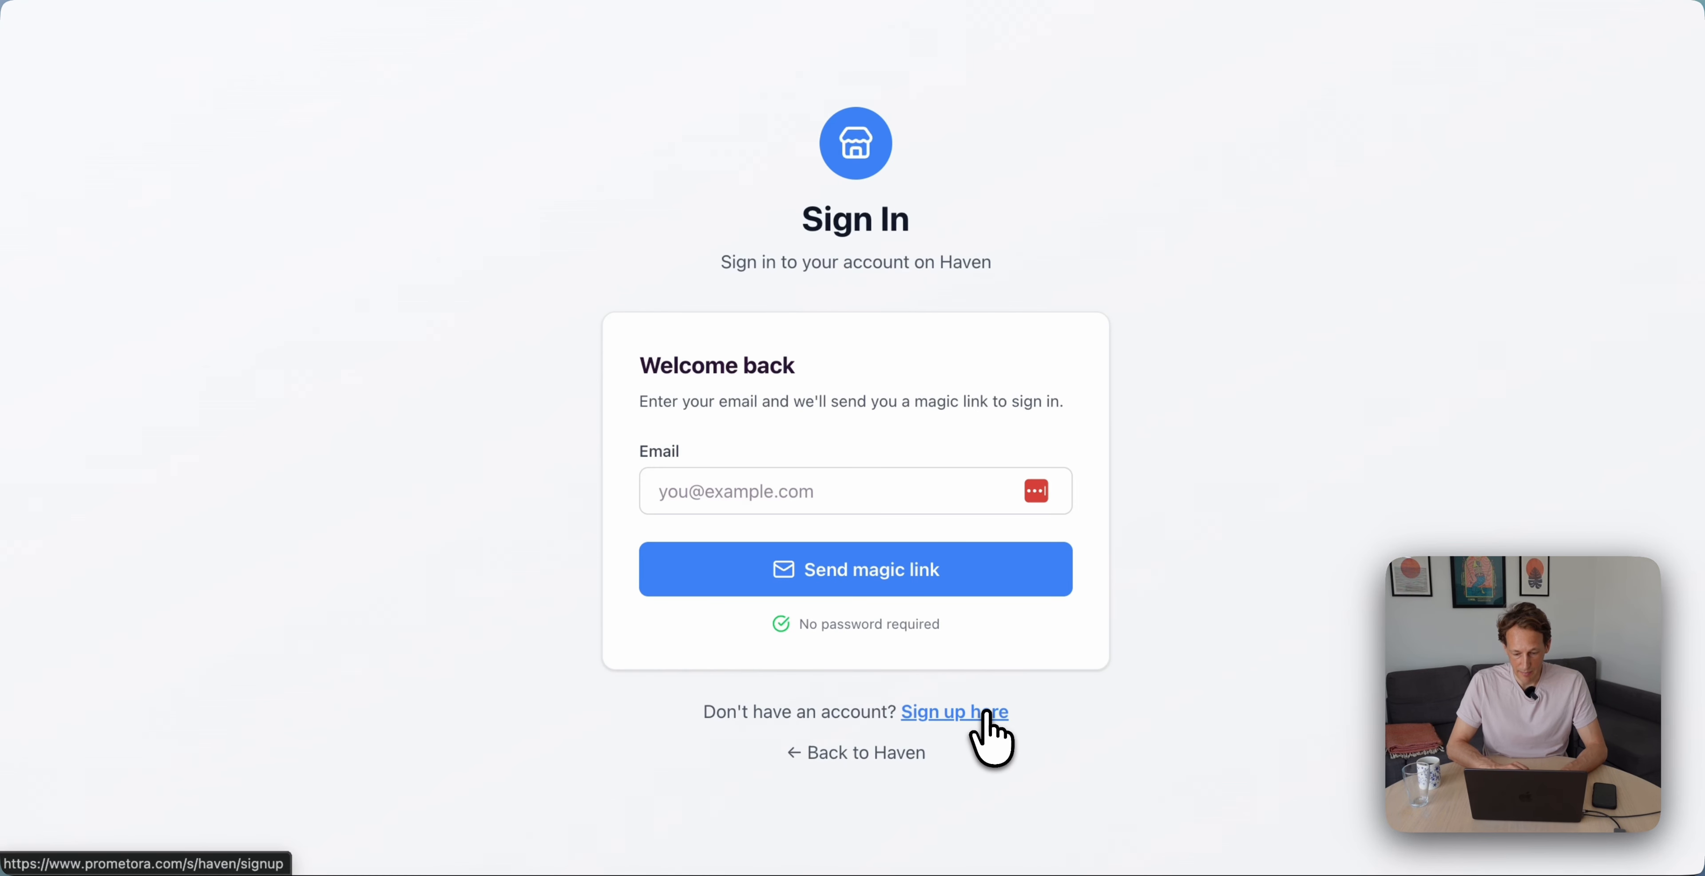
# Go to Haven's signup page and choose to sign up as a Host
pyautogui.click(985, 716)
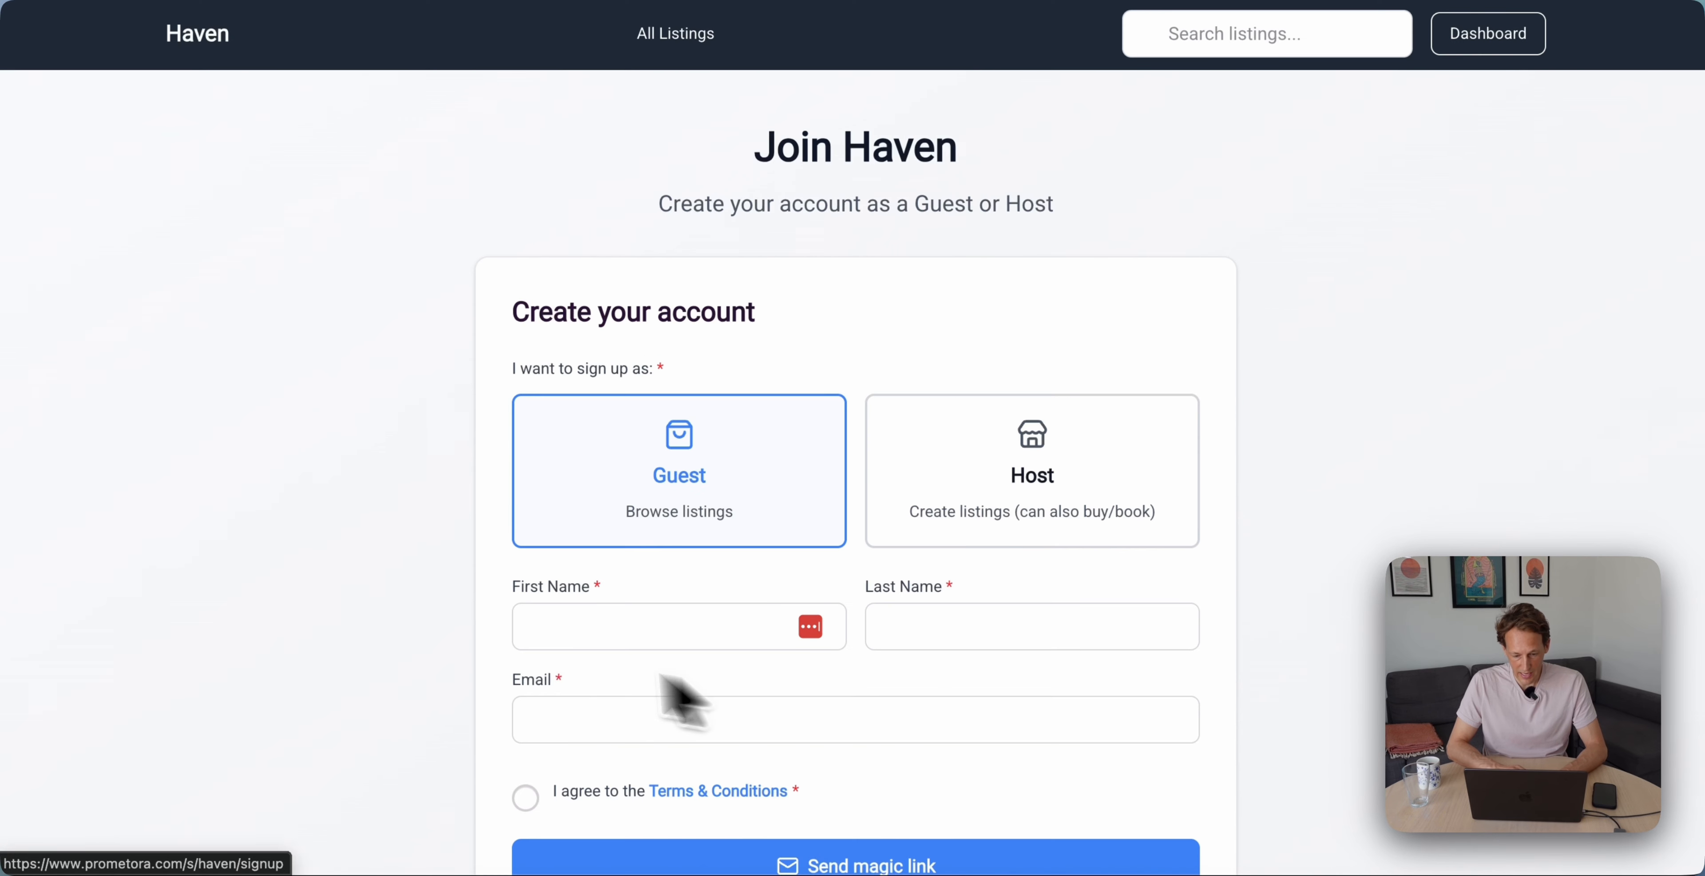
pyautogui.scroll(-3, 761, 596)
pyautogui.click(1055, 275)
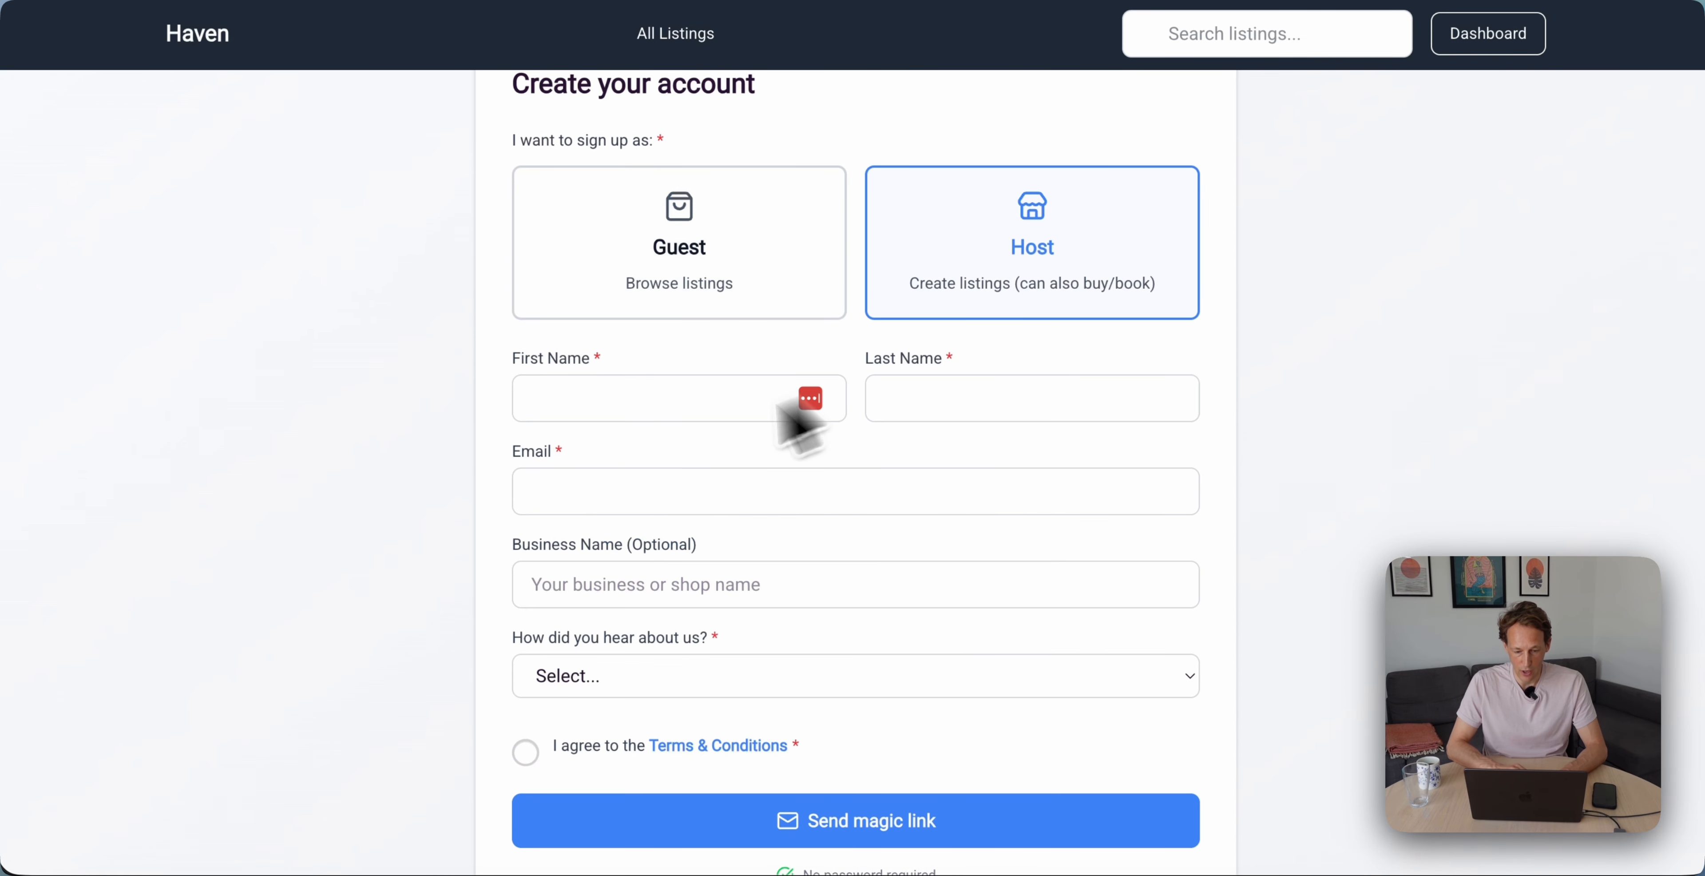
pyautogui.scroll(3, 633, 473)
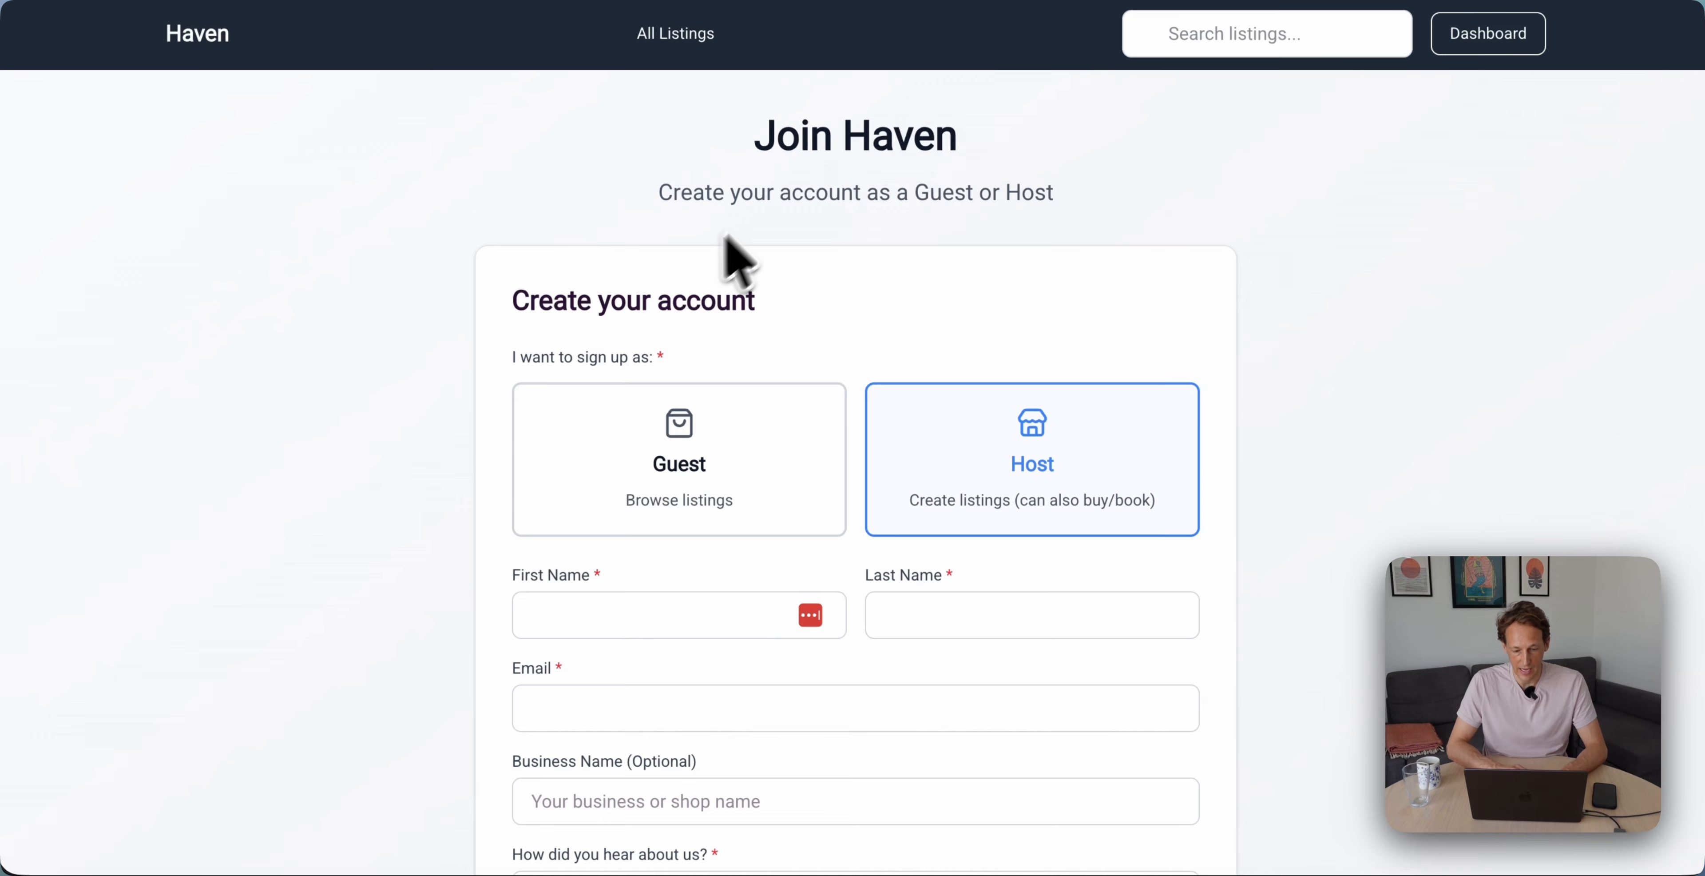
pyautogui.scroll(-5, 700, 289)
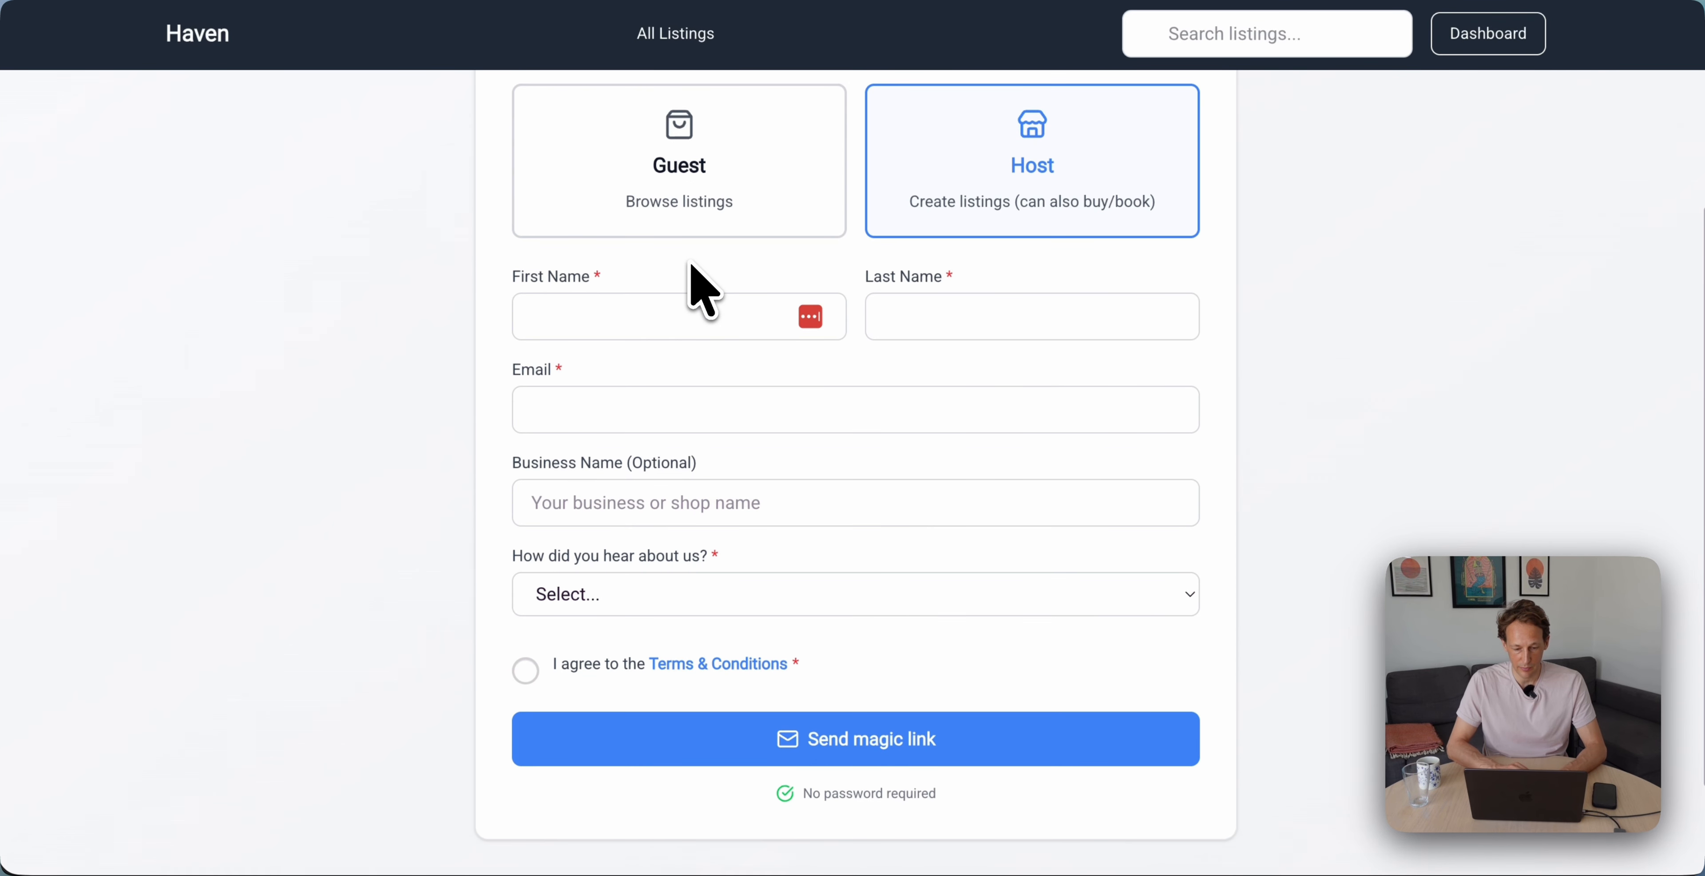
# Enter the host's first name, last name and e-mail address
pyautogui.click(604, 329)
pyautogui.write('Ras')
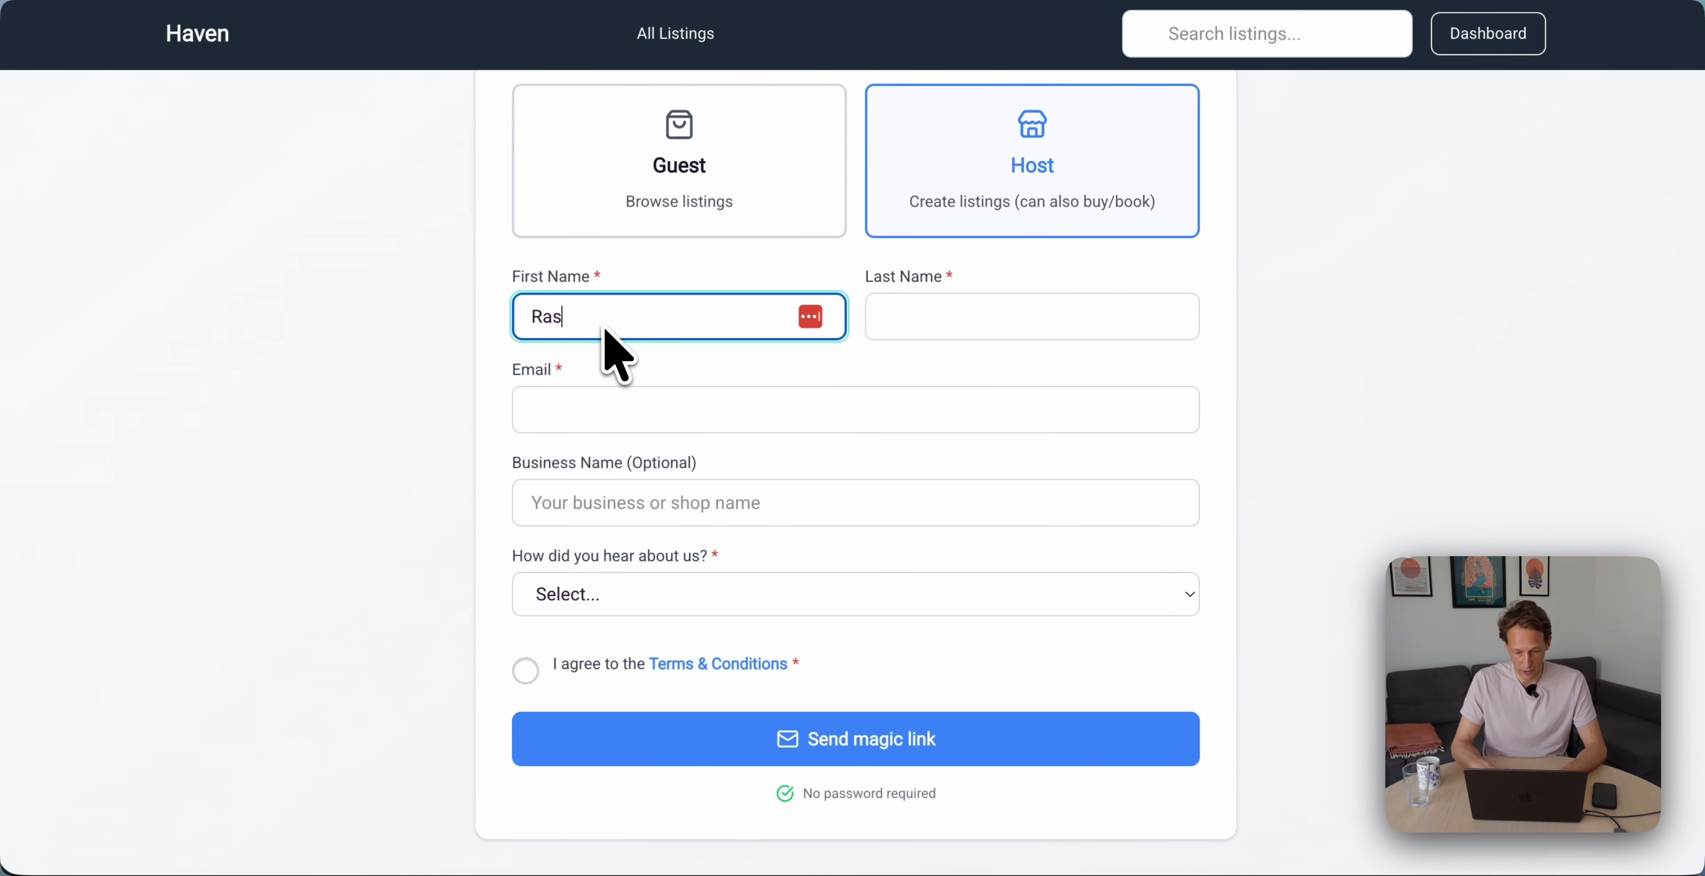
pyautogui.write('mus')
pyautogui.press('Tab')
pyautogui.write('Test')
pyautogui.press('Tab')
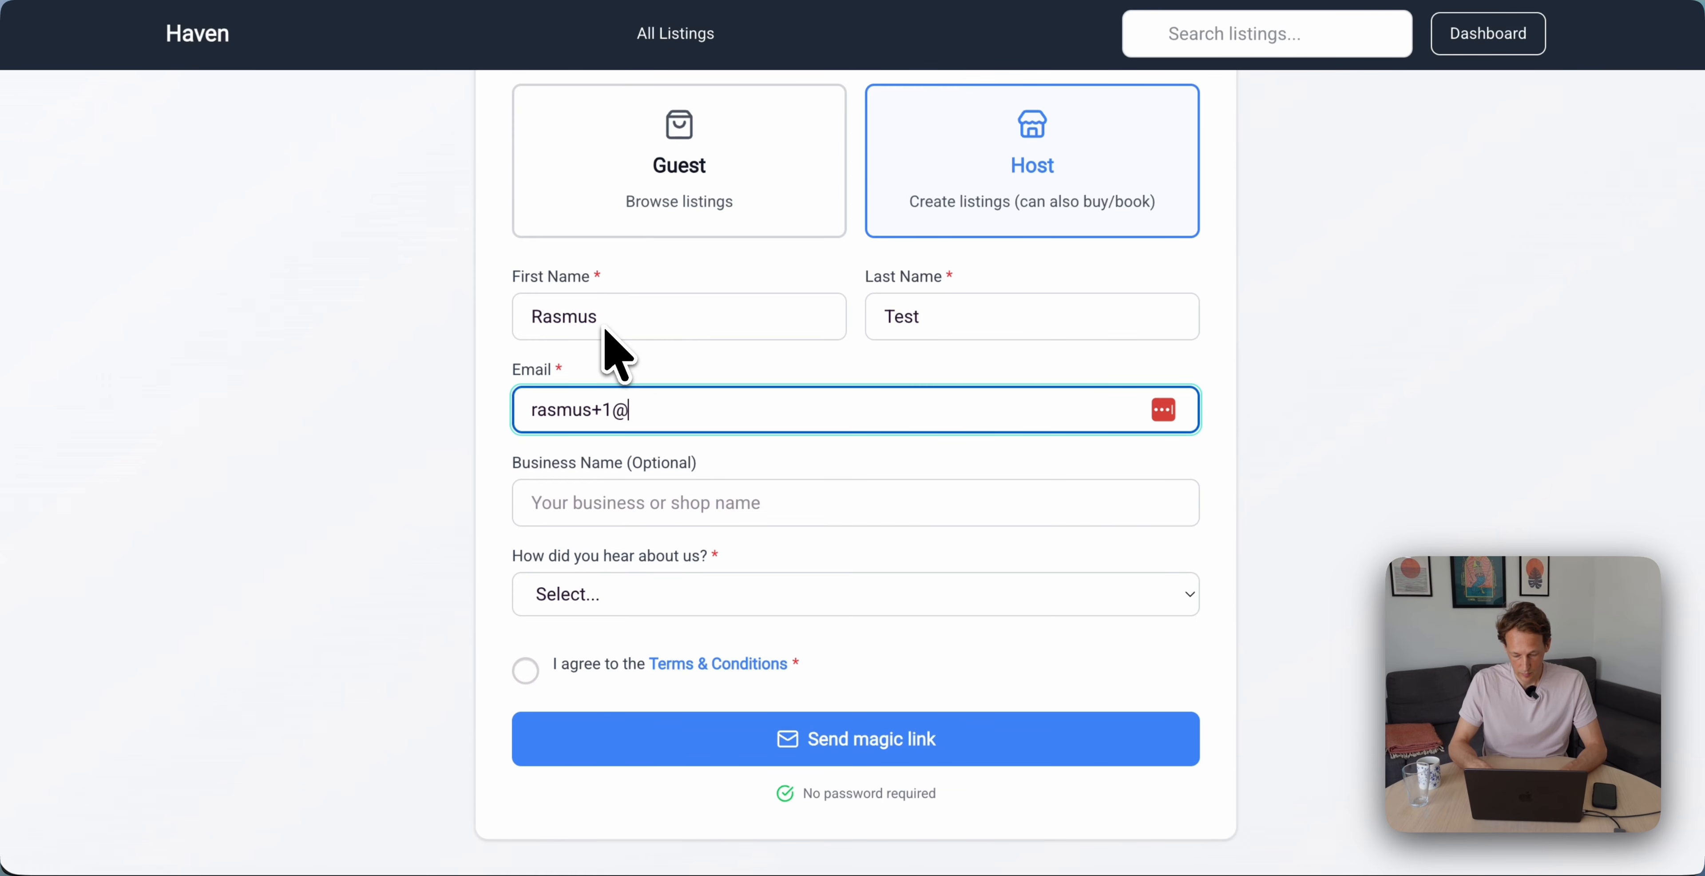
pyautogui.press('Tab')
pyautogui.press('Tab')
# Pick Instagram as the referral source, accept the terms, and send the magic link
pyautogui.click(593, 596)
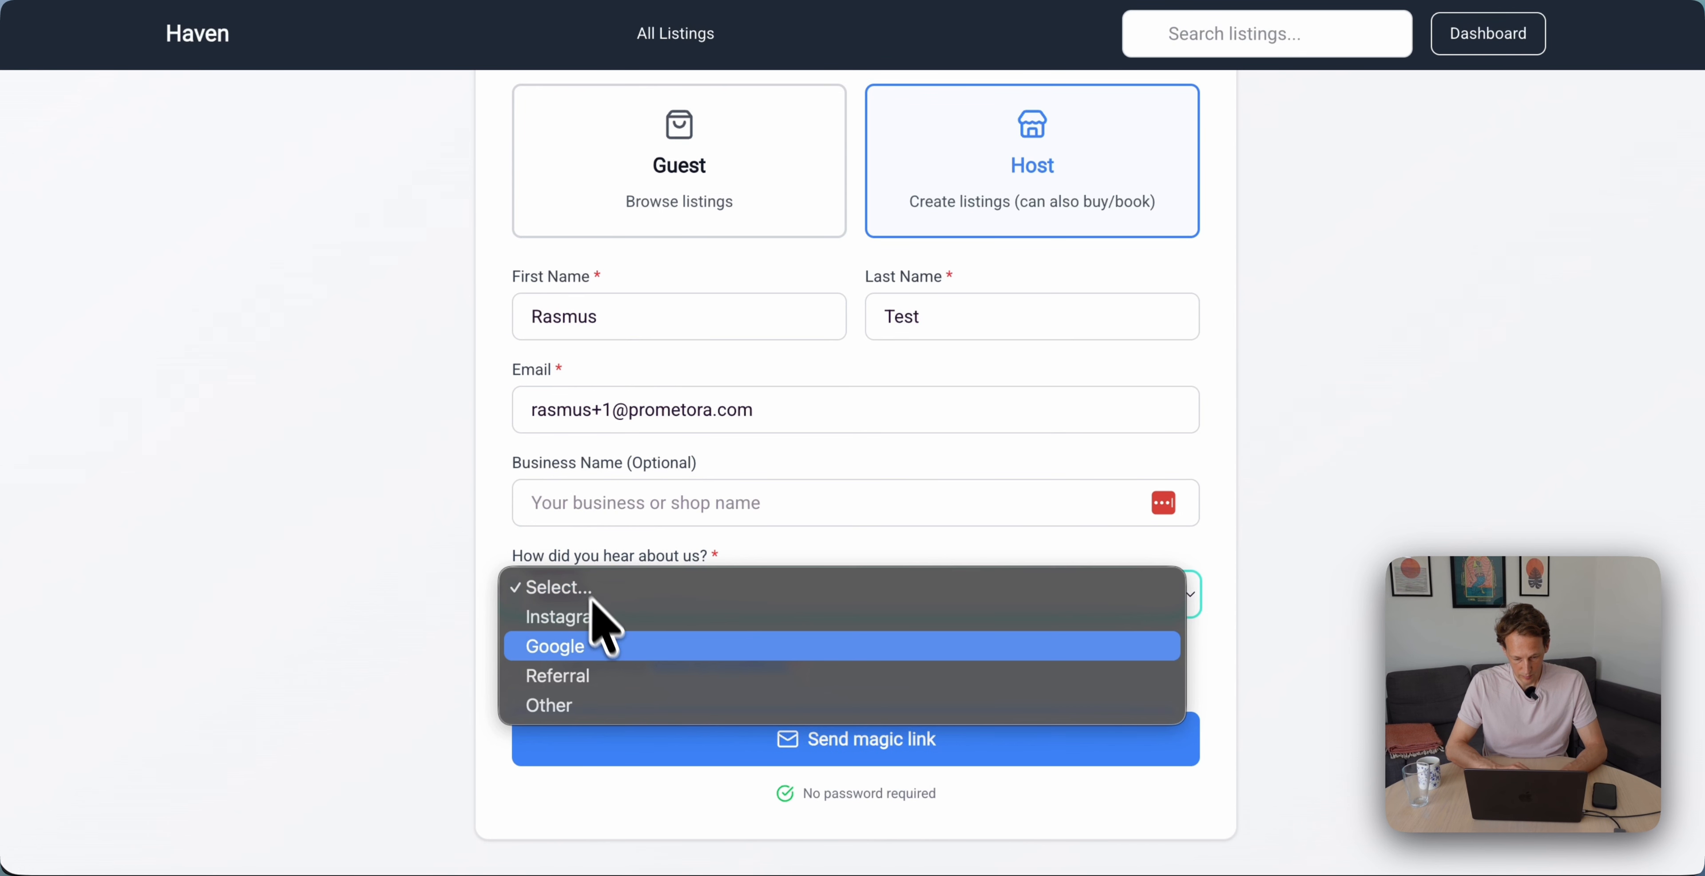
pyautogui.click(576, 617)
pyautogui.click(526, 671)
pyautogui.scroll(-2, 490, 709)
pyautogui.click(838, 608)
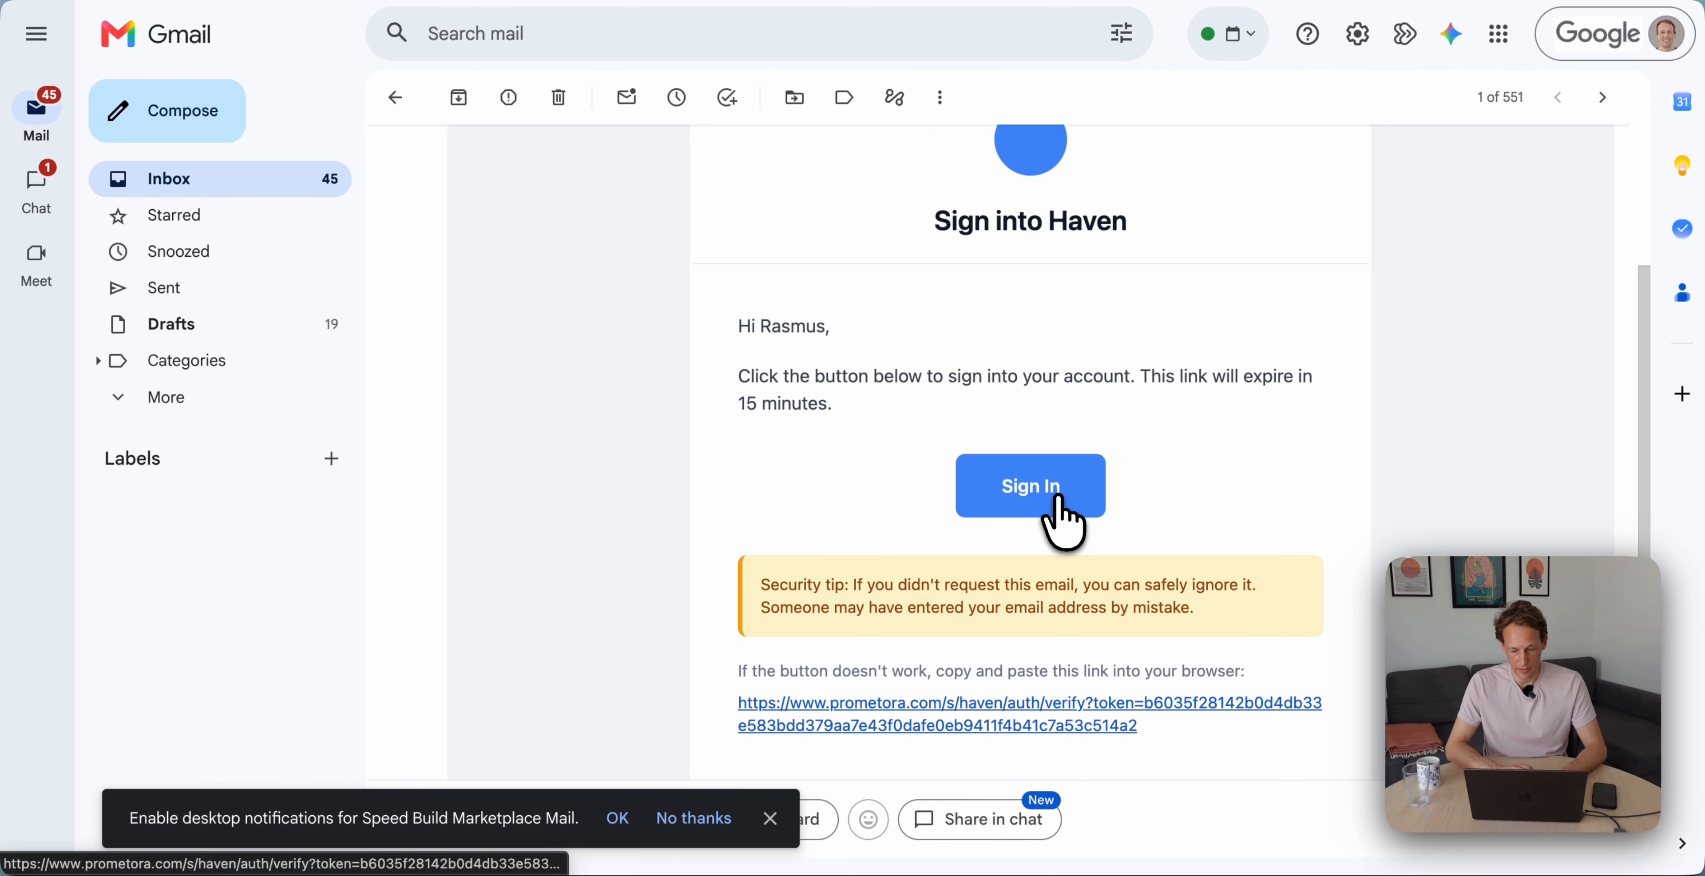
# Verify the email and start a new Stays listing
pyautogui.click(1058, 500)
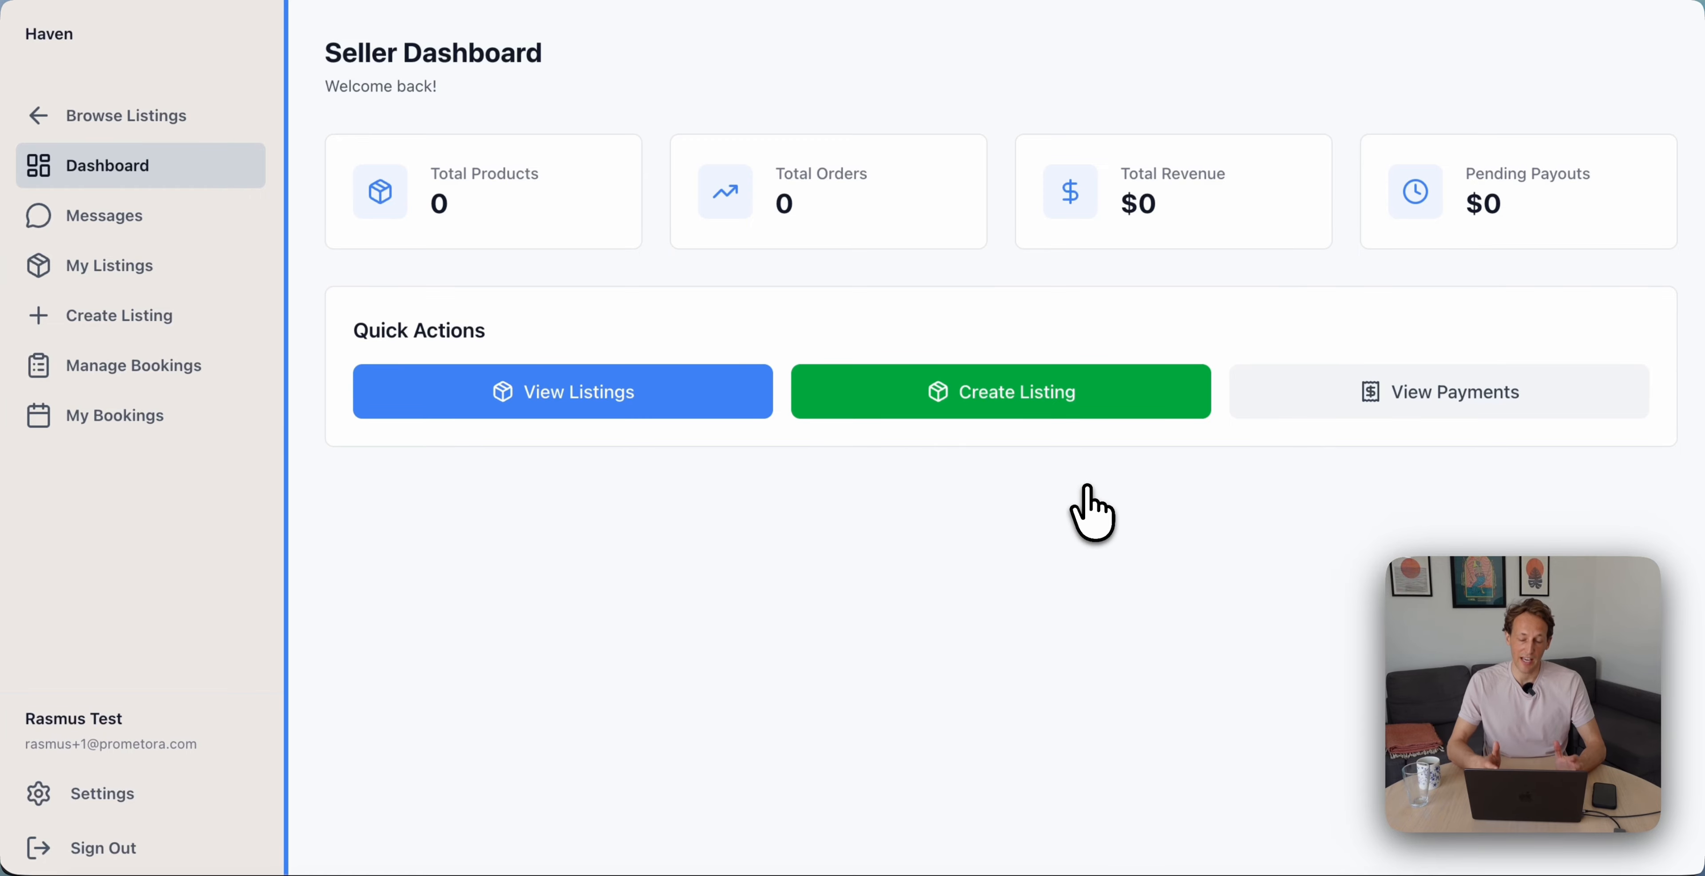
pyautogui.click(173, 329)
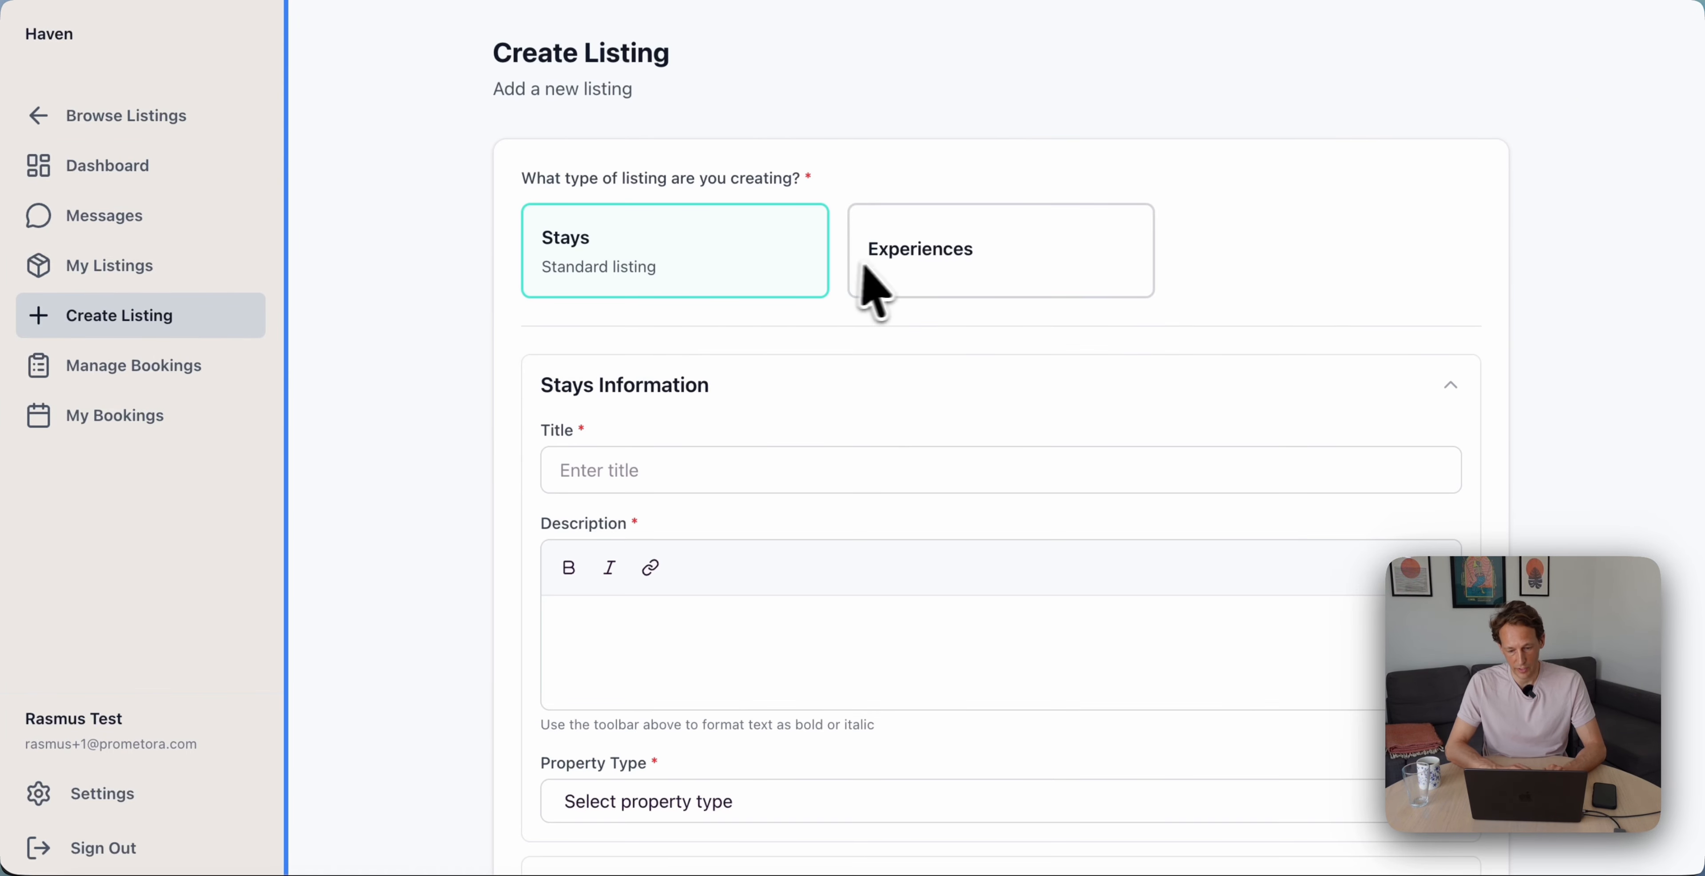
pyautogui.click(953, 256)
pyautogui.click(676, 281)
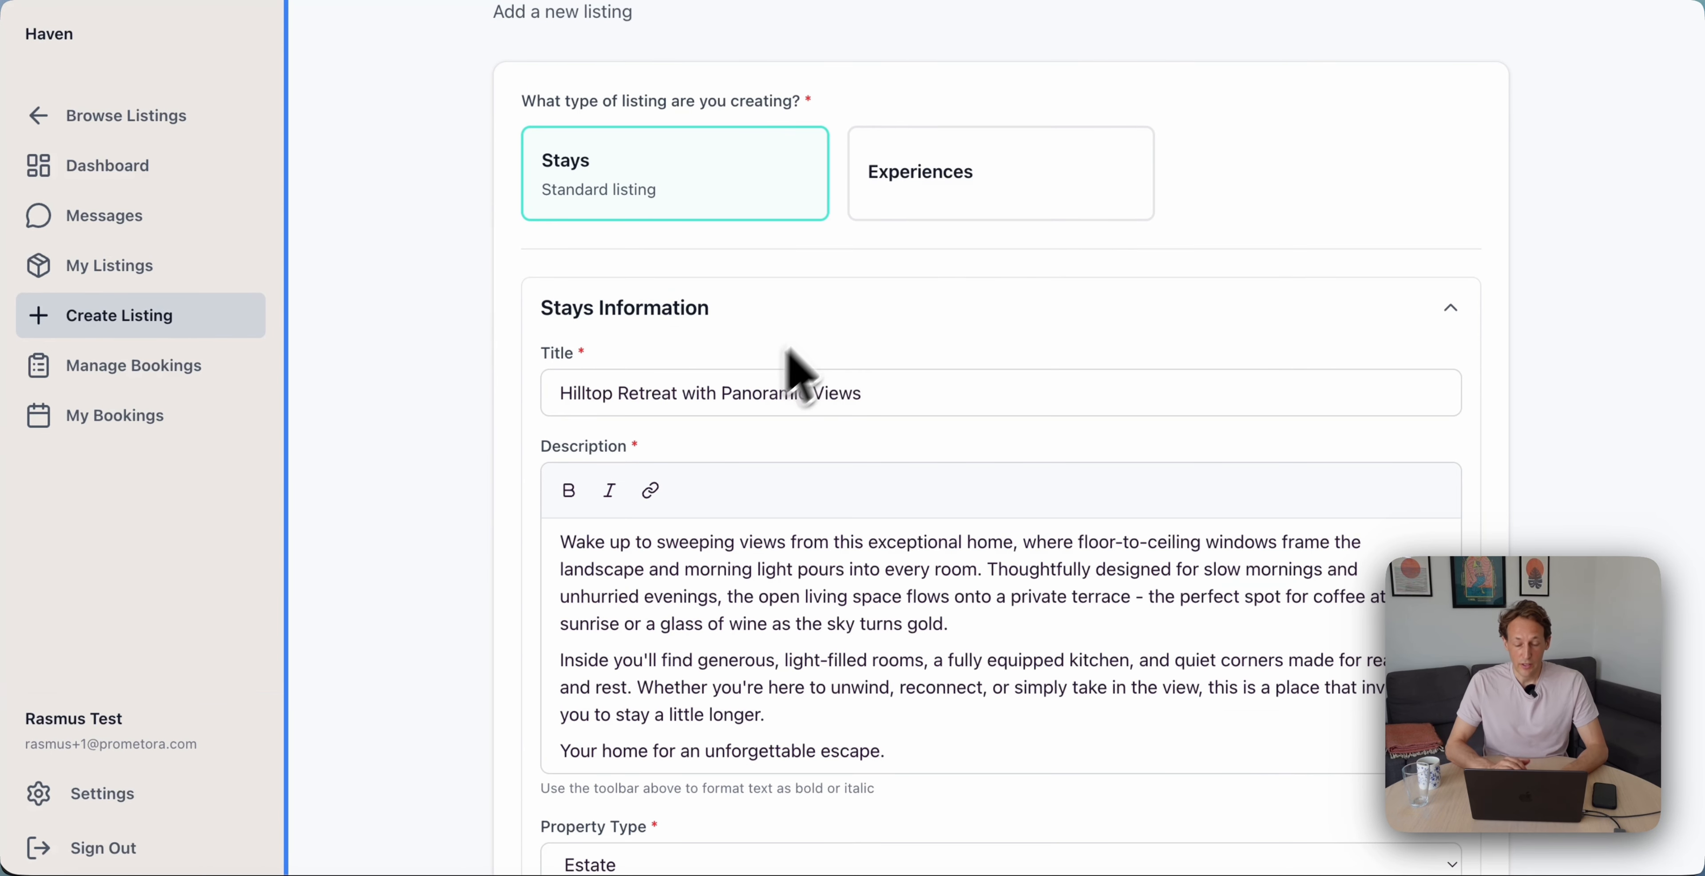
# Choose Estate as the property type and look through the listing form
pyautogui.scroll(-1, 822, 320)
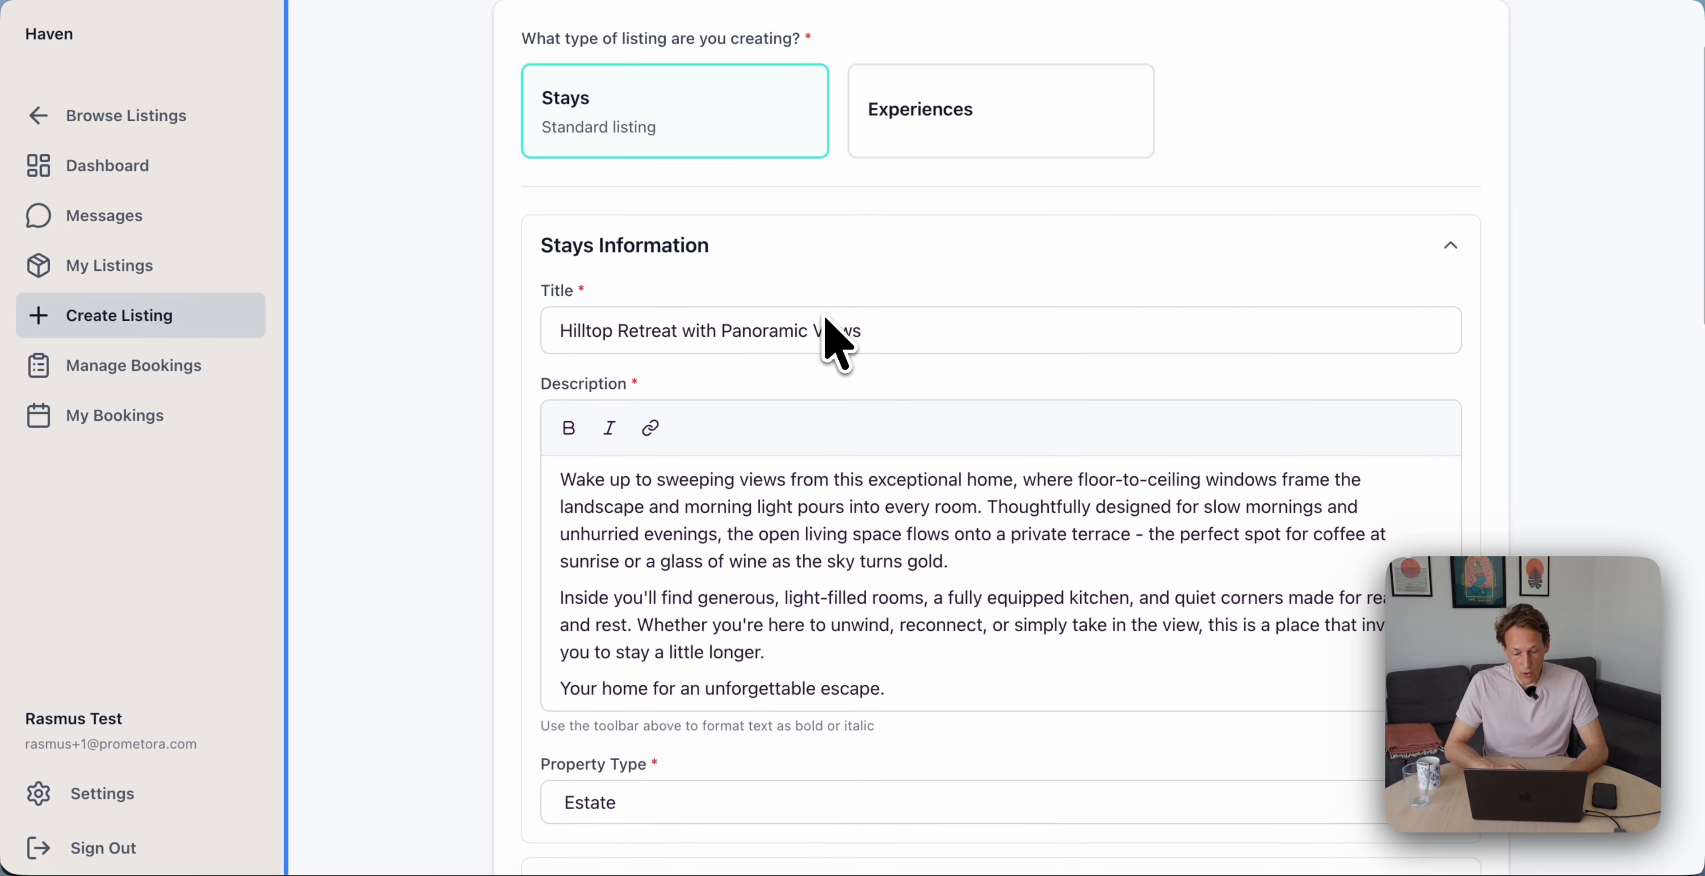
pyautogui.scroll(-6, 699, 371)
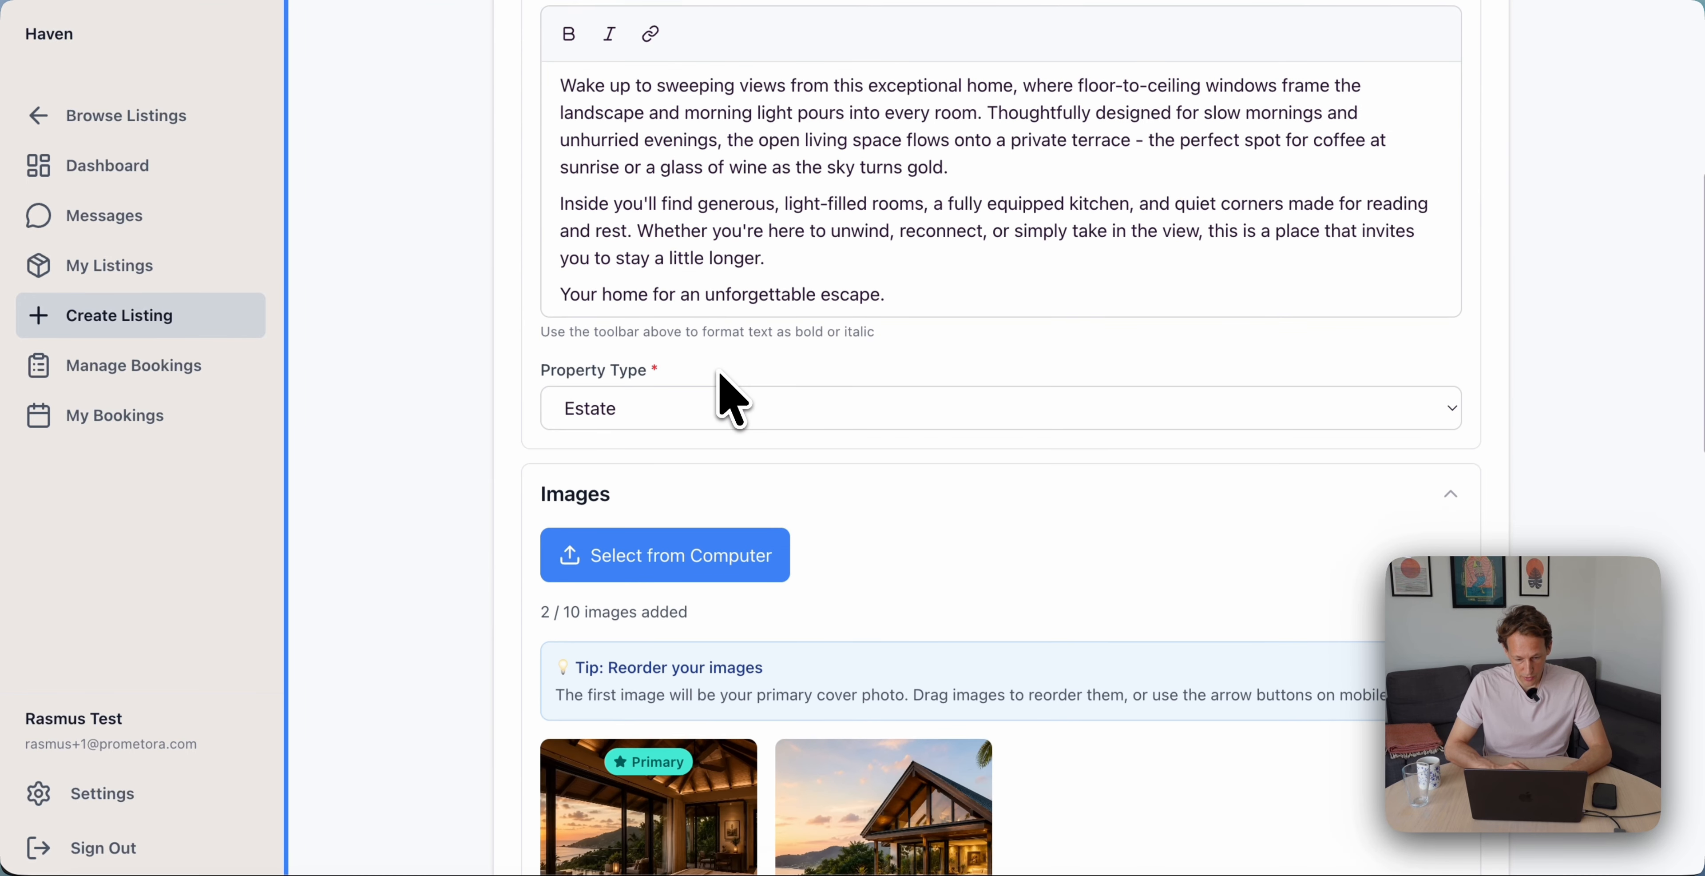
pyautogui.click(675, 358)
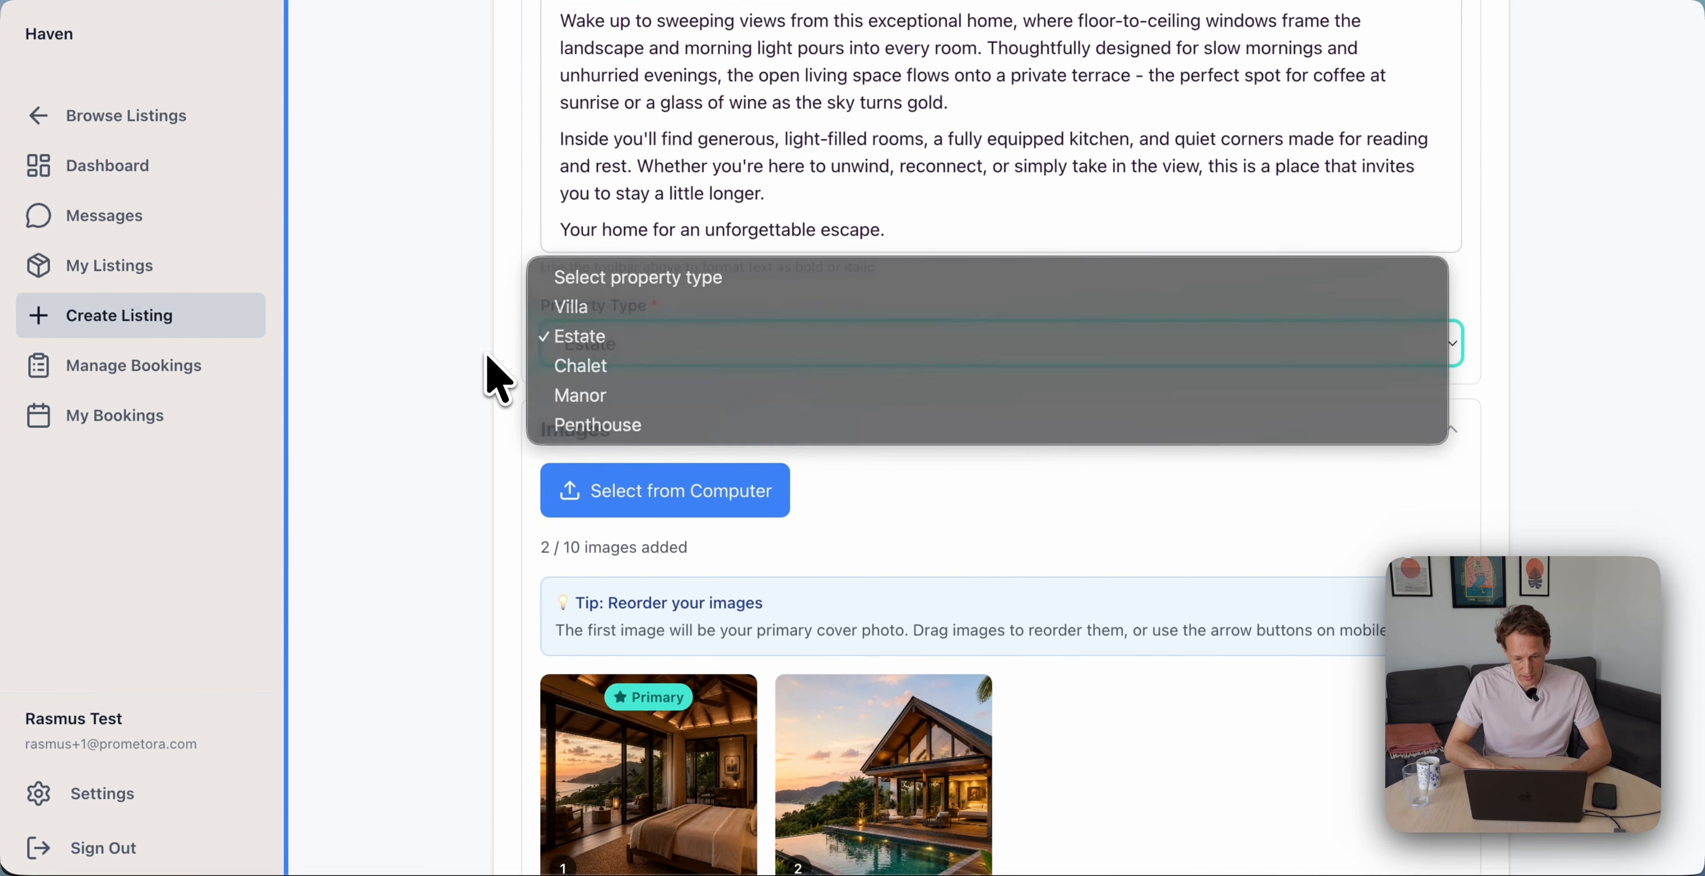
pyautogui.click(487, 372)
pyautogui.scroll(-5, 488, 365)
pyautogui.scroll(-10, 517, 437)
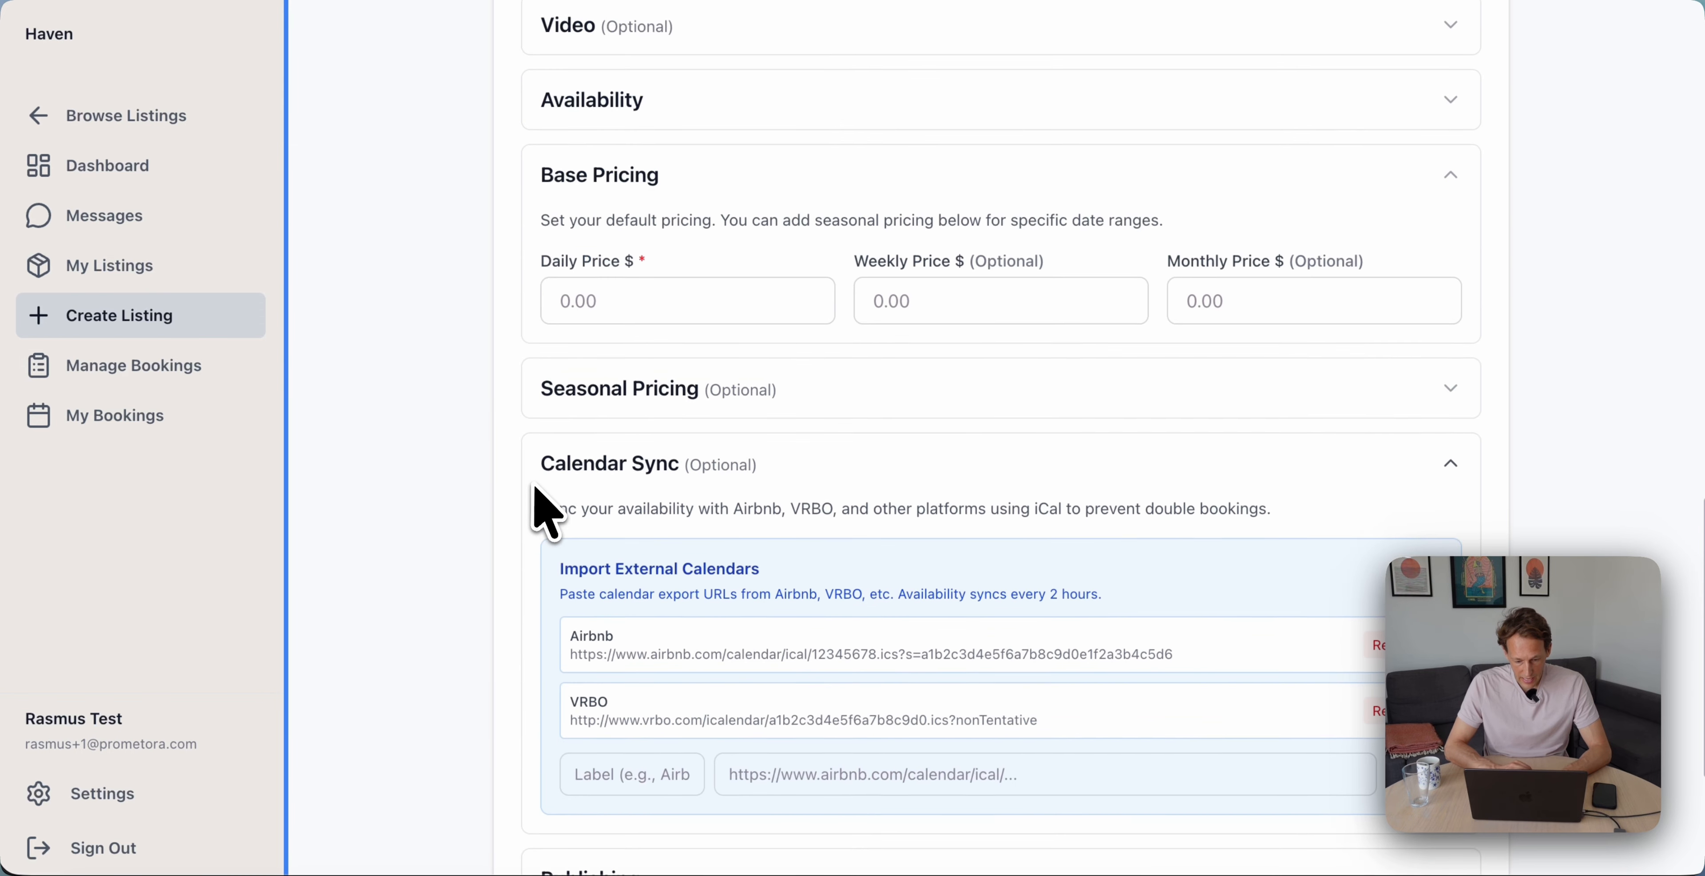
pyautogui.scroll(-1, 704, 341)
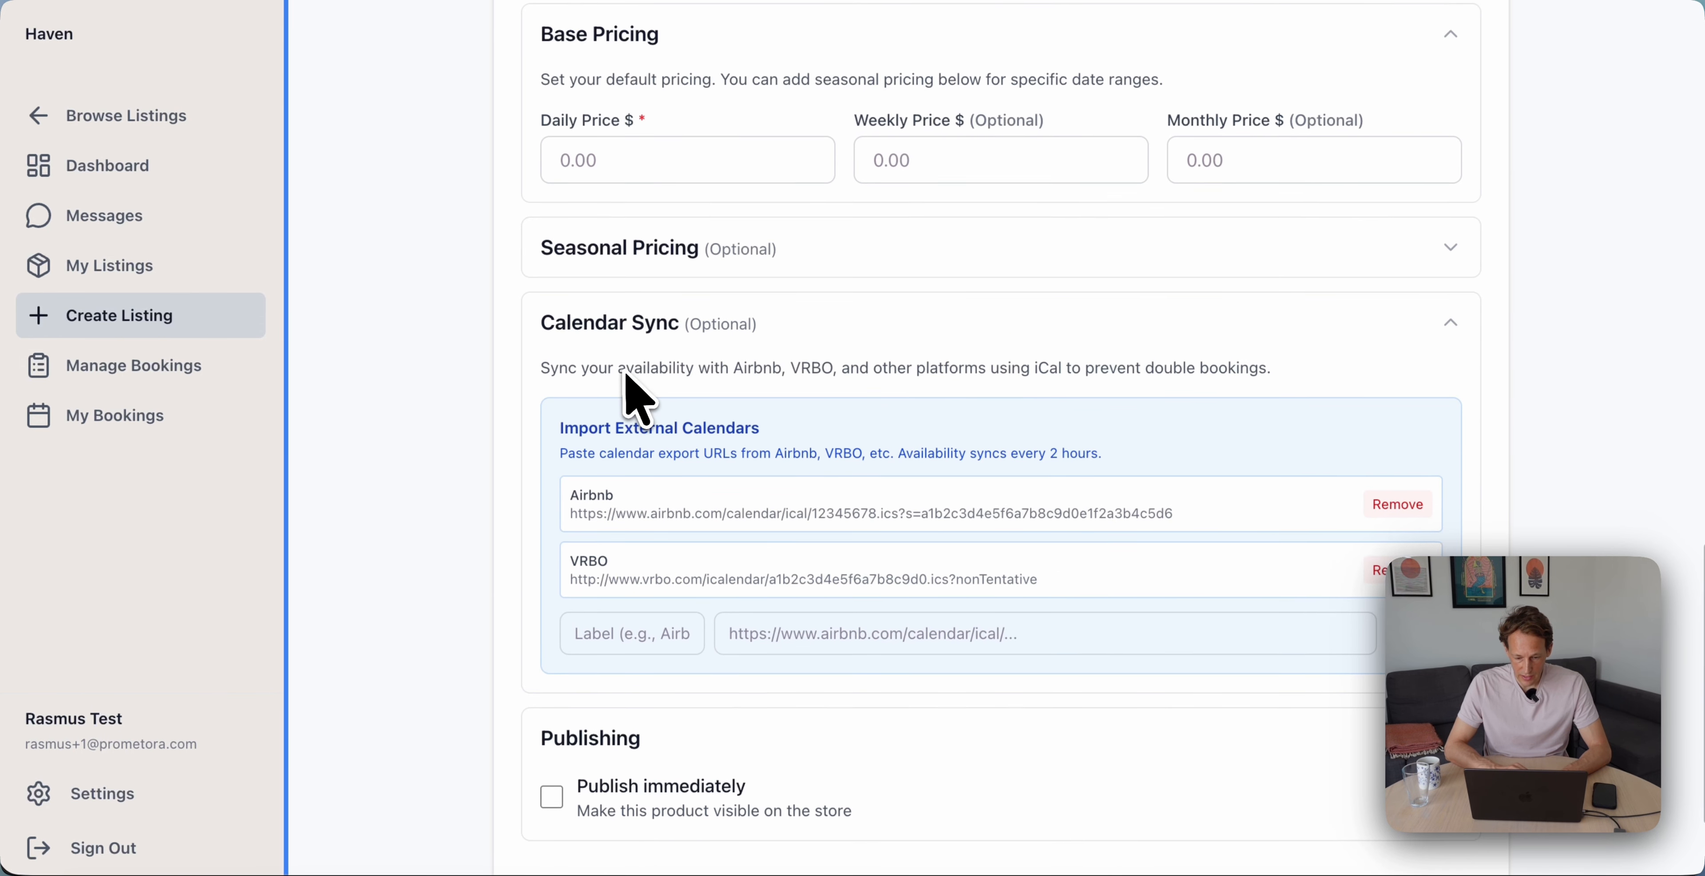
pyautogui.scroll(-2, 702, 437)
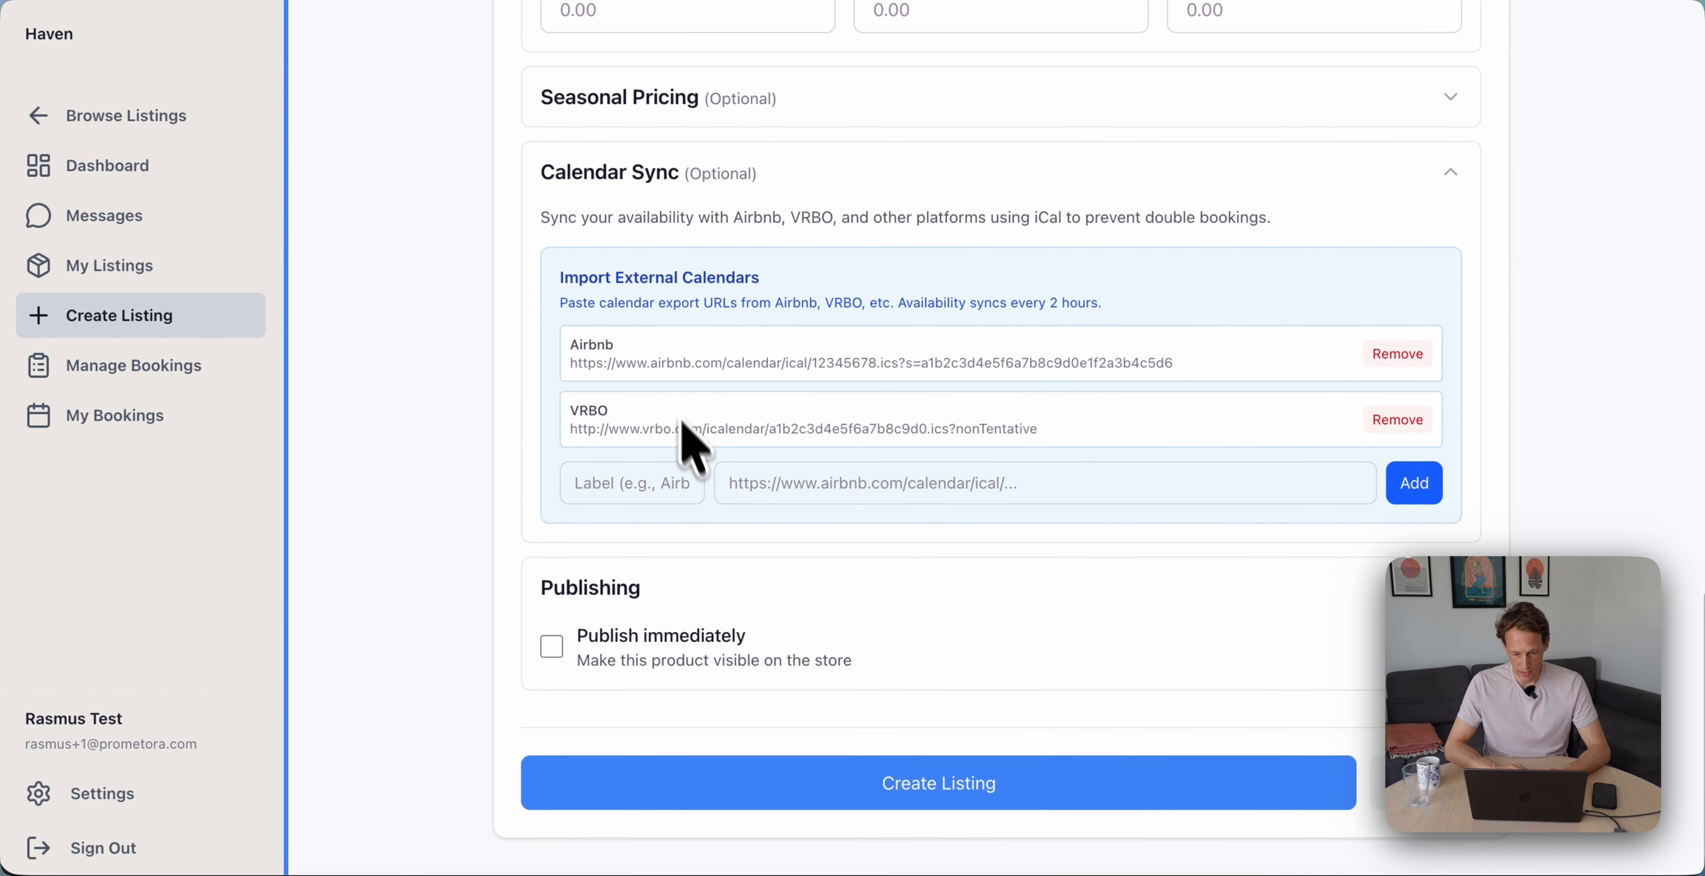
pyautogui.scroll(1, 683, 424)
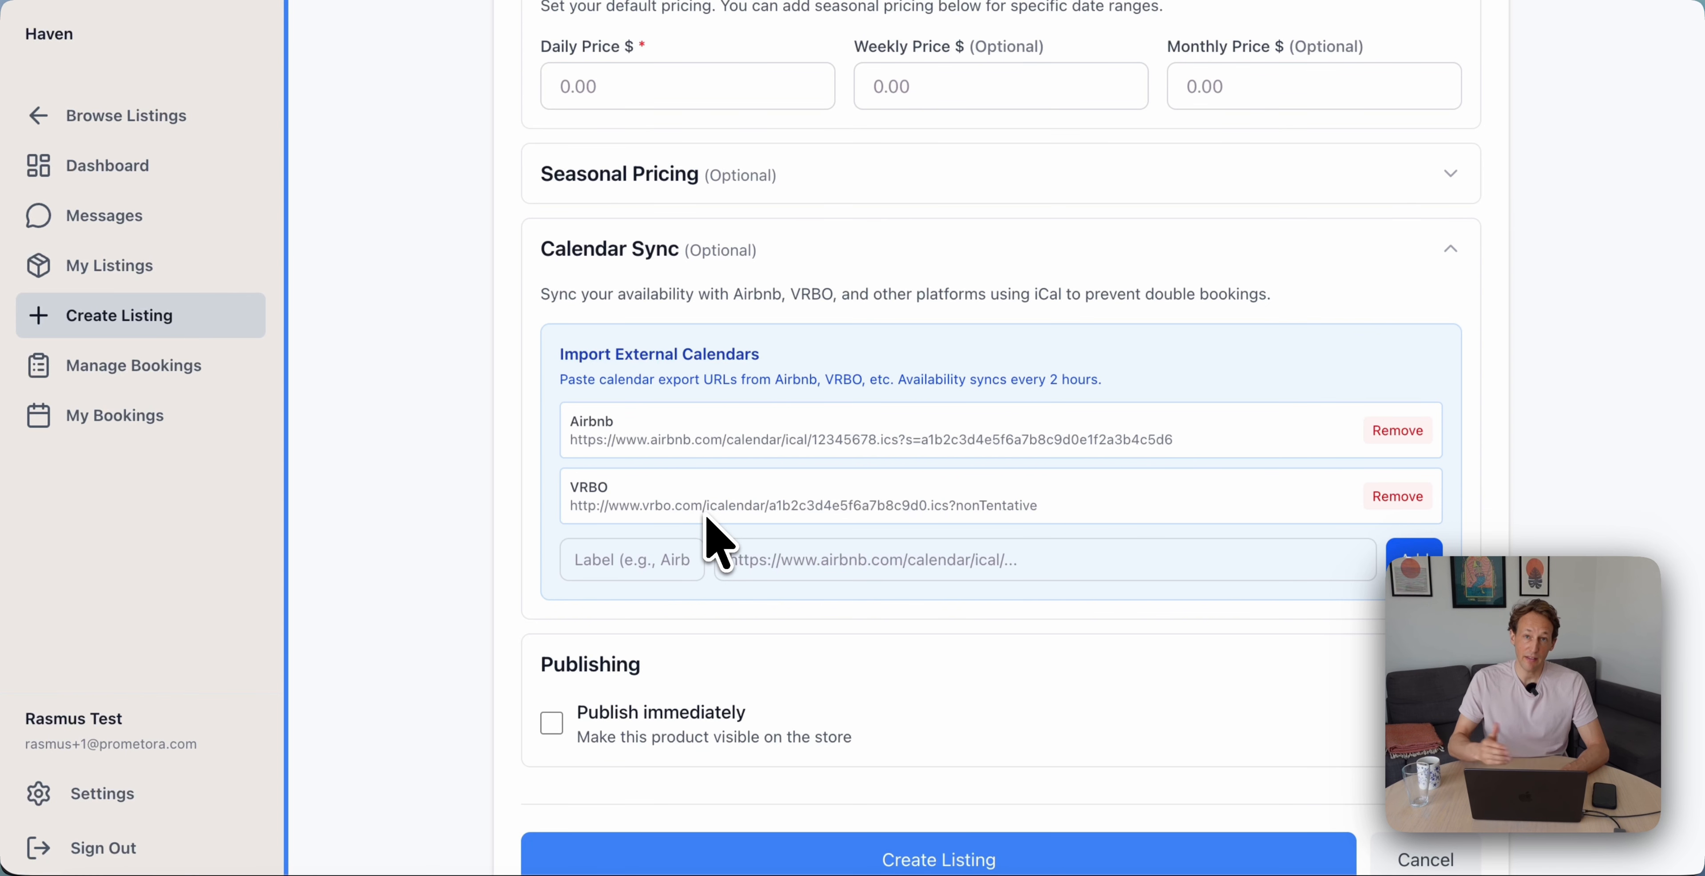
pyautogui.scroll(2, 718, 543)
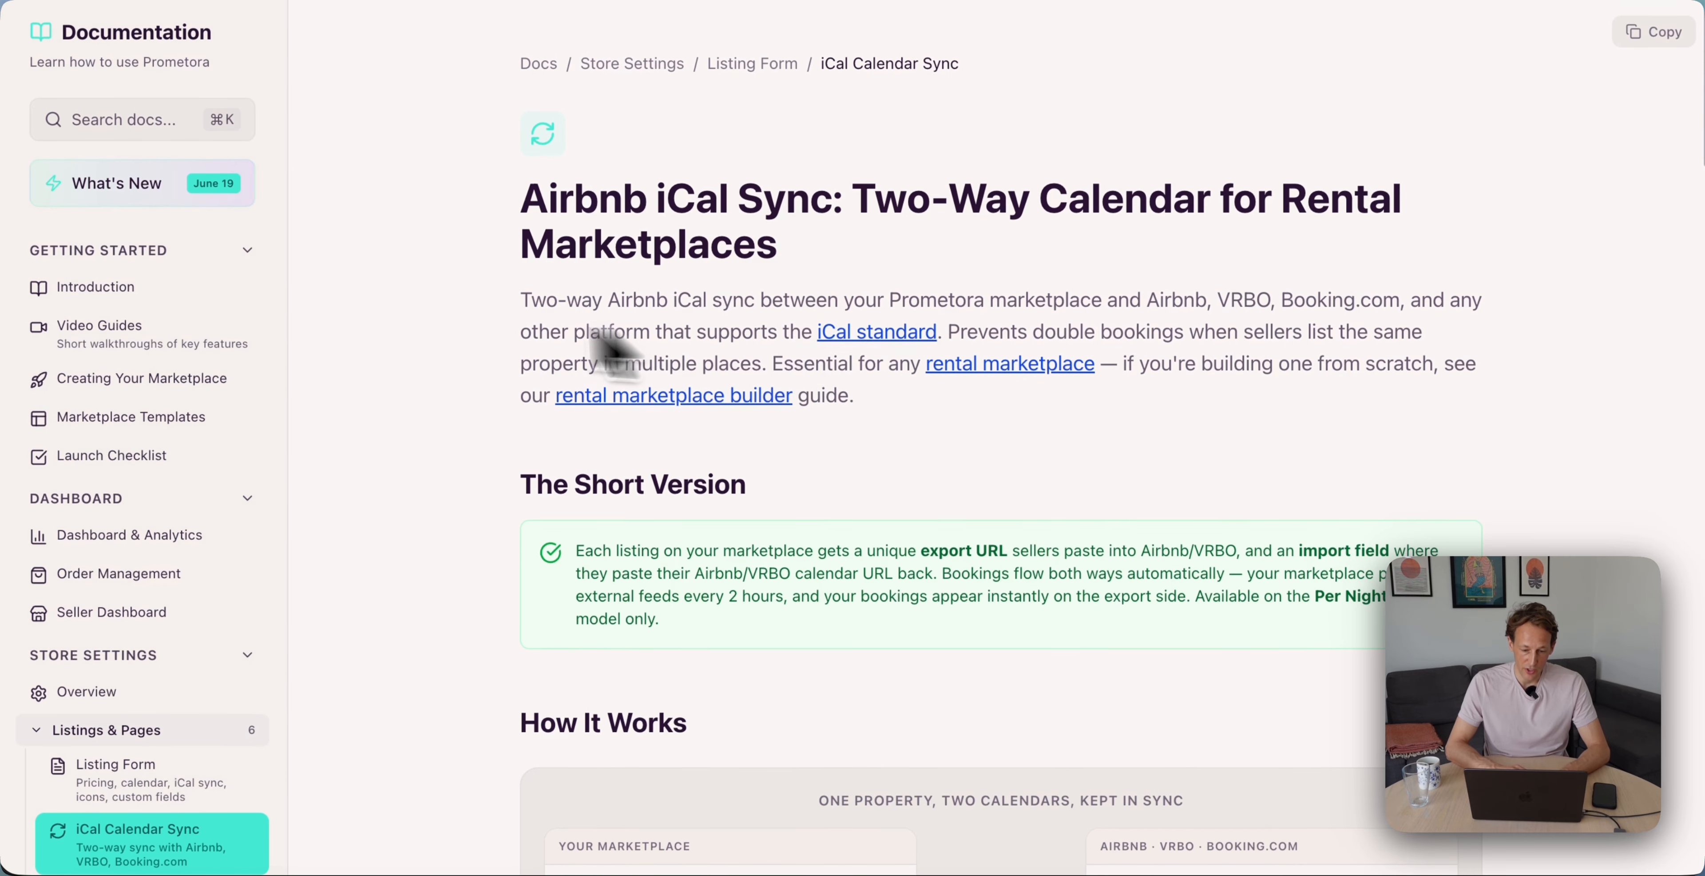
# Read through the iCal sync docs, then expand the listing's June 2026 availability calendar
pyautogui.scroll(-7, 528, 225)
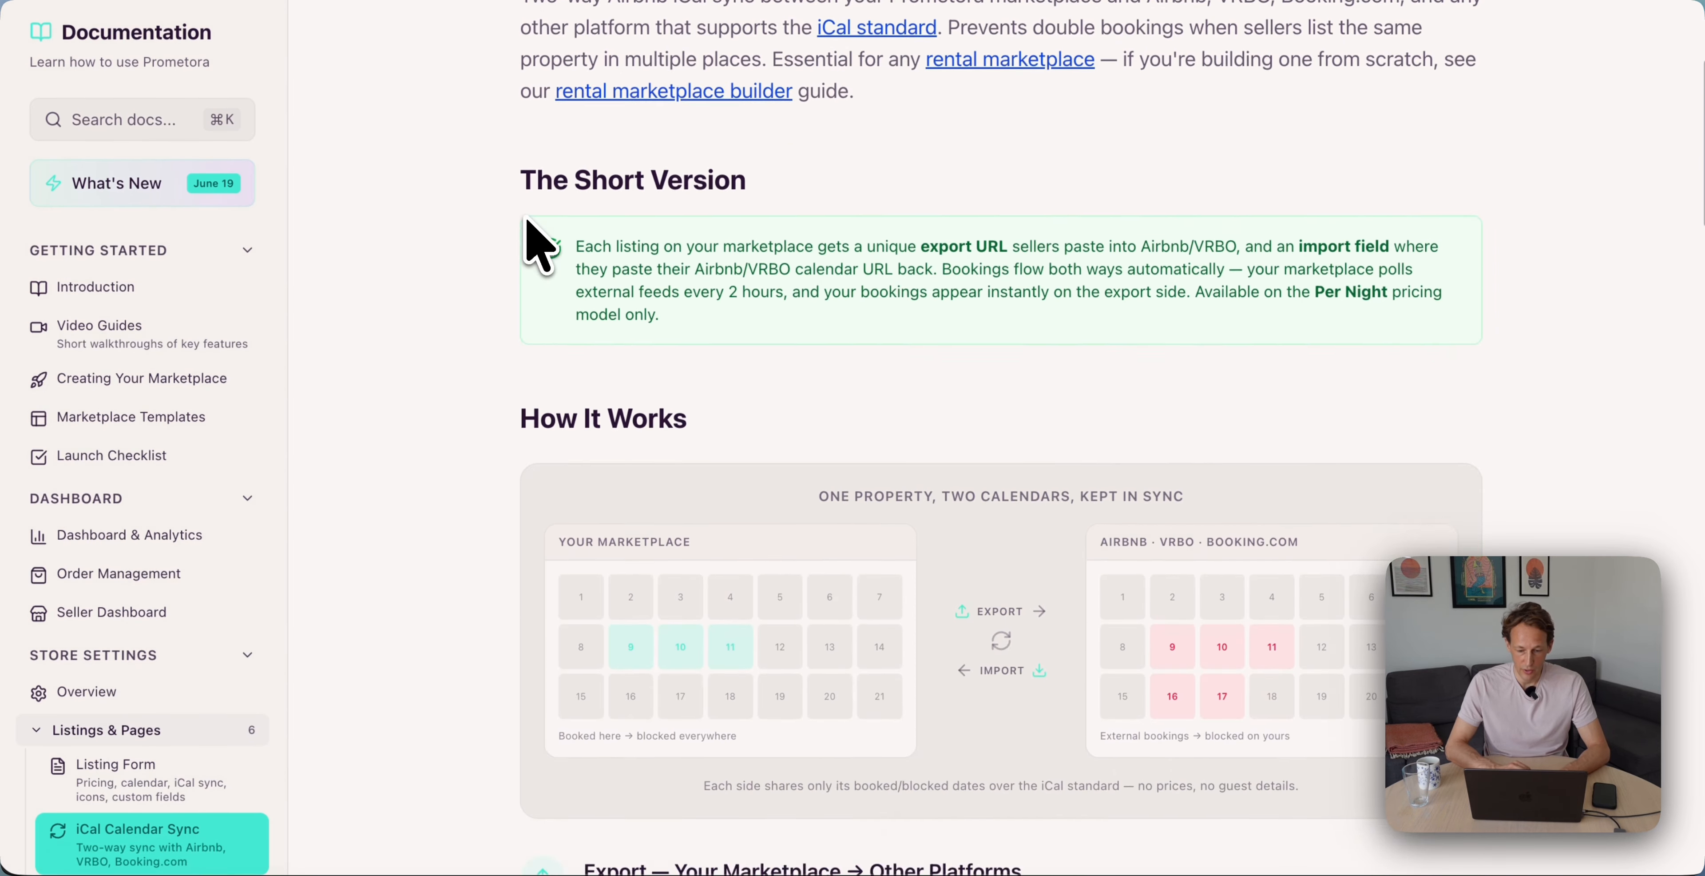
pyautogui.scroll(7, 530, 239)
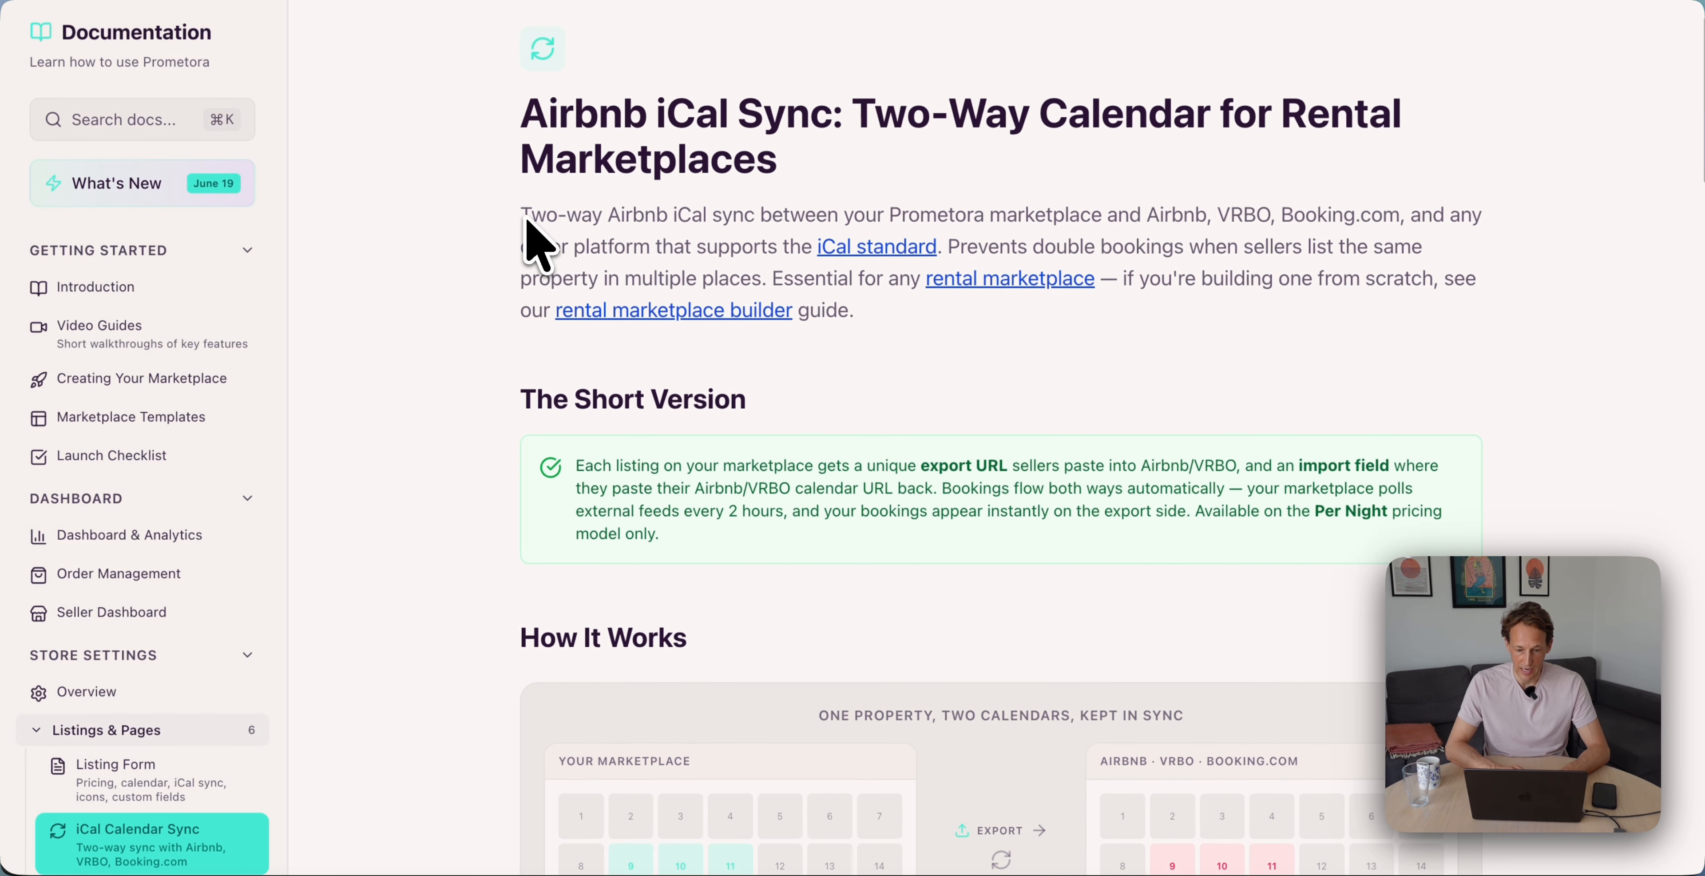
pyautogui.scroll(-9, 529, 239)
pyautogui.scroll(-8, 530, 239)
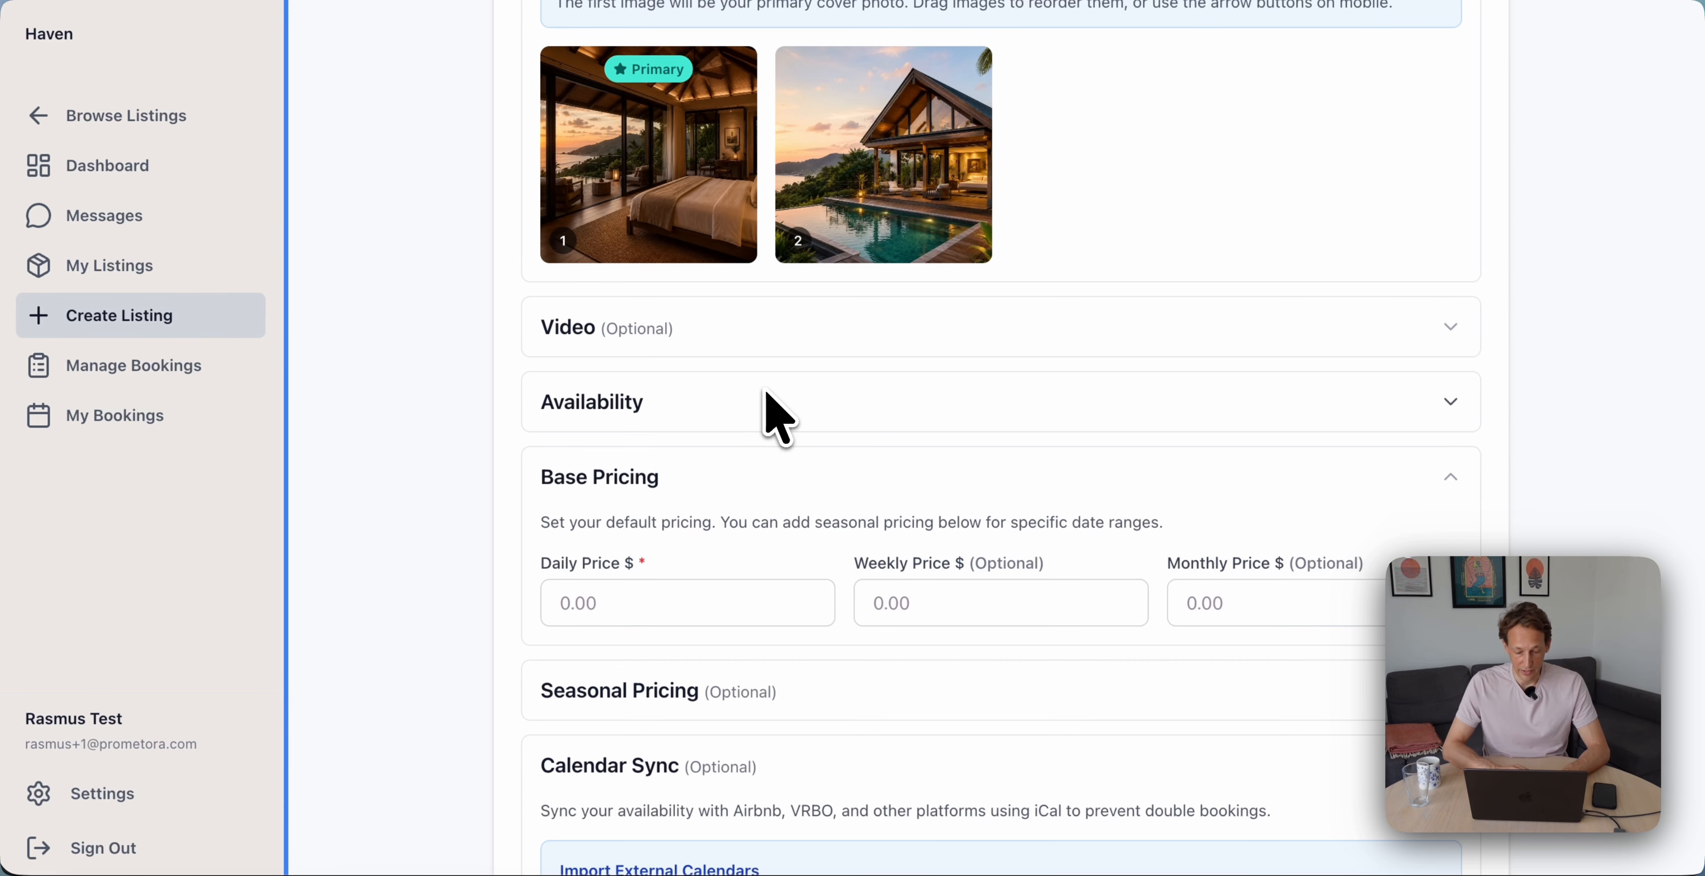
pyautogui.click(767, 394)
pyautogui.scroll(-5, 757, 424)
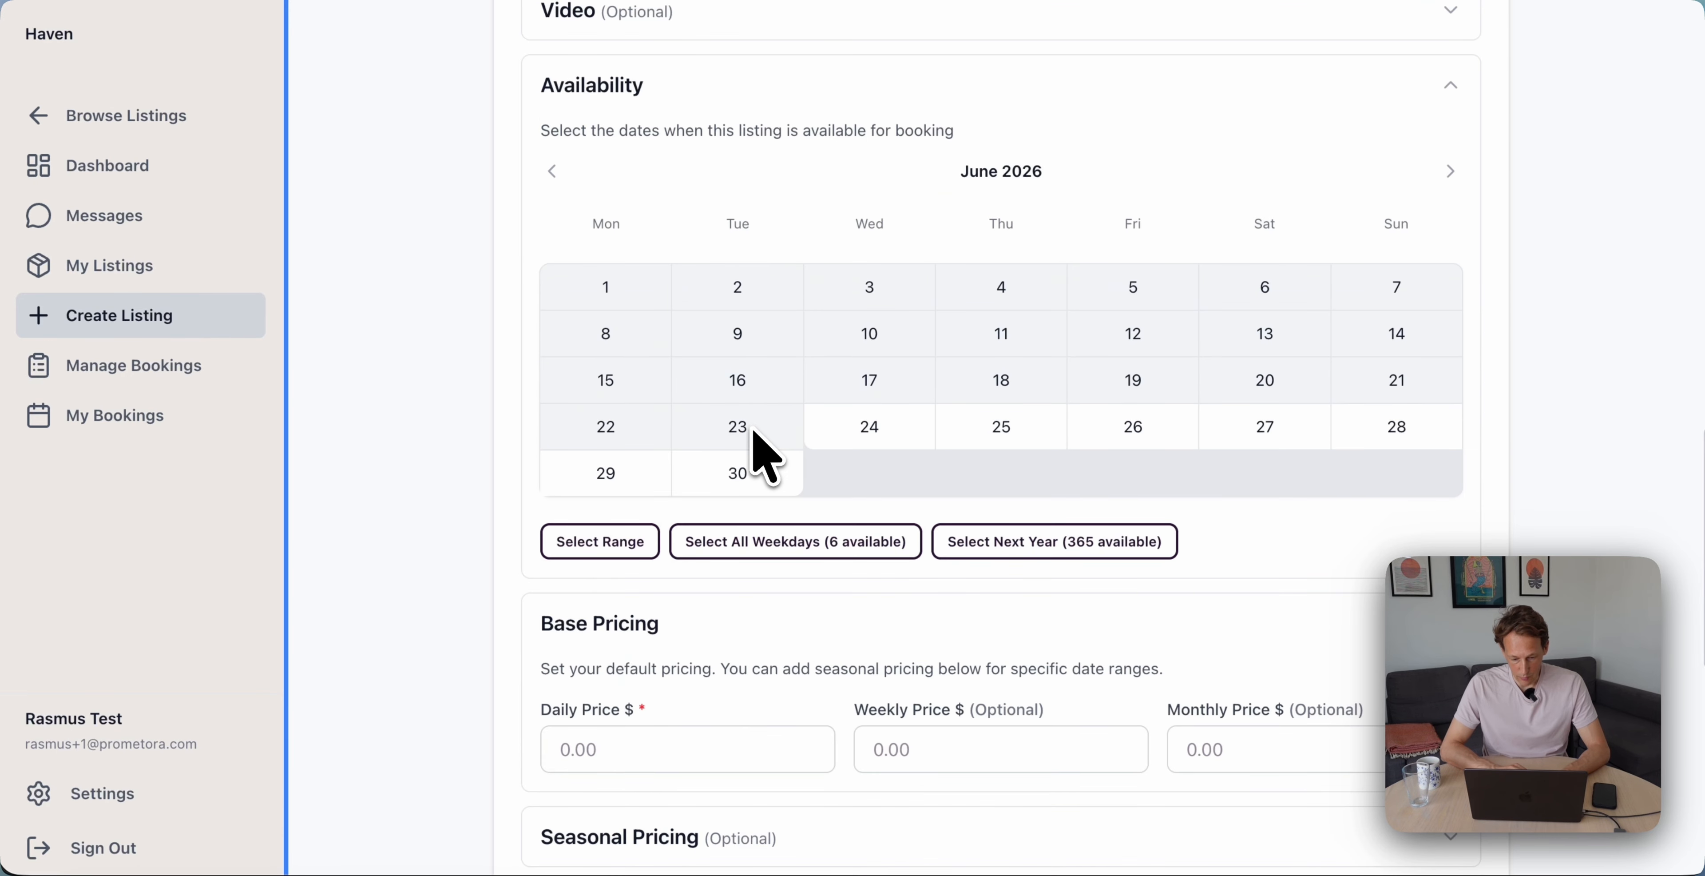
# Select all weekdays in June, July and August 2026 and add the 50 days as available
pyautogui.click(864, 547)
pyautogui.scroll(-1, 940, 576)
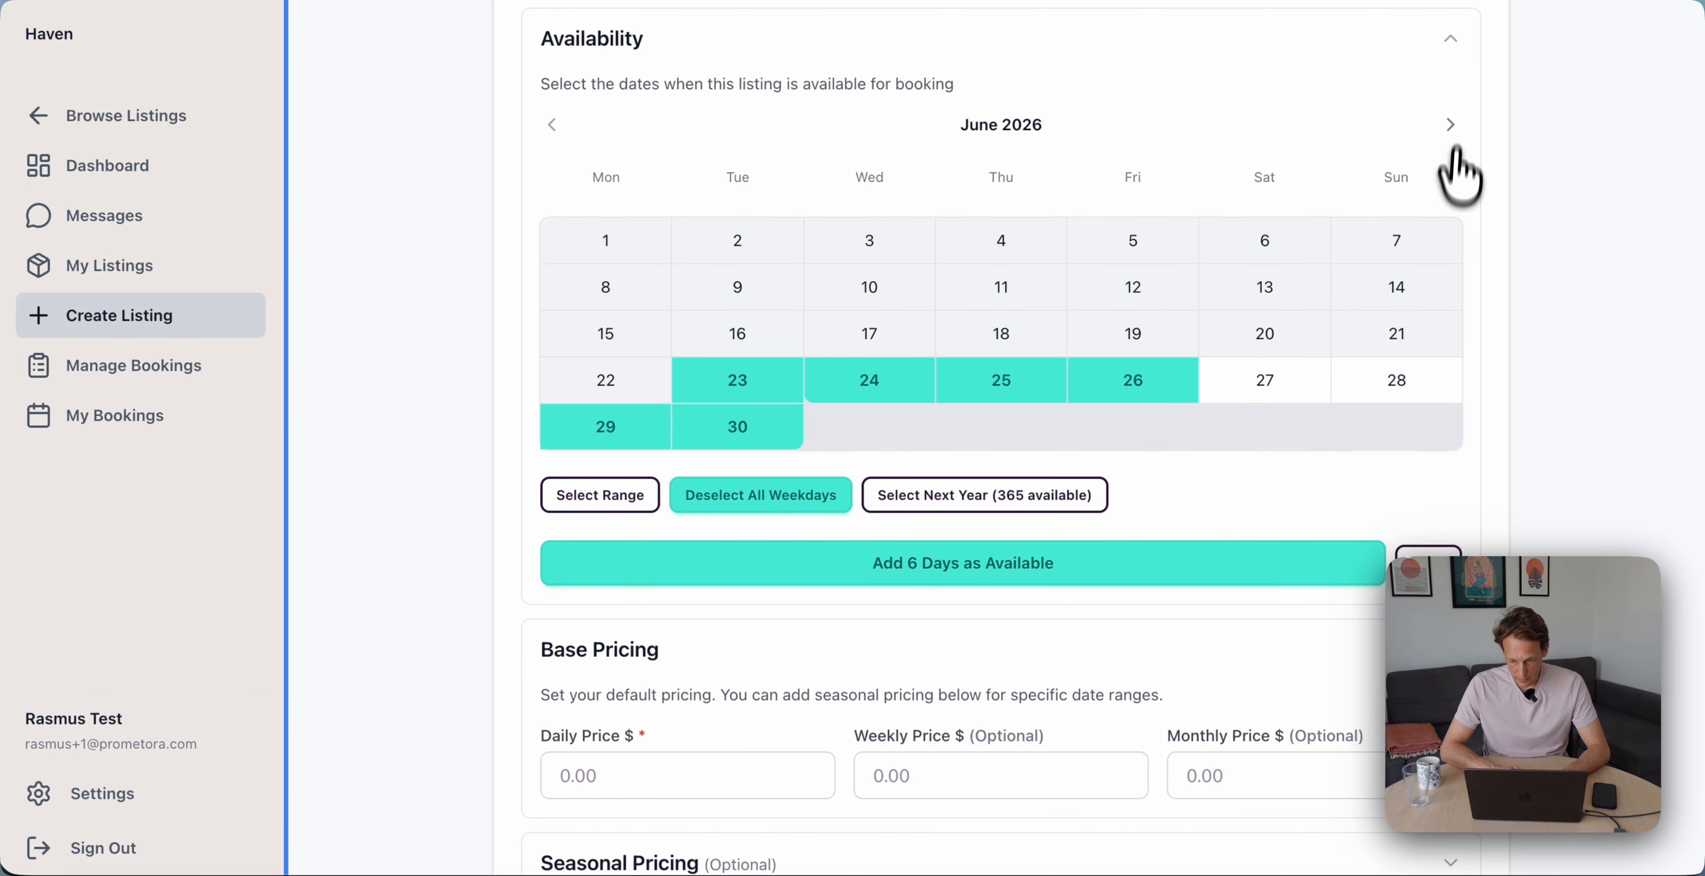
pyautogui.click(1451, 123)
pyautogui.click(887, 503)
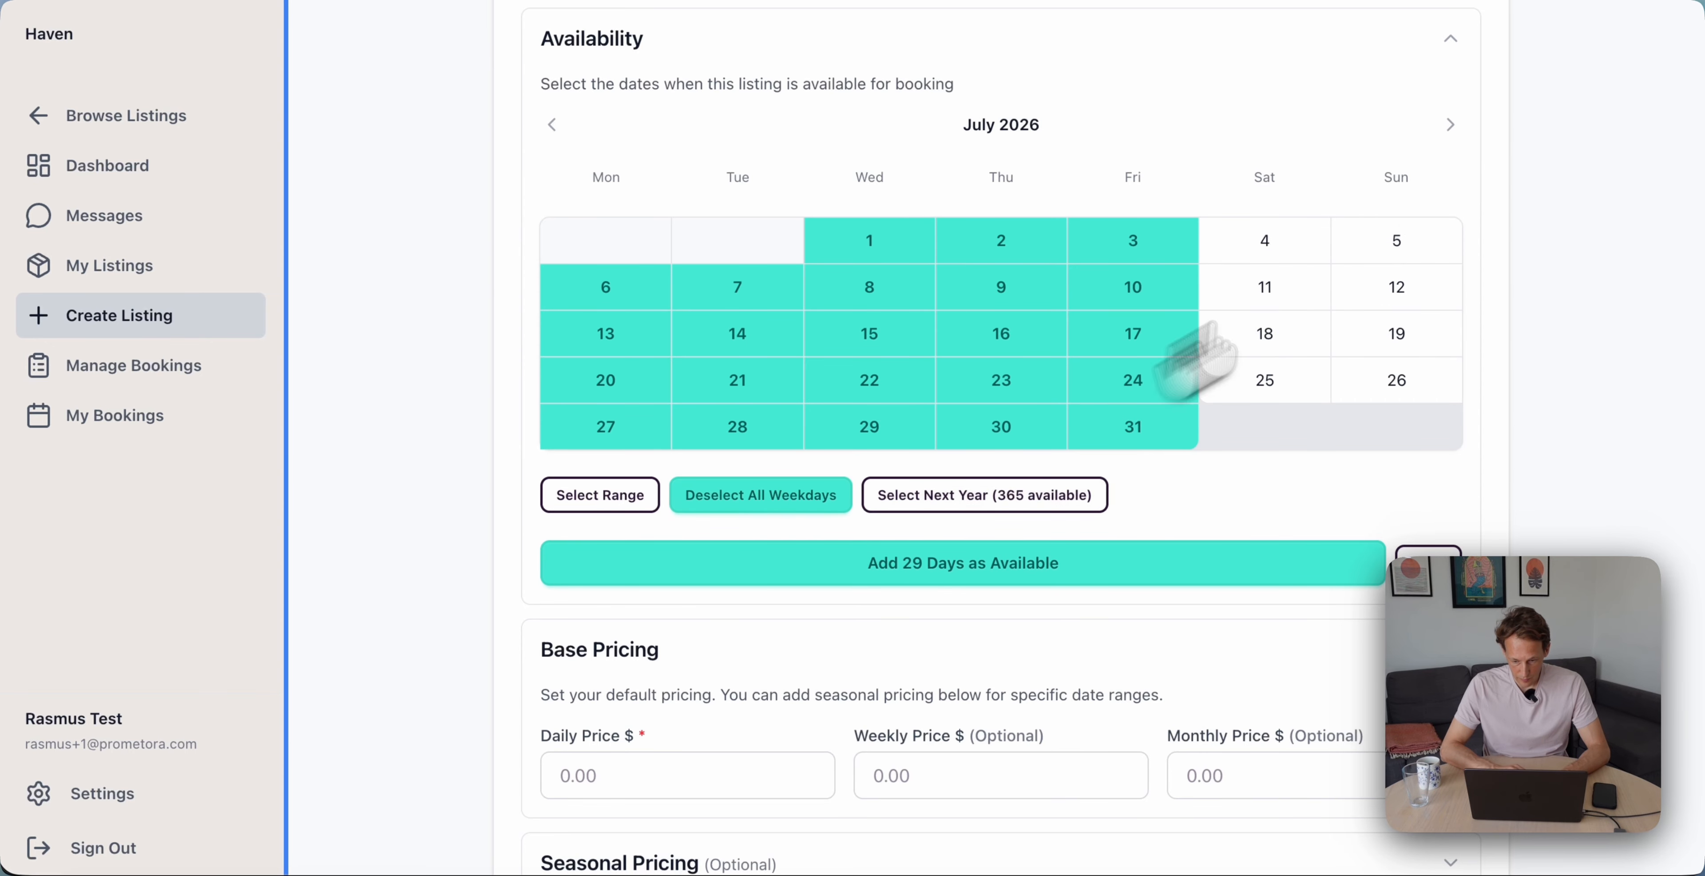
pyautogui.click(1449, 123)
pyautogui.click(816, 536)
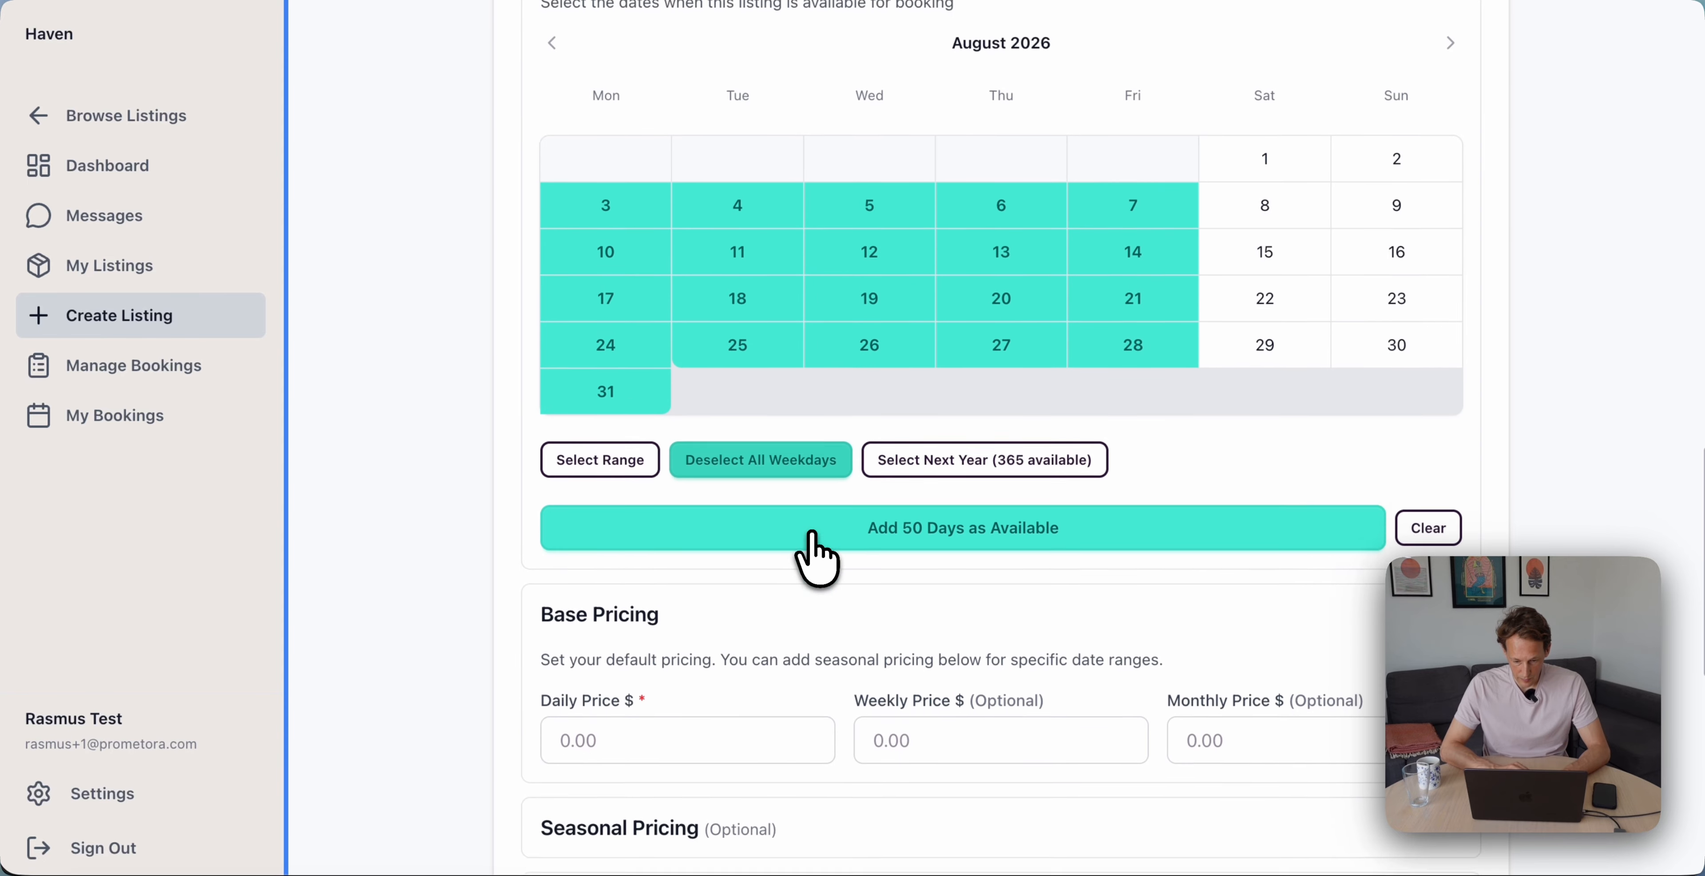
pyautogui.scroll(-1, 894, 530)
pyautogui.click(973, 506)
pyautogui.scroll(-4, 768, 598)
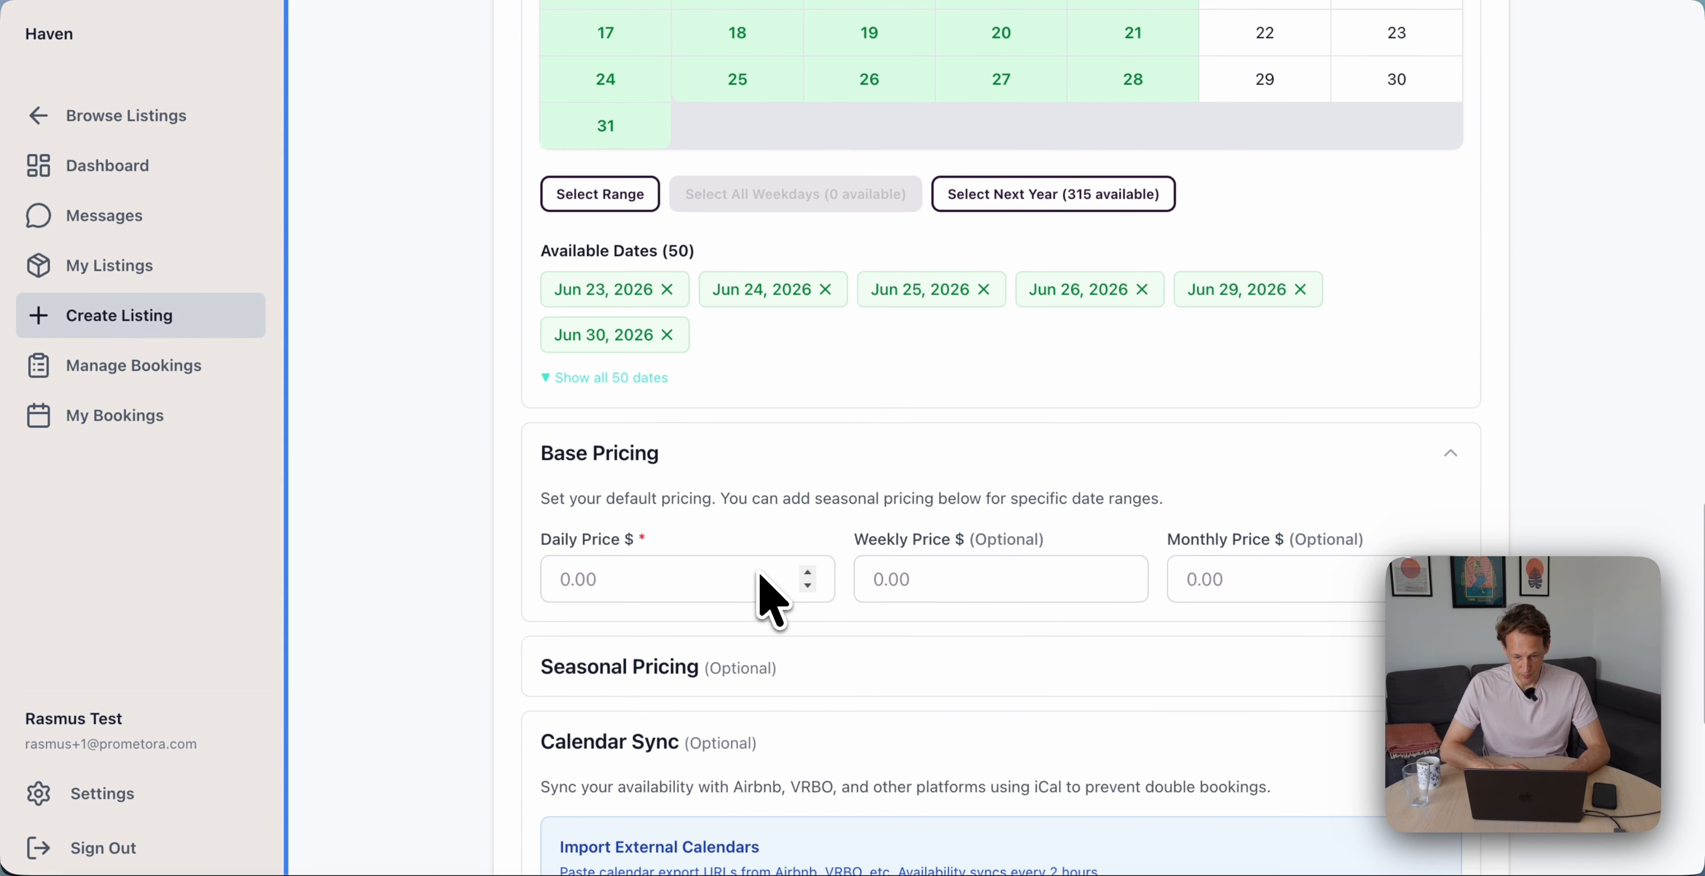
pyautogui.click(612, 378)
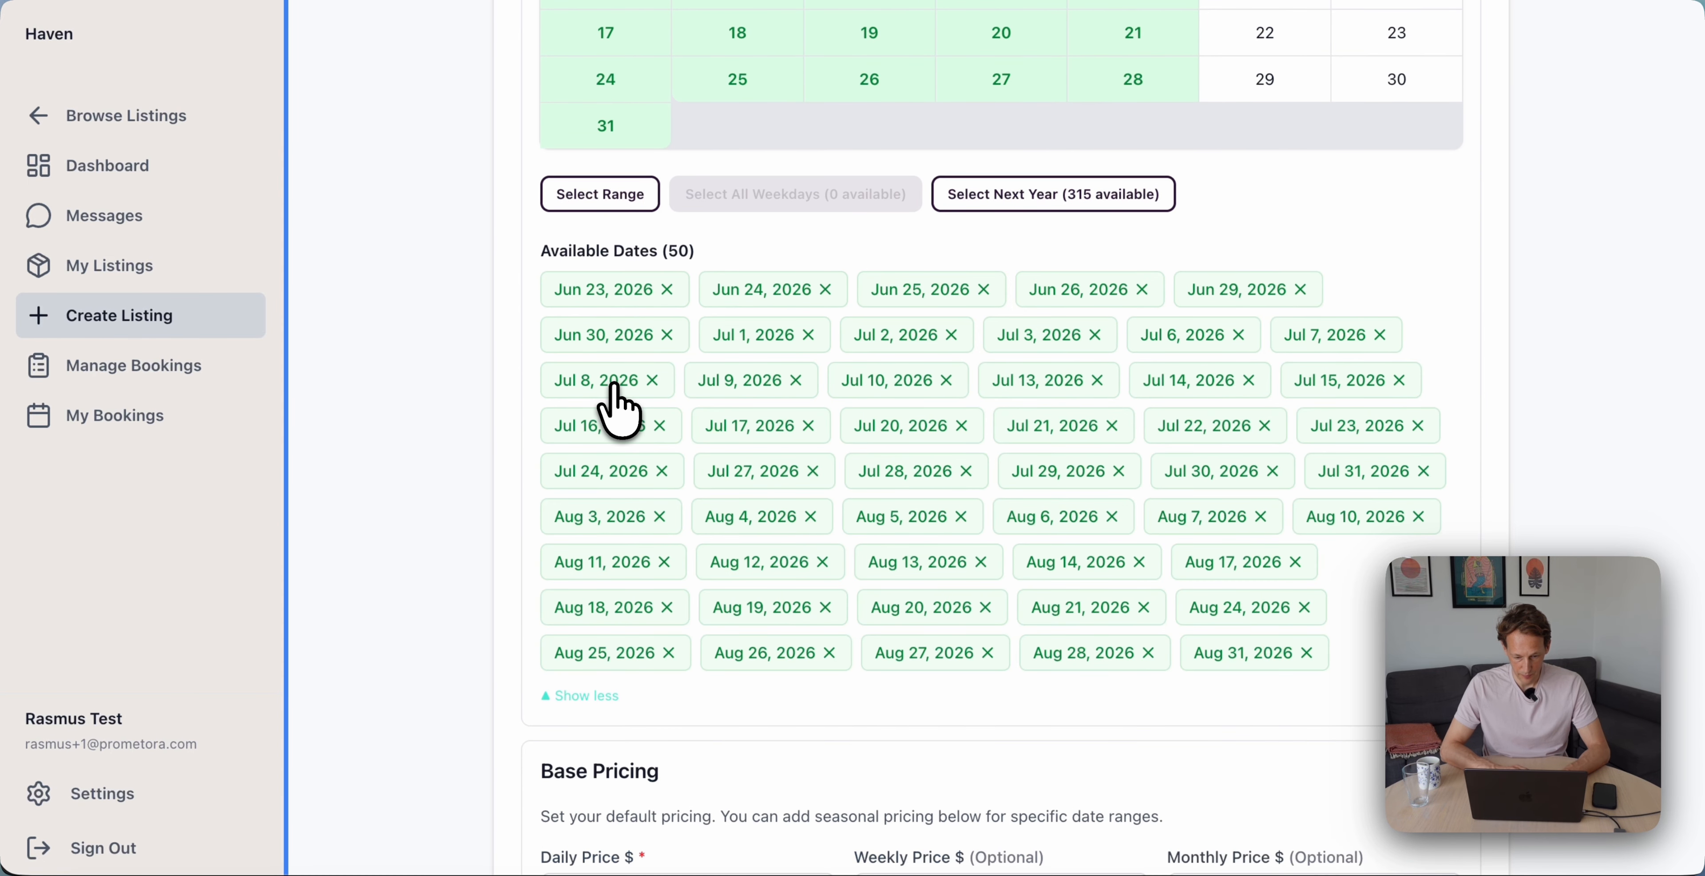
pyautogui.click(599, 702)
pyautogui.scroll(-6, 662, 463)
pyautogui.scroll(3, 681, 342)
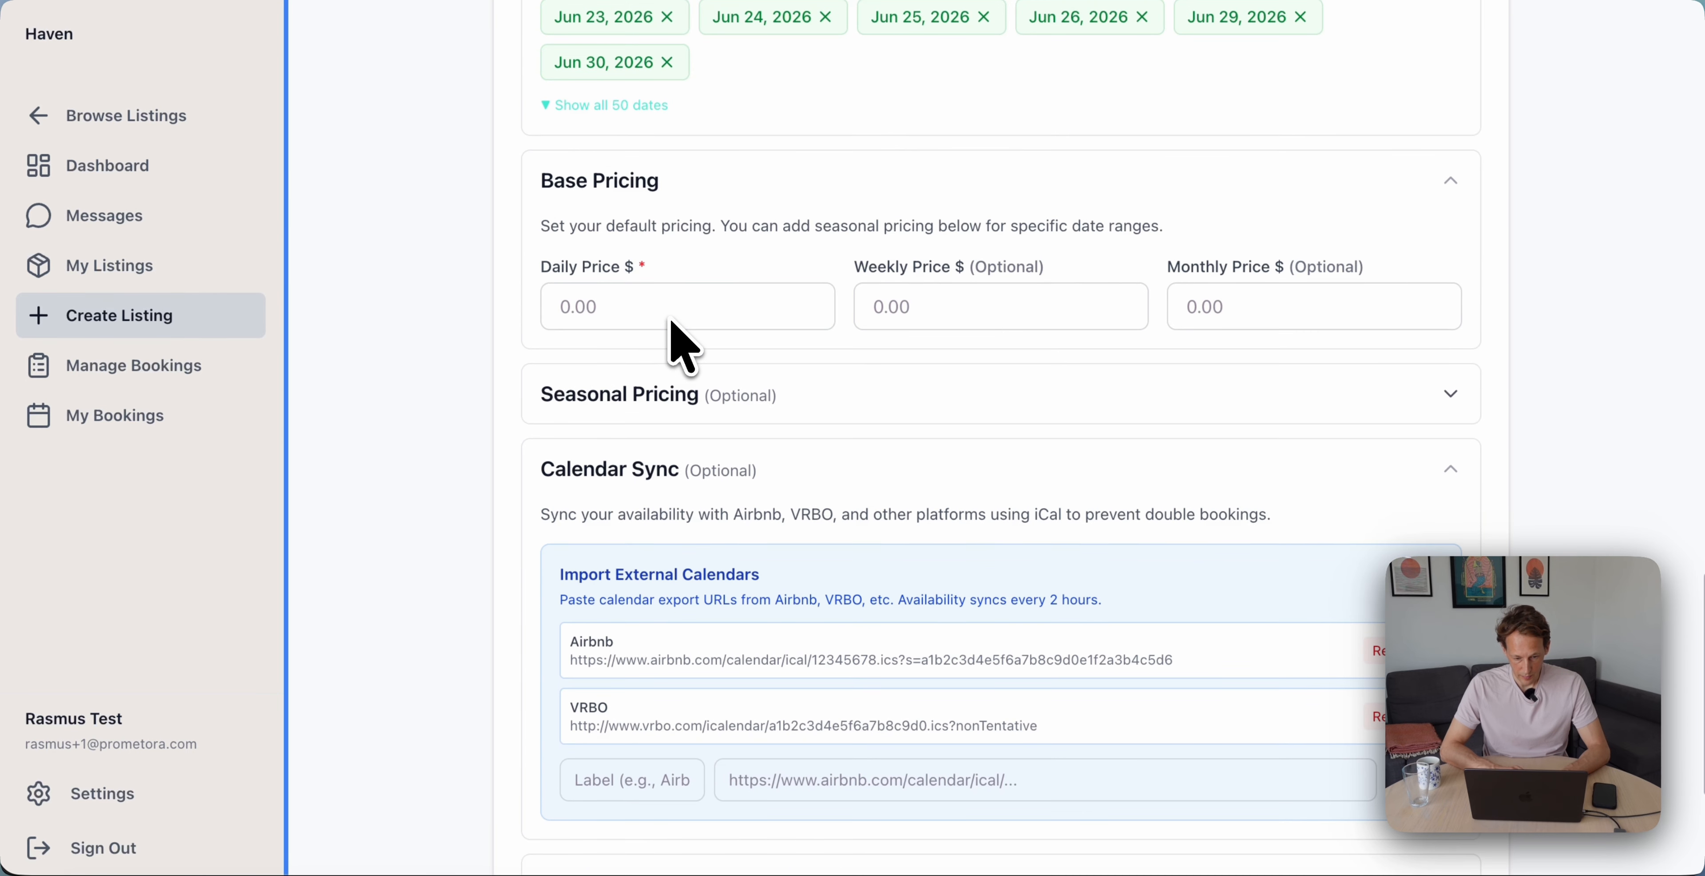
# Price the stay at $120 daily and $400 weekly, publish immediately, and create the listing
pyautogui.click(586, 318)
pyautogui.write('120')
pyautogui.press('Tab')
pyautogui.write('400')
pyautogui.press('Tab')
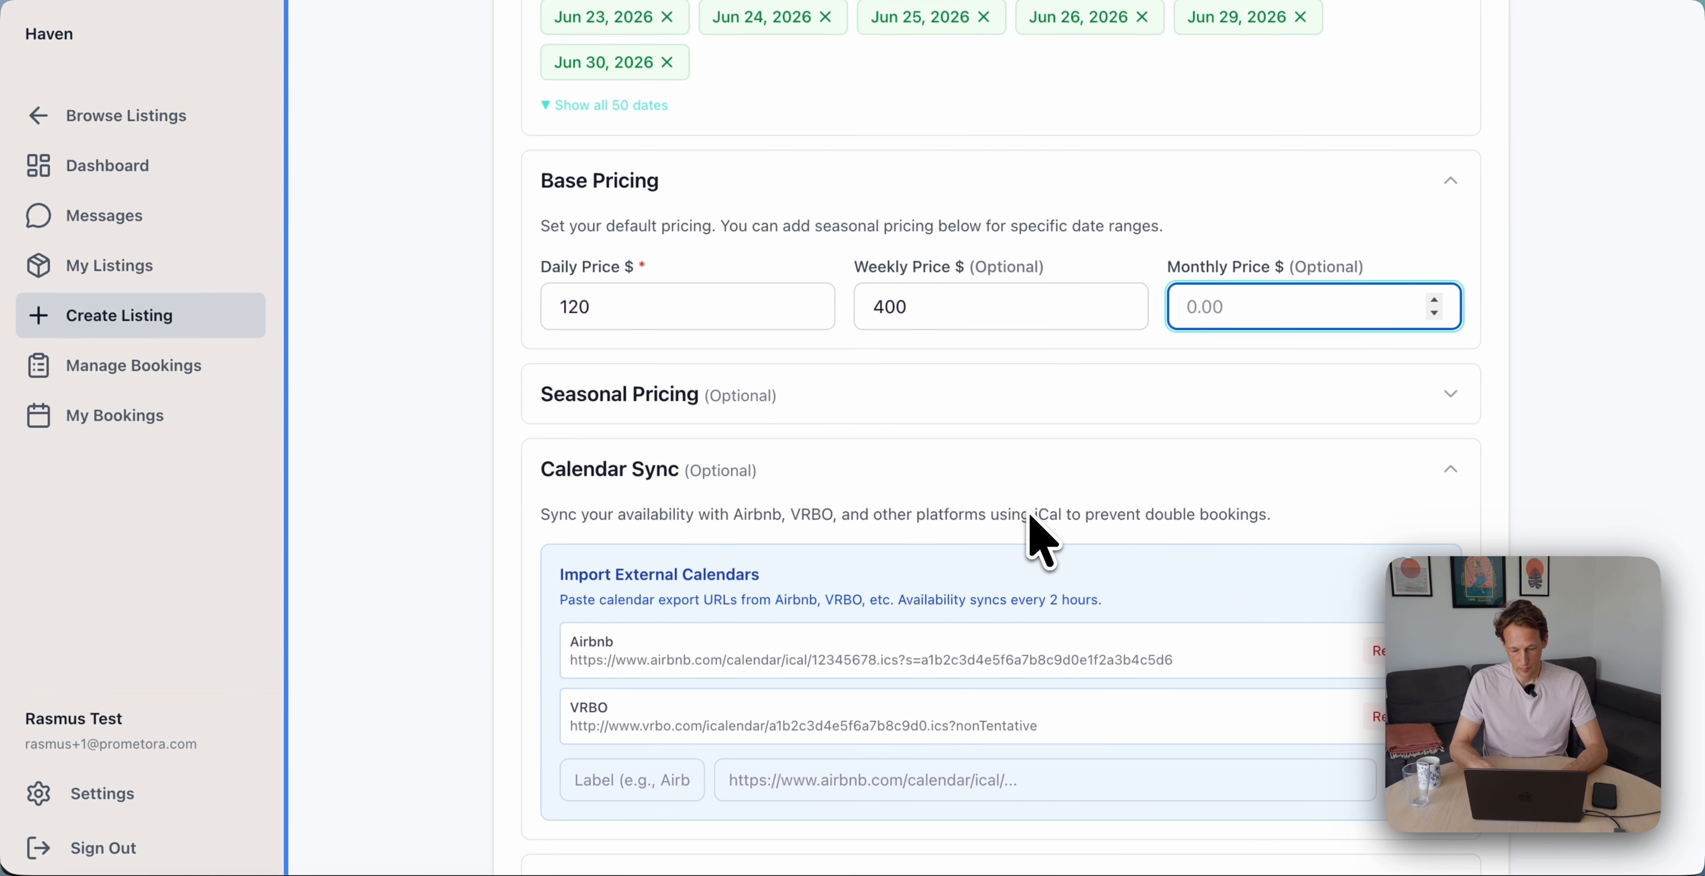
pyautogui.scroll(-5, 1042, 543)
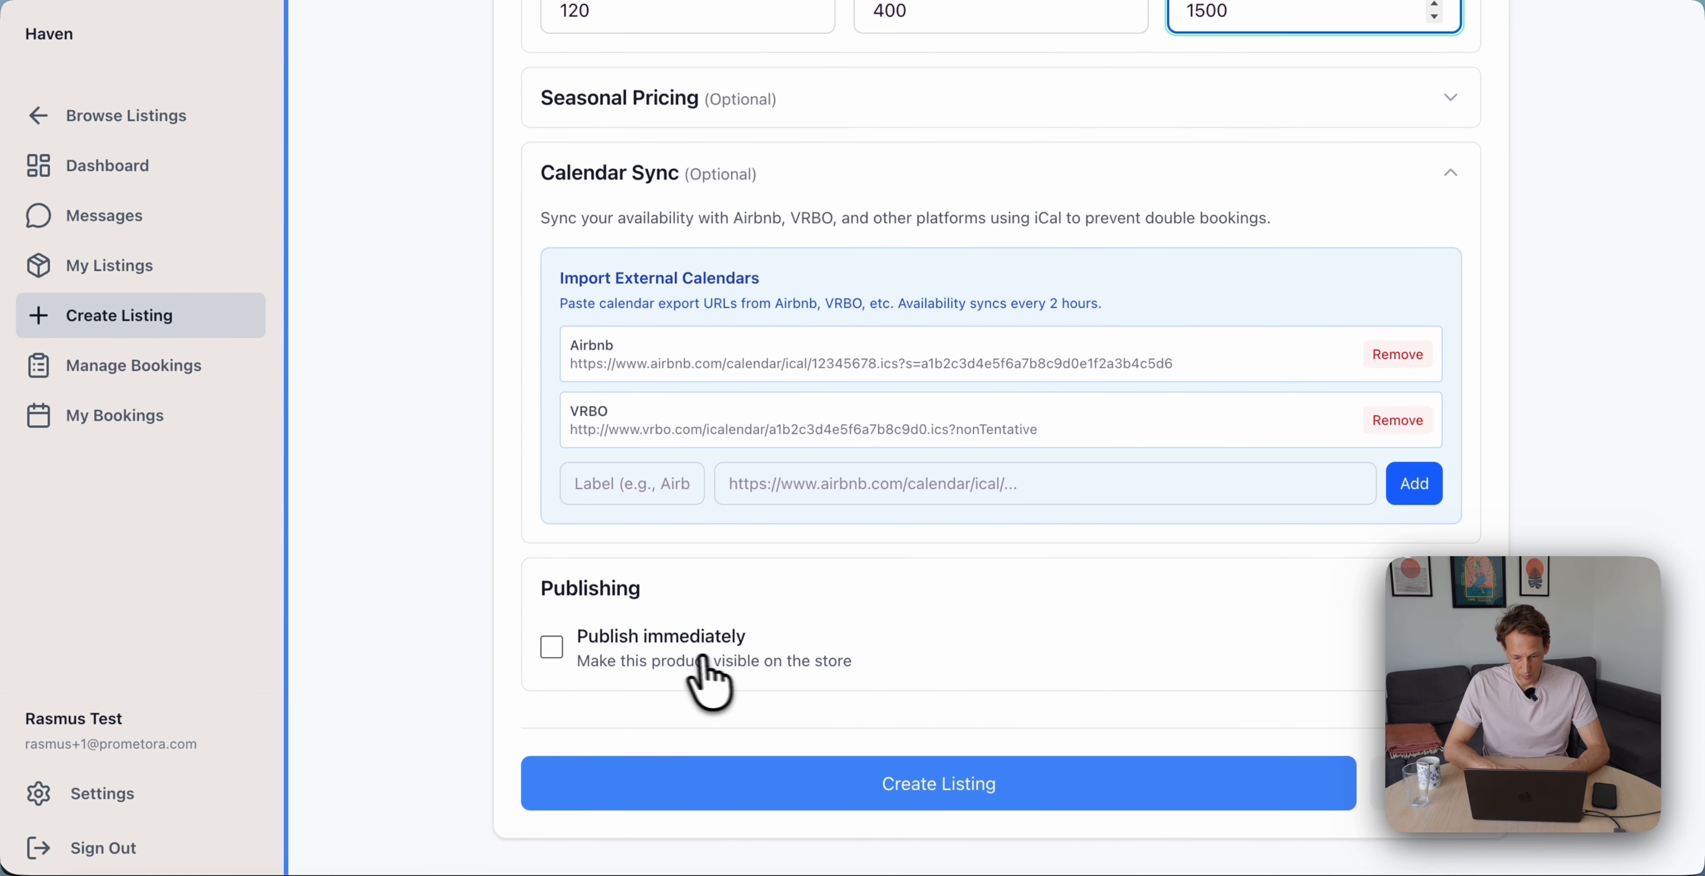
pyautogui.click(701, 657)
pyautogui.click(910, 785)
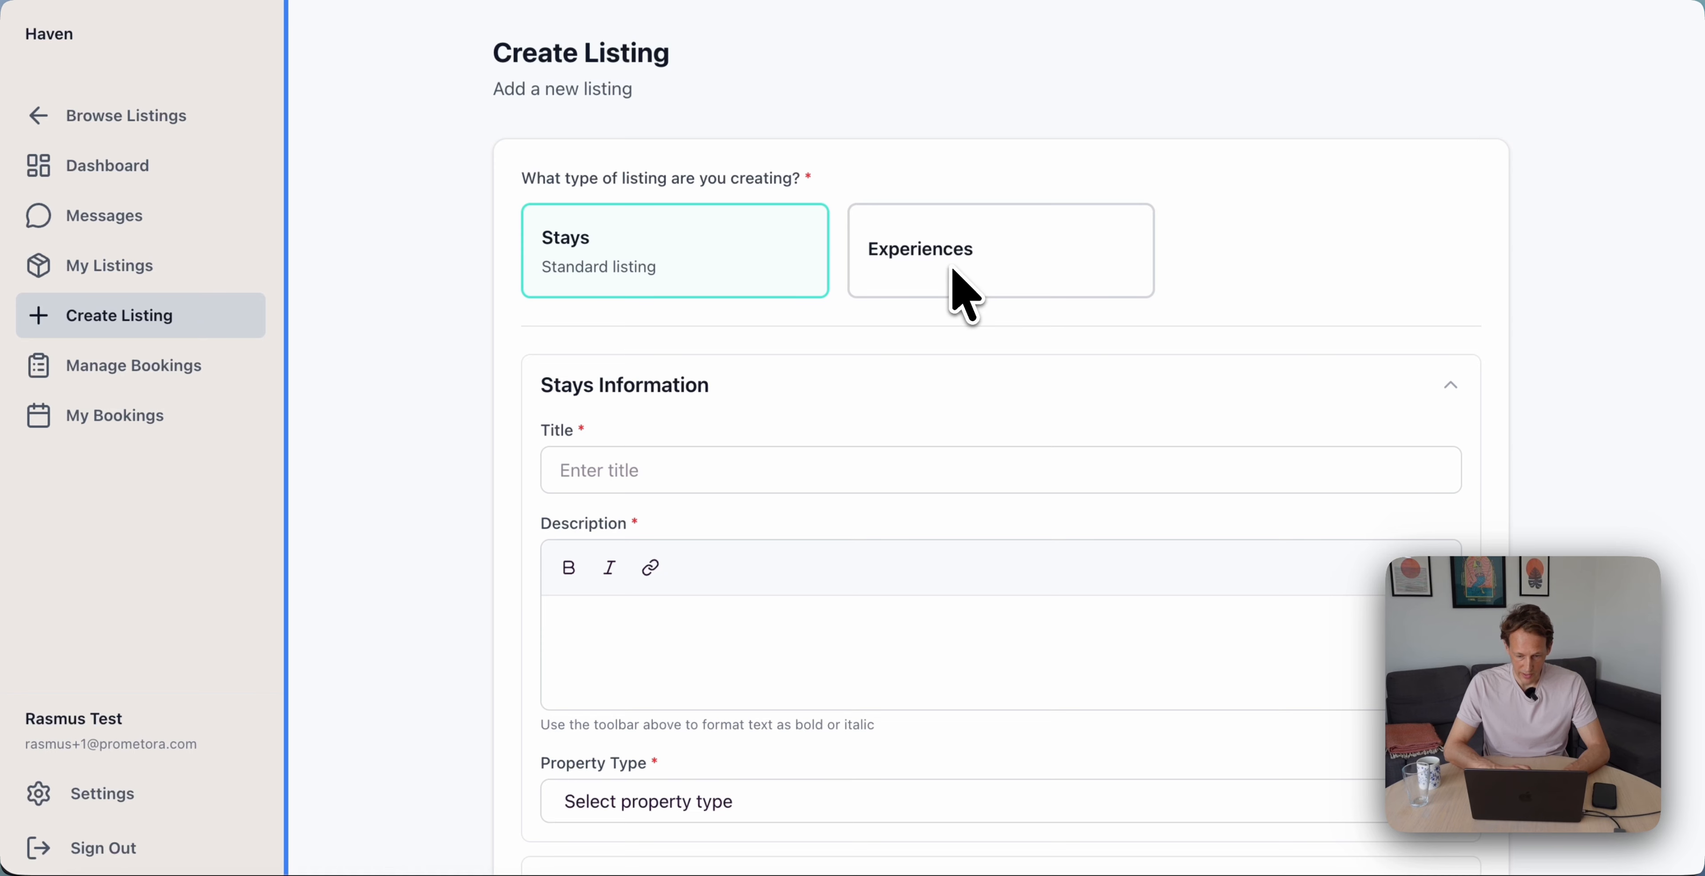
# Switch the new listing to an experience, review its title and description, and keep Intermediate level
pyautogui.click(965, 295)
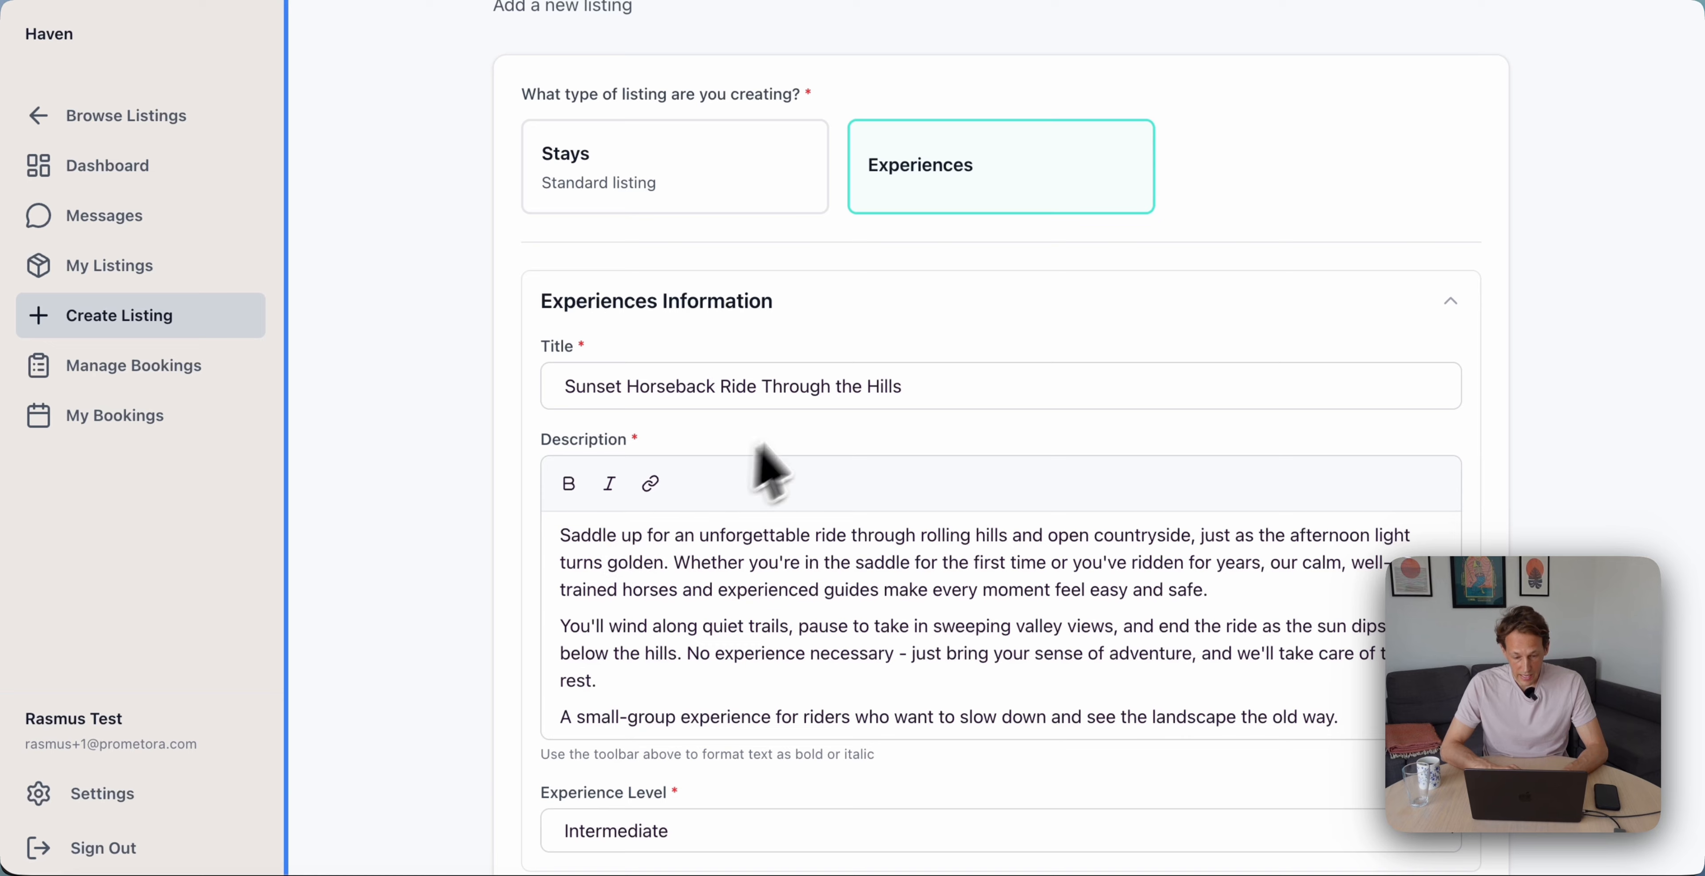
pyautogui.click(583, 398)
pyautogui.click(688, 562)
pyautogui.scroll(-6, 703, 578)
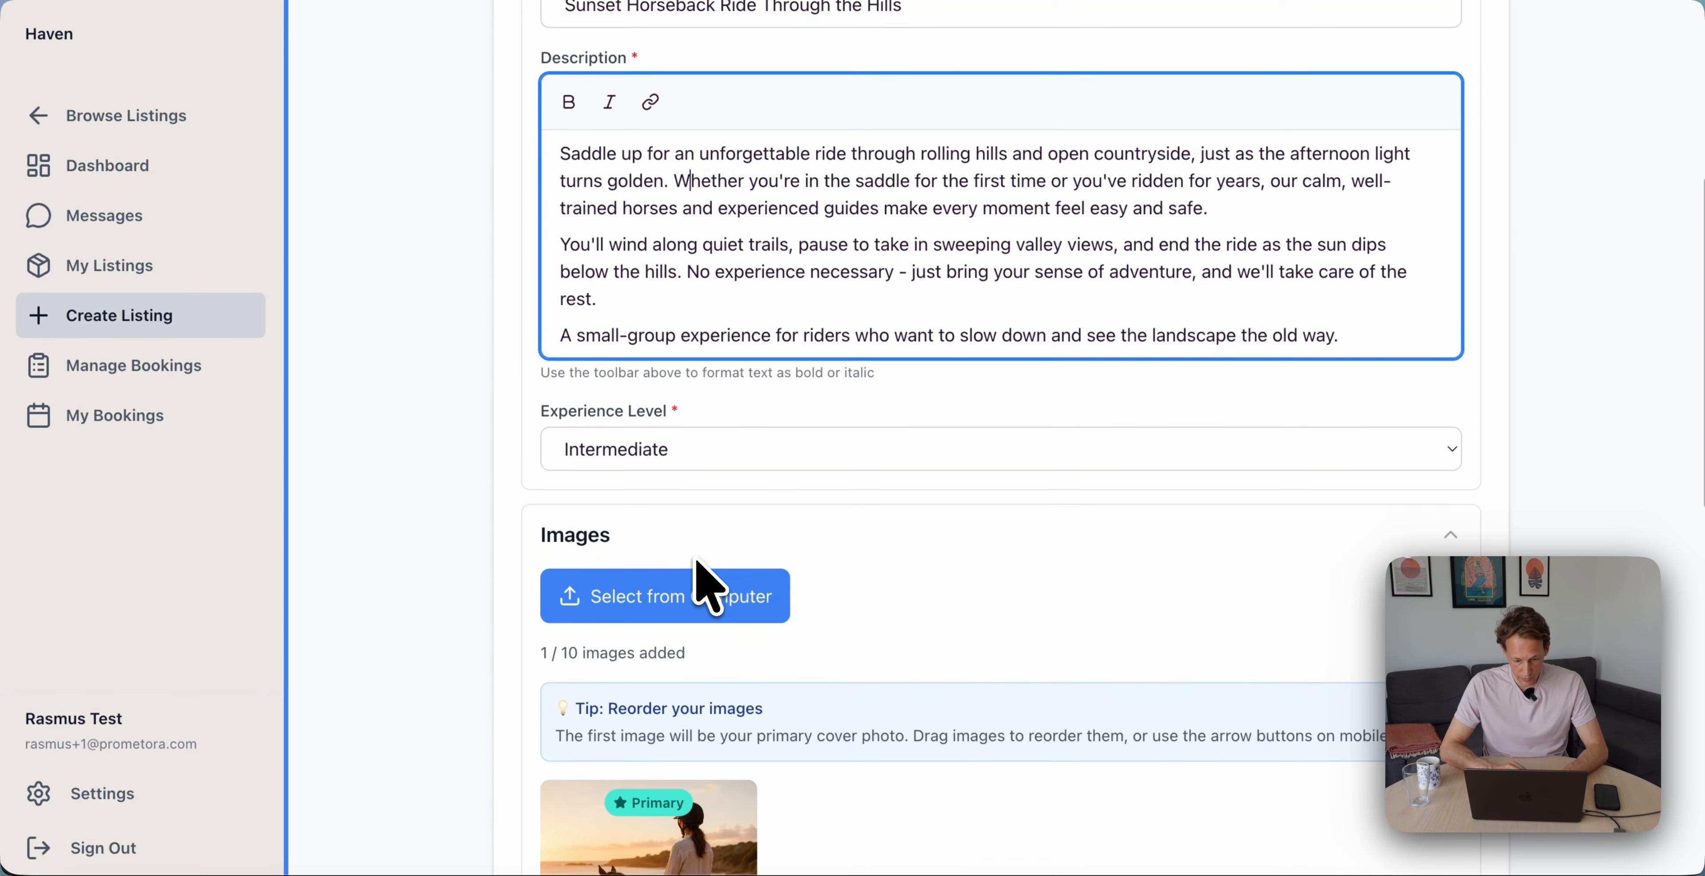
pyautogui.click(682, 463)
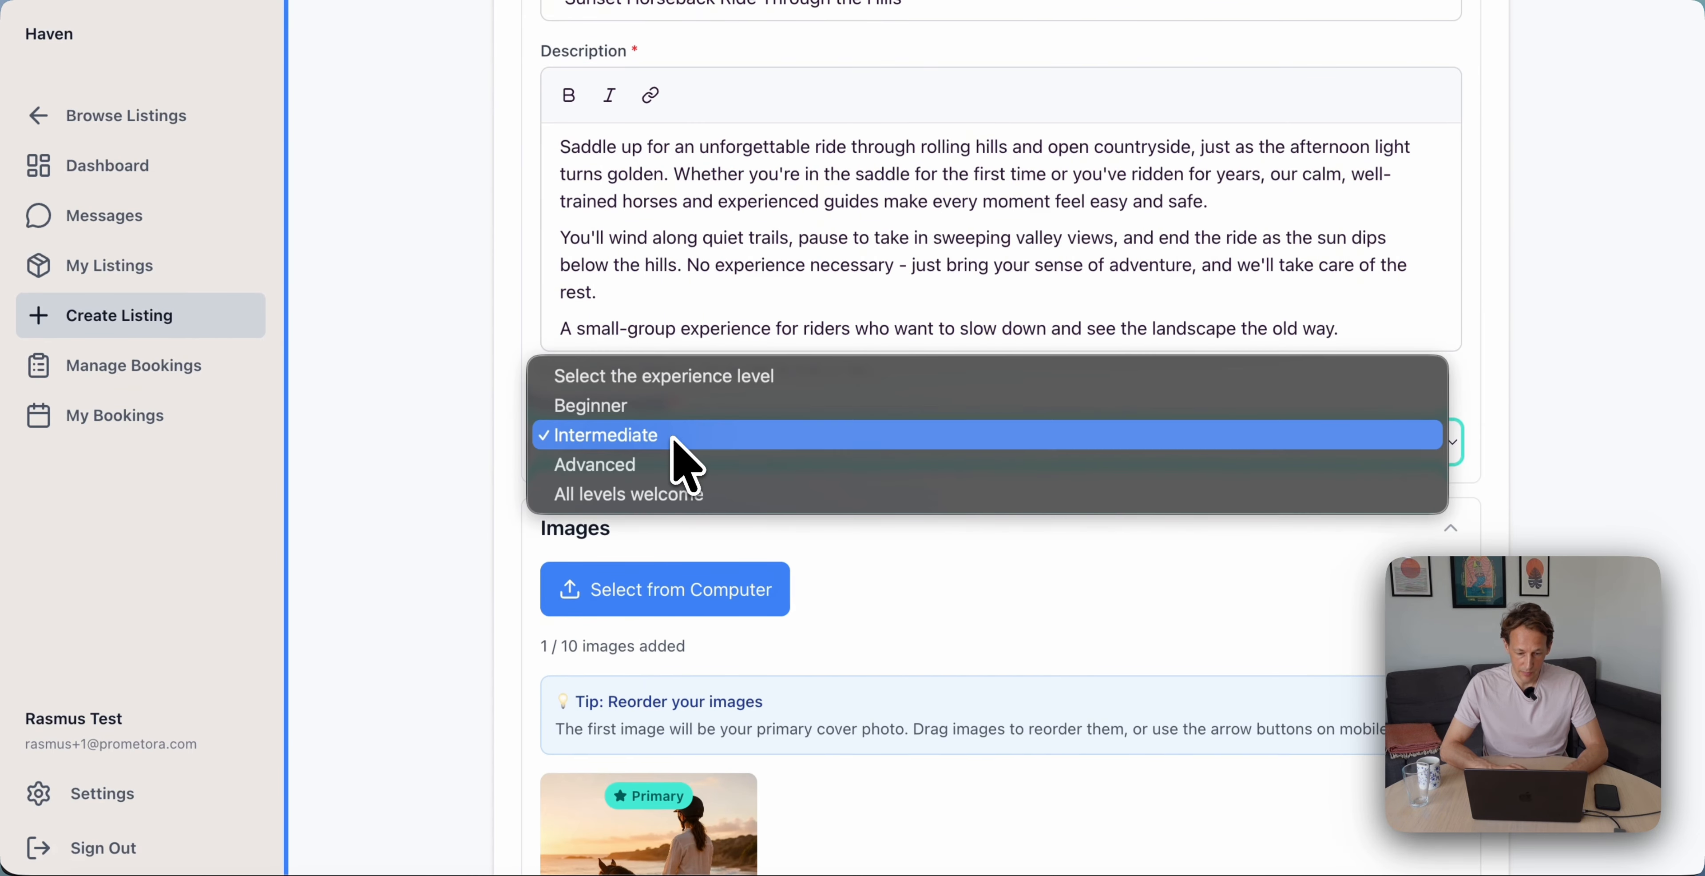
pyautogui.click(483, 480)
pyautogui.scroll(-4, 483, 480)
pyautogui.moveTo(645, 563)
pyautogui.scroll(-10, 637, 562)
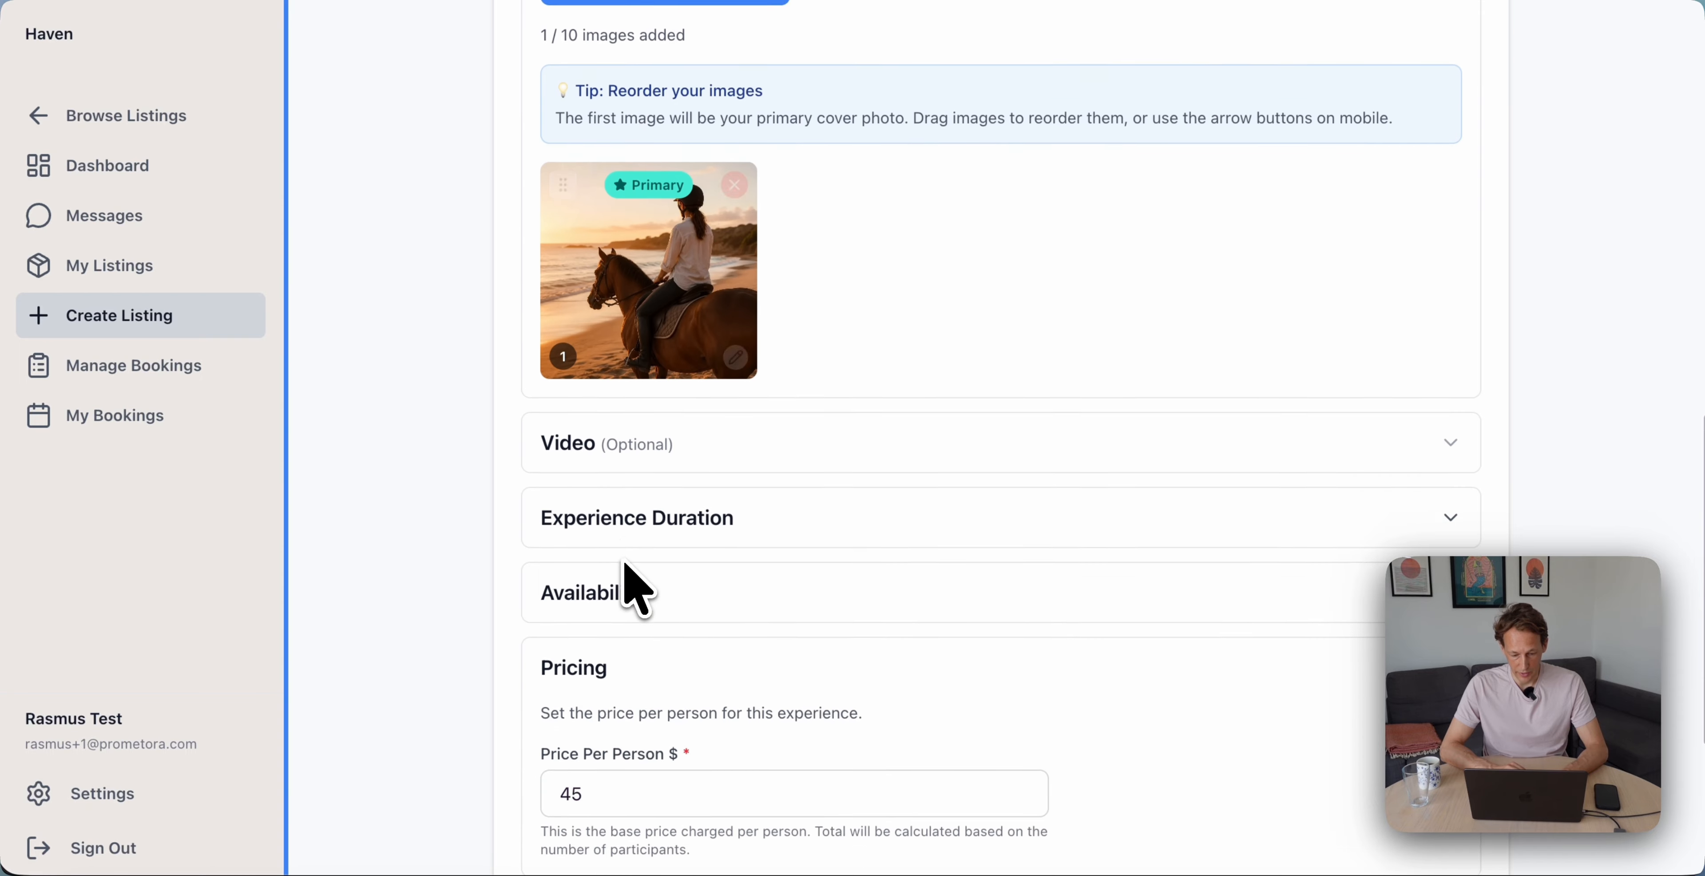
pyautogui.scroll(2, 629, 464)
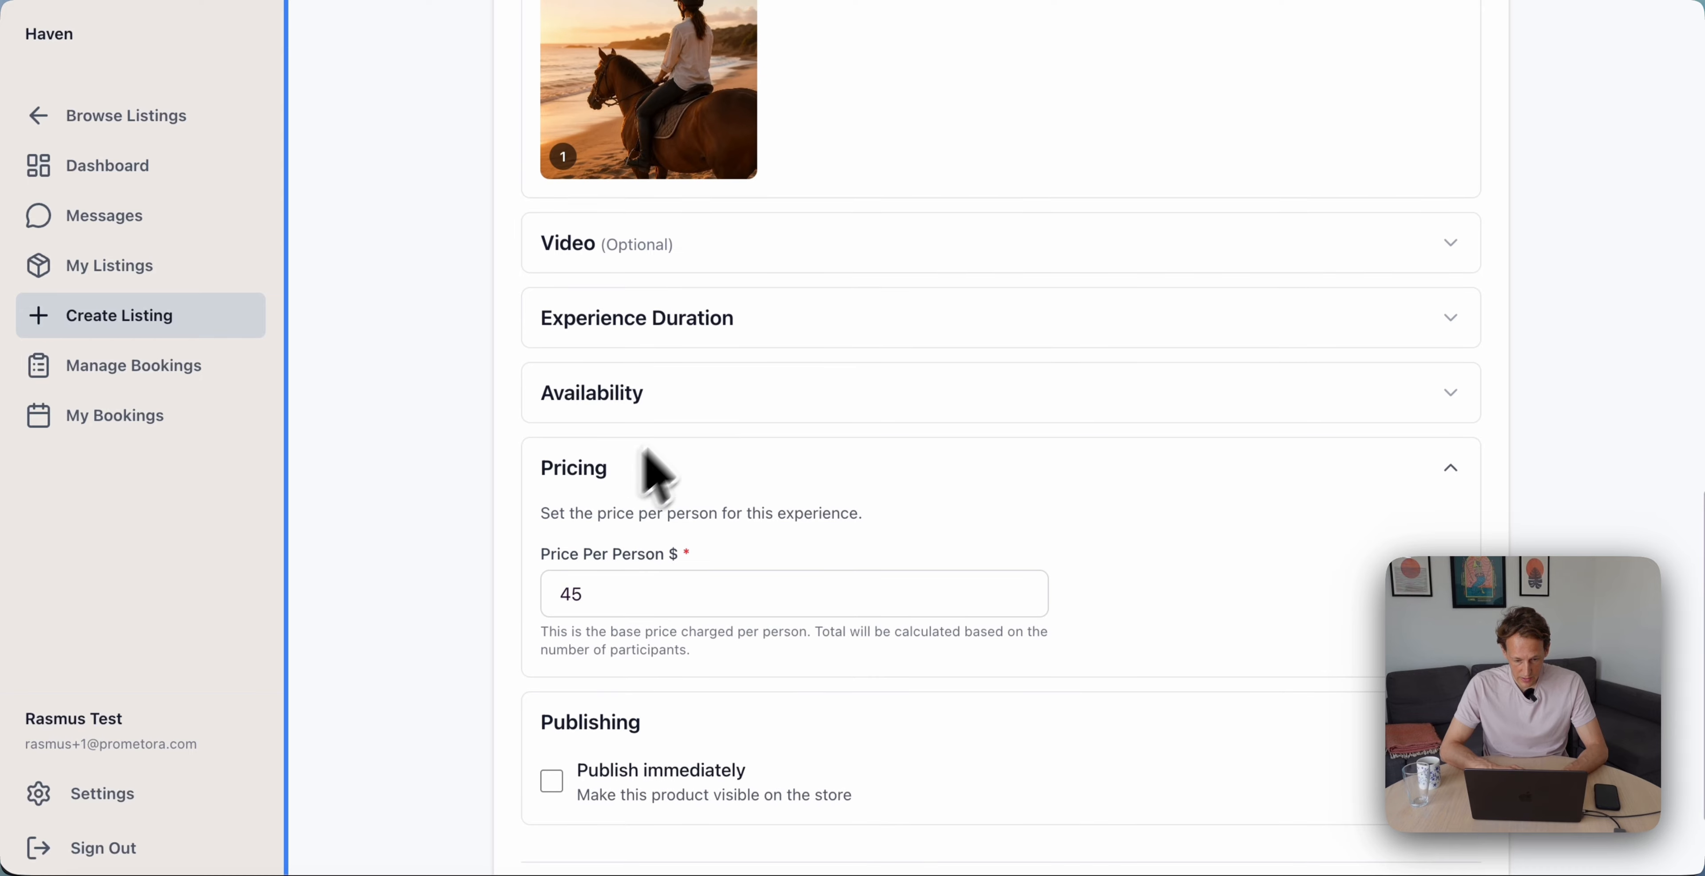
# In Quick Fill Mode, pick June 23, 25, 26, 27, 28, 30 and 29
pyautogui.click(701, 398)
pyautogui.scroll(-5, 704, 398)
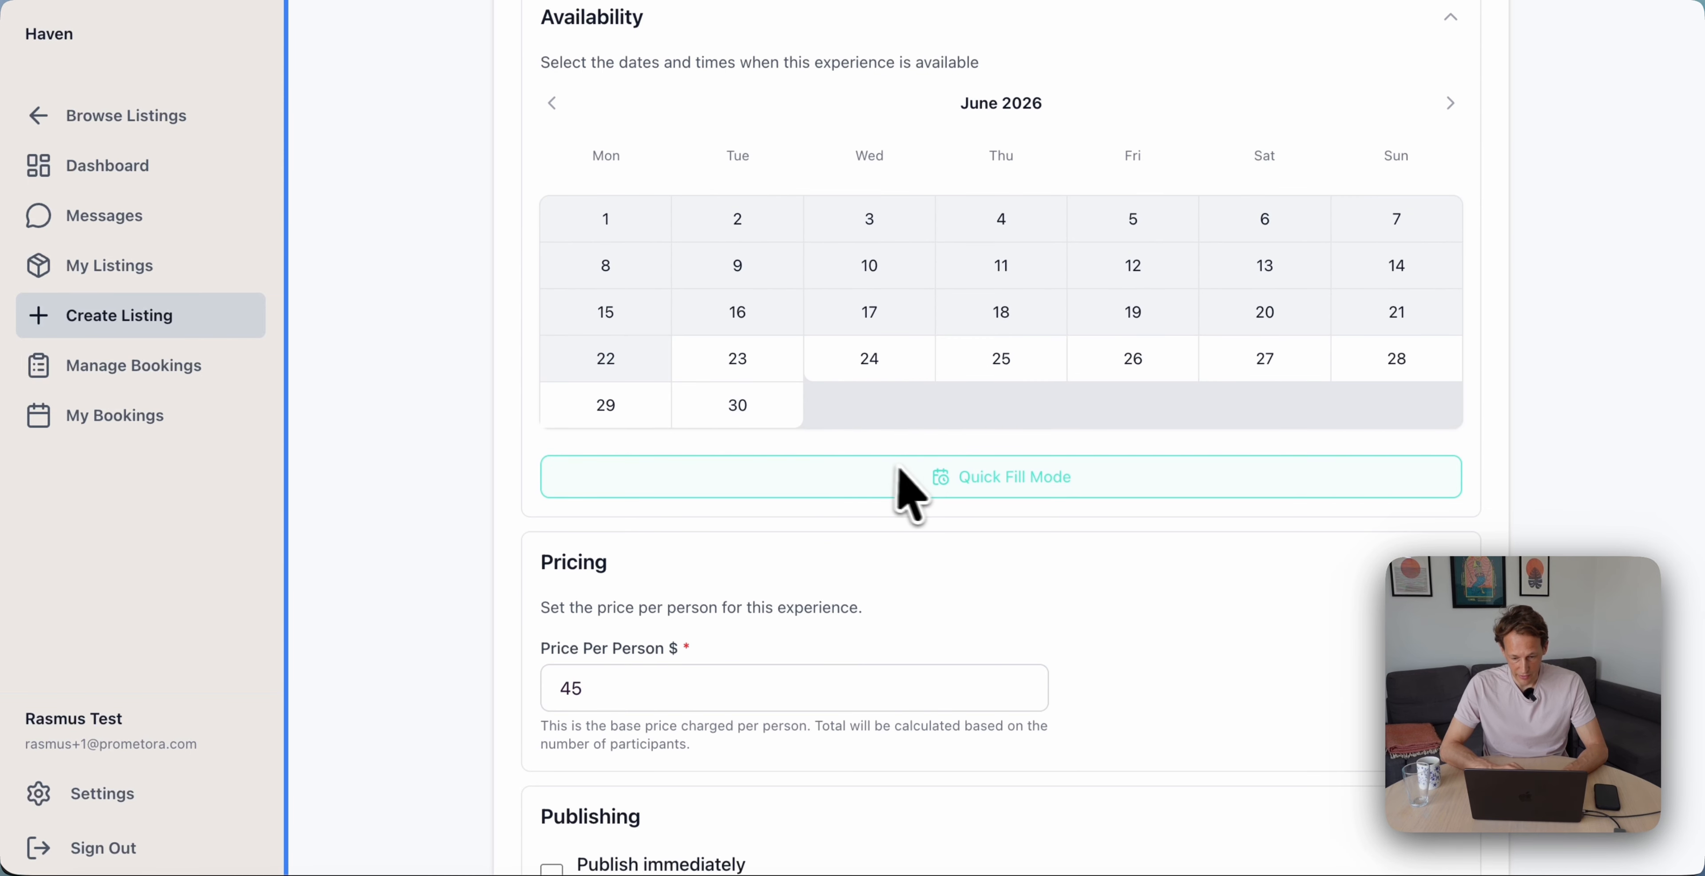
pyautogui.click(986, 480)
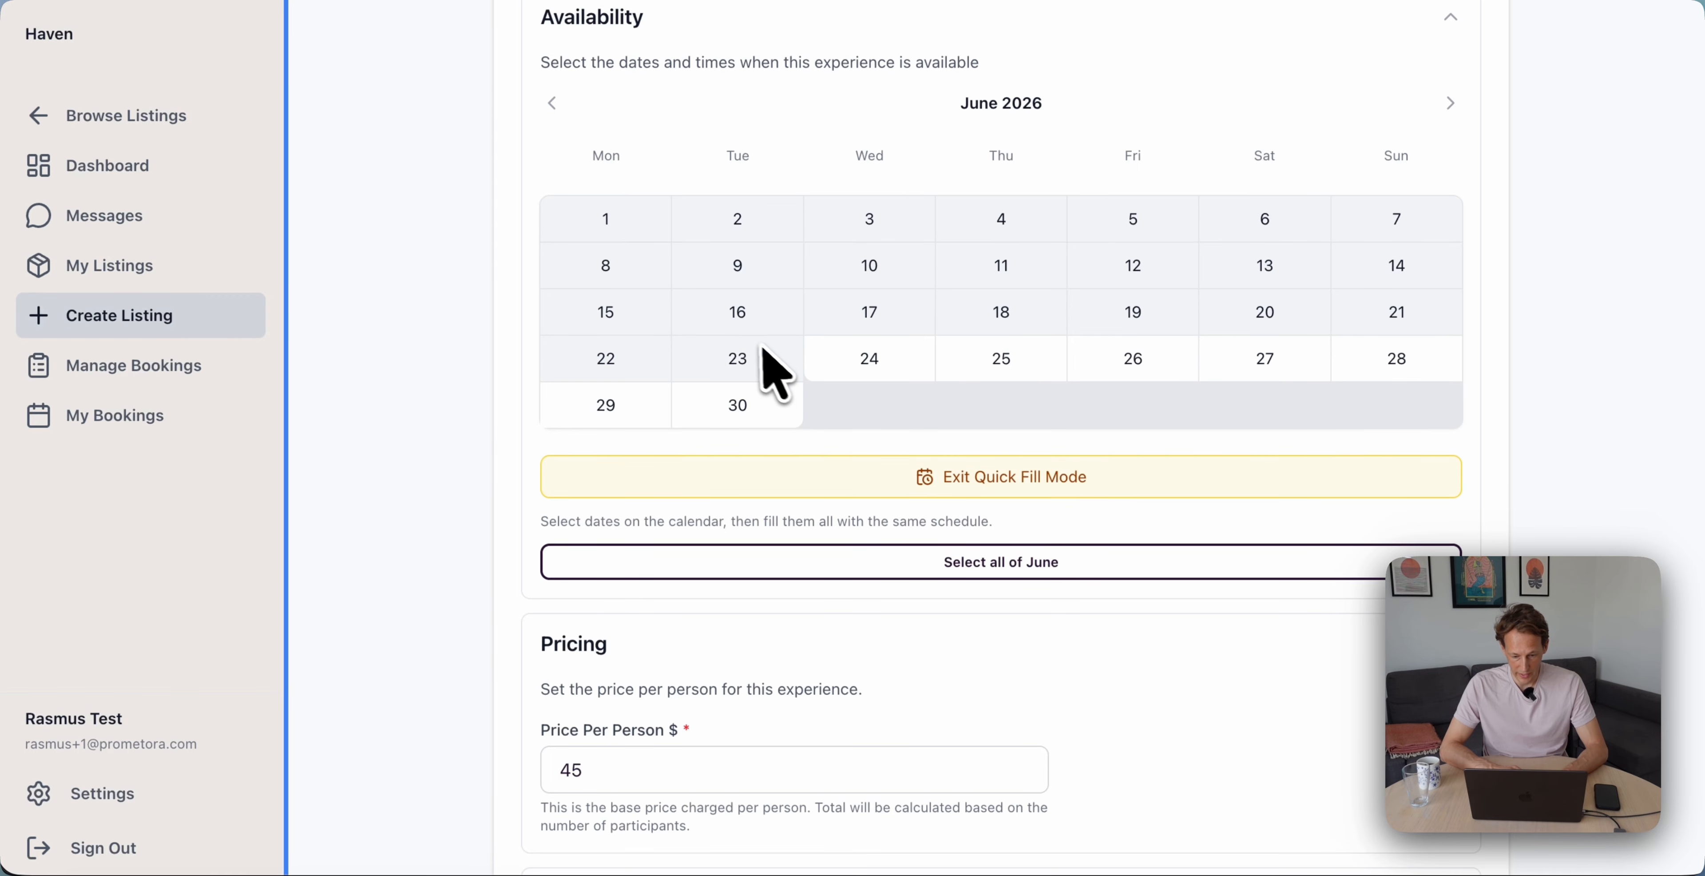
pyautogui.click(761, 364)
pyautogui.click(1013, 368)
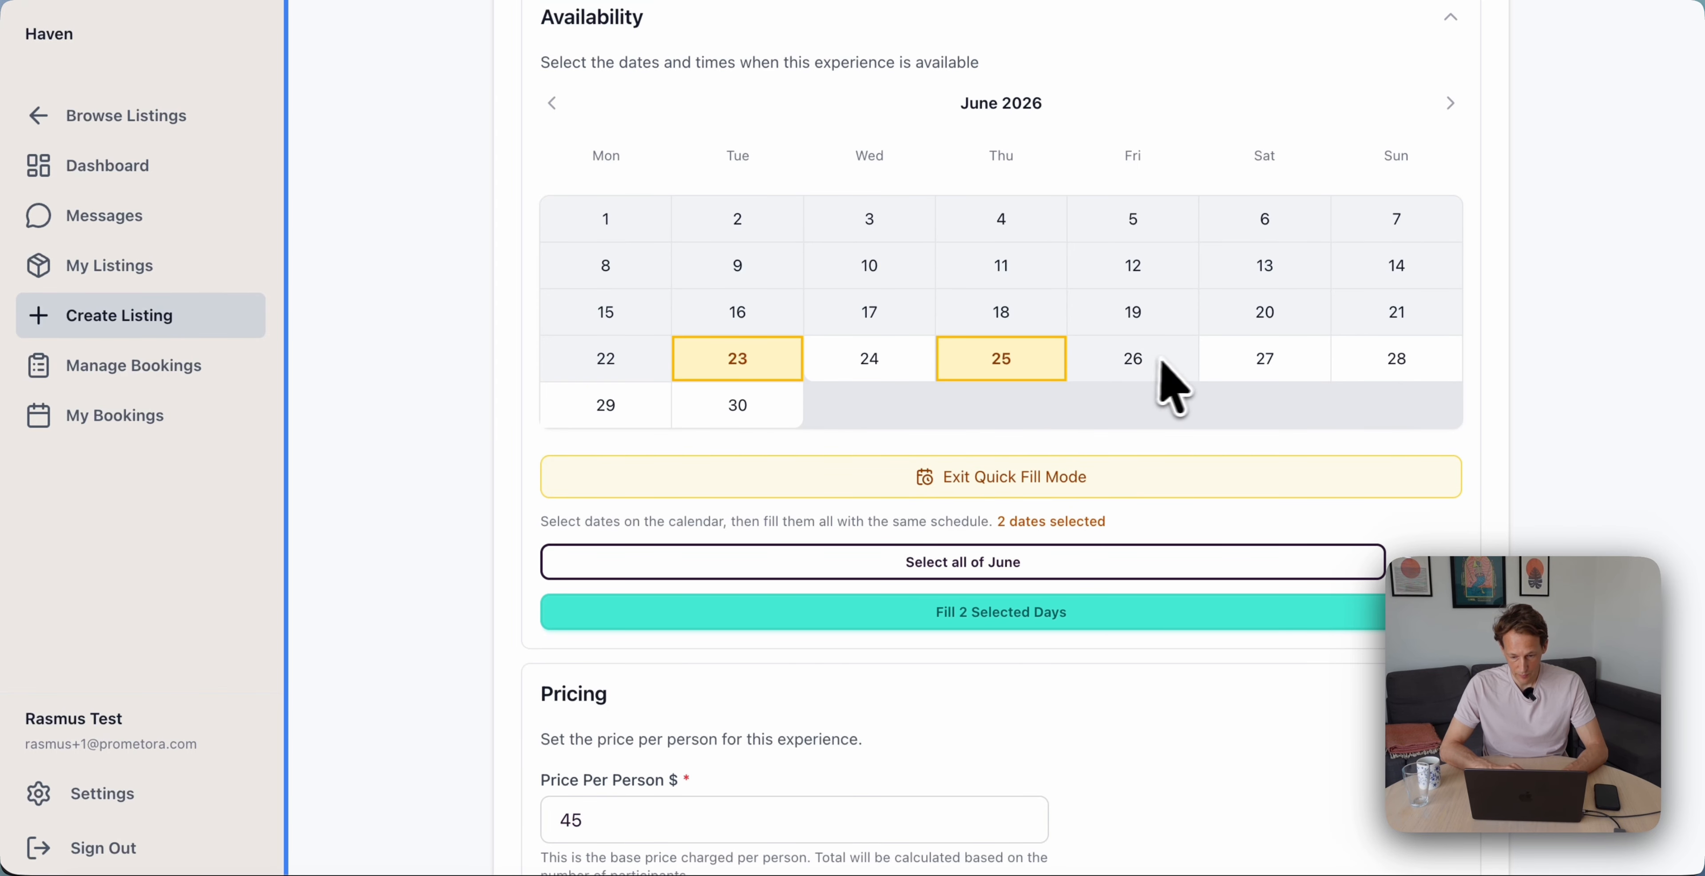
pyautogui.click(1158, 367)
pyautogui.click(1263, 369)
pyautogui.click(1373, 375)
pyautogui.click(735, 407)
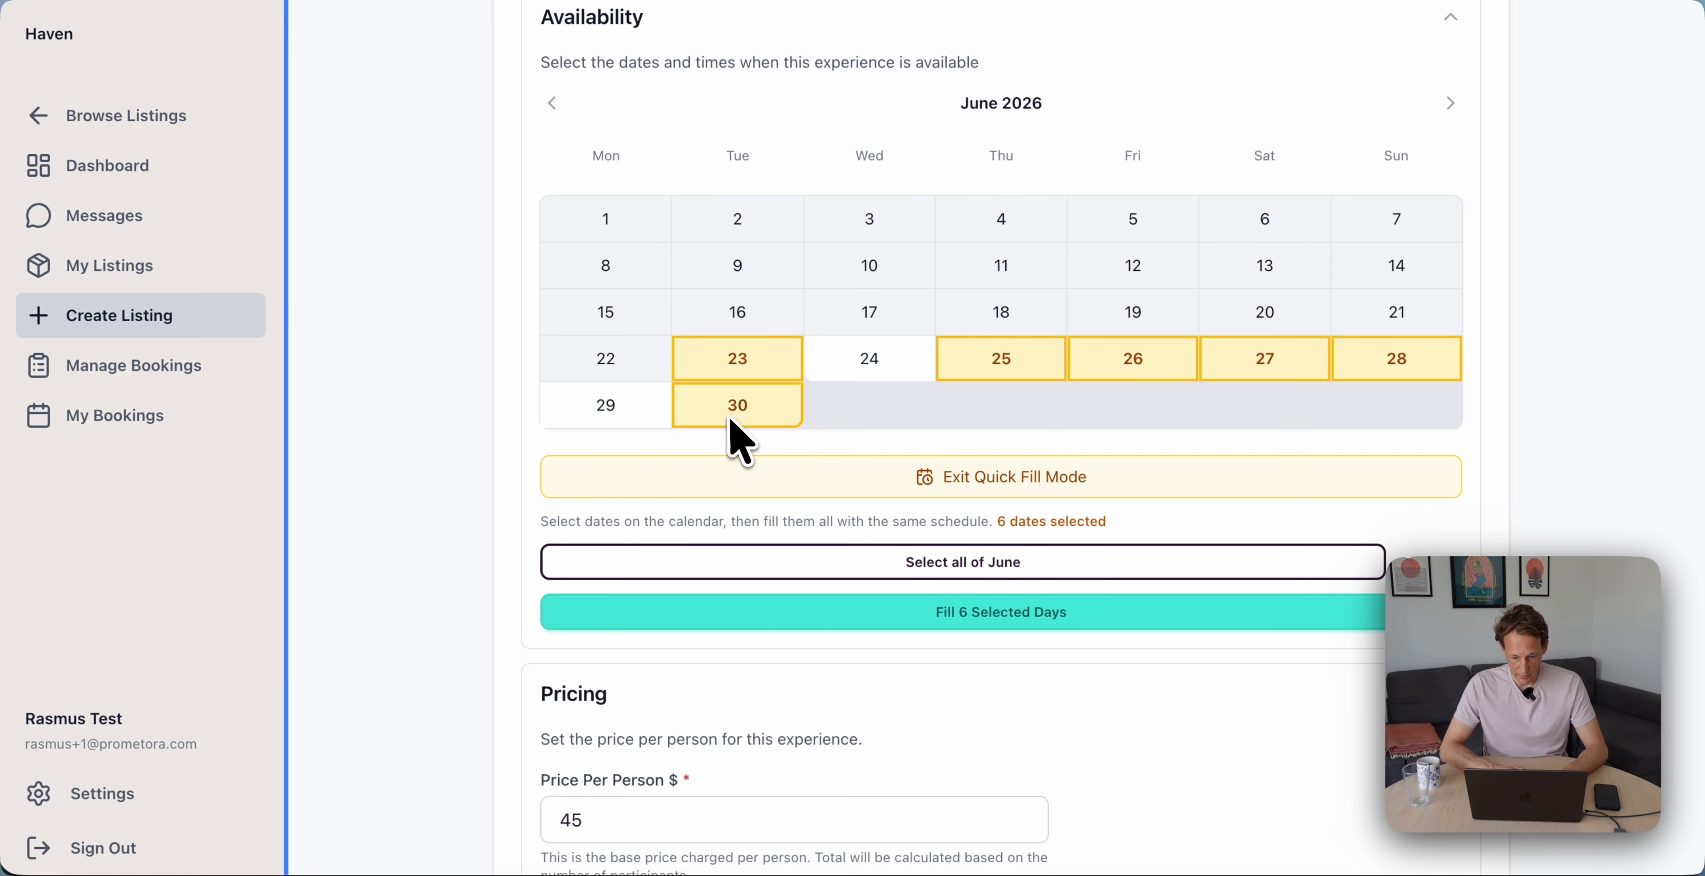
pyautogui.click(568, 421)
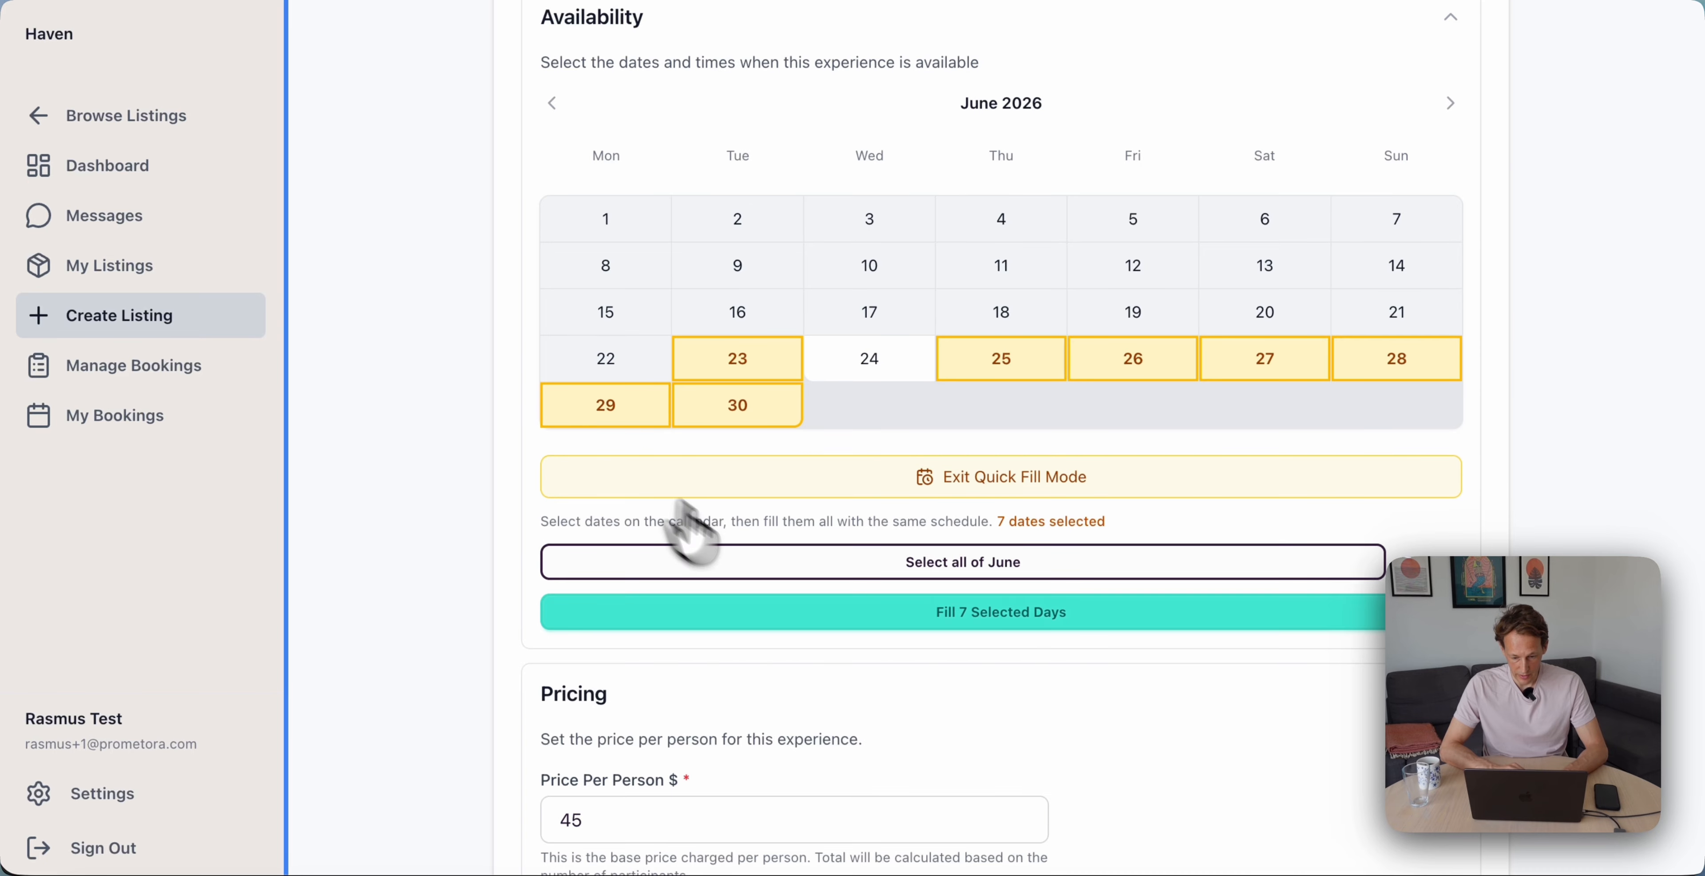
# Apply the 08:00–18:00 slot schedule to all seven dates, publish immediately, and create the experience
pyautogui.click(936, 616)
pyautogui.scroll(-6, 934, 629)
pyautogui.scroll(4, 934, 633)
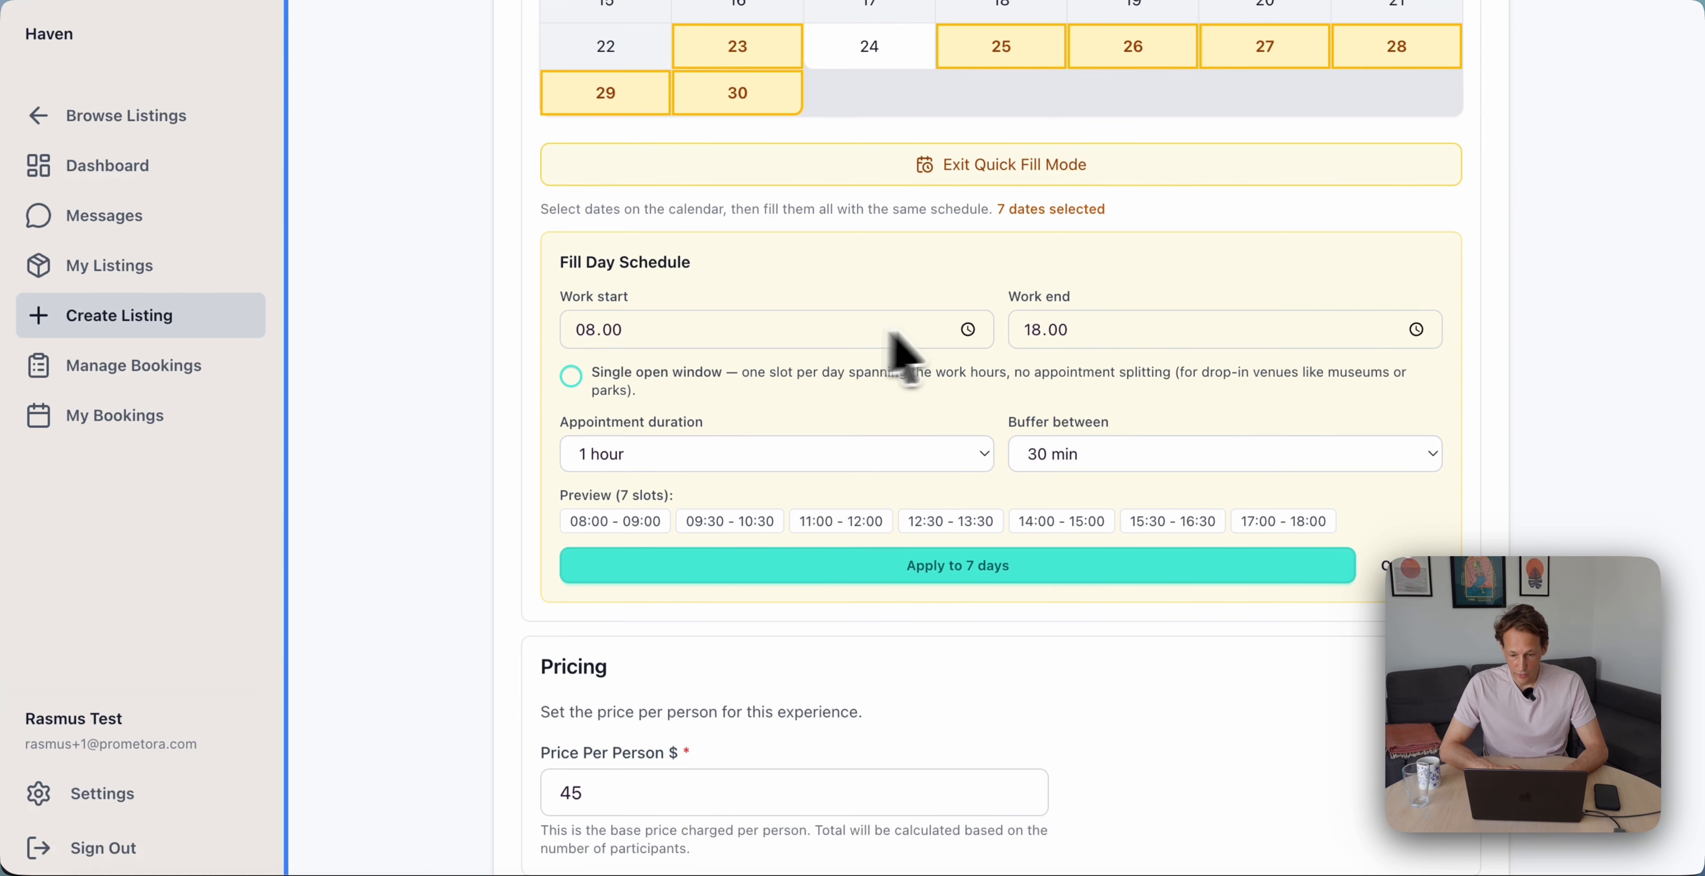
pyautogui.click(907, 583)
pyautogui.scroll(-10, 907, 583)
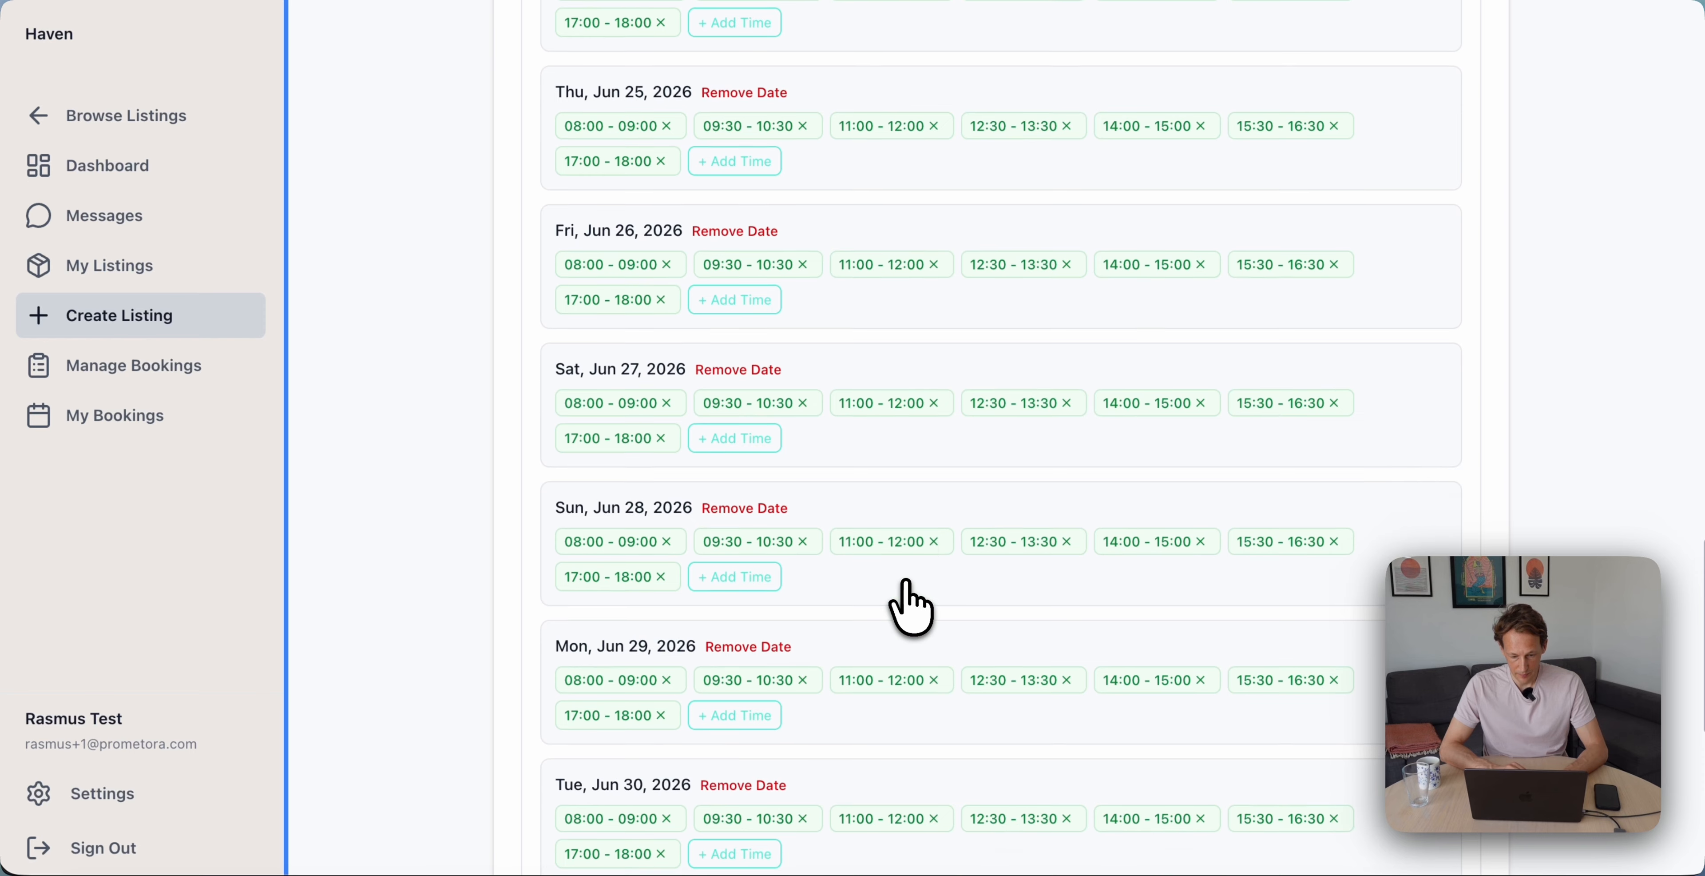
pyautogui.scroll(-4, 910, 608)
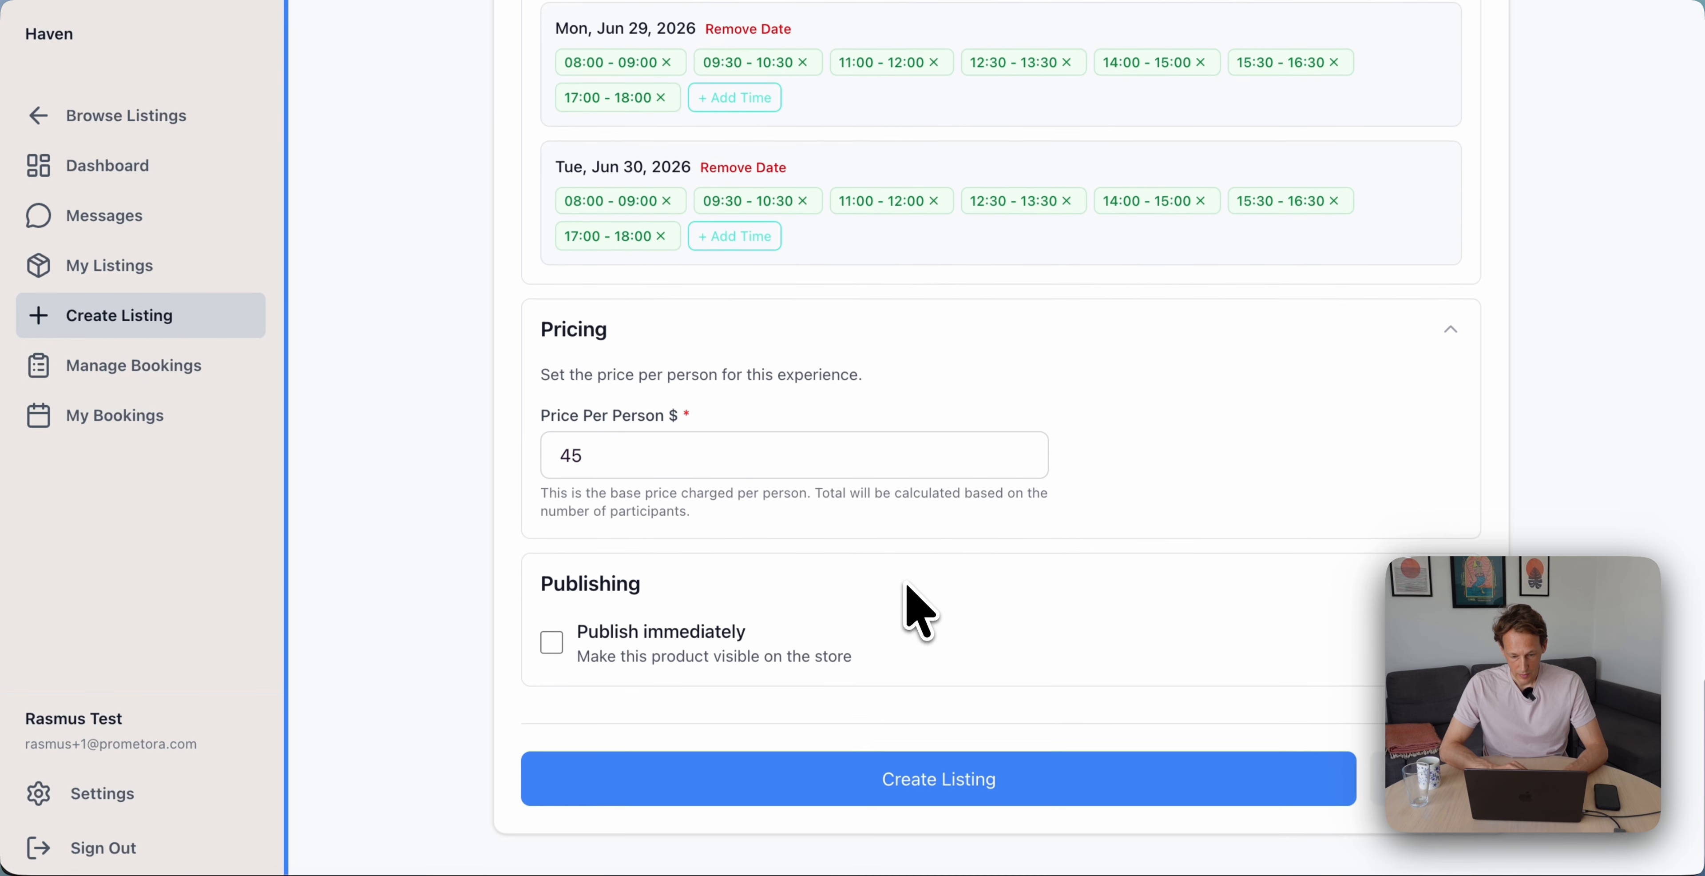
pyautogui.click(636, 641)
pyautogui.click(1006, 788)
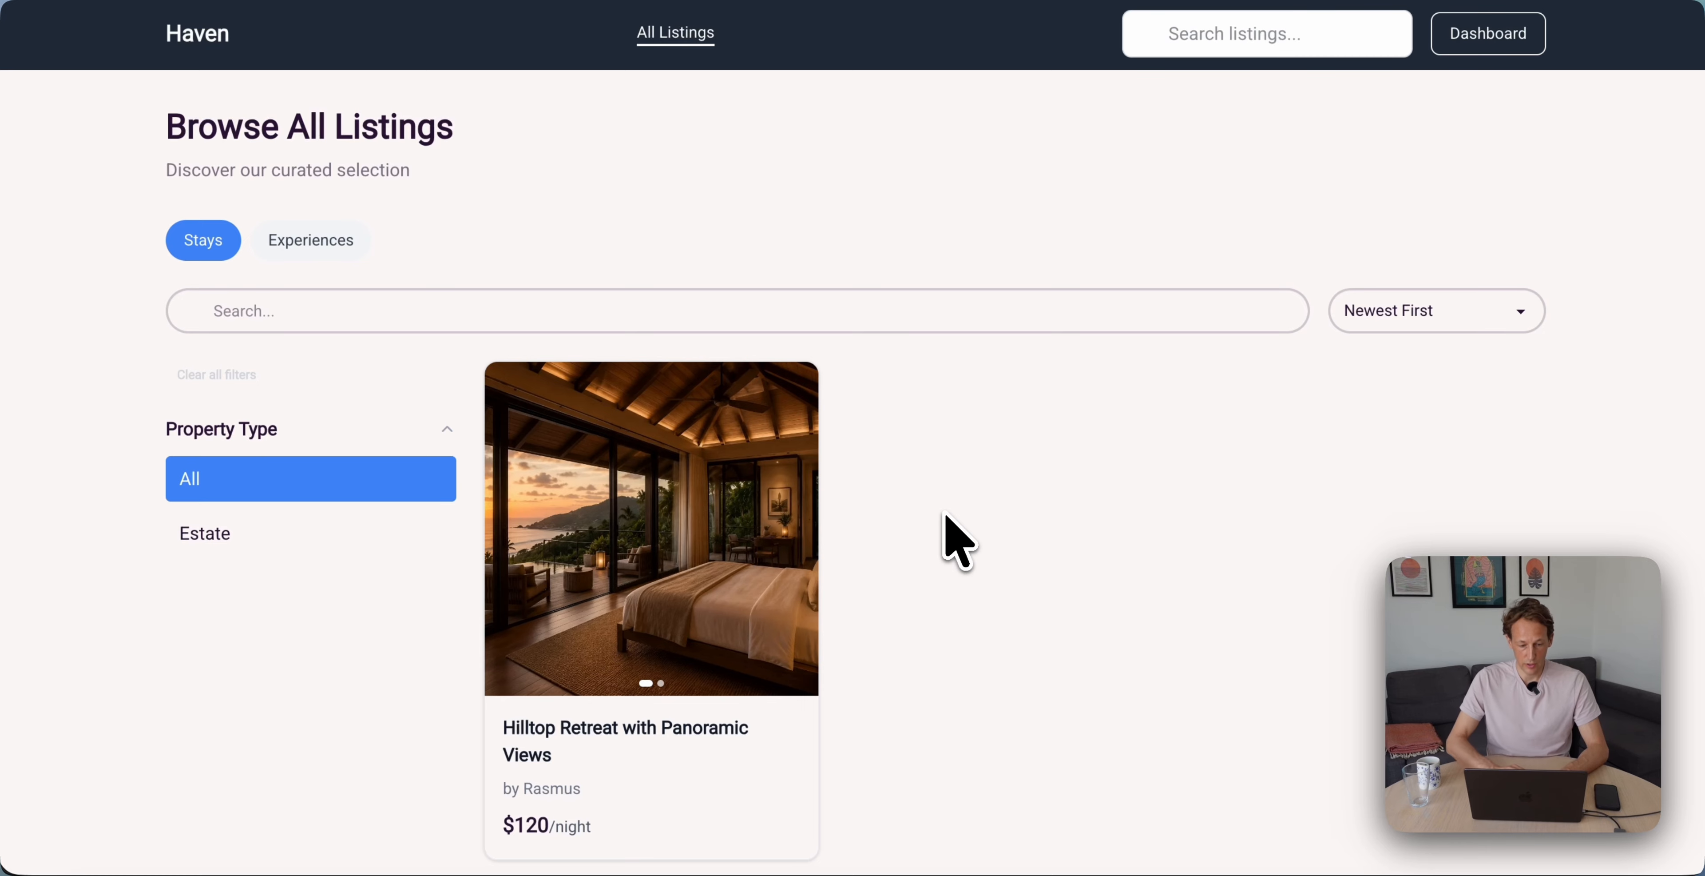
# Filter the live listings to Experiences and view the Sunset Horseback Ride detail page
pyautogui.scroll(-2, 900, 537)
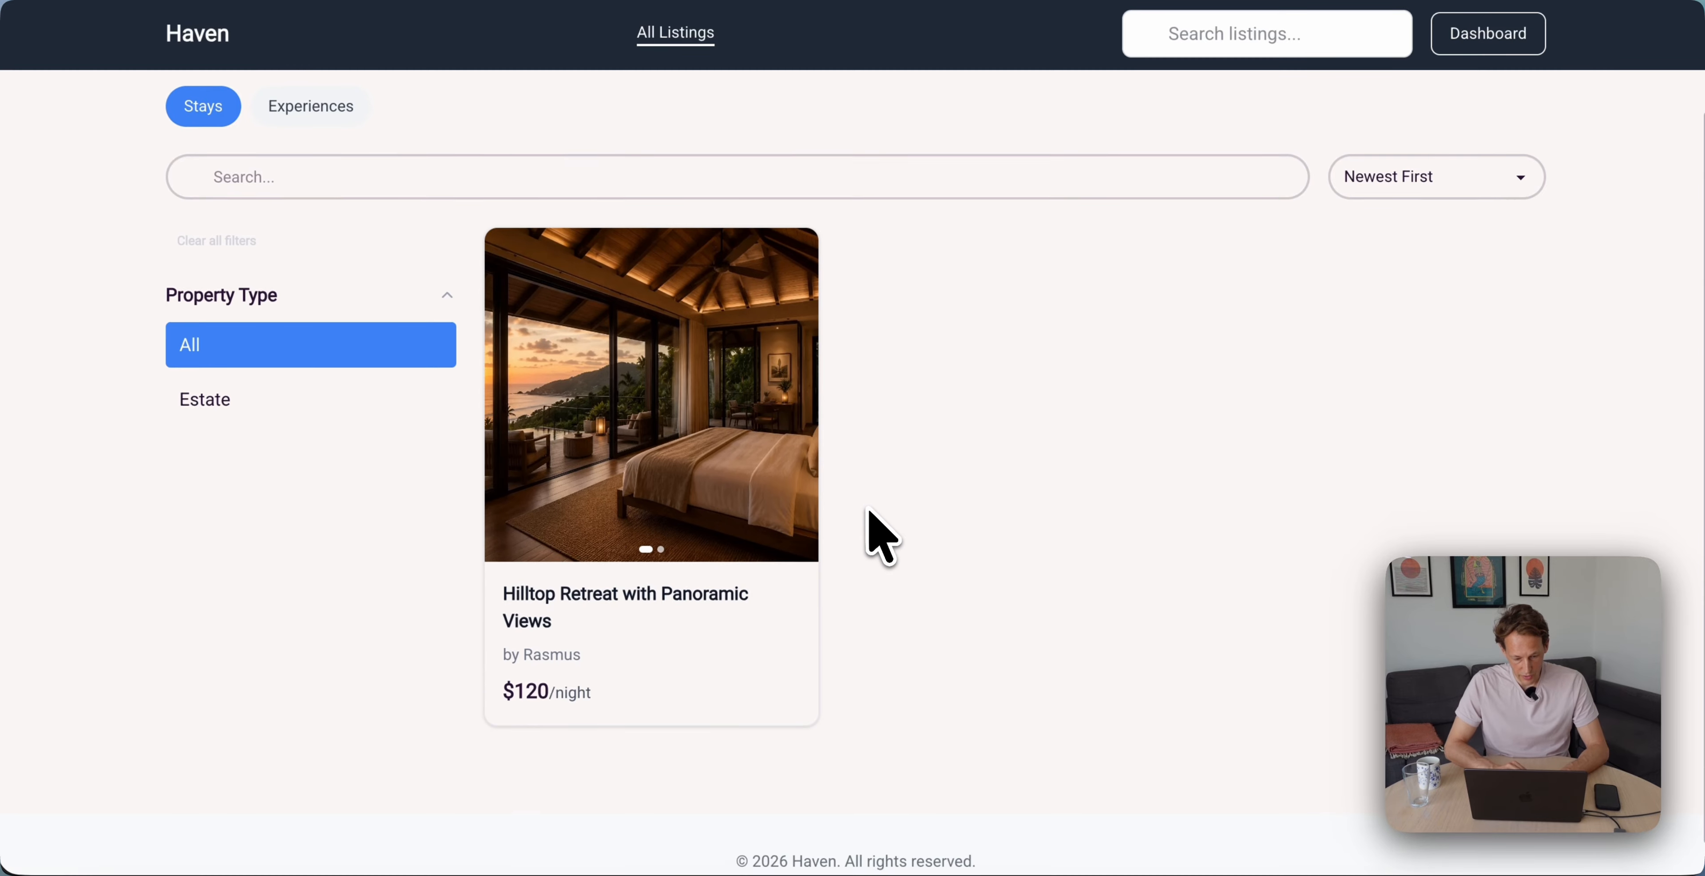
pyautogui.scroll(2, 868, 533)
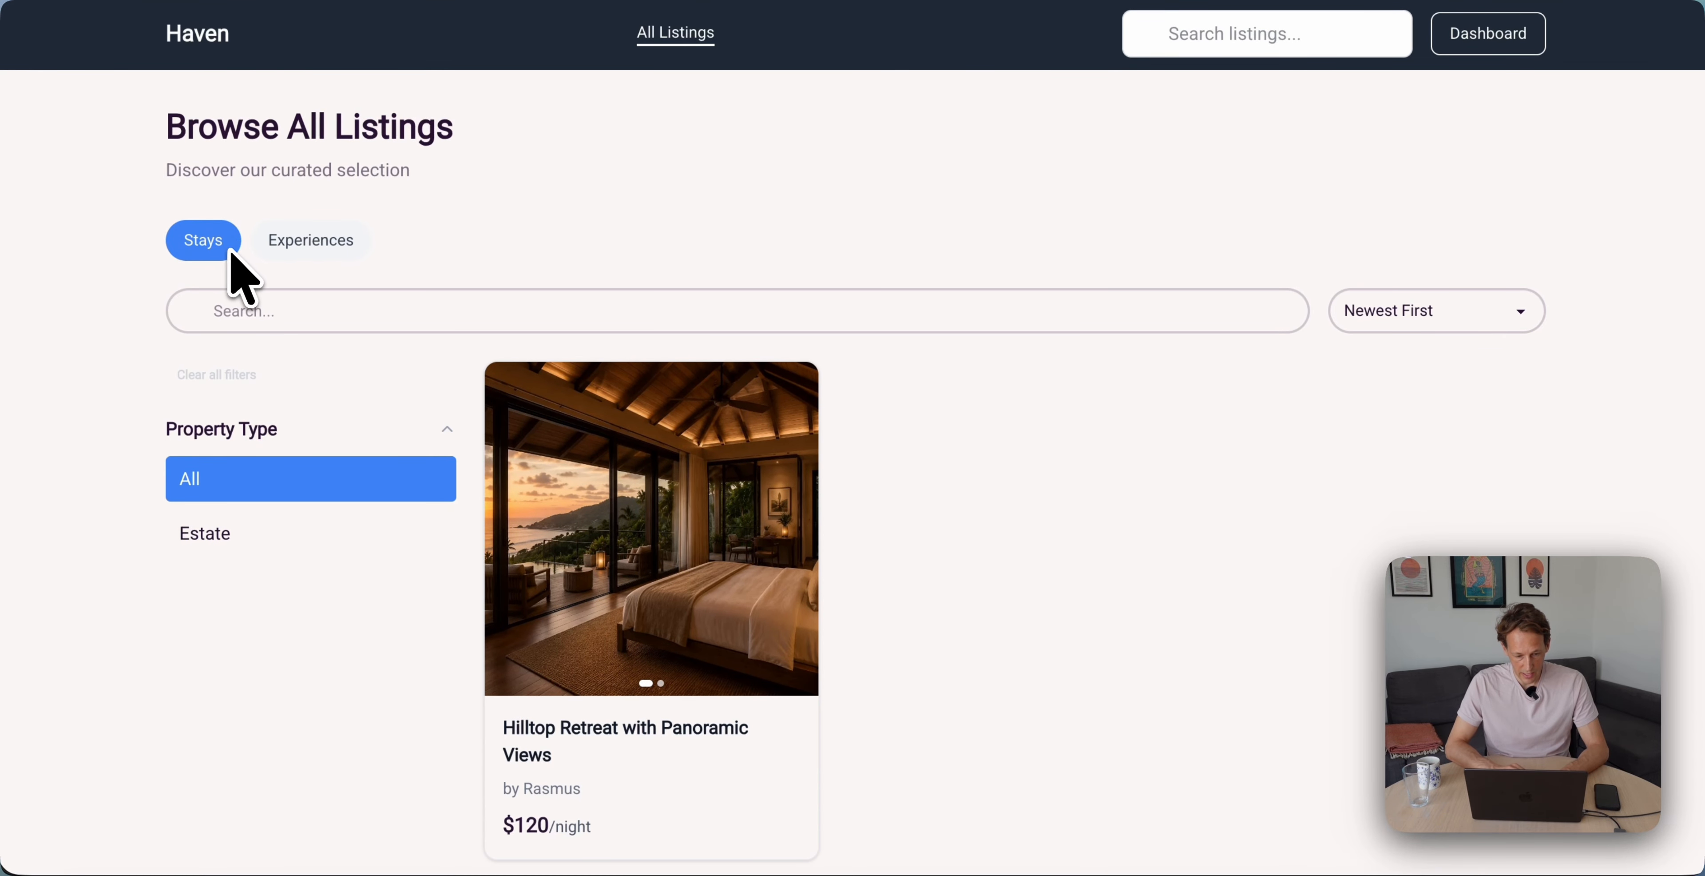
pyautogui.scroll(-3, 417, 575)
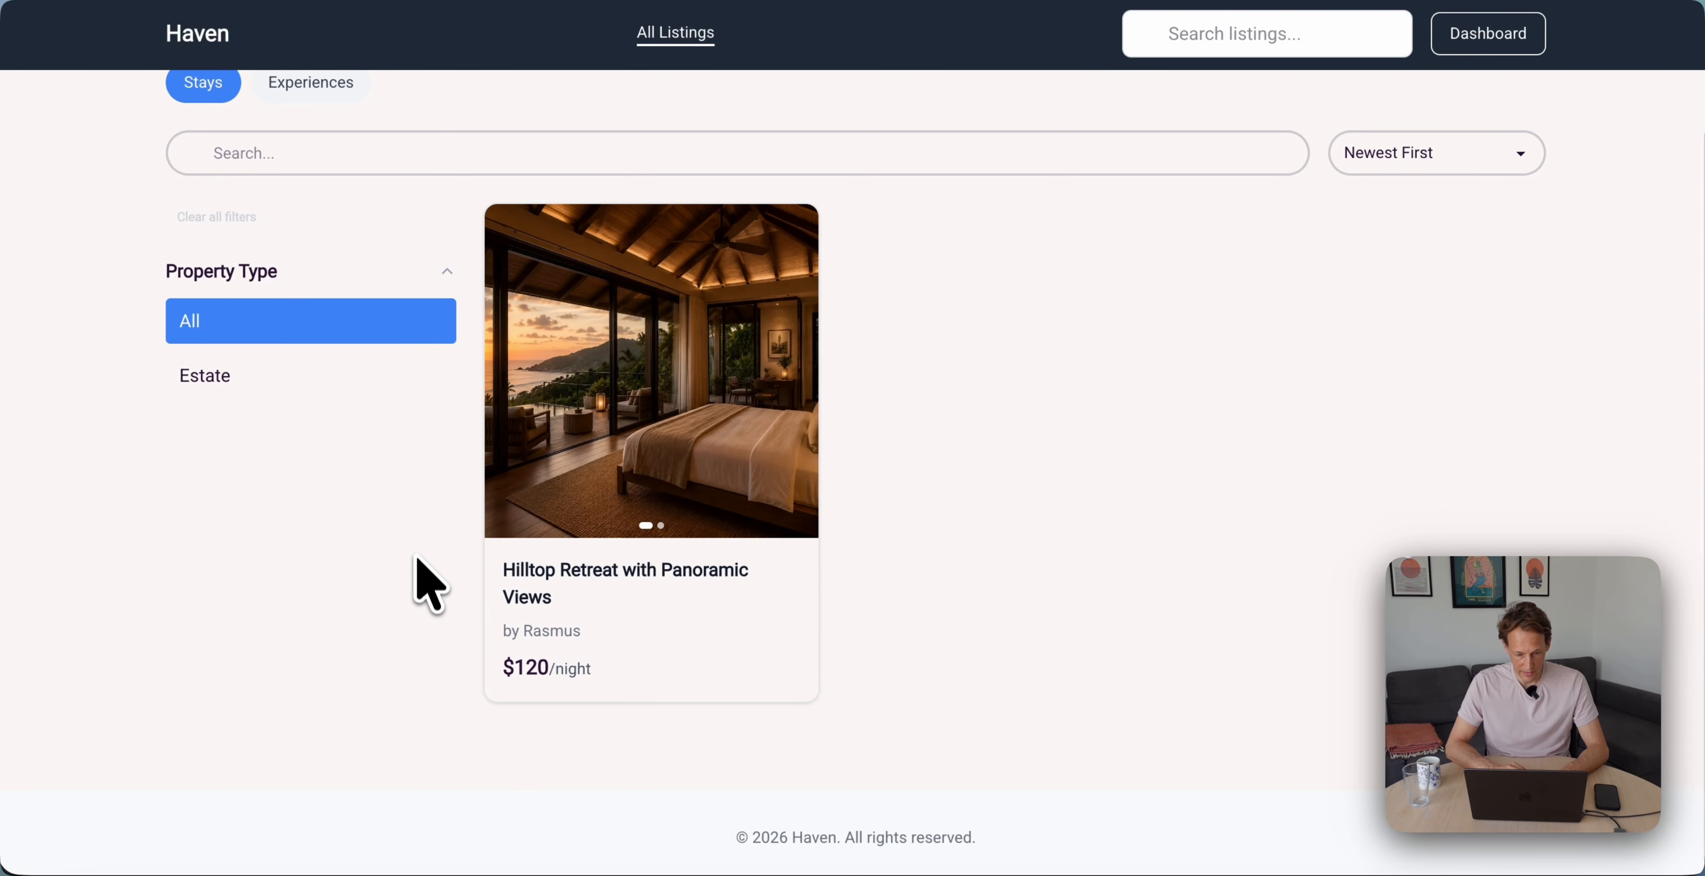
pyautogui.scroll(3, 411, 530)
pyautogui.click(308, 240)
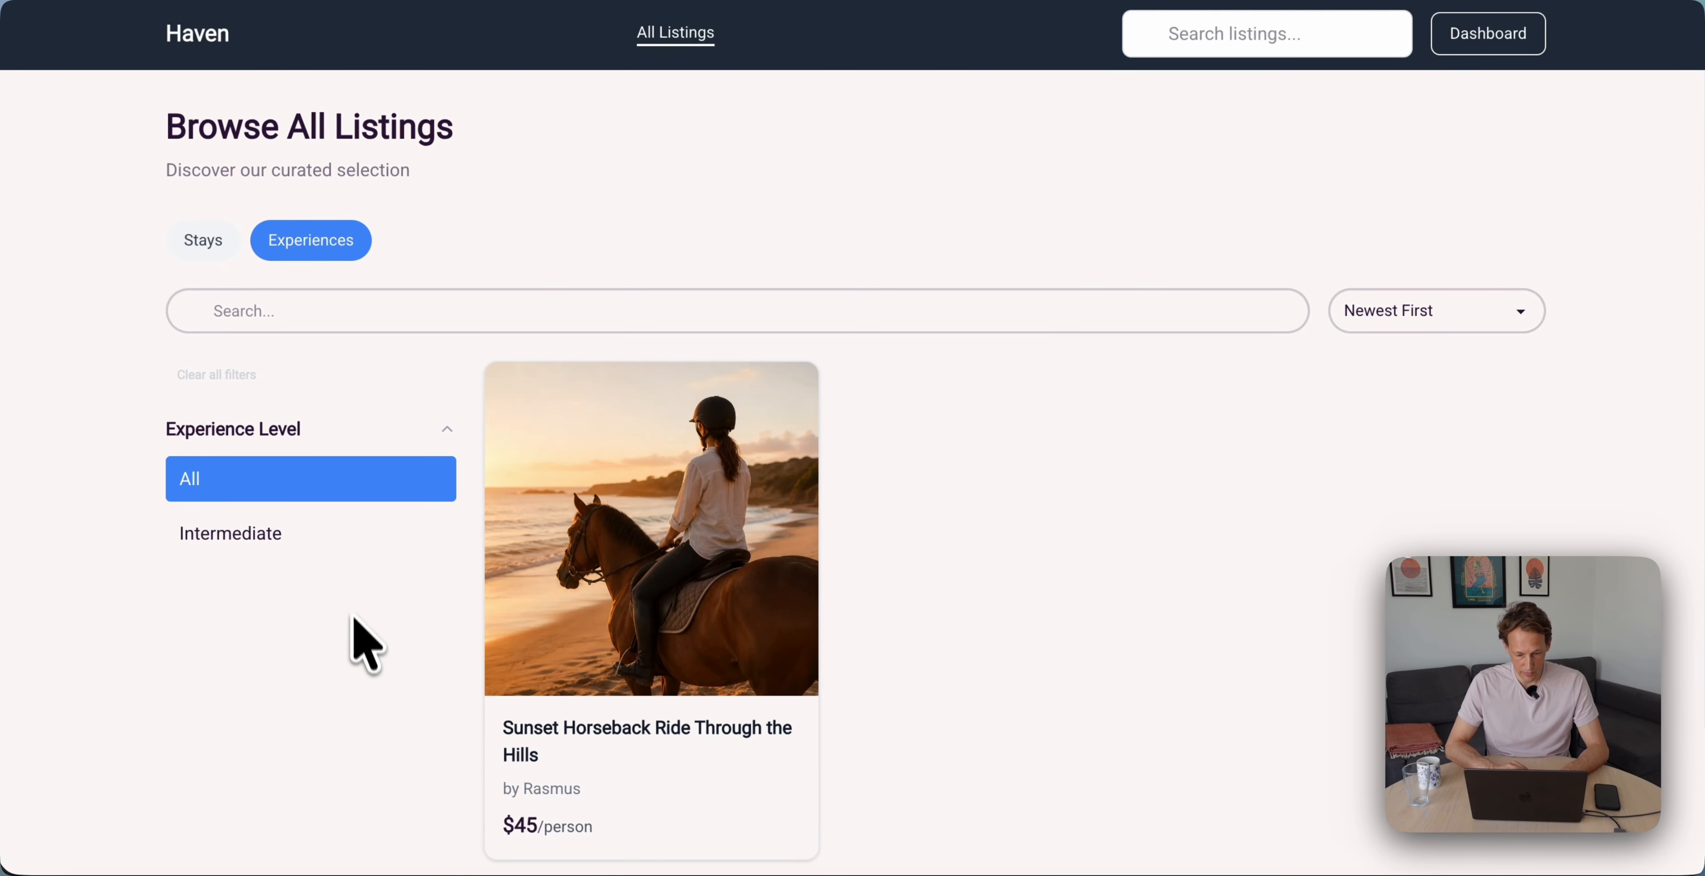
pyautogui.scroll(-2, 354, 632)
pyautogui.click(582, 556)
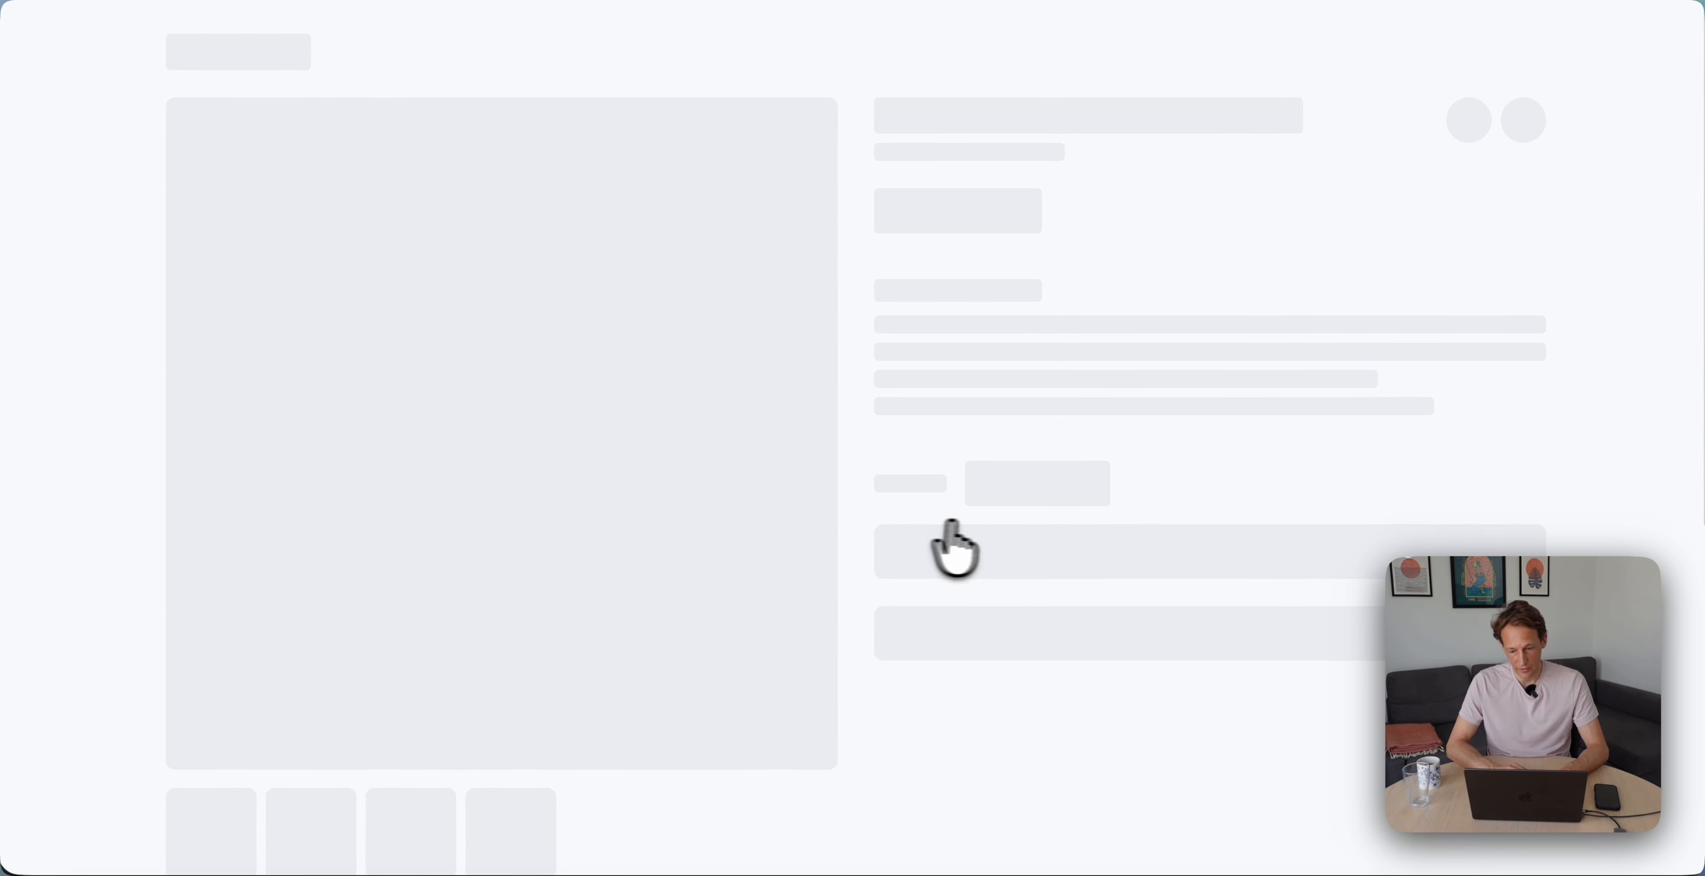
pyautogui.scroll(-3, 982, 540)
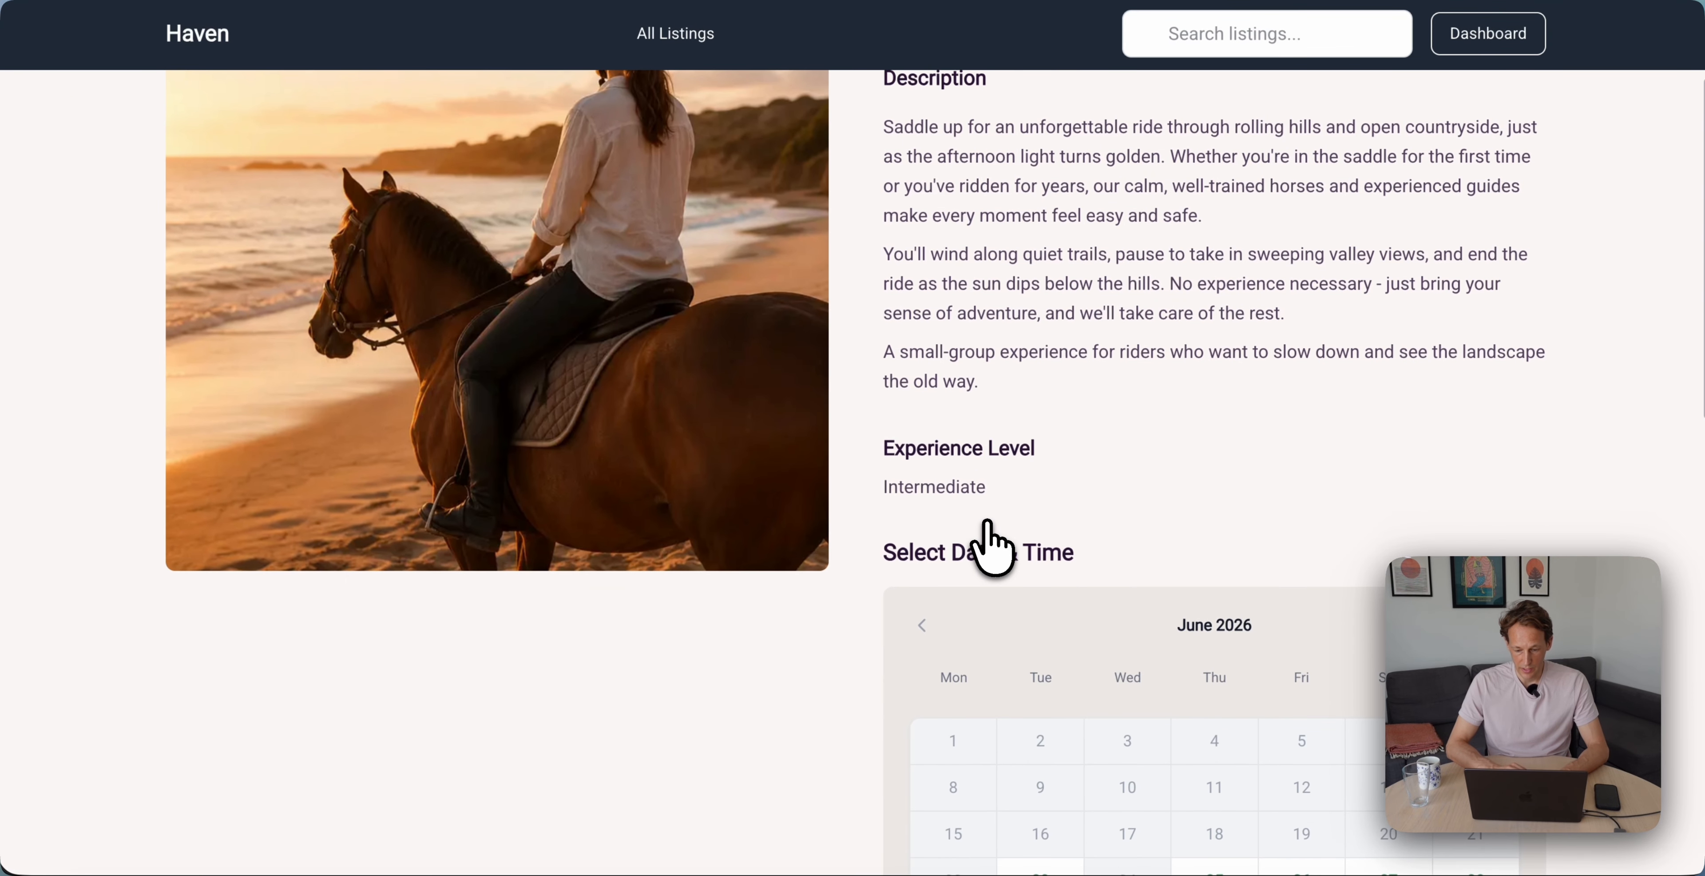
pyautogui.scroll(-6, 990, 544)
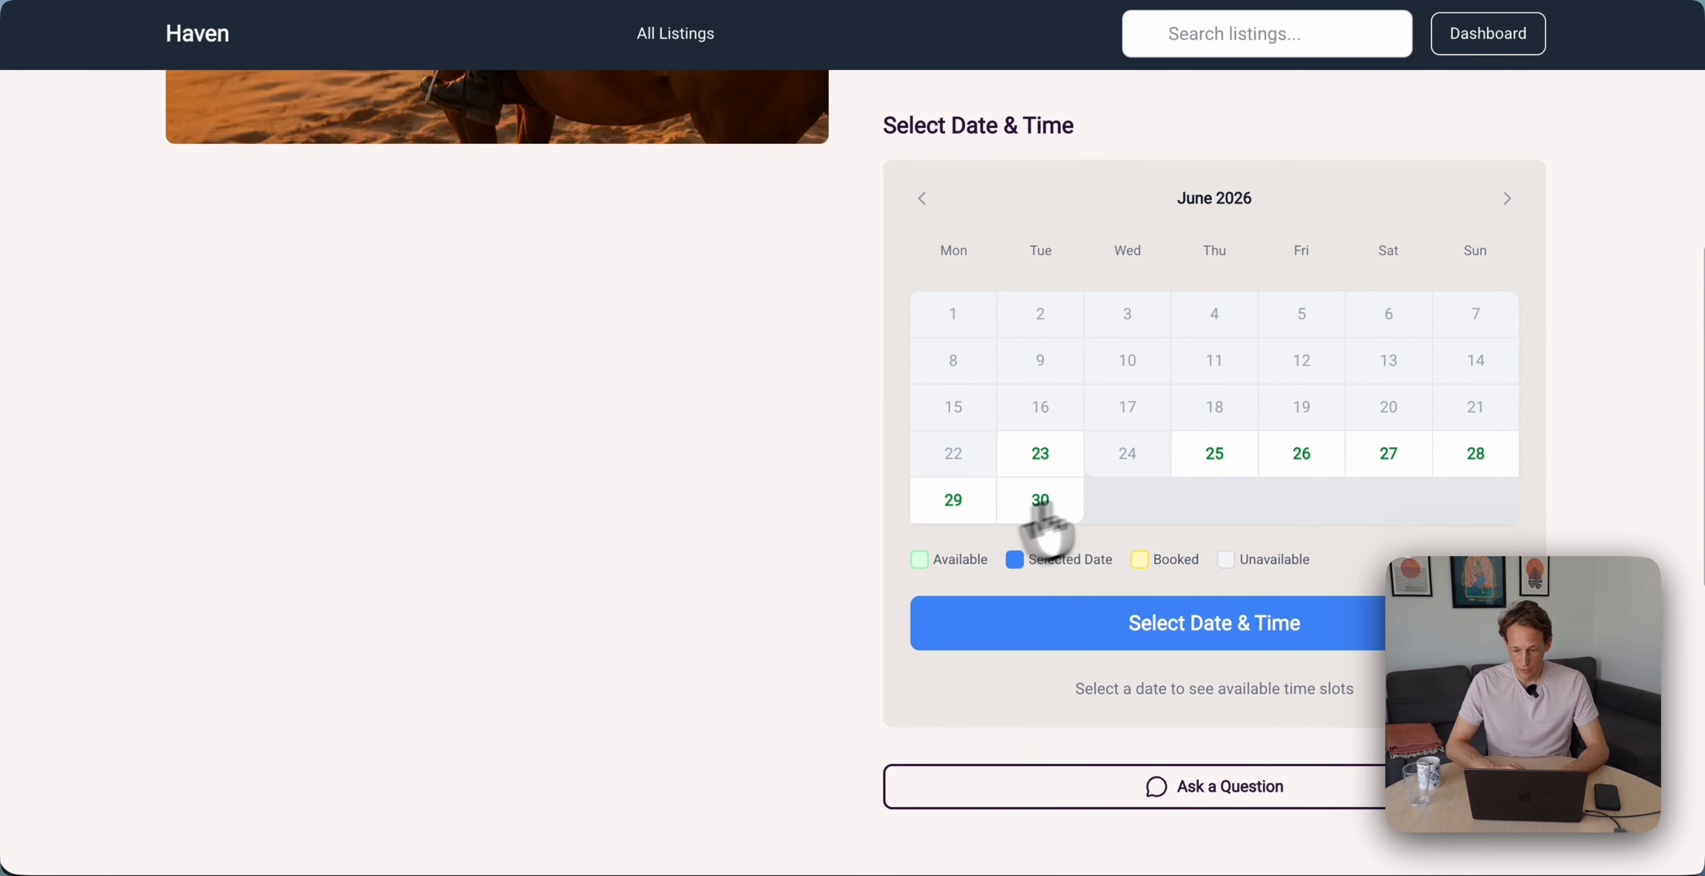
pyautogui.scroll(10, 1053, 496)
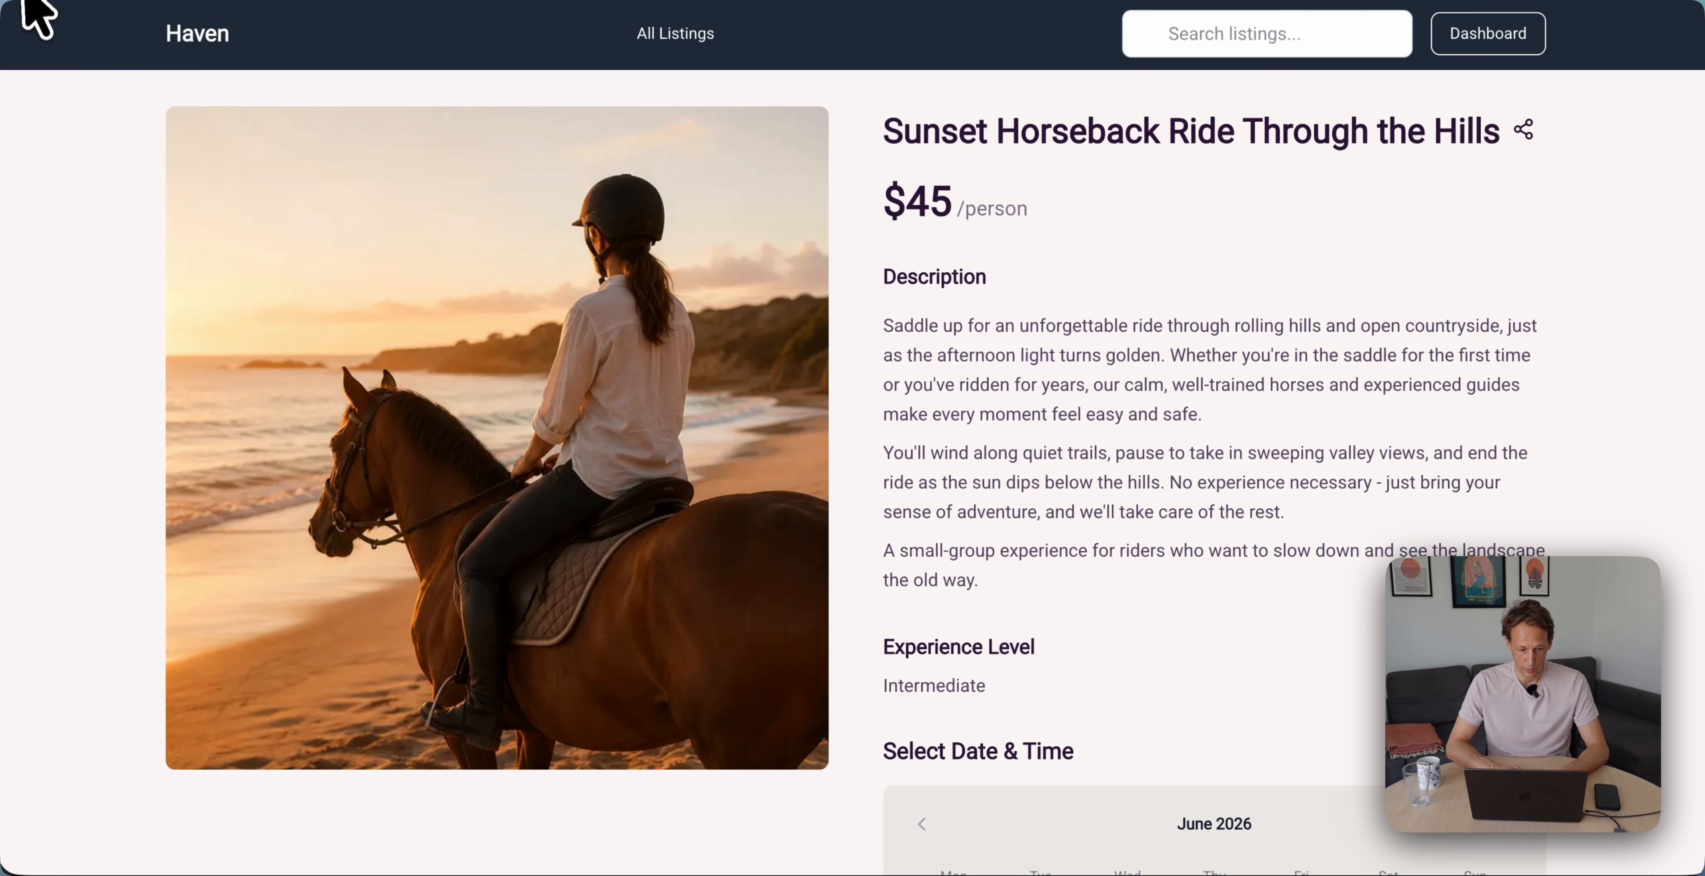
# Go back, switch to Stays, and view the Hilltop Retreat detail page
pyautogui.click(22, 0)
pyautogui.click(203, 159)
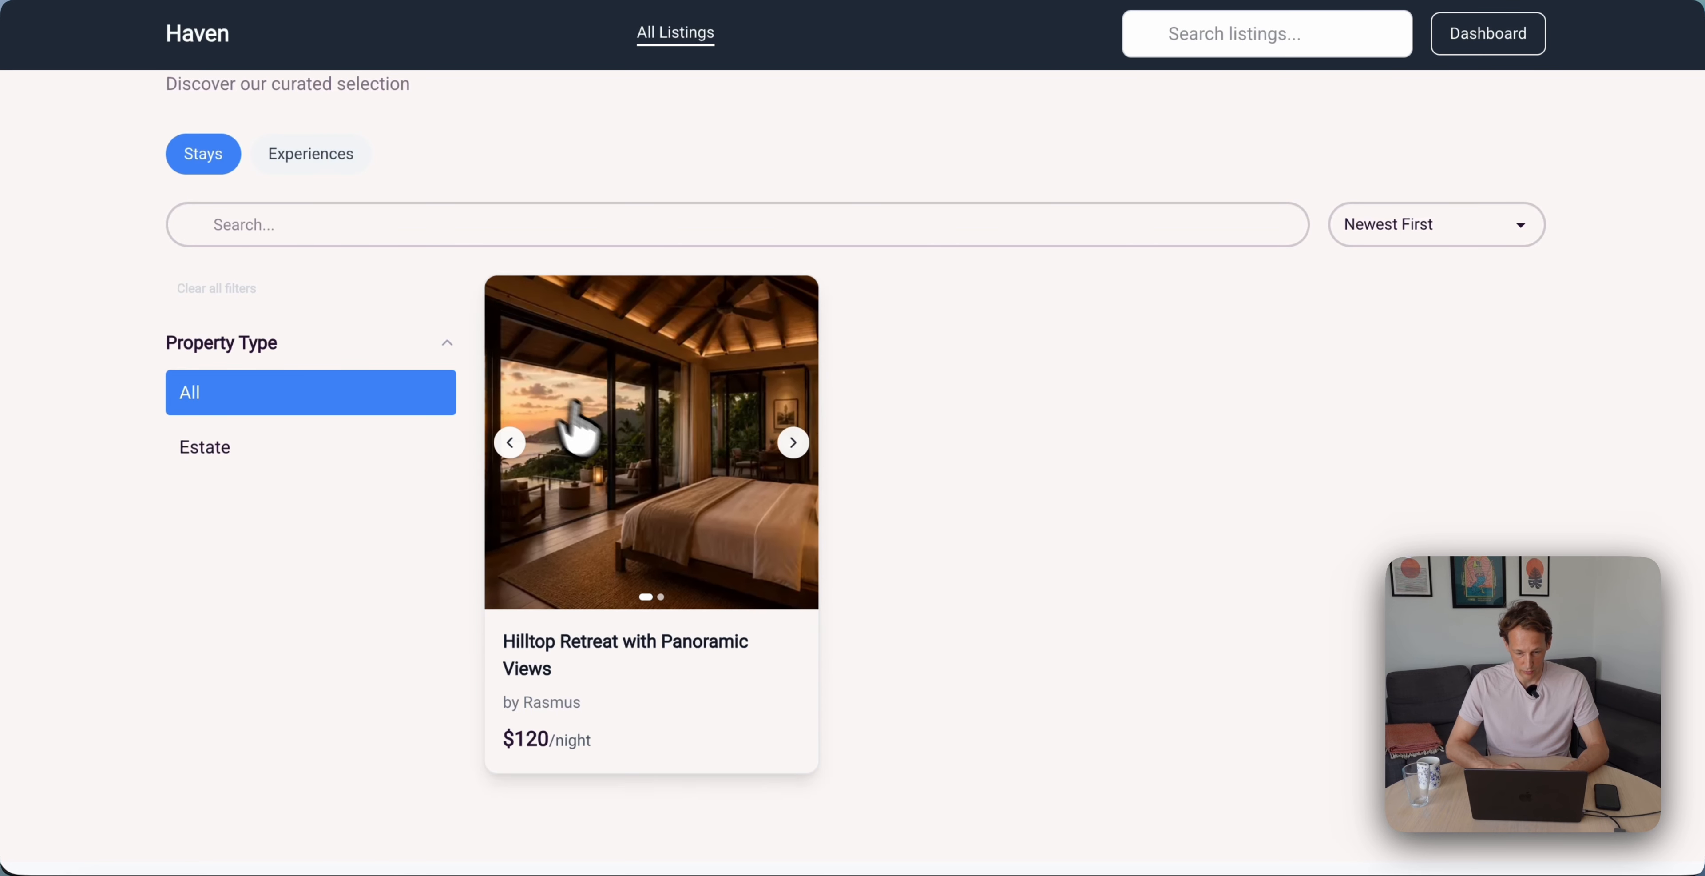
pyautogui.click(592, 430)
pyautogui.scroll(-10, 905, 519)
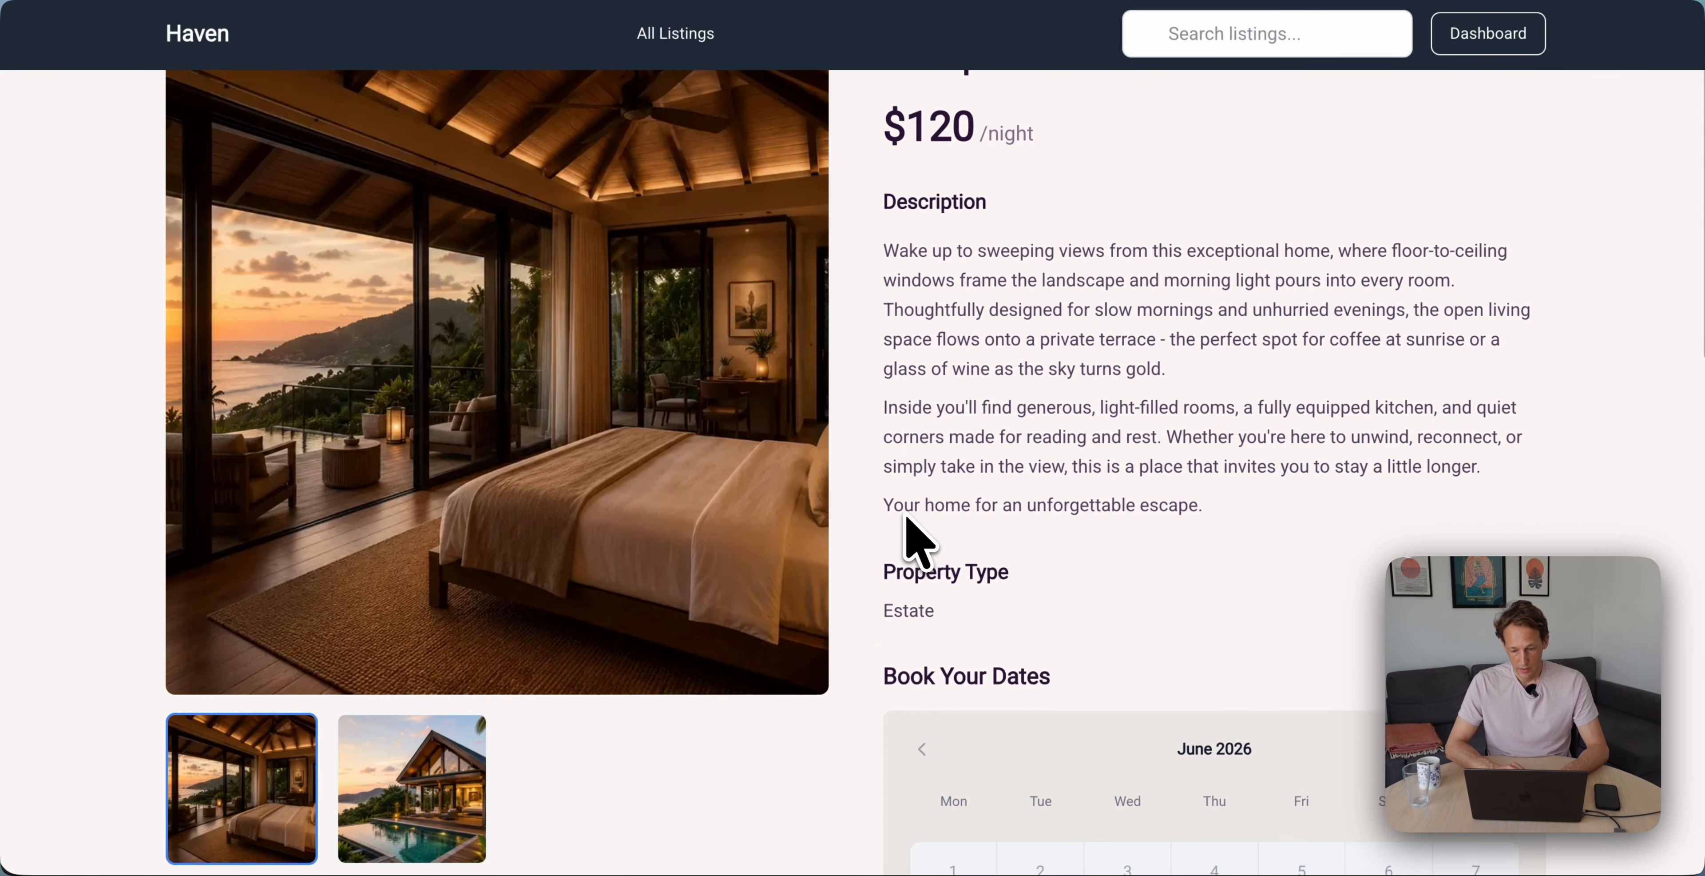
pyautogui.scroll(-4, 906, 519)
pyautogui.scroll(15, 906, 519)
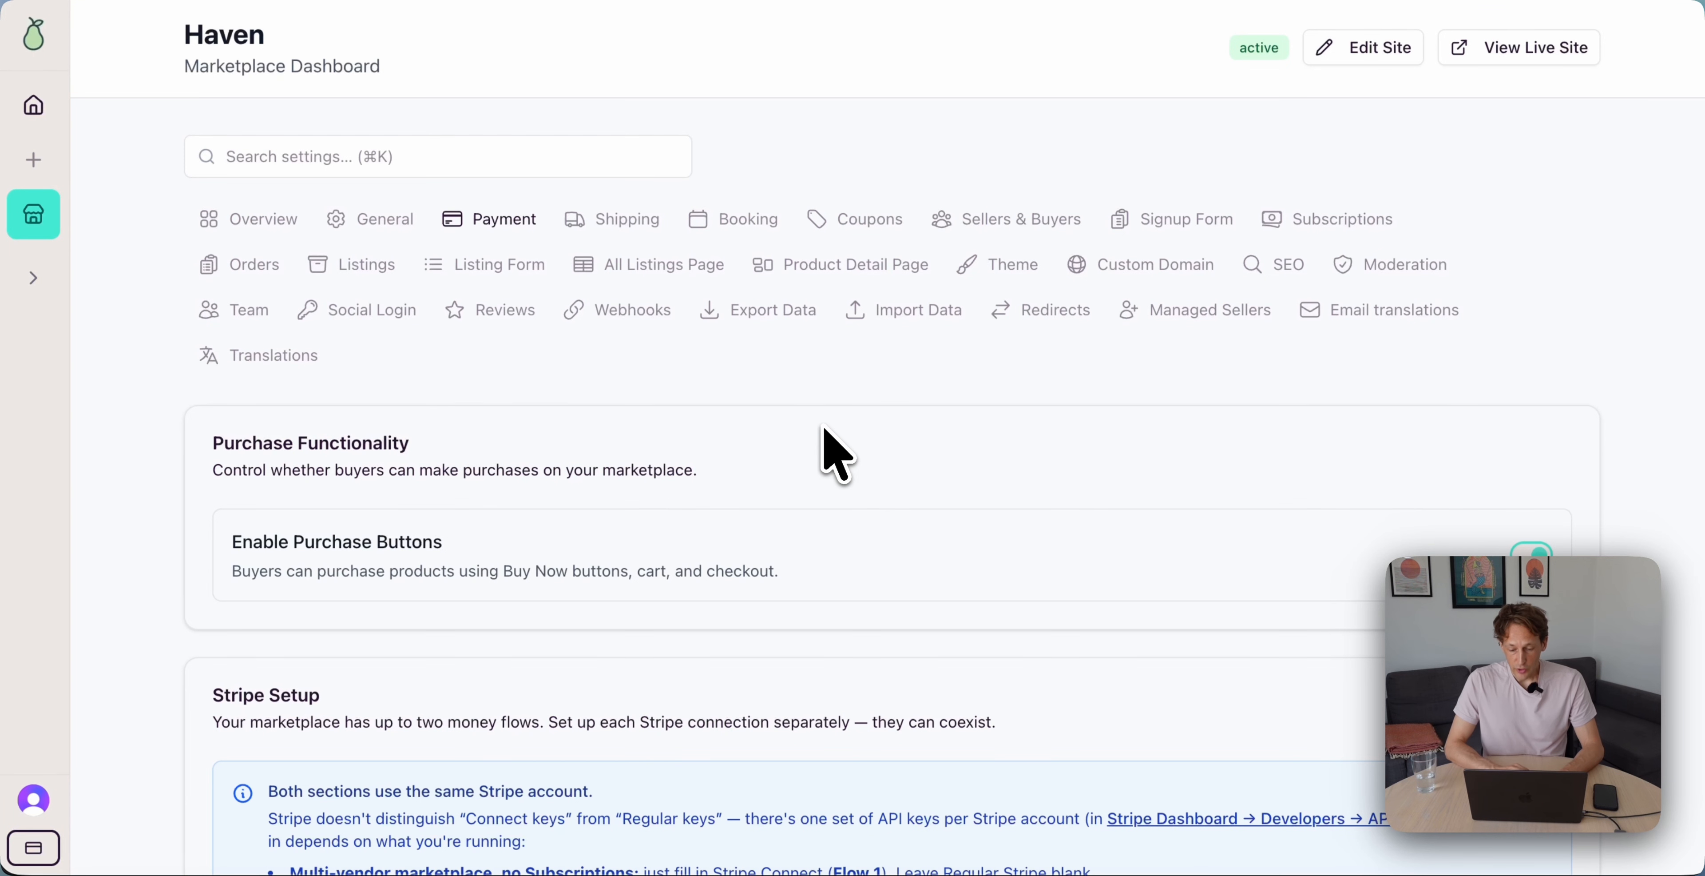
# Open Haven's live site and scroll past Featured Rentals down to the Our Sellers section
pyautogui.click(1523, 47)
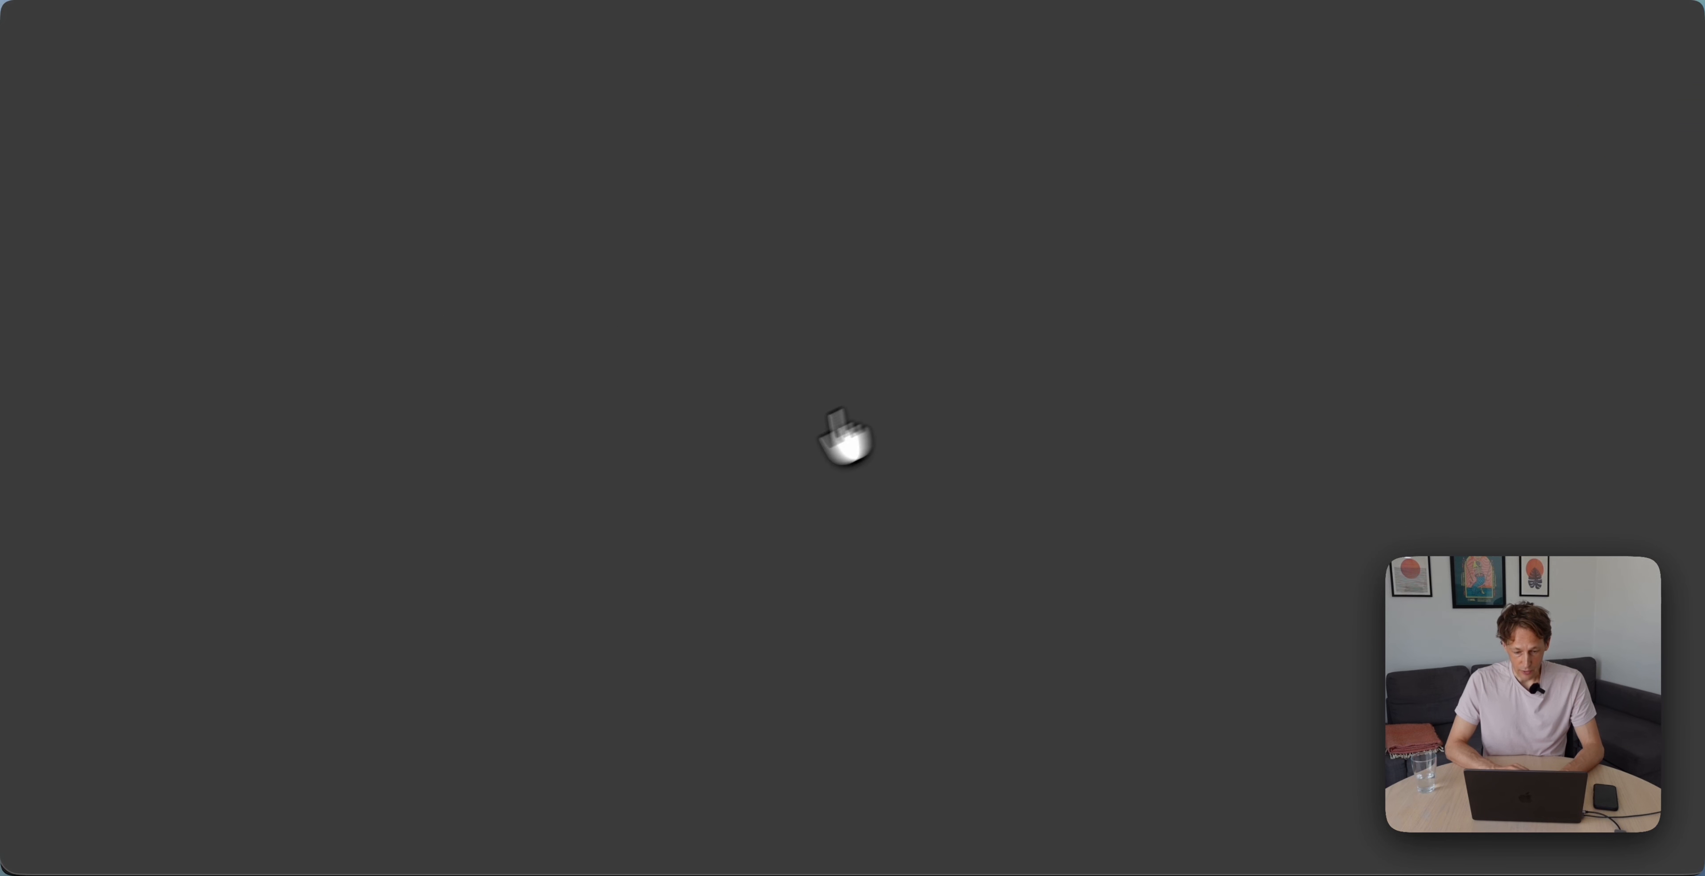
pyautogui.scroll(-6, 765, 468)
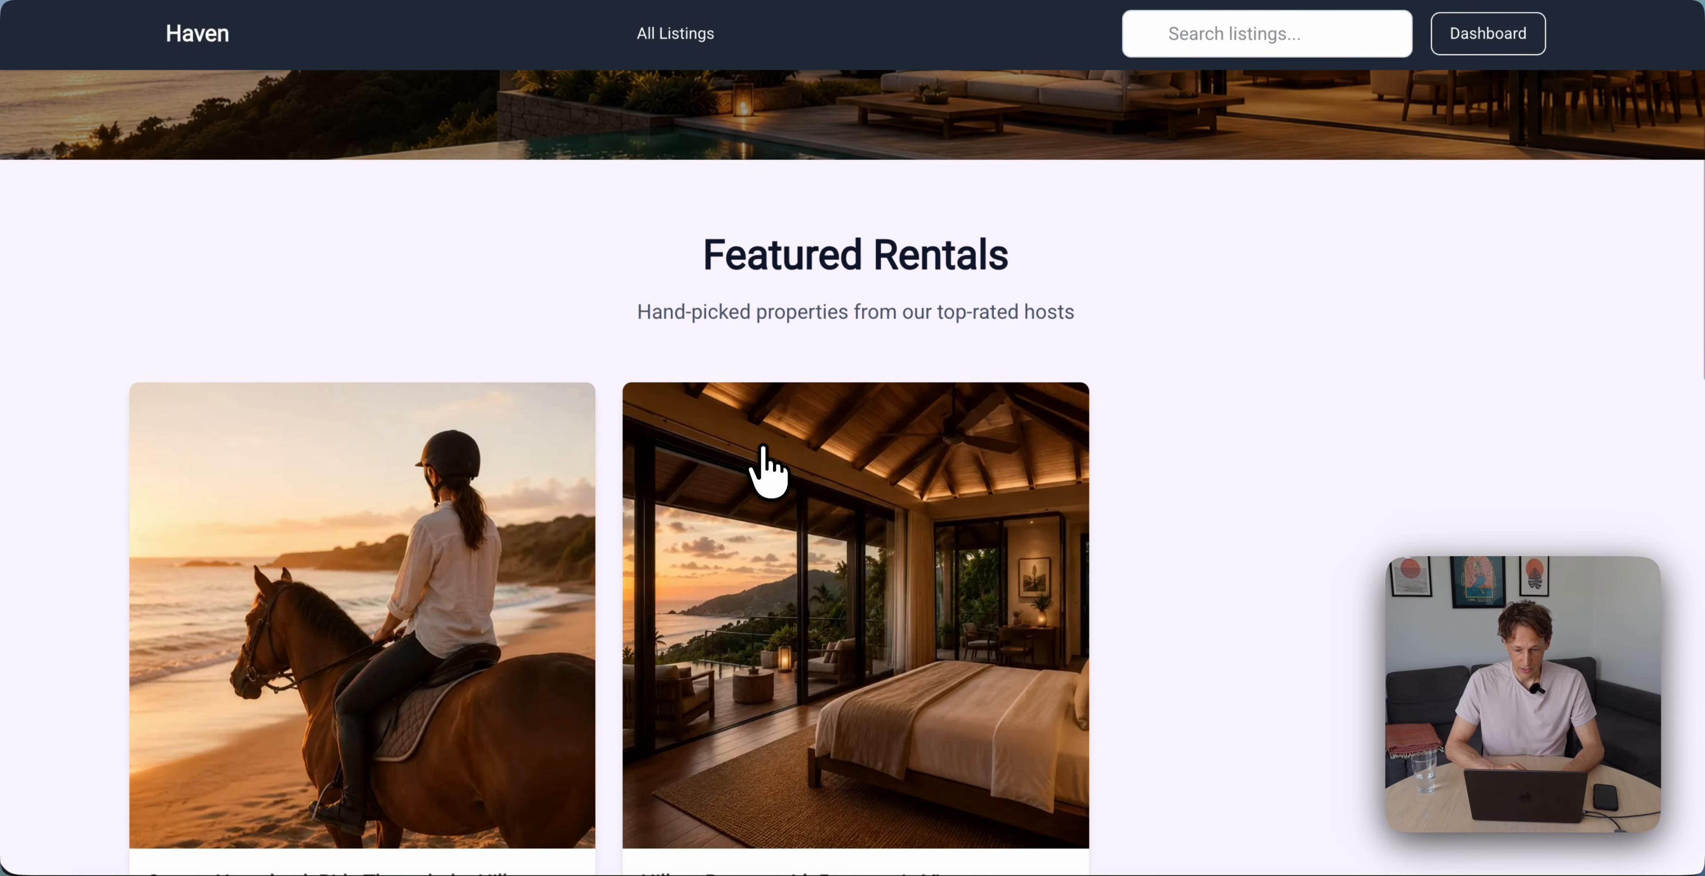
pyautogui.scroll(-2, 766, 464)
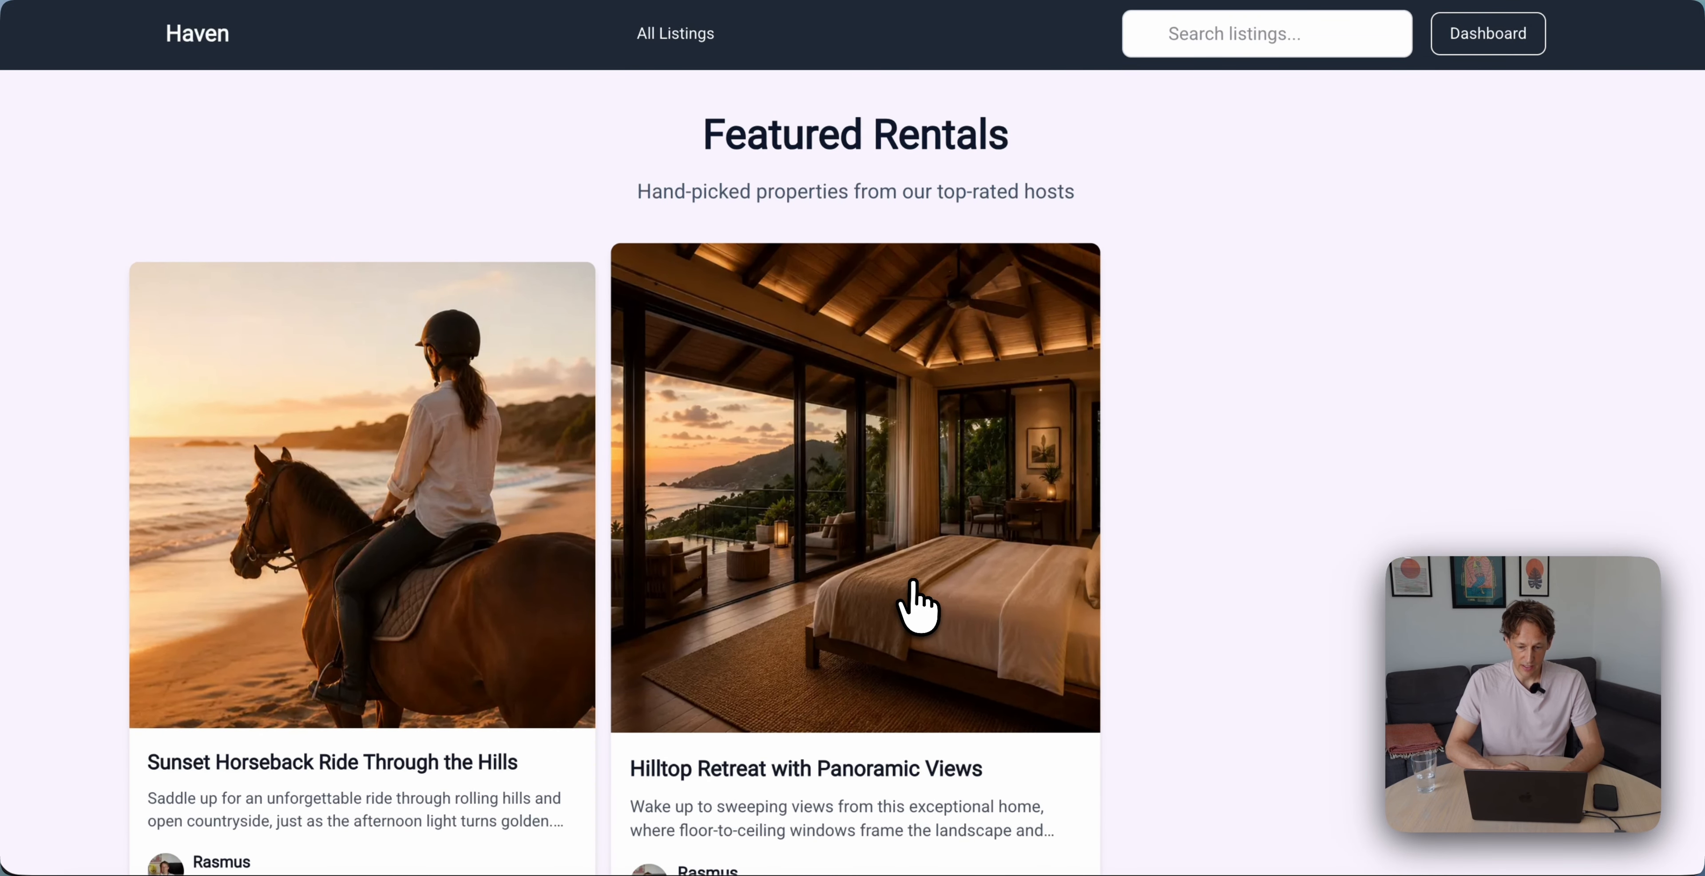
pyautogui.scroll(-2, 915, 584)
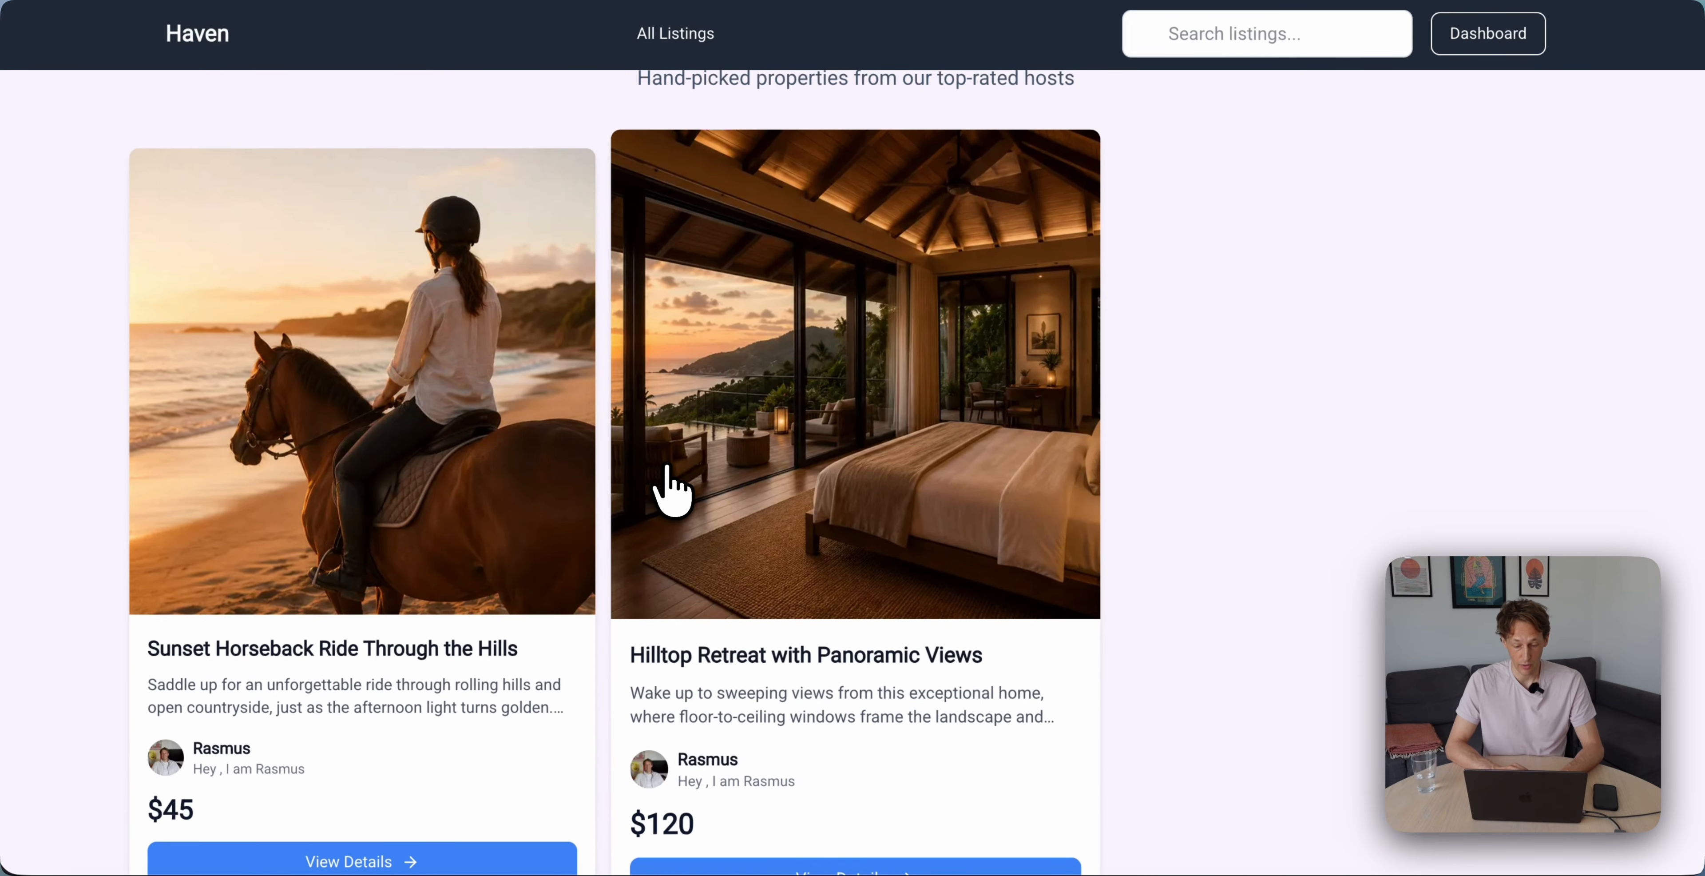
pyautogui.scroll(-10, 669, 486)
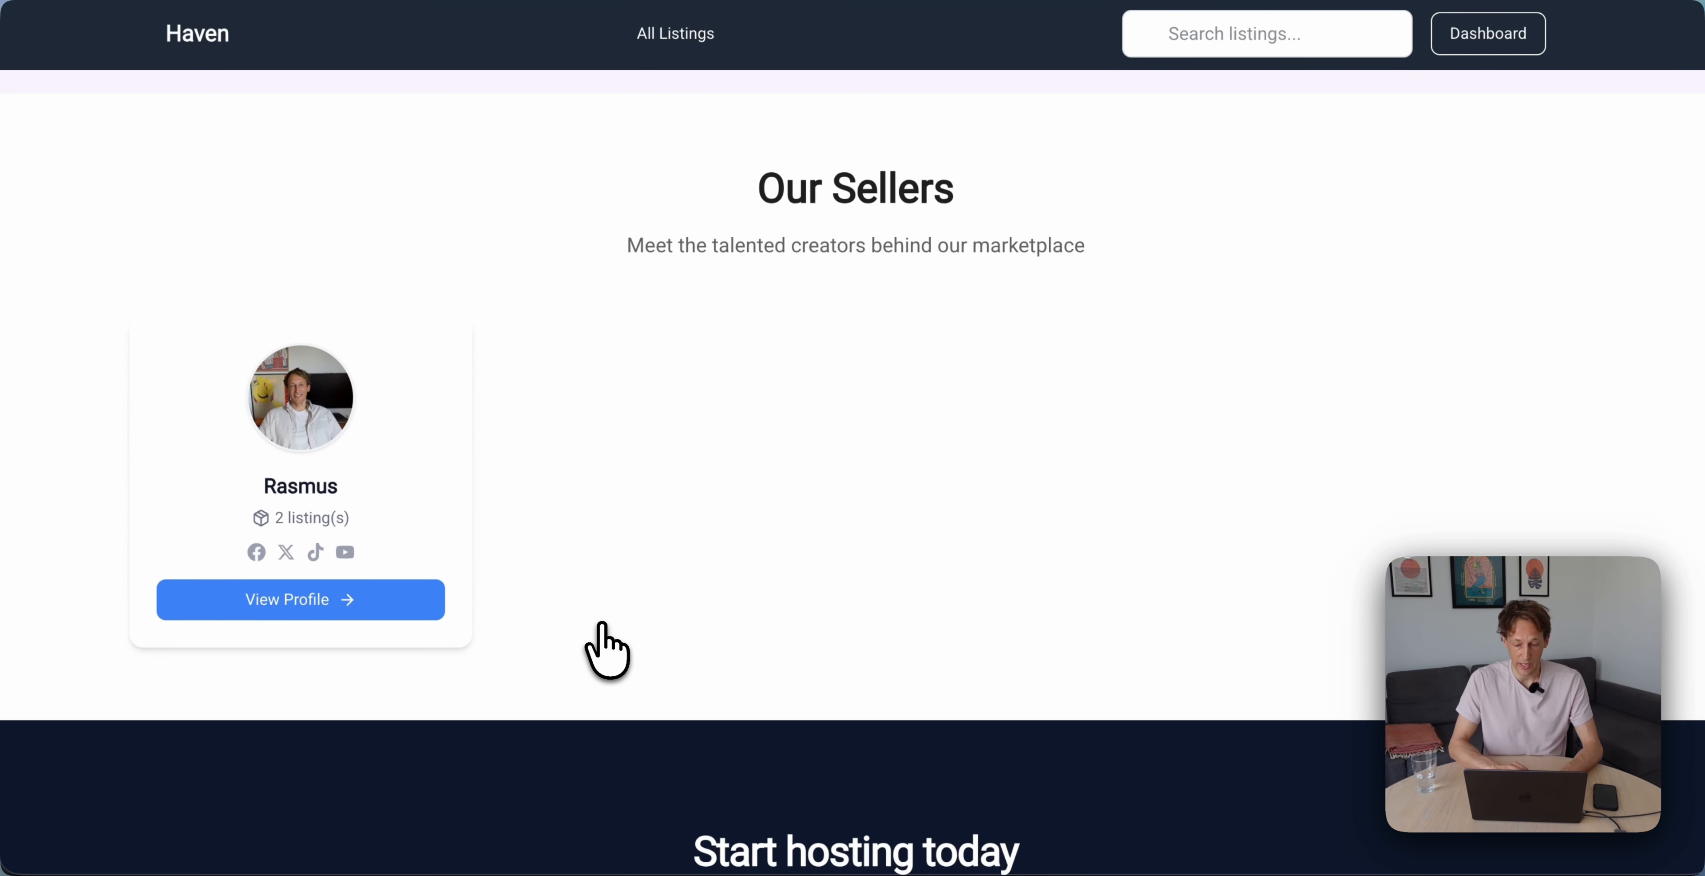
pyautogui.scroll(1, 666, 583)
pyautogui.scroll(-2, 668, 583)
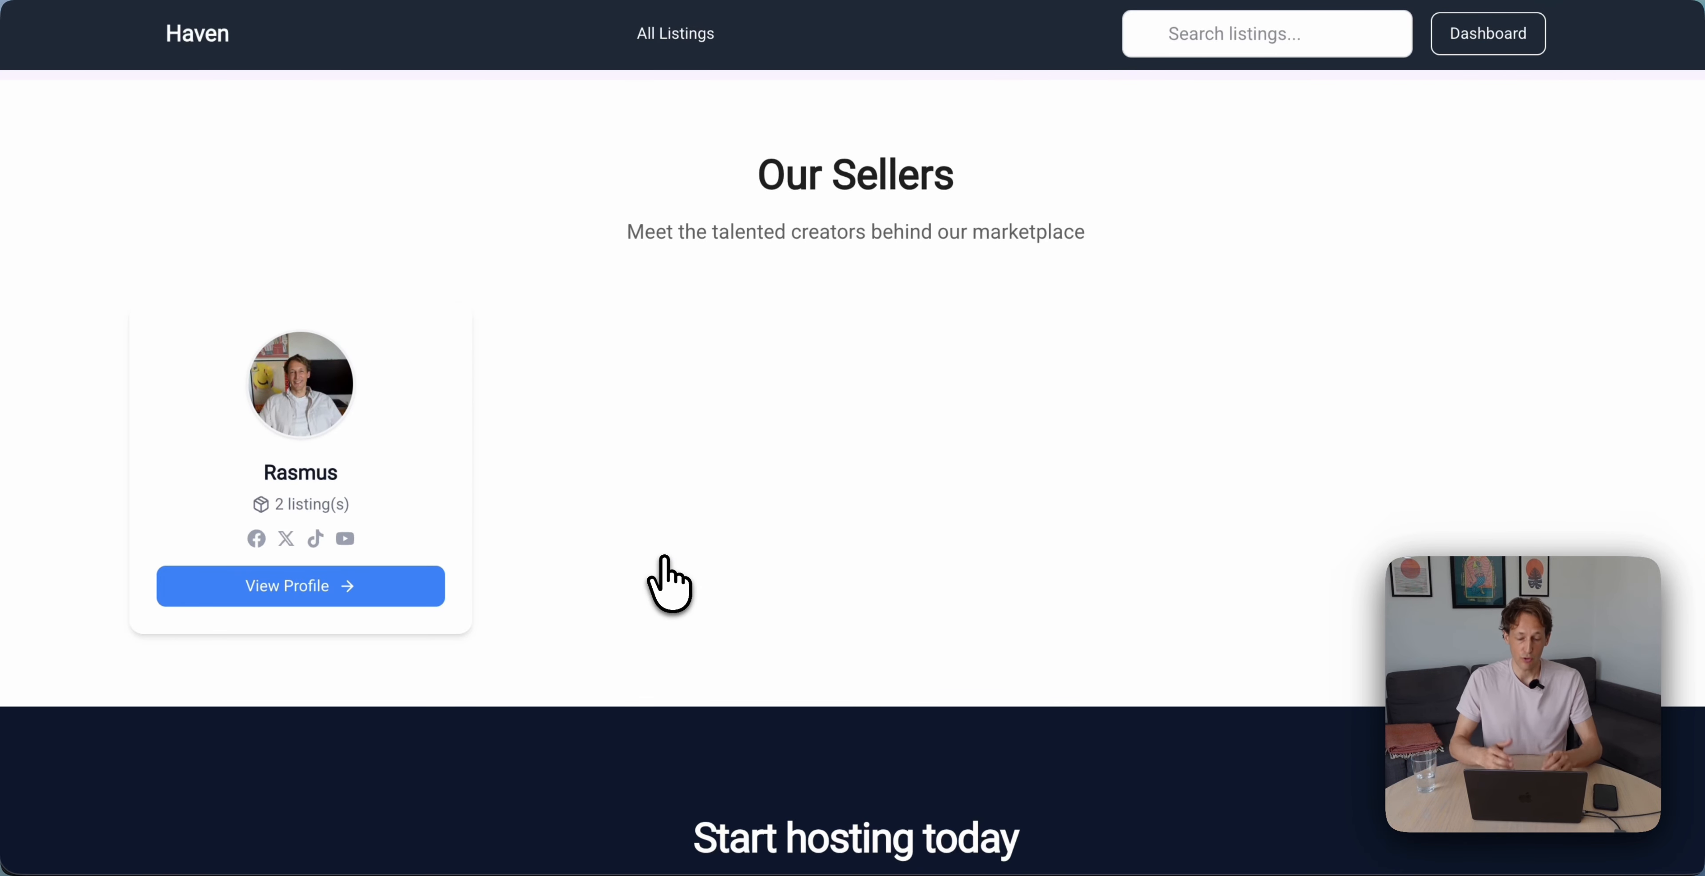
# Open the host's seller profile, review its bio and two listings at $45 and $120
pyautogui.click(324, 413)
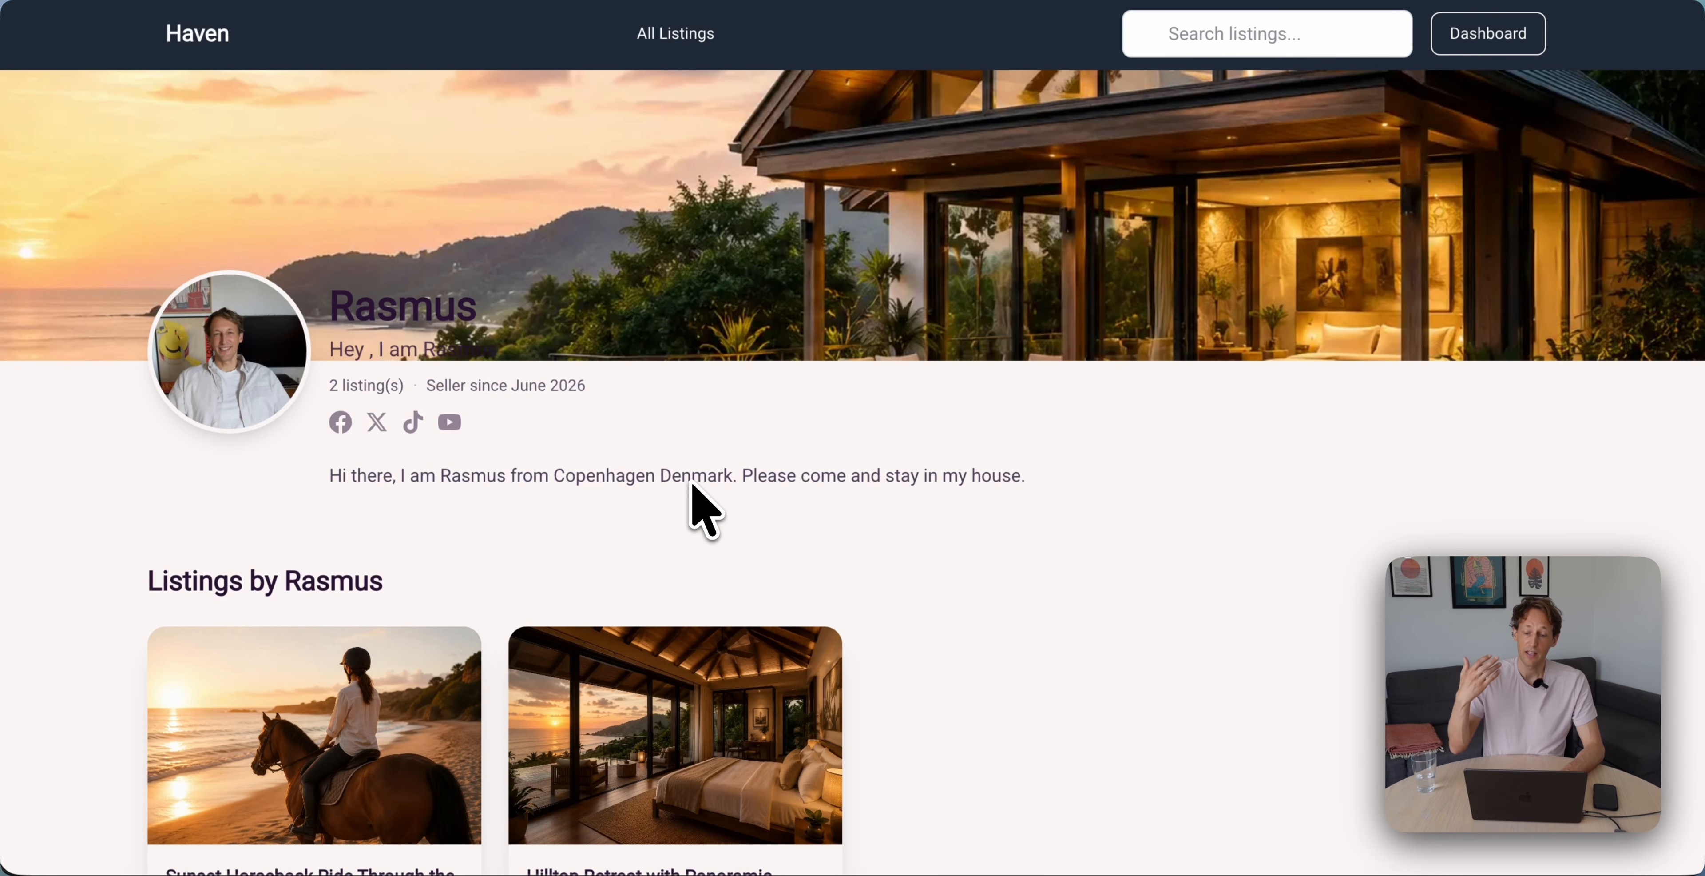
pyautogui.scroll(-4, 692, 487)
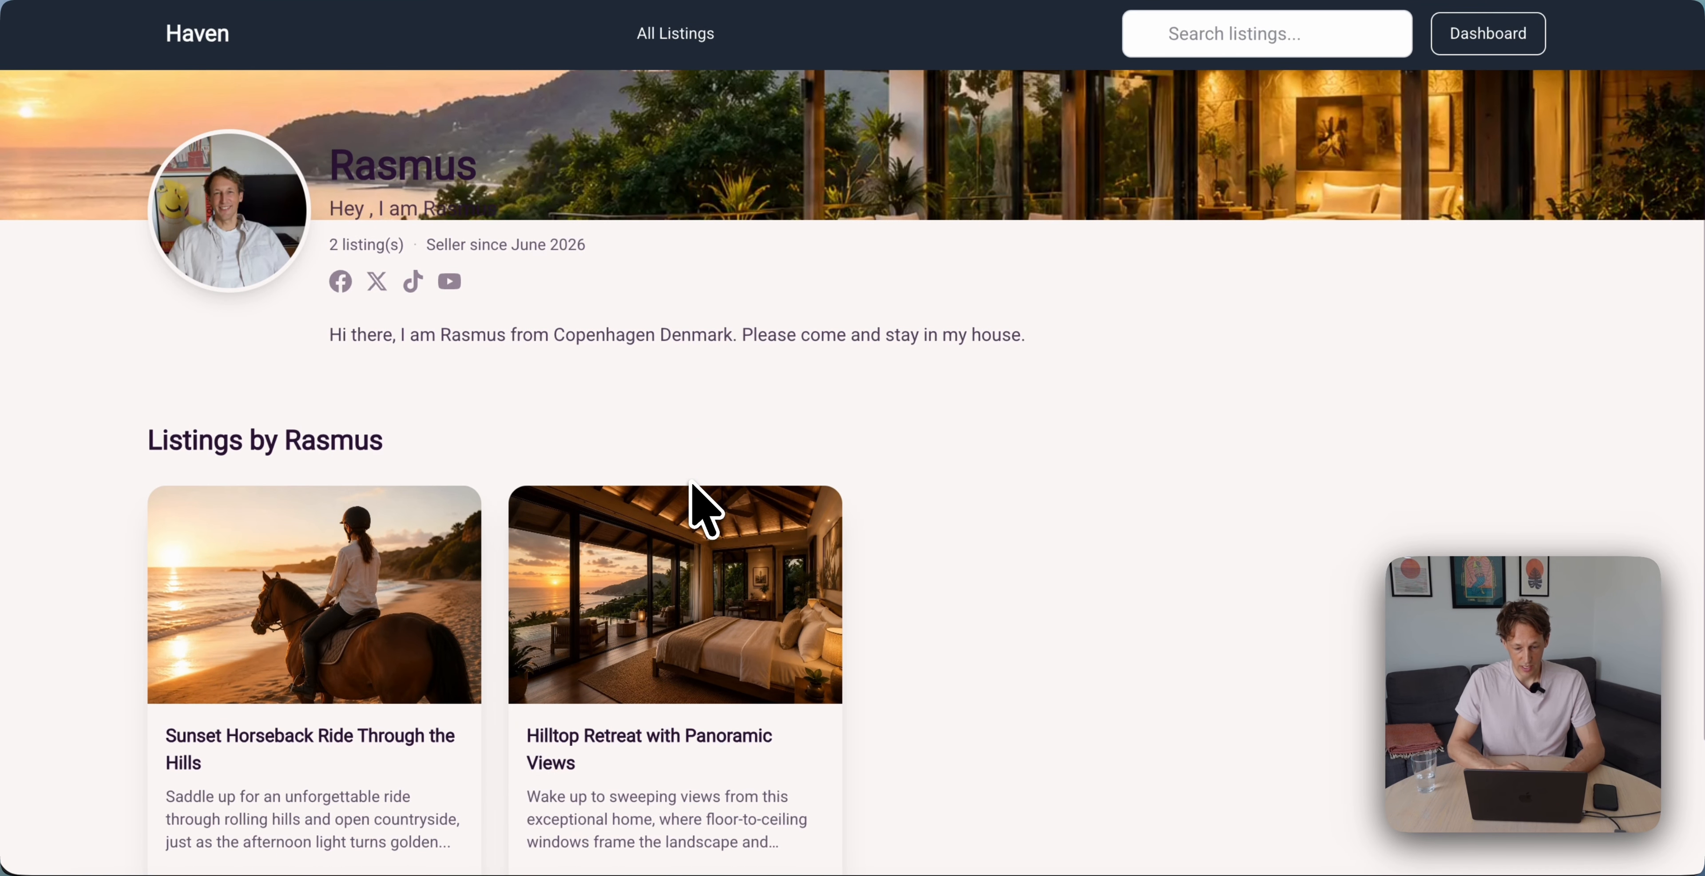
pyautogui.scroll(3, 457, 407)
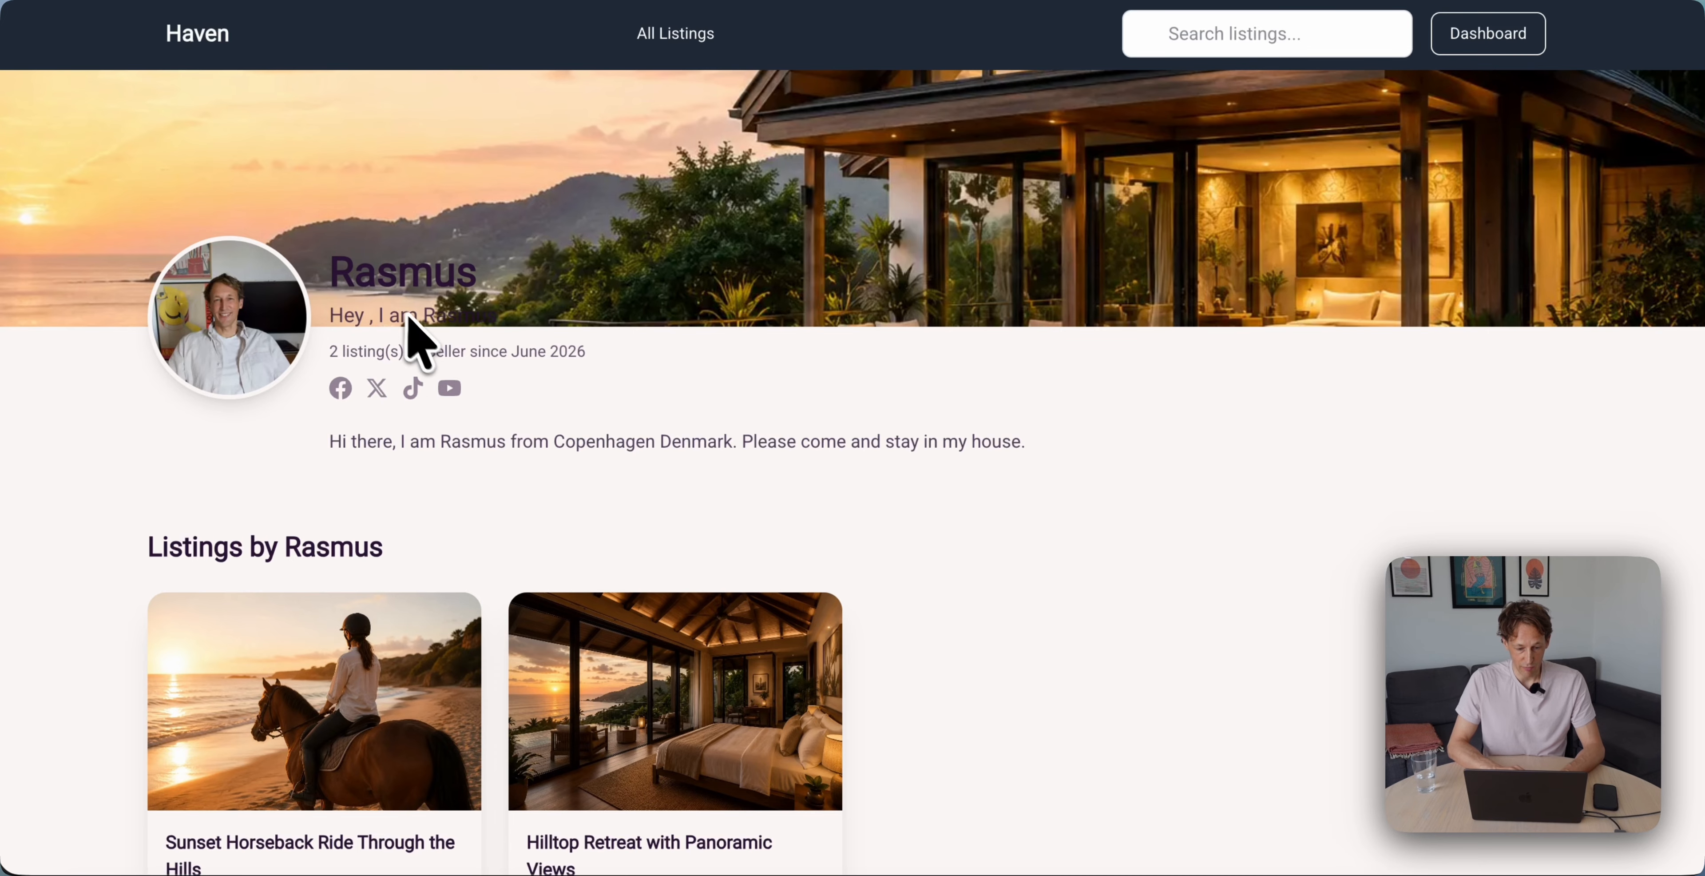
pyautogui.scroll(-1, 628, 468)
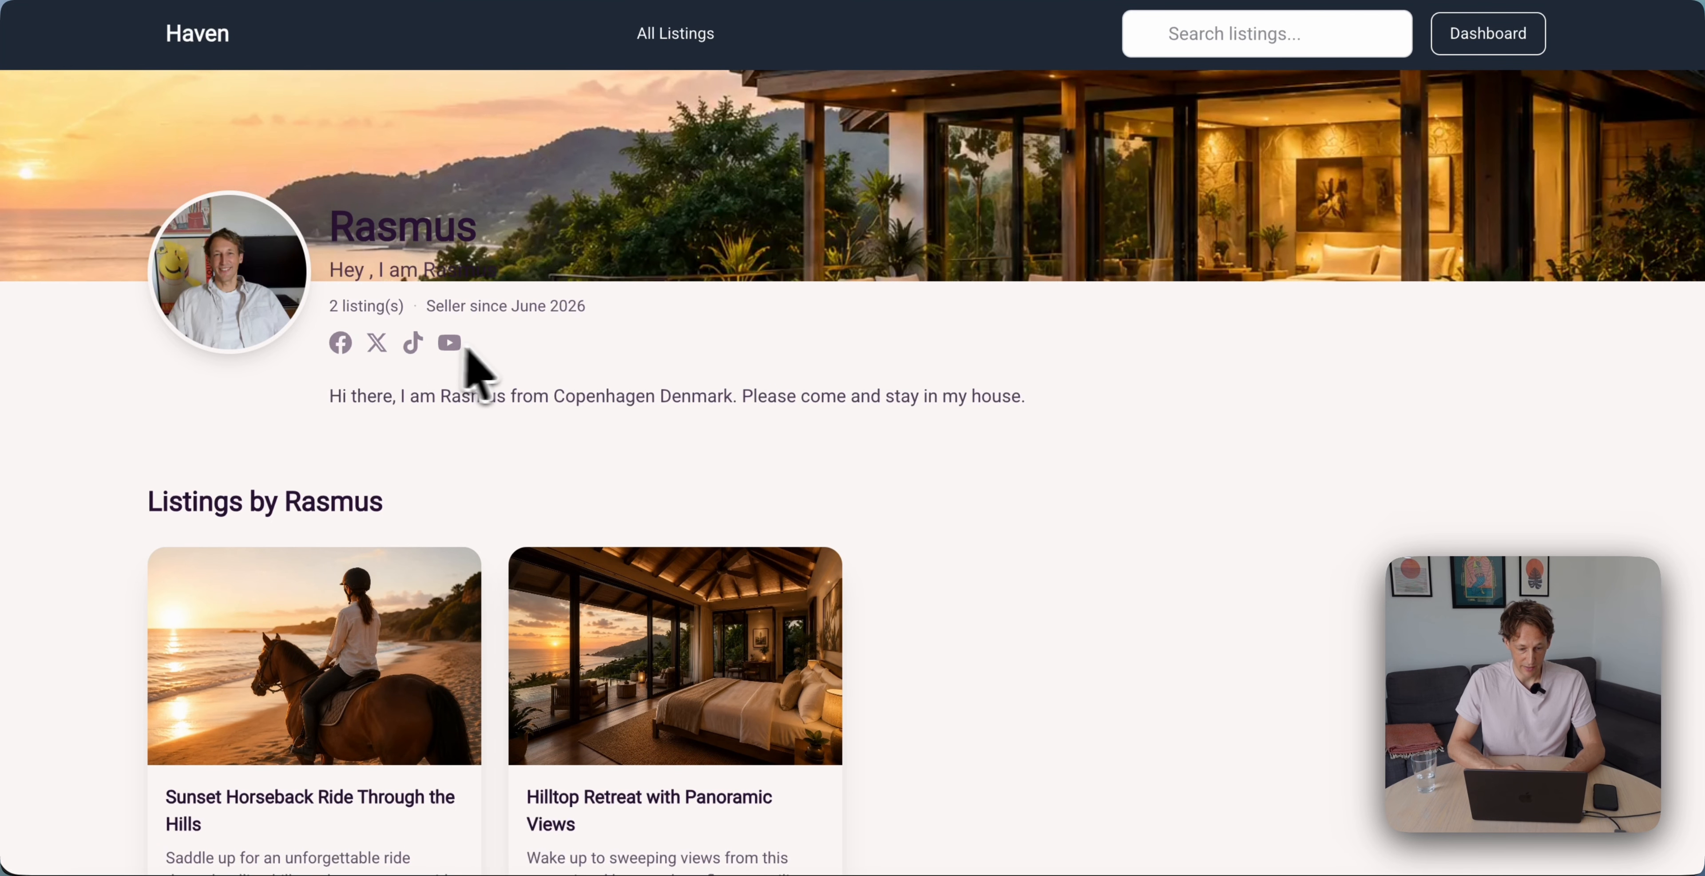
pyautogui.scroll(-4, 514, 369)
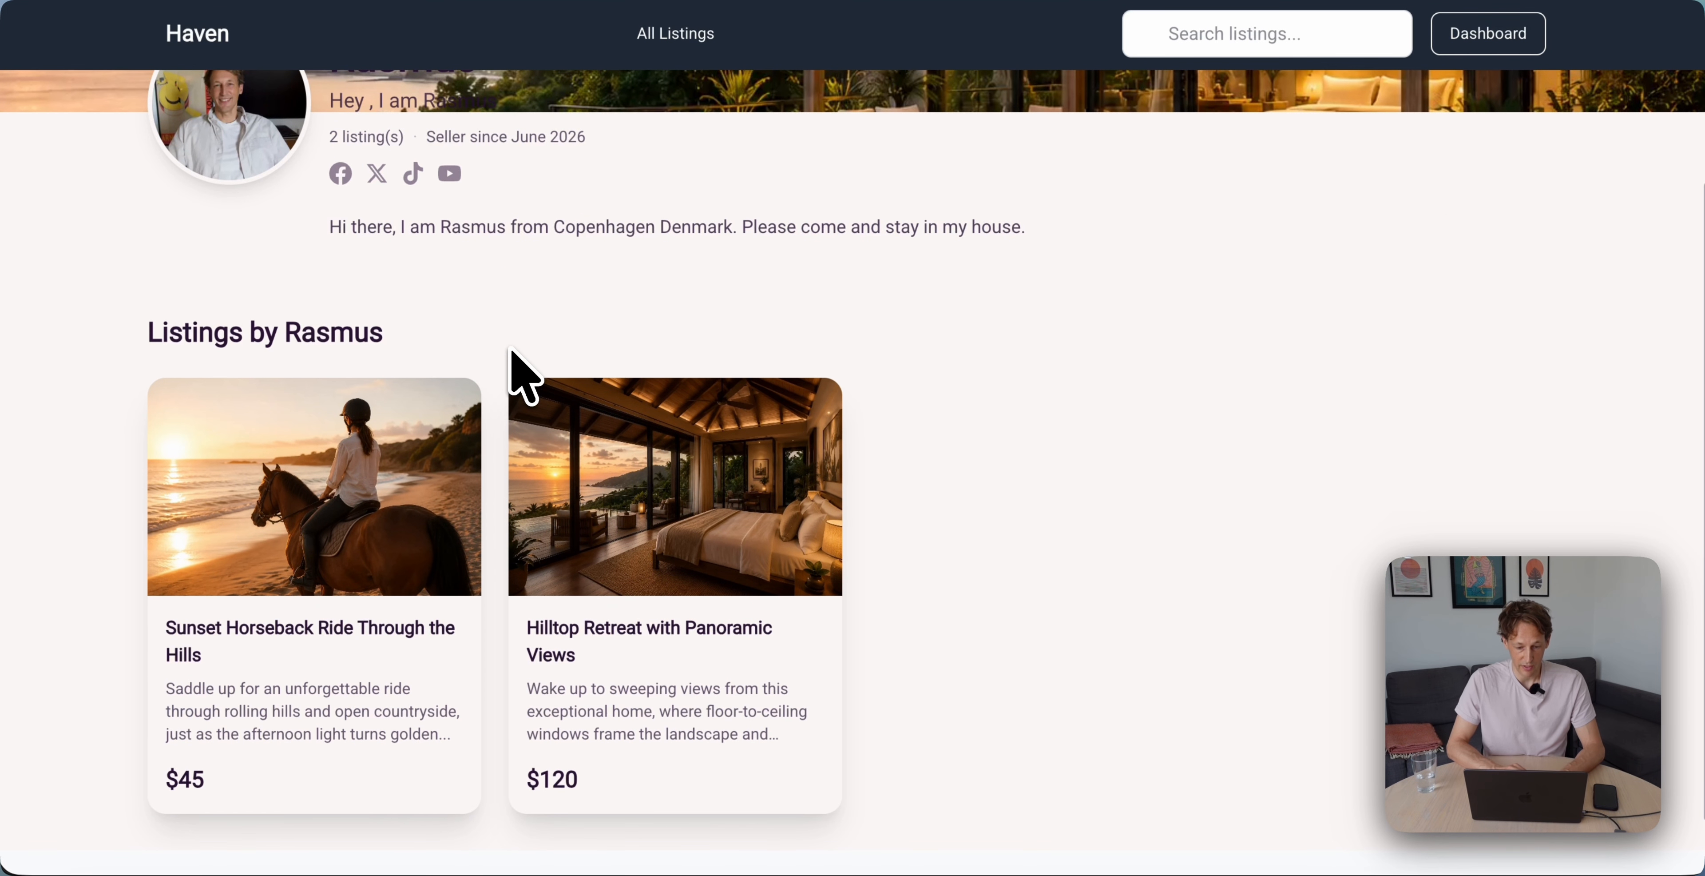
pyautogui.scroll(2, 563, 324)
pyautogui.tripleClick(573, 332)
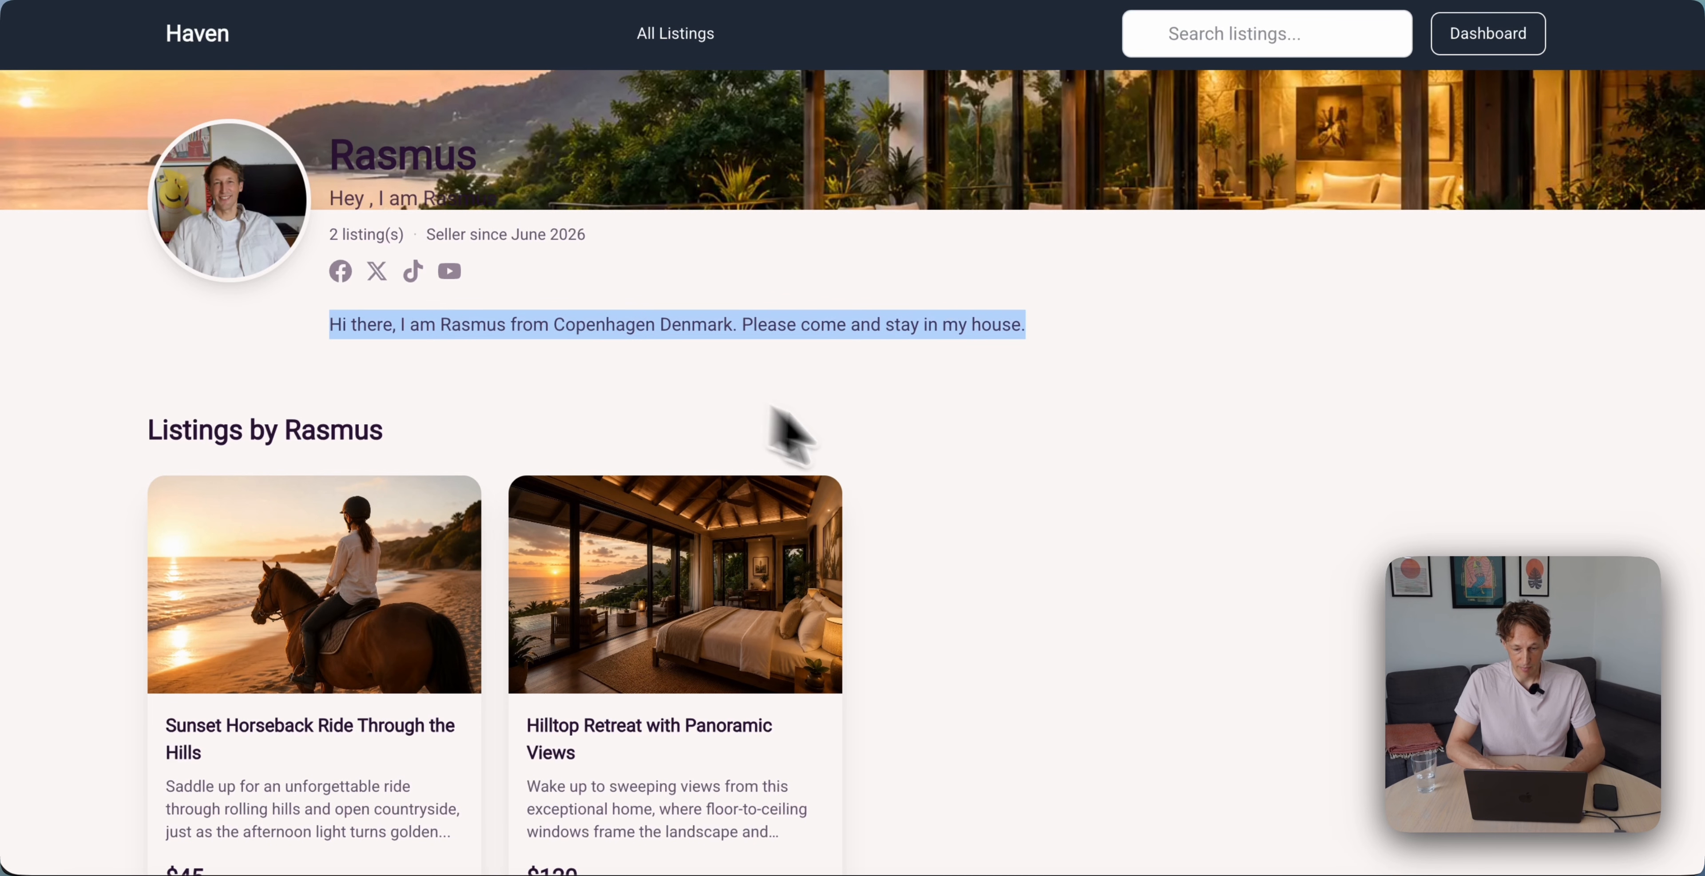
pyautogui.click(913, 459)
# Preview the seller profile at iPhone SE phone size, then return to desktop view
pyautogui.press('super+alt+i')
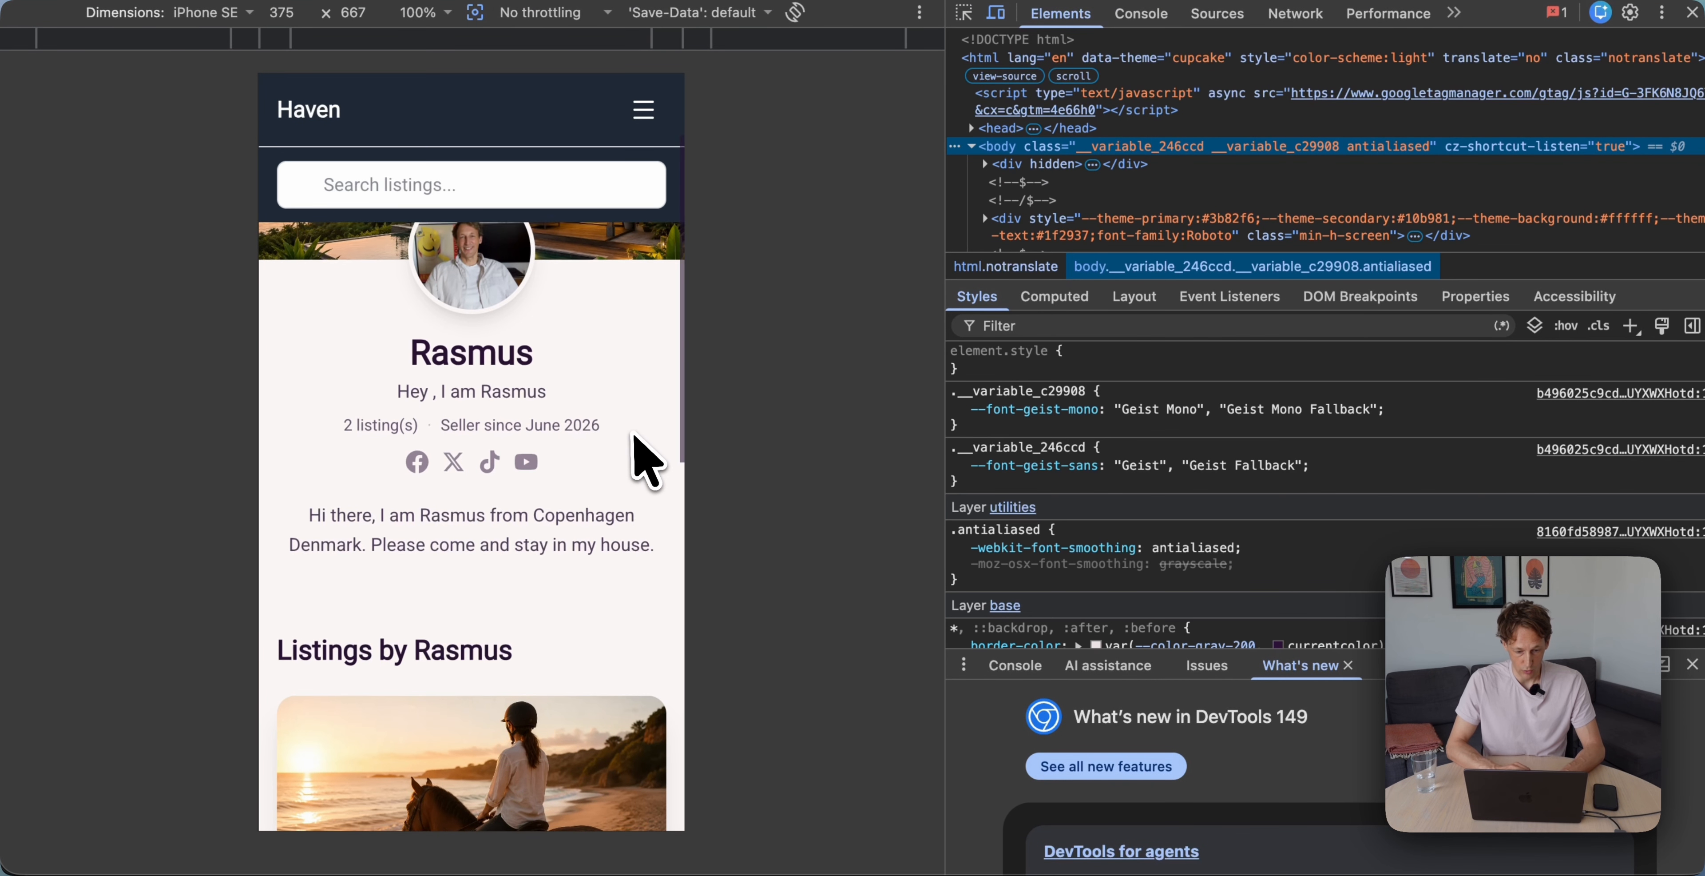
pyautogui.scroll(-5, 639, 449)
pyautogui.press('super+alt+i')
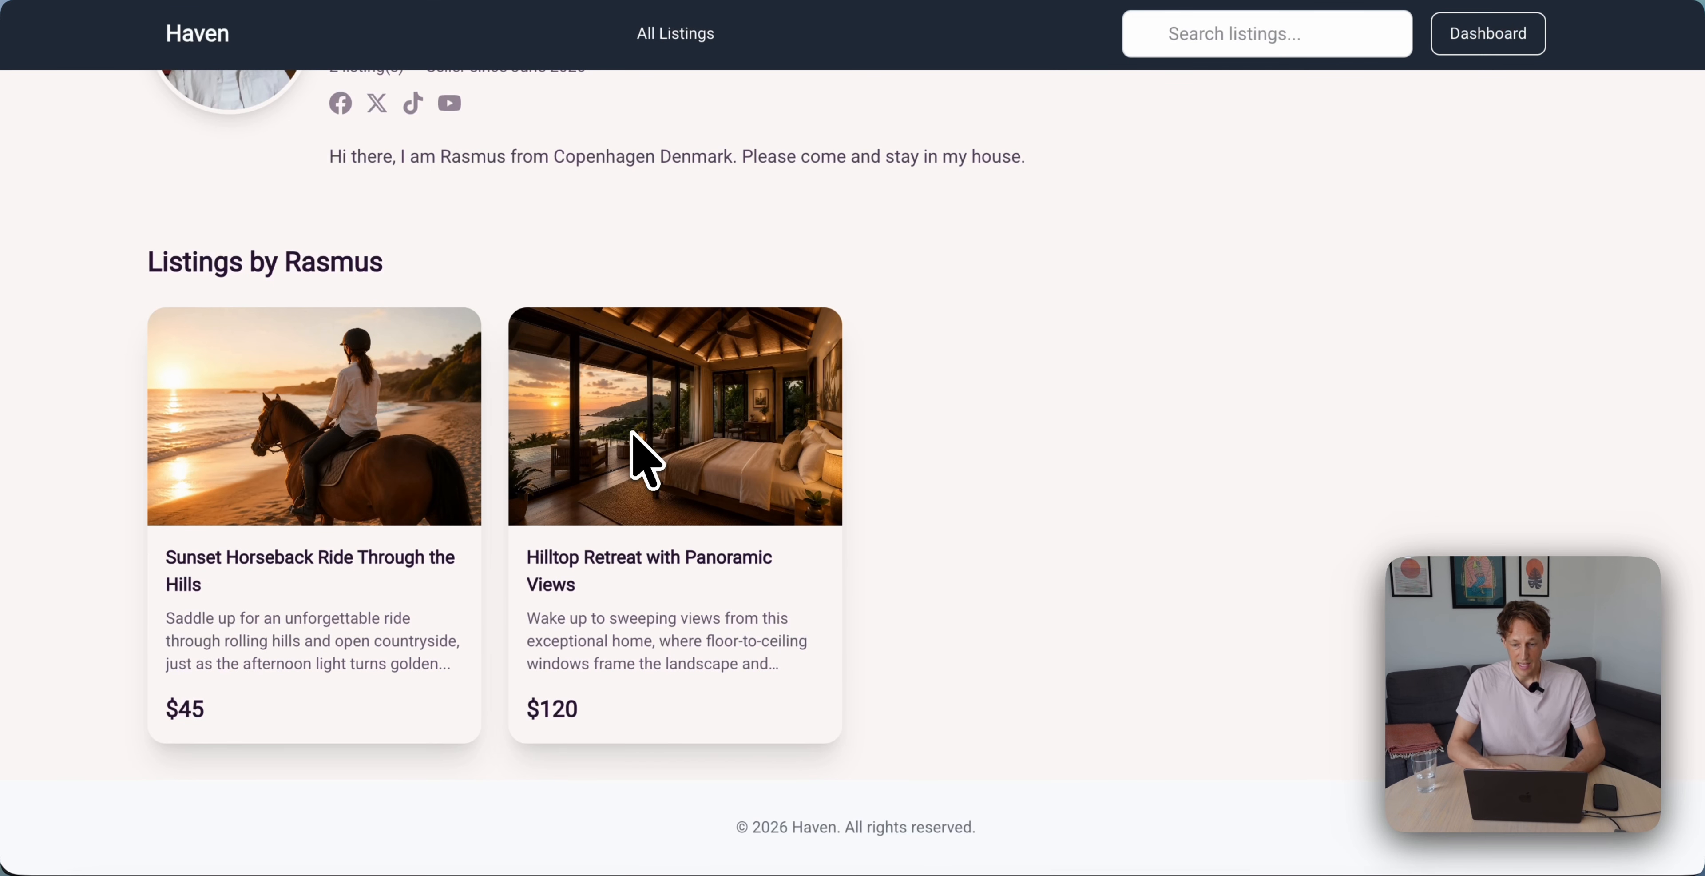
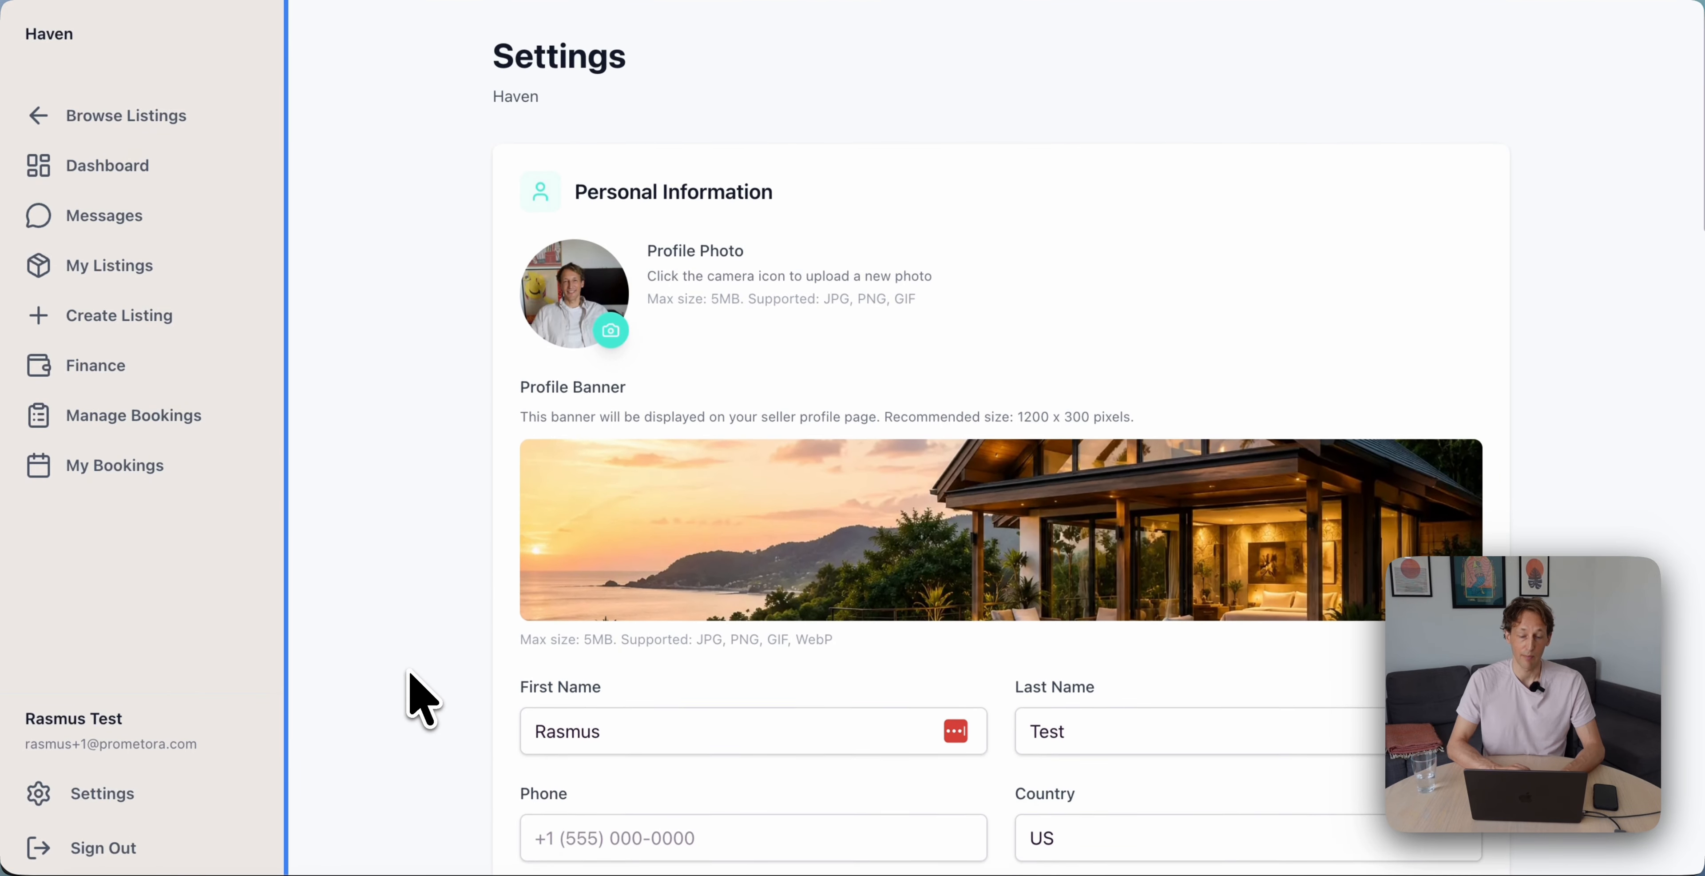
# Open Haven's Payment settings in Prometora
pyautogui.scroll(-5, 422, 699)
pyautogui.scroll(-20, 422, 699)
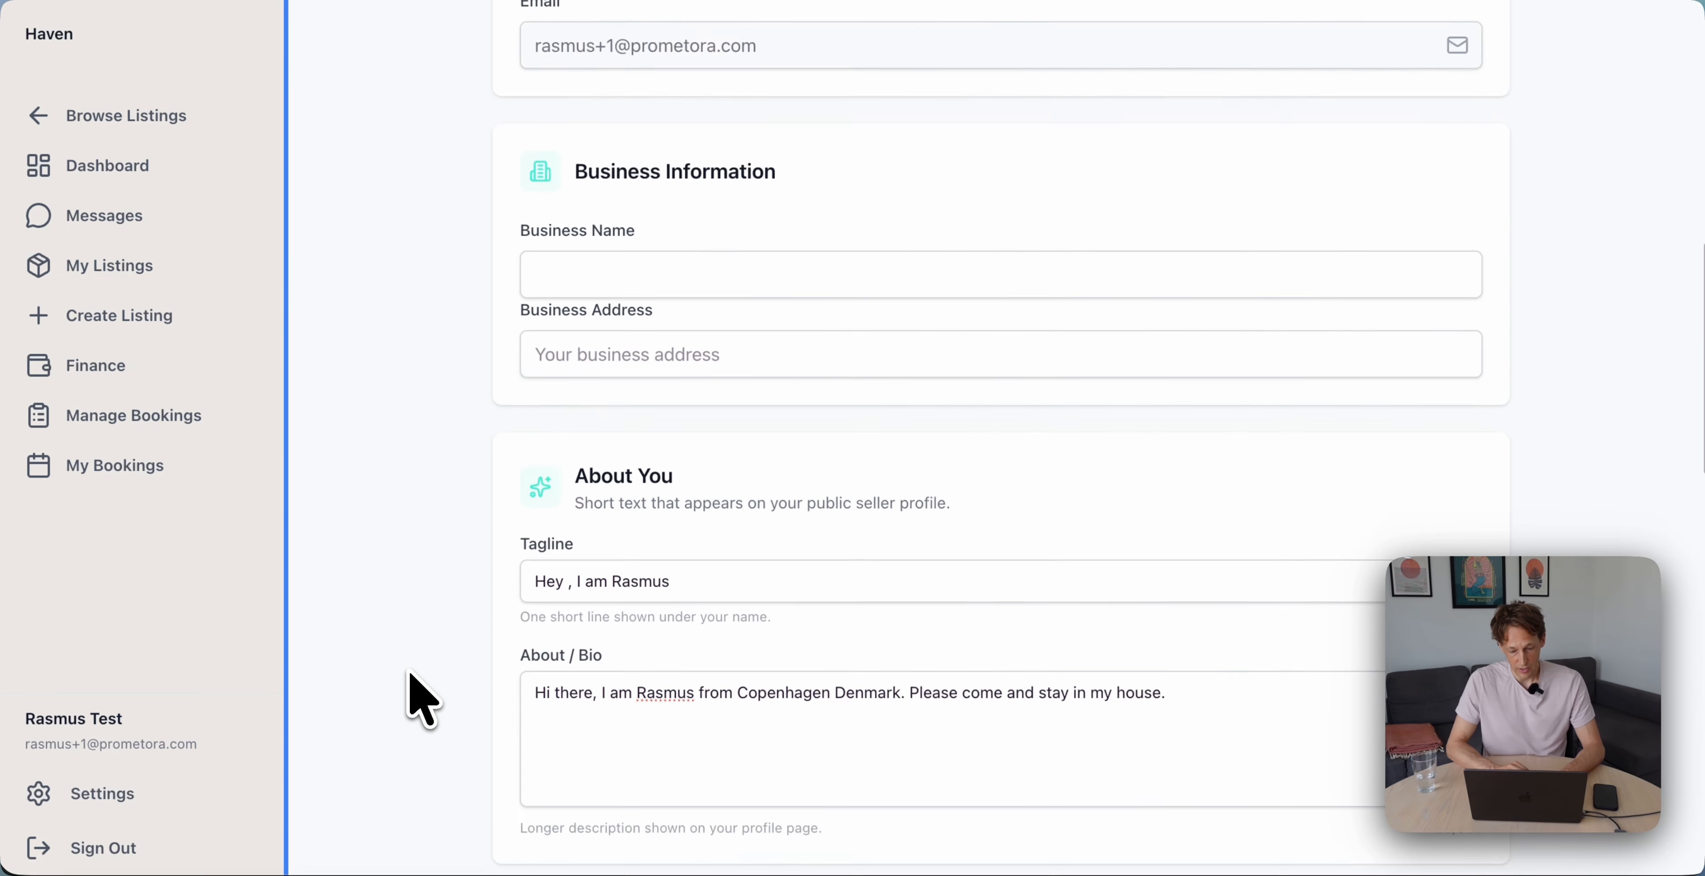
pyautogui.scroll(20, 417, 697)
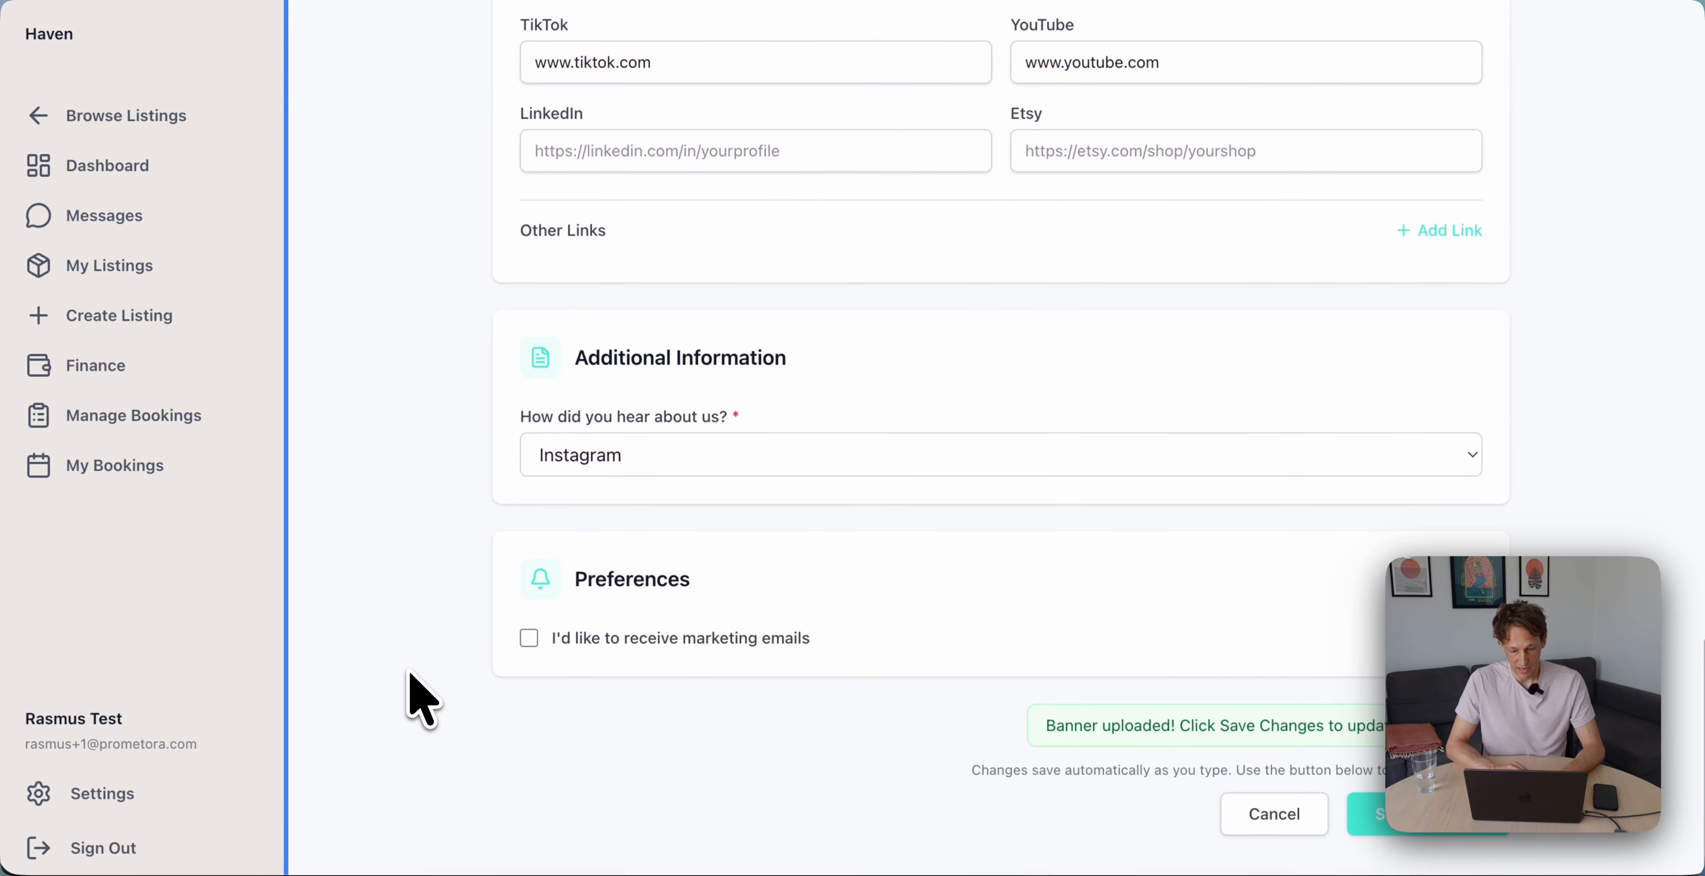
pyautogui.scroll(-3, 488, 705)
pyautogui.scroll(3, 541, 719)
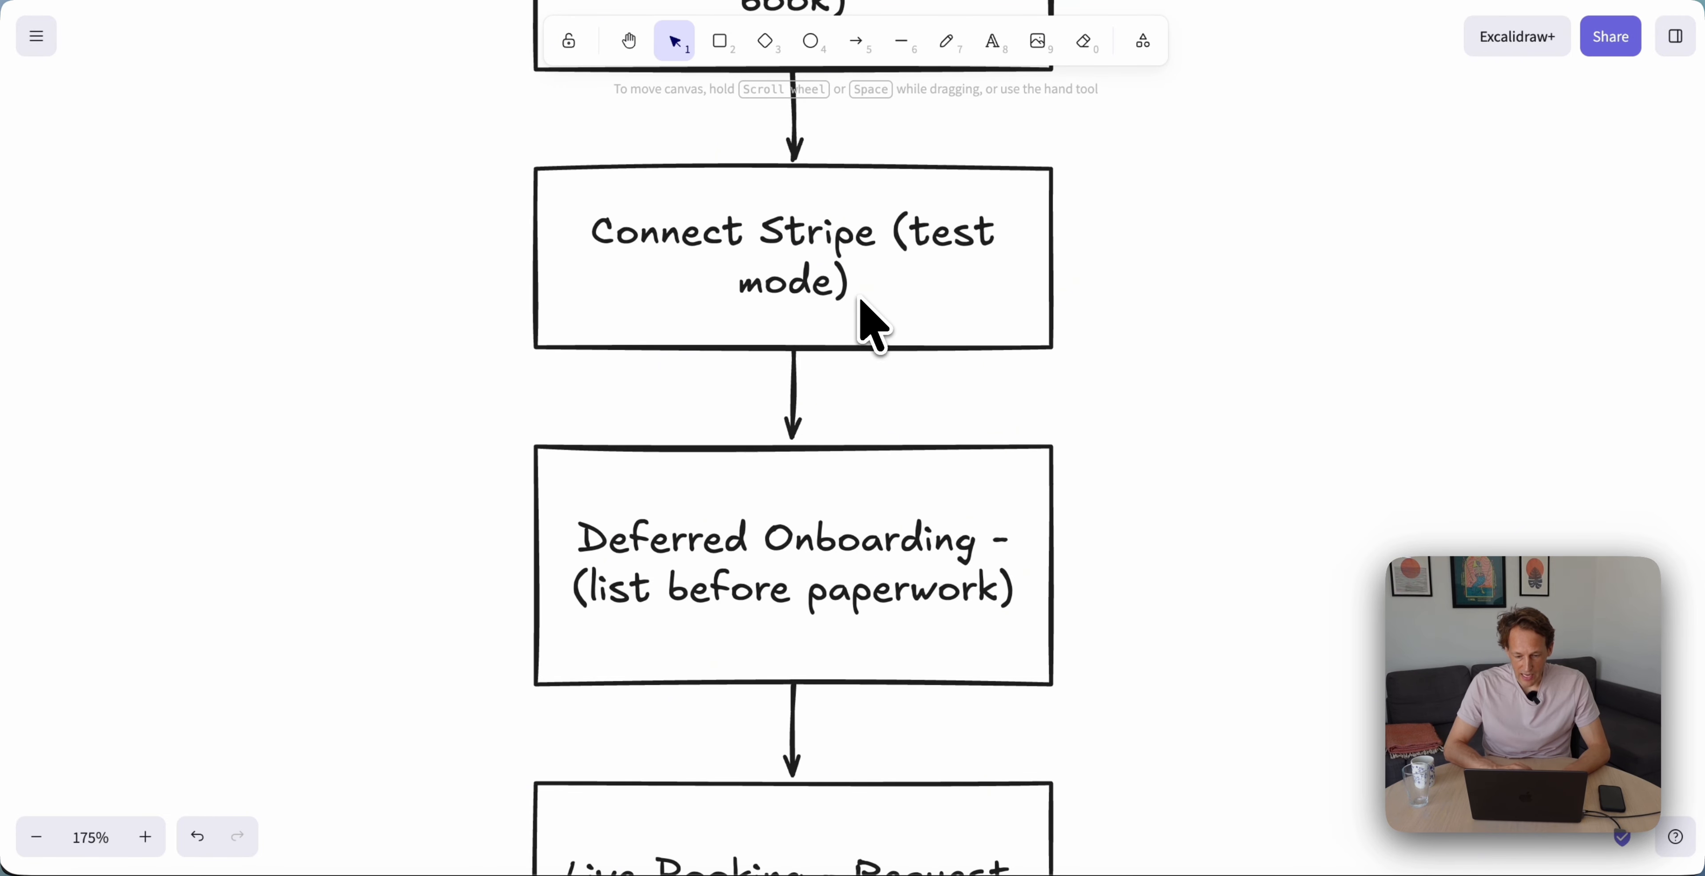
pyautogui.scroll(2, 861, 303)
pyautogui.scroll(-1, 861, 303)
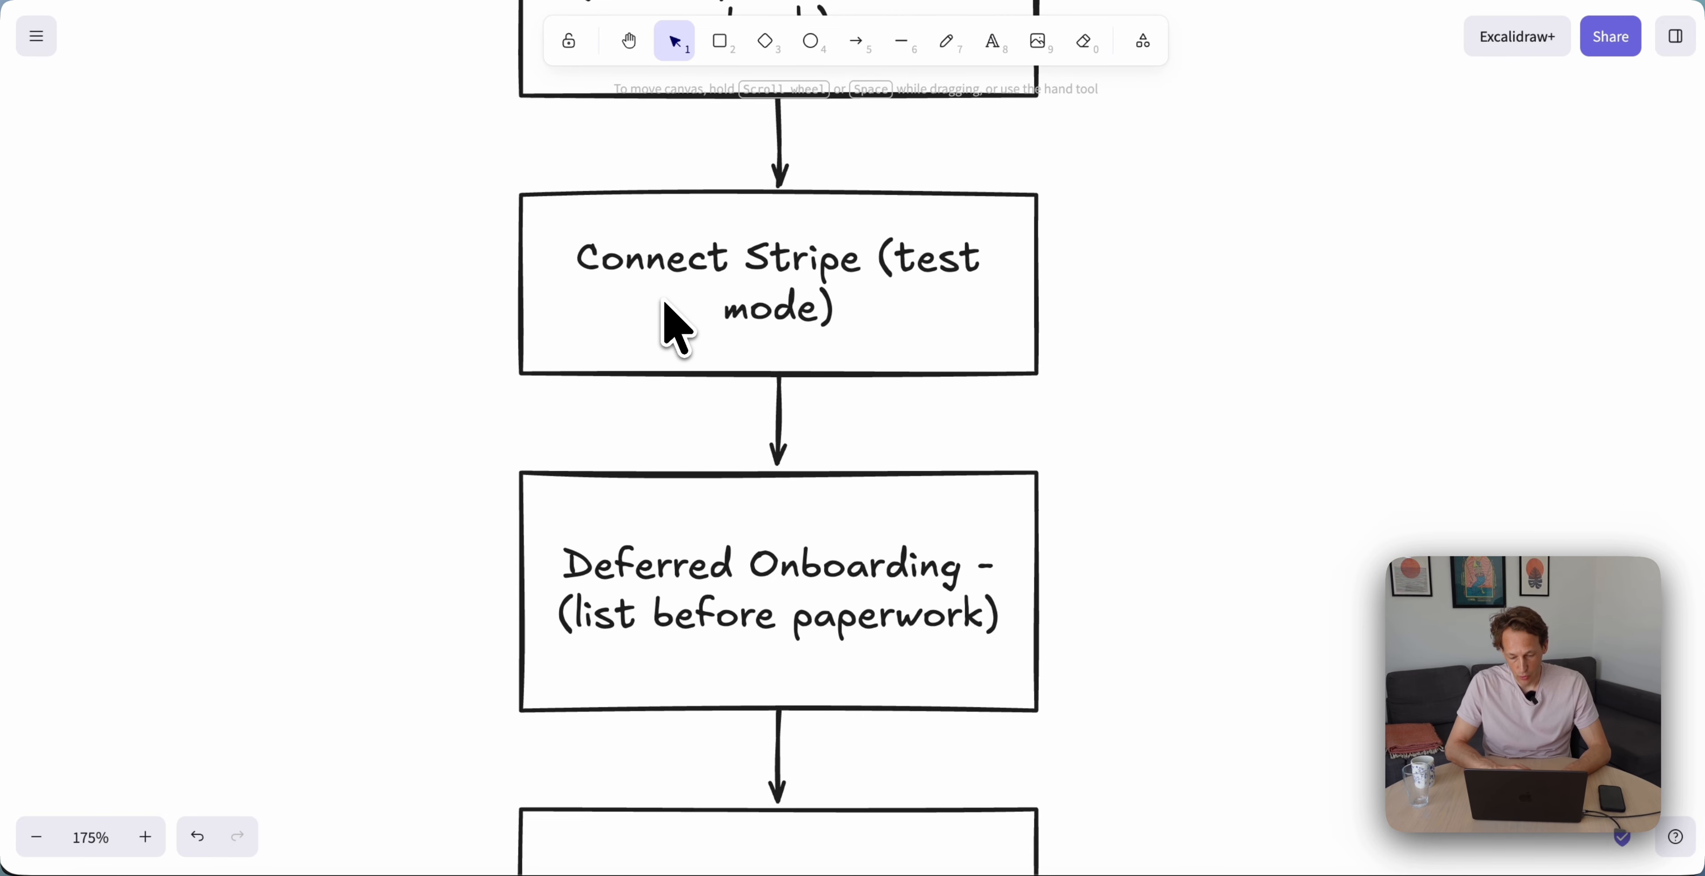
pyautogui.scroll(-4, 664, 304)
pyautogui.scroll(-2, 659, 391)
pyautogui.hscroll(2, 659, 391)
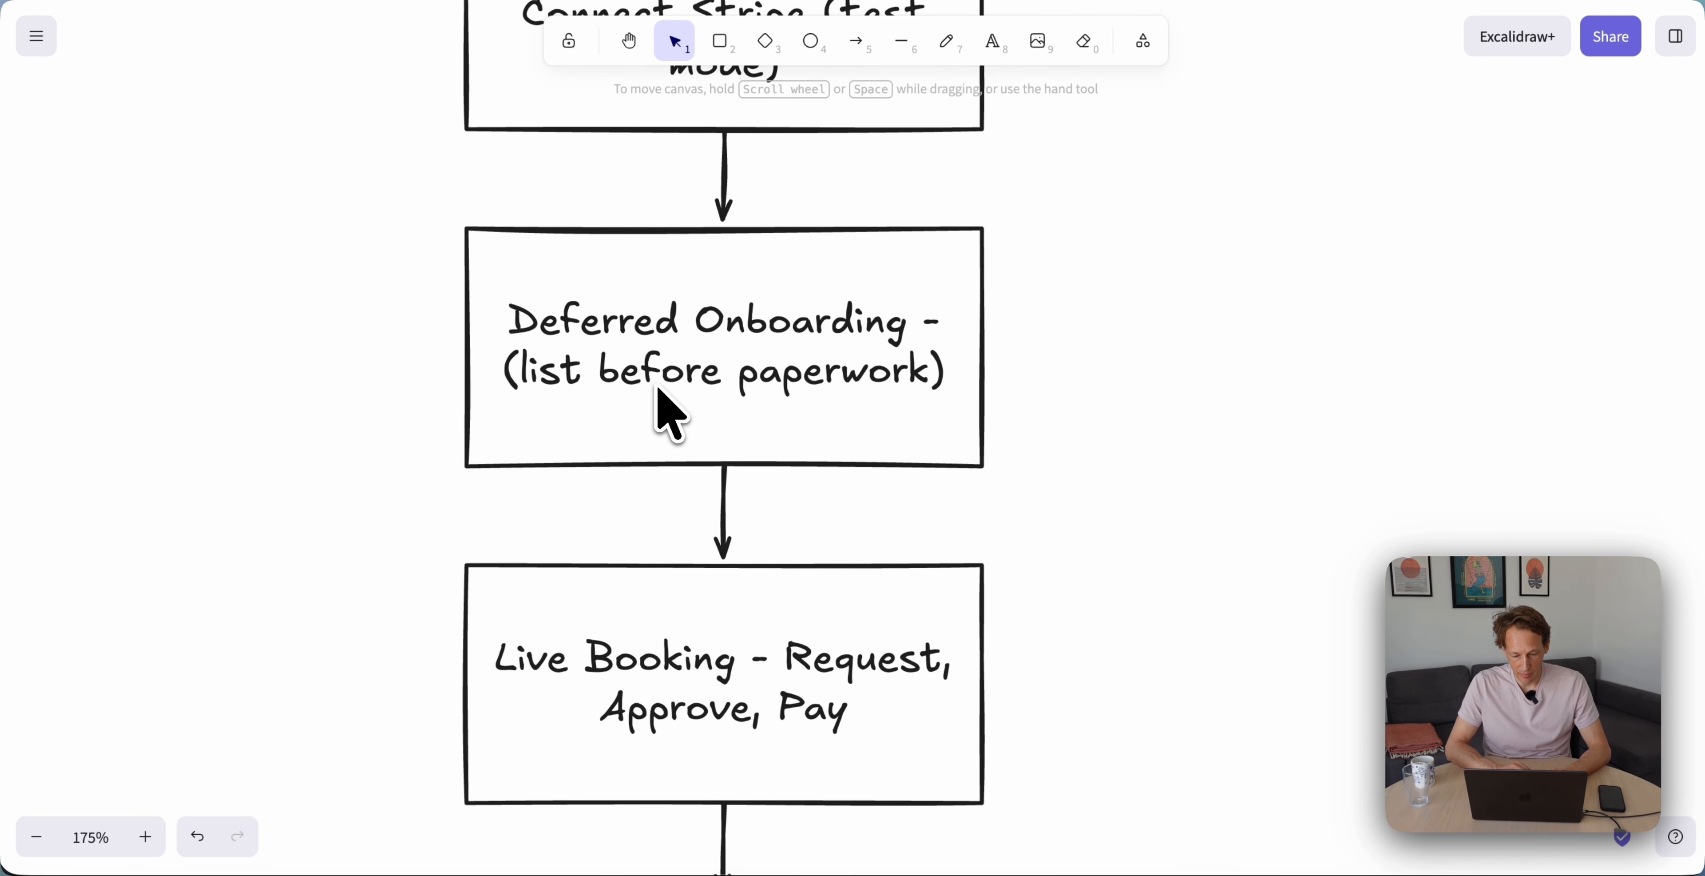
pyautogui.scroll(-1, 670, 414)
pyautogui.hscroll(2, 670, 414)
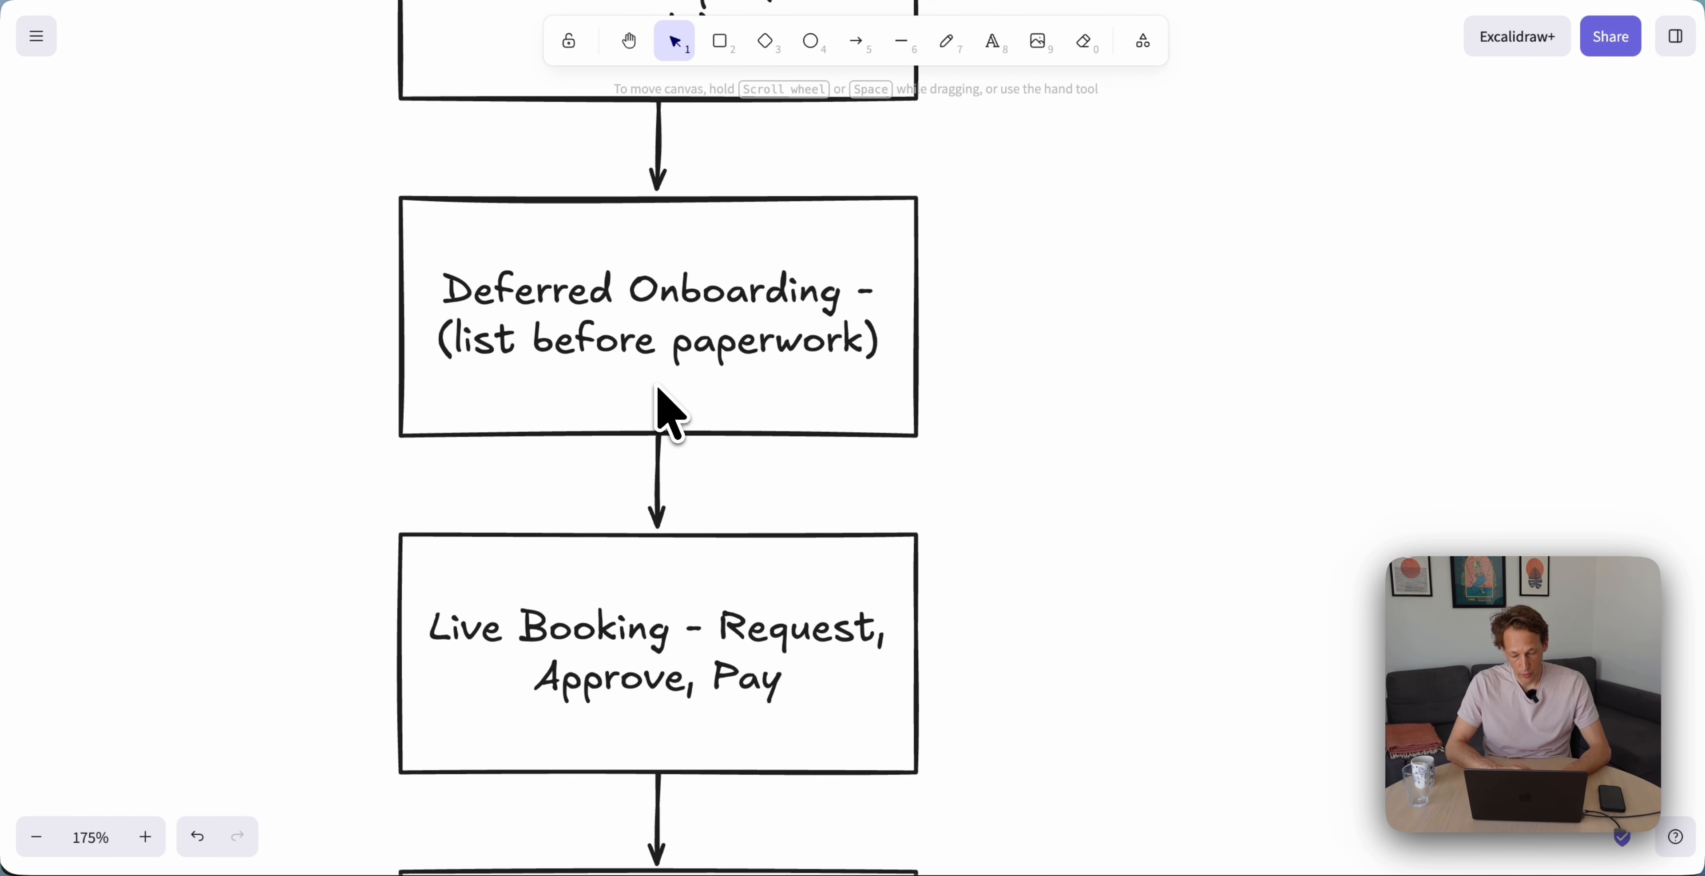
pyautogui.scroll(-4, 657, 386)
pyautogui.hscroll(-2, 657, 385)
pyautogui.scroll(-4, 657, 387)
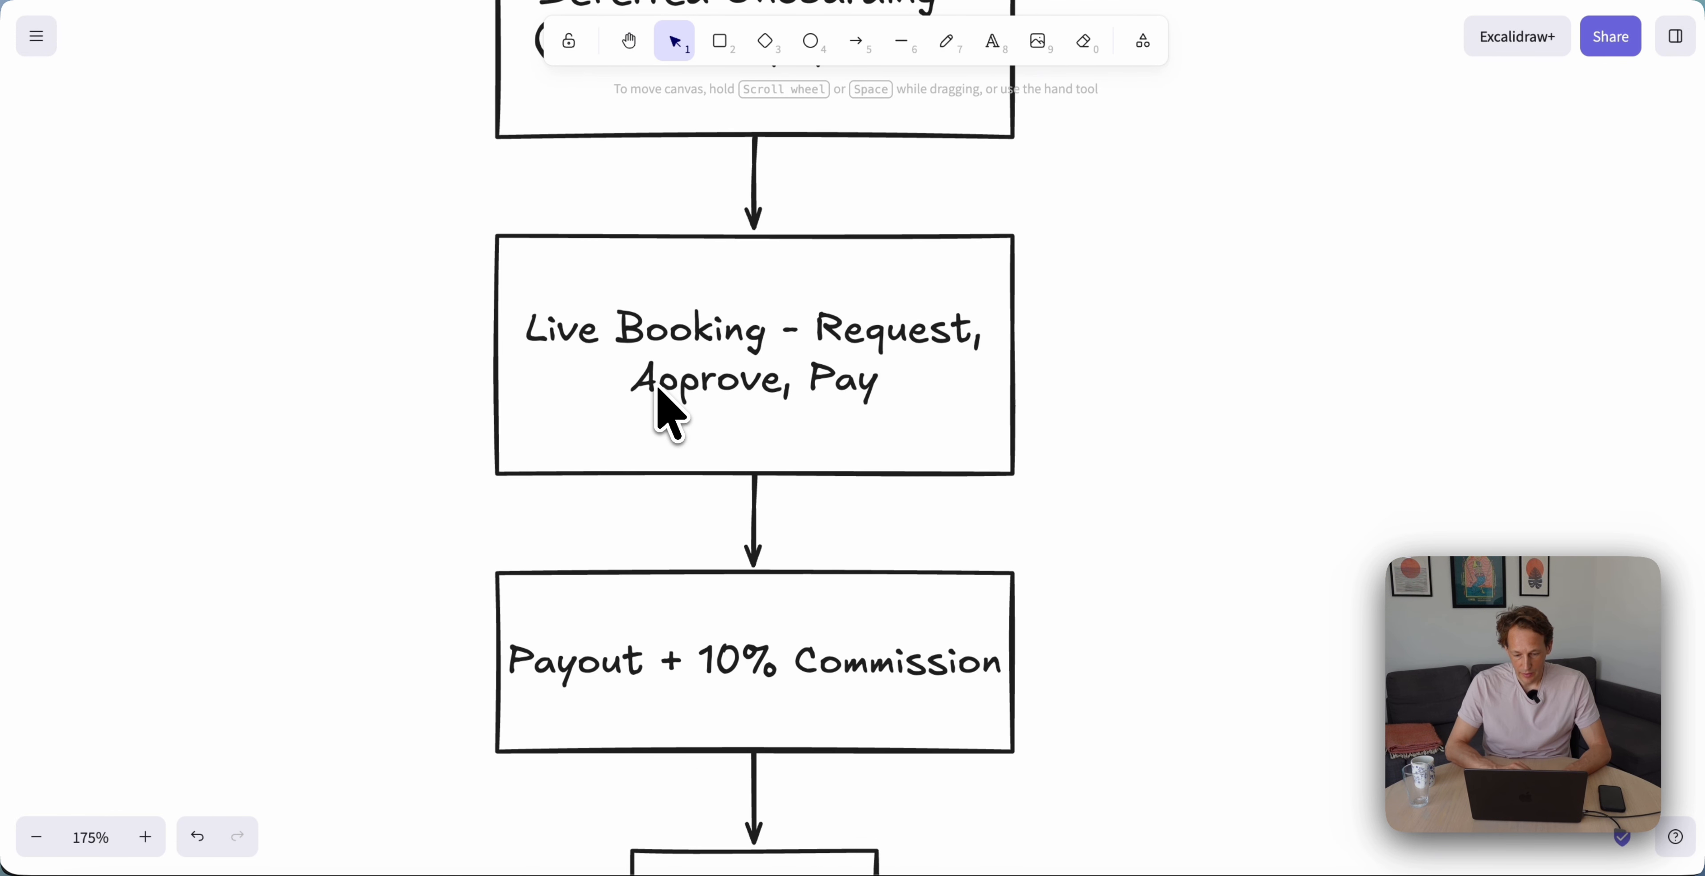
pyautogui.scroll(-7, 659, 395)
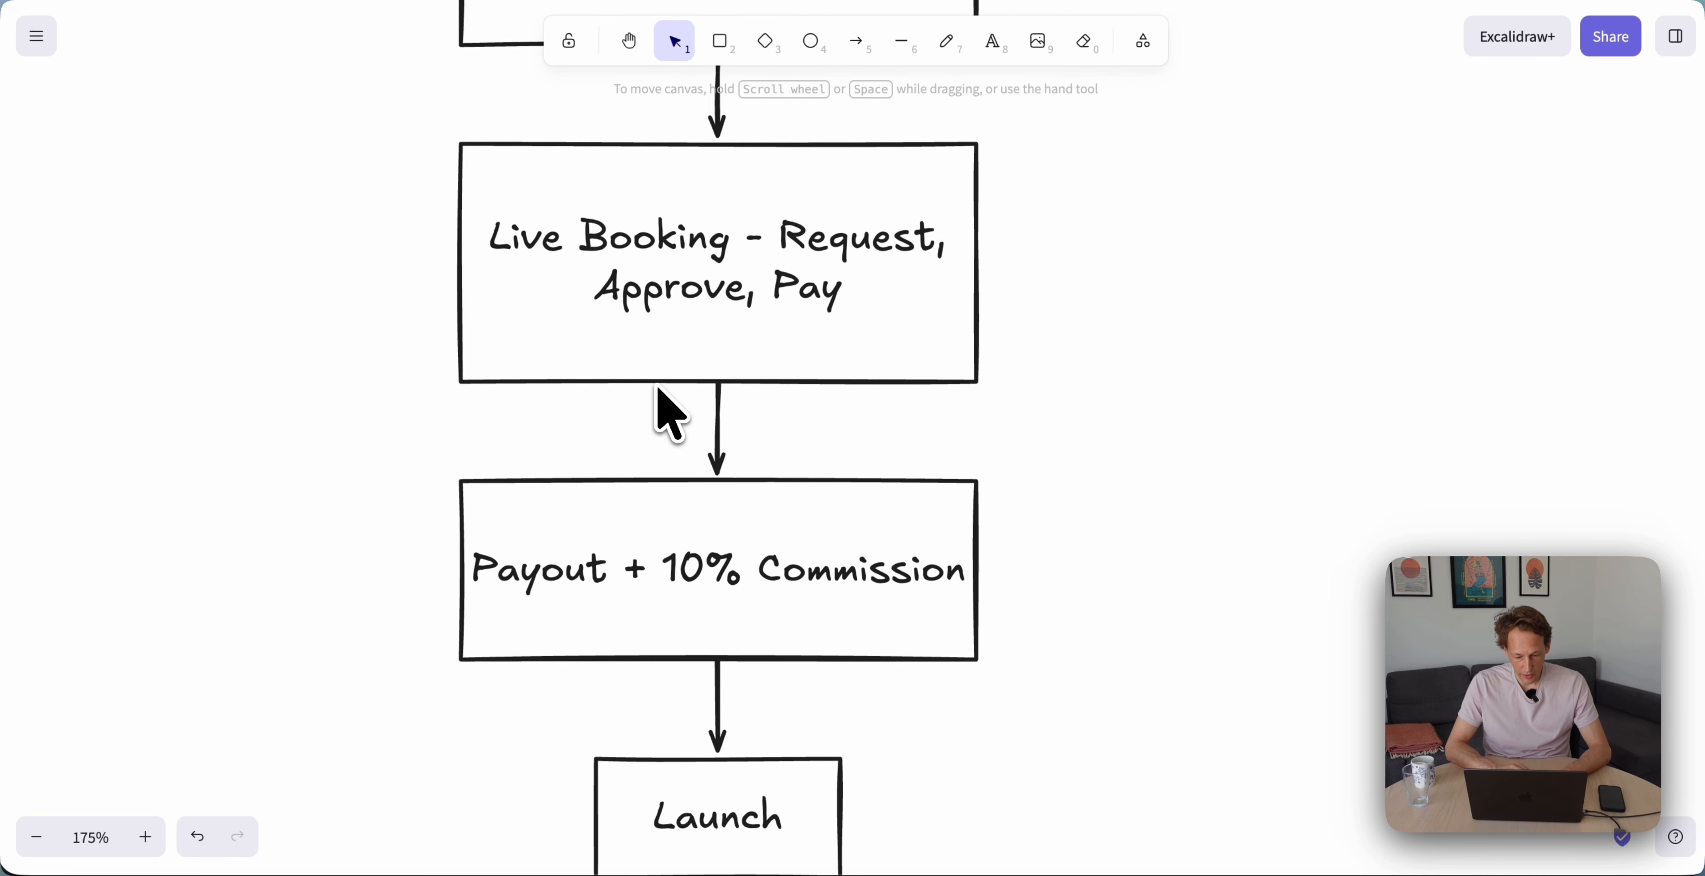
pyautogui.hscroll(-1, 659, 396)
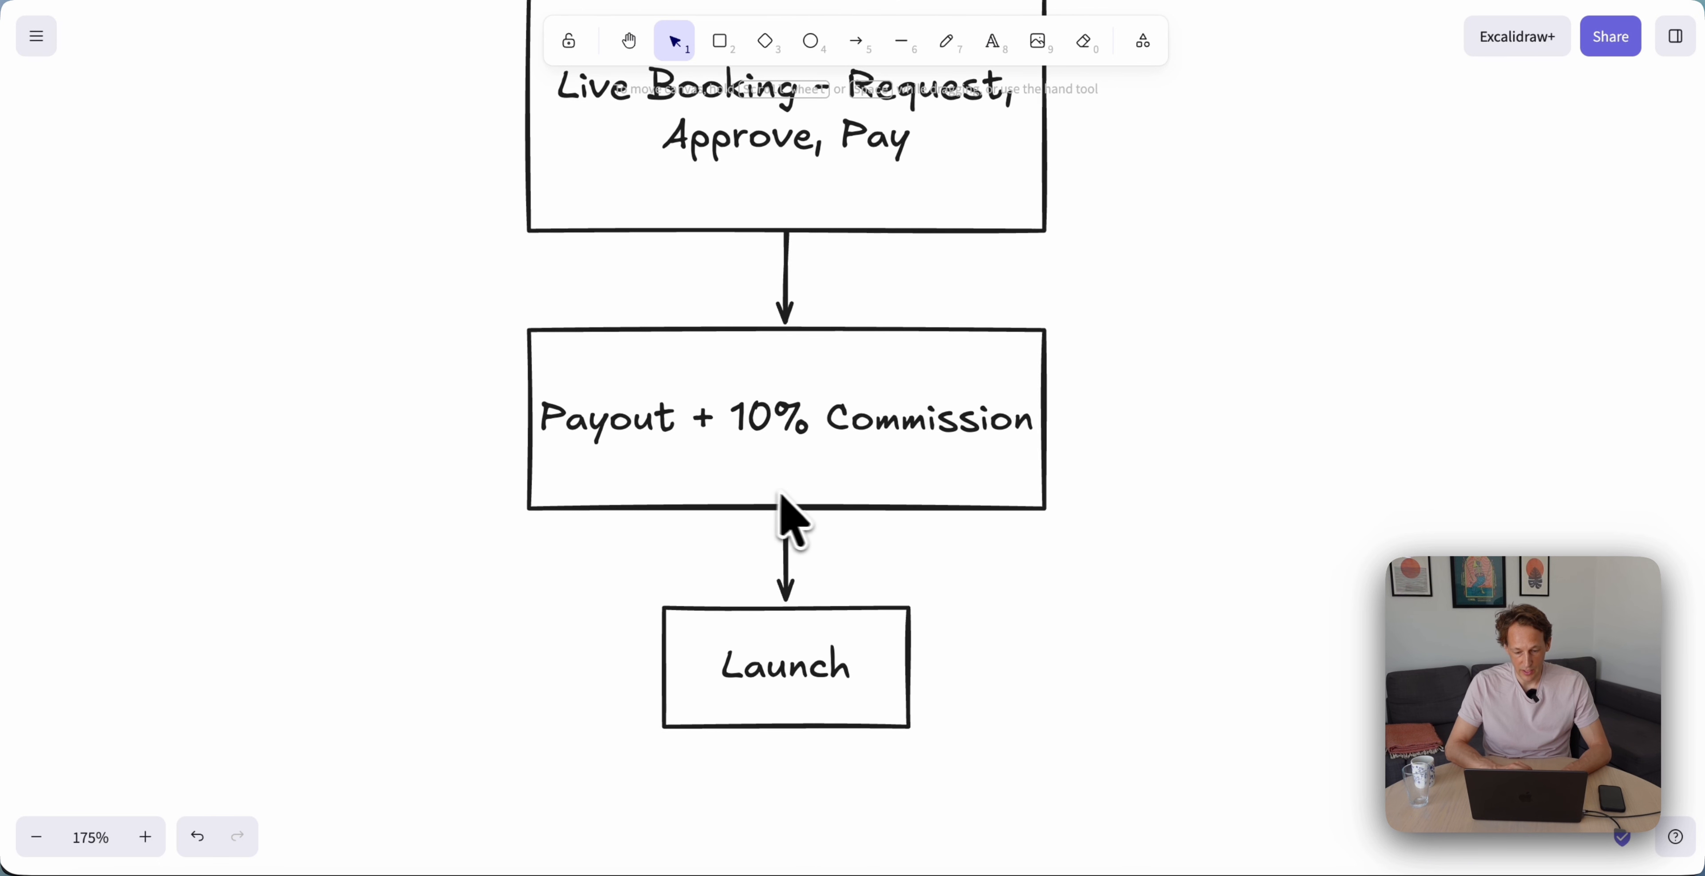
pyautogui.scroll(-1, 787, 497)
pyautogui.hscroll(2, 797, 500)
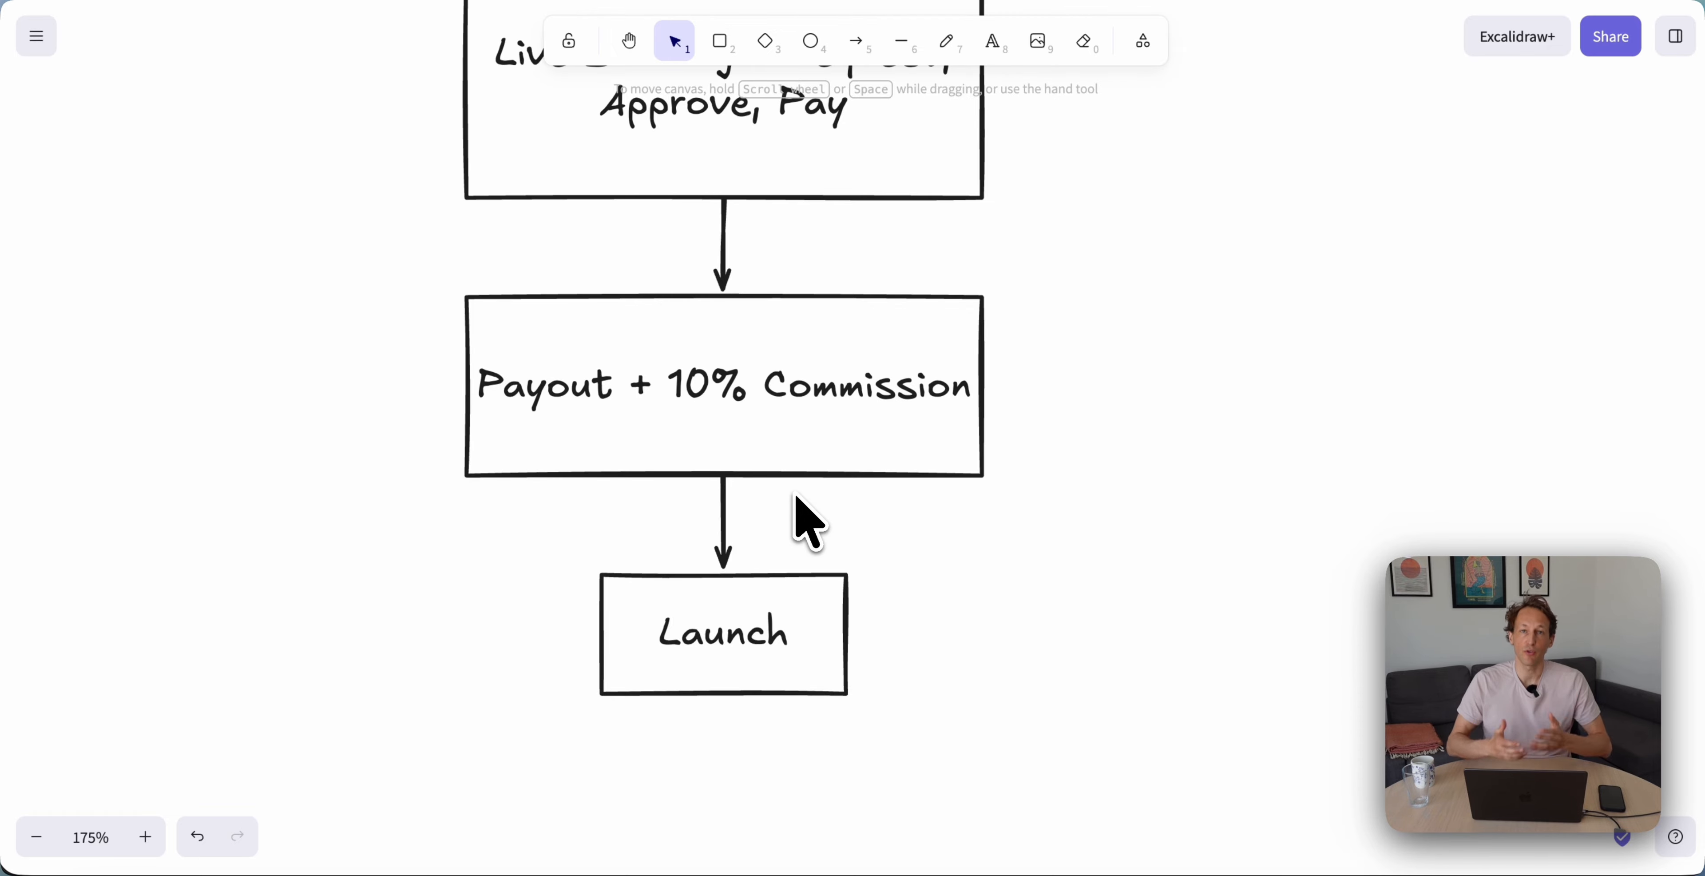
pyautogui.scroll(15, 798, 517)
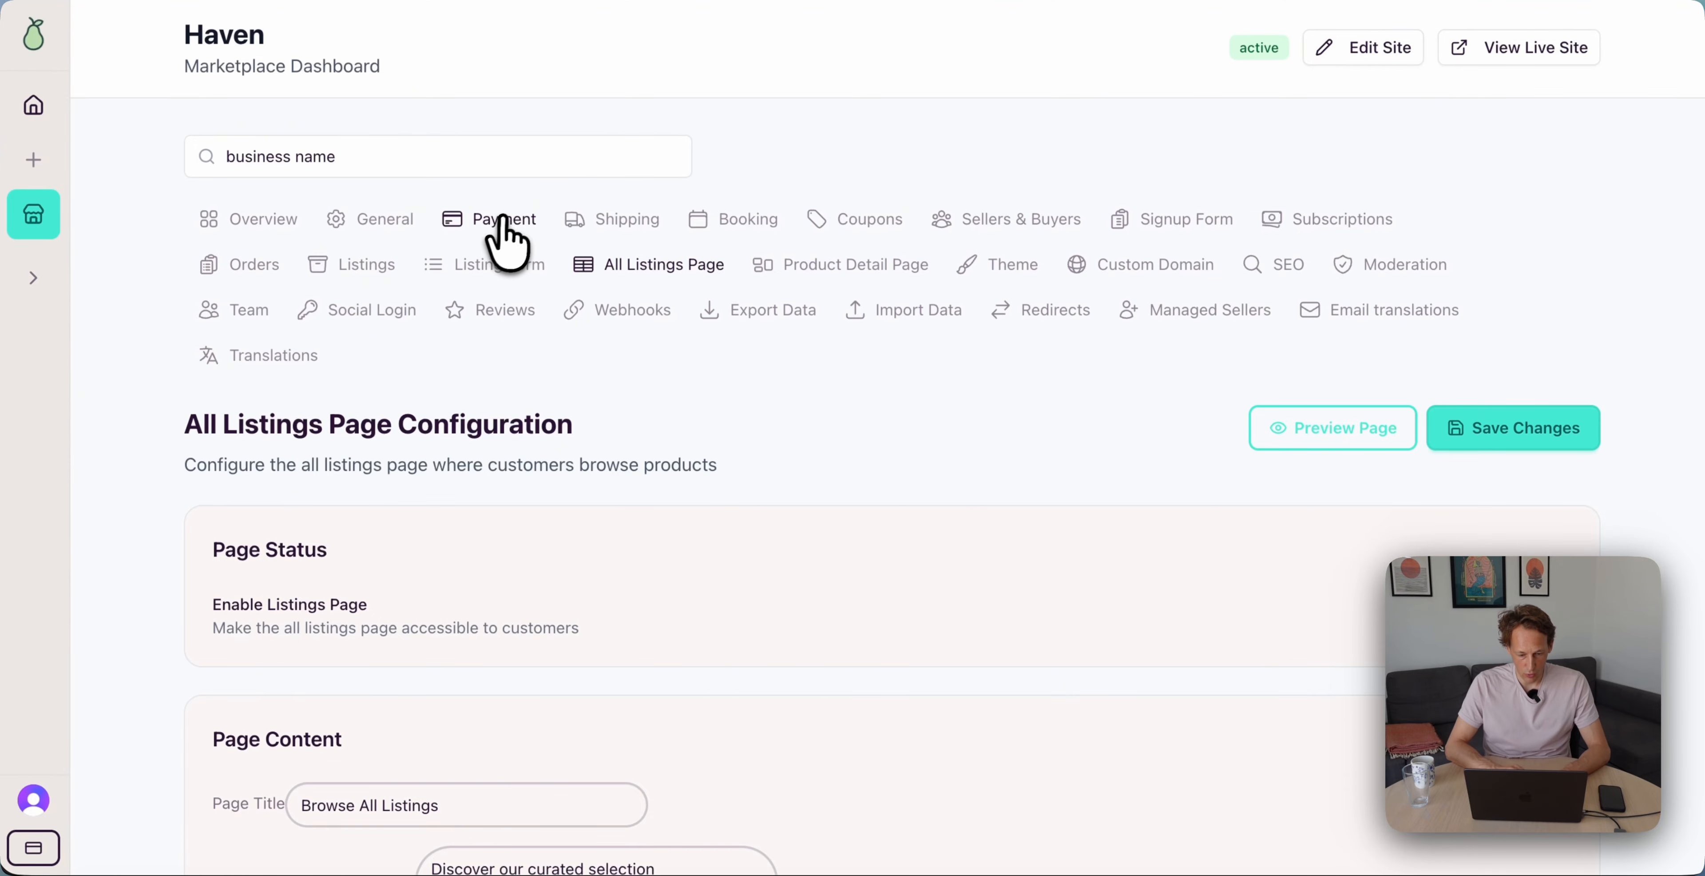
pyautogui.click(504, 220)
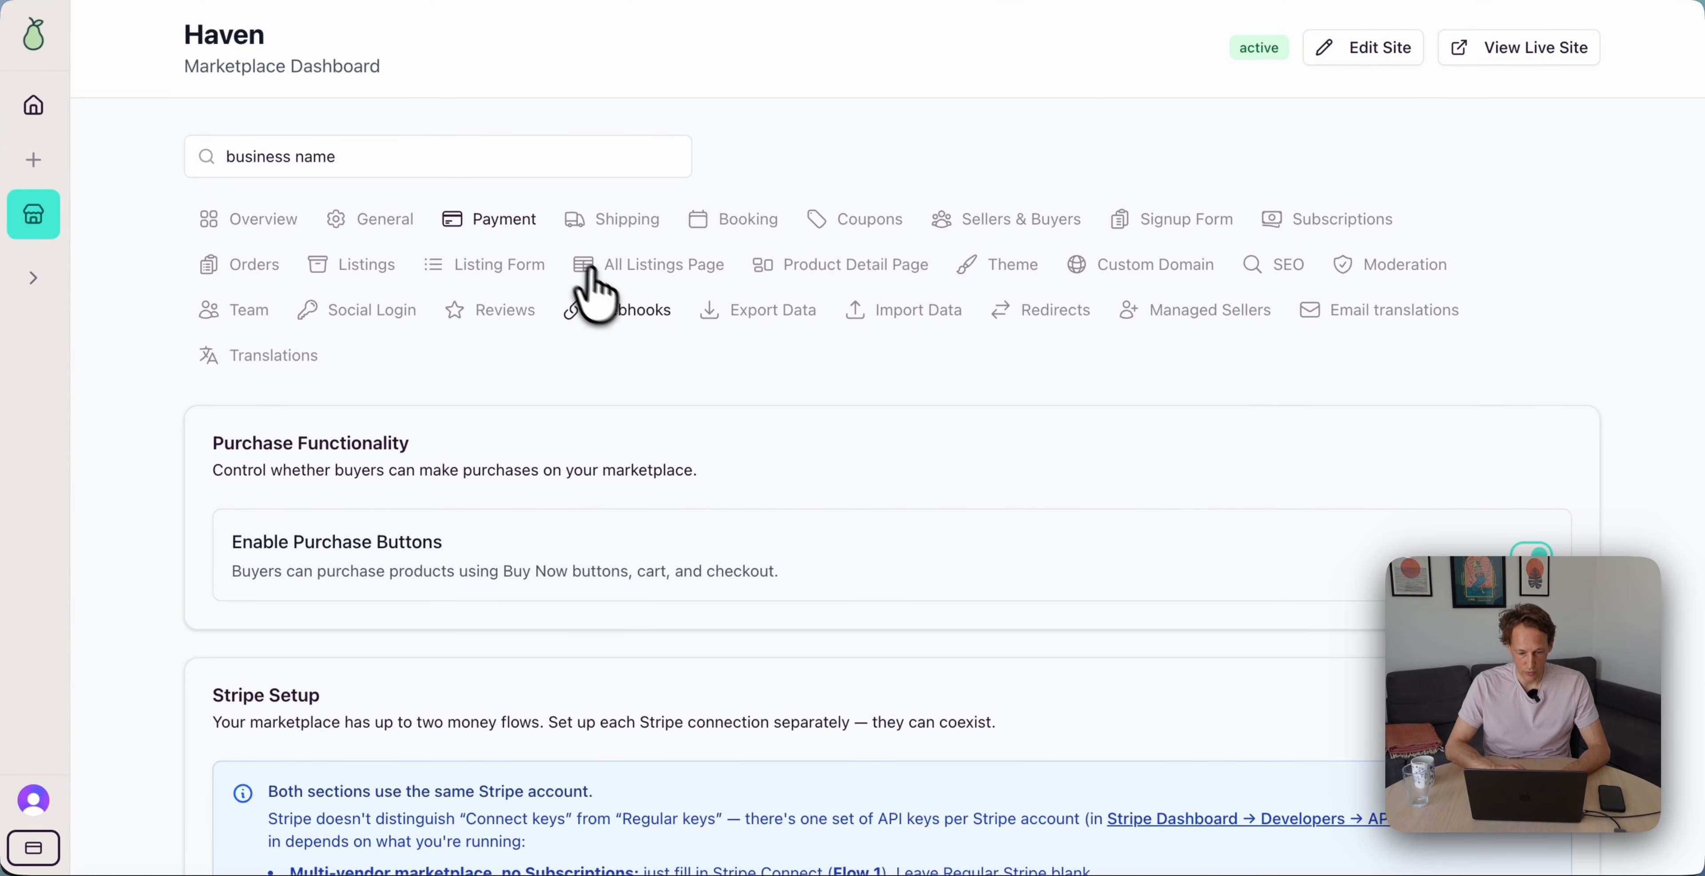
# Expand Flow 1 Stripe Connect to its empty Stripe API Keys, then bring up the Stripe sandbox
pyautogui.scroll(-5, 559, 457)
pyautogui.scroll(-5, 561, 464)
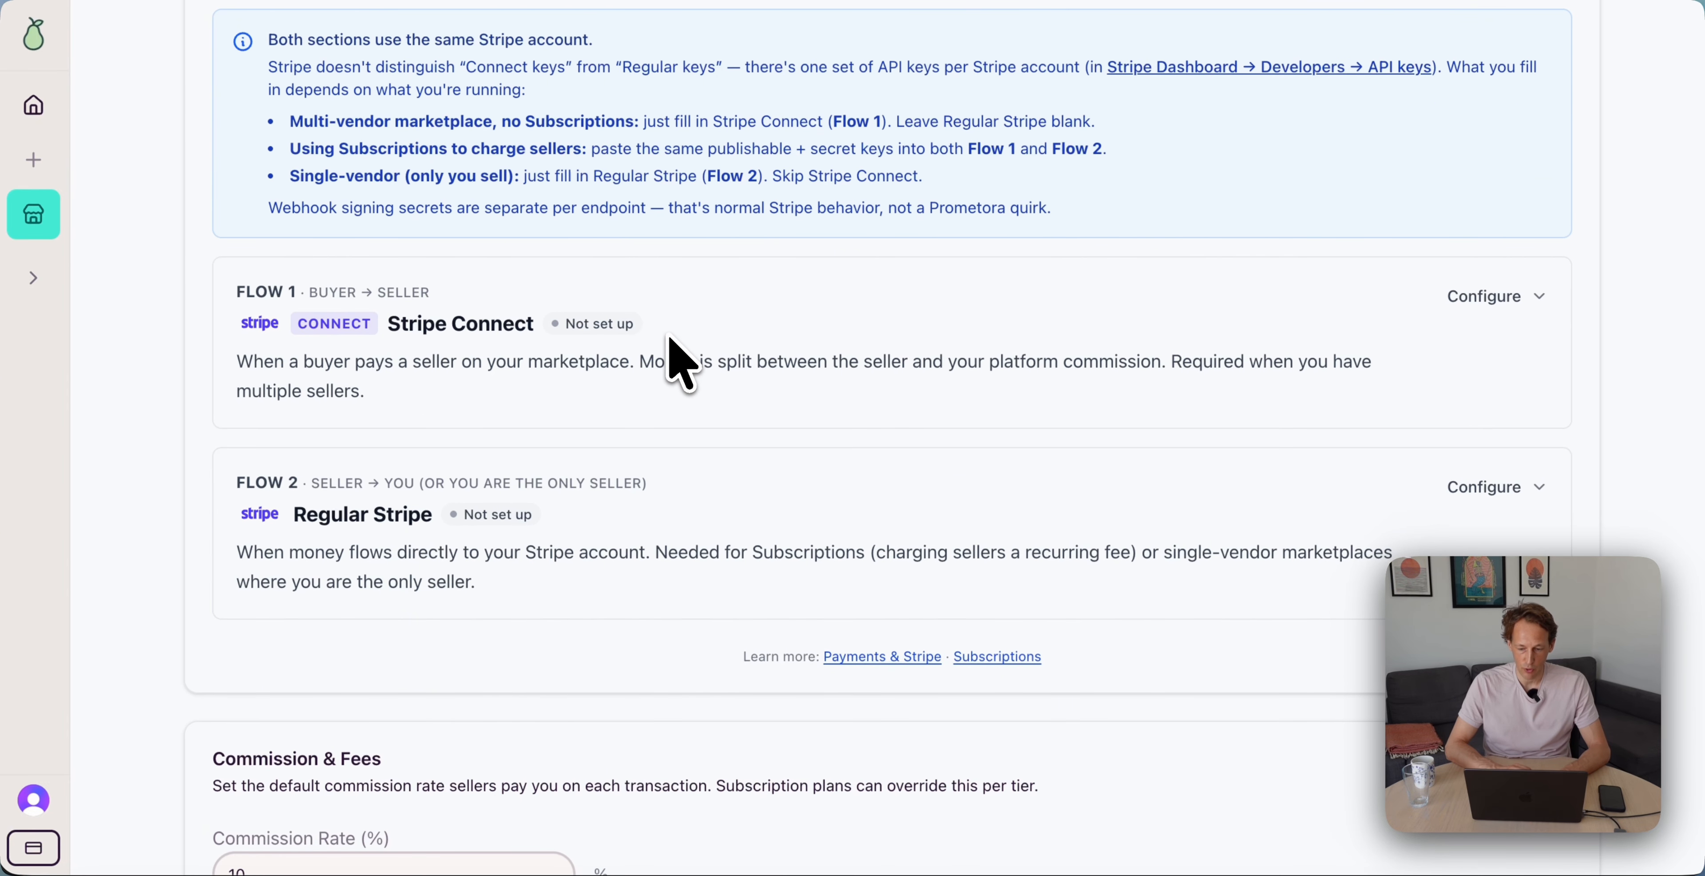
pyautogui.click(670, 339)
pyautogui.scroll(-8, 670, 340)
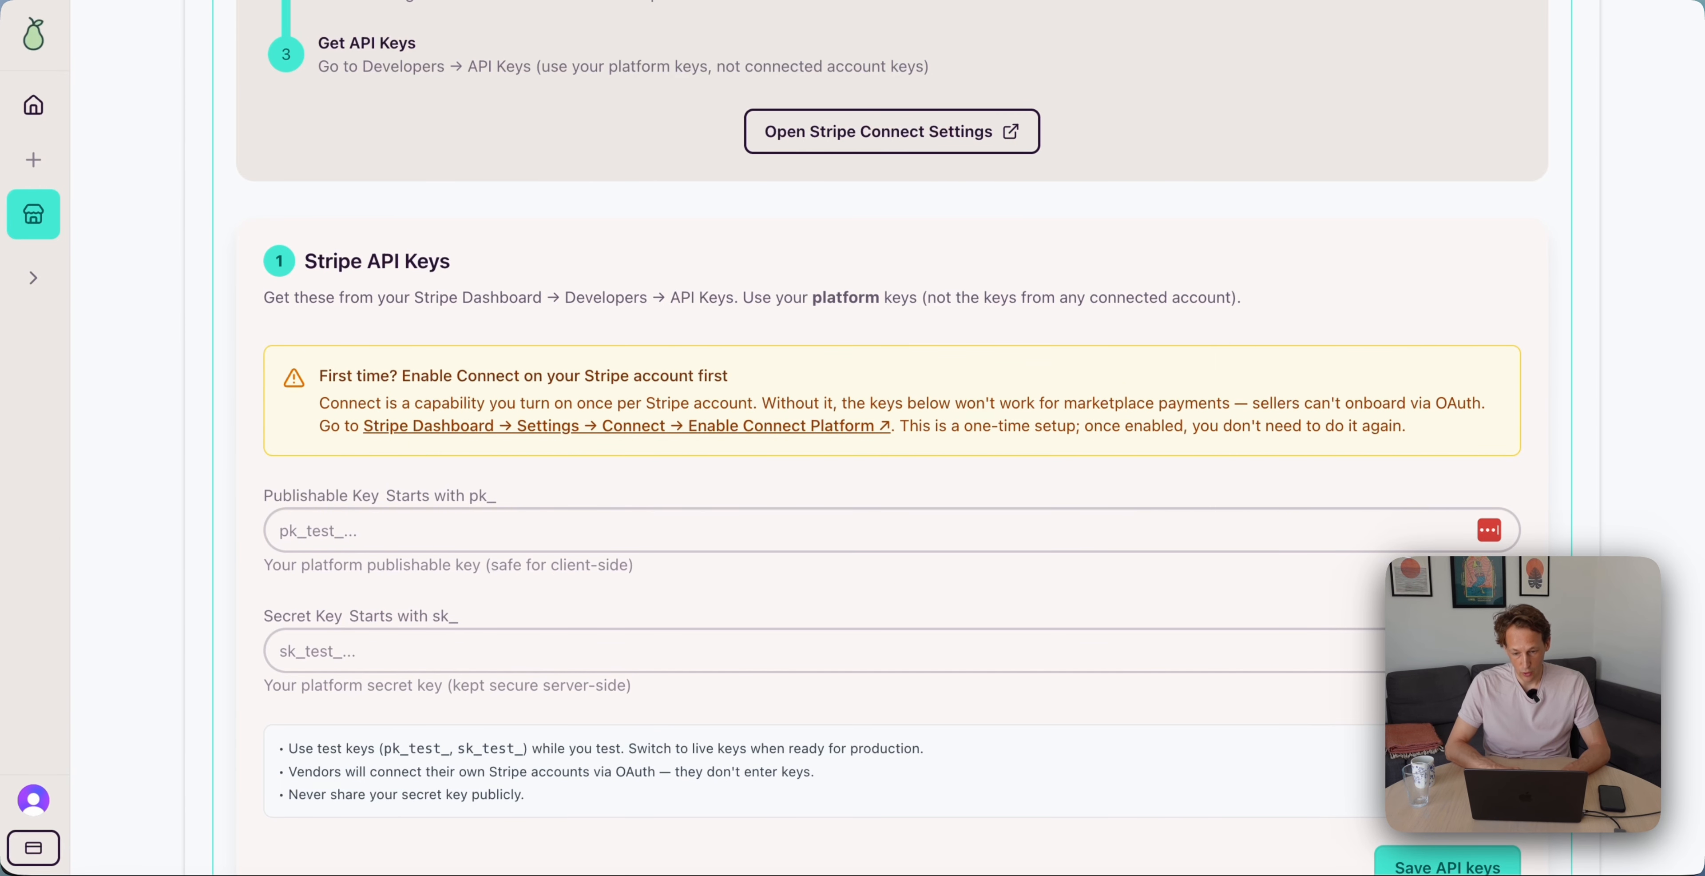
pyautogui.click(1042, 2)
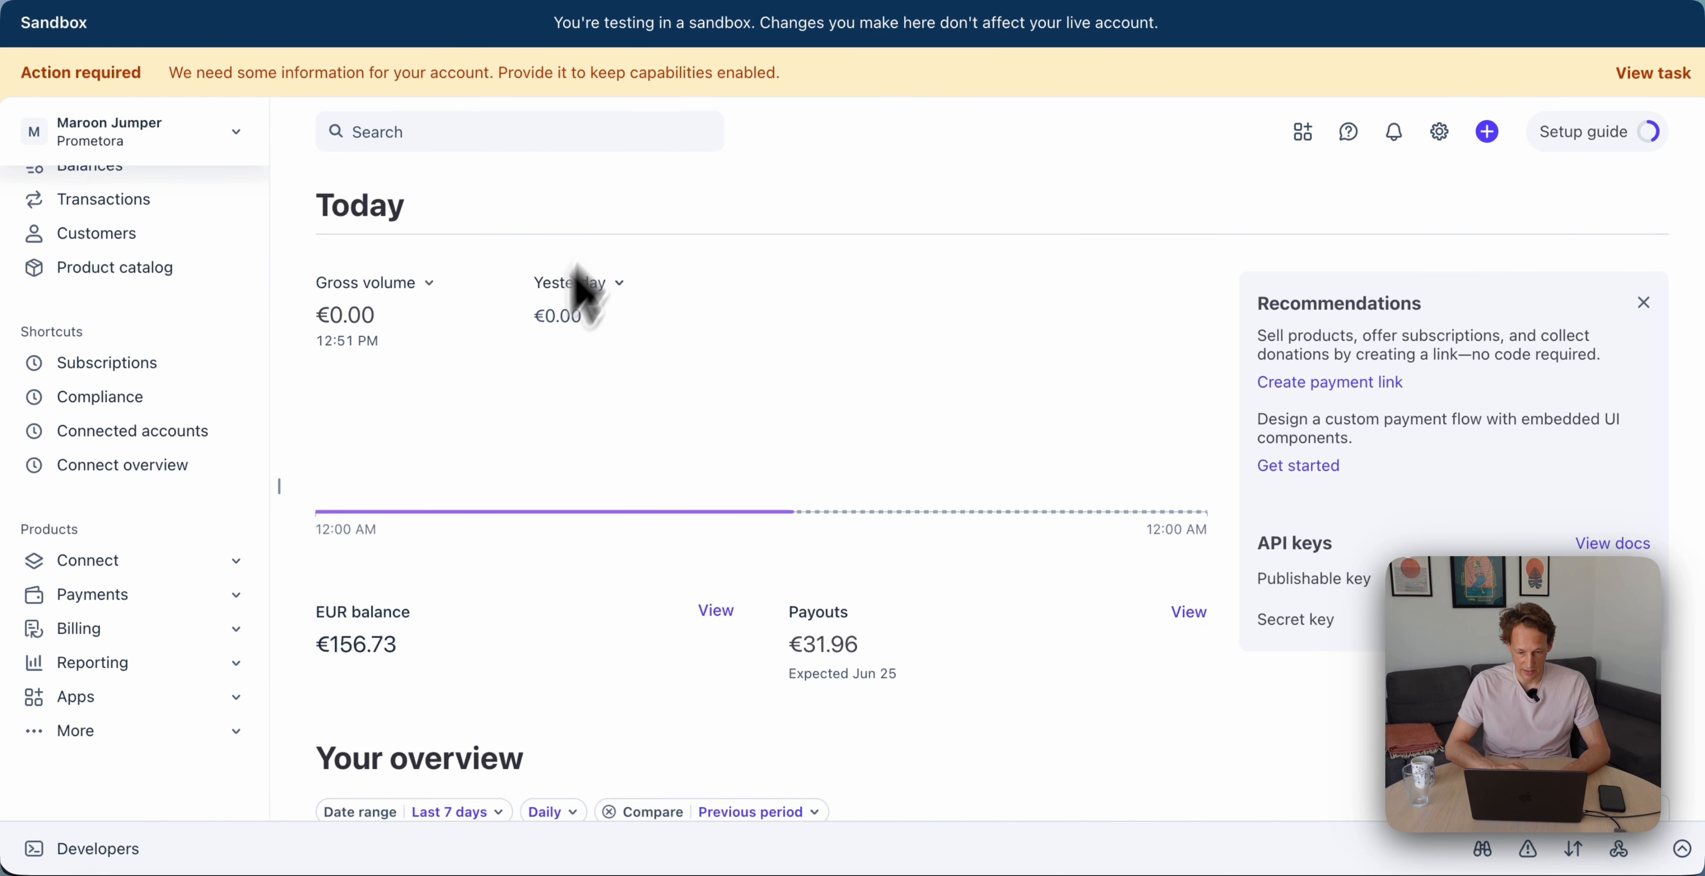
# Copy the publishable test key from the Stripe Developers Workbench overview
pyautogui.click(126, 847)
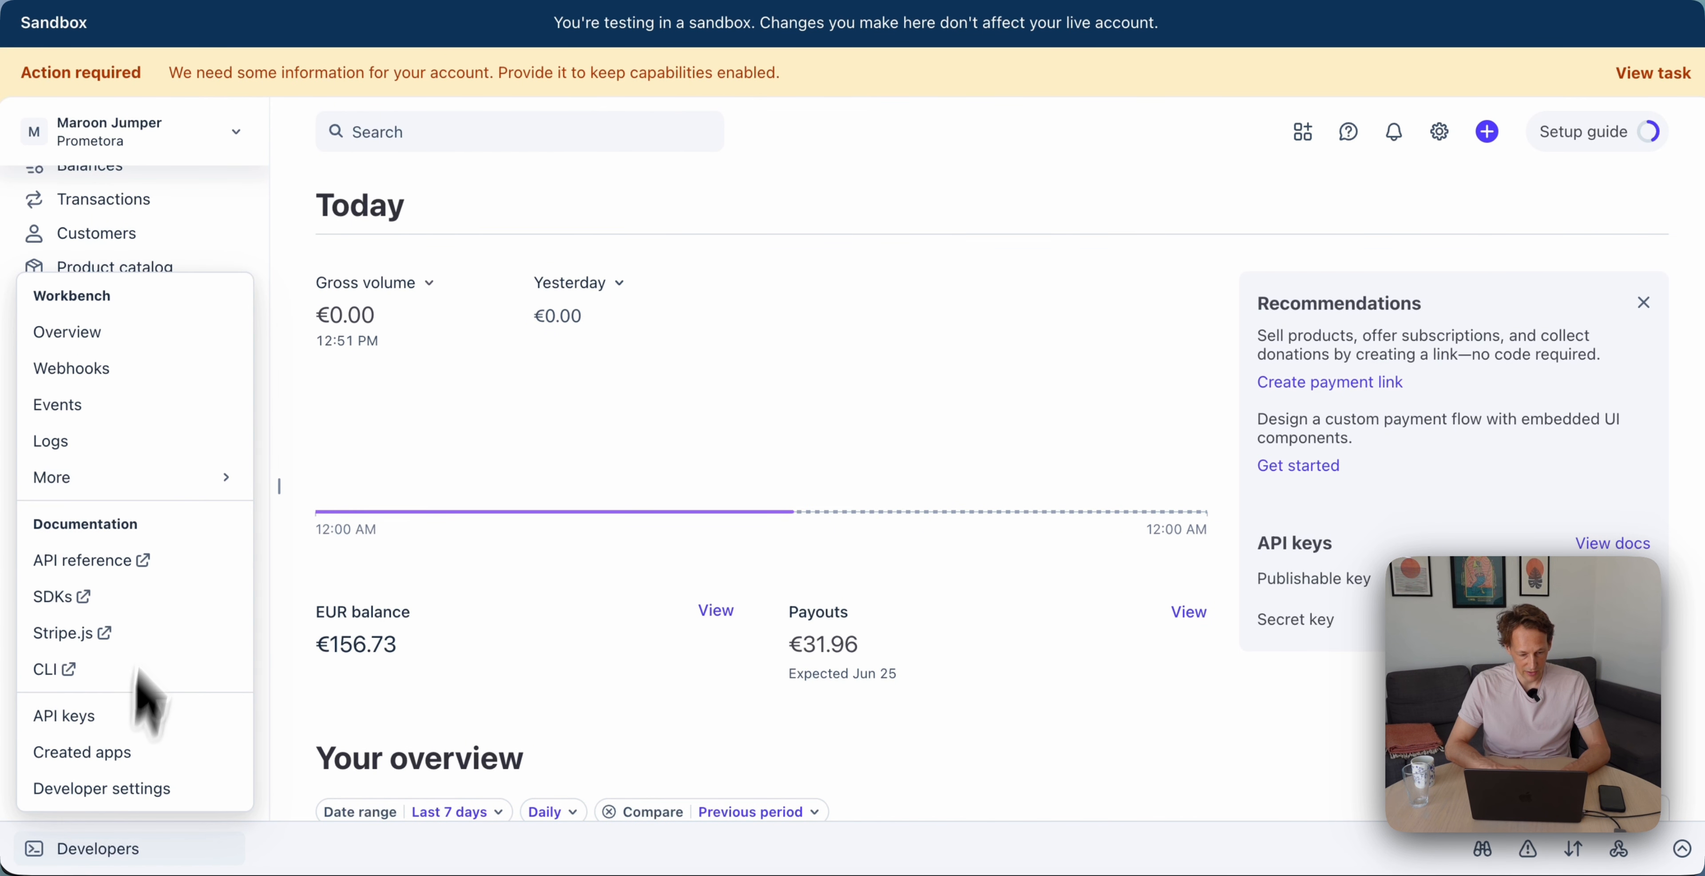
pyautogui.click(109, 334)
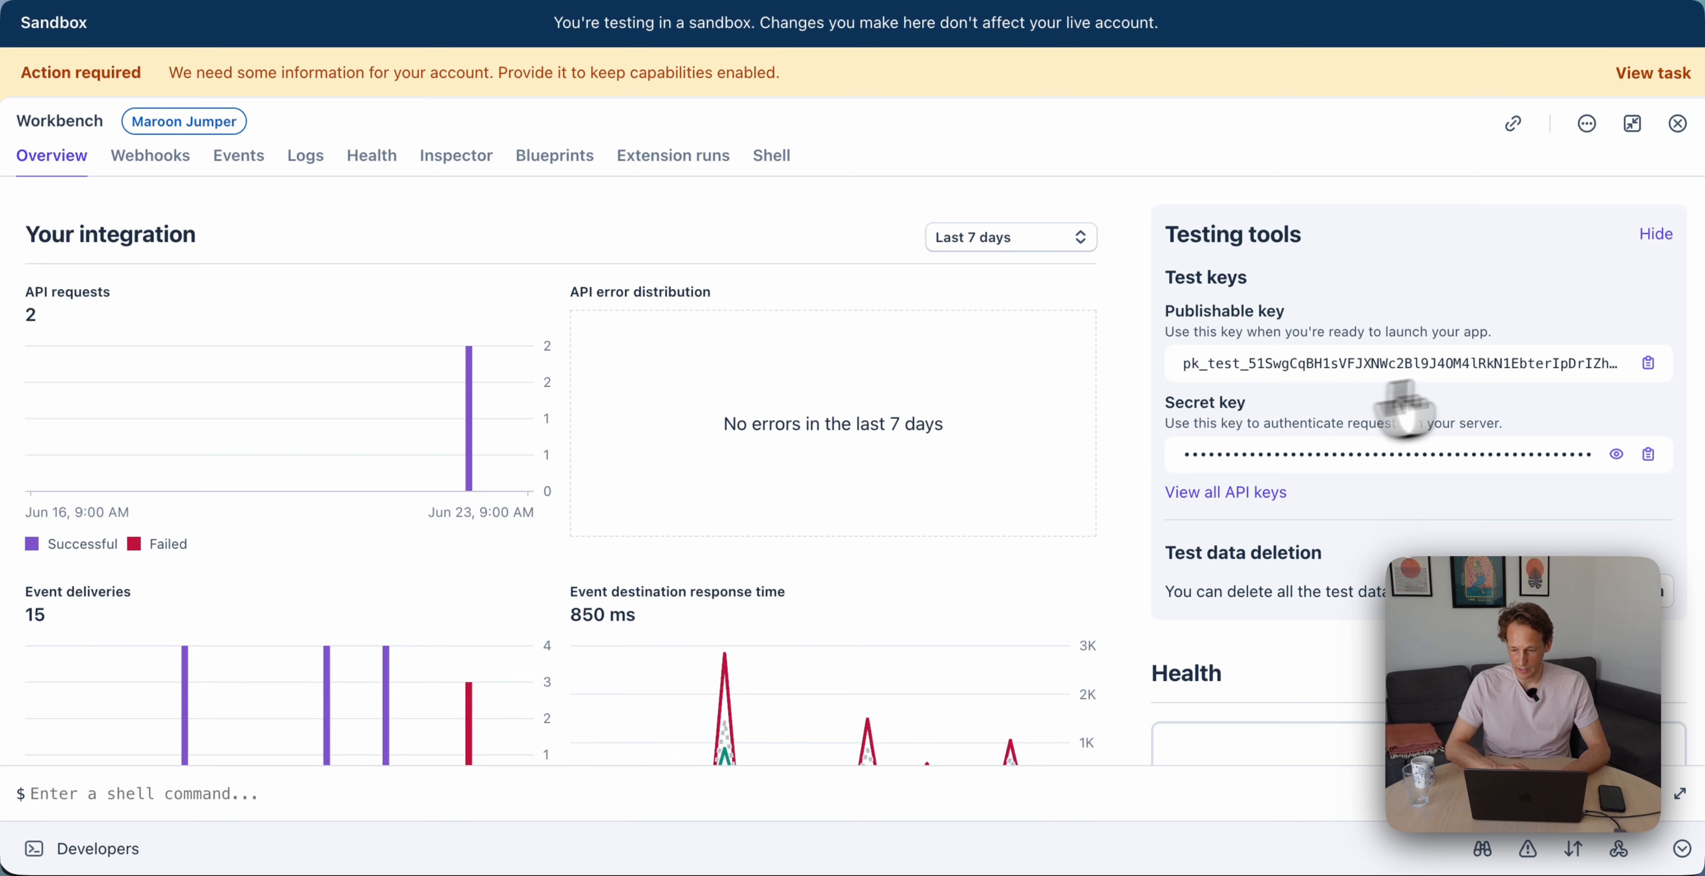
pyautogui.click(1645, 368)
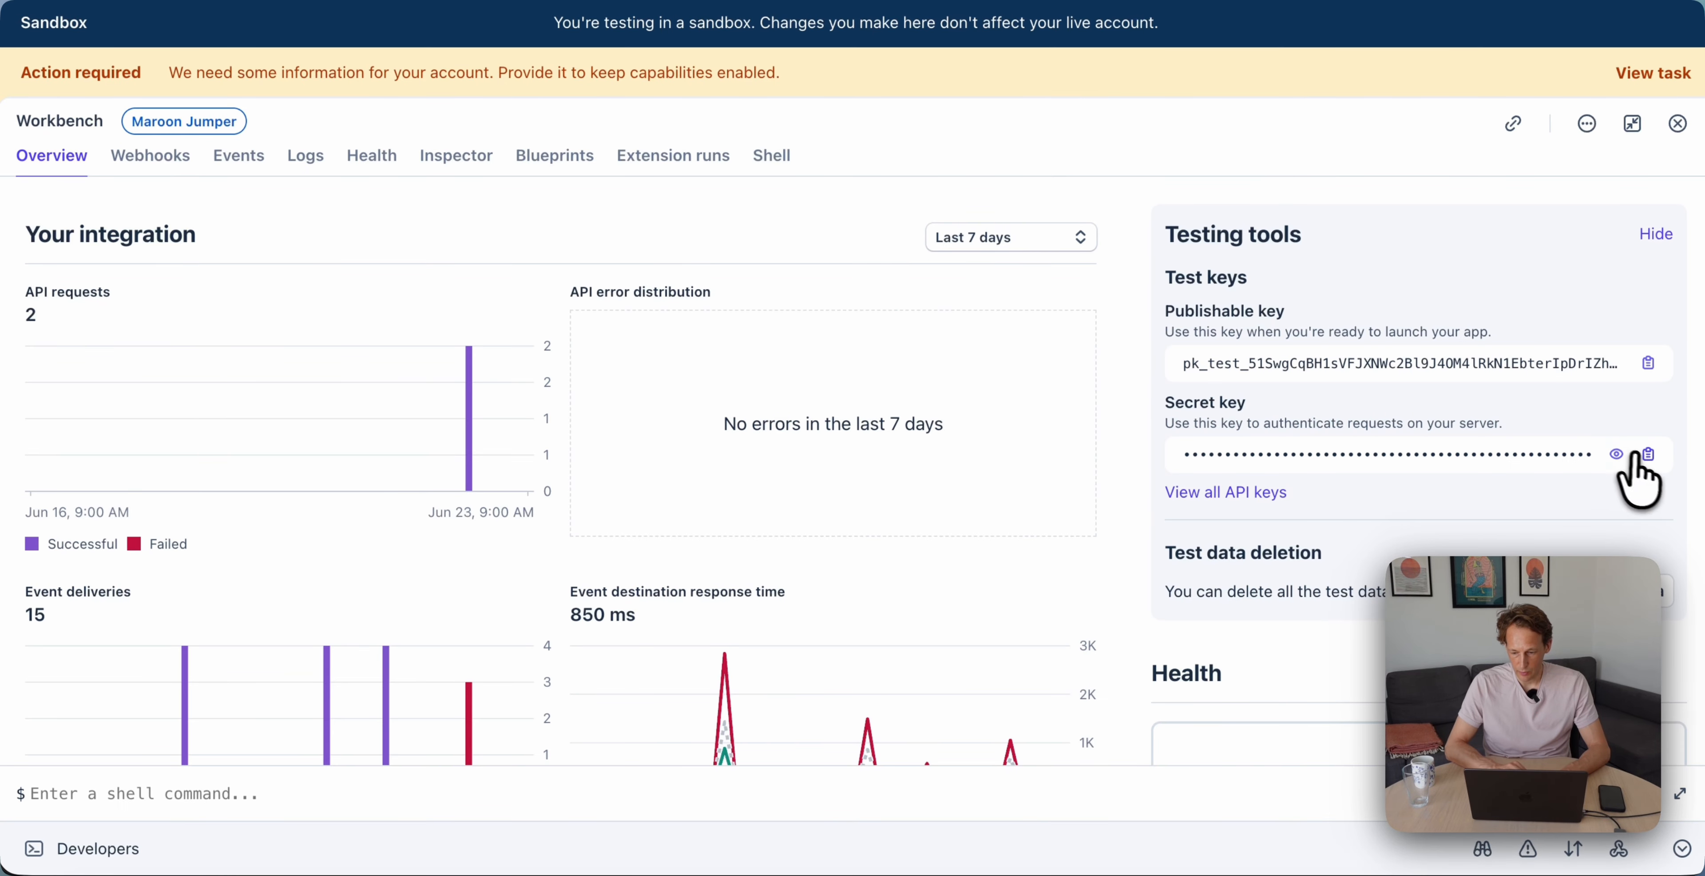
# Paste the Stripe test secret key and save the API keys so Flow 1 shows Test mode
pyautogui.click(1647, 456)
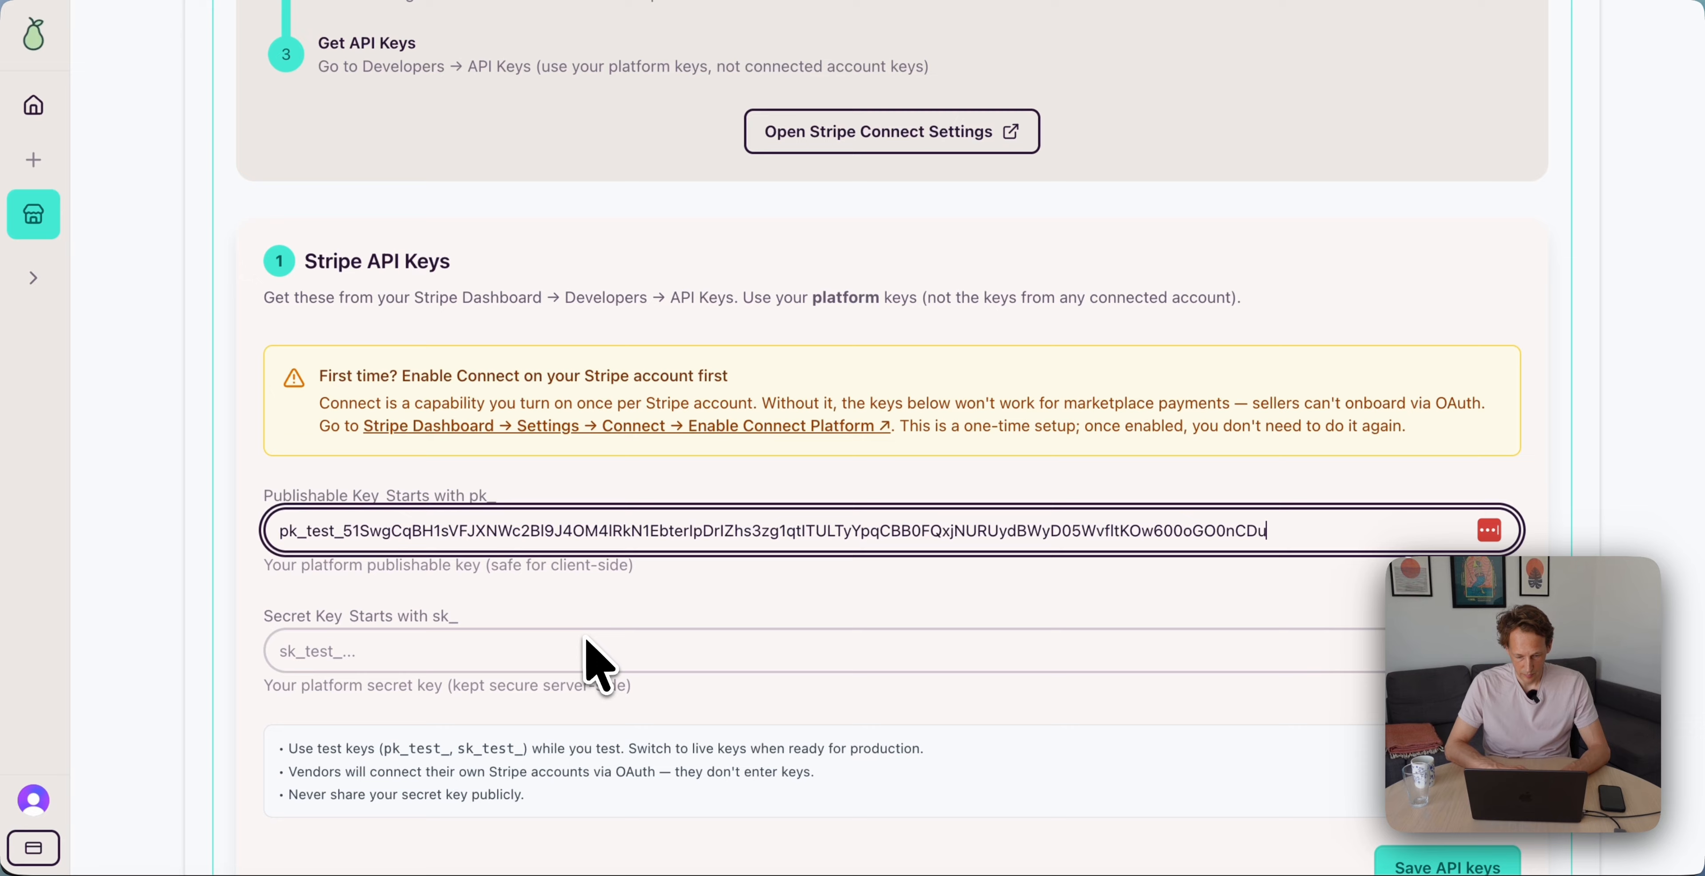
pyautogui.click(587, 639)
pyautogui.press('super+v')
pyautogui.scroll(-5, 590, 655)
pyautogui.scroll(4, 590, 655)
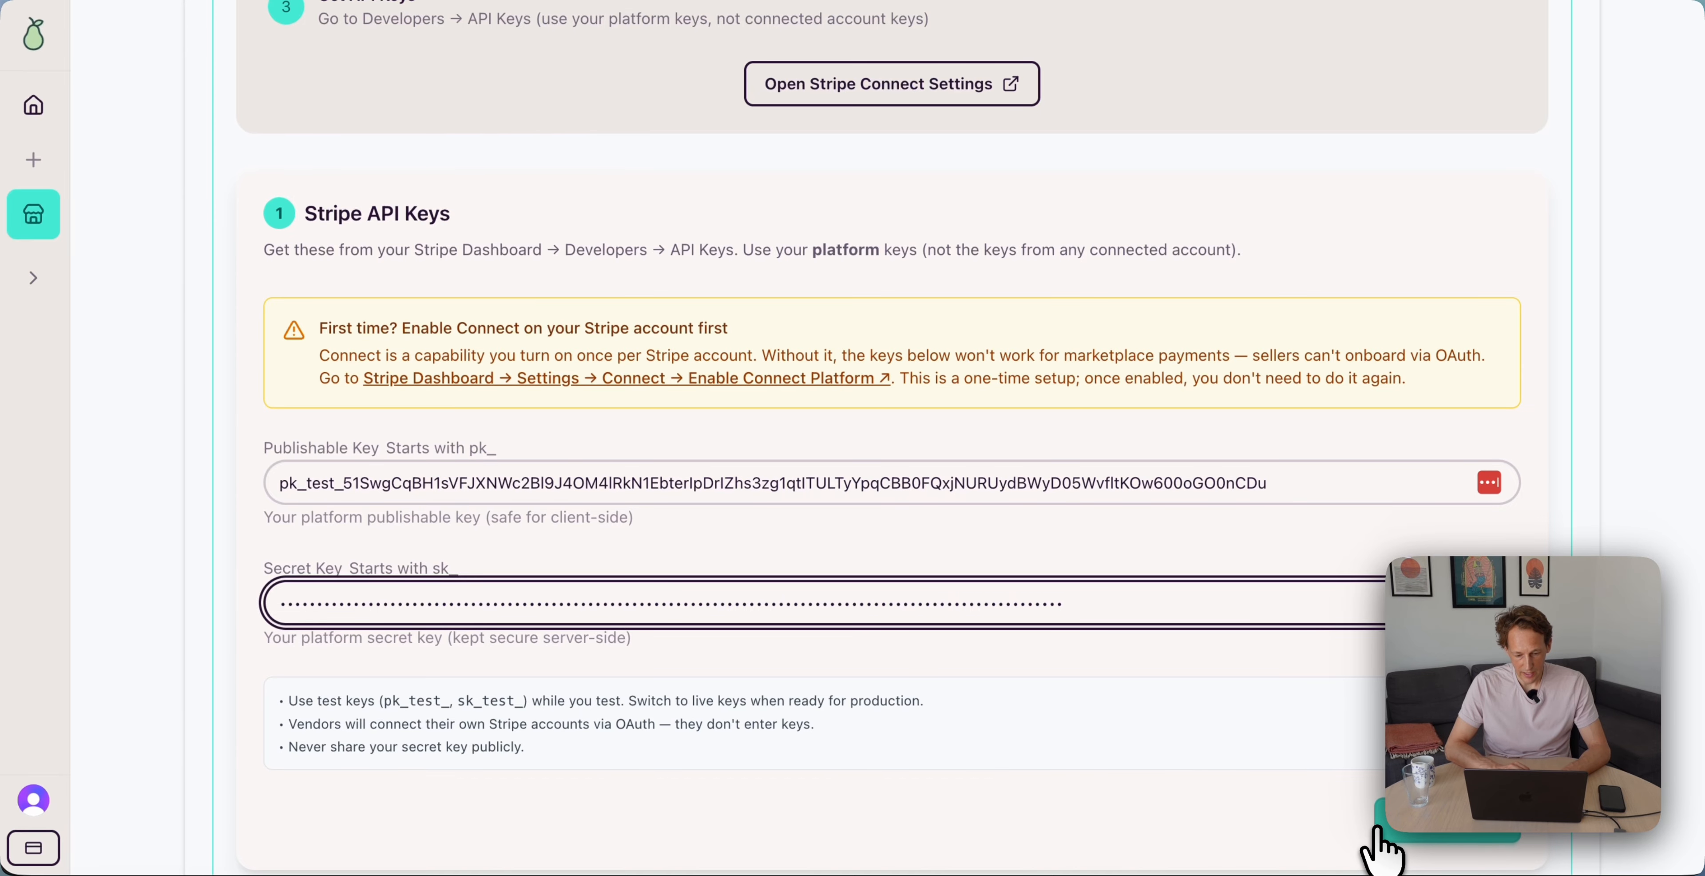
pyautogui.click(1381, 850)
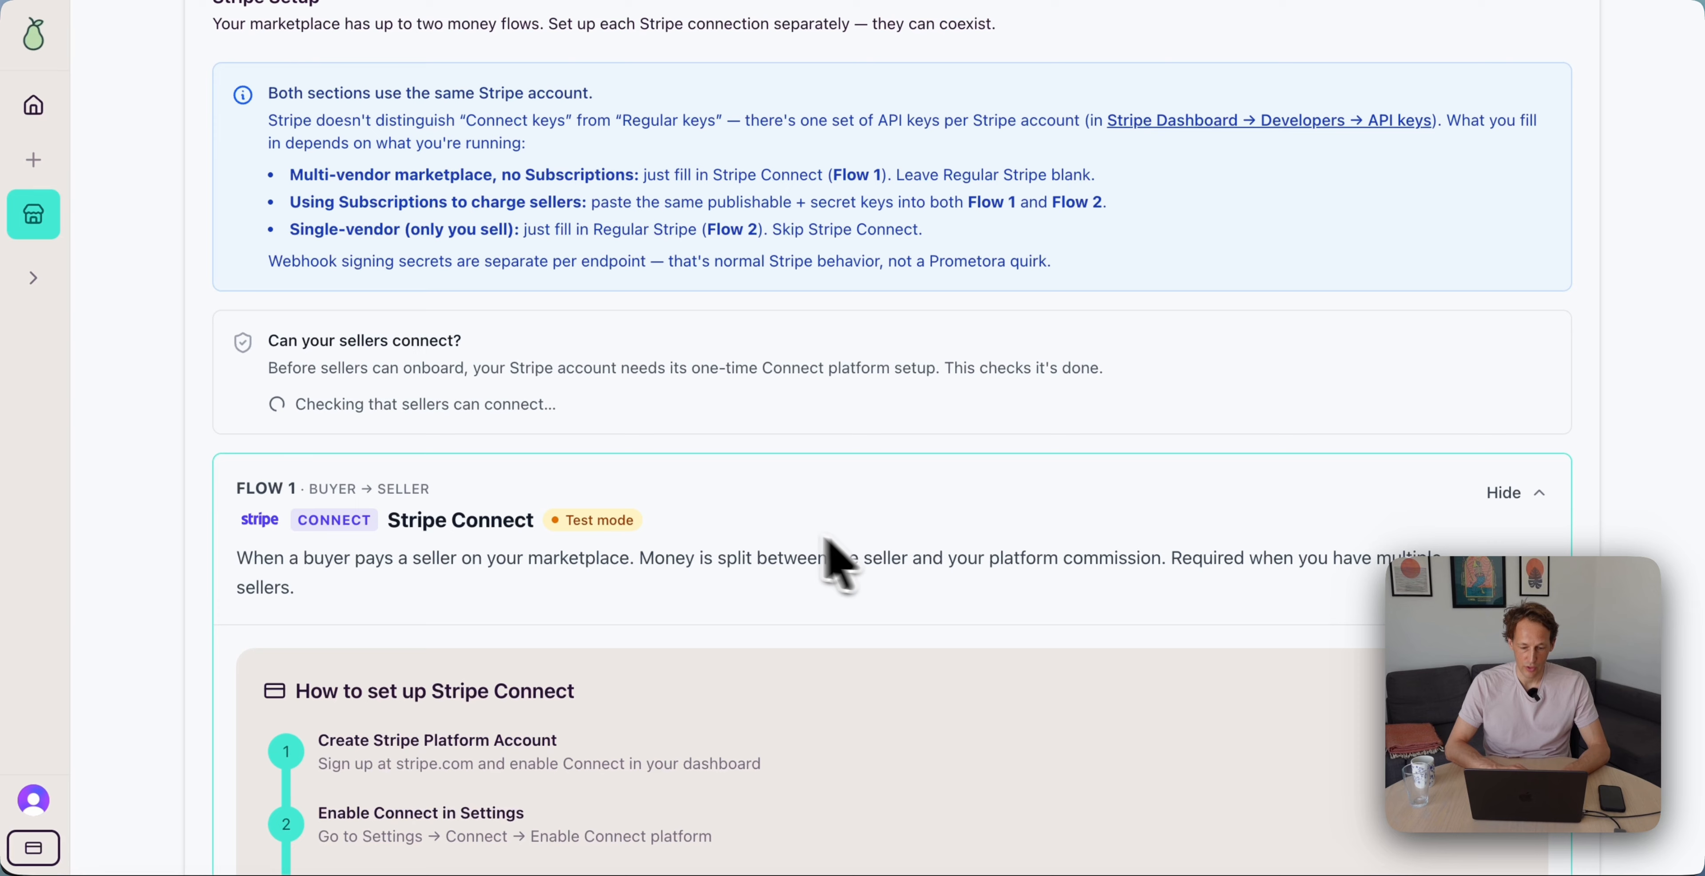
# Save the commission rate at 15%, then set it back to 10% and save again
pyautogui.scroll(-10, 666, 465)
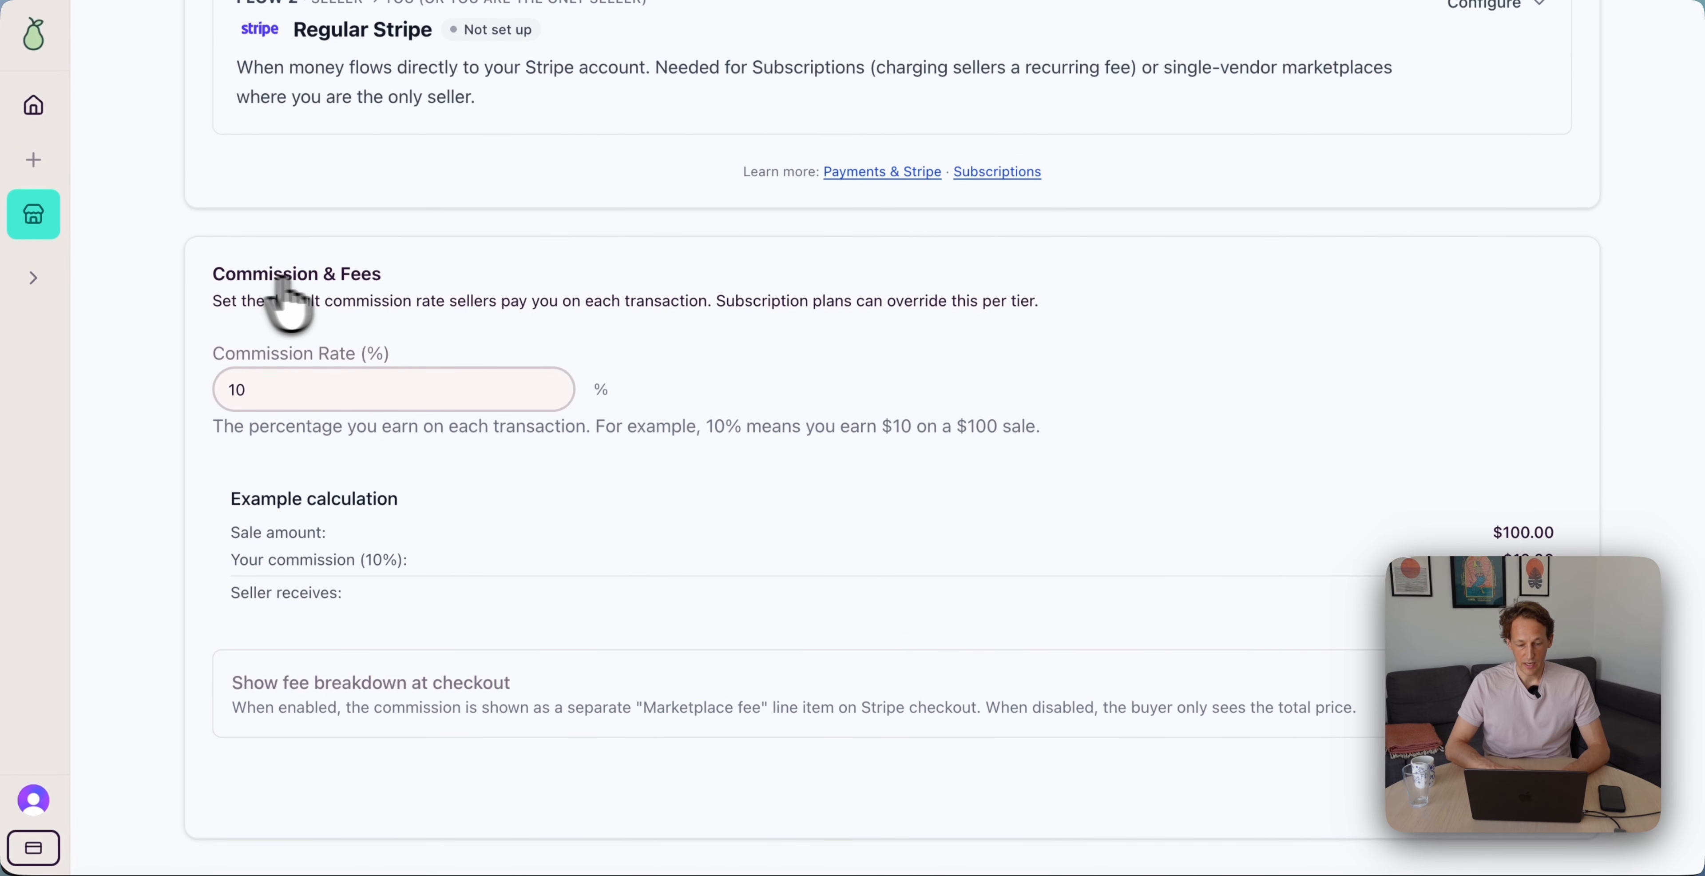
pyautogui.click(321, 396)
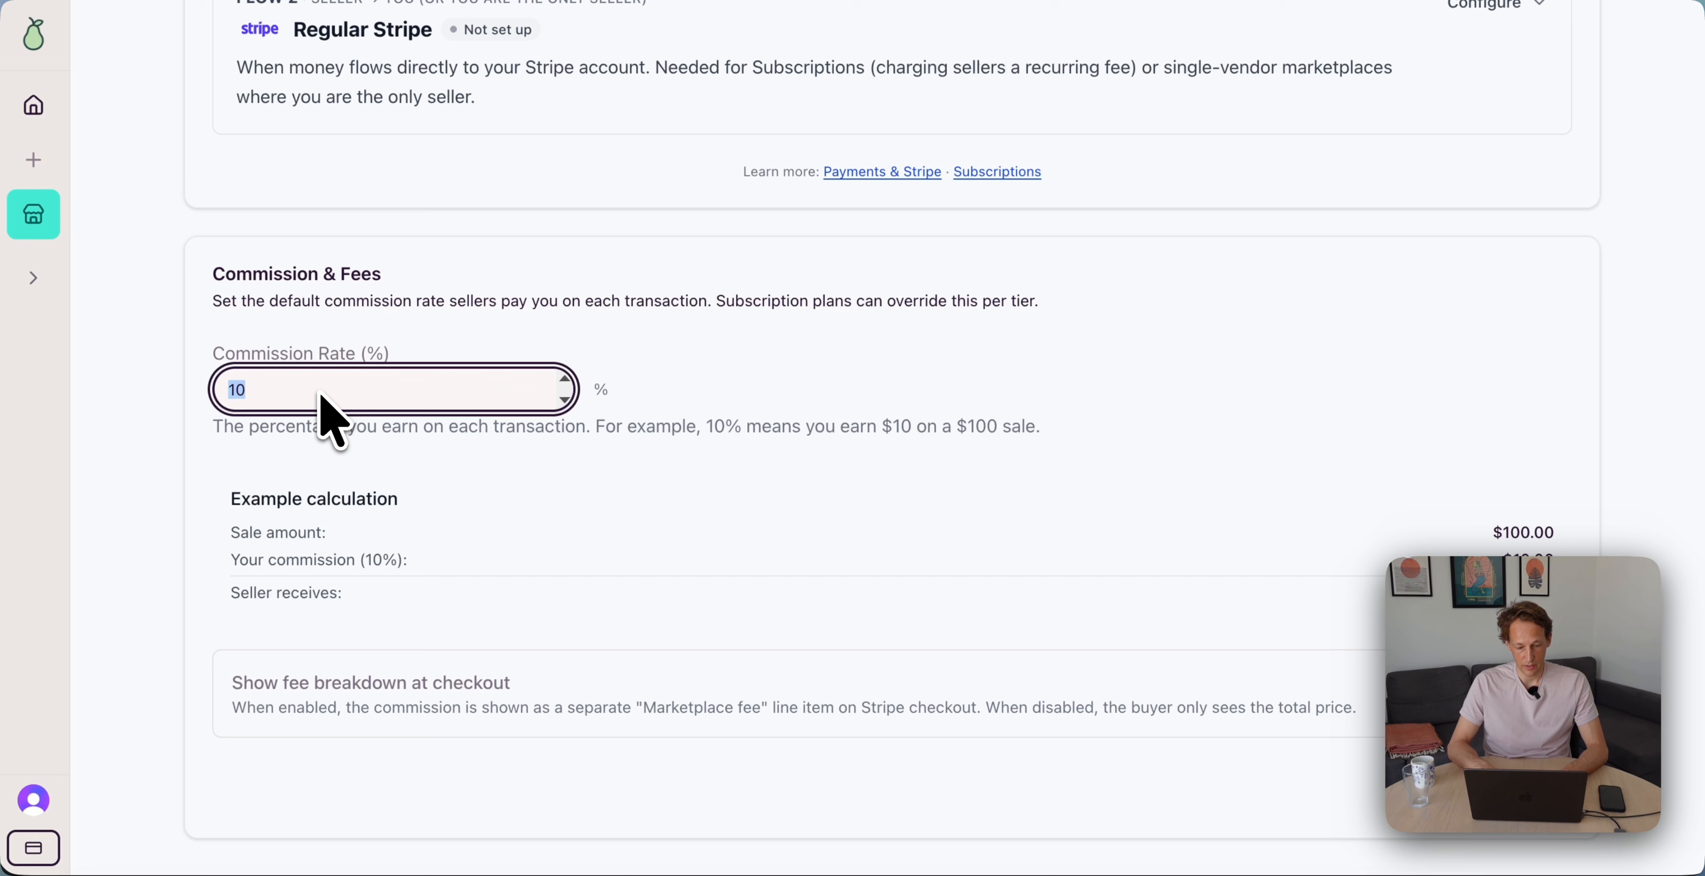
pyautogui.click(1401, 788)
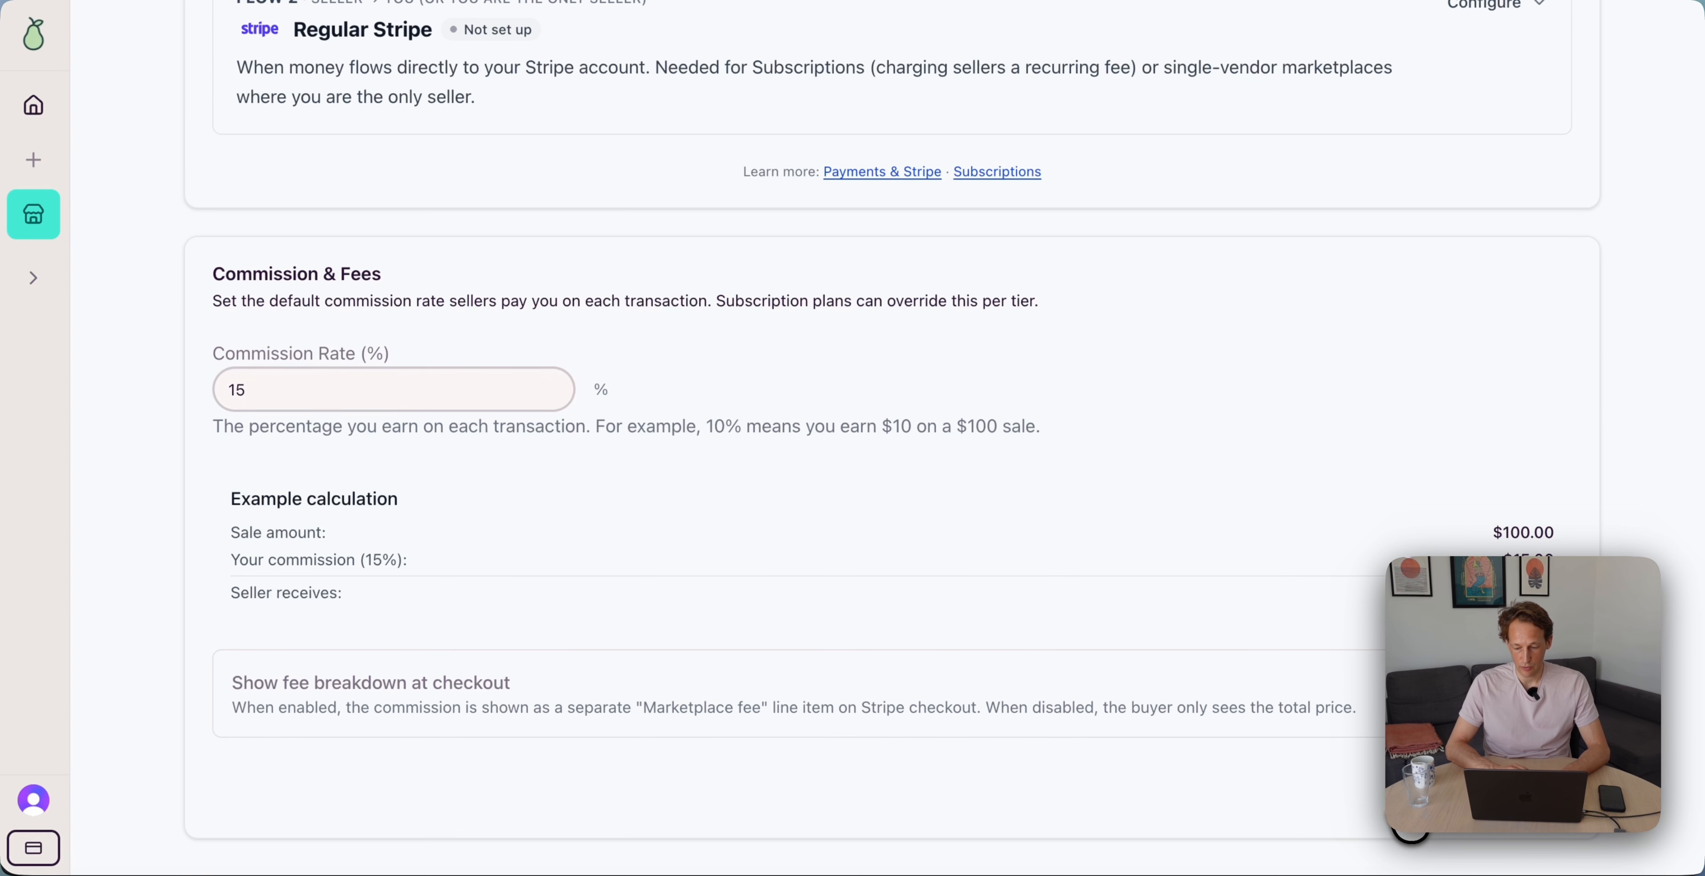
pyautogui.doubleClick(379, 405)
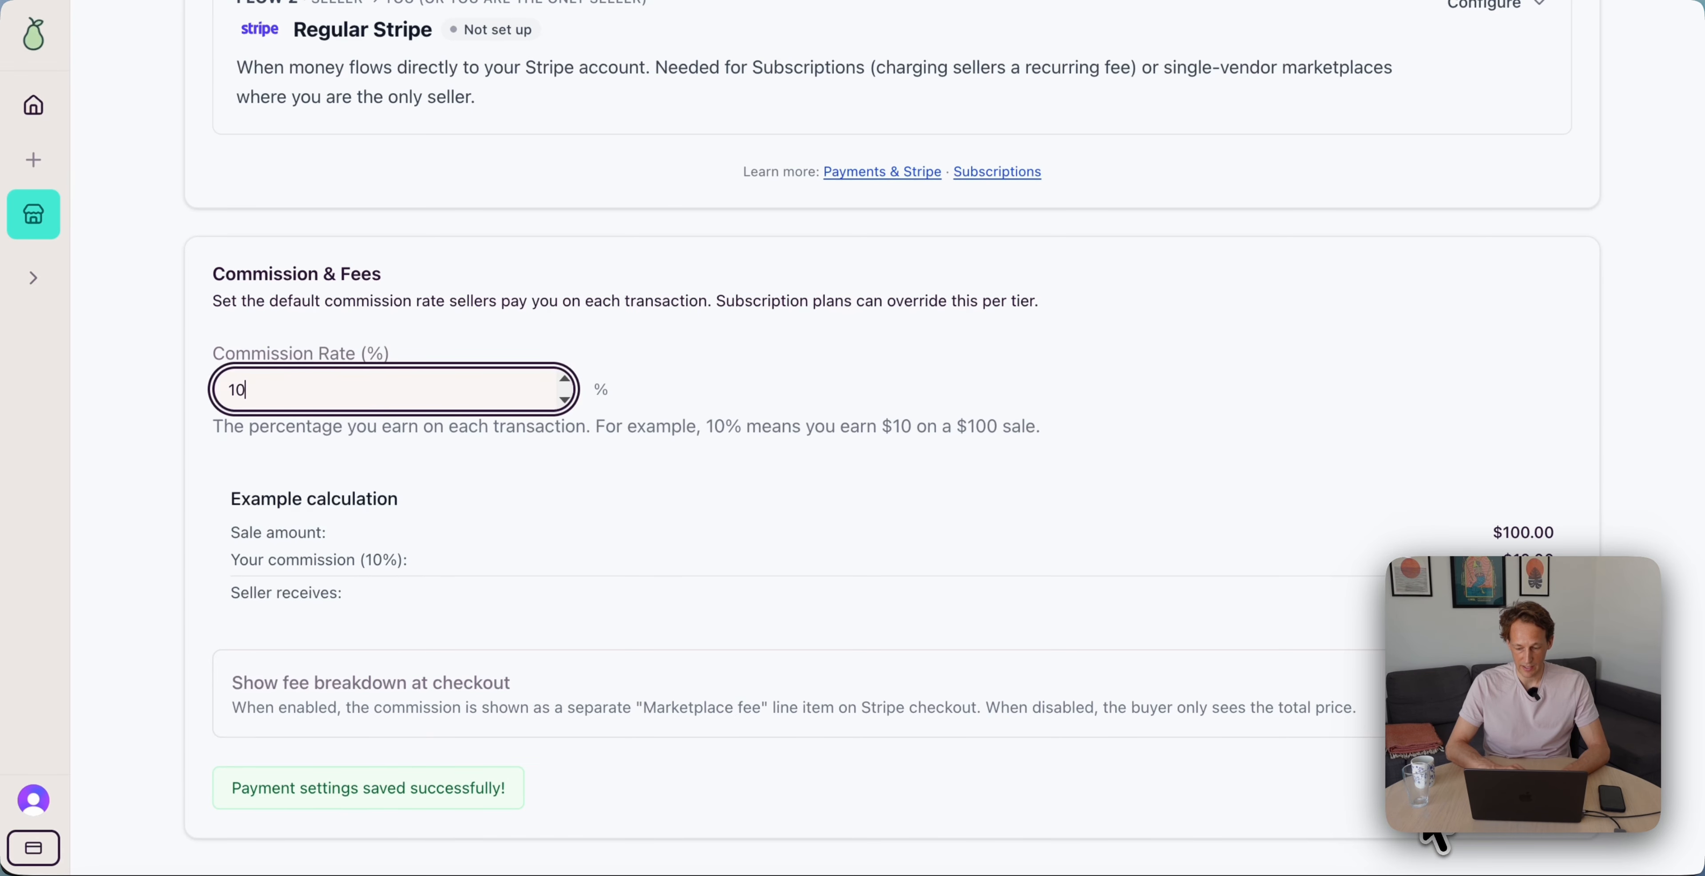
pyautogui.click(1420, 803)
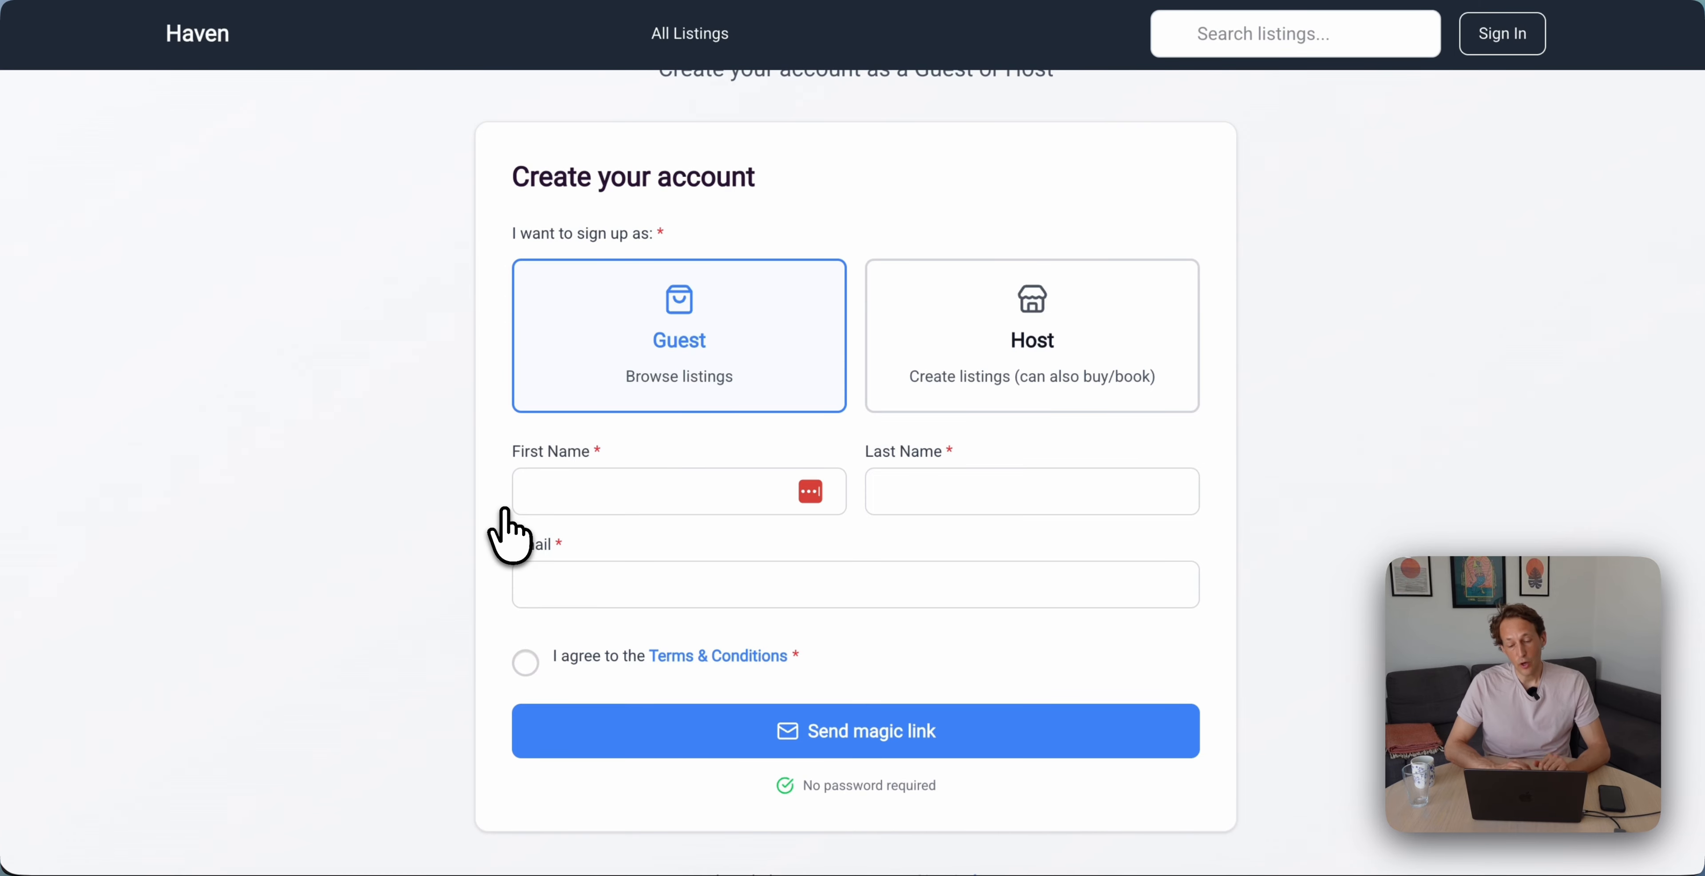
# Sign up as a Guest with name and email, accept the terms, and verify through the emailed magic link
pyautogui.scroll(5, 506, 530)
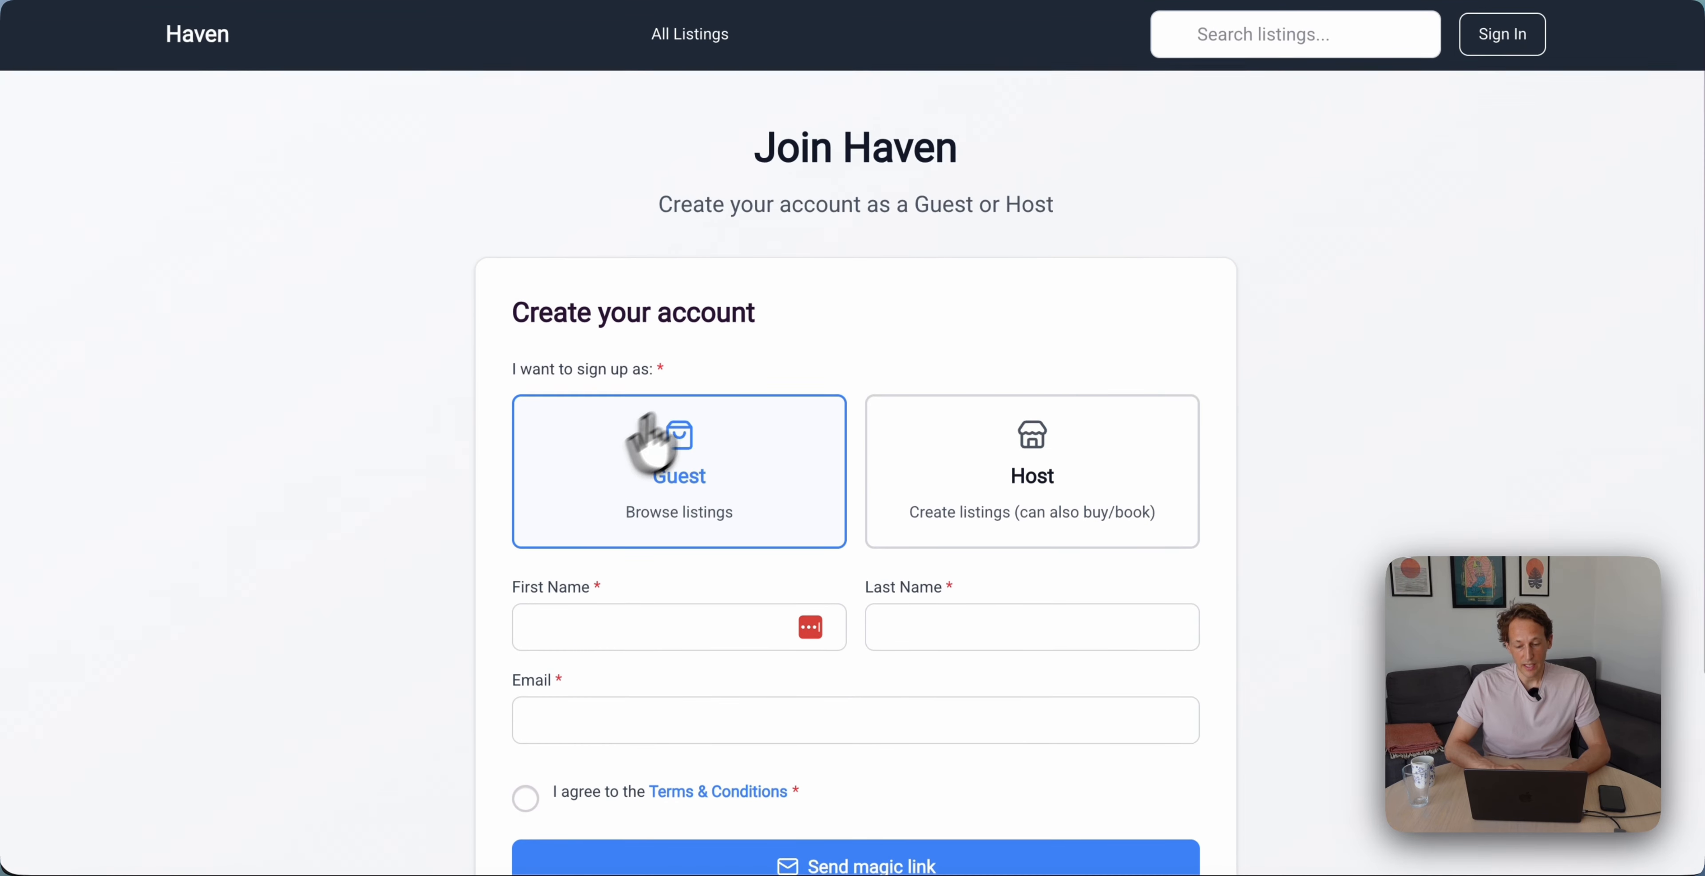
pyautogui.scroll(-2, 701, 383)
pyautogui.scroll(2, 700, 382)
pyautogui.scroll(-1, 718, 451)
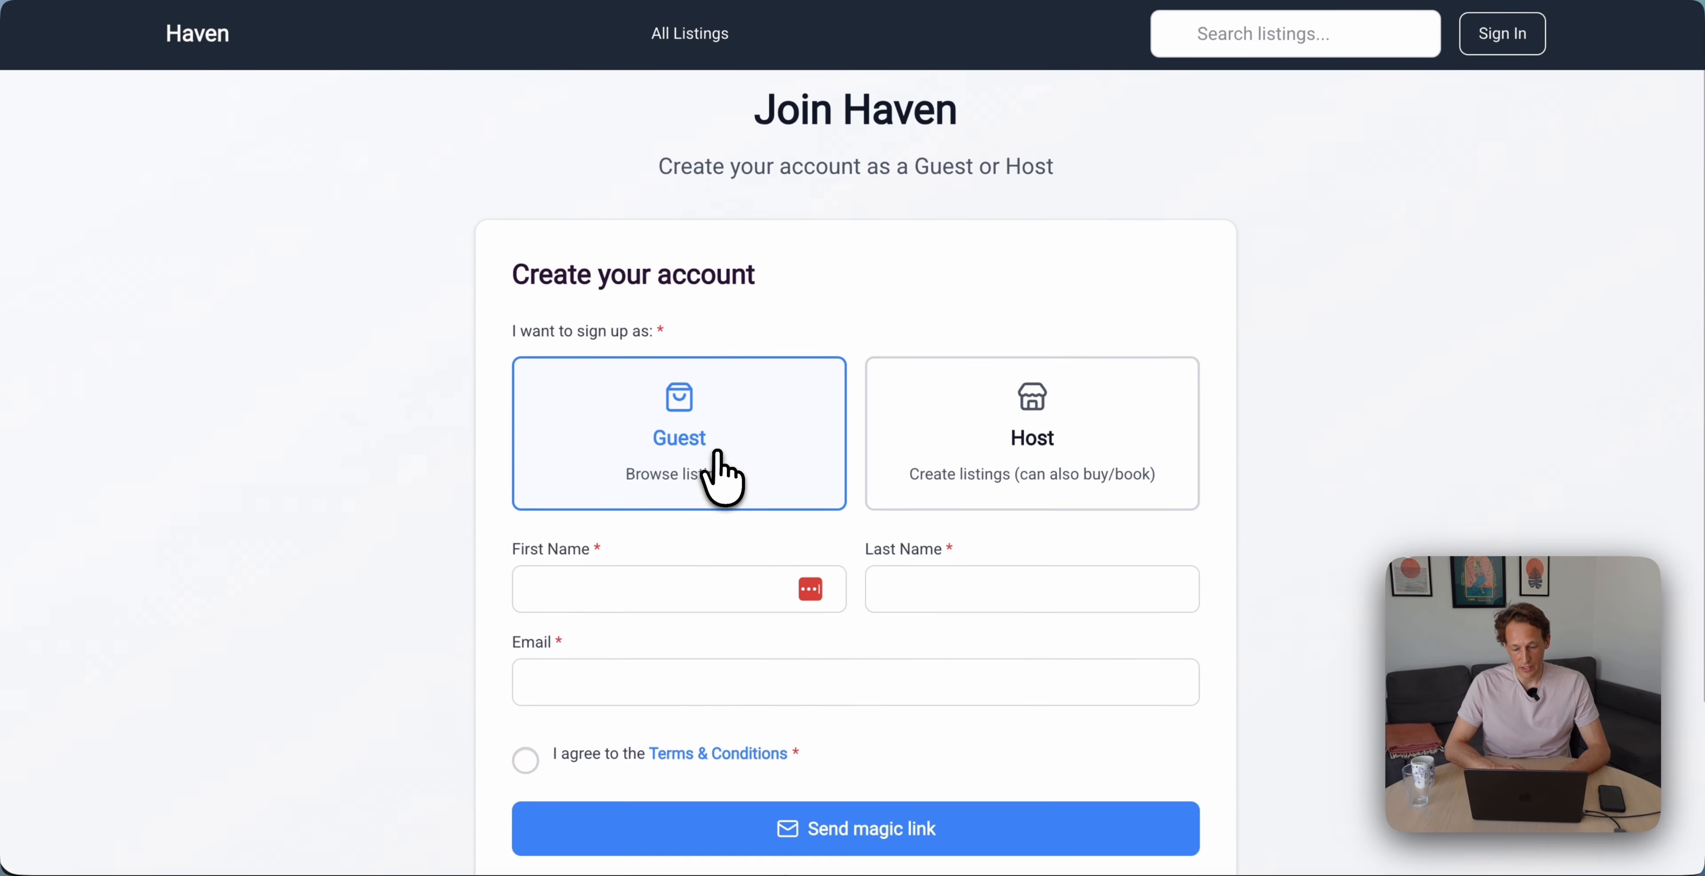
pyautogui.scroll(-1, 718, 451)
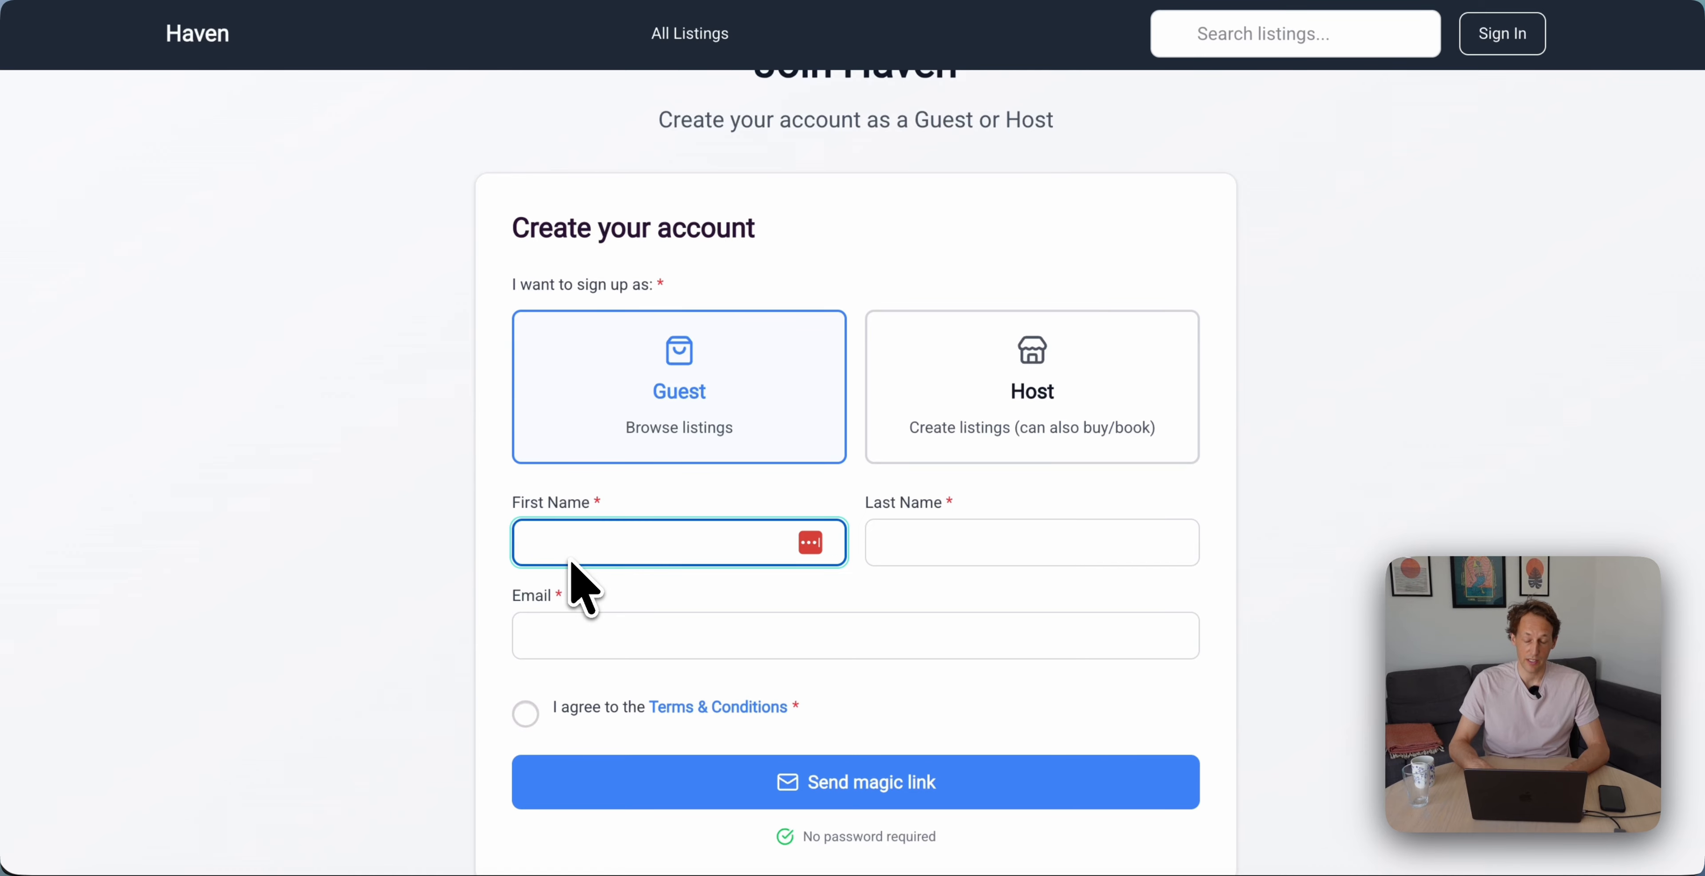
pyautogui.press('Tab')
pyautogui.write('Test2')
pyautogui.press('Tab')
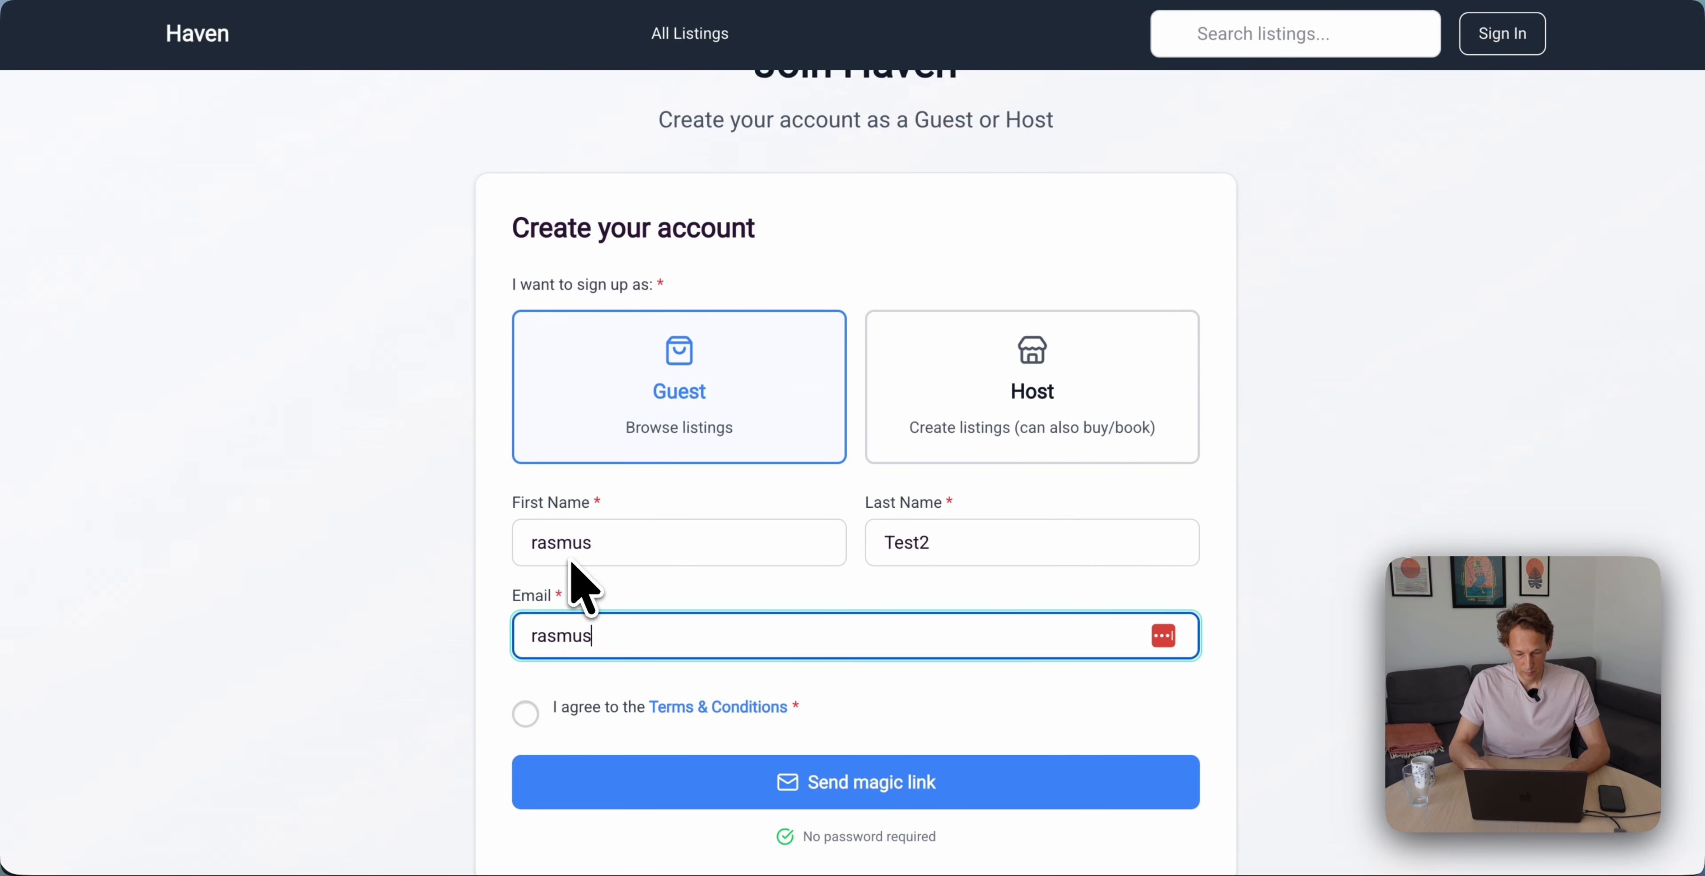
pyautogui.click(525, 714)
pyautogui.click(880, 775)
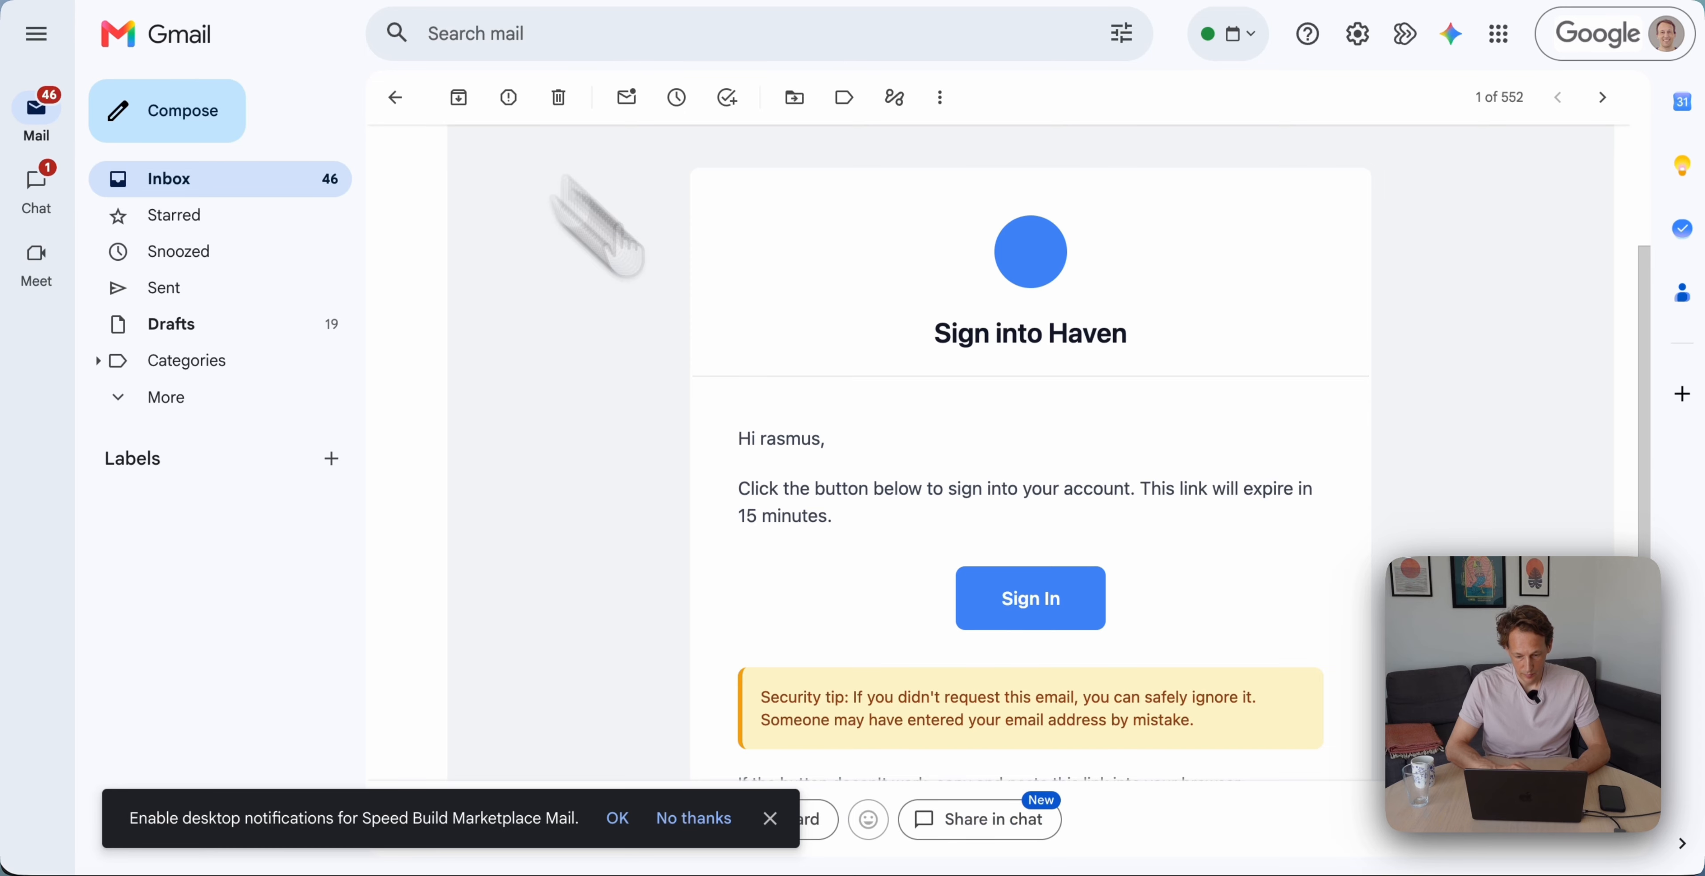
pyautogui.click(1027, 606)
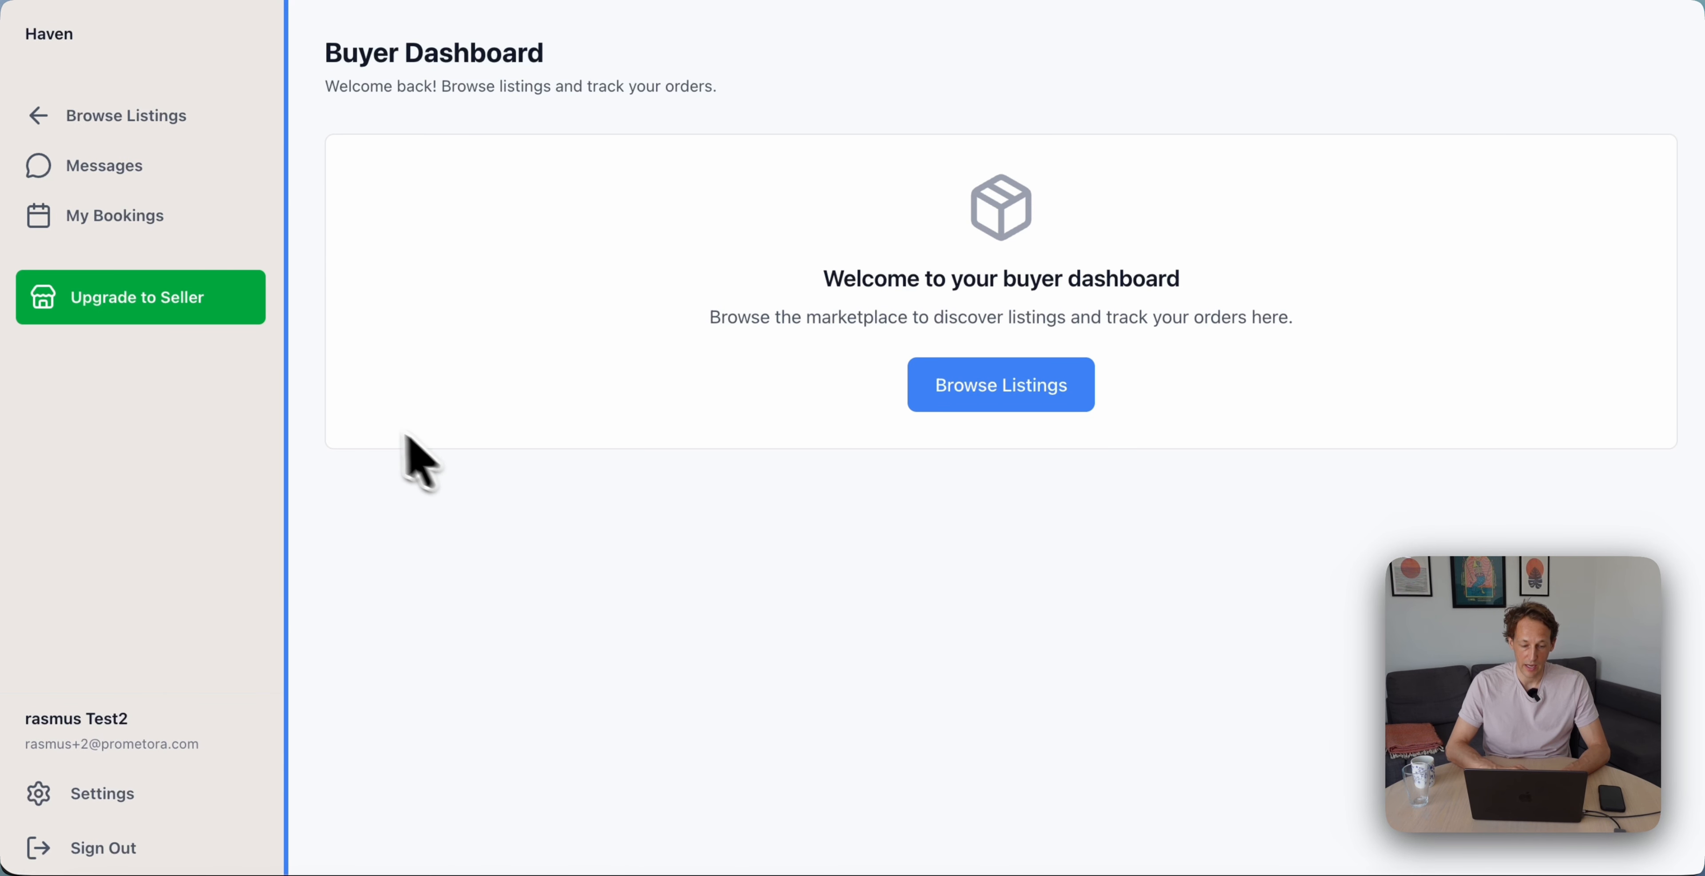
# Open Hilltop Retreat with Panoramic Views from Browse Listings and pick Jun 24–26
pyautogui.click(178, 116)
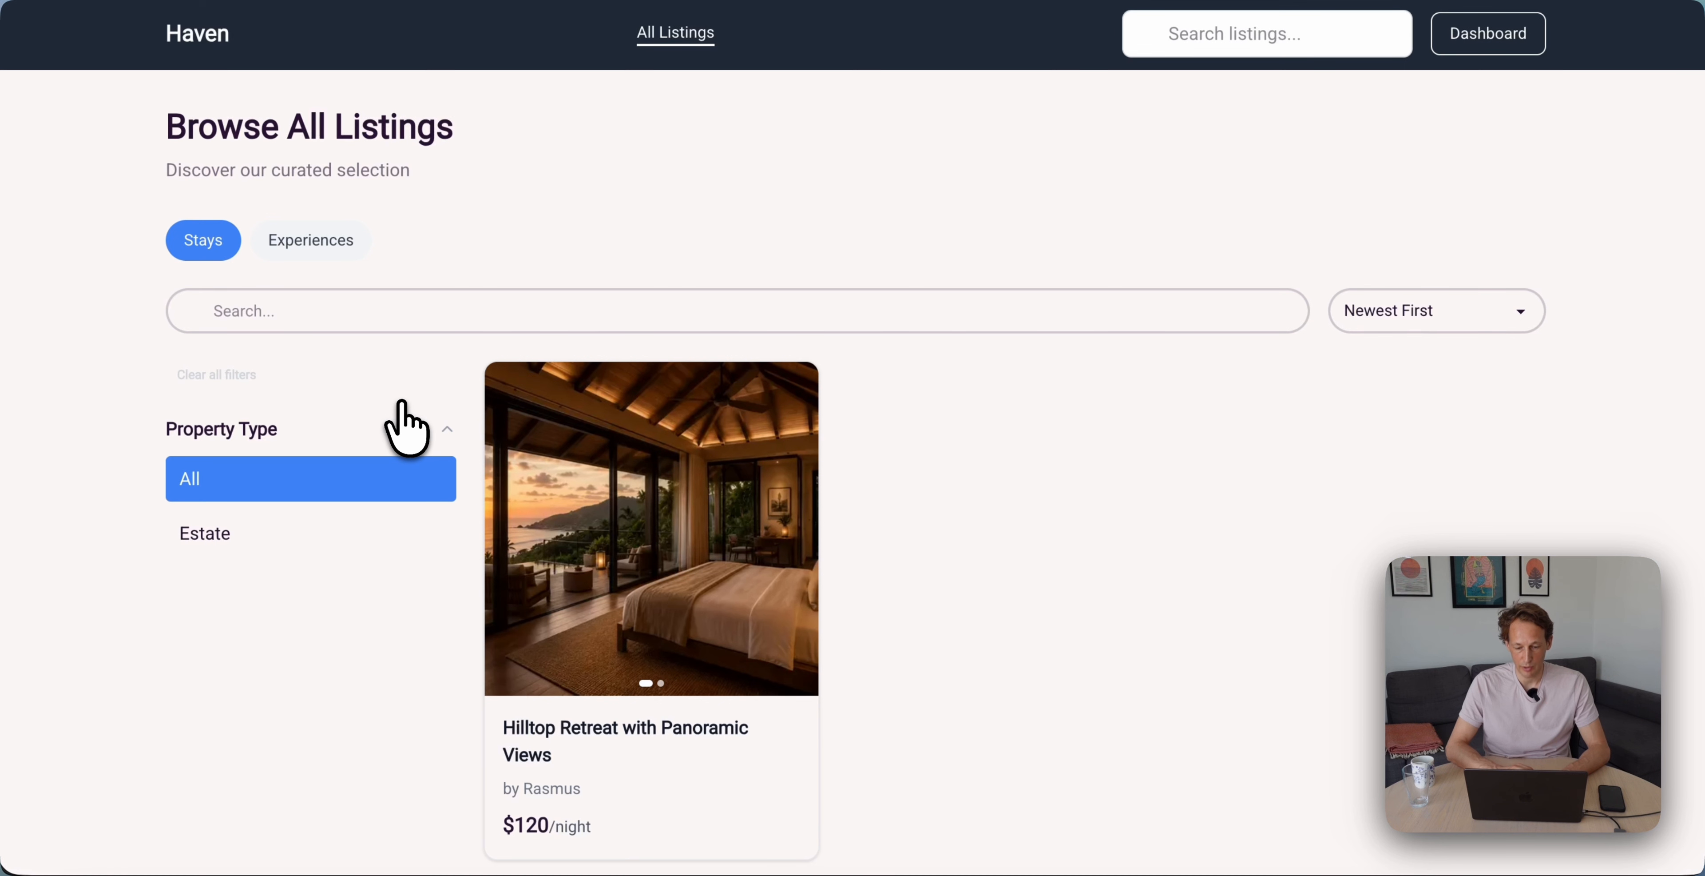
pyautogui.scroll(-2, 666, 437)
pyautogui.click(691, 464)
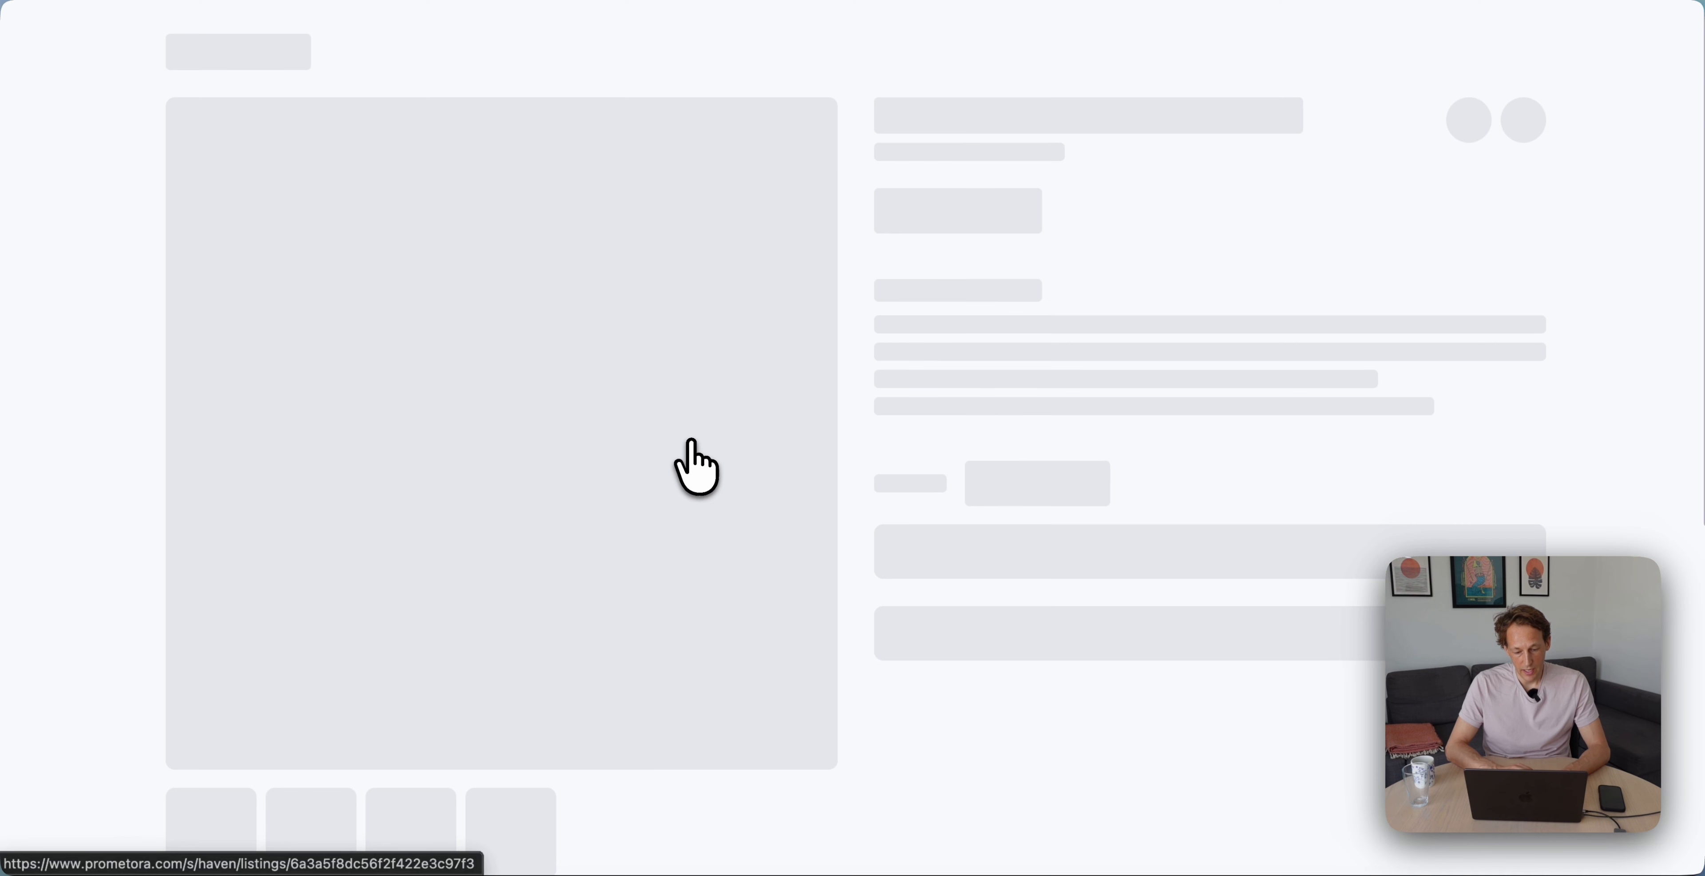
pyautogui.scroll(-10, 1006, 424)
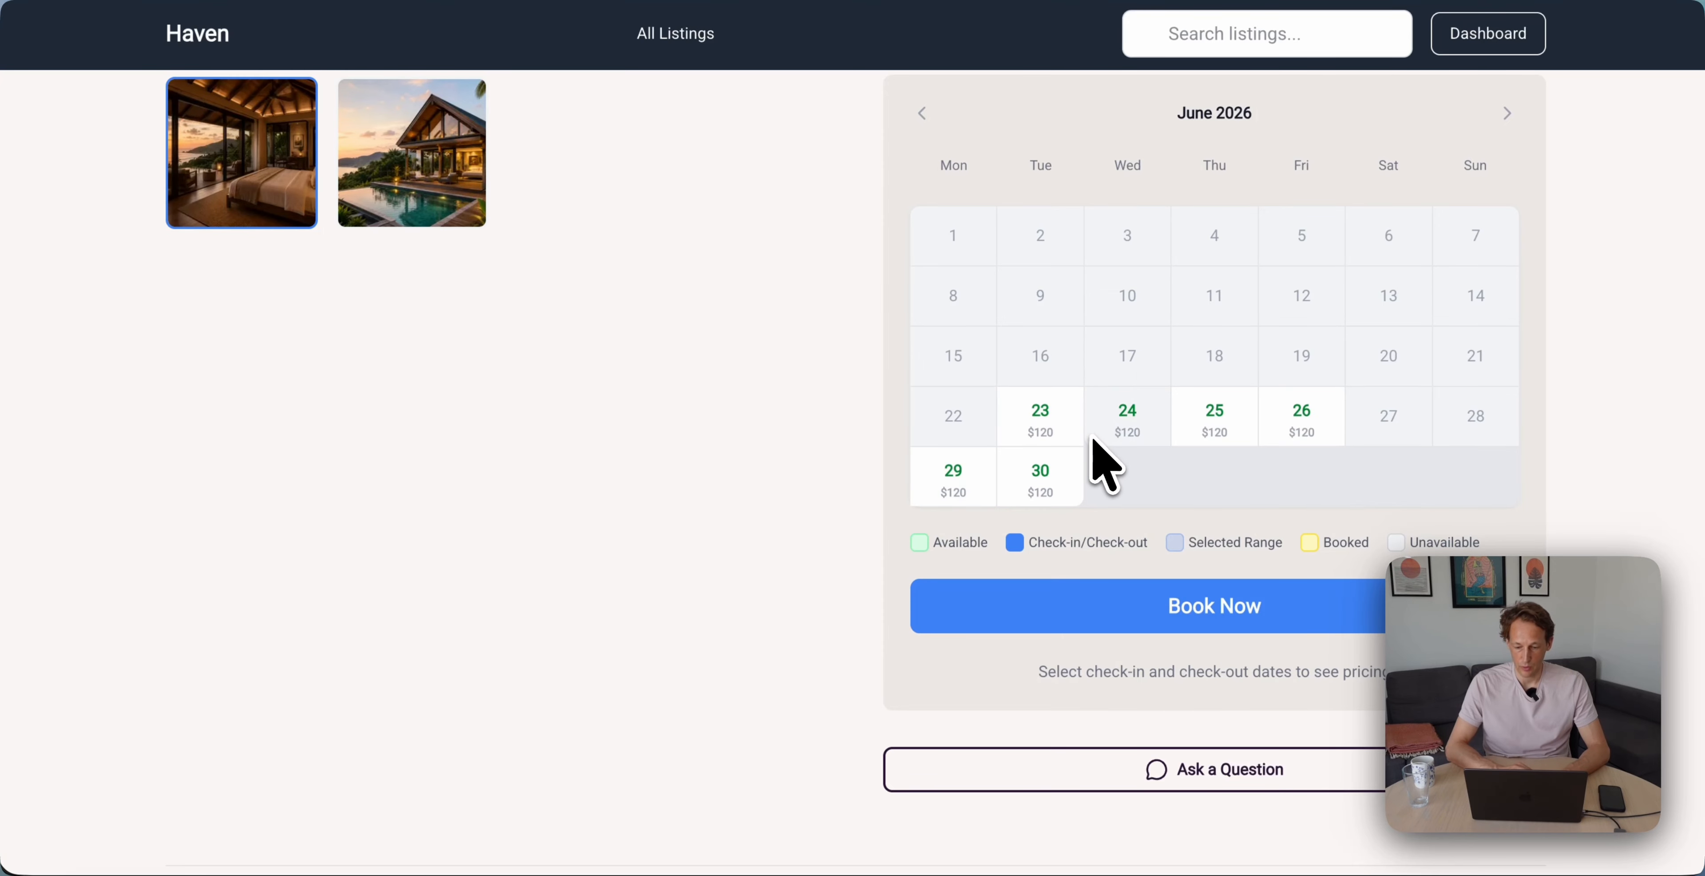
pyautogui.click(1138, 425)
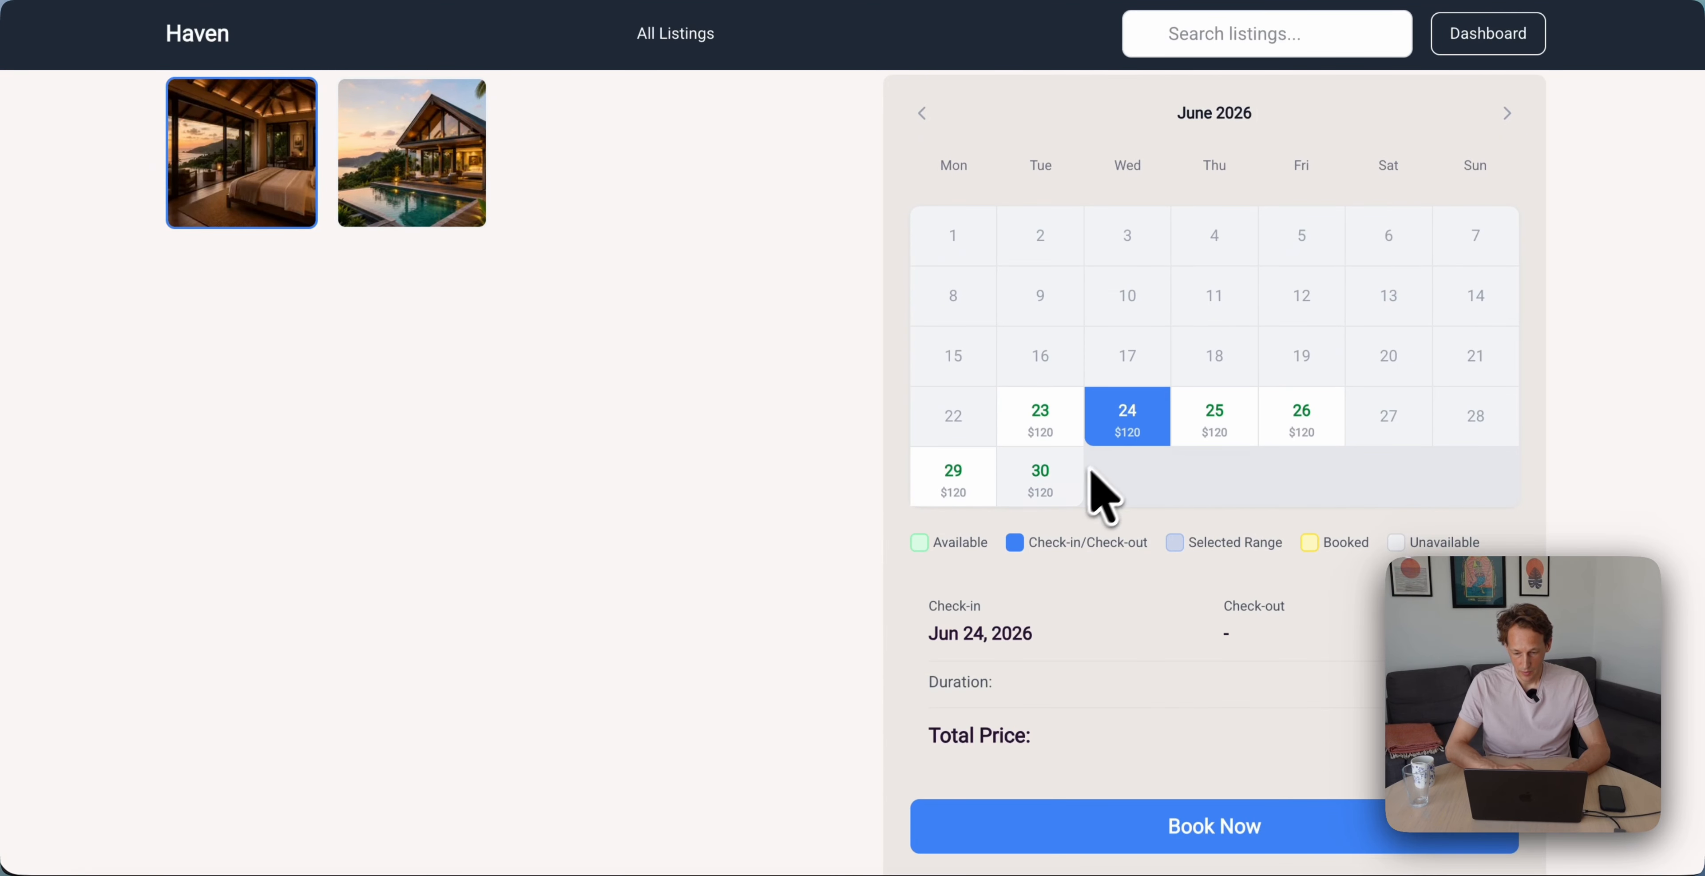
pyautogui.click(1278, 424)
# Request to book the 2 nights for 2 guests with the message 'This is a message.'
pyautogui.scroll(-5, 1212, 483)
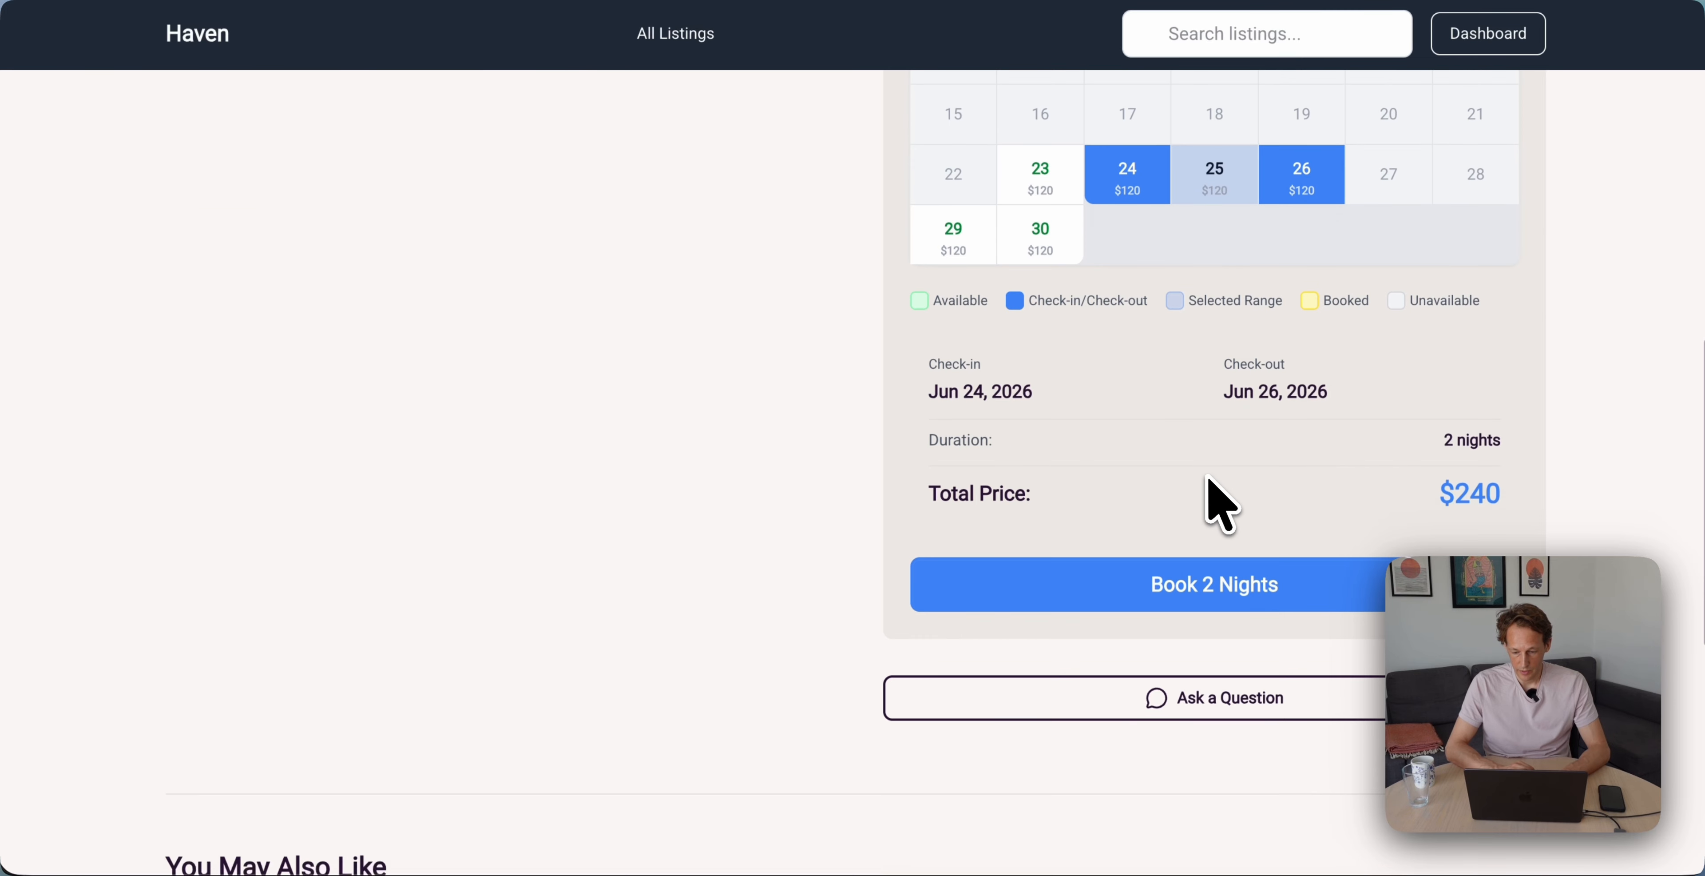
pyautogui.scroll(-2, 1019, 431)
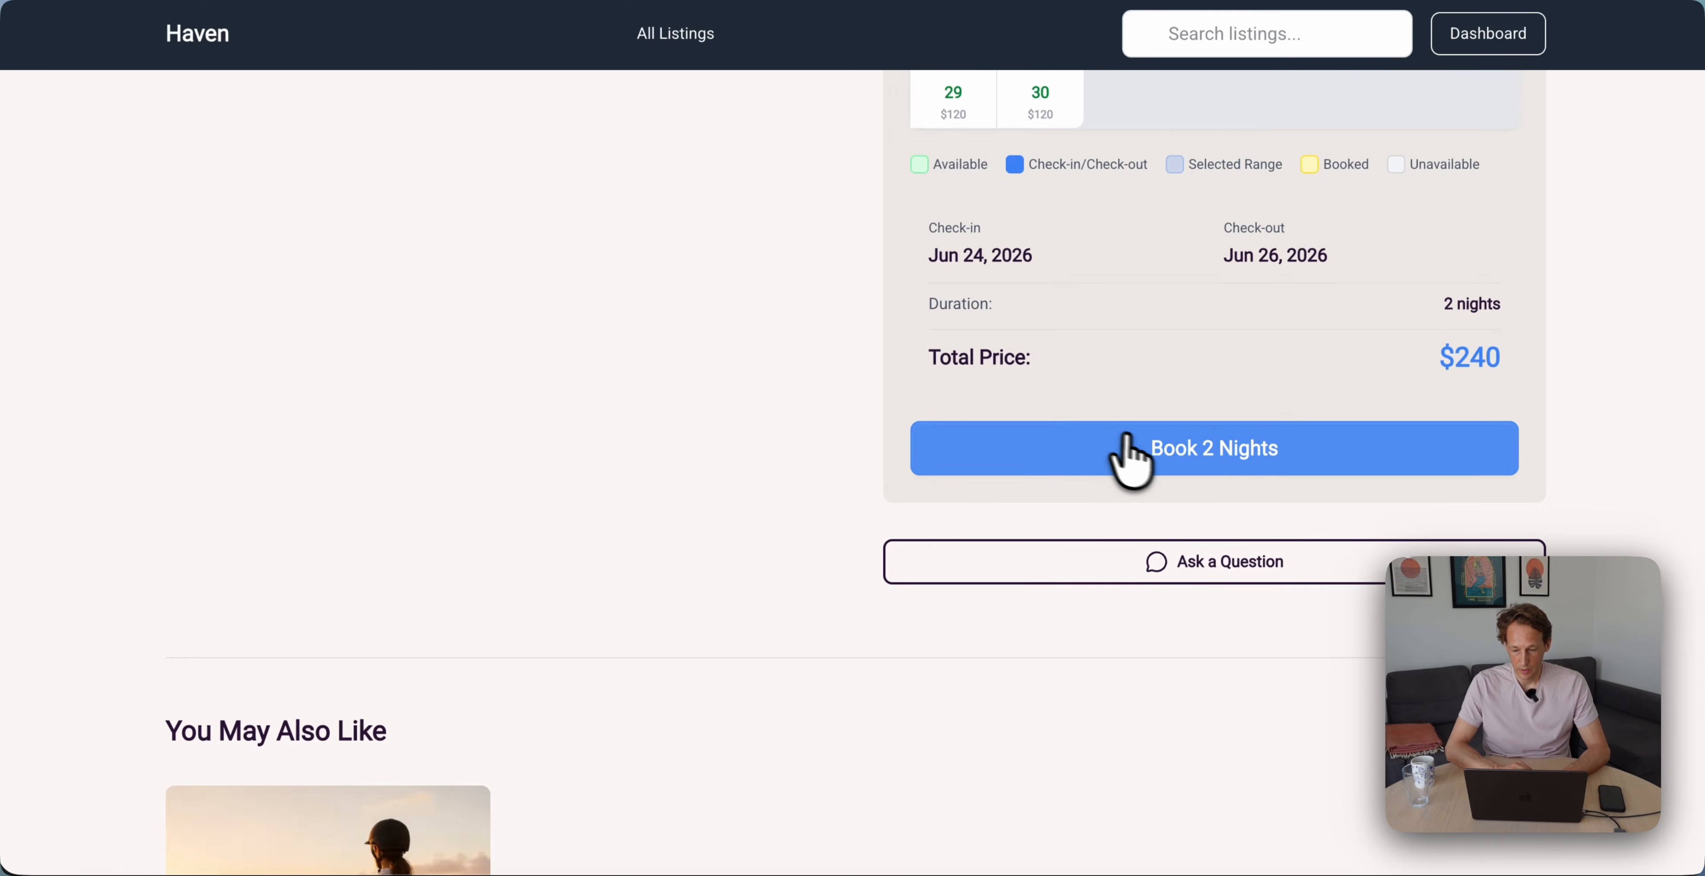
pyautogui.click(1165, 463)
pyautogui.click(809, 429)
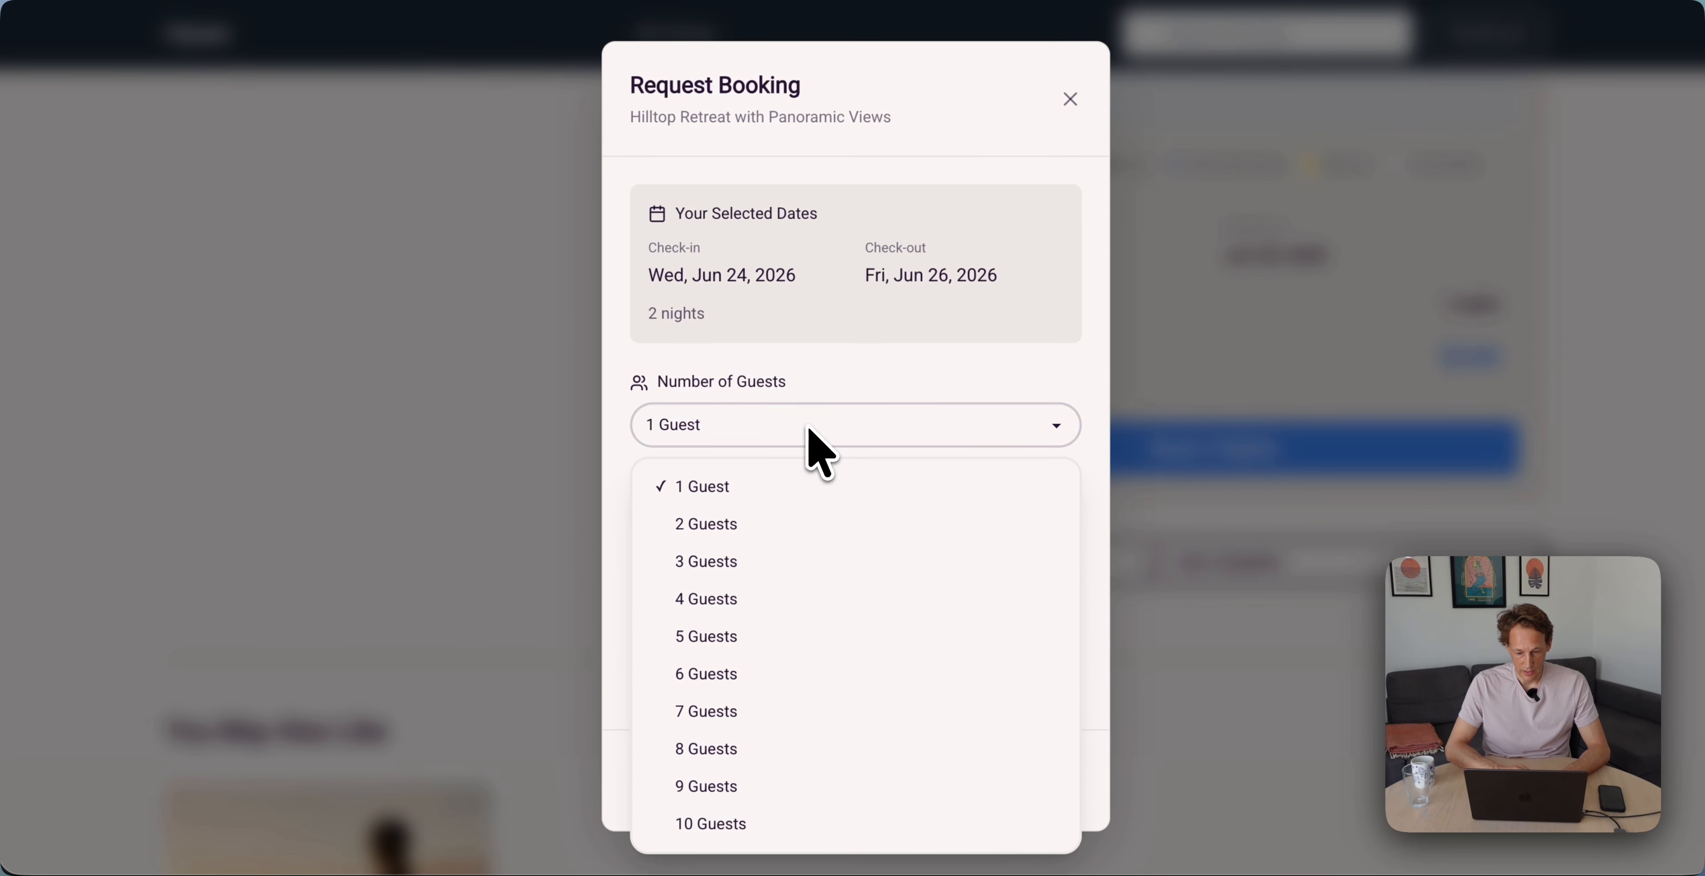
pyautogui.click(803, 525)
pyautogui.scroll(-1, 860, 463)
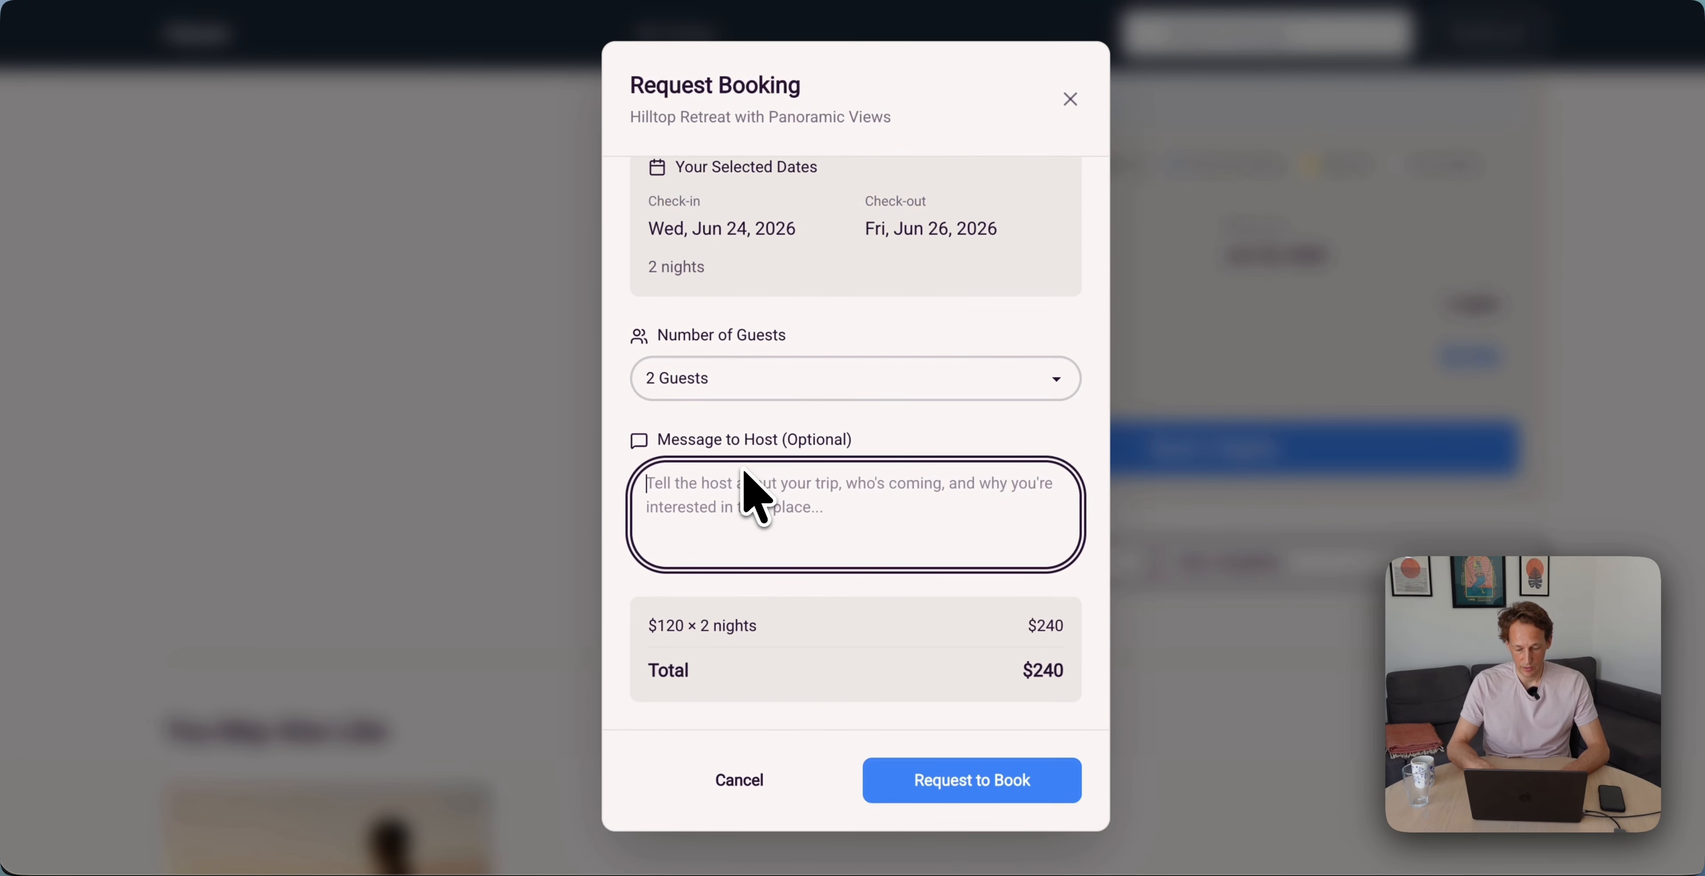
pyautogui.write('This is a message.')
pyautogui.click(986, 782)
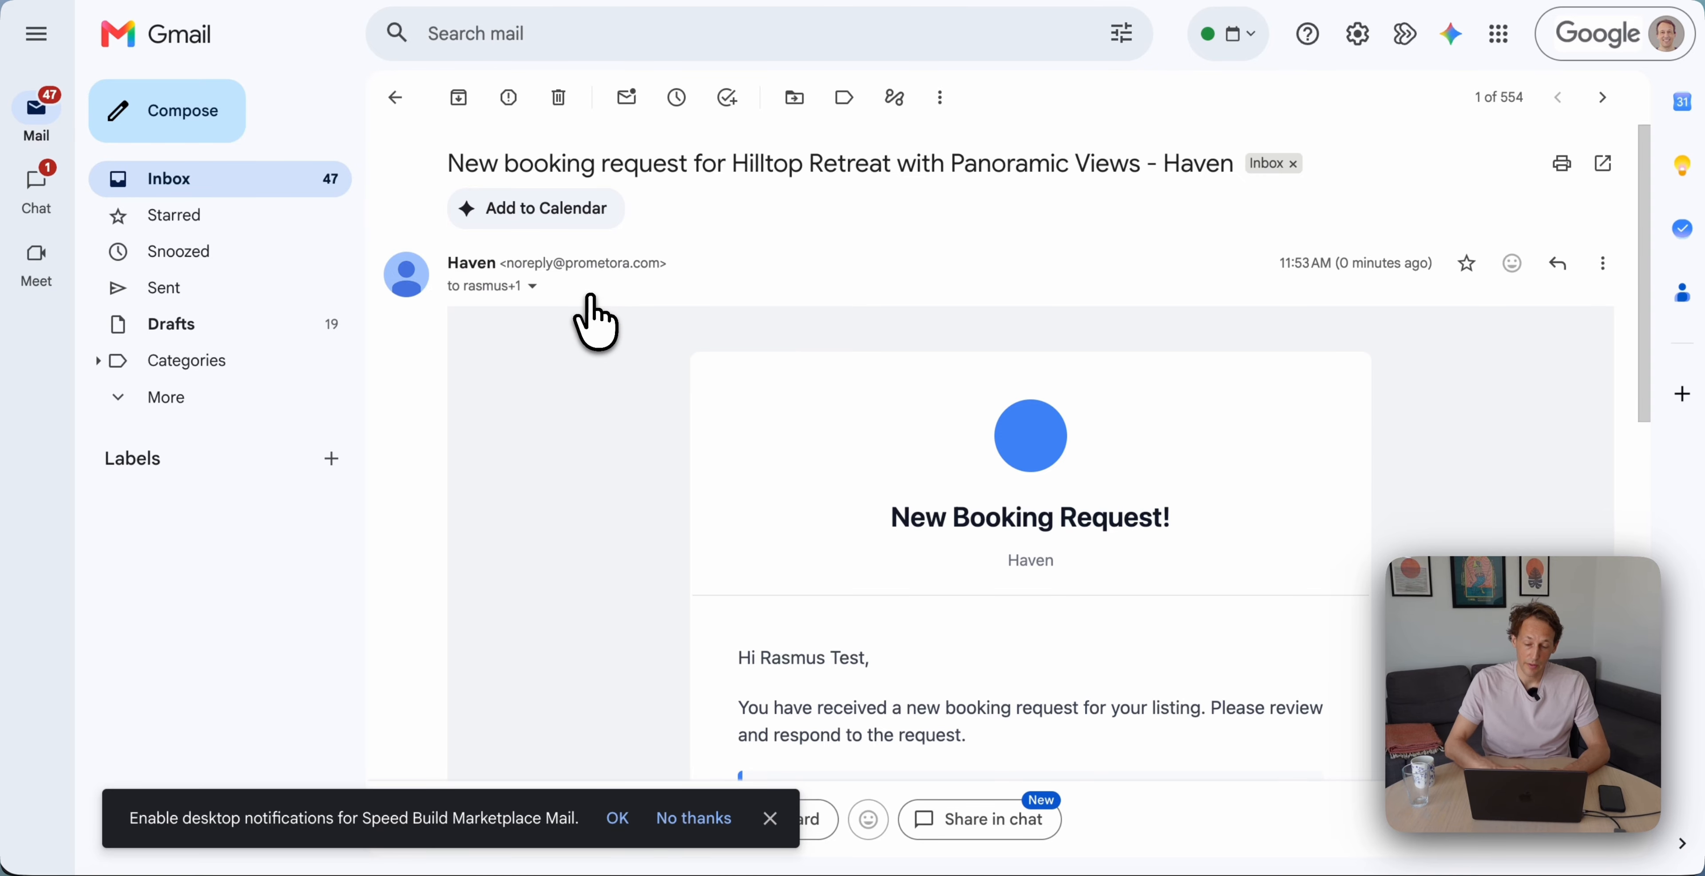
# Read the New Booking Request email and follow Review & Respond to the Hilltop Retreat request
pyautogui.scroll(-7, 594, 323)
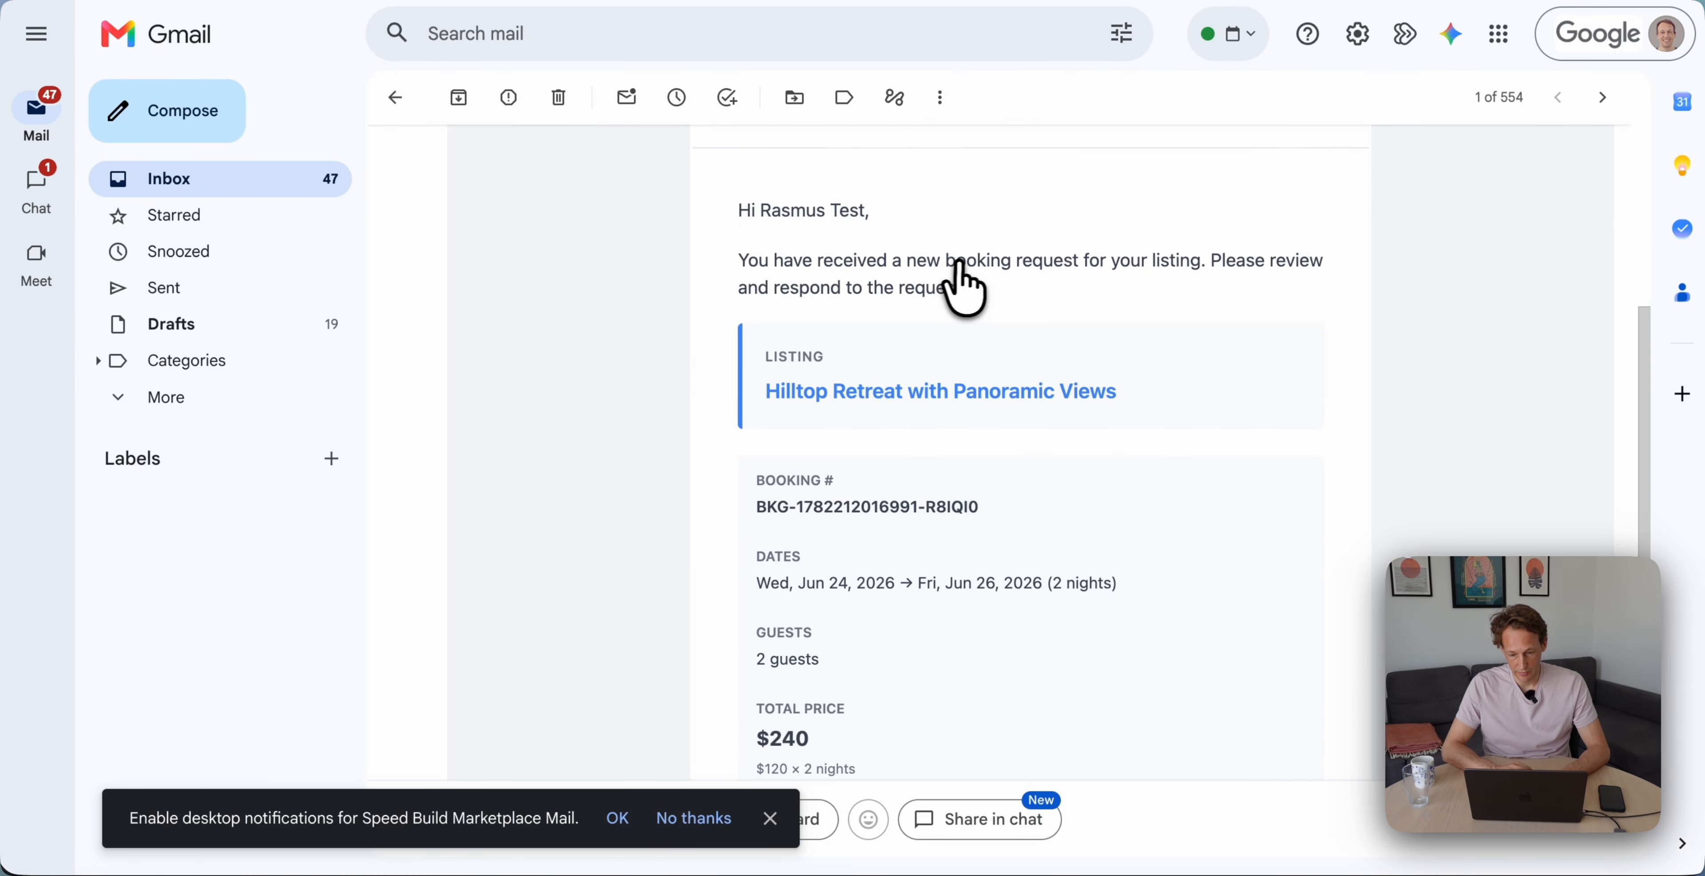
pyautogui.scroll(-3, 1117, 302)
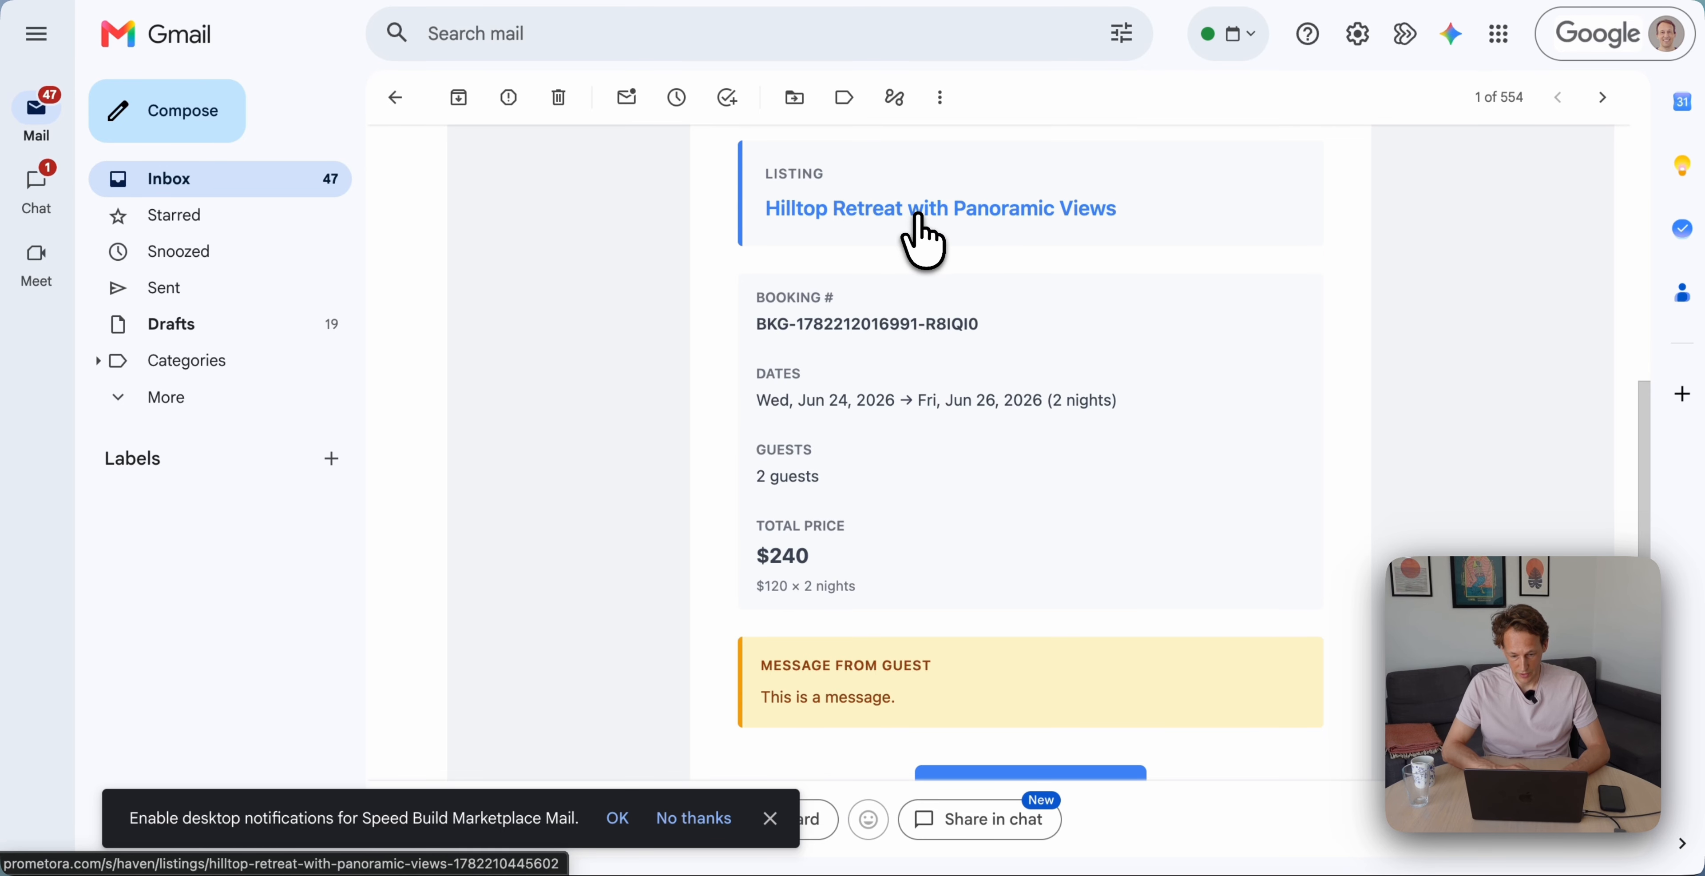
pyautogui.scroll(-2, 917, 238)
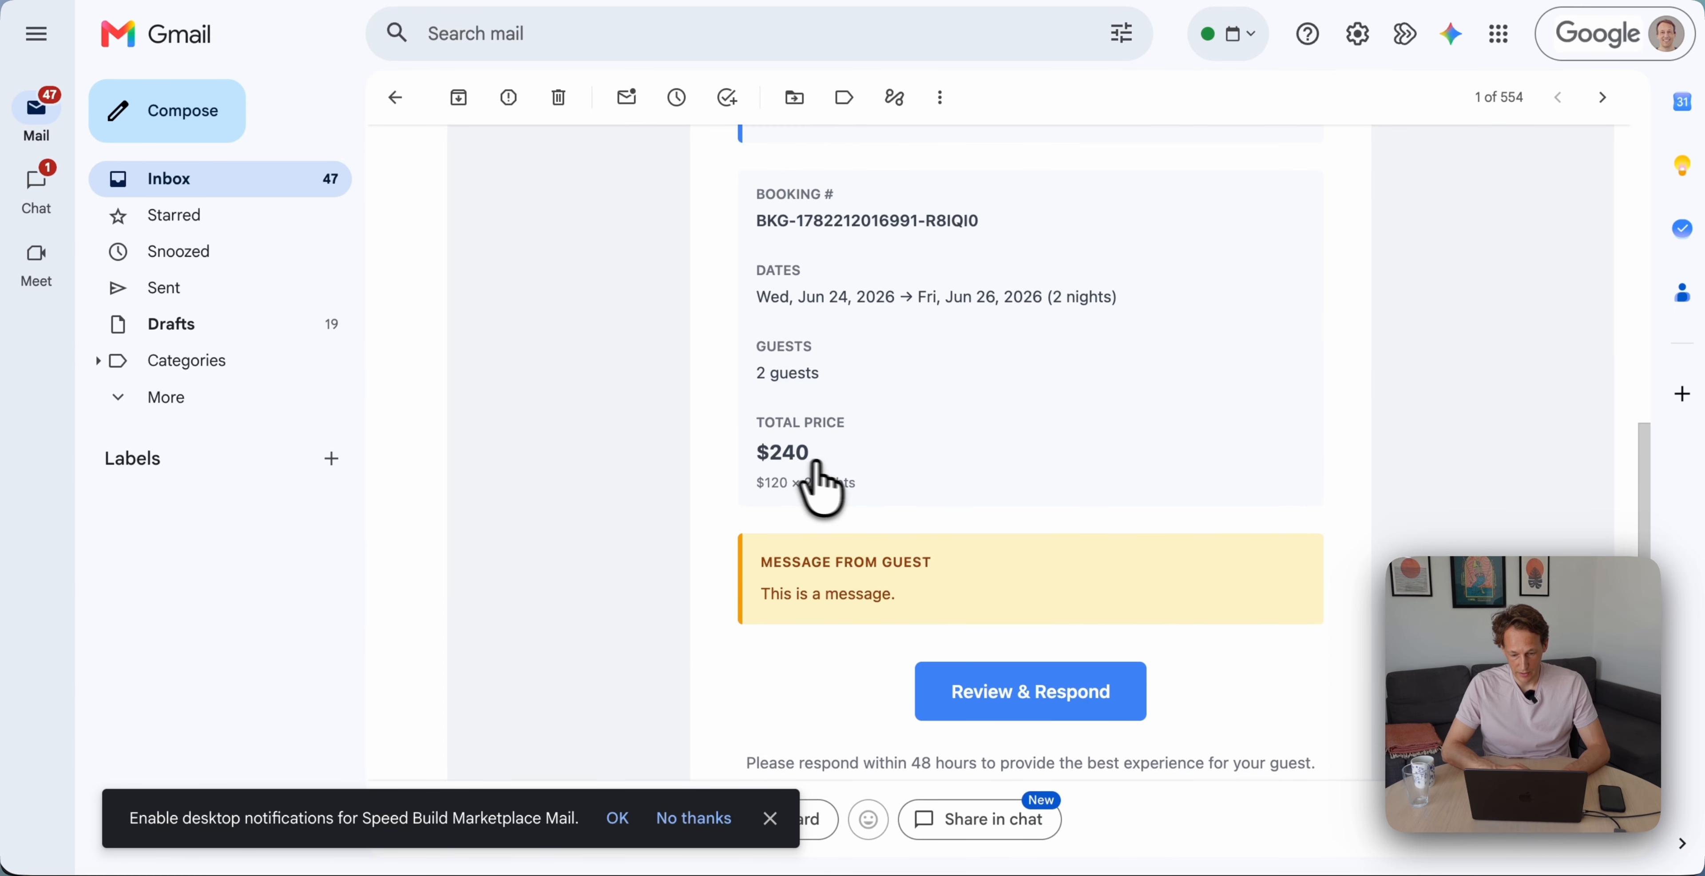
pyautogui.scroll(-2, 860, 540)
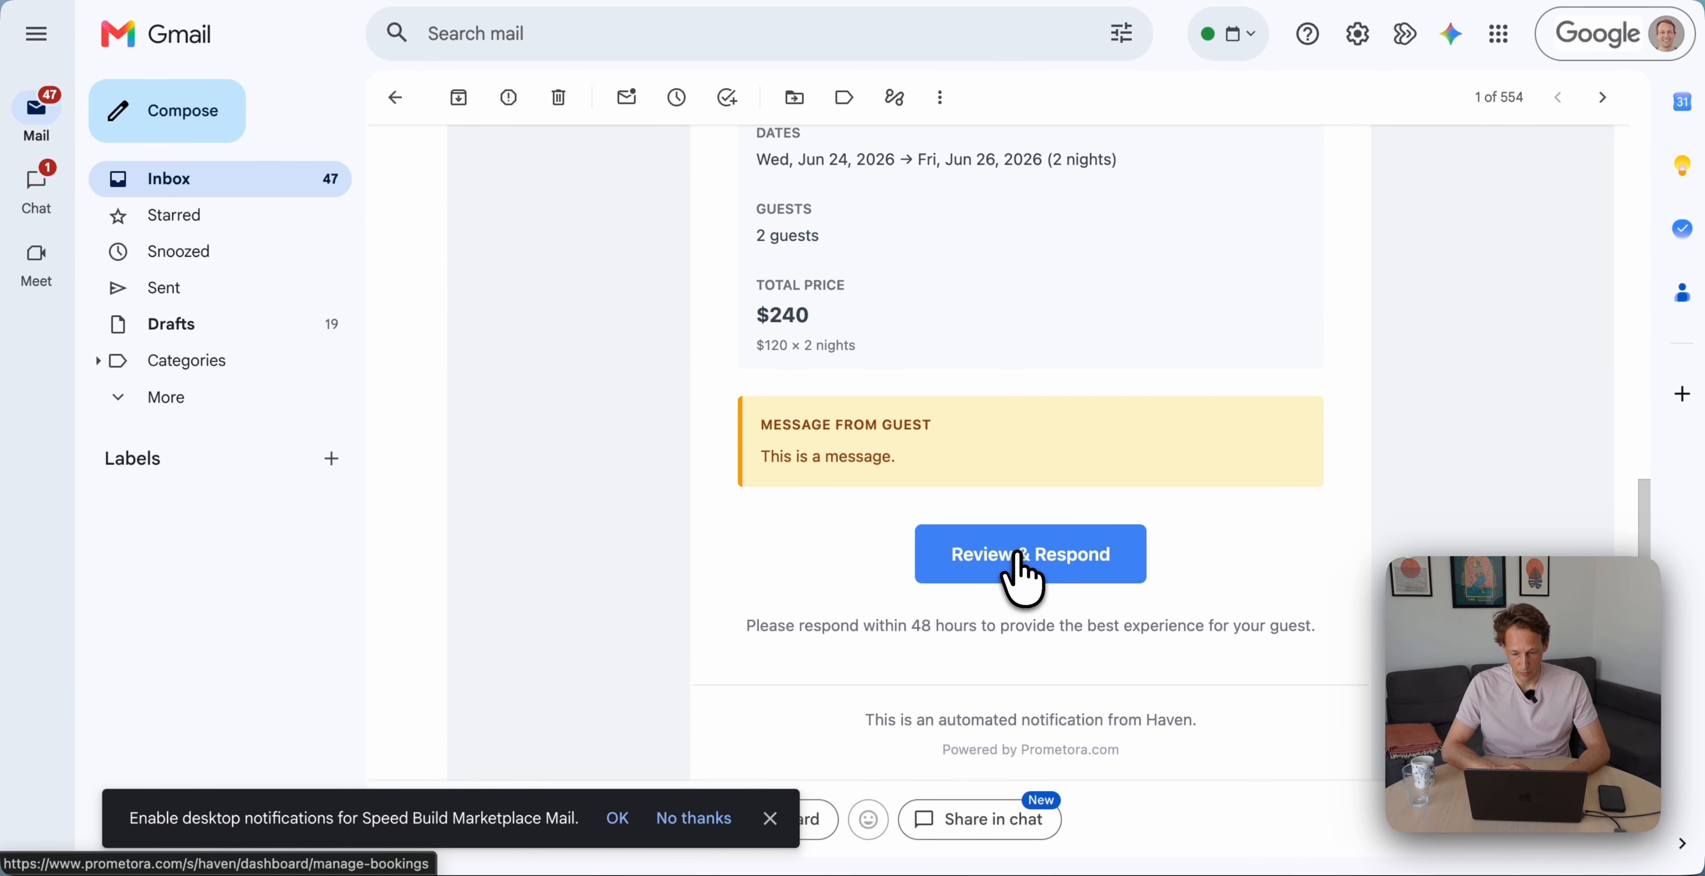
pyautogui.click(1019, 555)
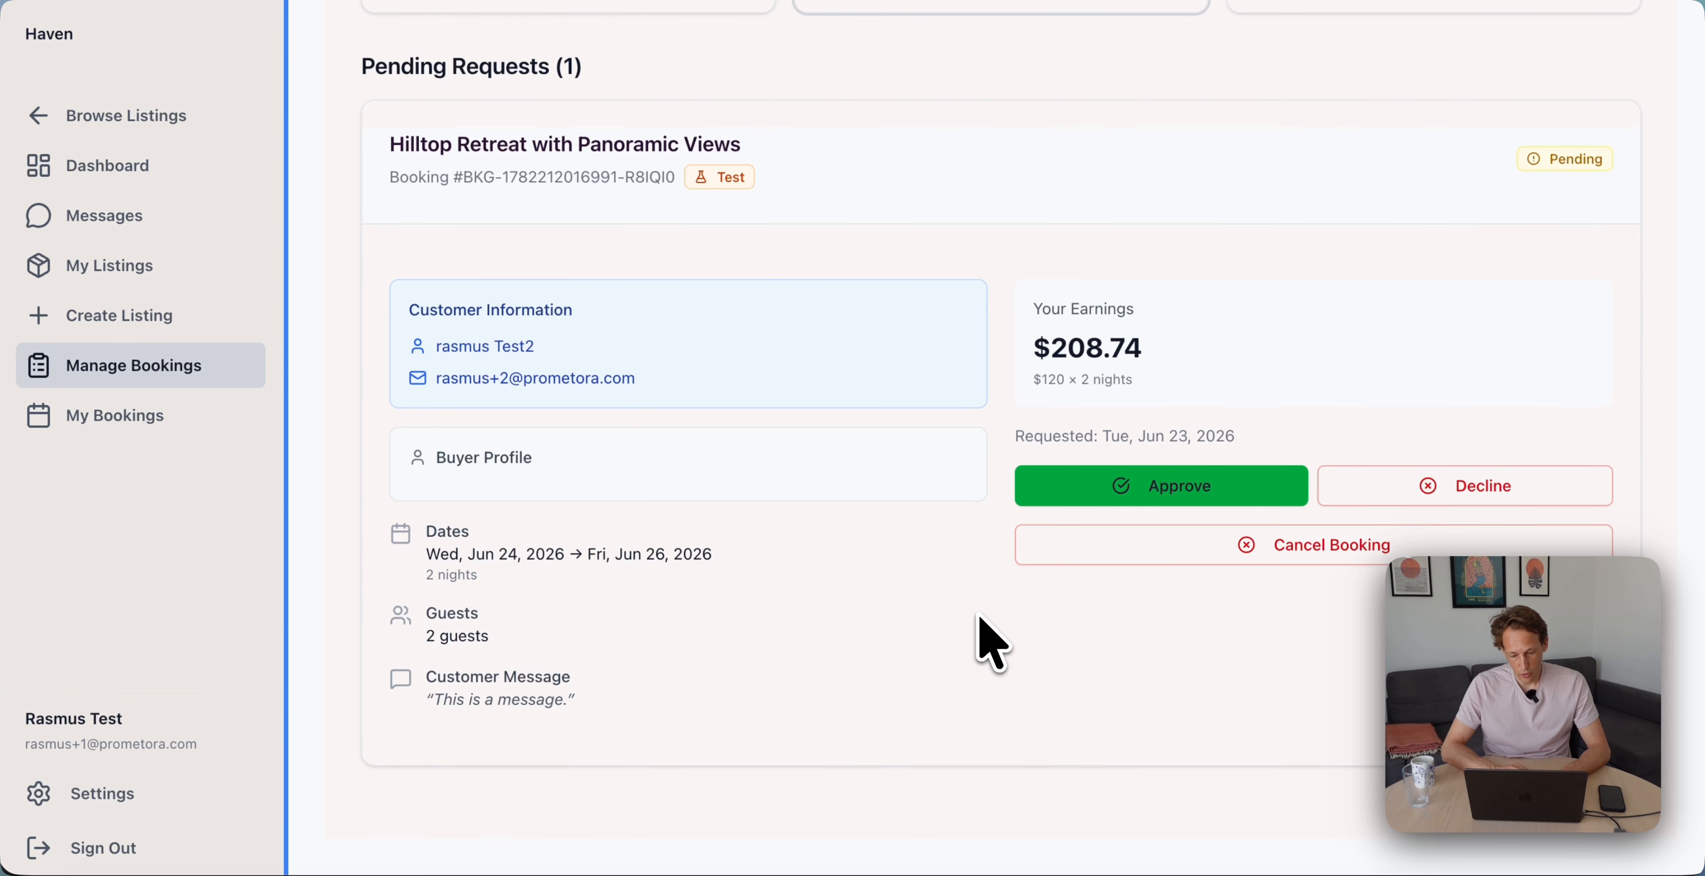
# Approve the Hilltop Retreat booking with the reply 'Looing forward.'
pyautogui.click(1182, 503)
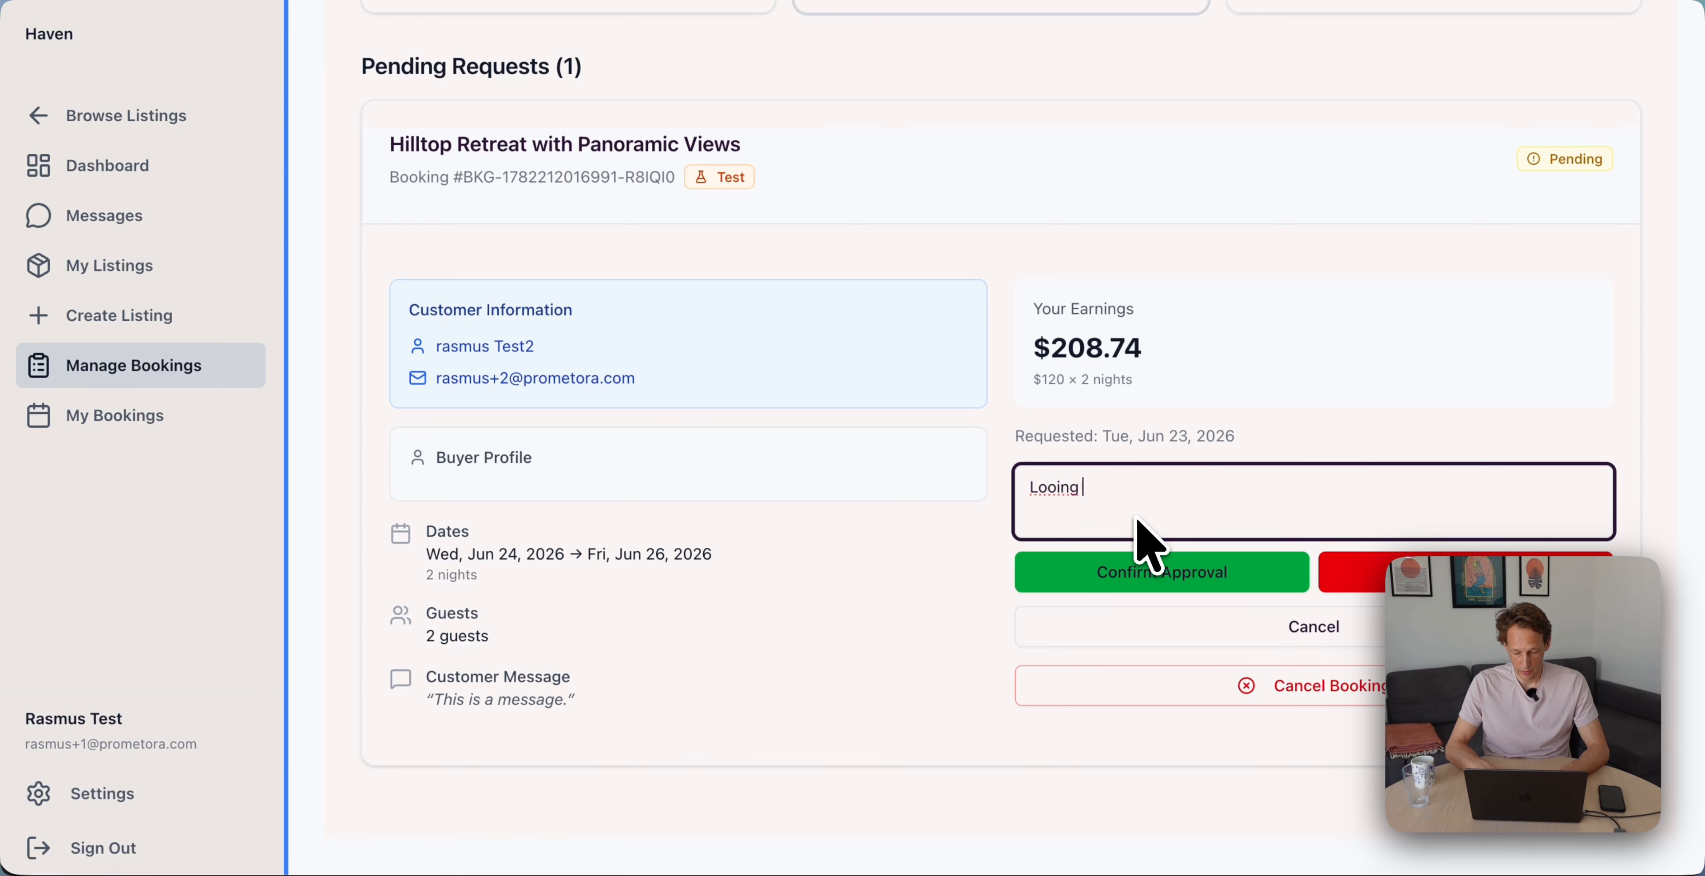
pyautogui.write('Looing forward.')
pyautogui.click(1237, 573)
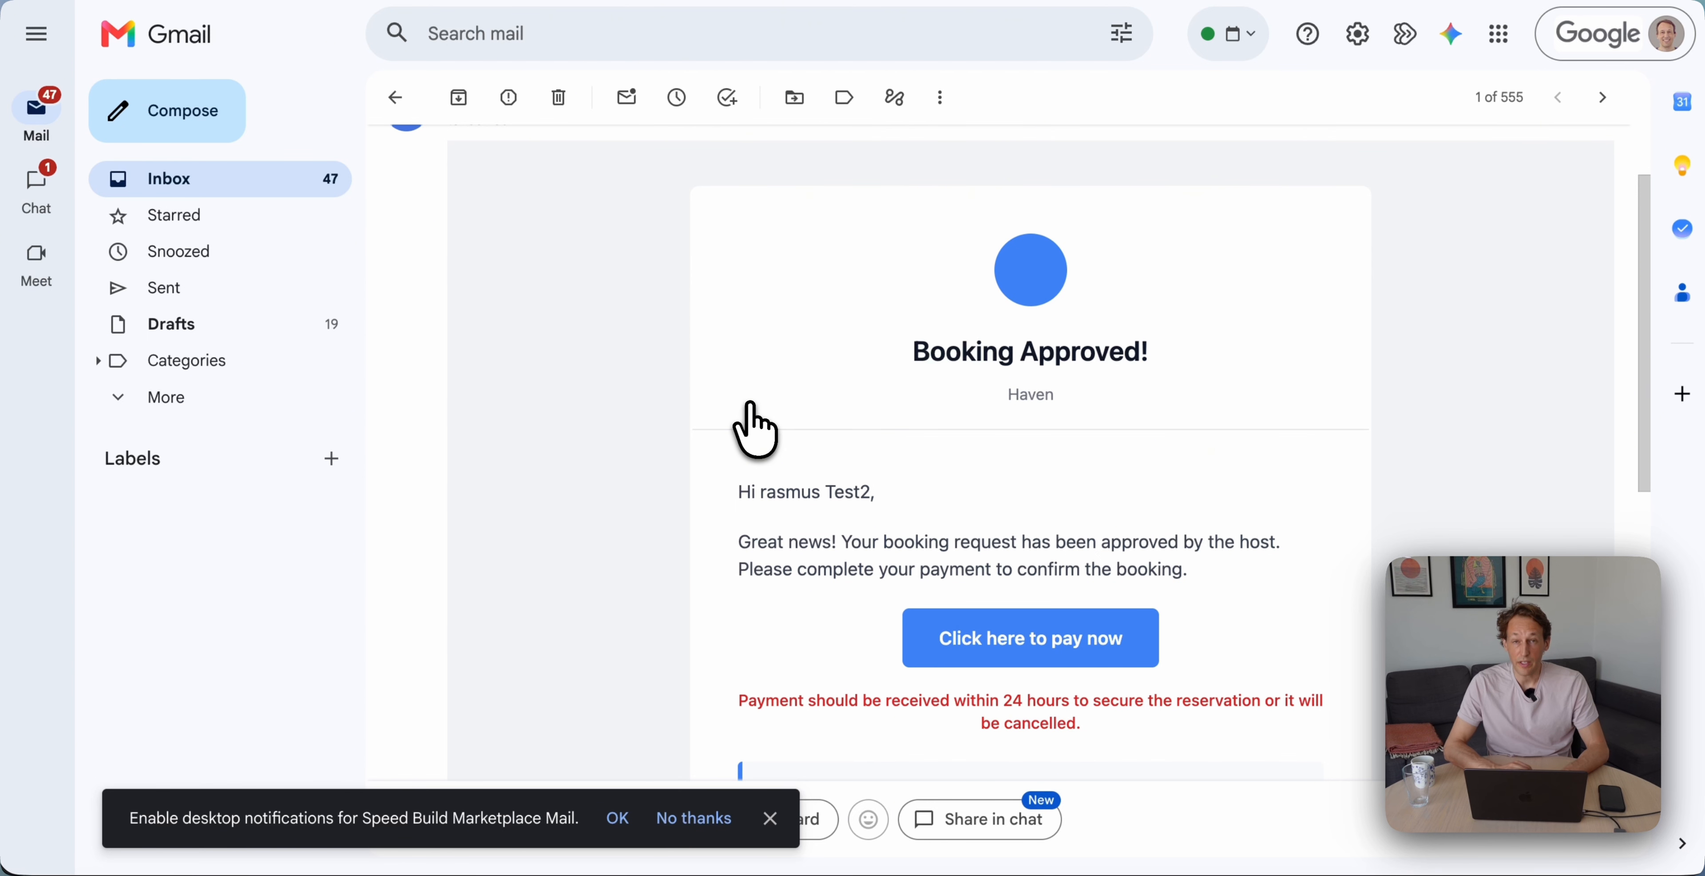
pyautogui.scroll(-3, 750, 405)
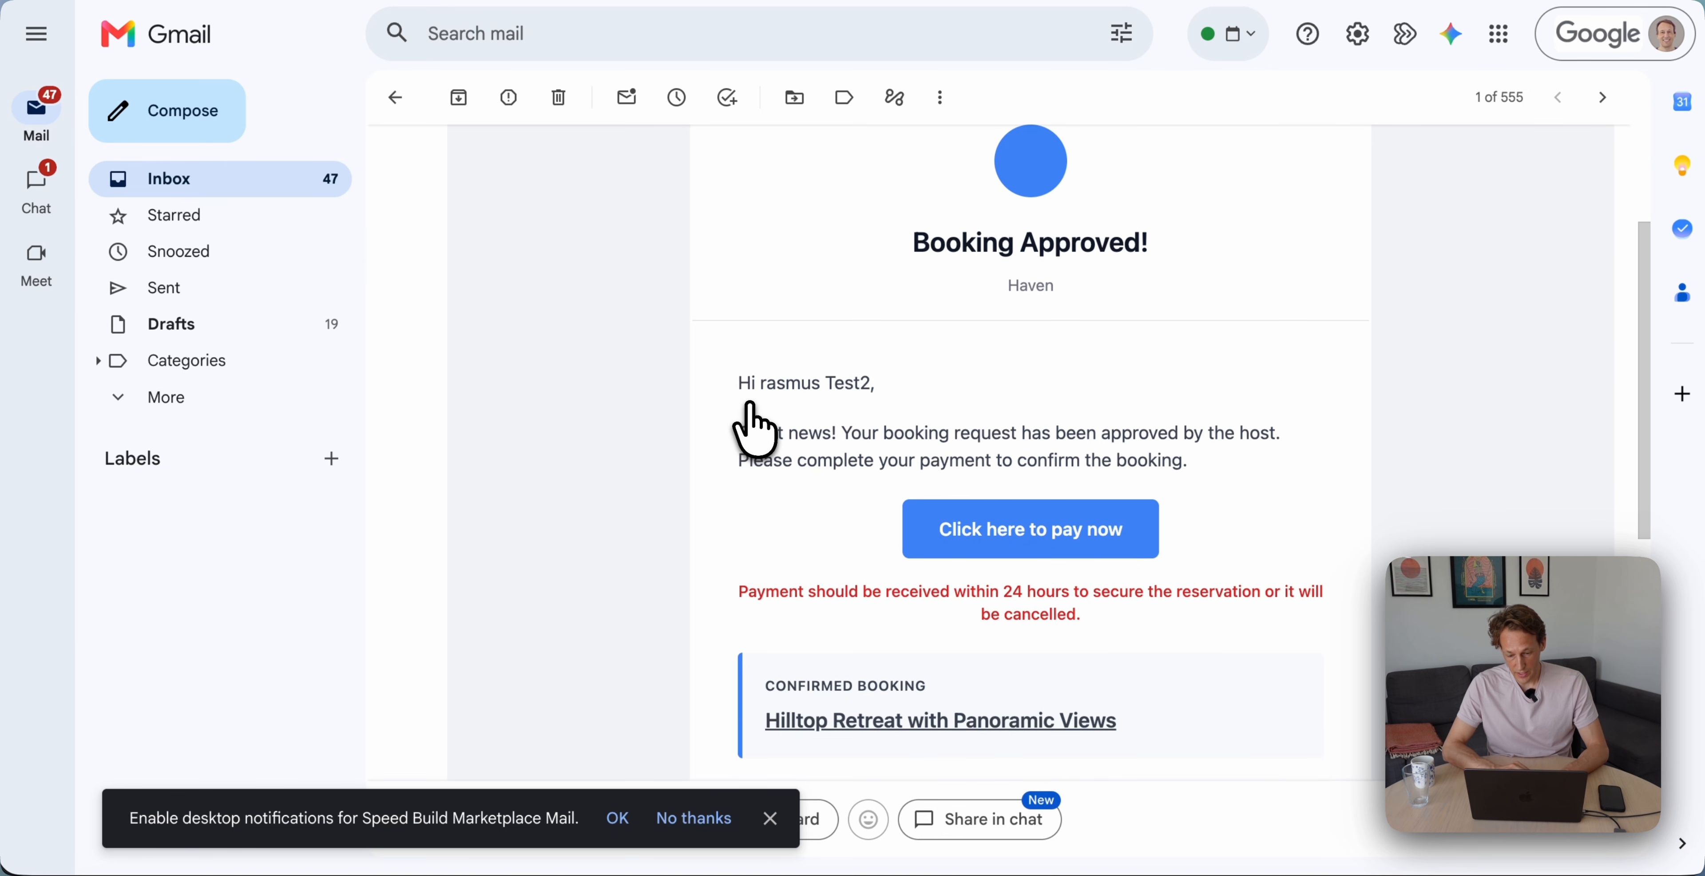
# Follow the Booking Approved email's 'Click here to pay now' link to the guest's My Bookings
pyautogui.scroll(-1, 754, 431)
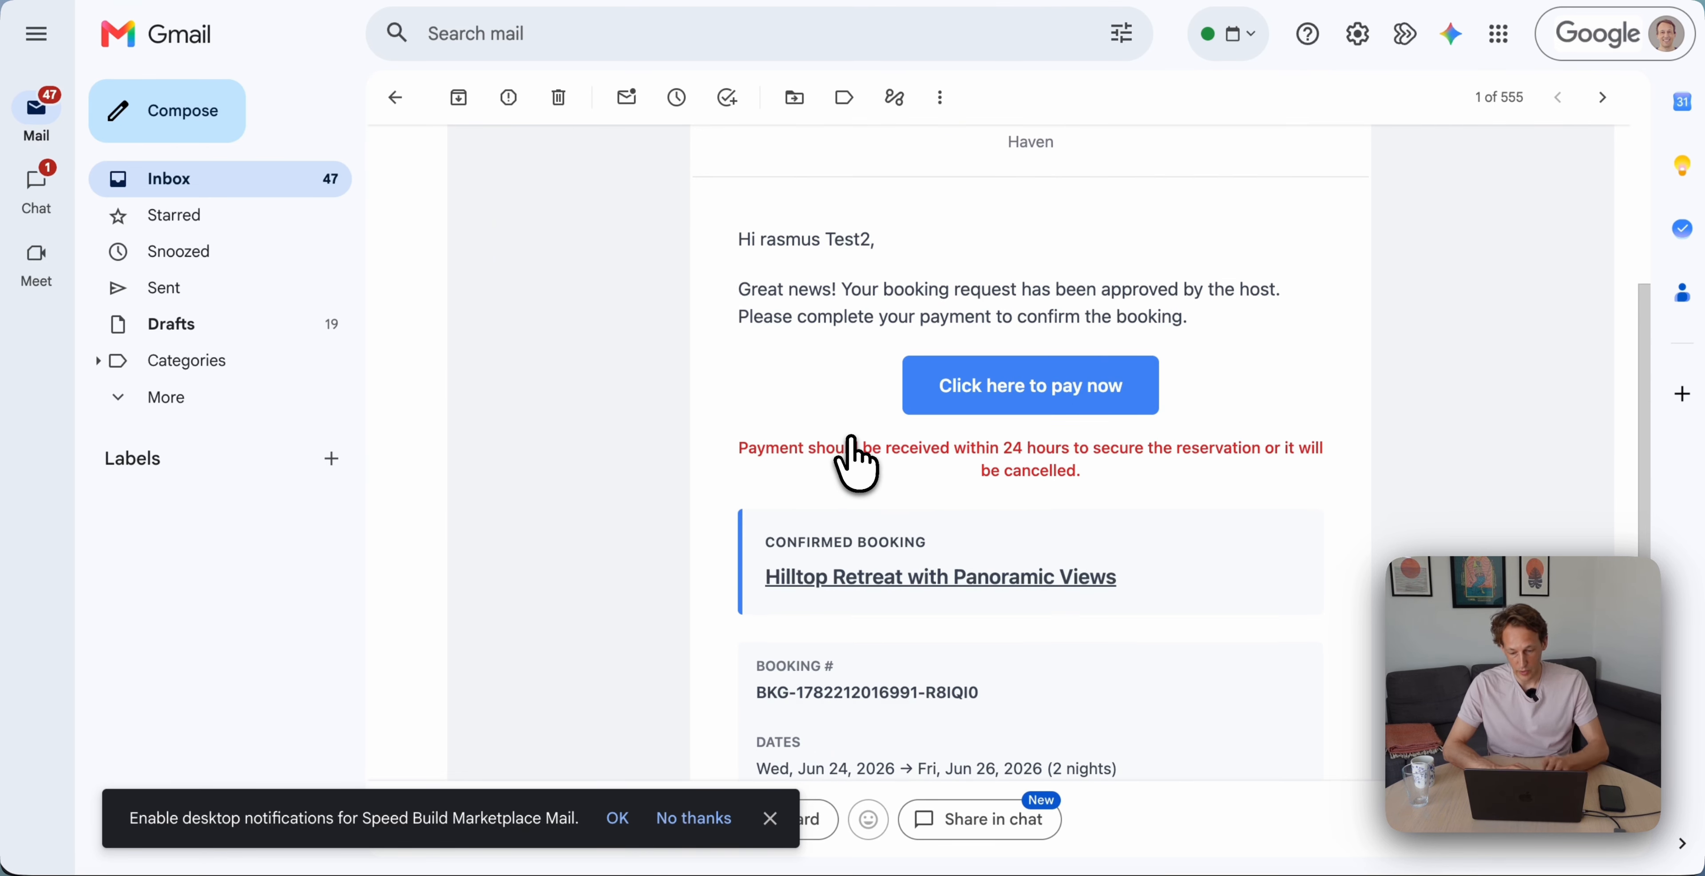
pyautogui.click(1017, 400)
pyautogui.scroll(2, 1181, 604)
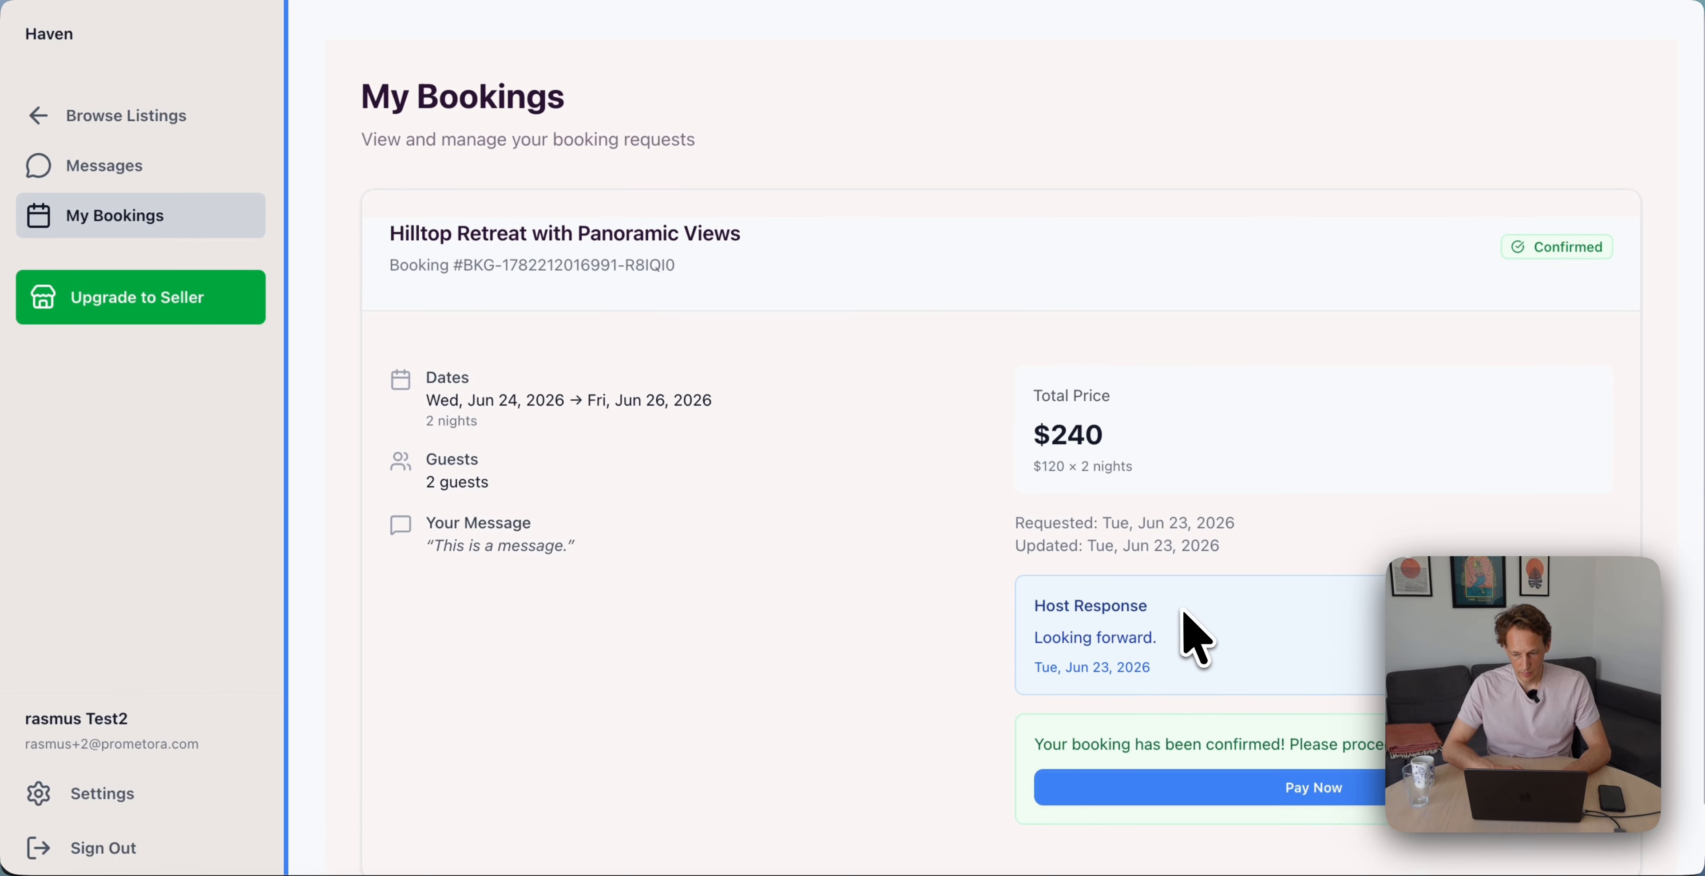
# Start the $240.00 payment for the confirmed Hilltop Retreat booking with Pay Now
pyautogui.scroll(-2, 1181, 604)
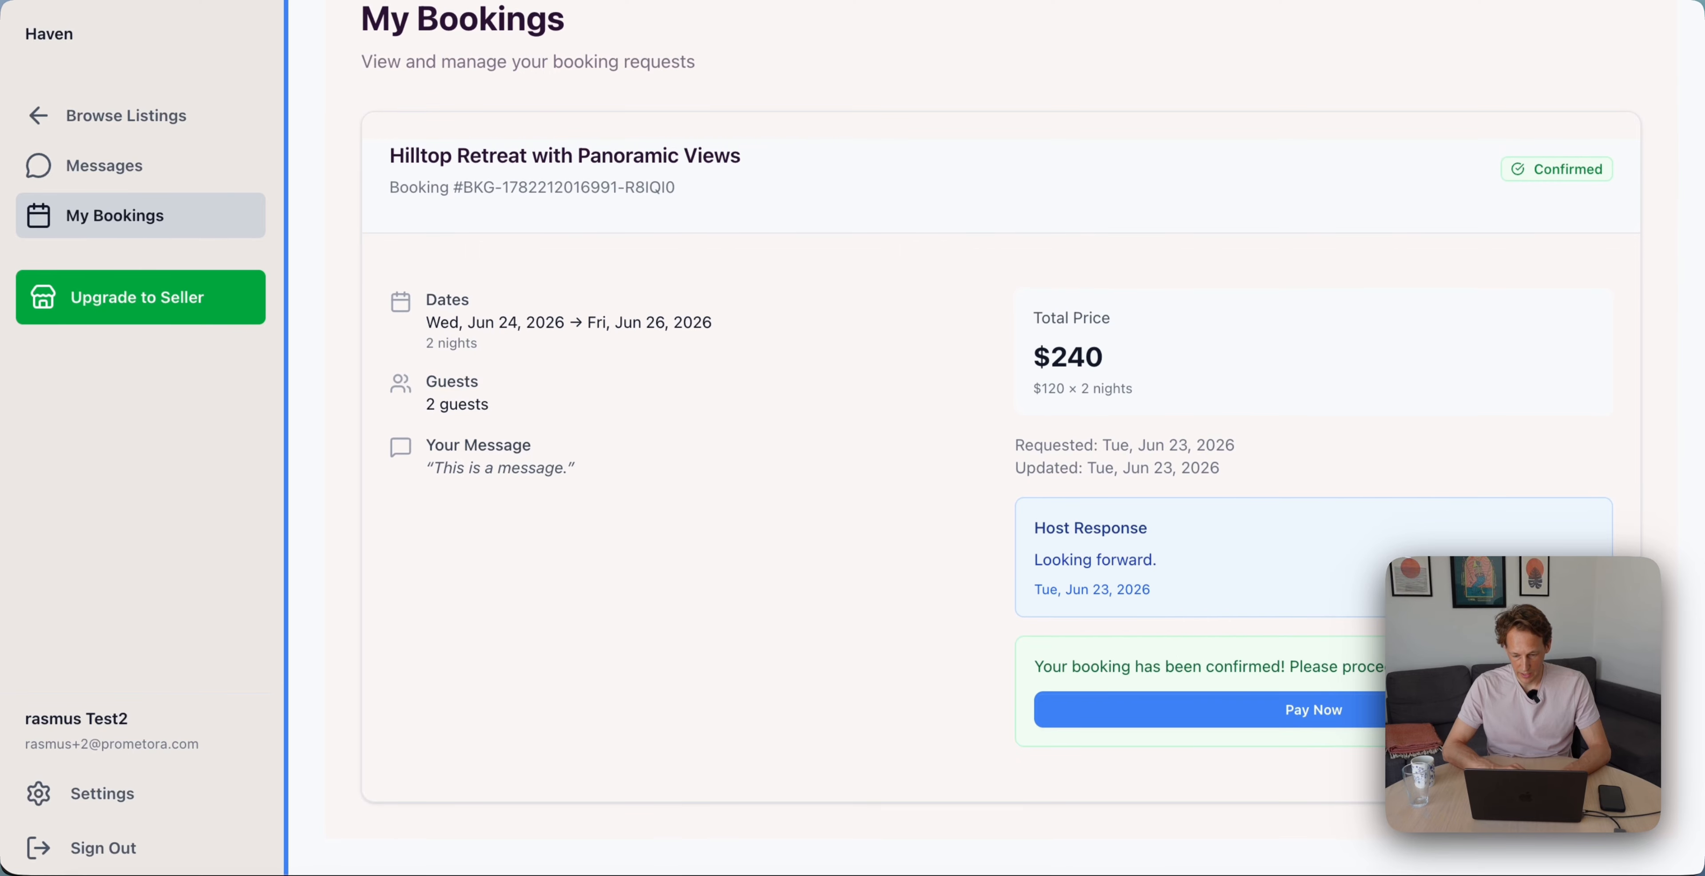
pyautogui.click(1315, 715)
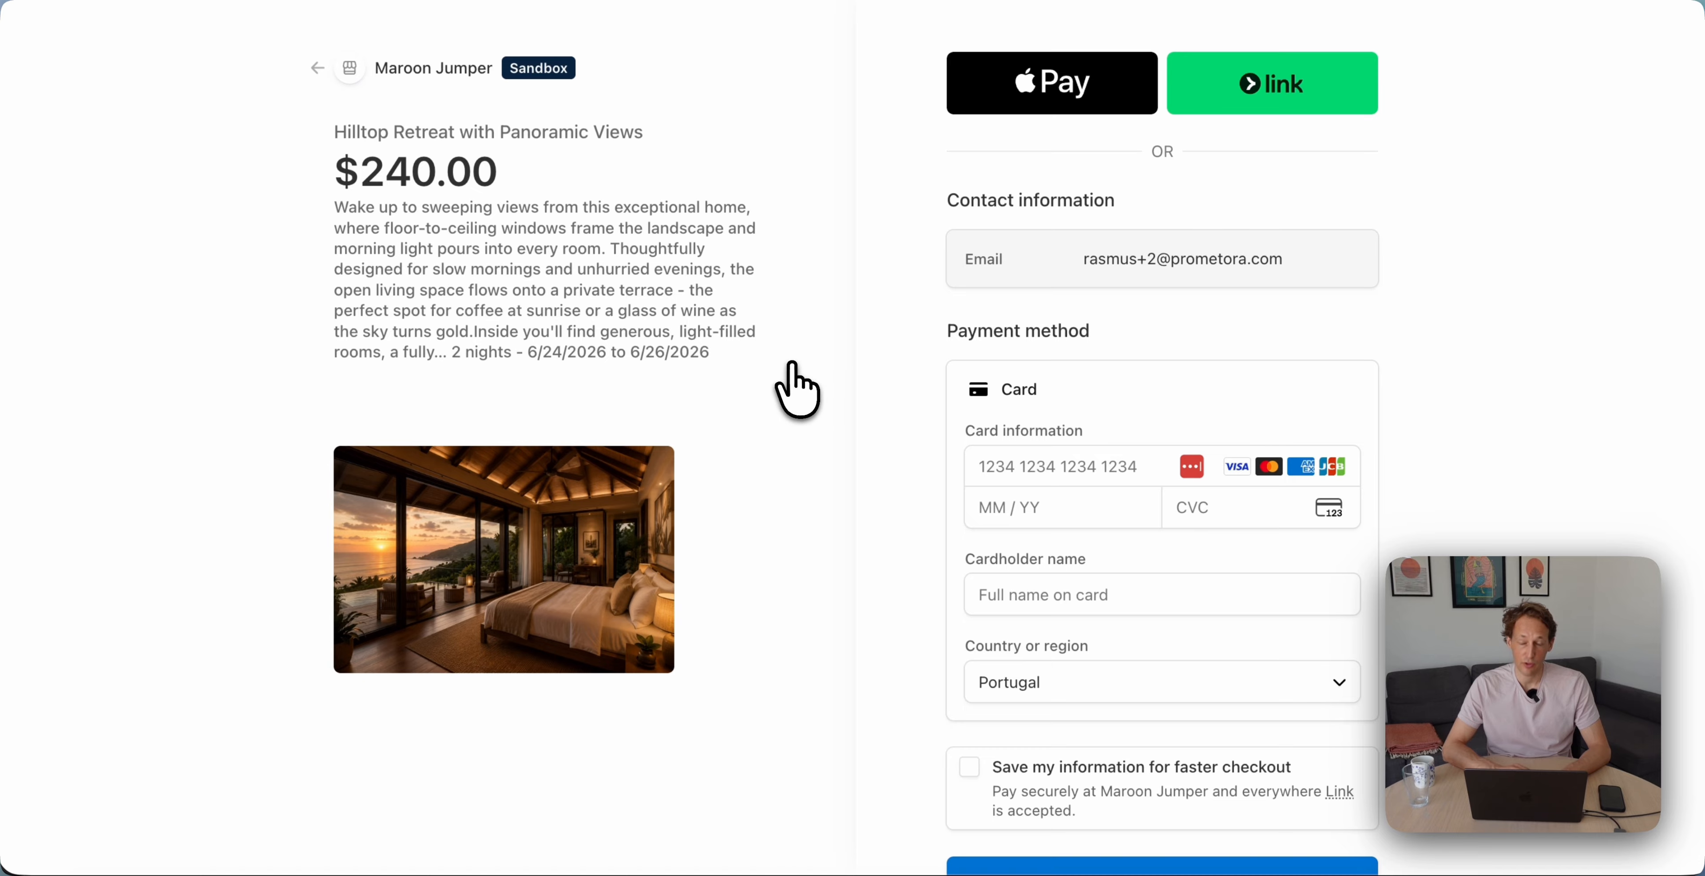
pyautogui.scroll(-3, 793, 362)
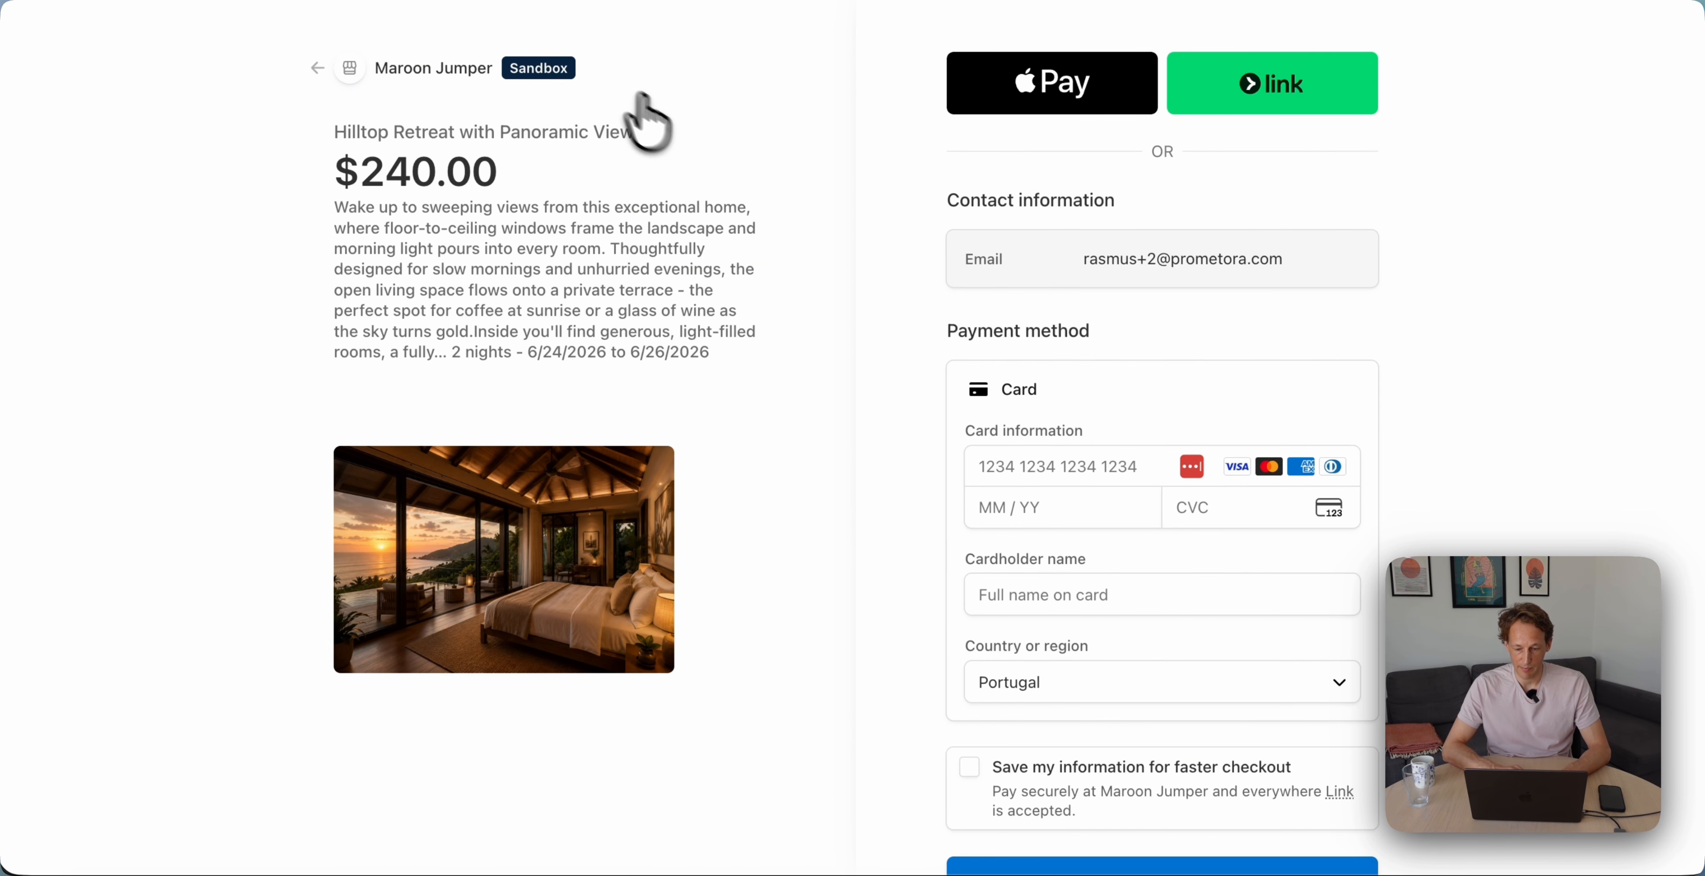
pyautogui.scroll(-3, 641, 119)
pyautogui.click(1065, 341)
pyautogui.write('4242 4242 4242 4242')
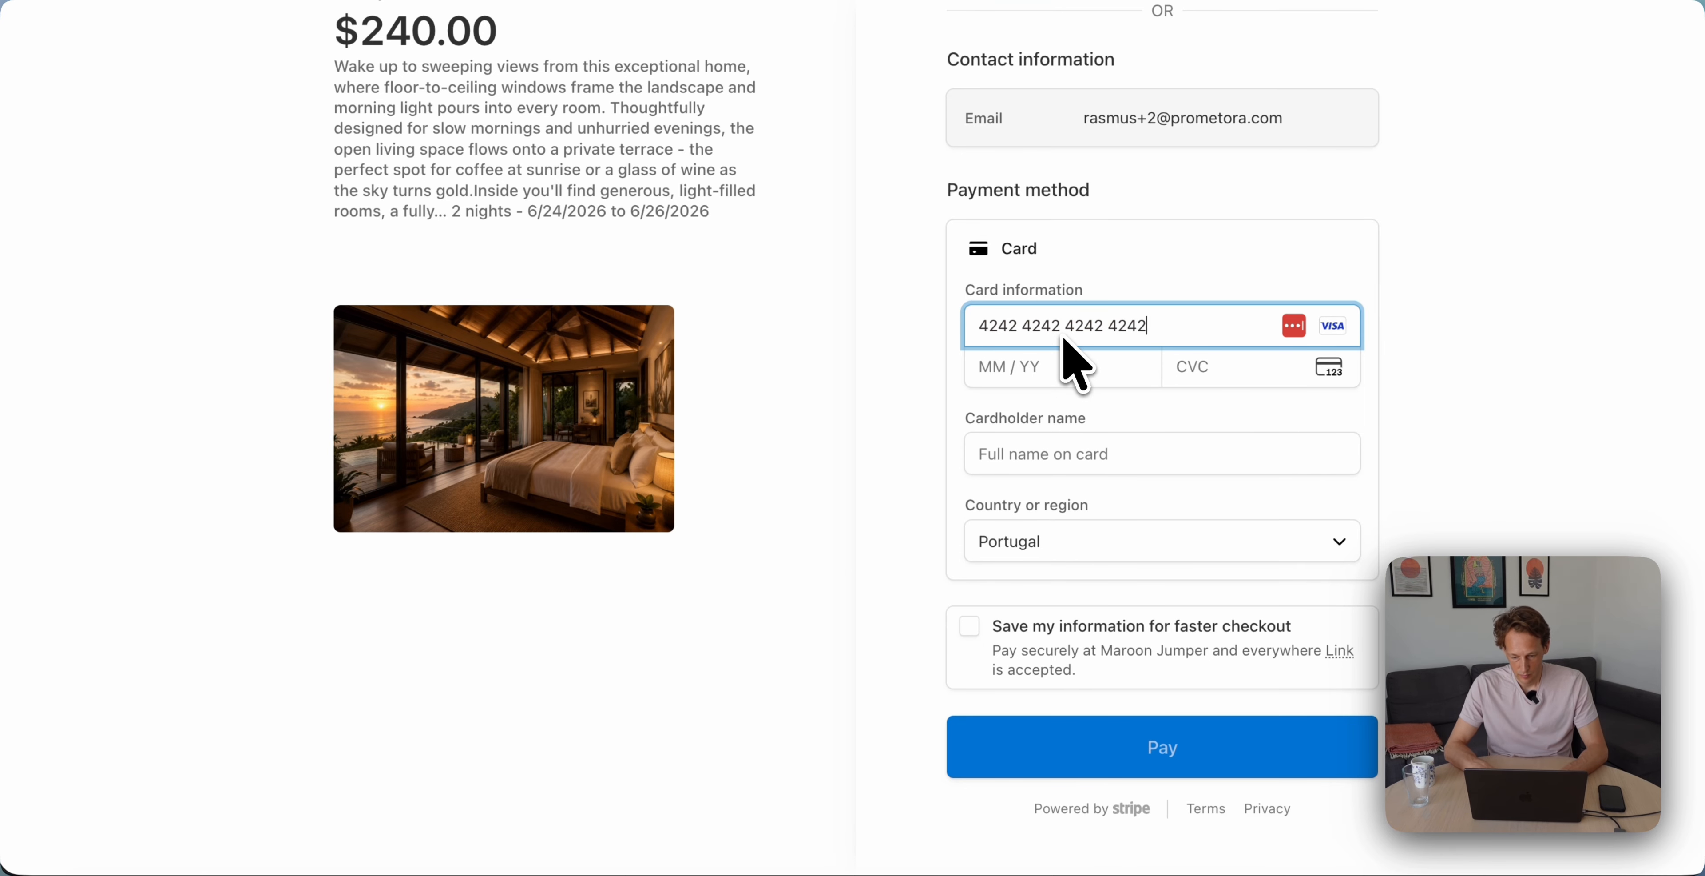
pyautogui.write('0429123')
pyautogui.press('Tab')
pyautogui.write('Rasmus test')
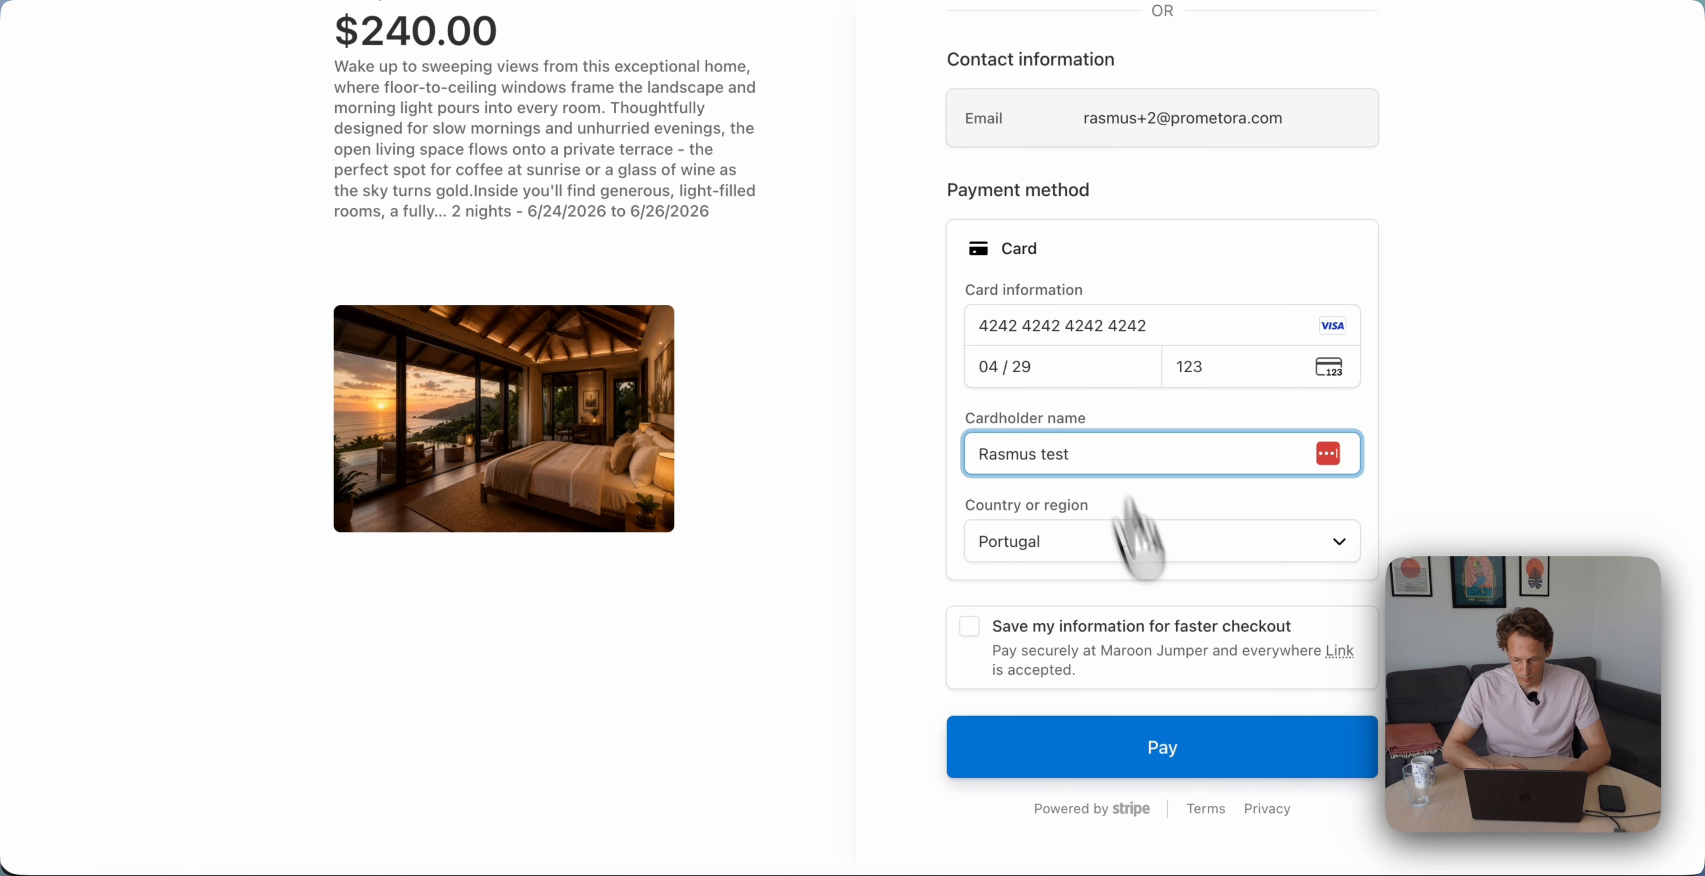
pyautogui.press('Return')
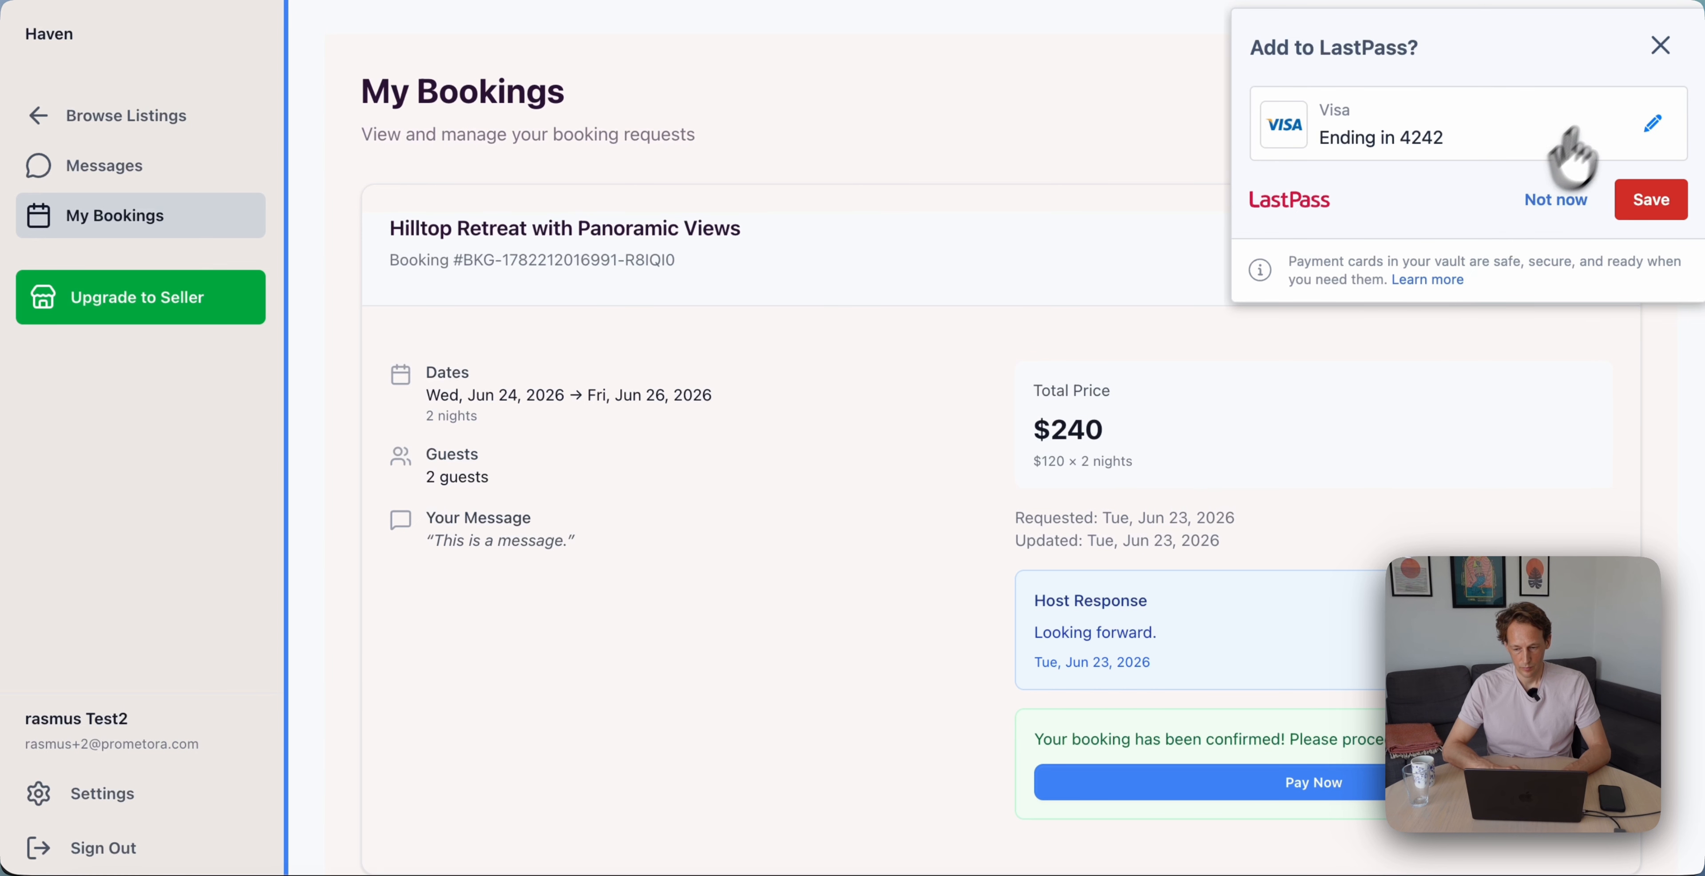
# Dismiss the LastPass save-card prompt and scroll down to the booking's Payment Received panel
pyautogui.click(1661, 48)
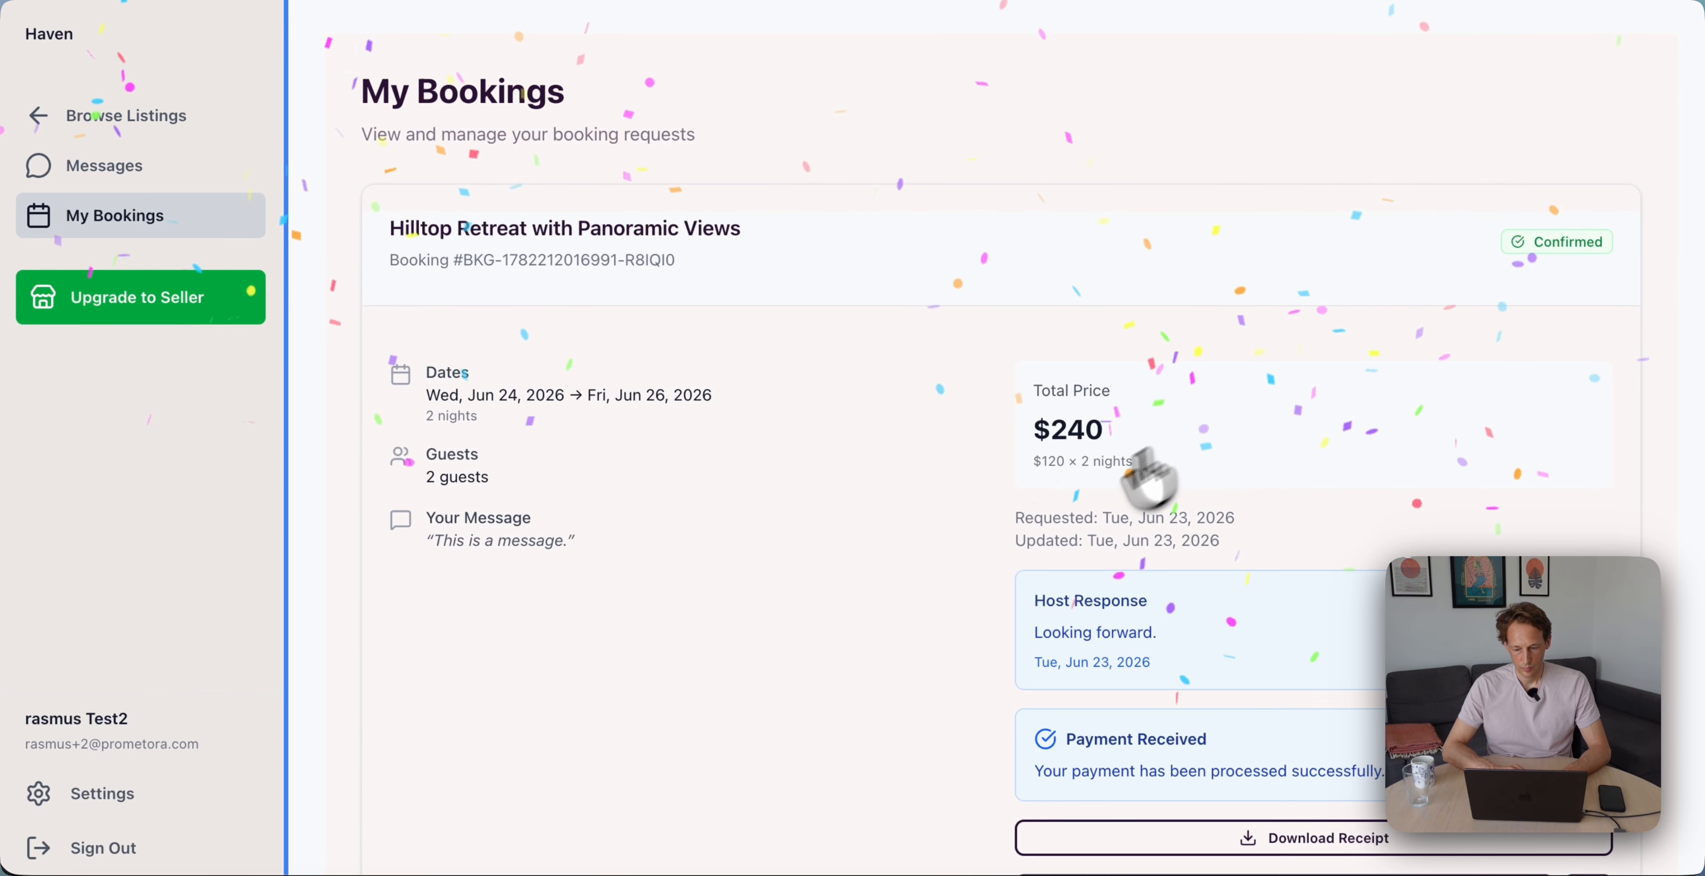
pyautogui.scroll(-2, 1117, 561)
pyautogui.scroll(2, 1117, 562)
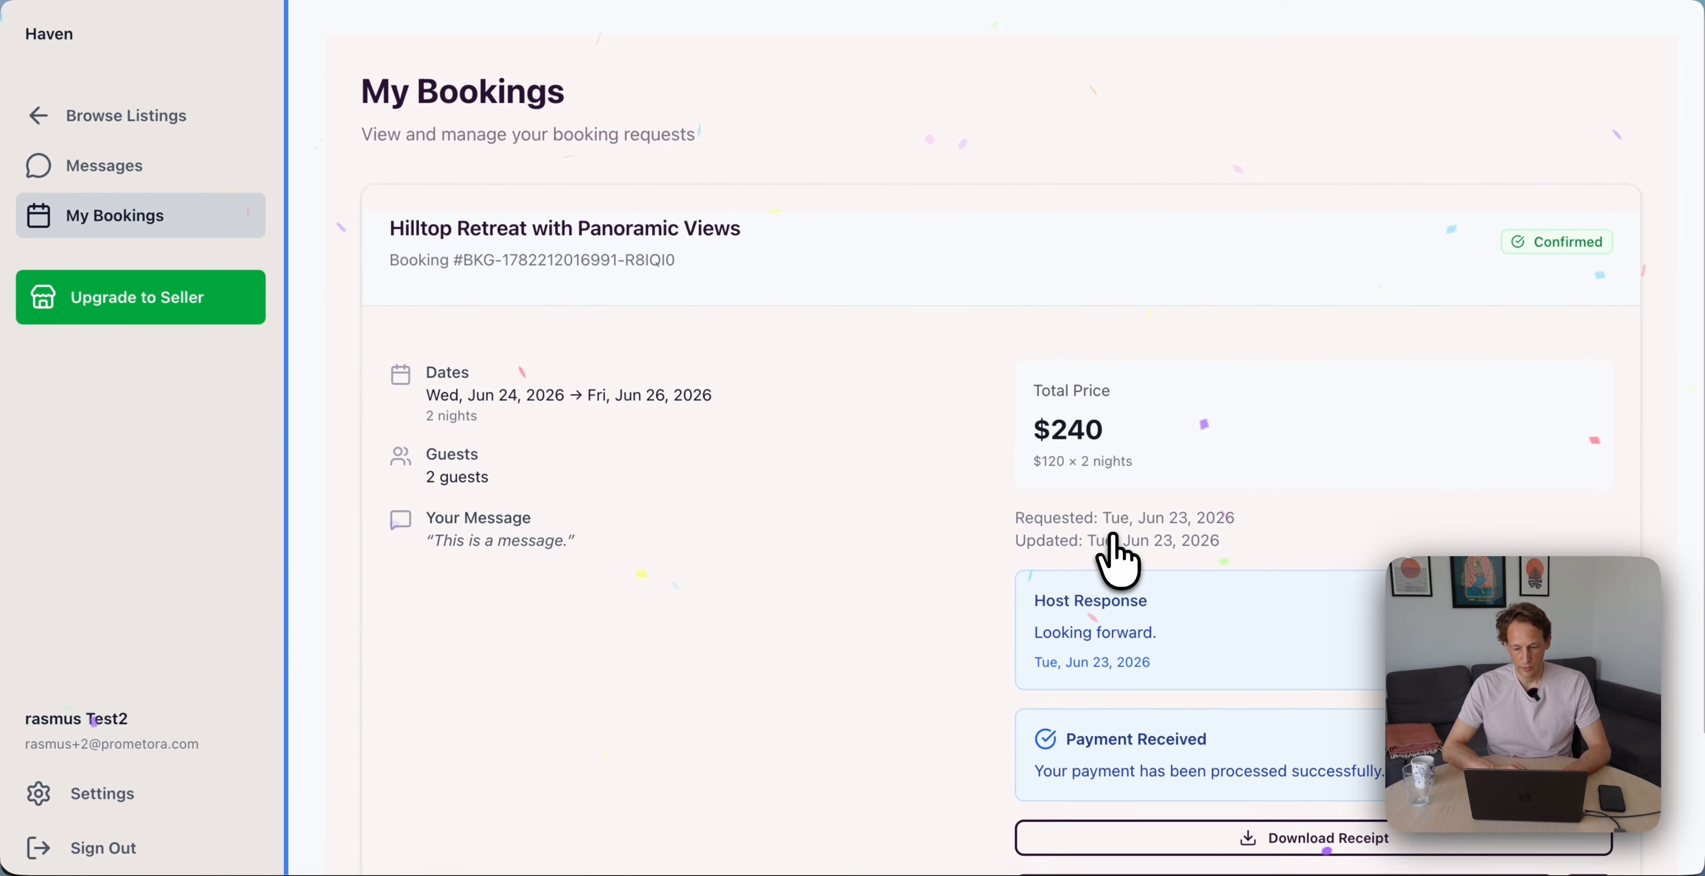
pyautogui.scroll(-3, 1117, 561)
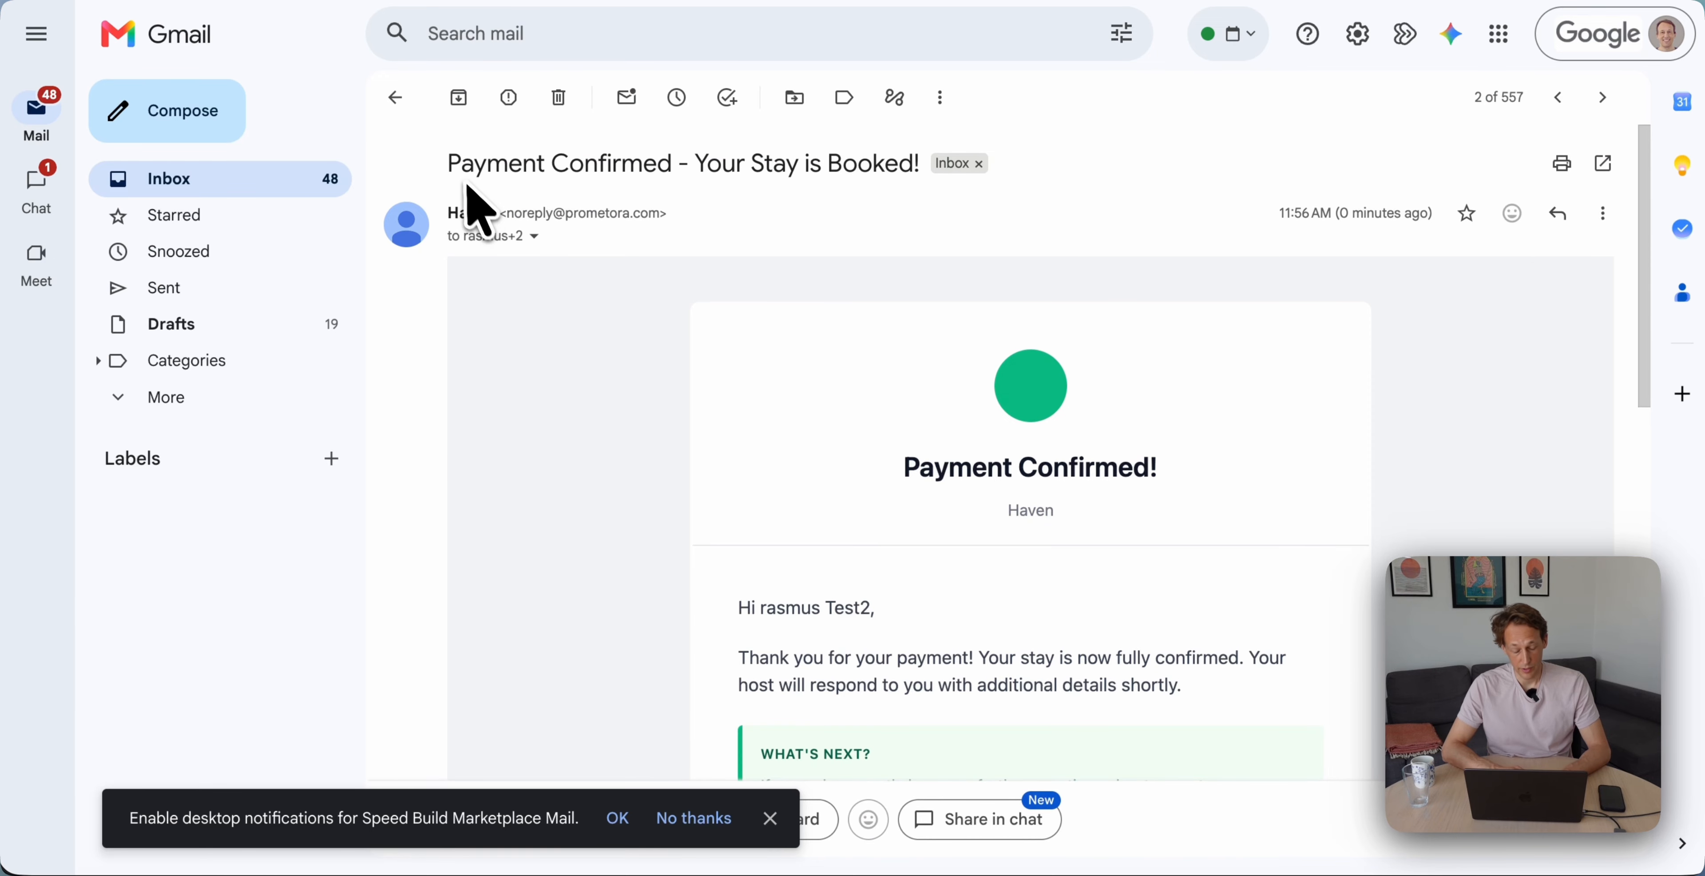
# Read the Payment Confirmed and Payment Received emails to the $208.74 earnings, then return to Haven Manage Bookings
pyautogui.scroll(-10, 801, 418)
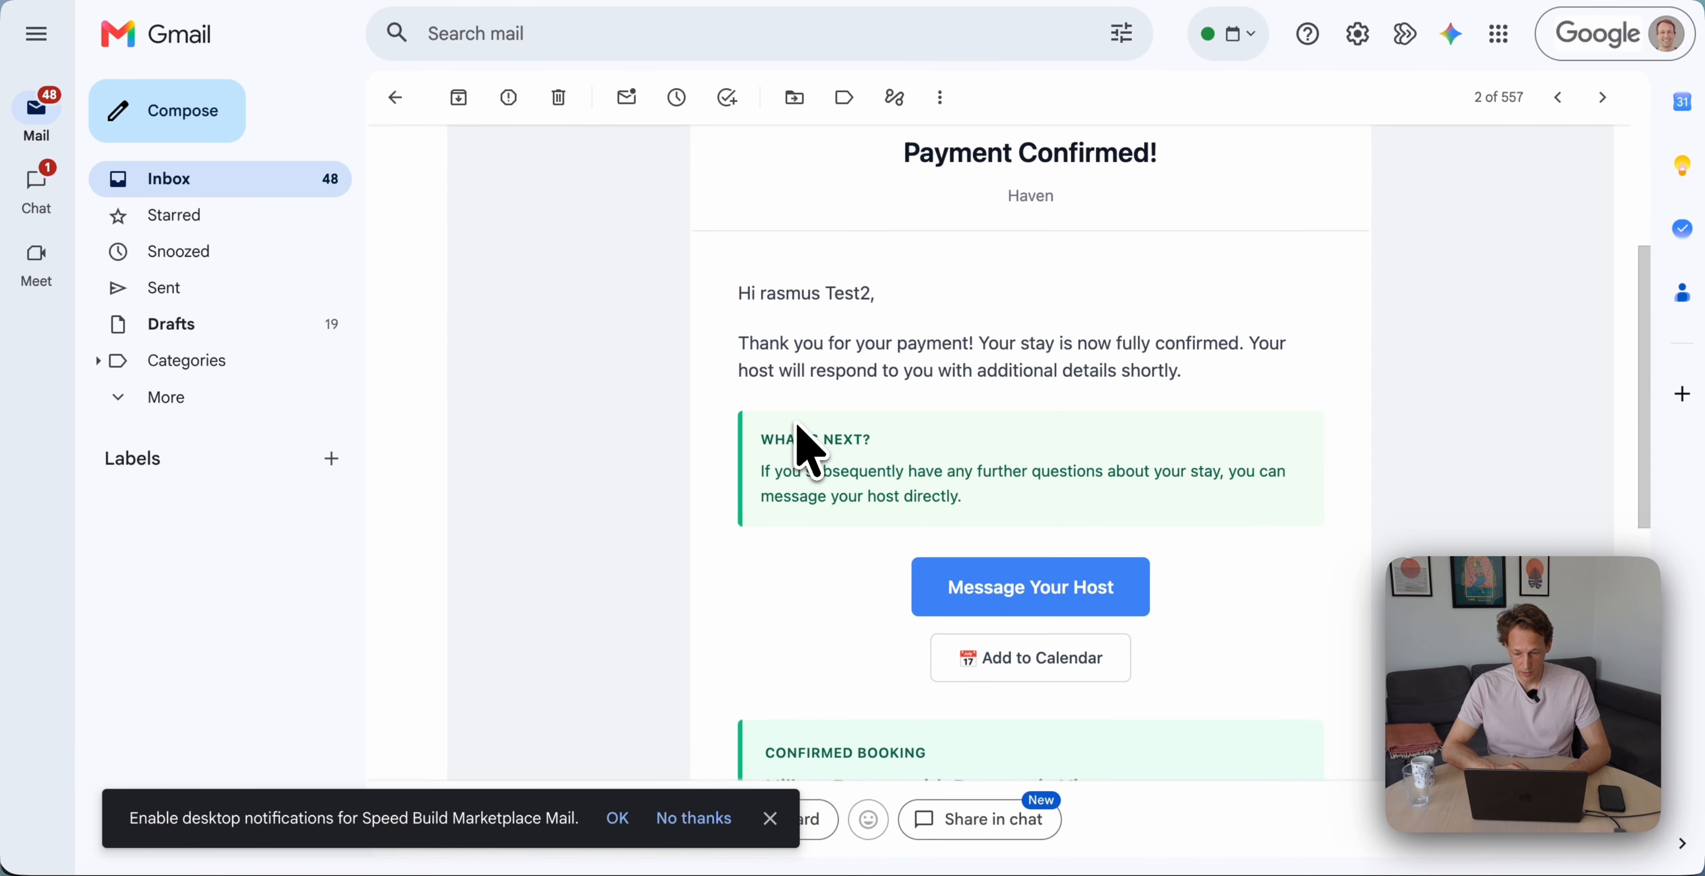
pyautogui.scroll(2, 881, 434)
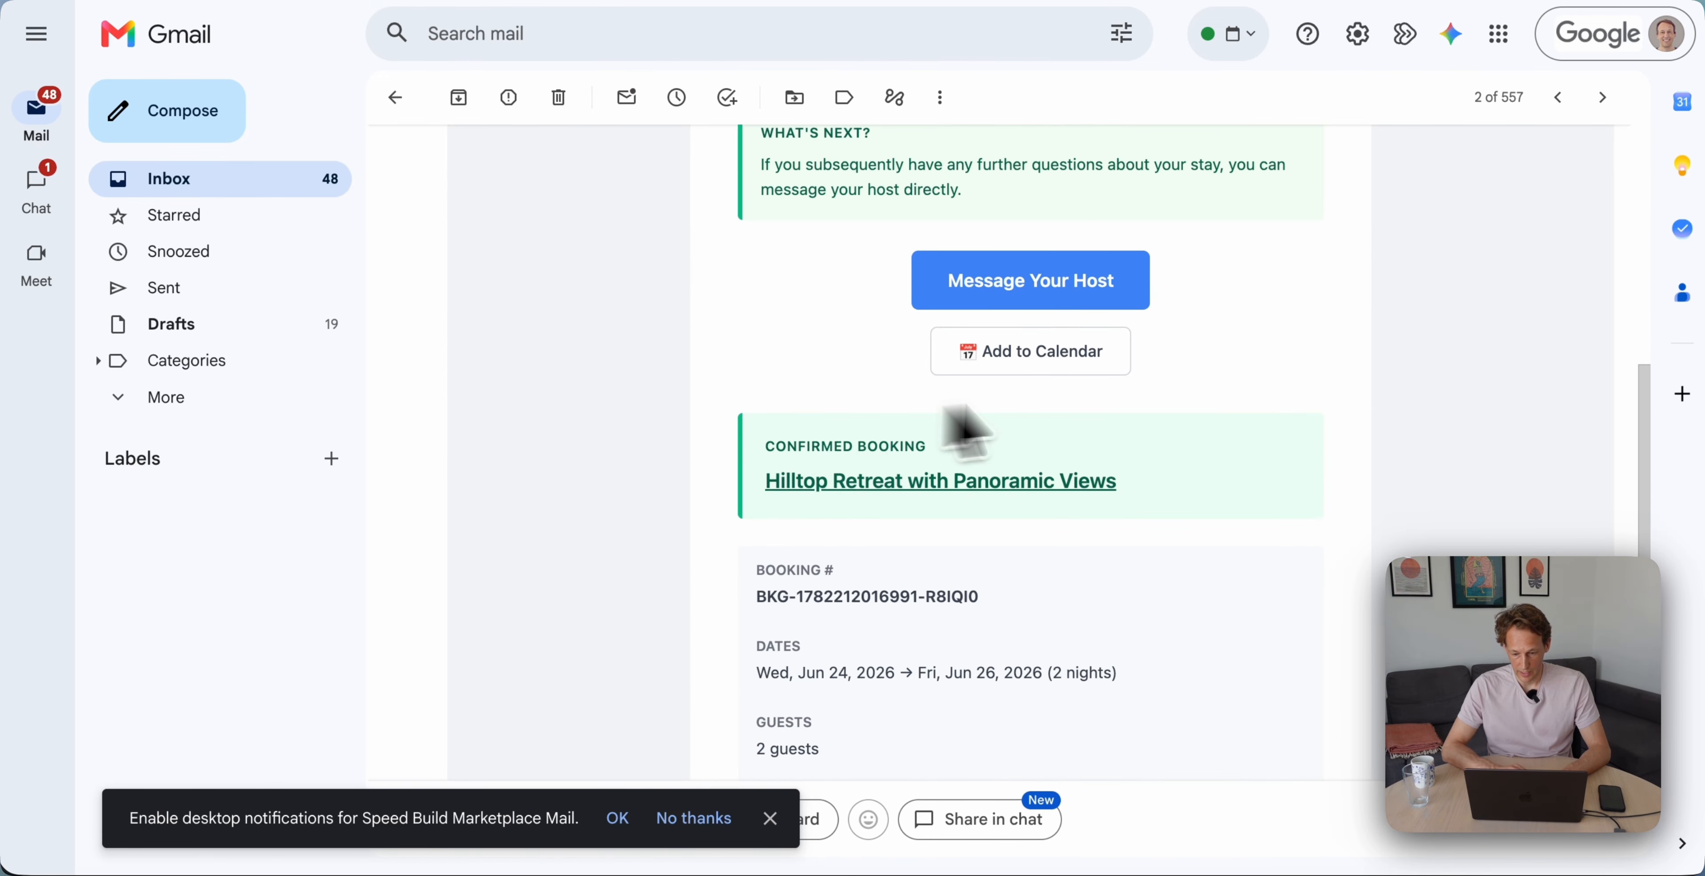
pyautogui.scroll(-6, 834, 523)
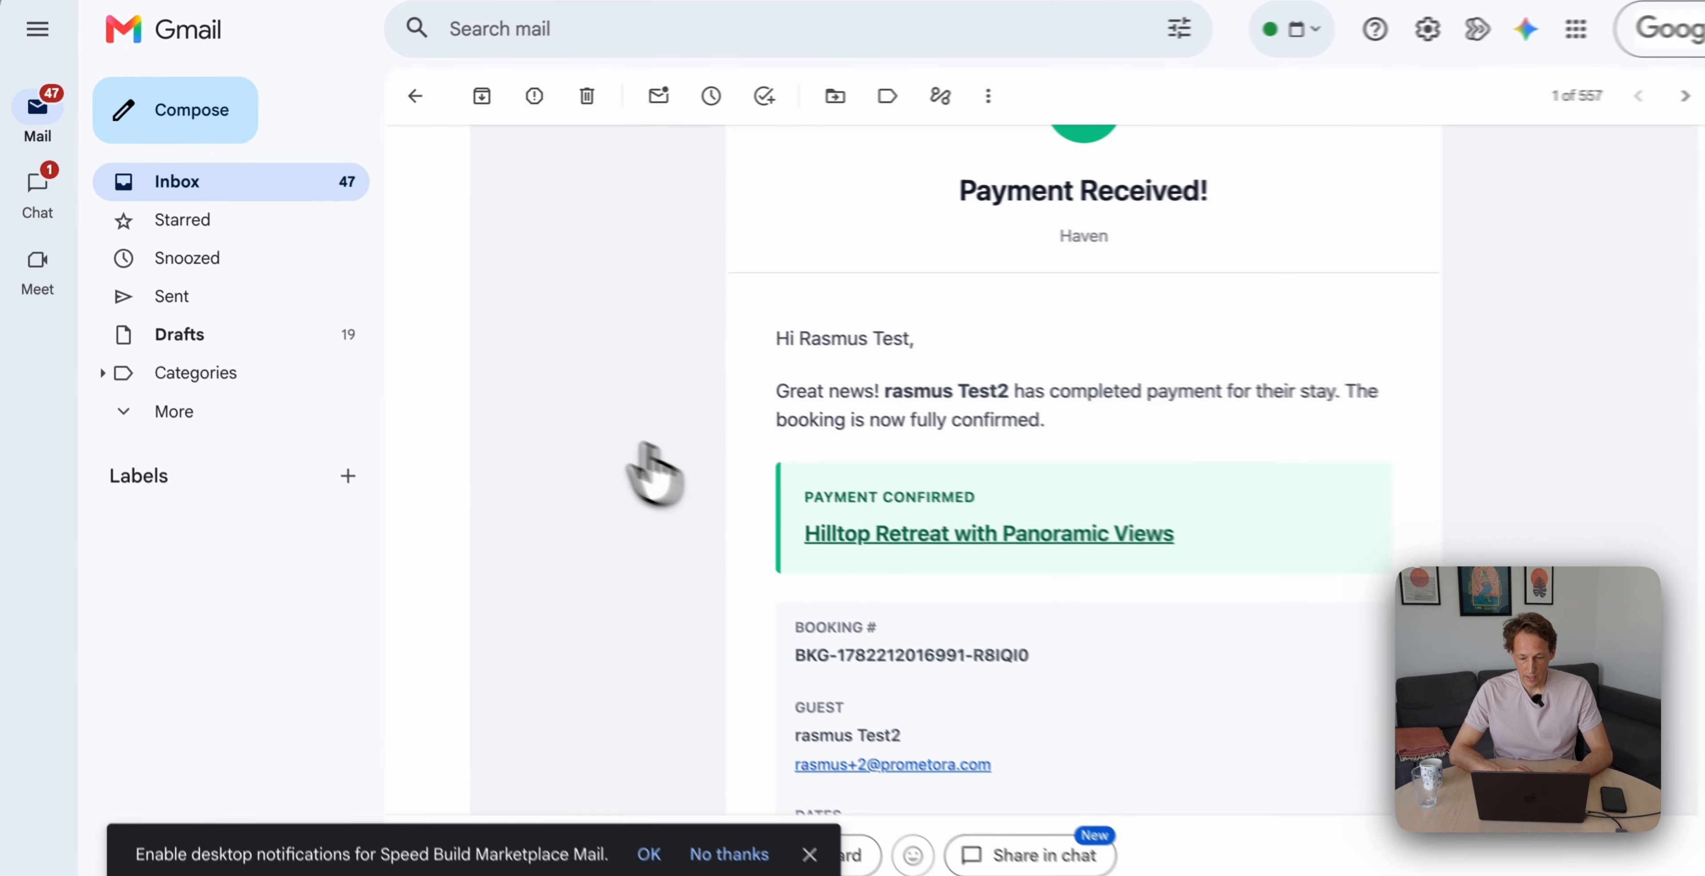
pyautogui.scroll(-8, 596, 444)
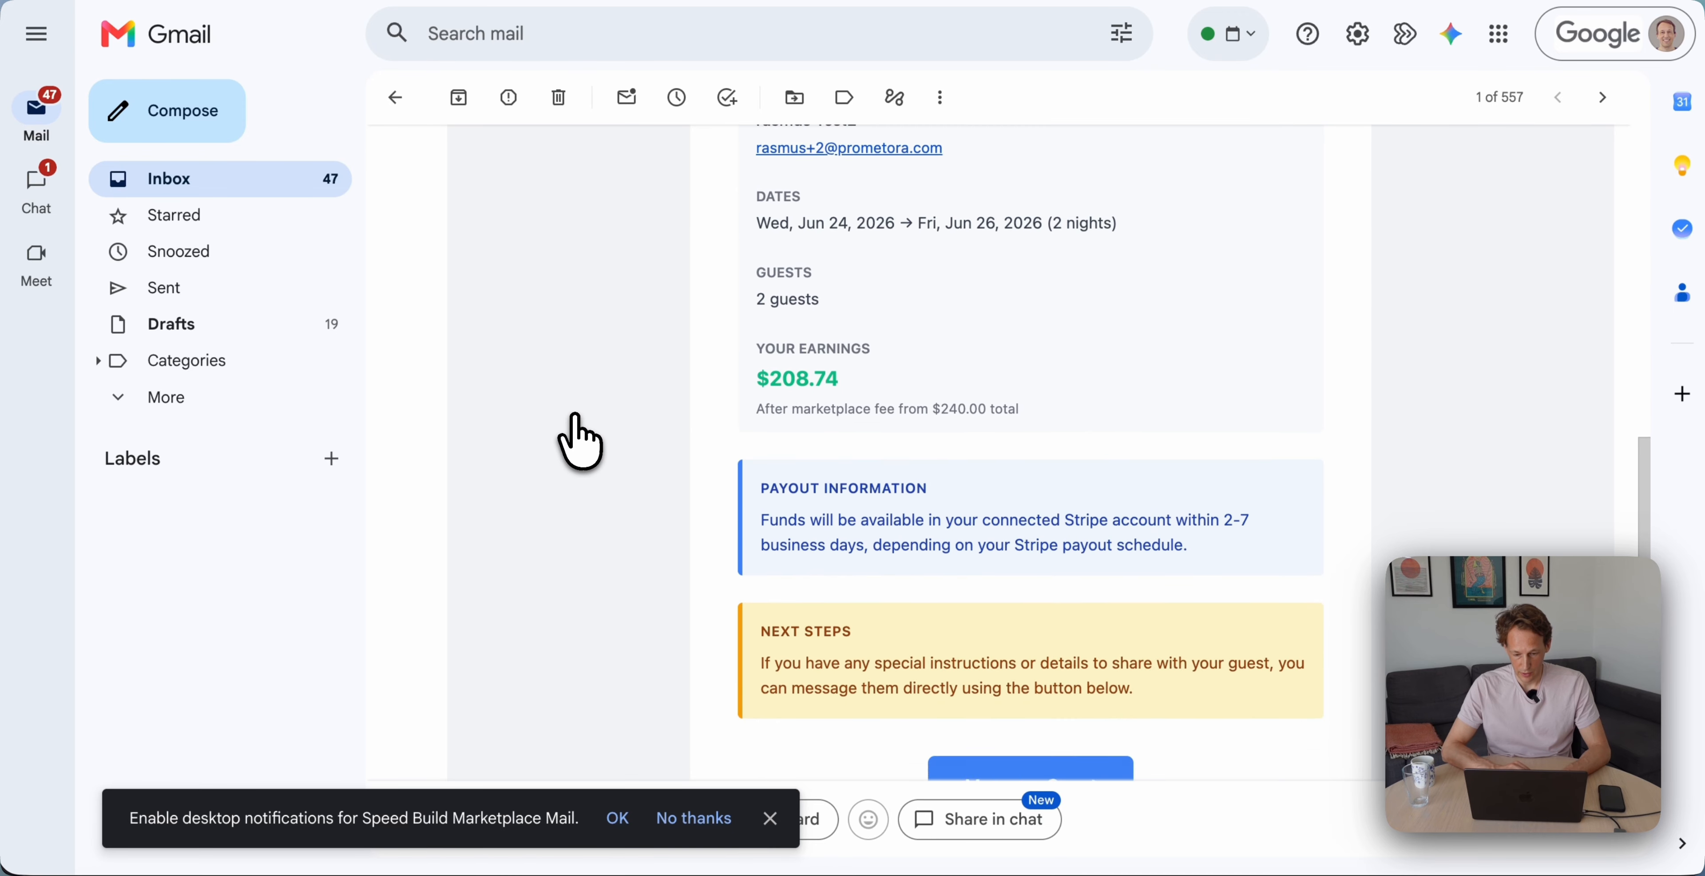
pyautogui.scroll(10, 578, 440)
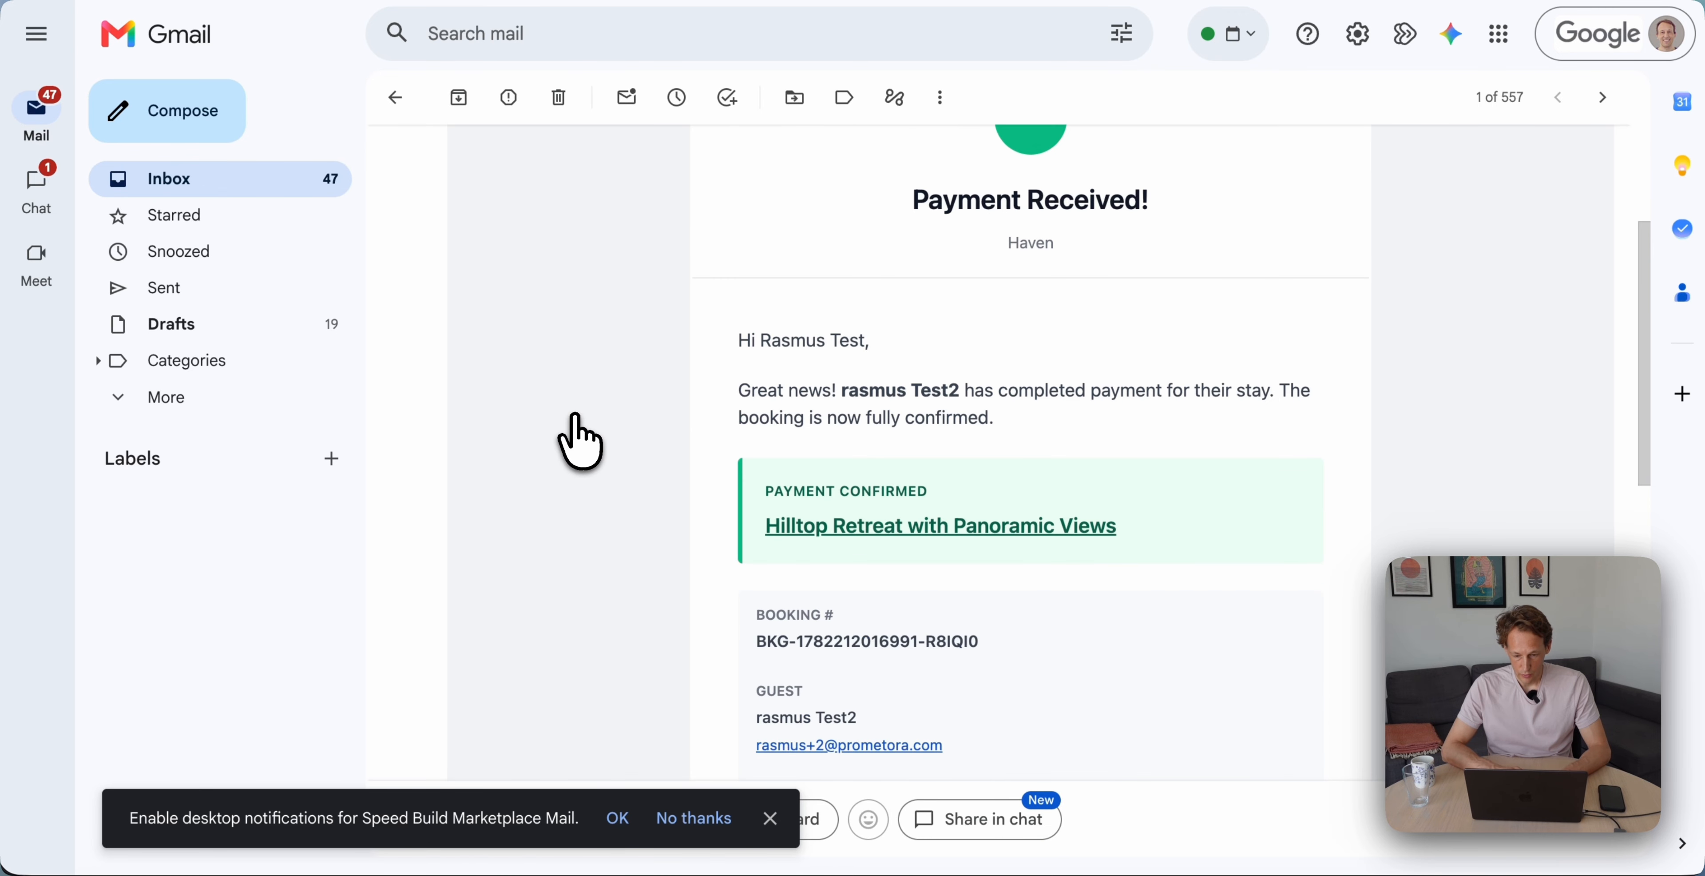
pyautogui.scroll(-5, 577, 440)
pyautogui.scroll(-5, 578, 441)
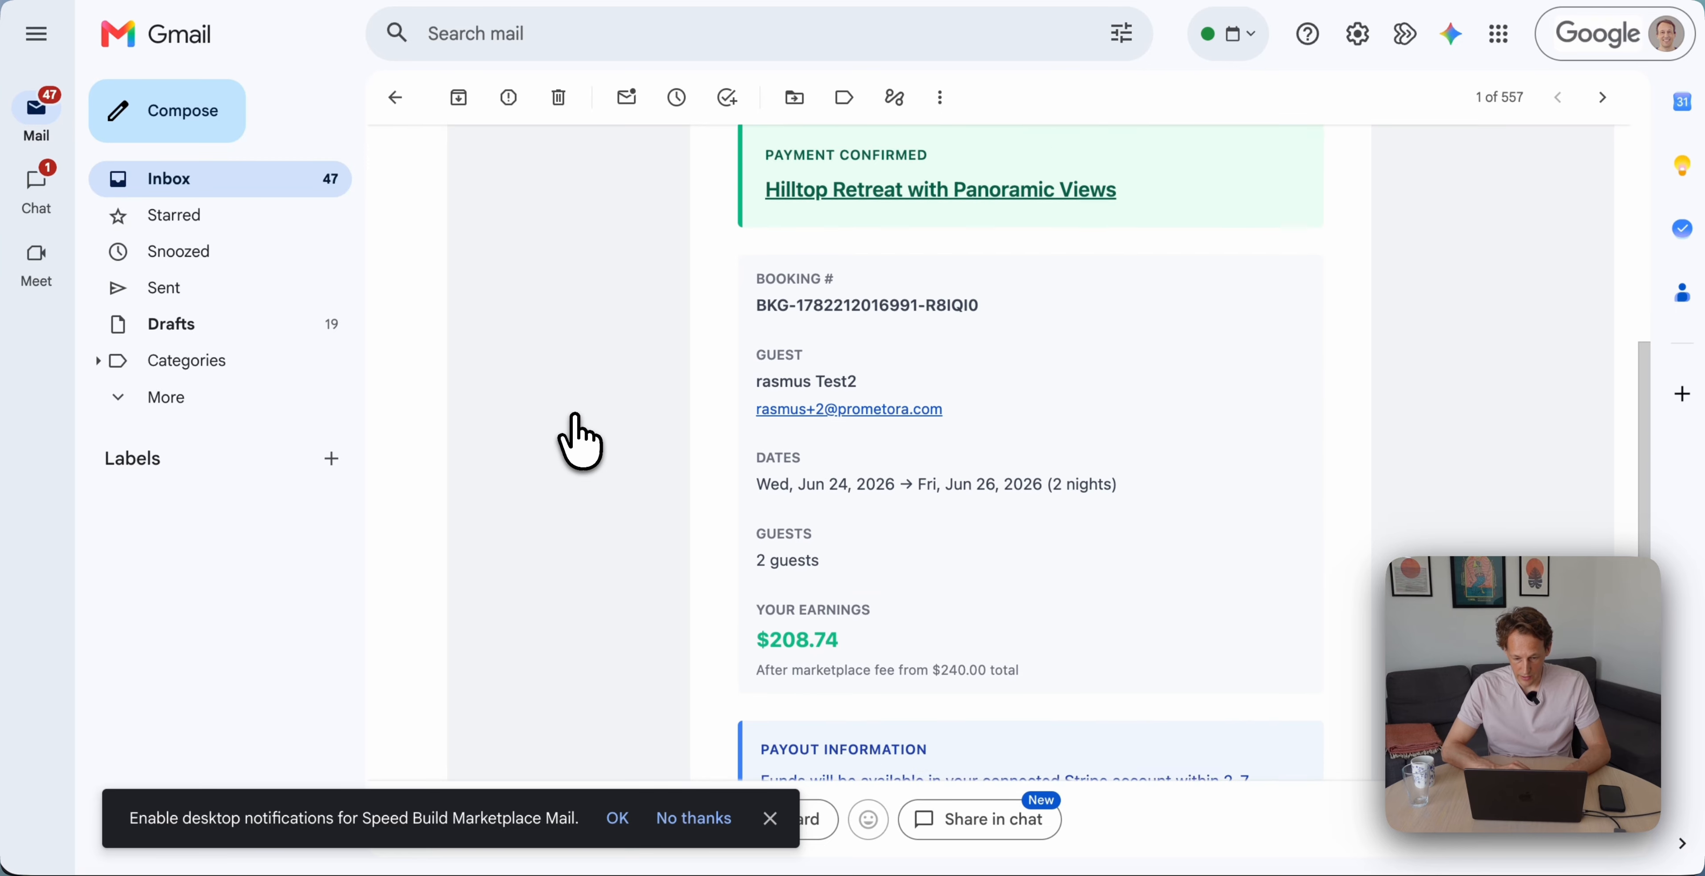
pyautogui.scroll(-2, 774, 431)
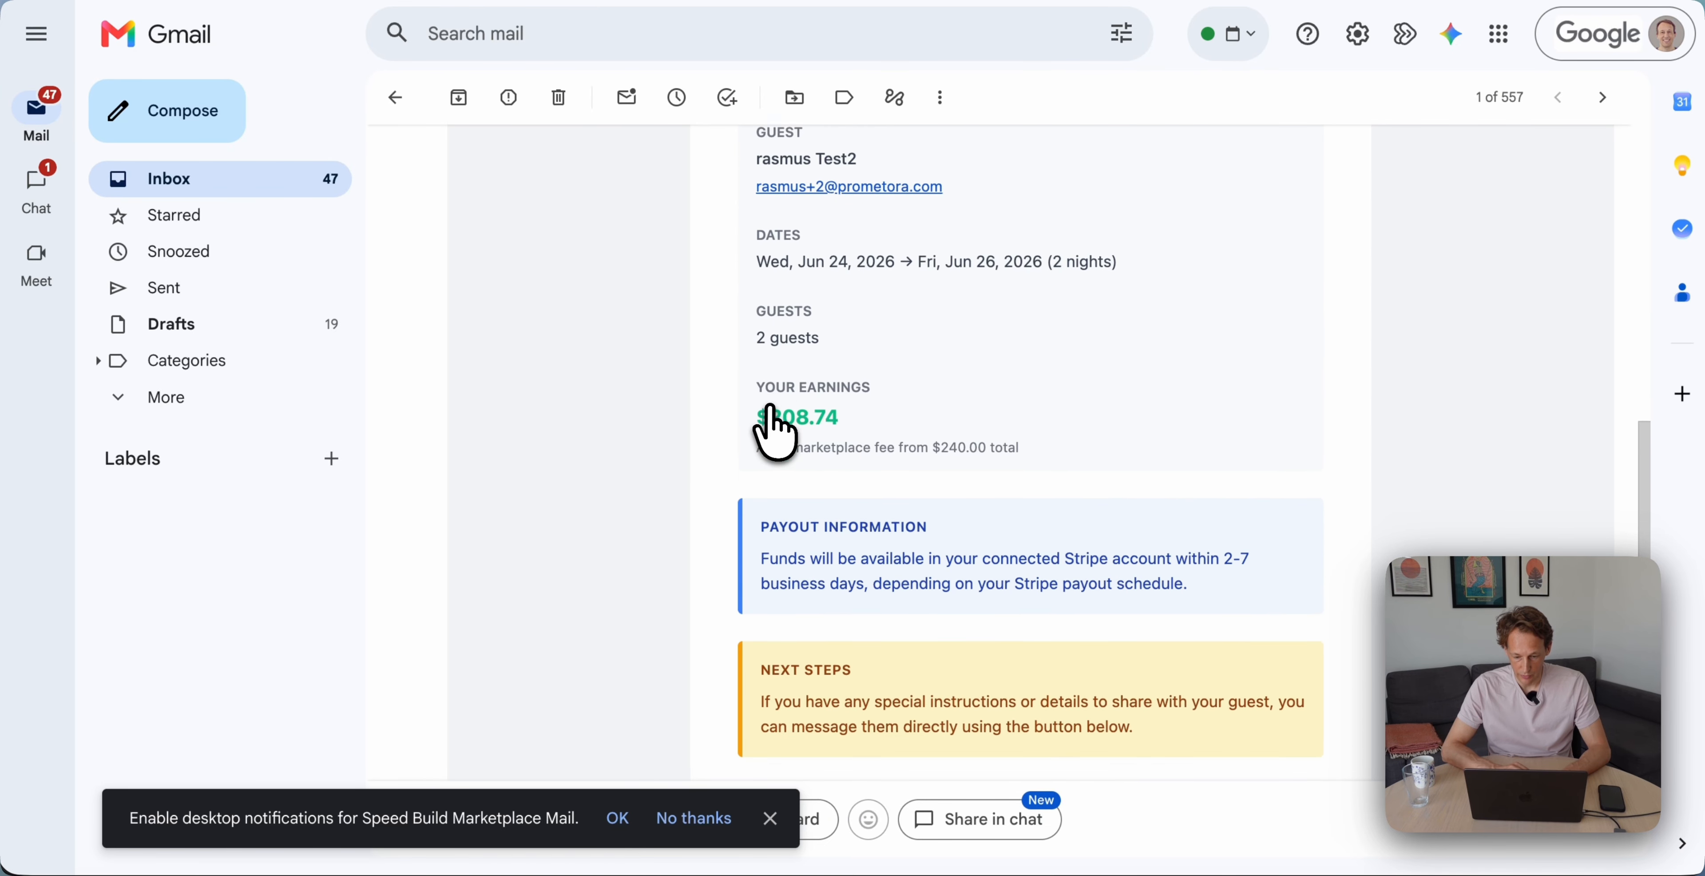
pyautogui.scroll(-1, 775, 433)
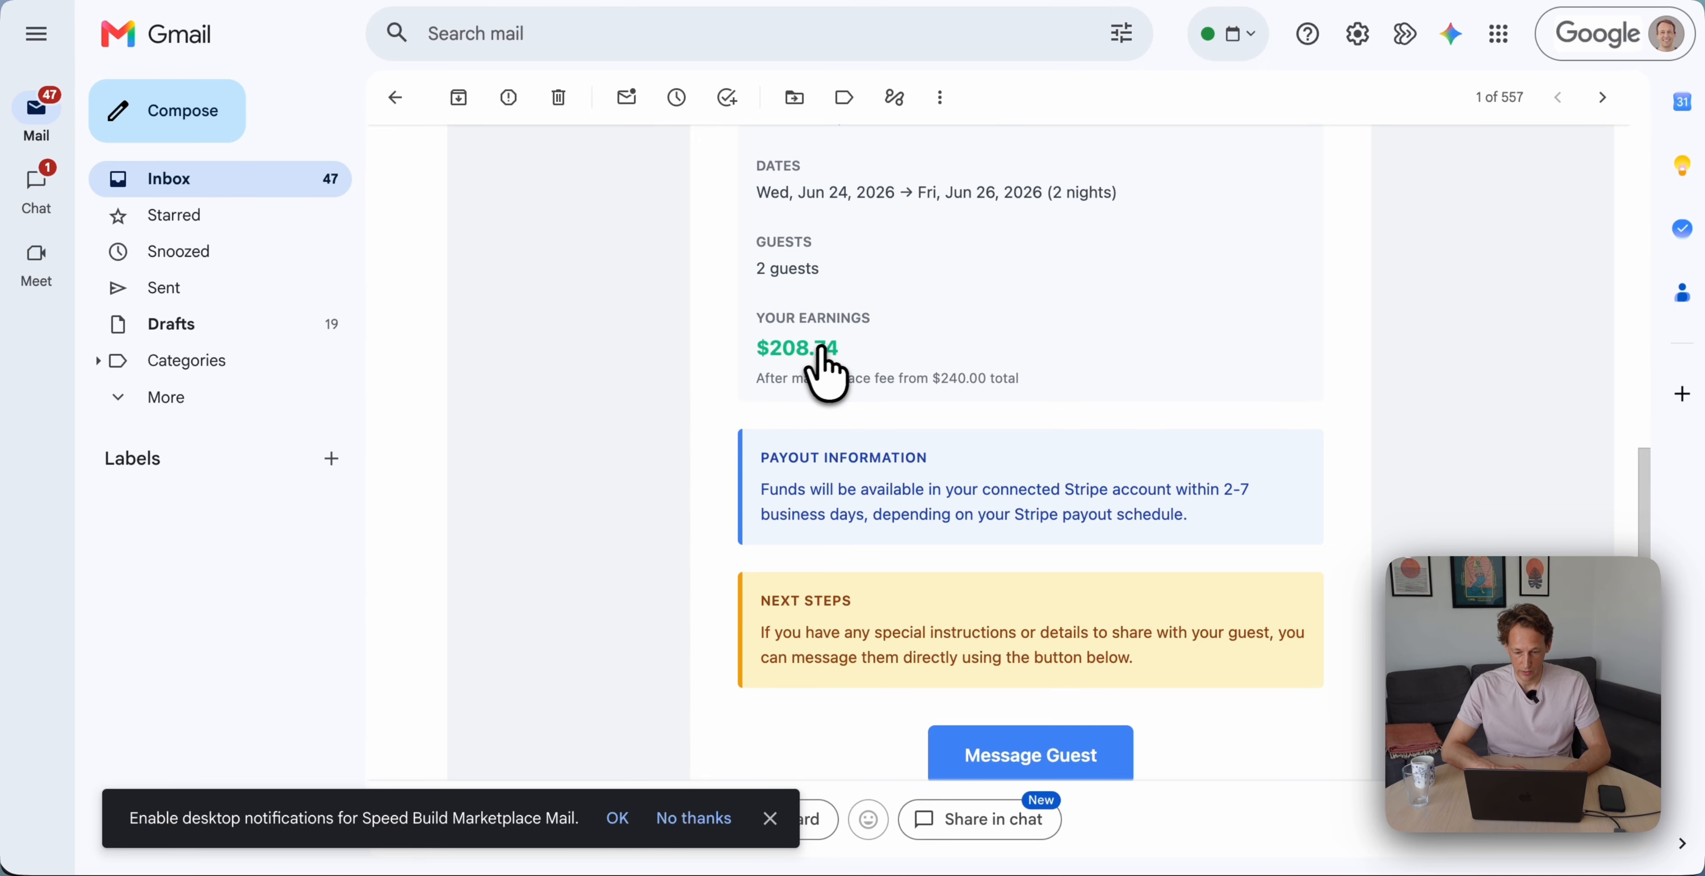
pyautogui.scroll(-3, 821, 368)
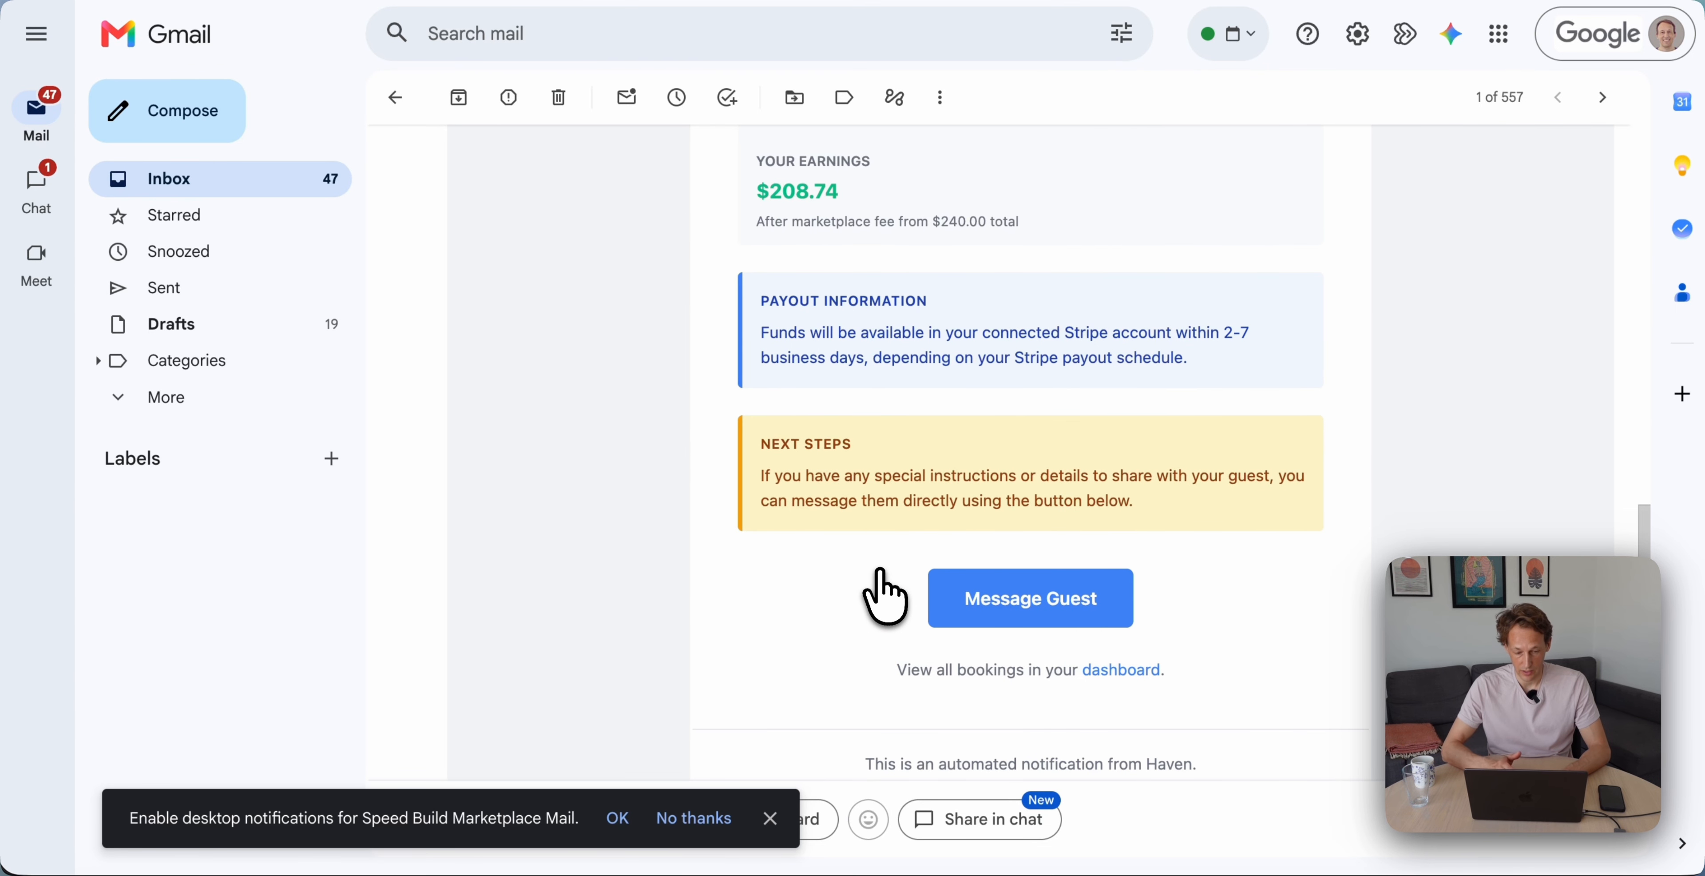
pyautogui.hotkey('ctrl', 'Tab')
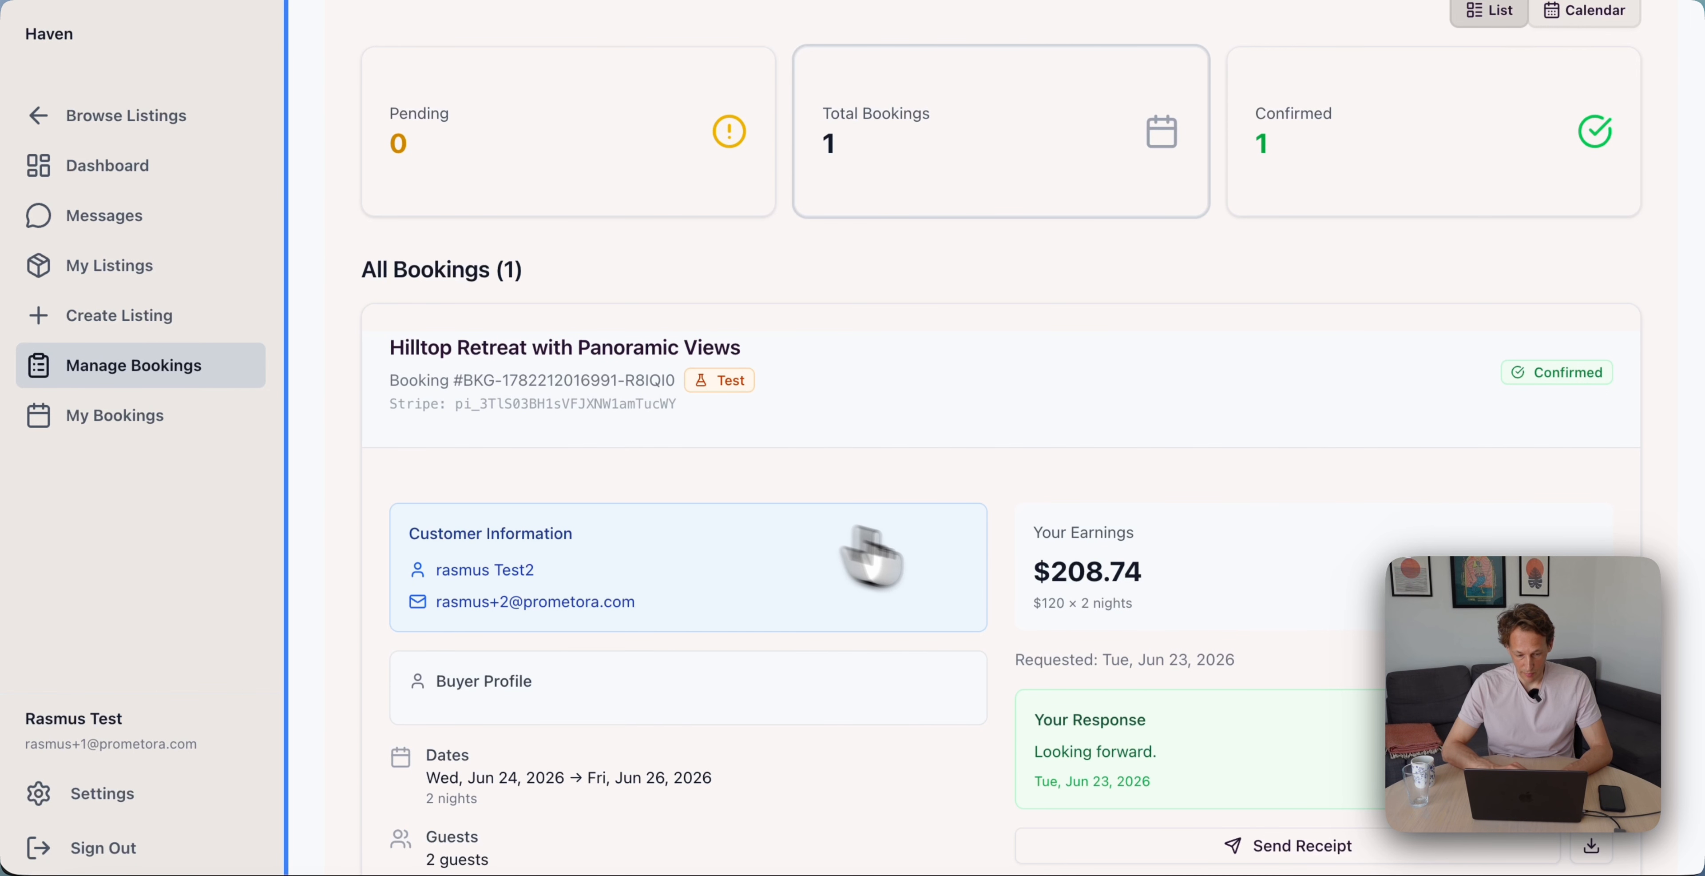
# View June bookings in calendar form, then show the Seller Dashboard with $208.74 revenue and one order
pyautogui.scroll(3, 533, 598)
pyautogui.click(1578, 204)
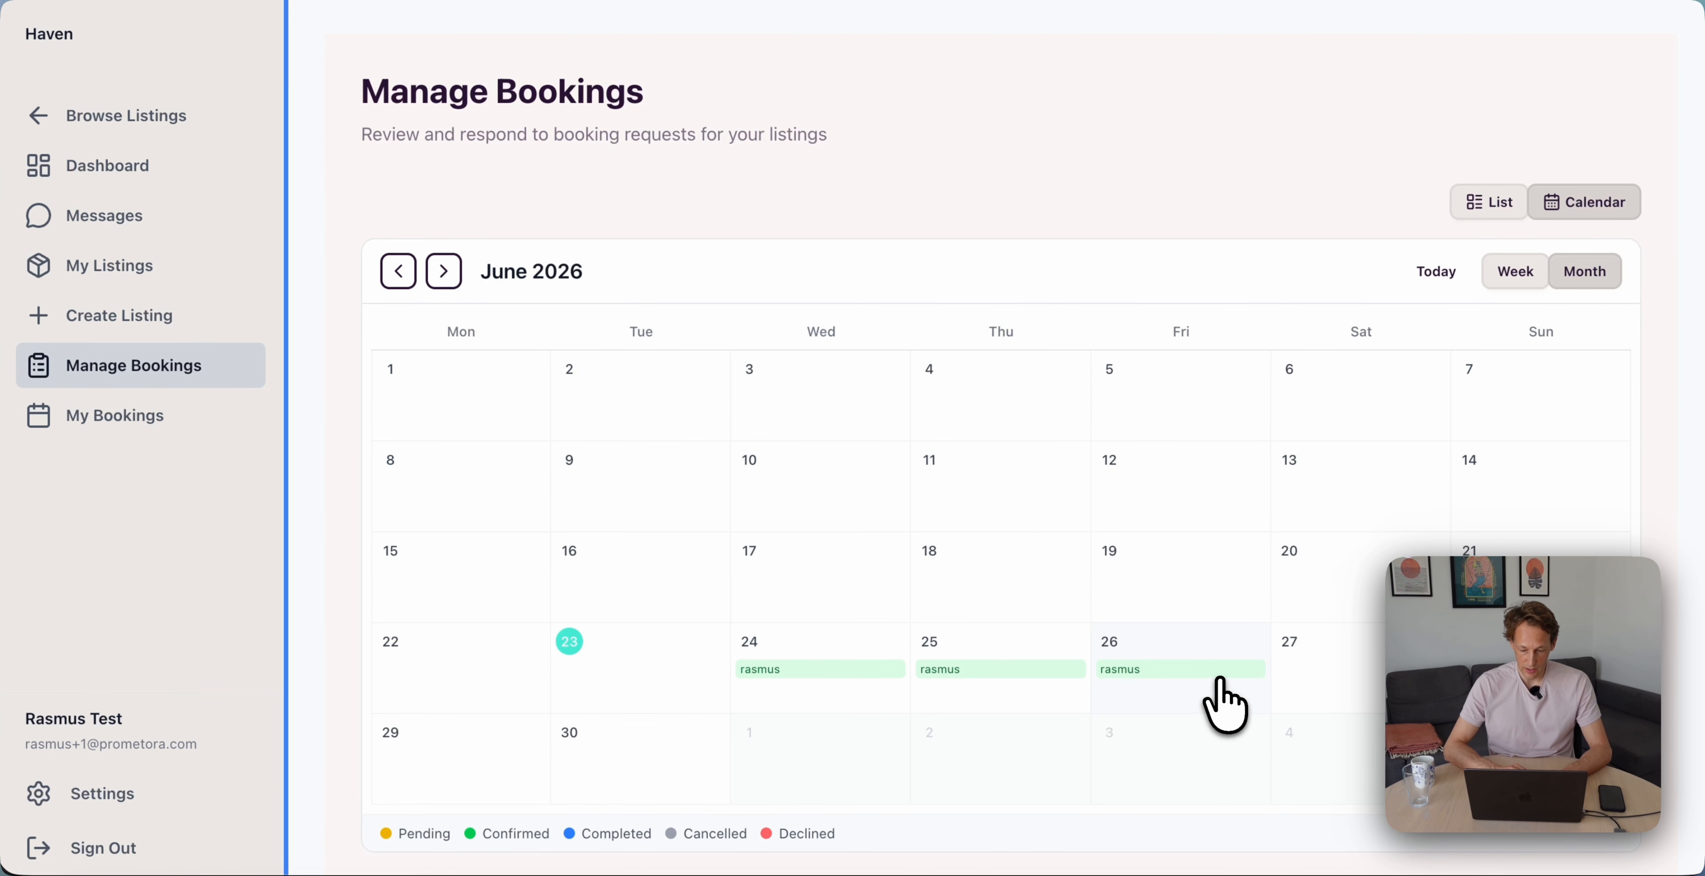
pyautogui.click(107, 169)
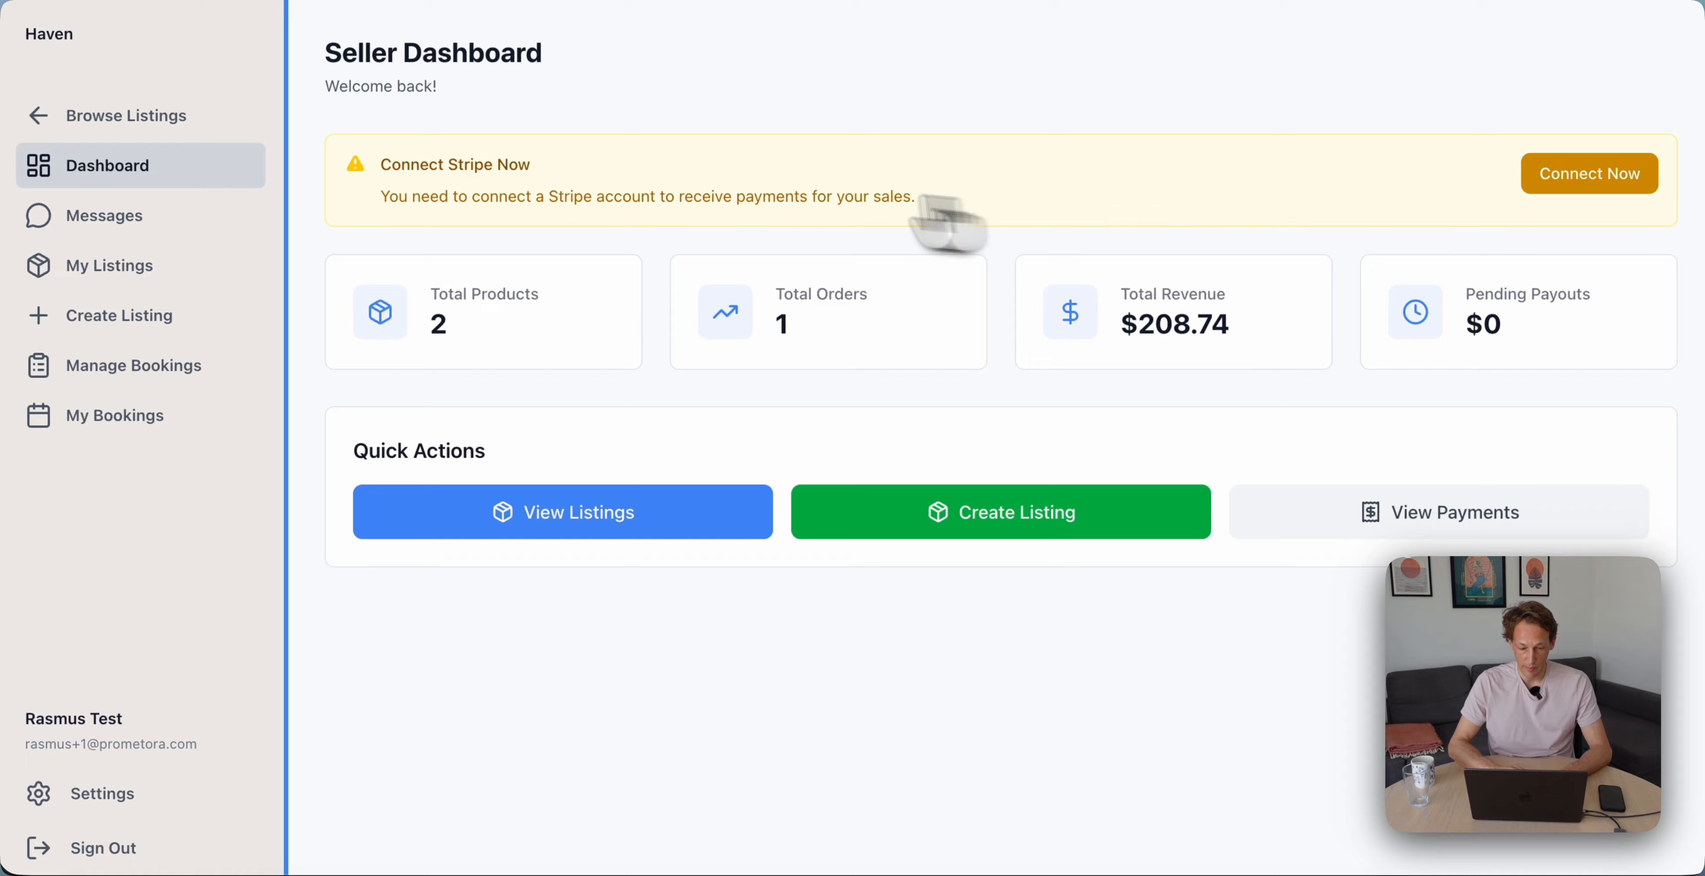
# Begin Stripe Connect onboarding for payouts and choose the account's country
pyautogui.click(1535, 179)
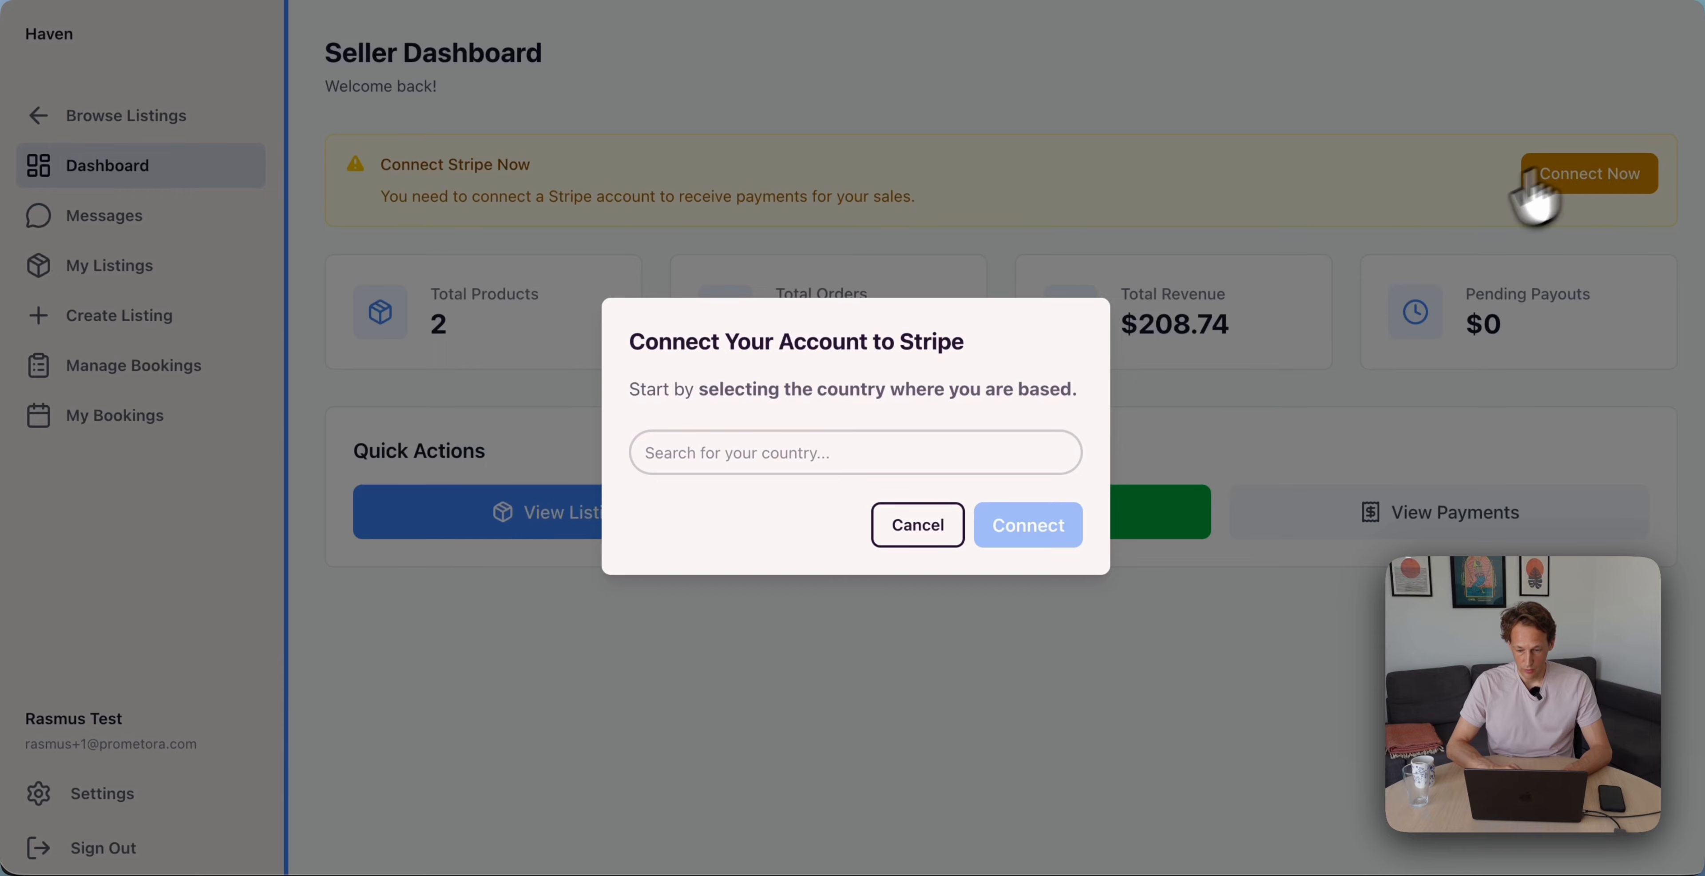
pyautogui.click(861, 457)
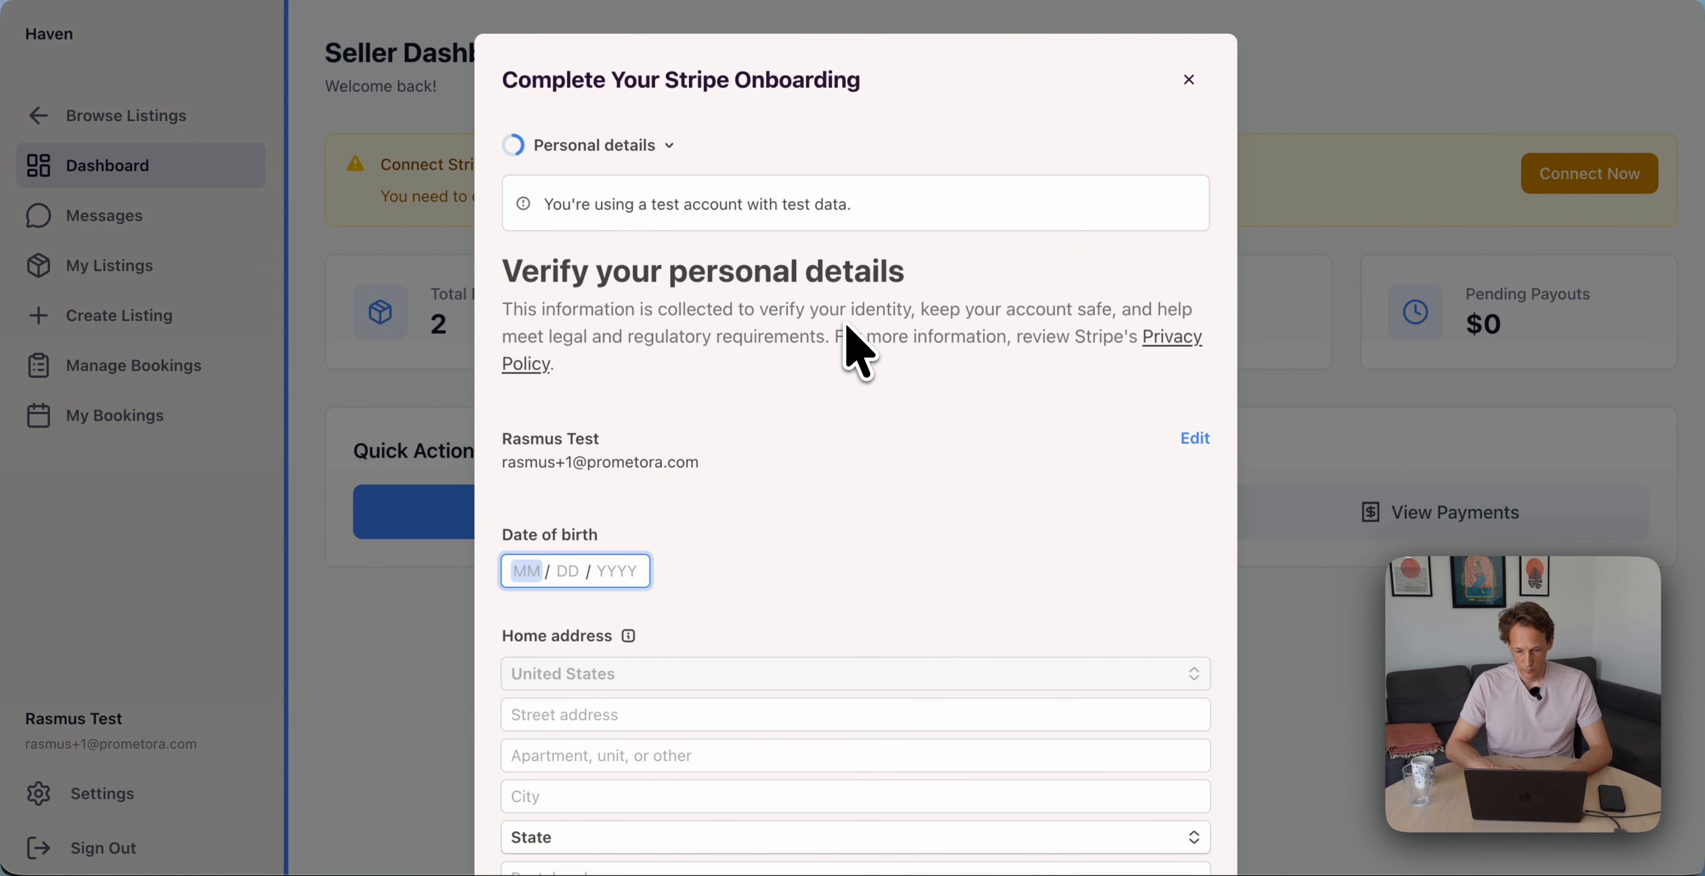
pyautogui.scroll(-3, 847, 331)
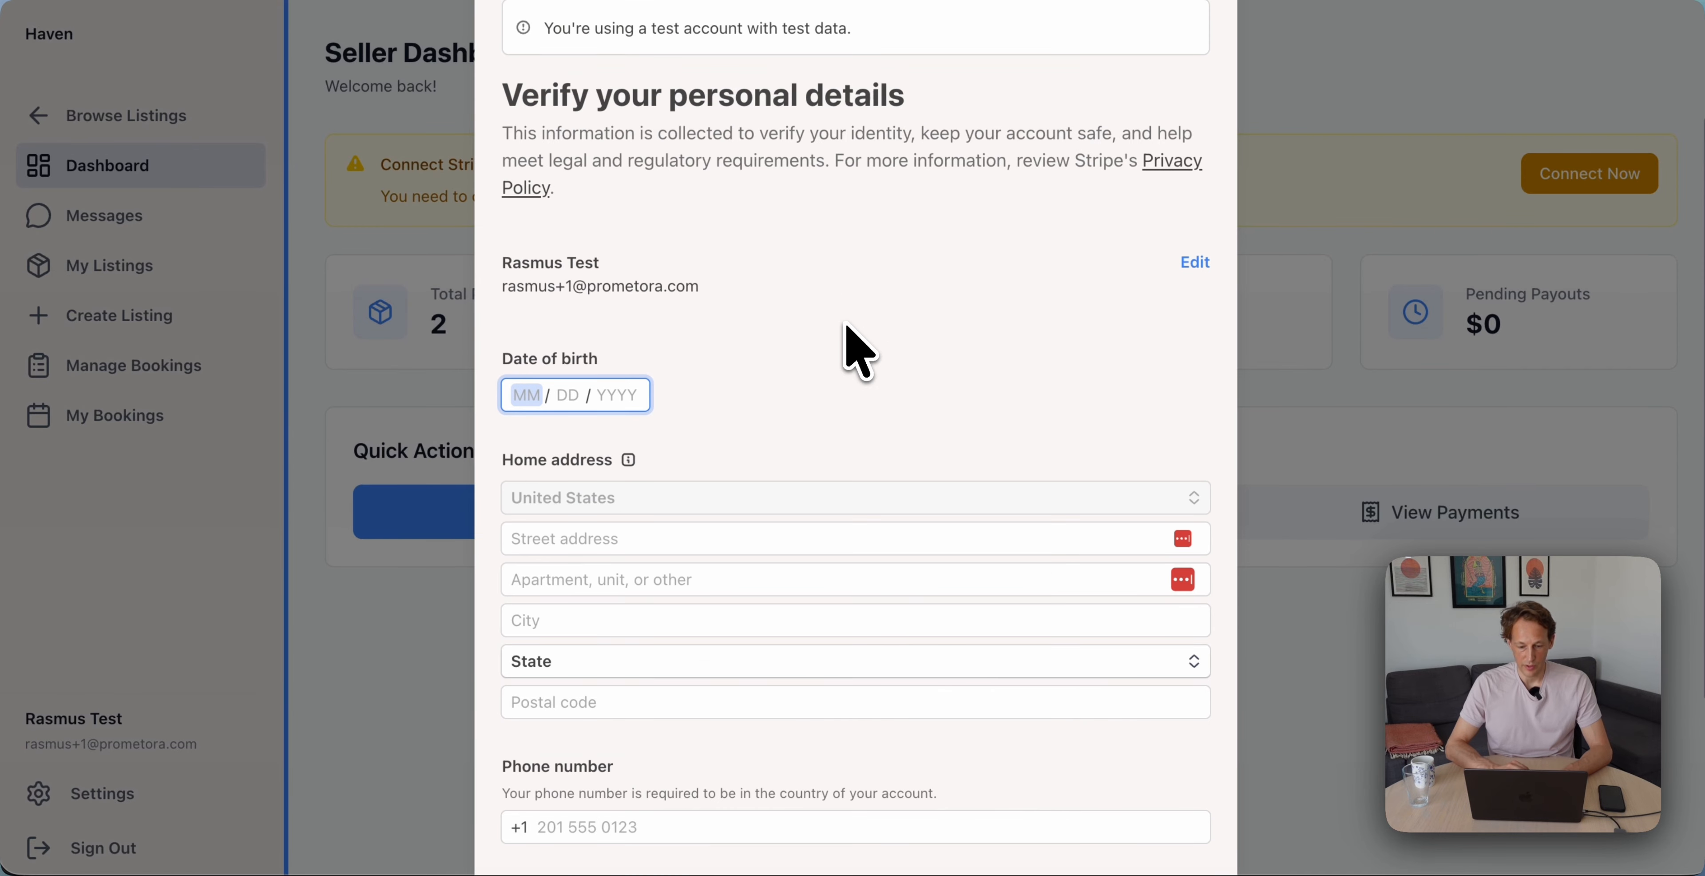
pyautogui.scroll(1, 893, 211)
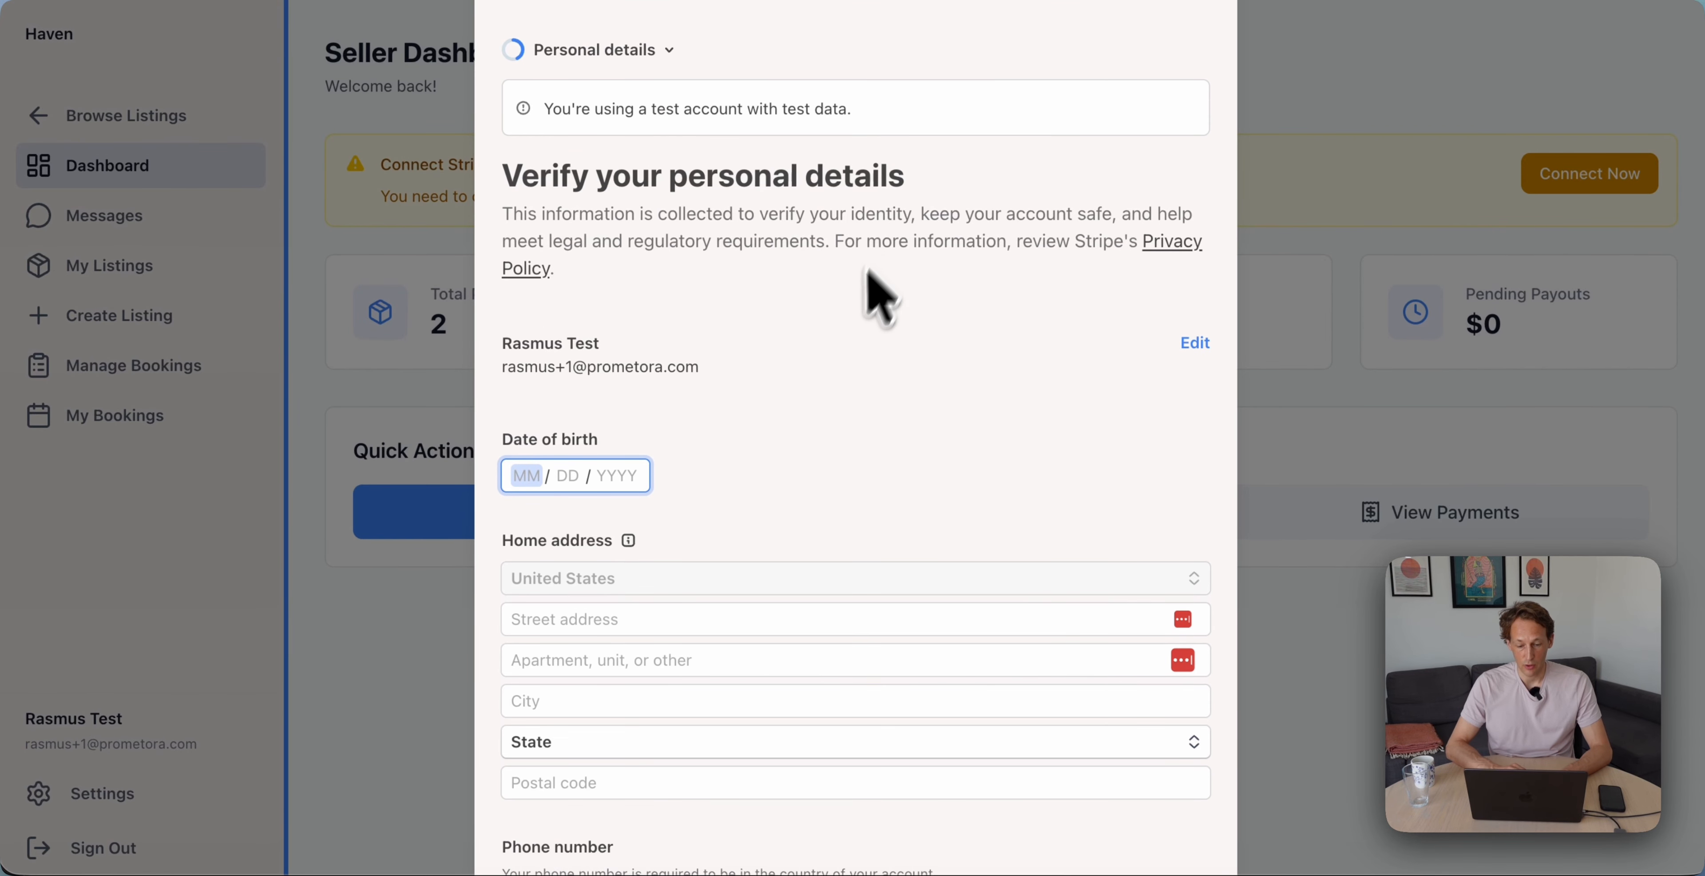
pyautogui.scroll(-1, 854, 344)
pyautogui.scroll(3, 854, 345)
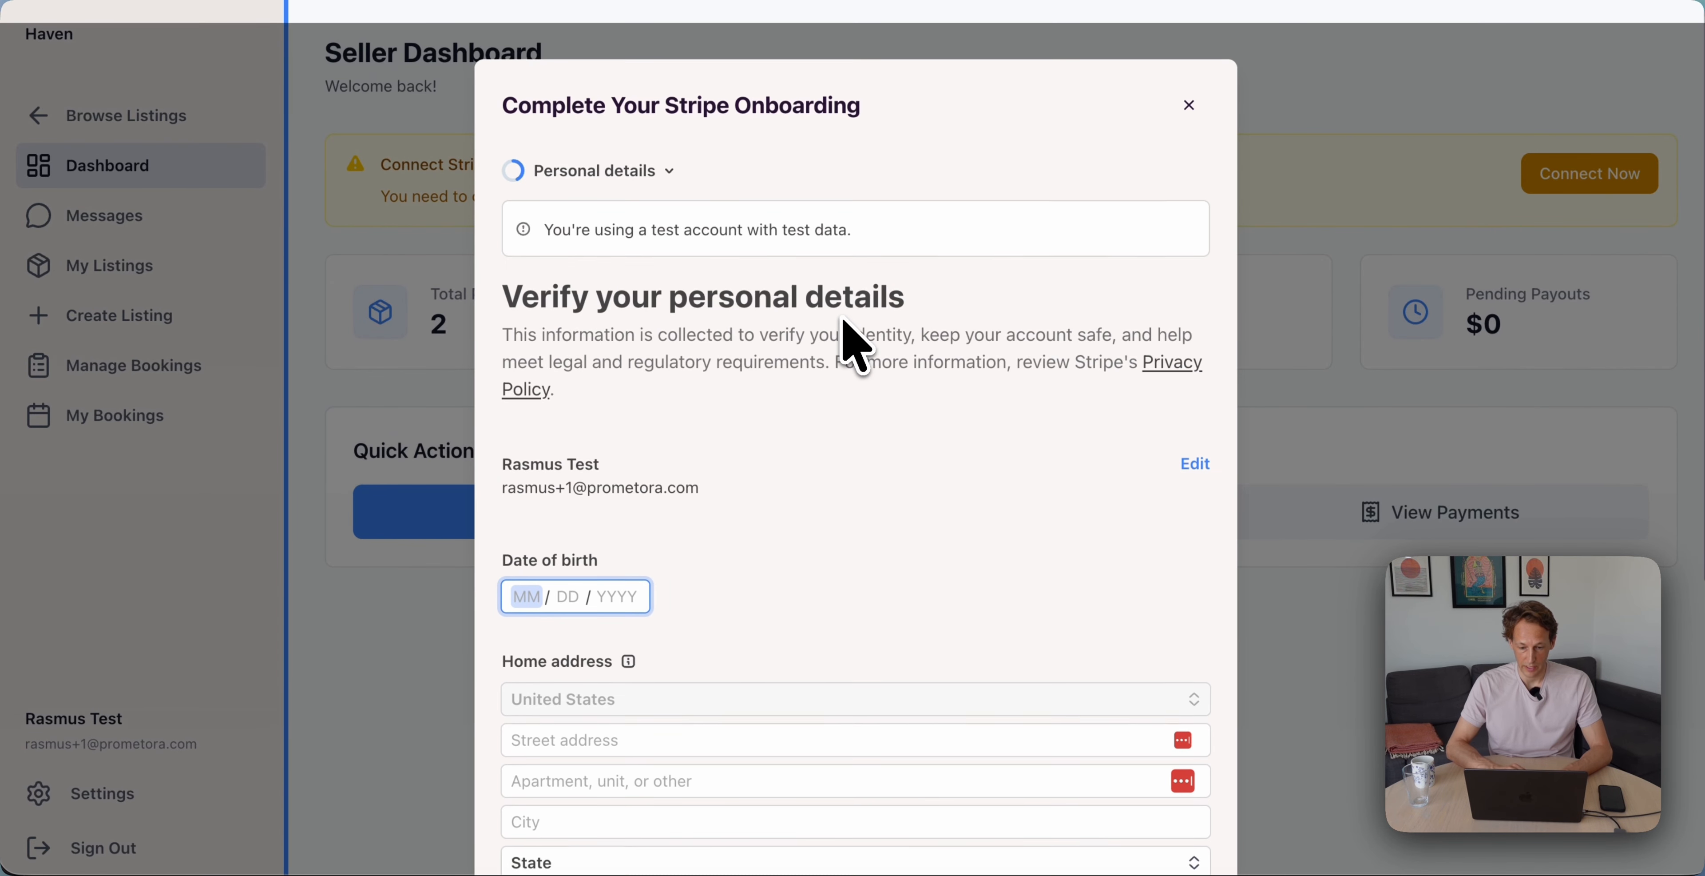
pyautogui.scroll(-5, 854, 344)
pyautogui.scroll(-2, 854, 345)
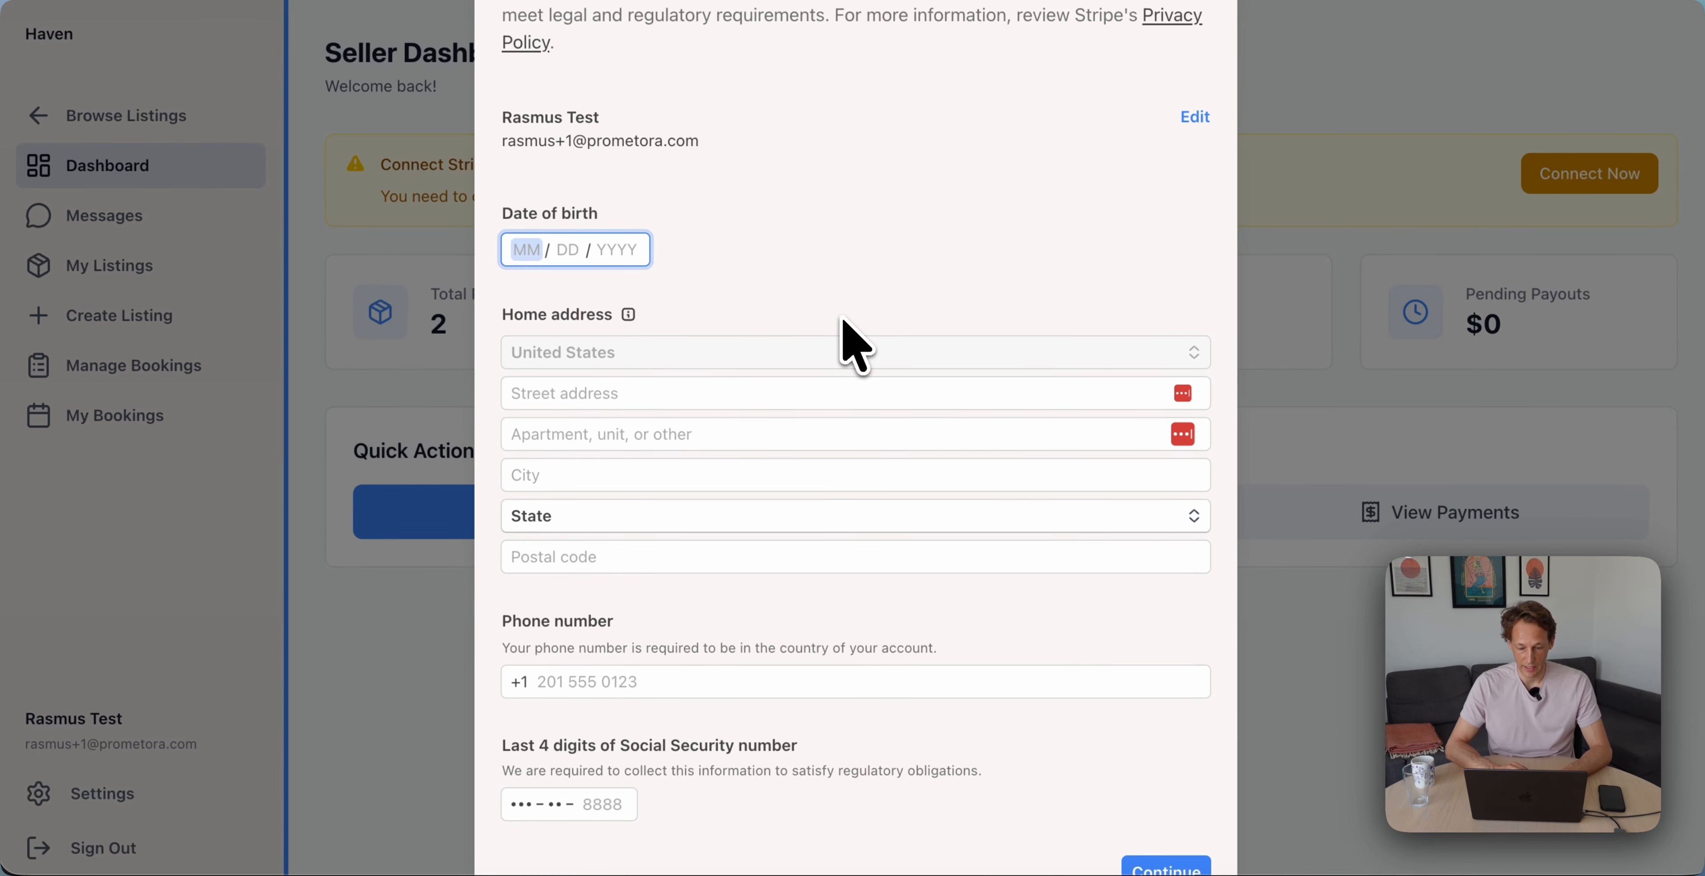
# Fill in date of birth, suggested street address, phone number and last four SSN digits
pyautogui.write('12 / 12 / 1983')
pyautogui.press('Tab')
pyautogui.press('Tab')
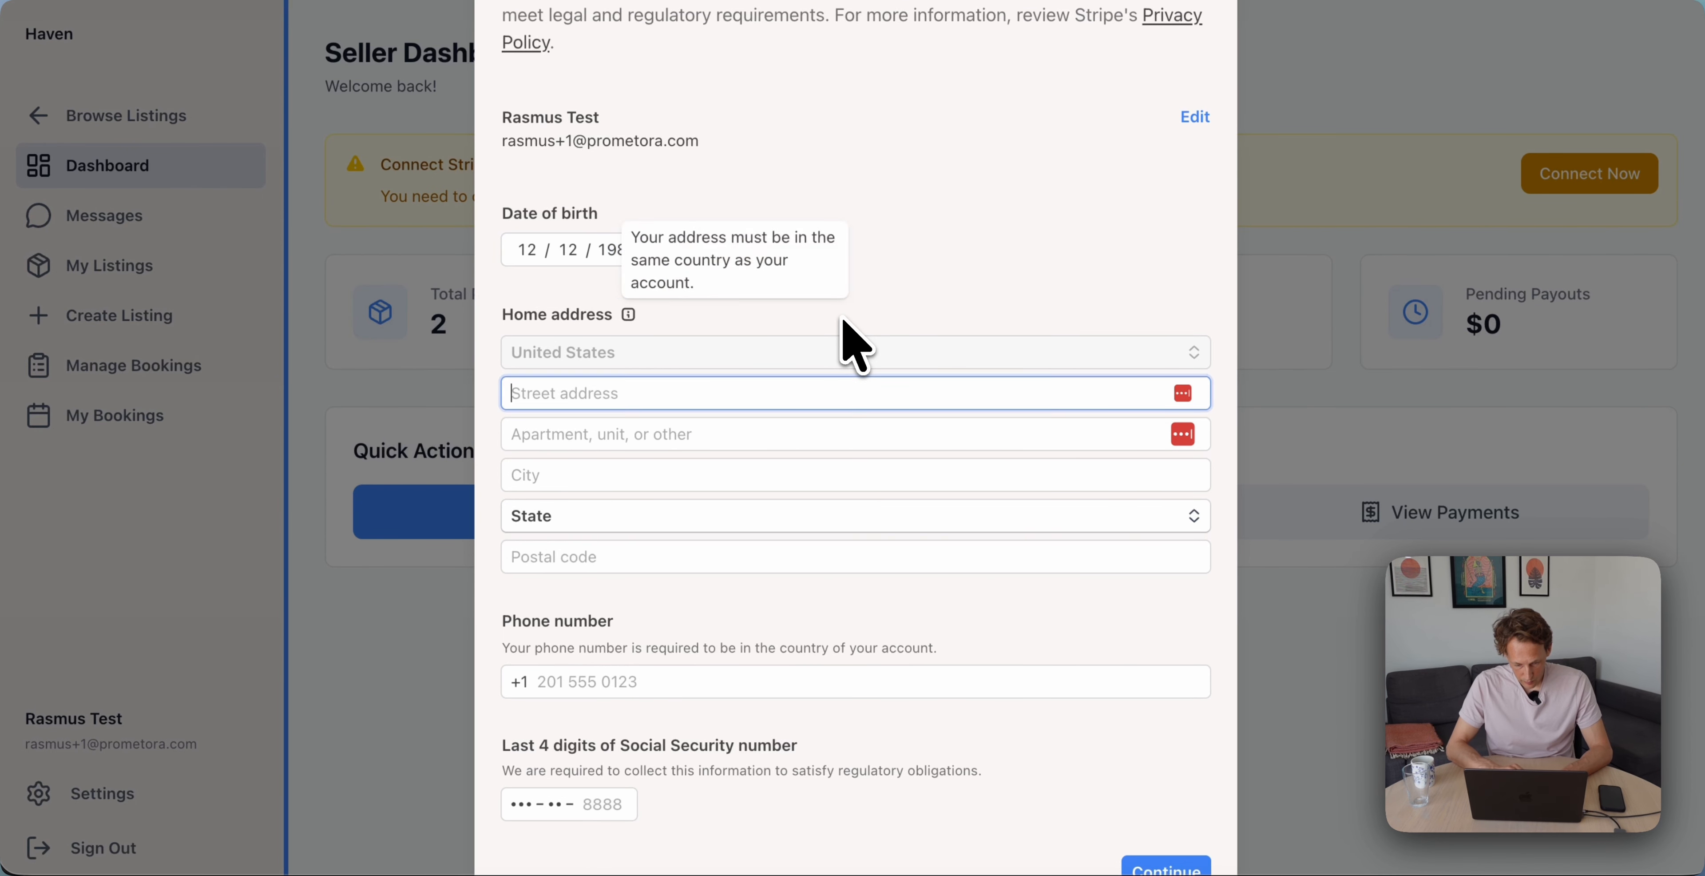
pyautogui.write('ohio')
pyautogui.click(794, 434)
pyautogui.scroll(-2, 751, 540)
pyautogui.click(758, 563)
pyautogui.write('201 ')
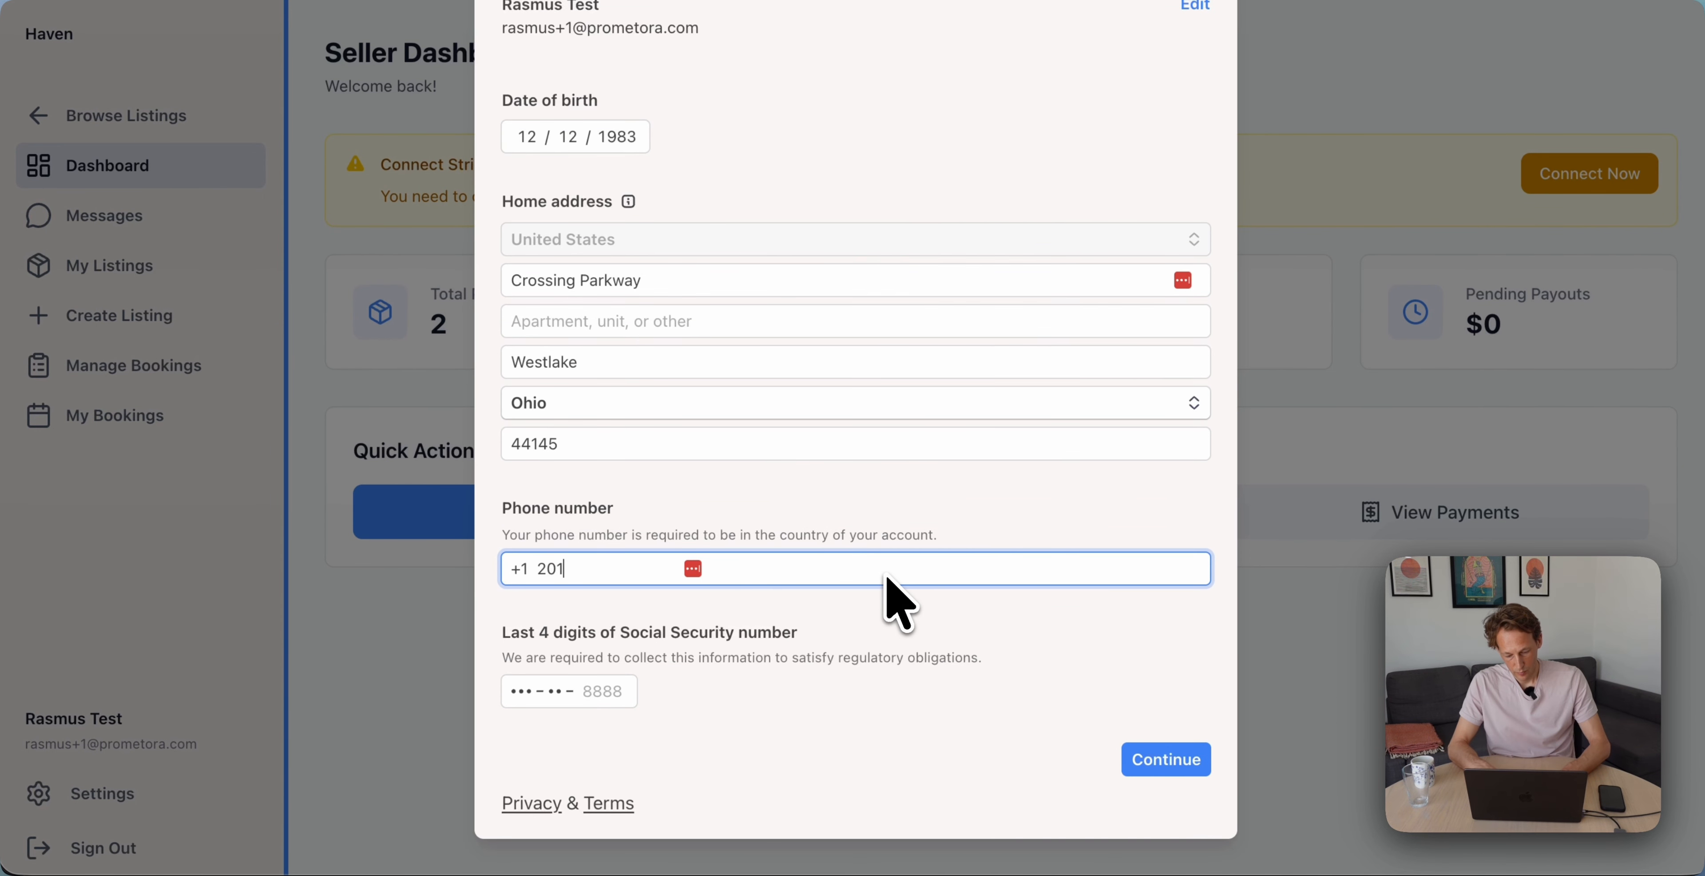
pyautogui.write('234 5678')
pyautogui.click(601, 692)
pyautogui.write('8888')
pyautogui.click(1129, 762)
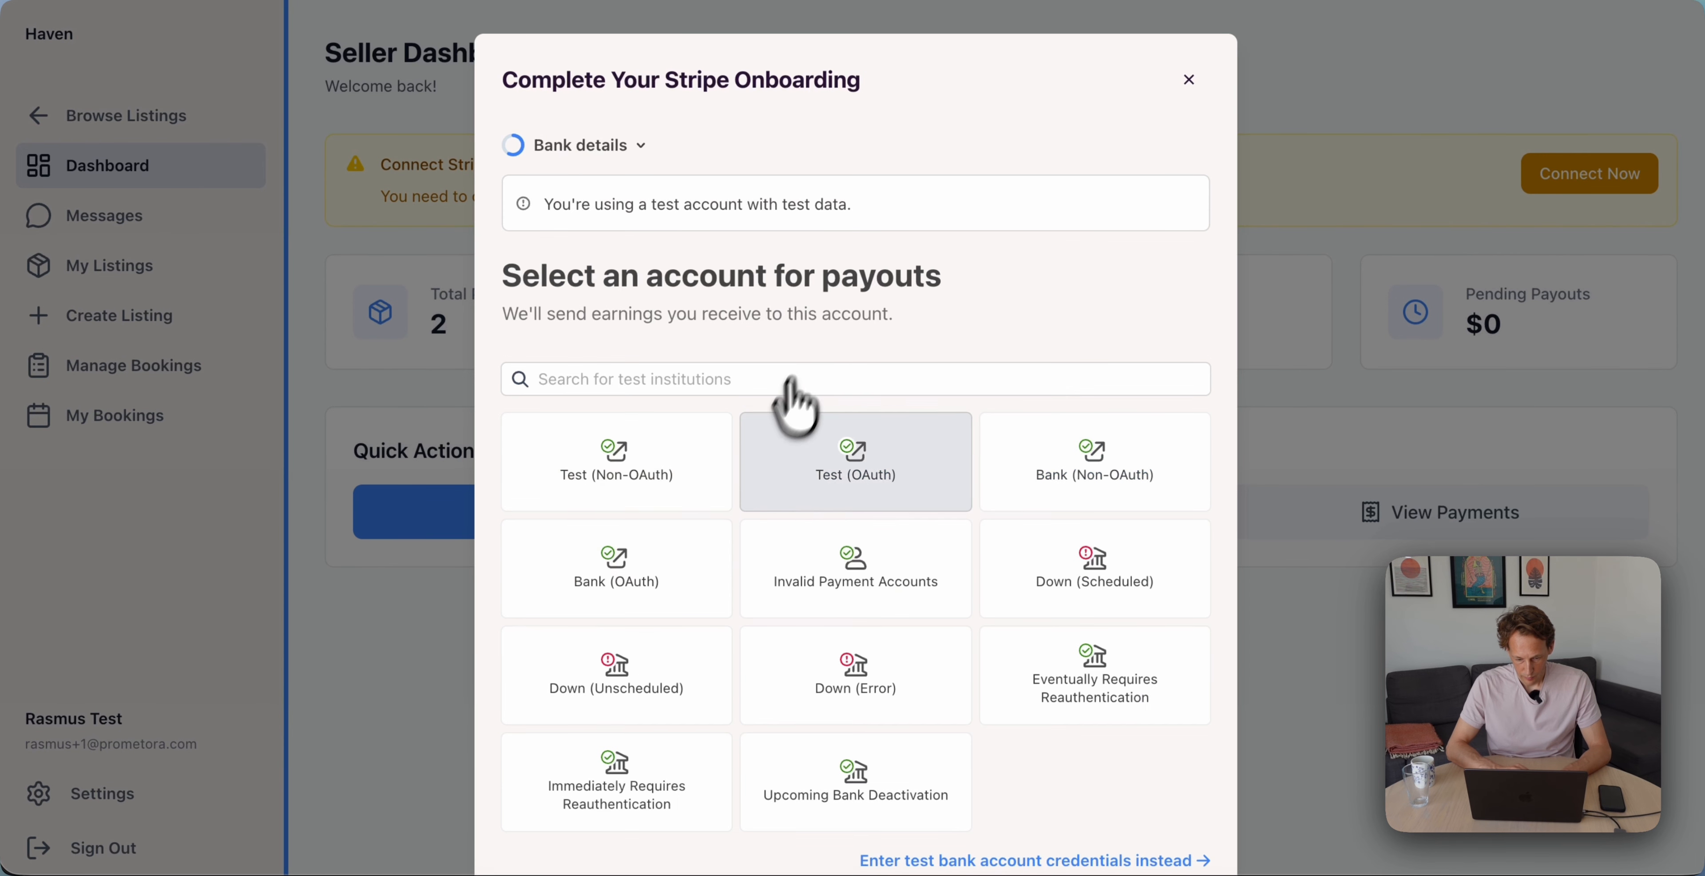
# Link a bank from the Test (Non-OAuth) test institution and save it with Link
pyautogui.scroll(-2, 804, 410)
pyautogui.click(672, 352)
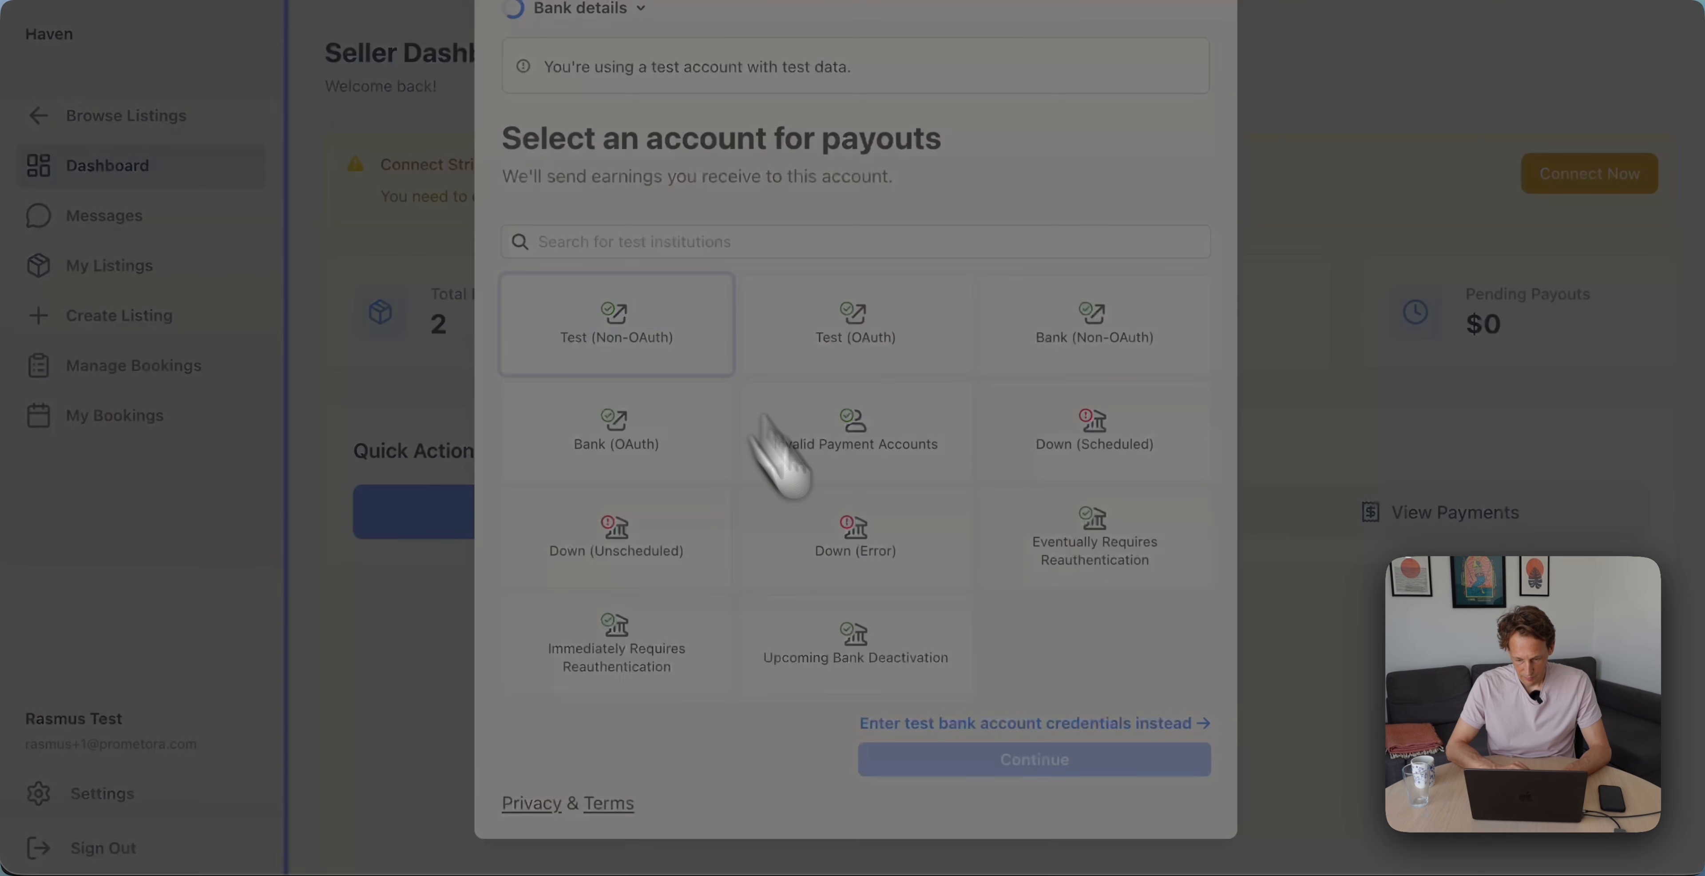
pyautogui.click(969, 685)
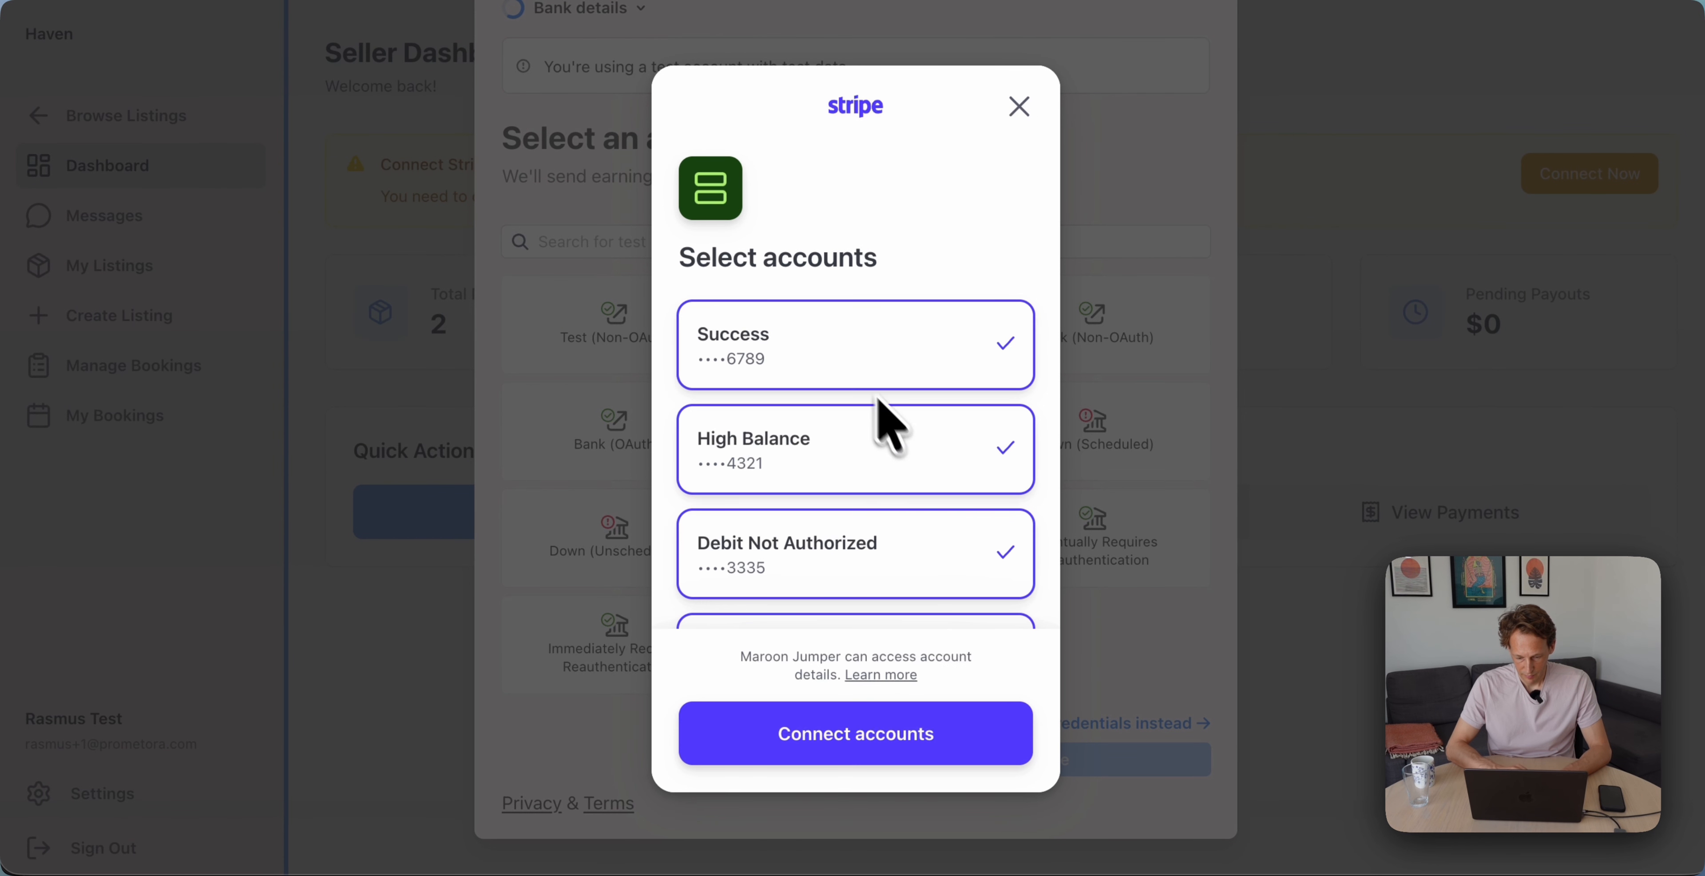
pyautogui.click(920, 732)
pyautogui.click(951, 682)
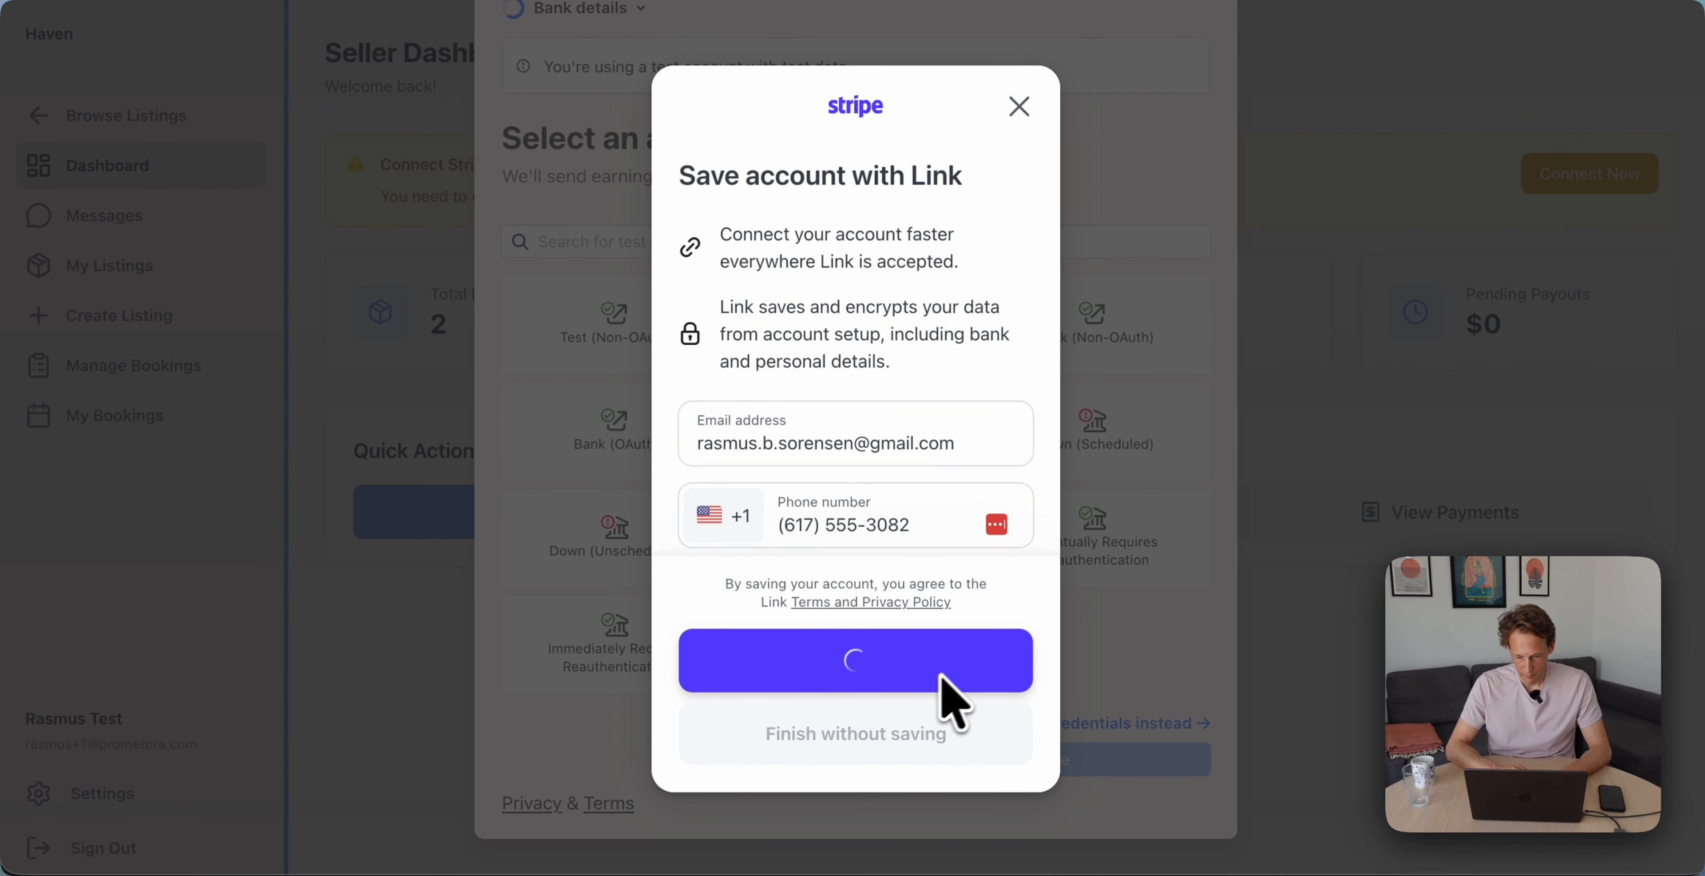
pyautogui.click(981, 723)
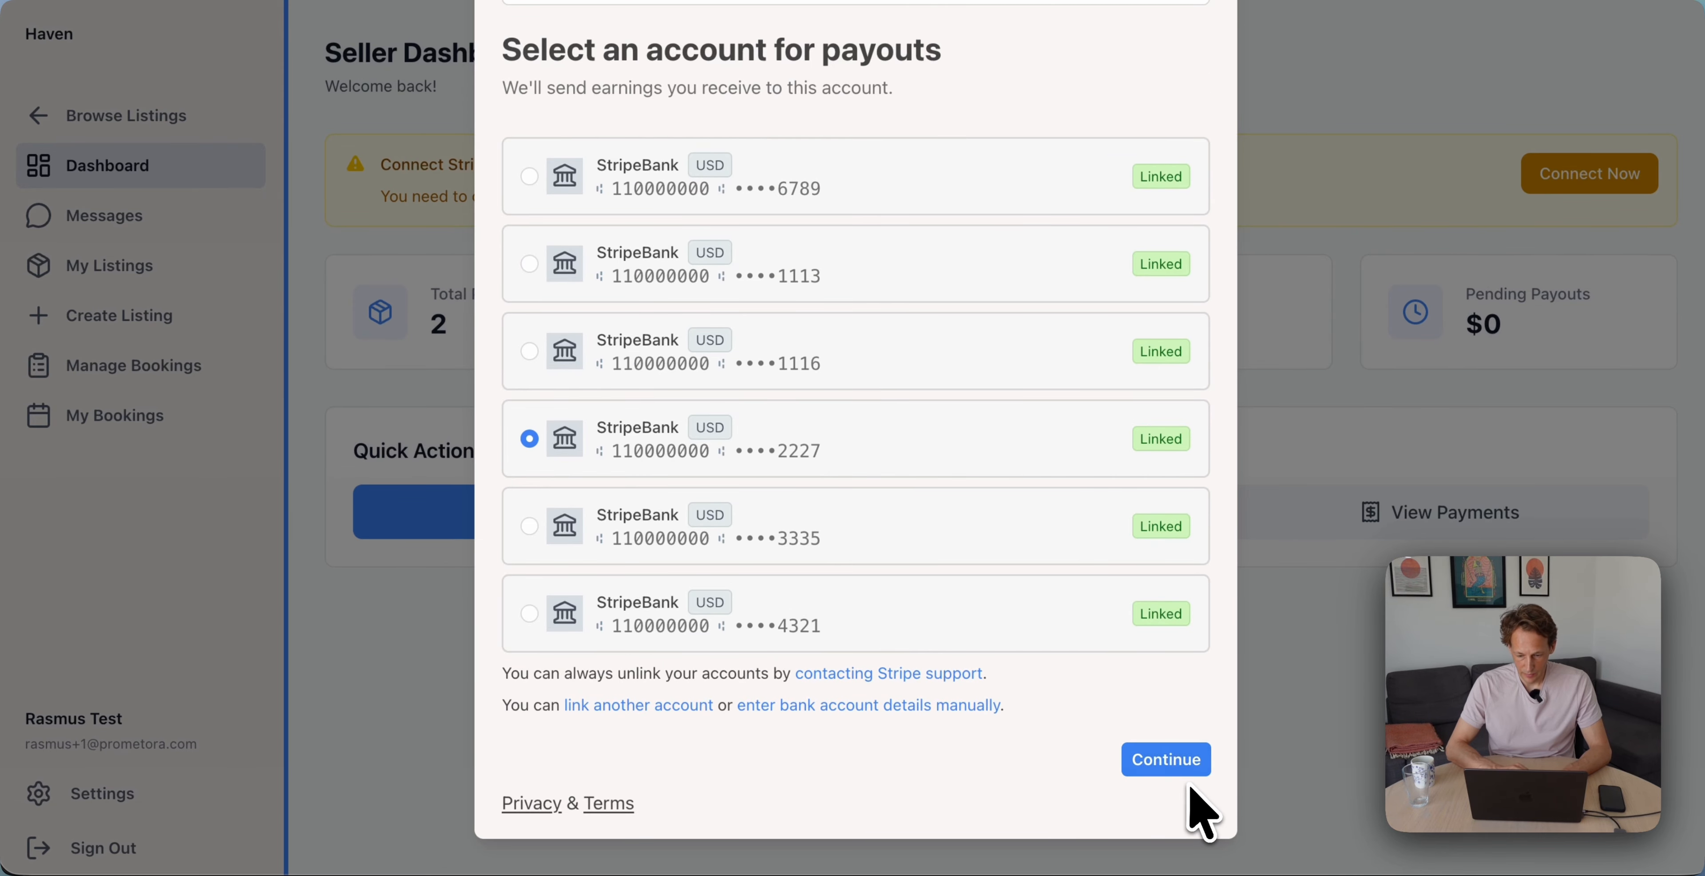
# Confirm the payout account, agree to the terms and submit onboarding despite pending verification
pyautogui.click(1192, 765)
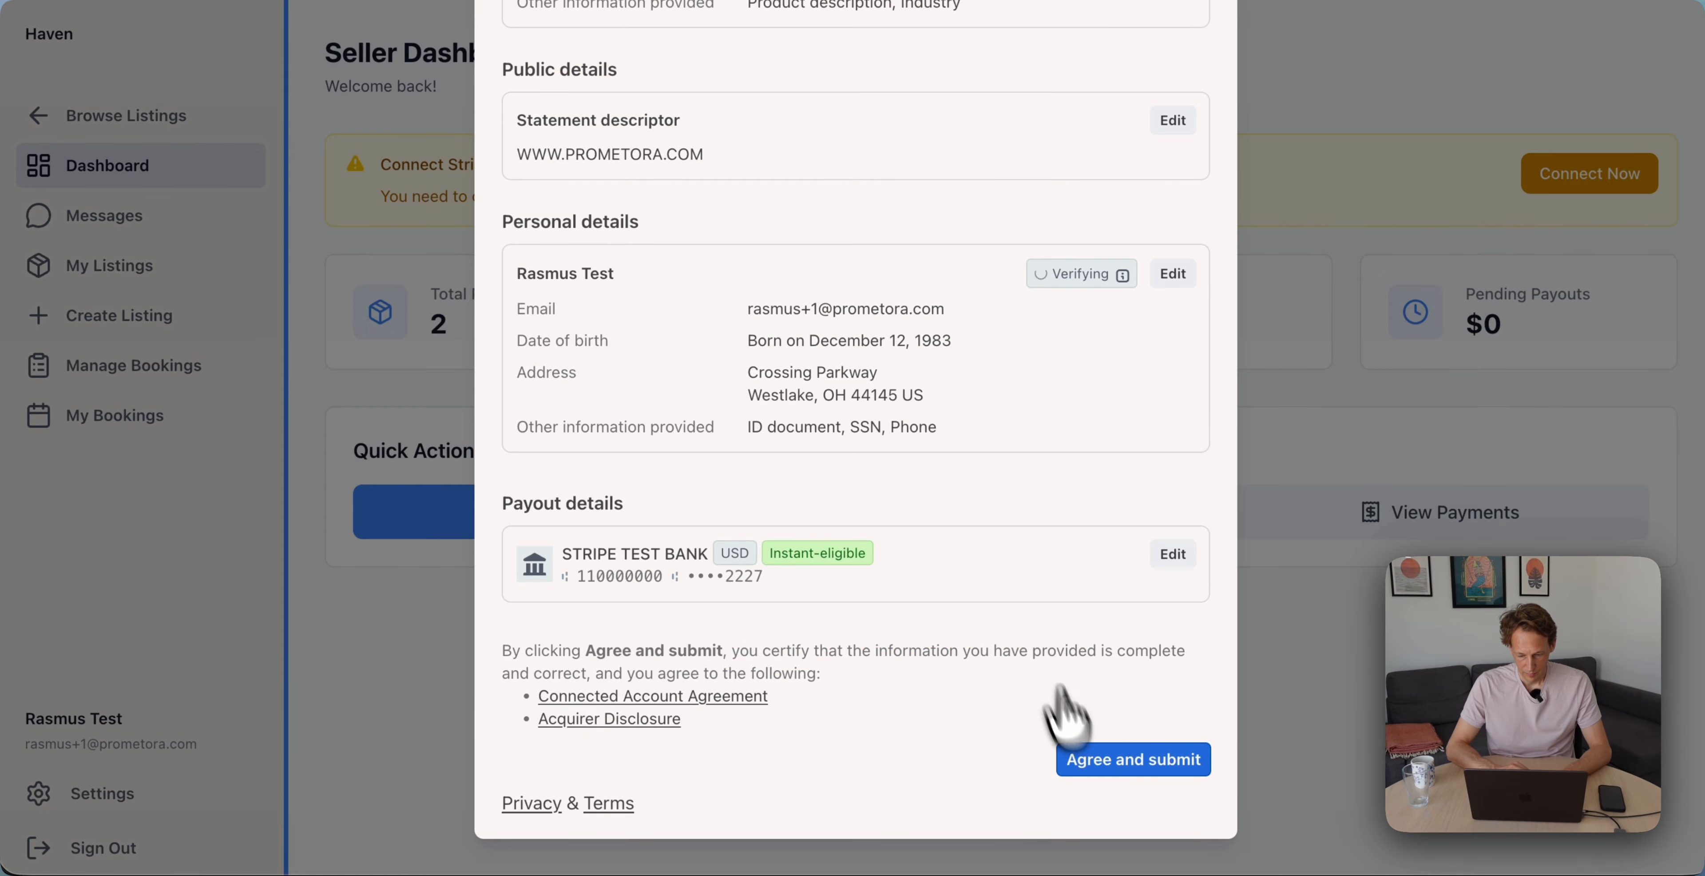
pyautogui.click(1110, 763)
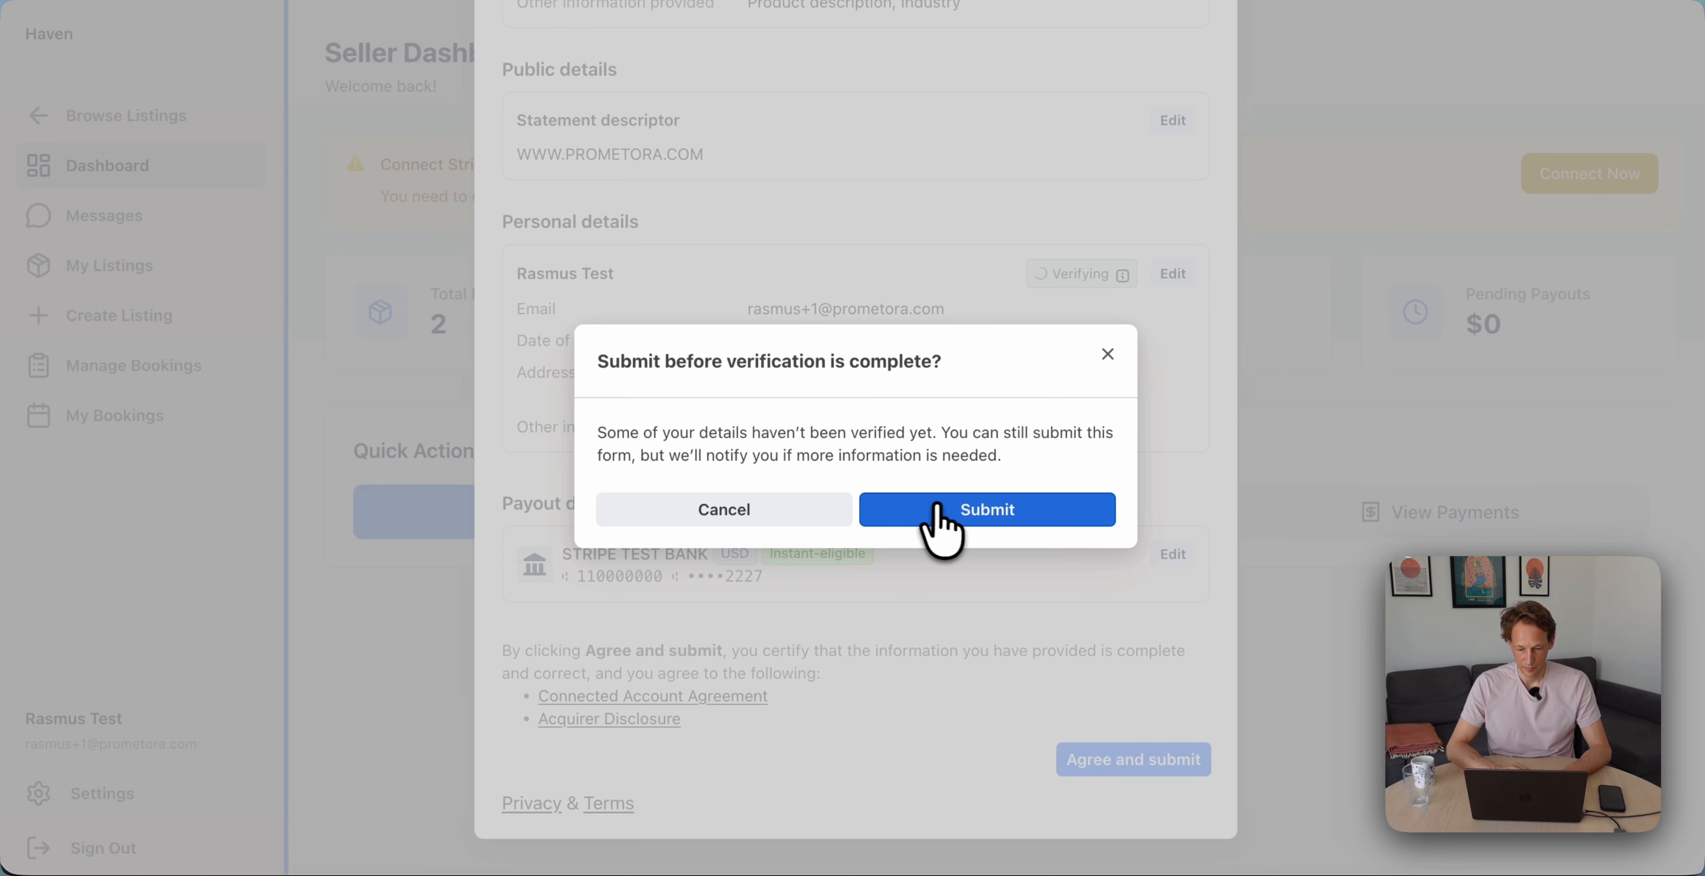
pyautogui.click(938, 509)
pyautogui.click(438, 332)
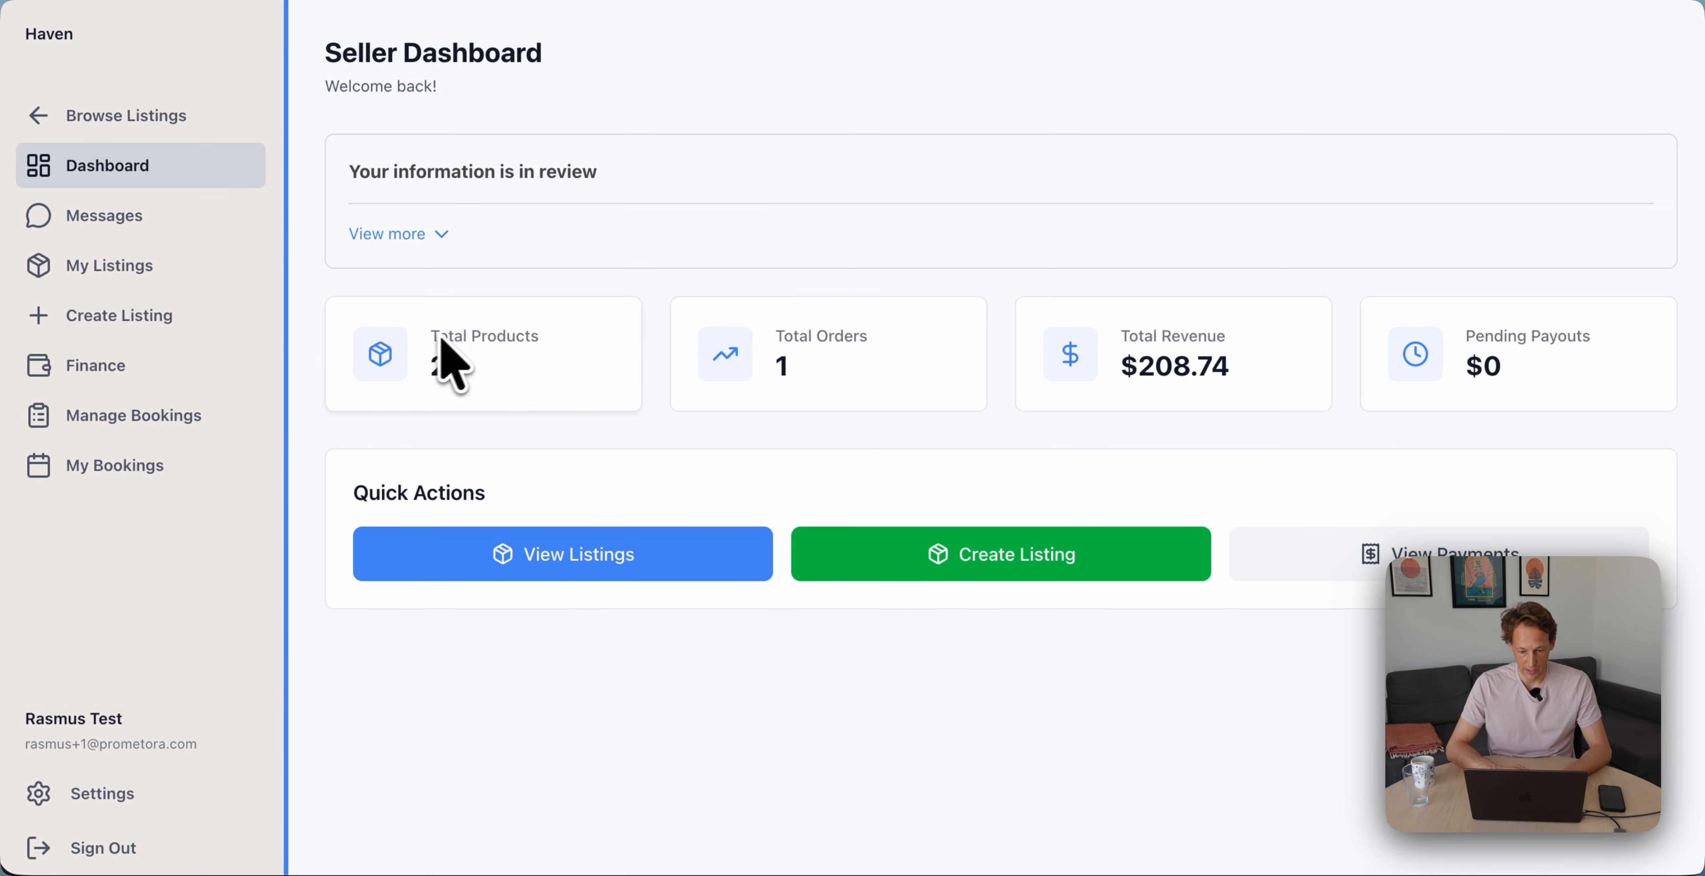
# Check the Finance payouts page, then open the Sunset Horseback Ride Through the Hills listing
pyautogui.click(244, 365)
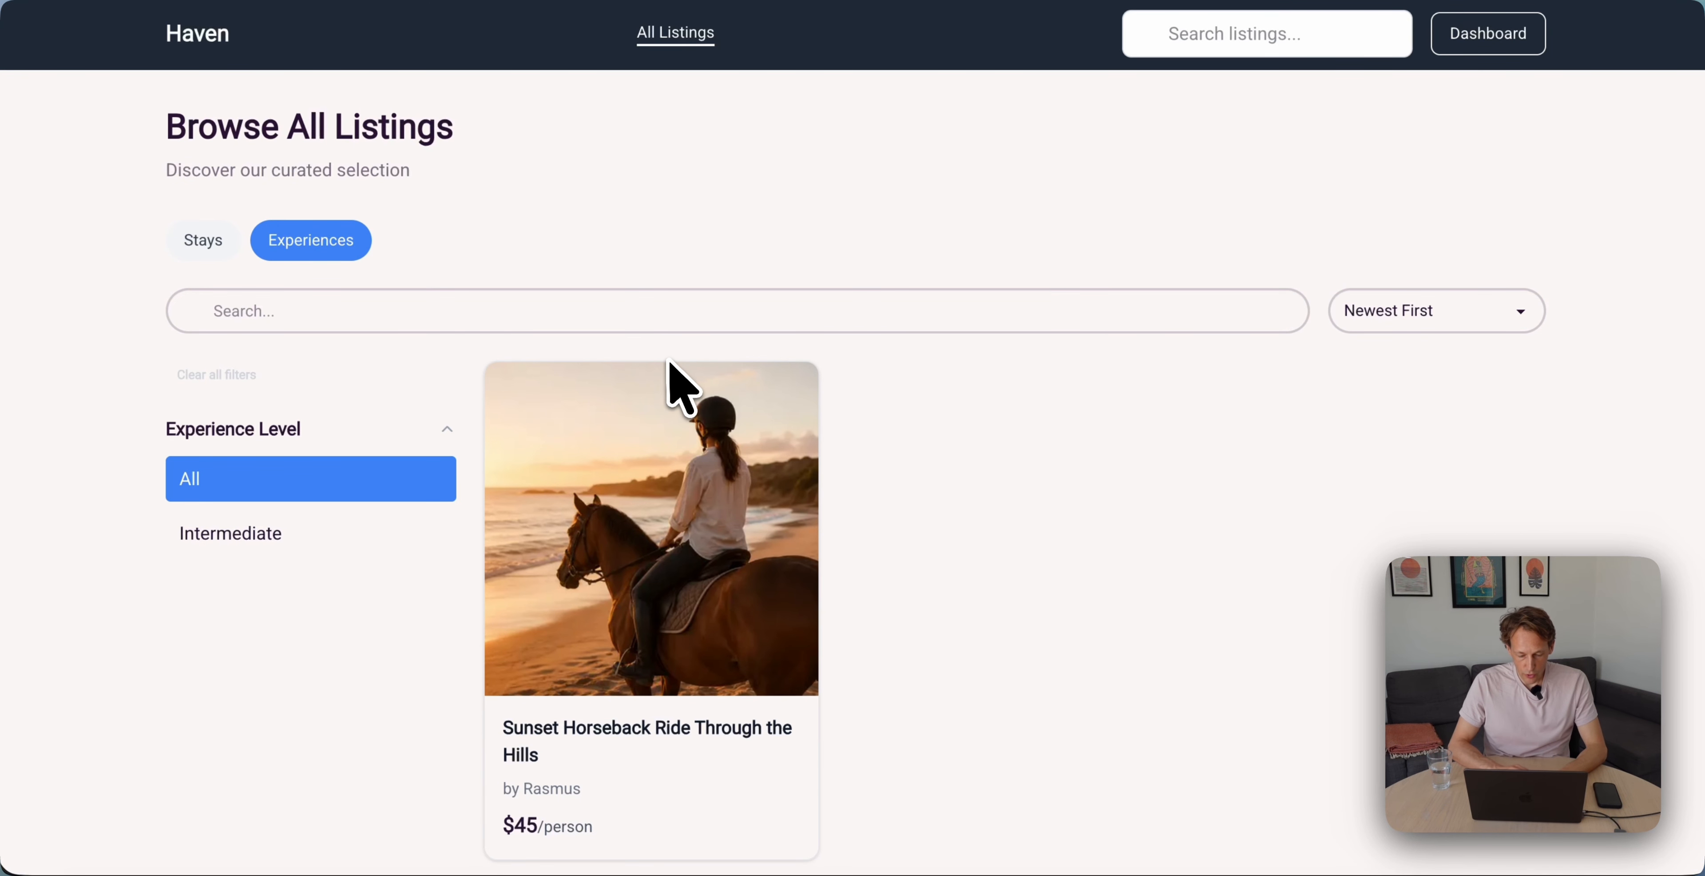
pyautogui.scroll(-3, 667, 424)
pyautogui.click(728, 417)
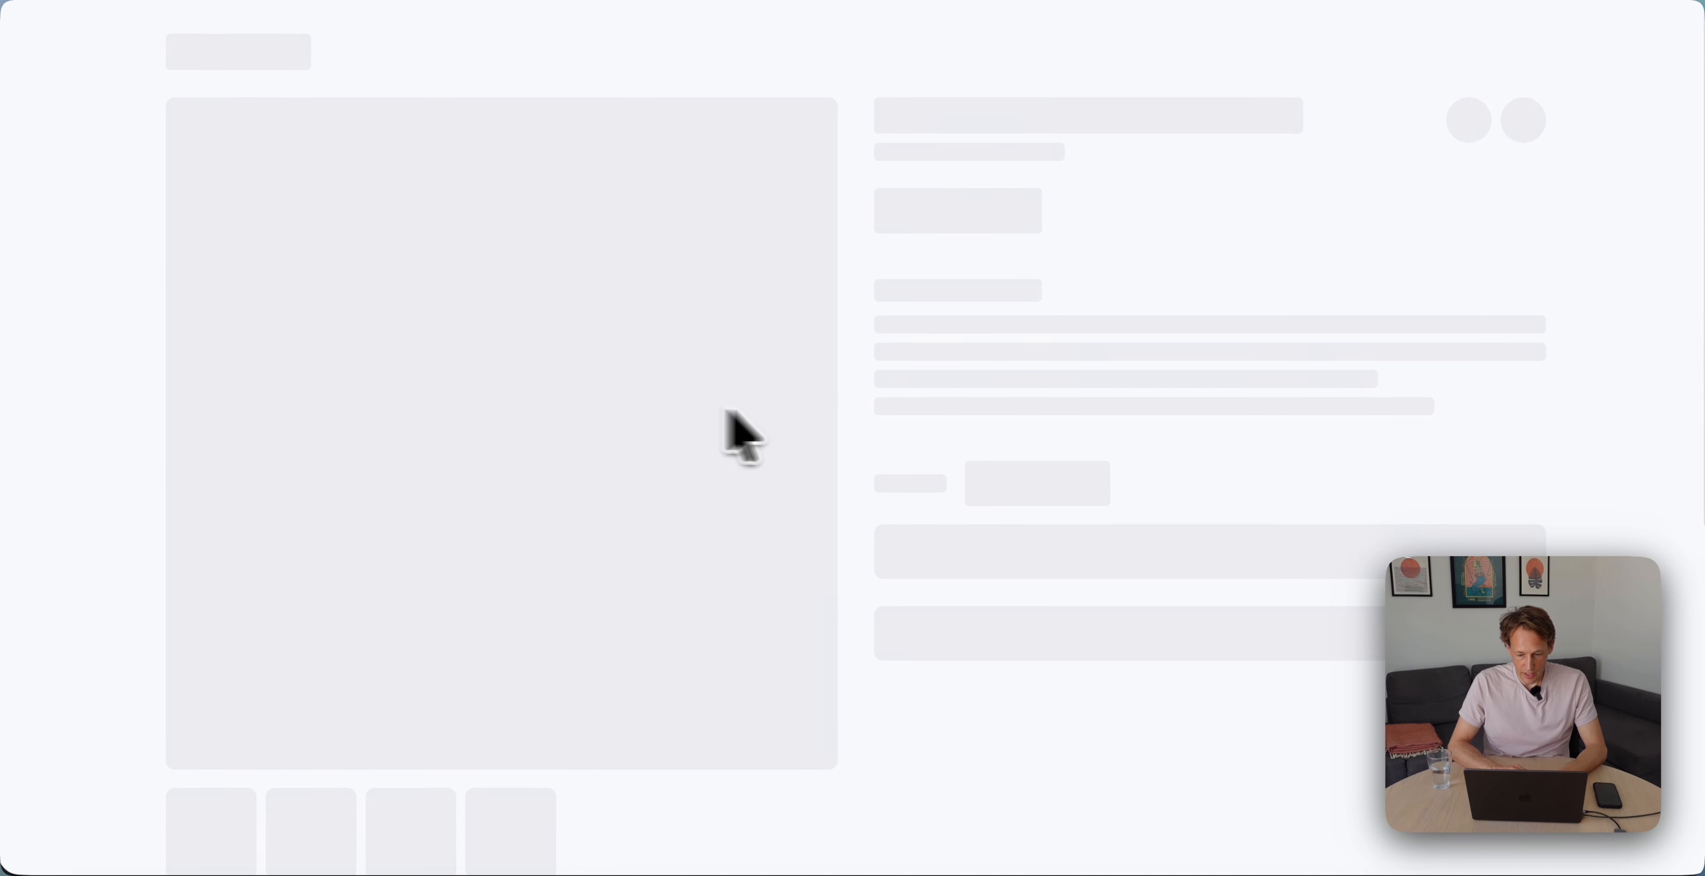
# Choose Fri, Jun 26, 2026, 09:30 - 10:30 and book the ride for one guest at $45
pyautogui.scroll(-10, 983, 457)
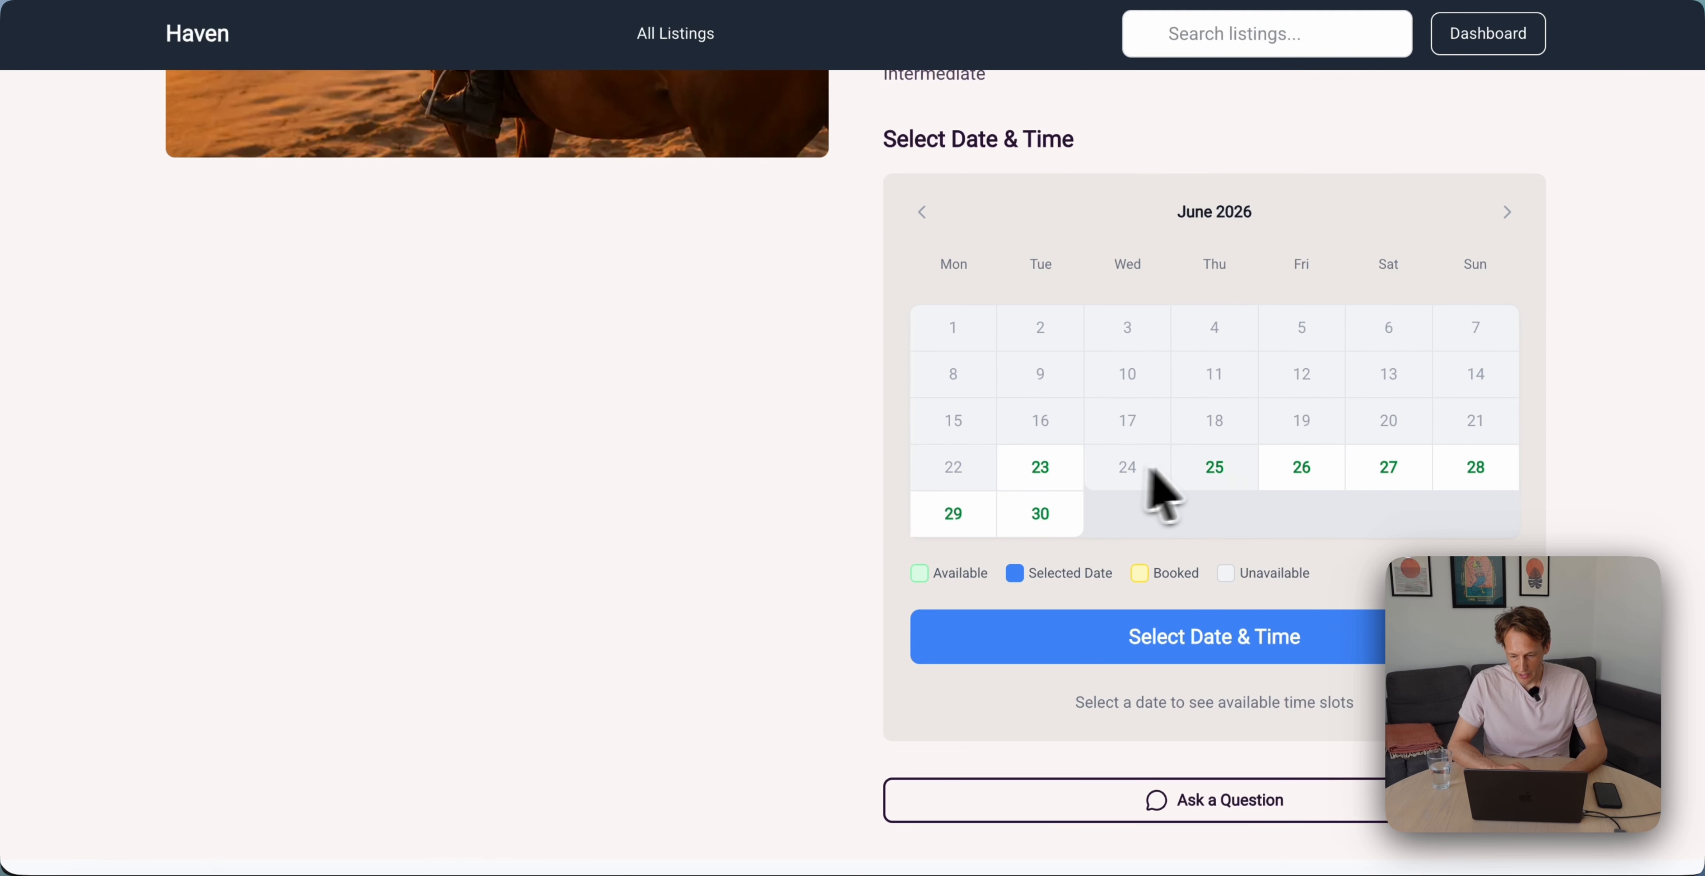
pyautogui.click(1291, 474)
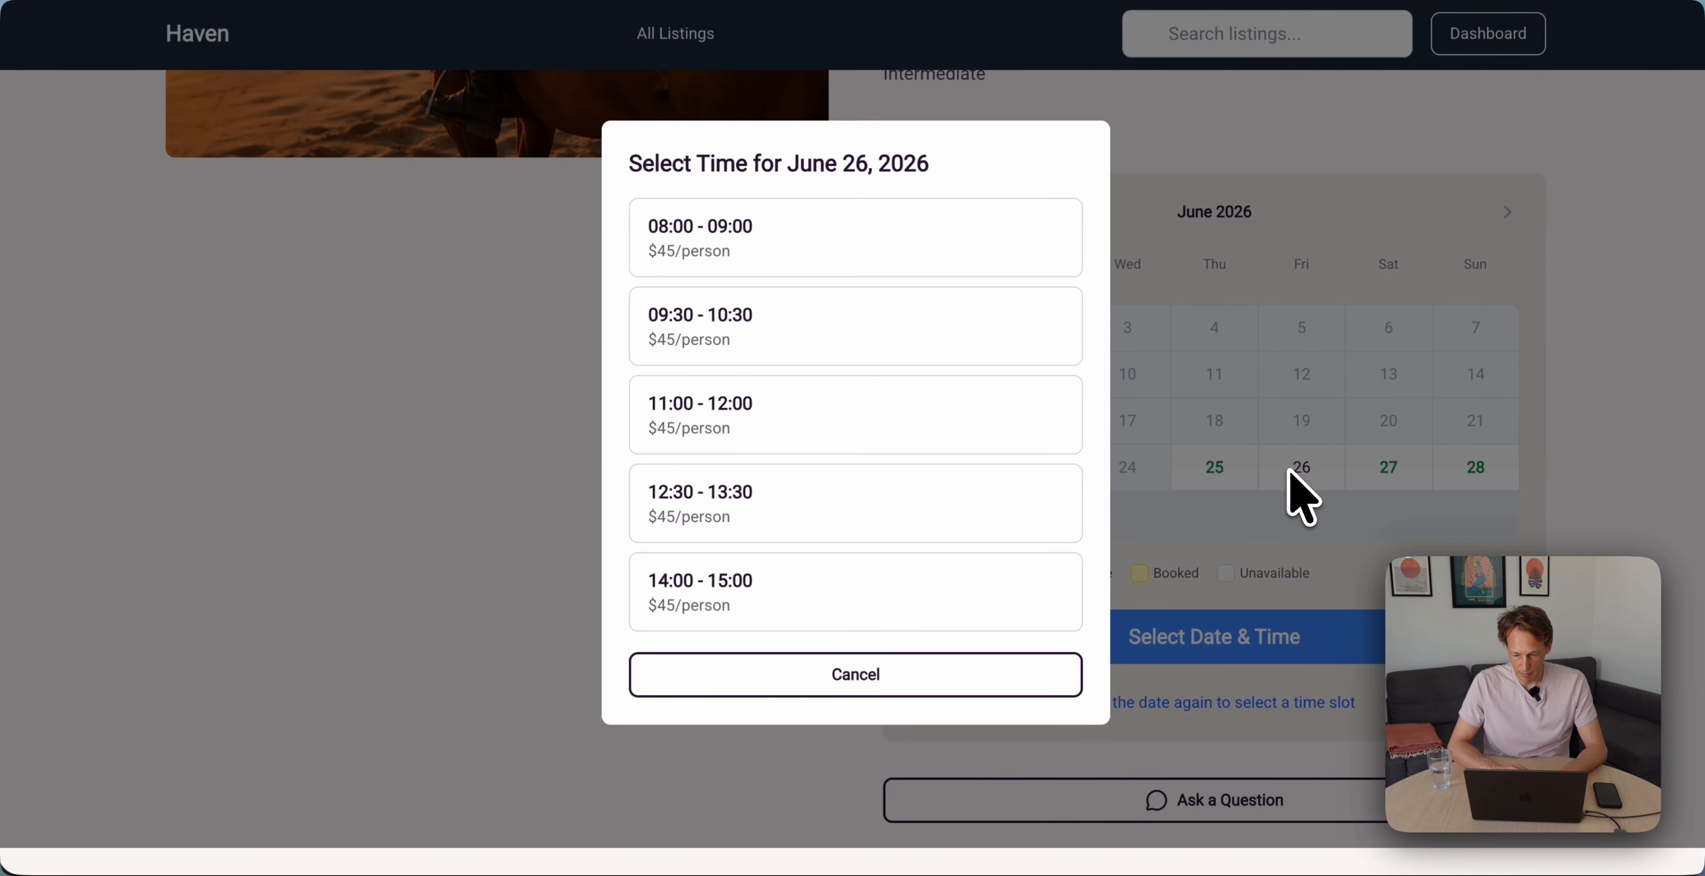
pyautogui.click(1058, 499)
pyautogui.scroll(-2, 950, 504)
pyautogui.scroll(2, 949, 503)
pyautogui.click(761, 331)
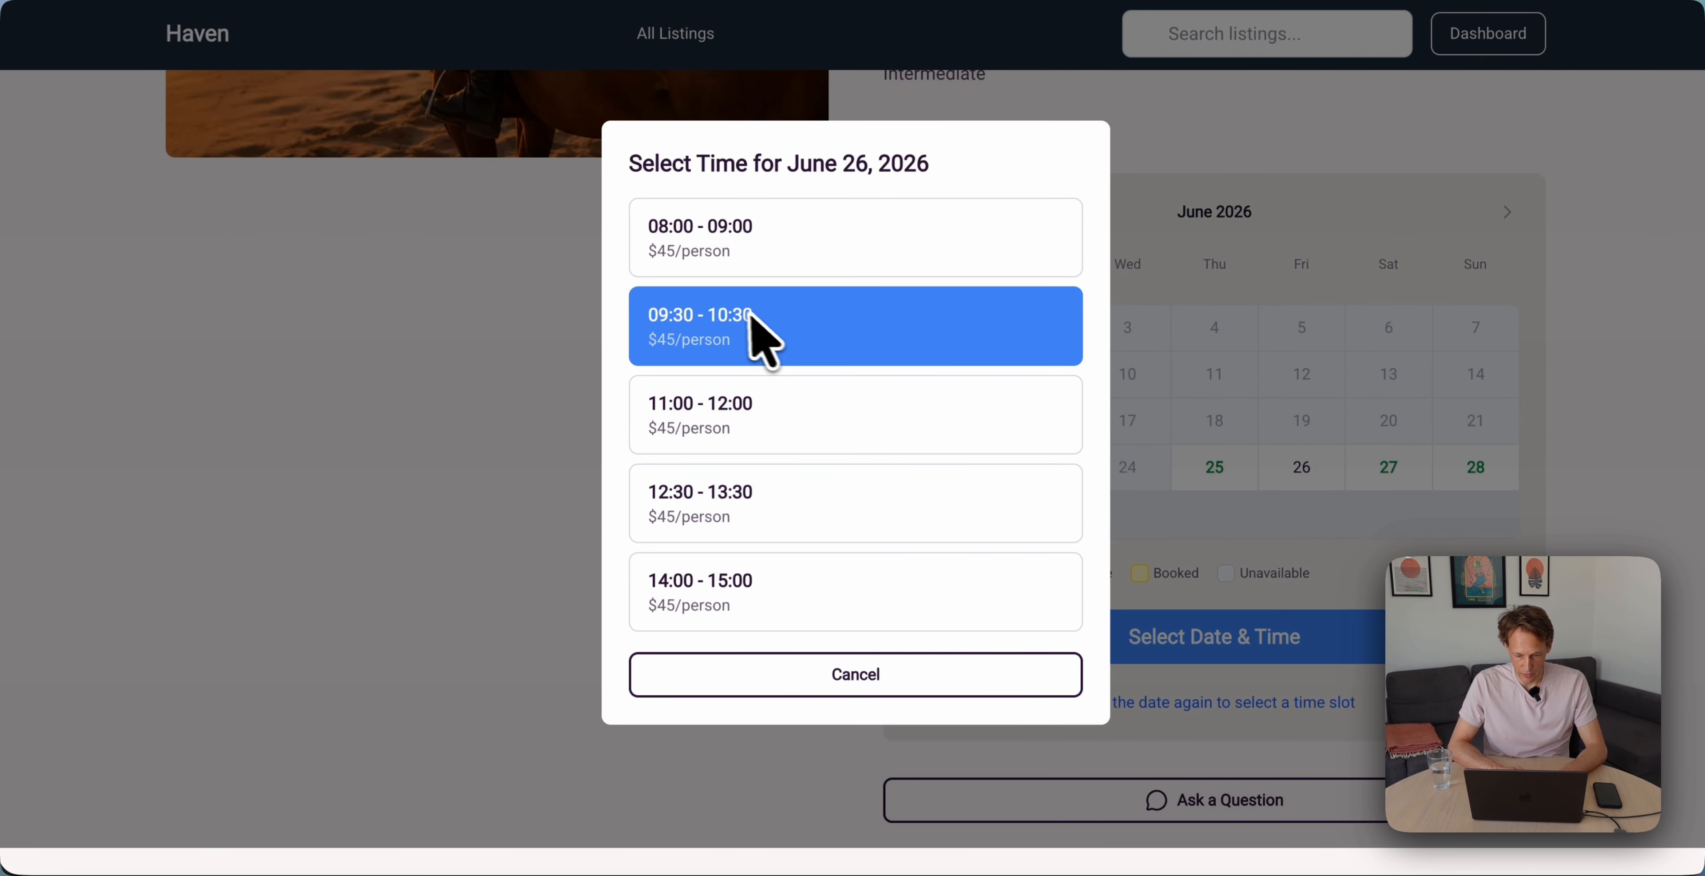
pyautogui.scroll(-3, 821, 457)
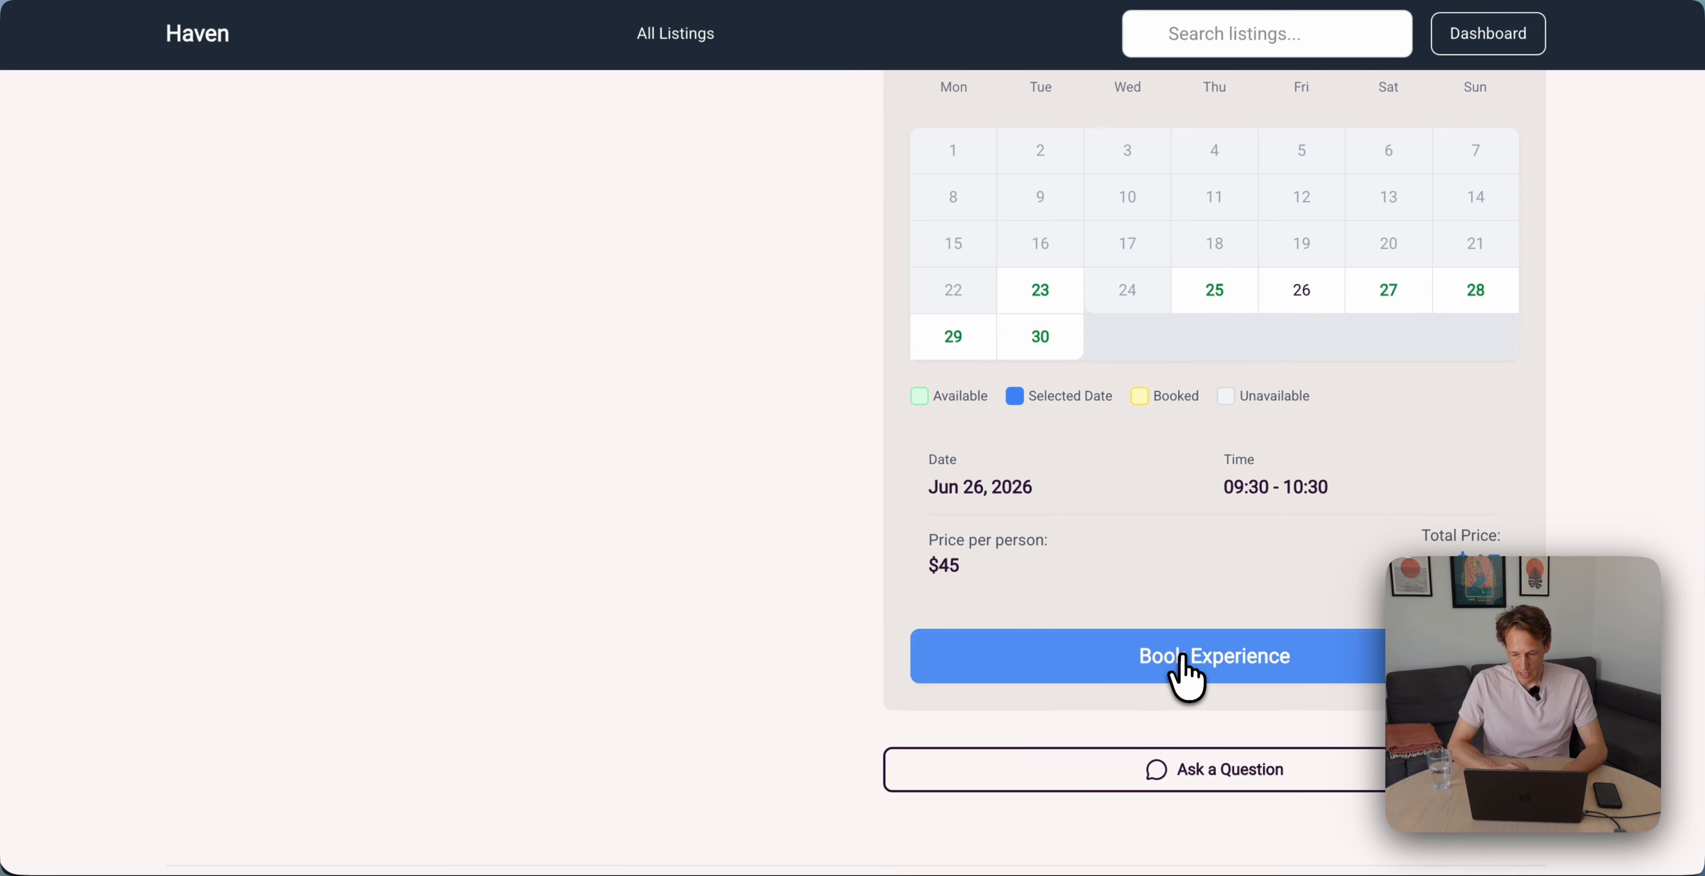
pyautogui.click(1182, 659)
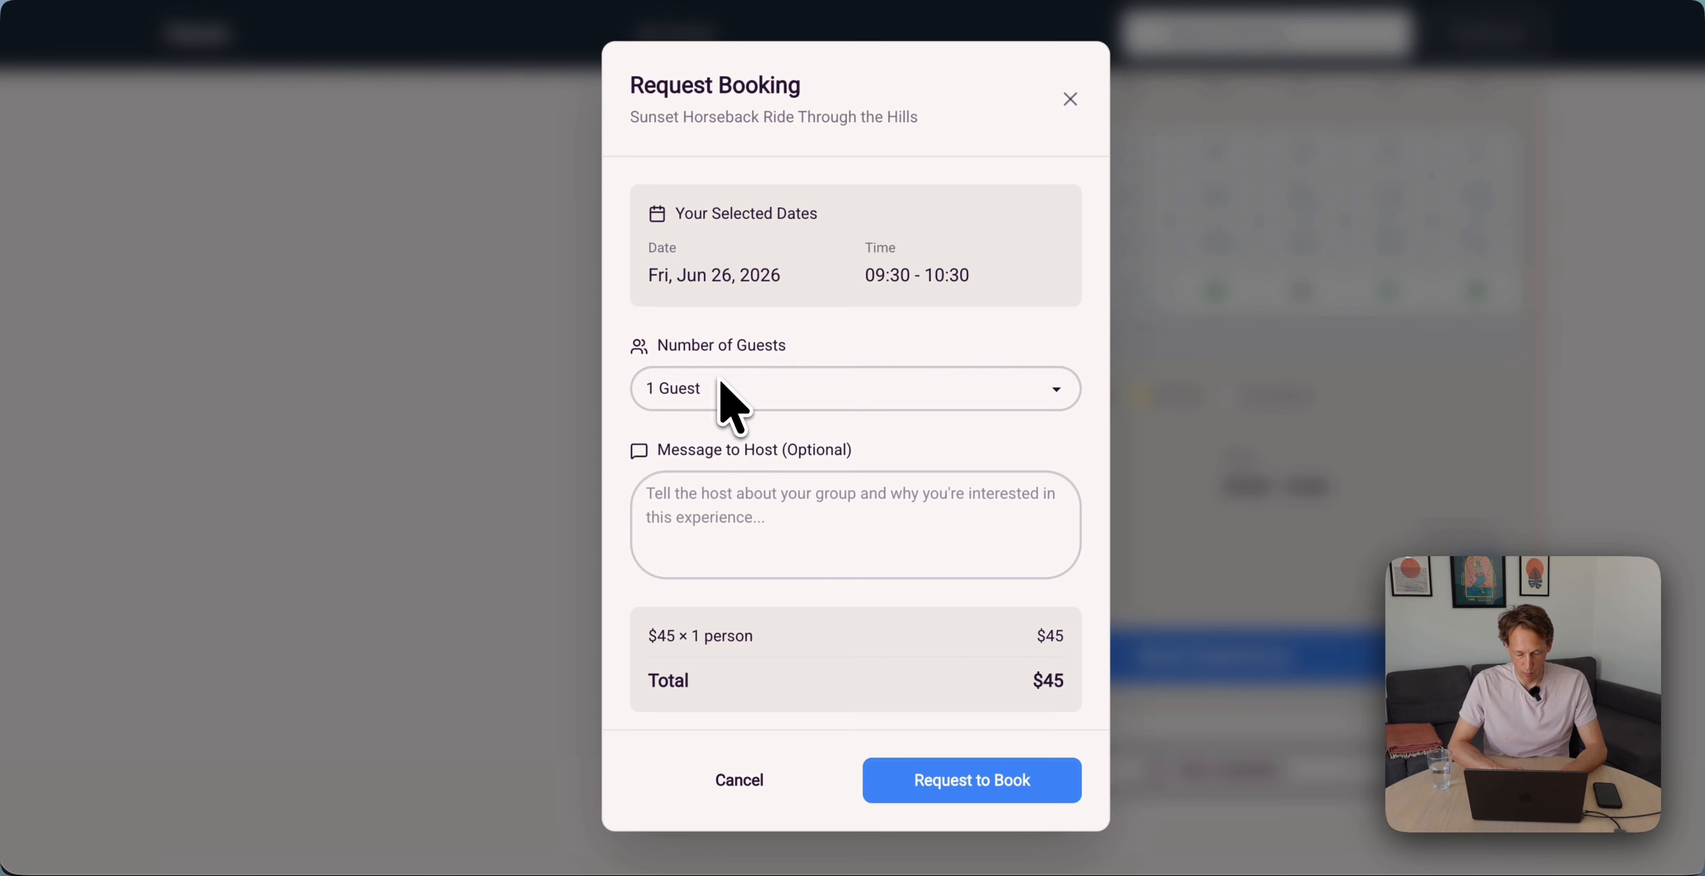
# Submit the booking request with the message 'I have experience' to the host
pyautogui.click(766, 513)
pyautogui.write('I')
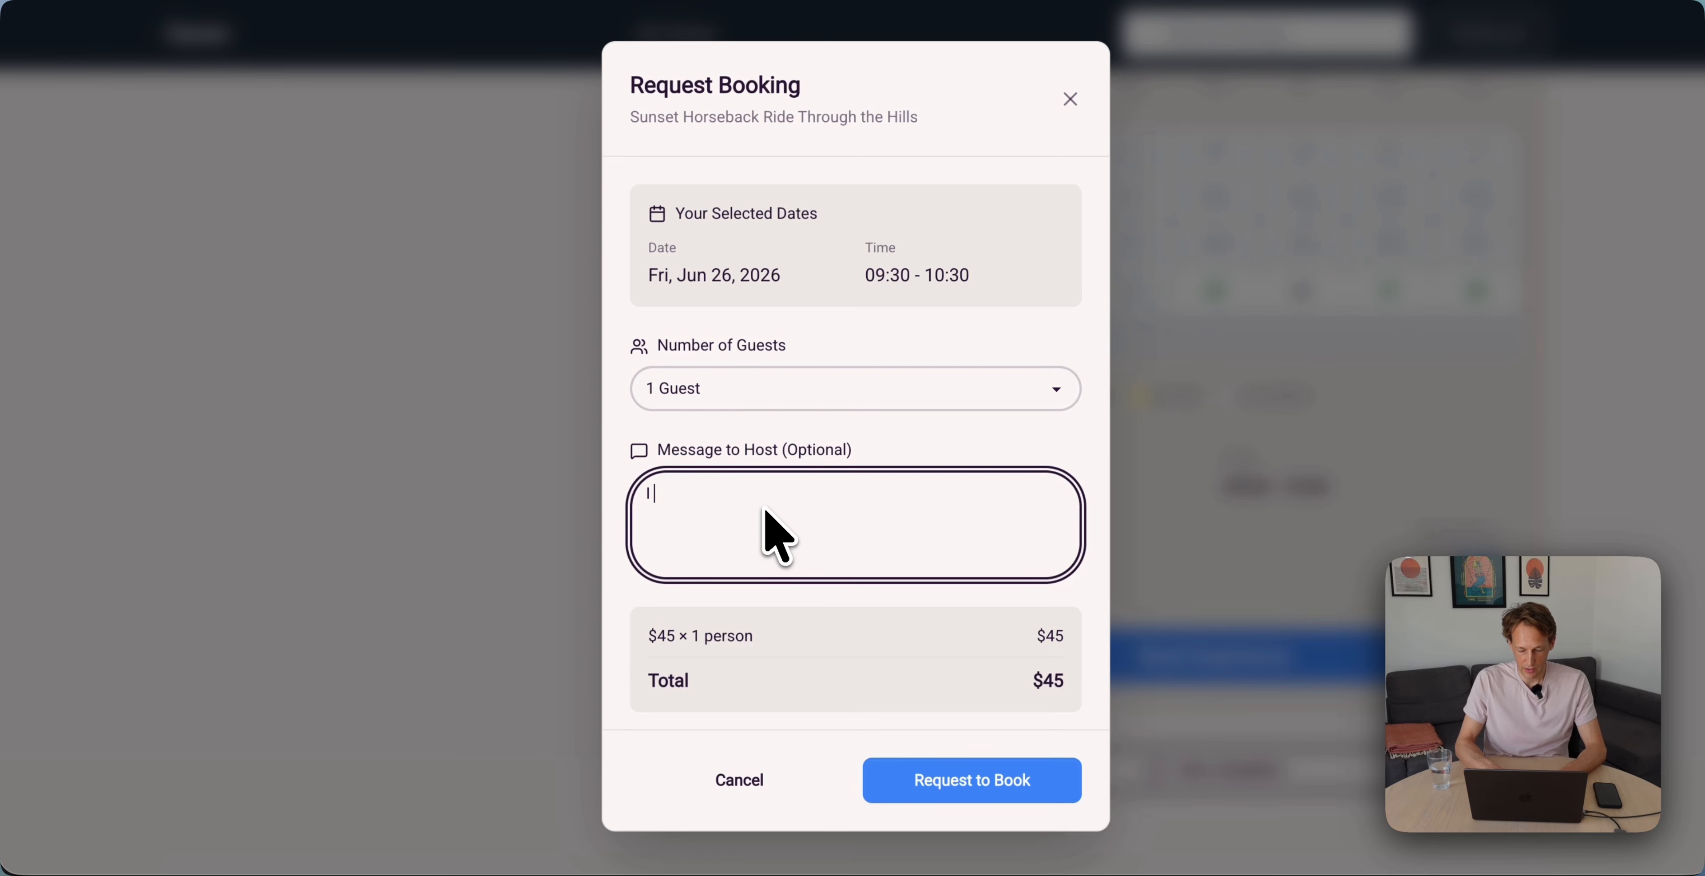
pyautogui.write(' have exper')
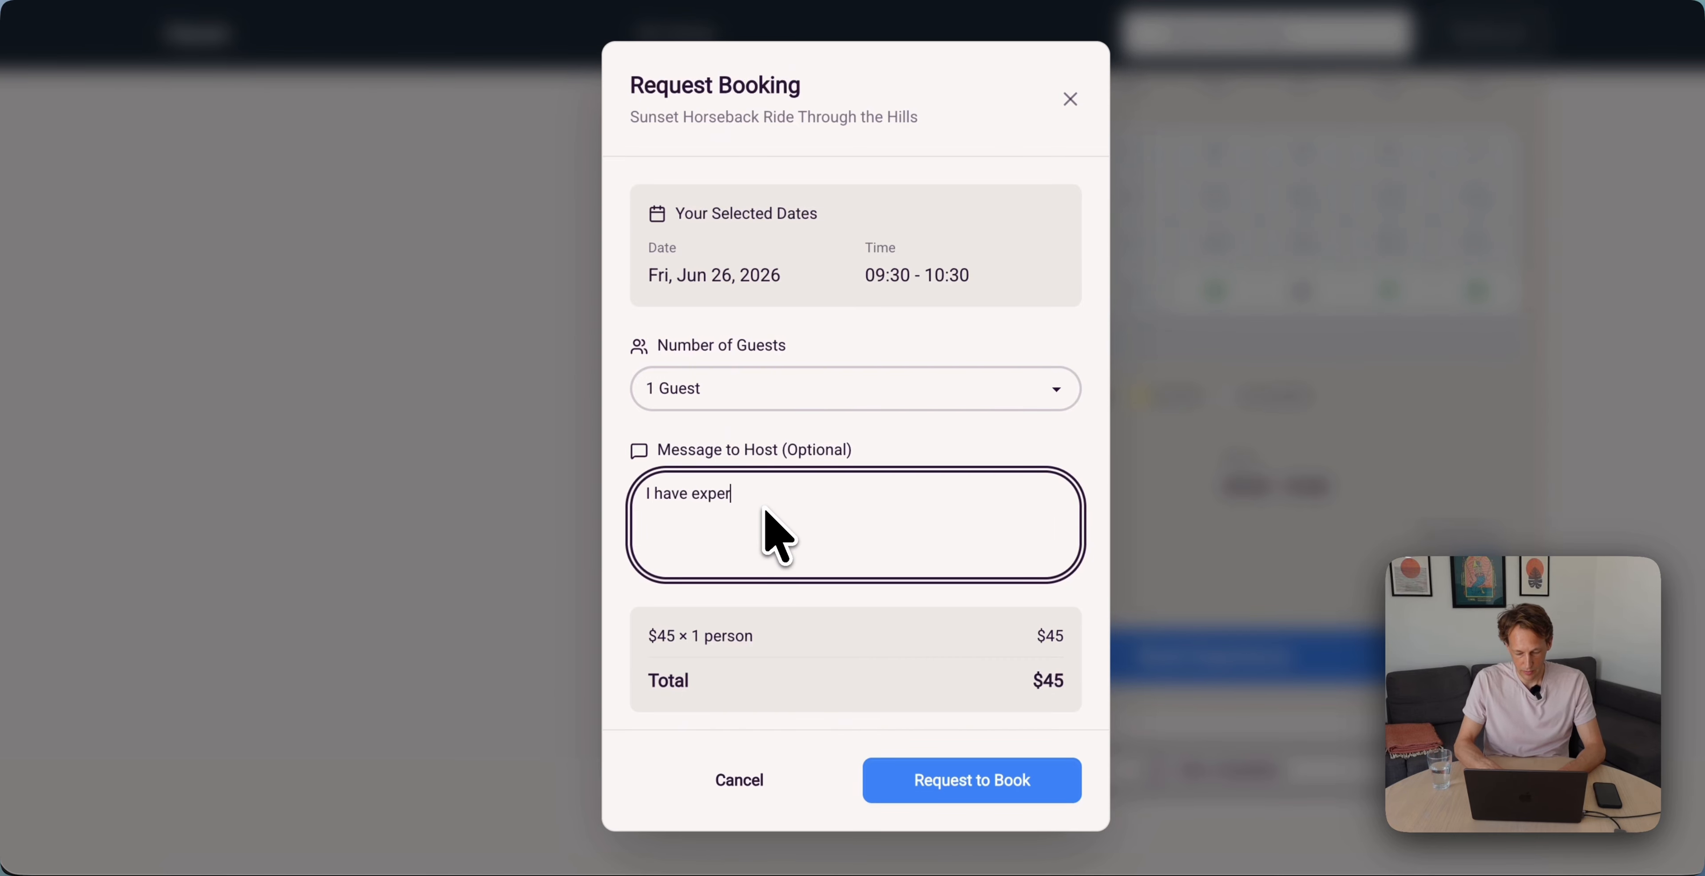
pyautogui.write('ience')
pyautogui.click(966, 785)
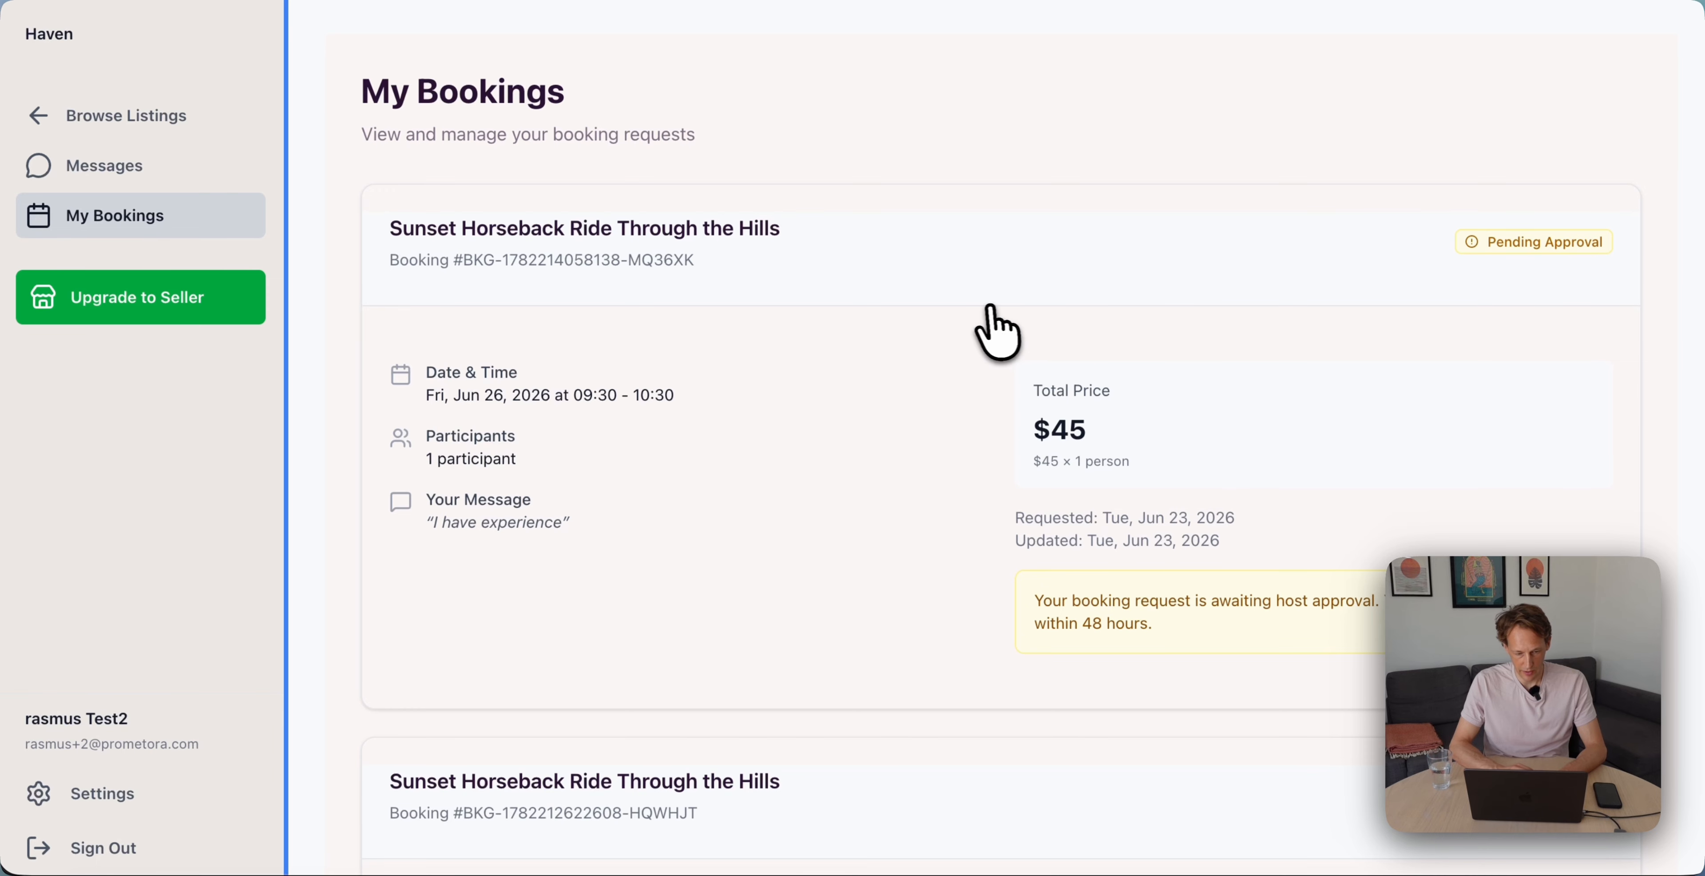
# From the host's booking email, open the pending request on Manage Bookings for review
pyautogui.scroll(-3, 666, 398)
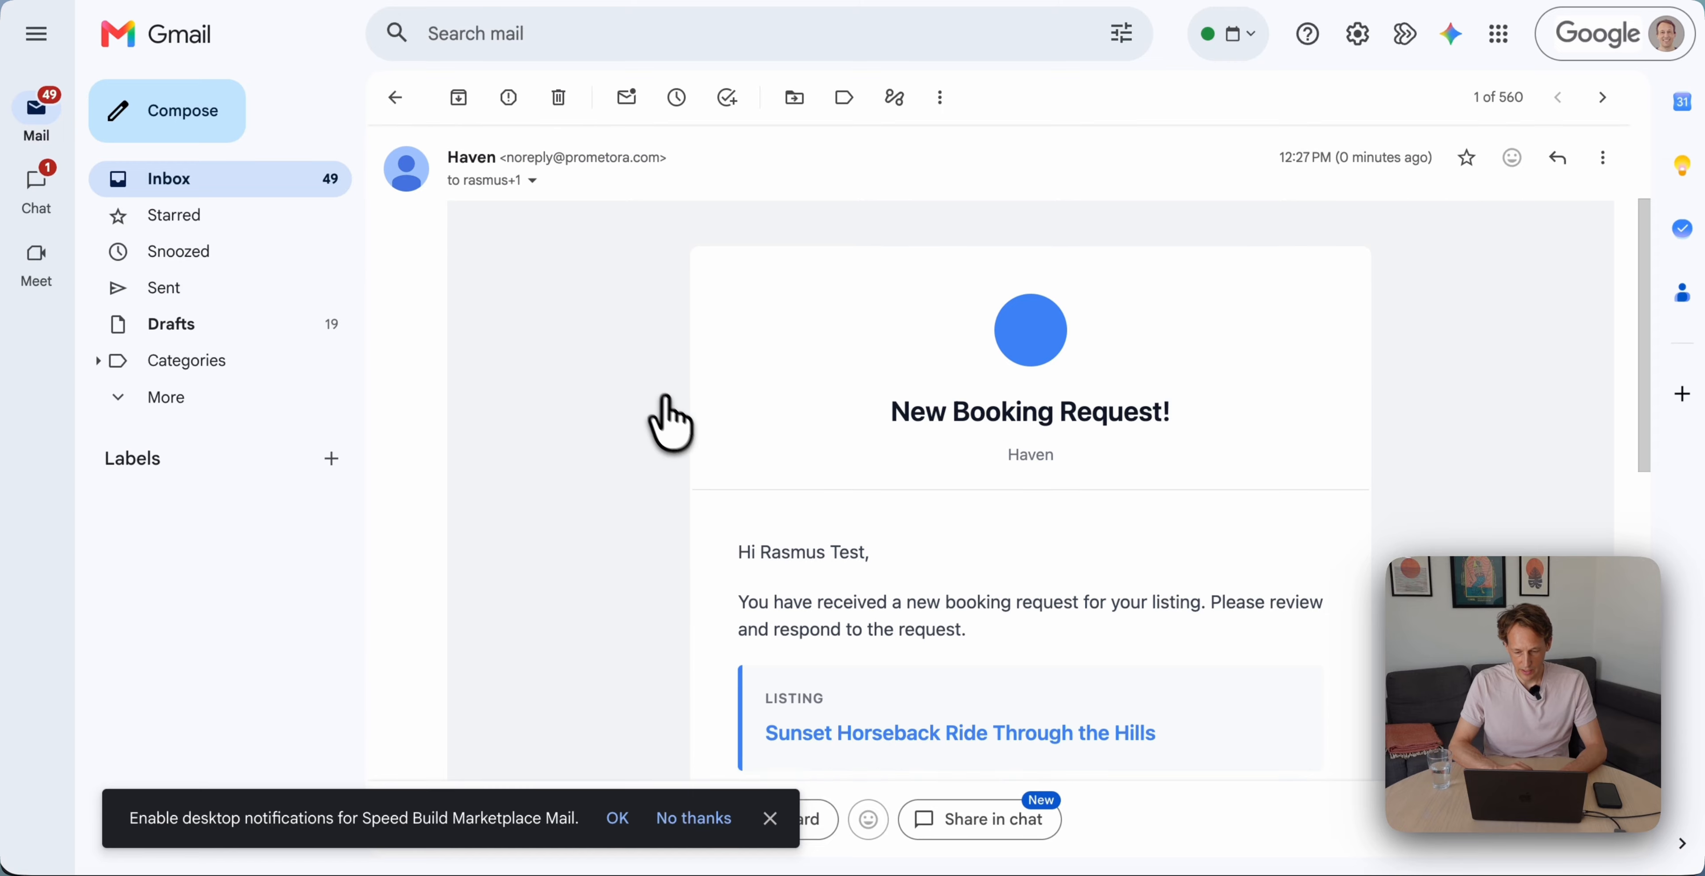
pyautogui.scroll(-3, 672, 428)
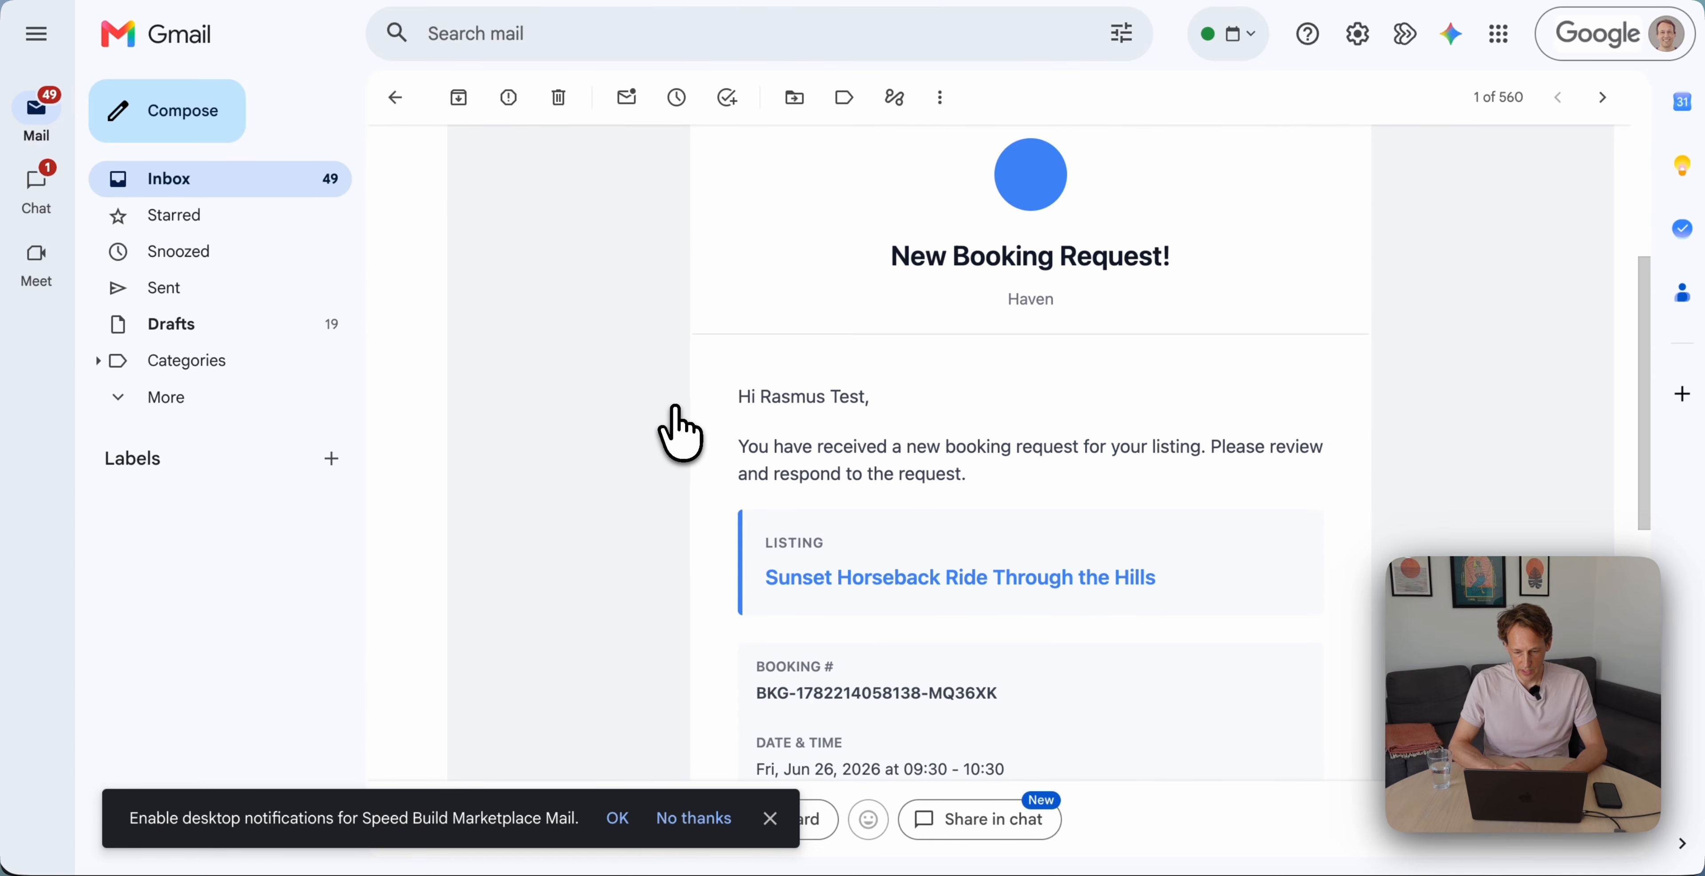
pyautogui.scroll(-10, 676, 434)
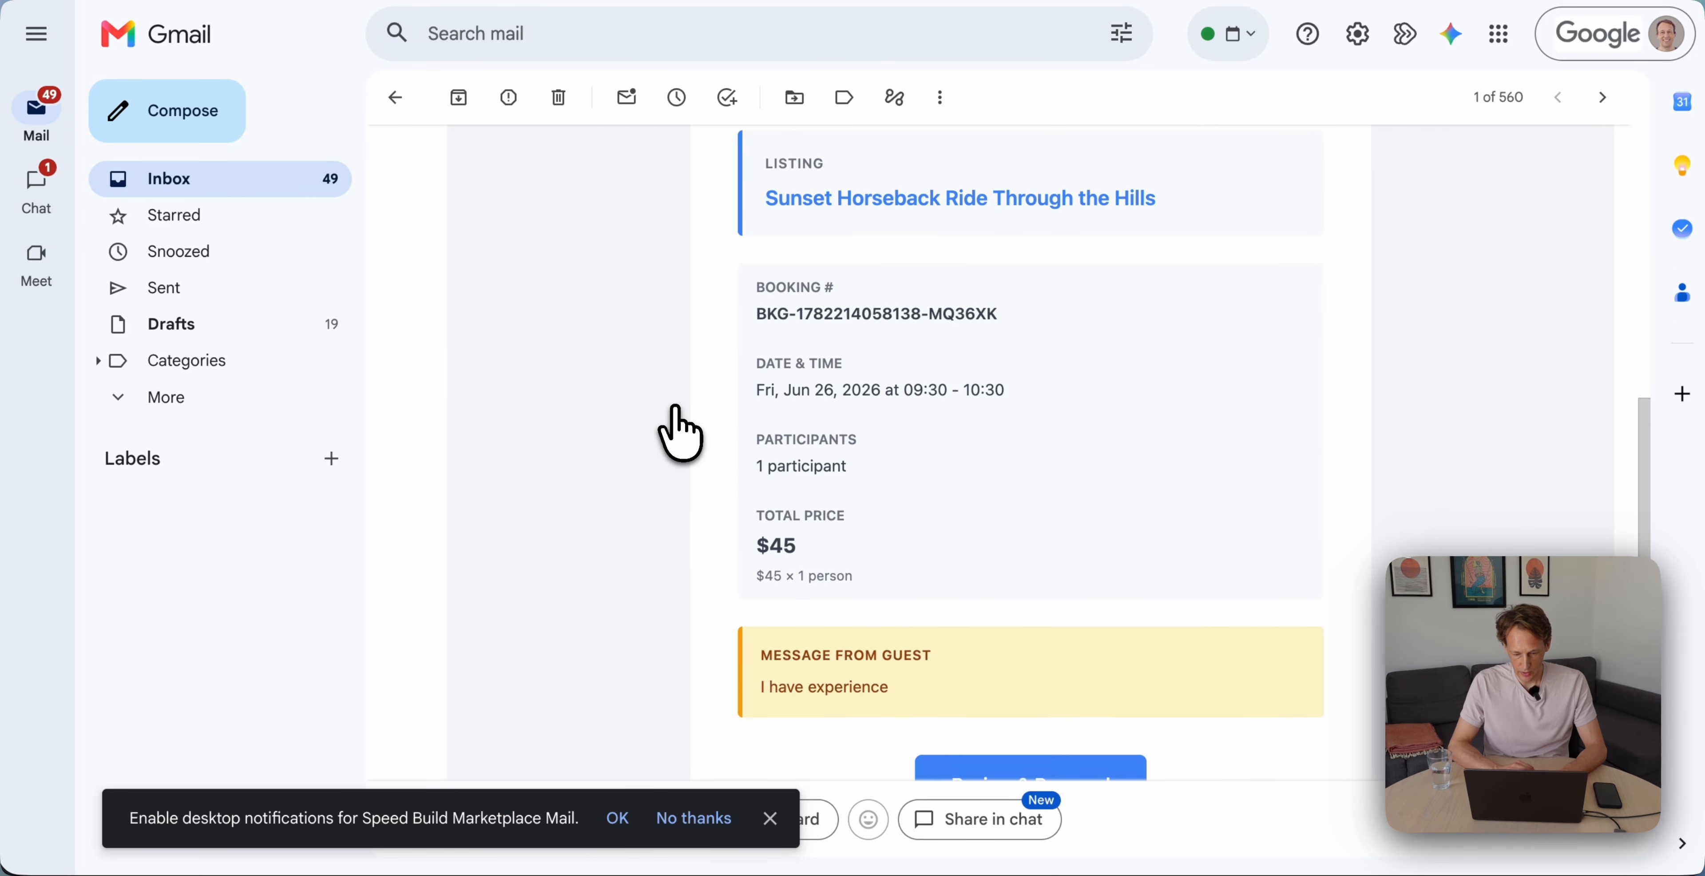
pyautogui.click(980, 620)
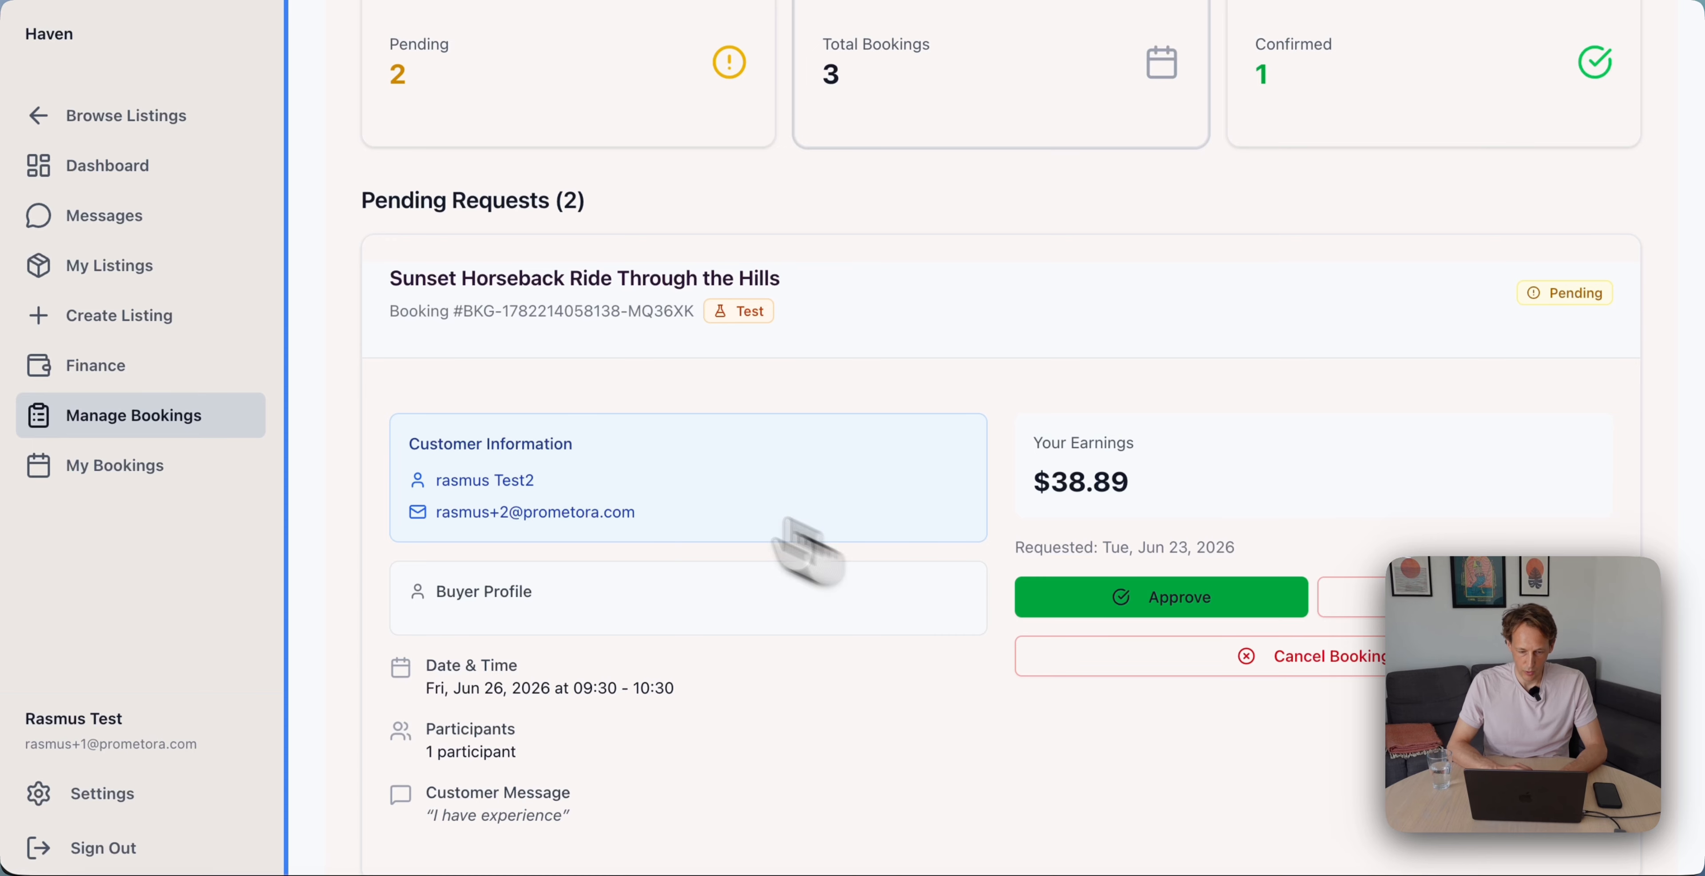
# Approve the horseback ride request as host, then follow the Booking Approved email's pay-now link
pyautogui.scroll(-1, 578, 327)
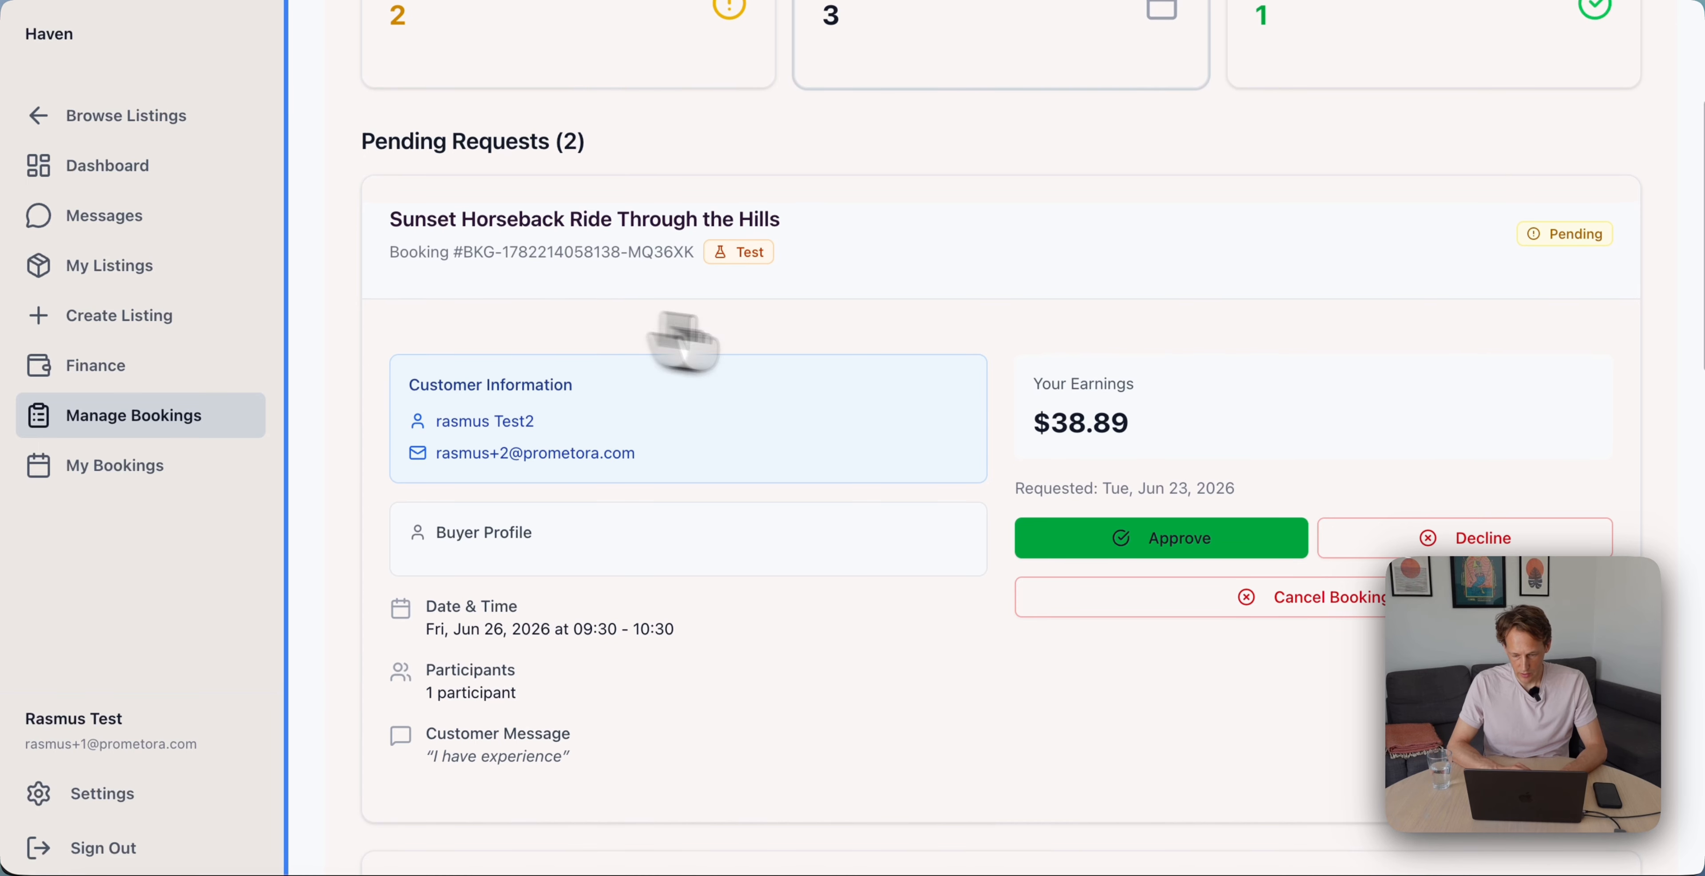
pyautogui.click(1095, 547)
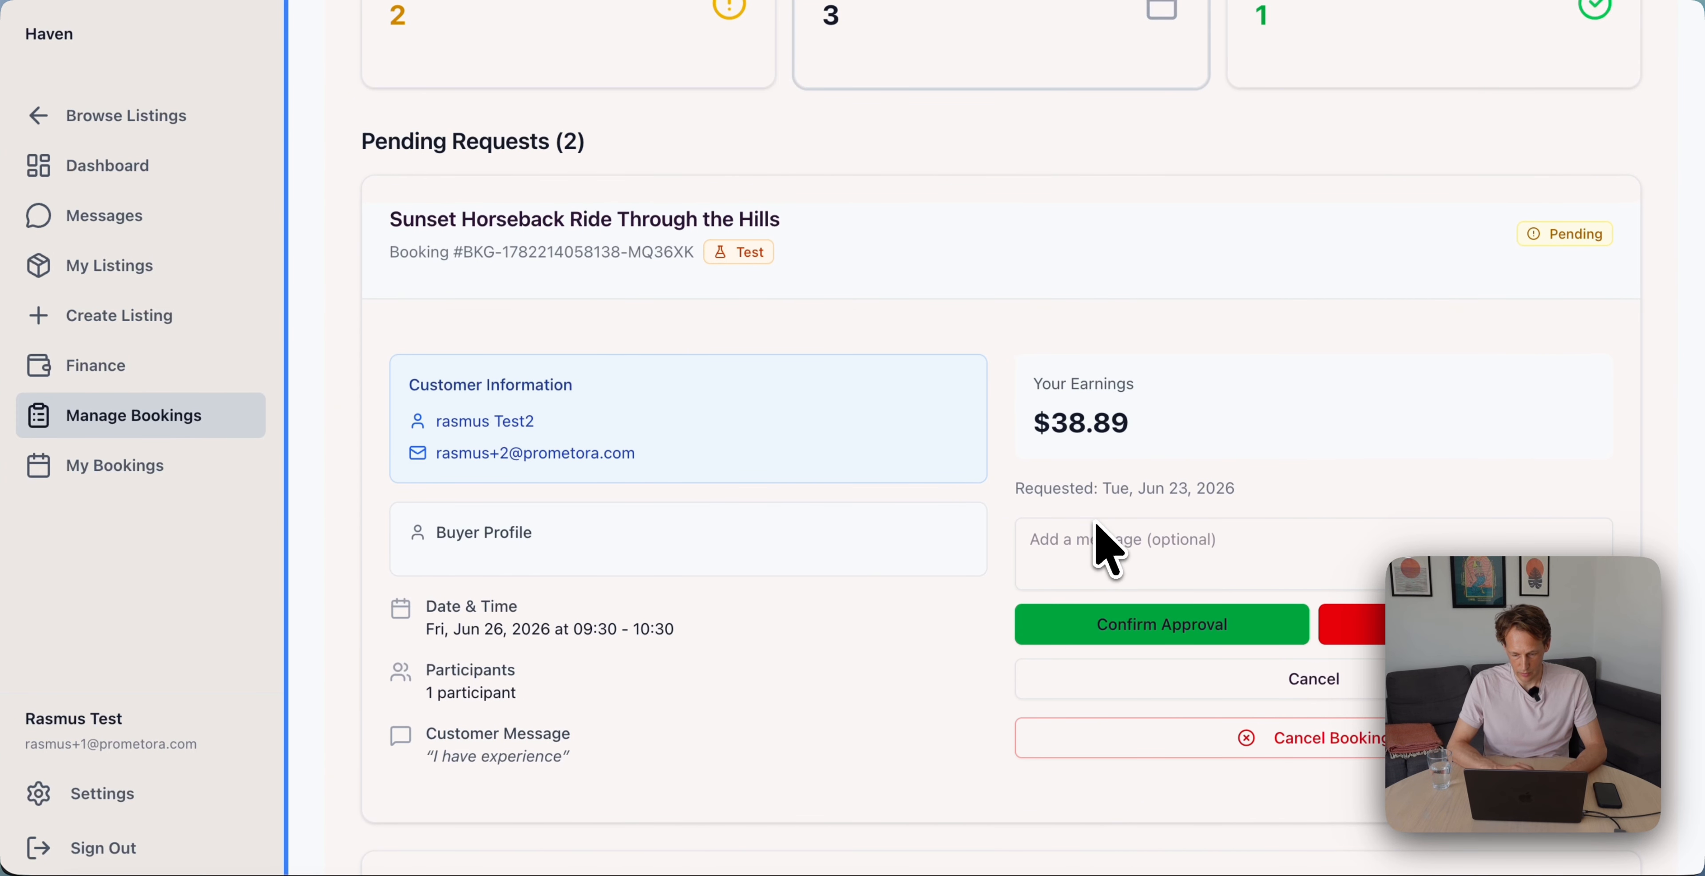
pyautogui.click(1177, 626)
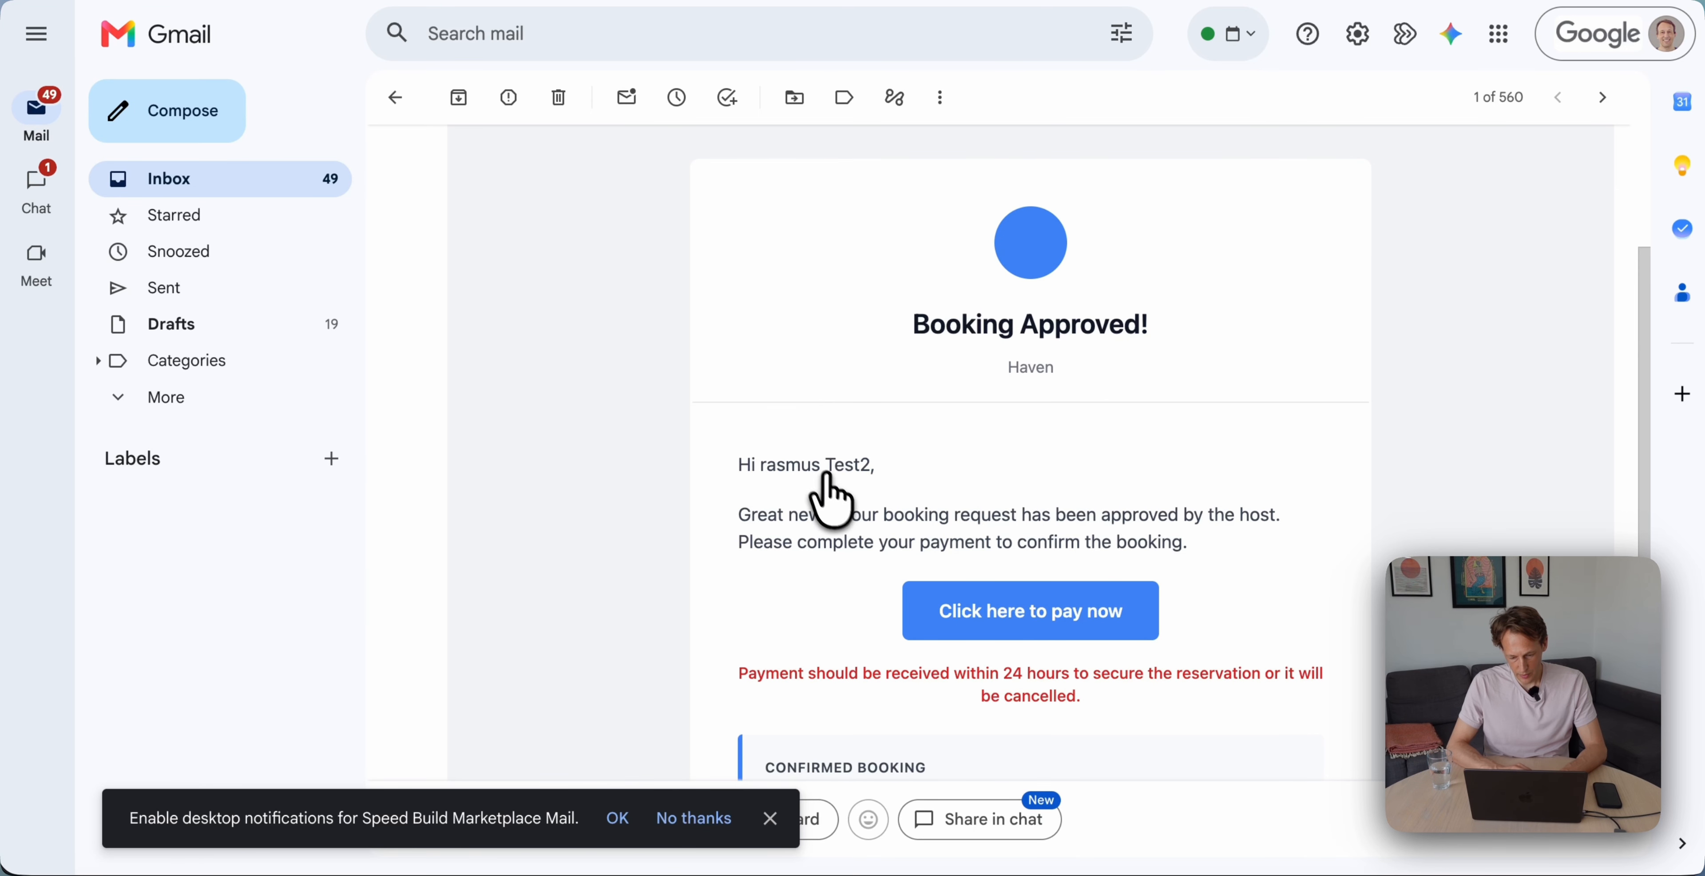
pyautogui.scroll(-1, 847, 504)
pyautogui.click(923, 544)
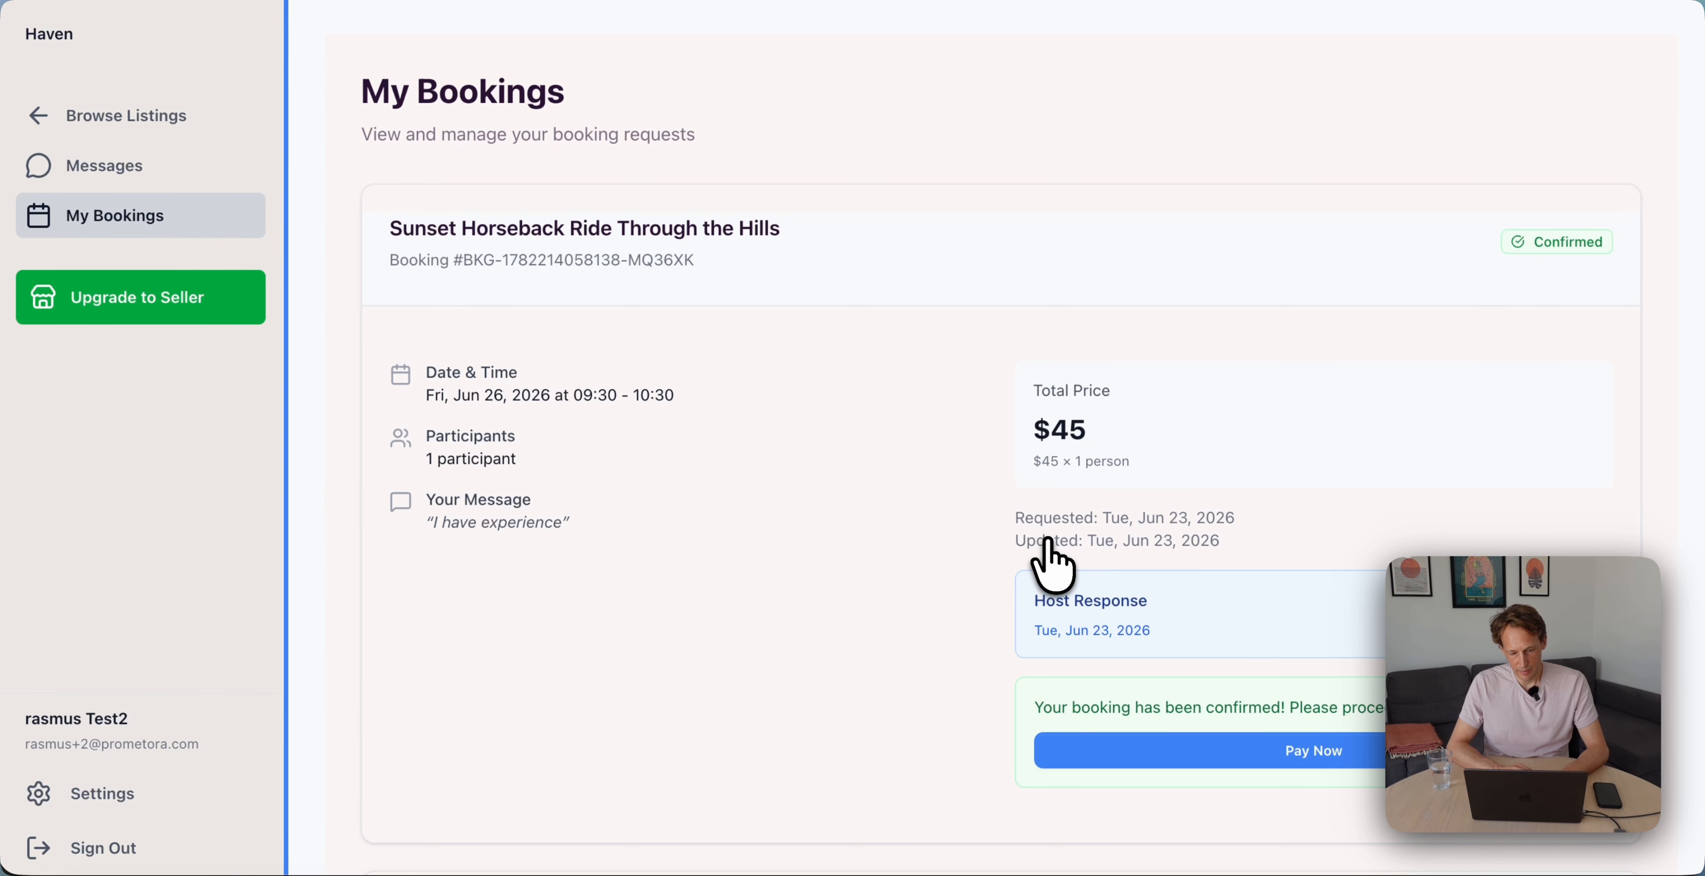
# Pay the $45.00 booking in Stripe Checkout with the test Visa card and cardholder name
pyautogui.click(1261, 762)
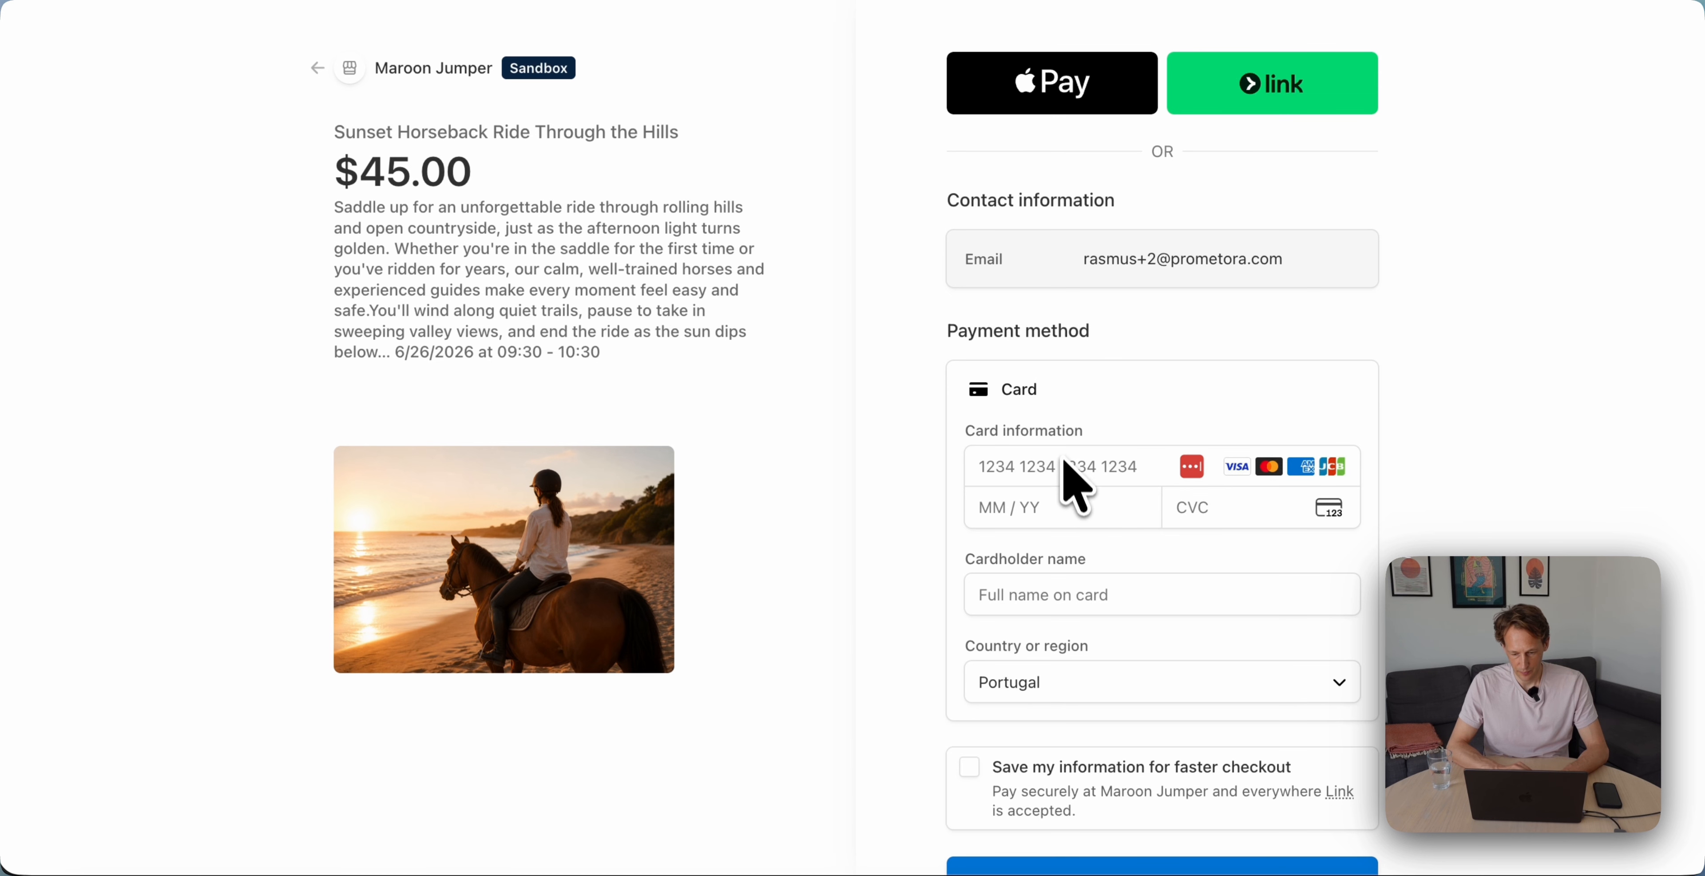
pyautogui.click(1066, 466)
pyautogui.write('4242 4424')
pyautogui.write('4242 42420429123')
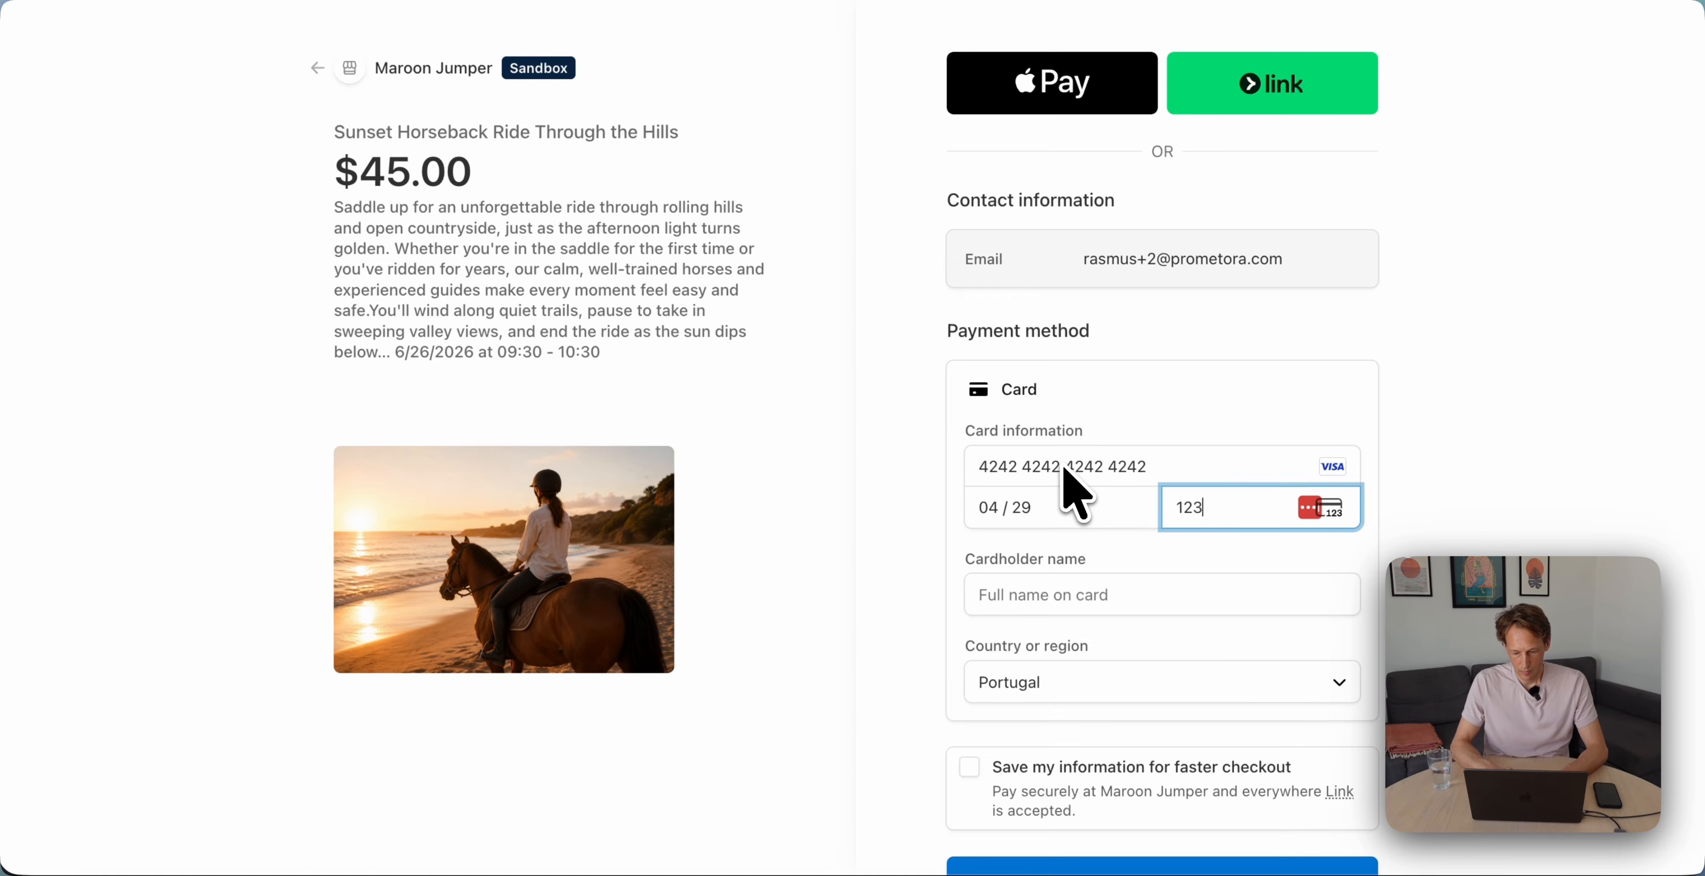
pyautogui.press('Tab')
pyautogui.write('Rasmus test')
pyautogui.scroll(-3, 1065, 467)
pyautogui.click(1143, 734)
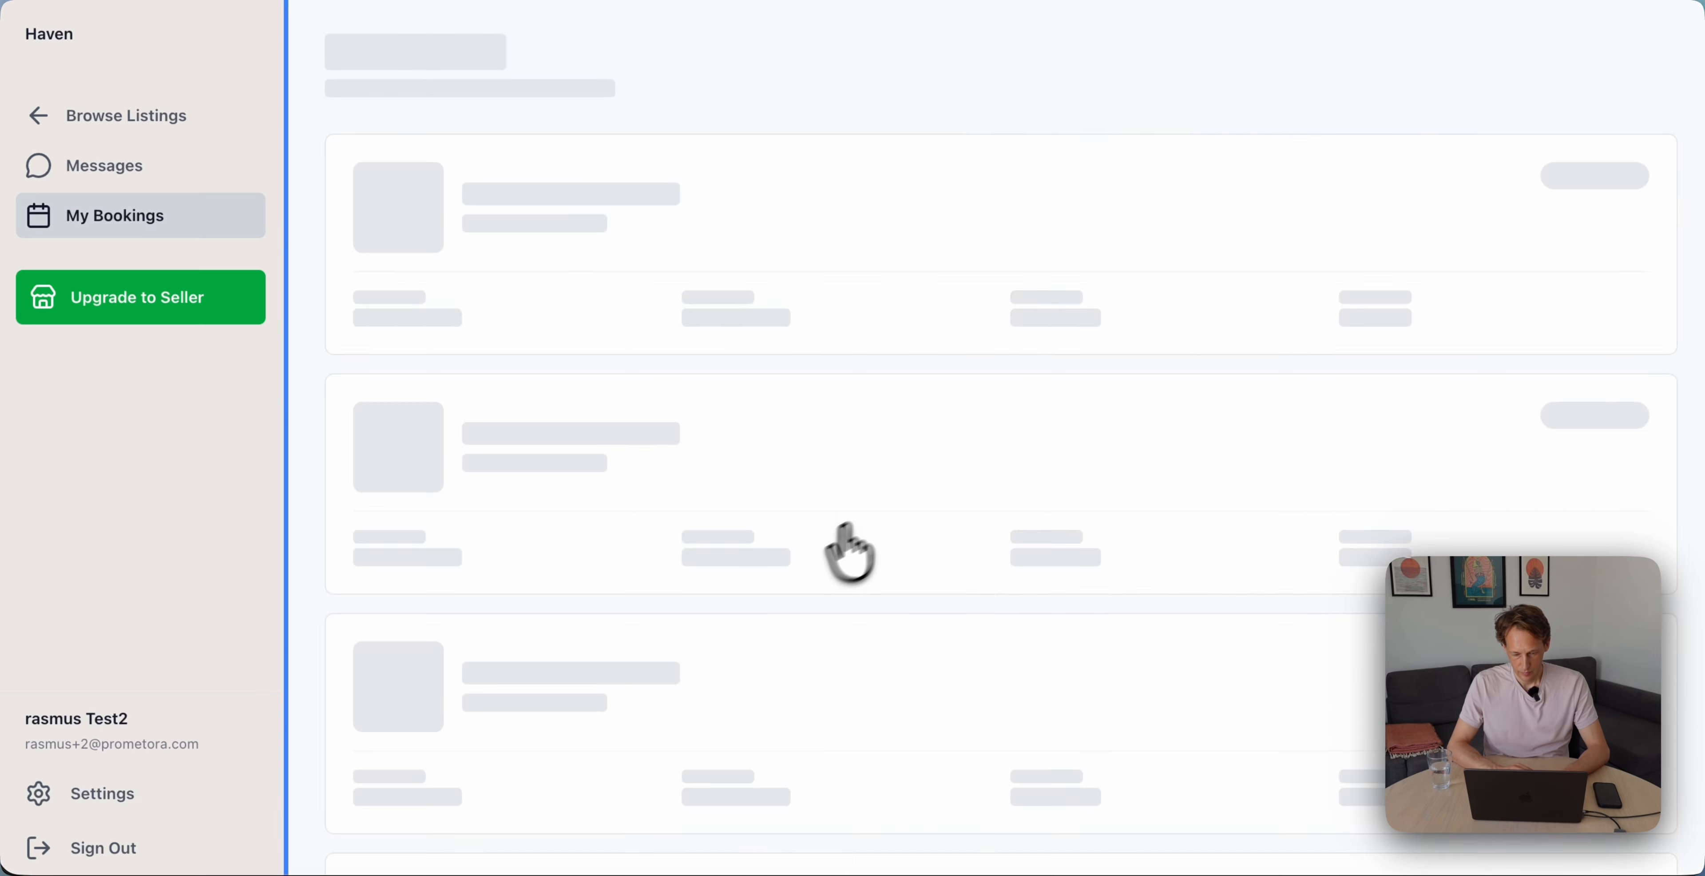
# Dismiss the save-card popup and confirm My Bookings shows Payment Received
pyautogui.click(1555, 196)
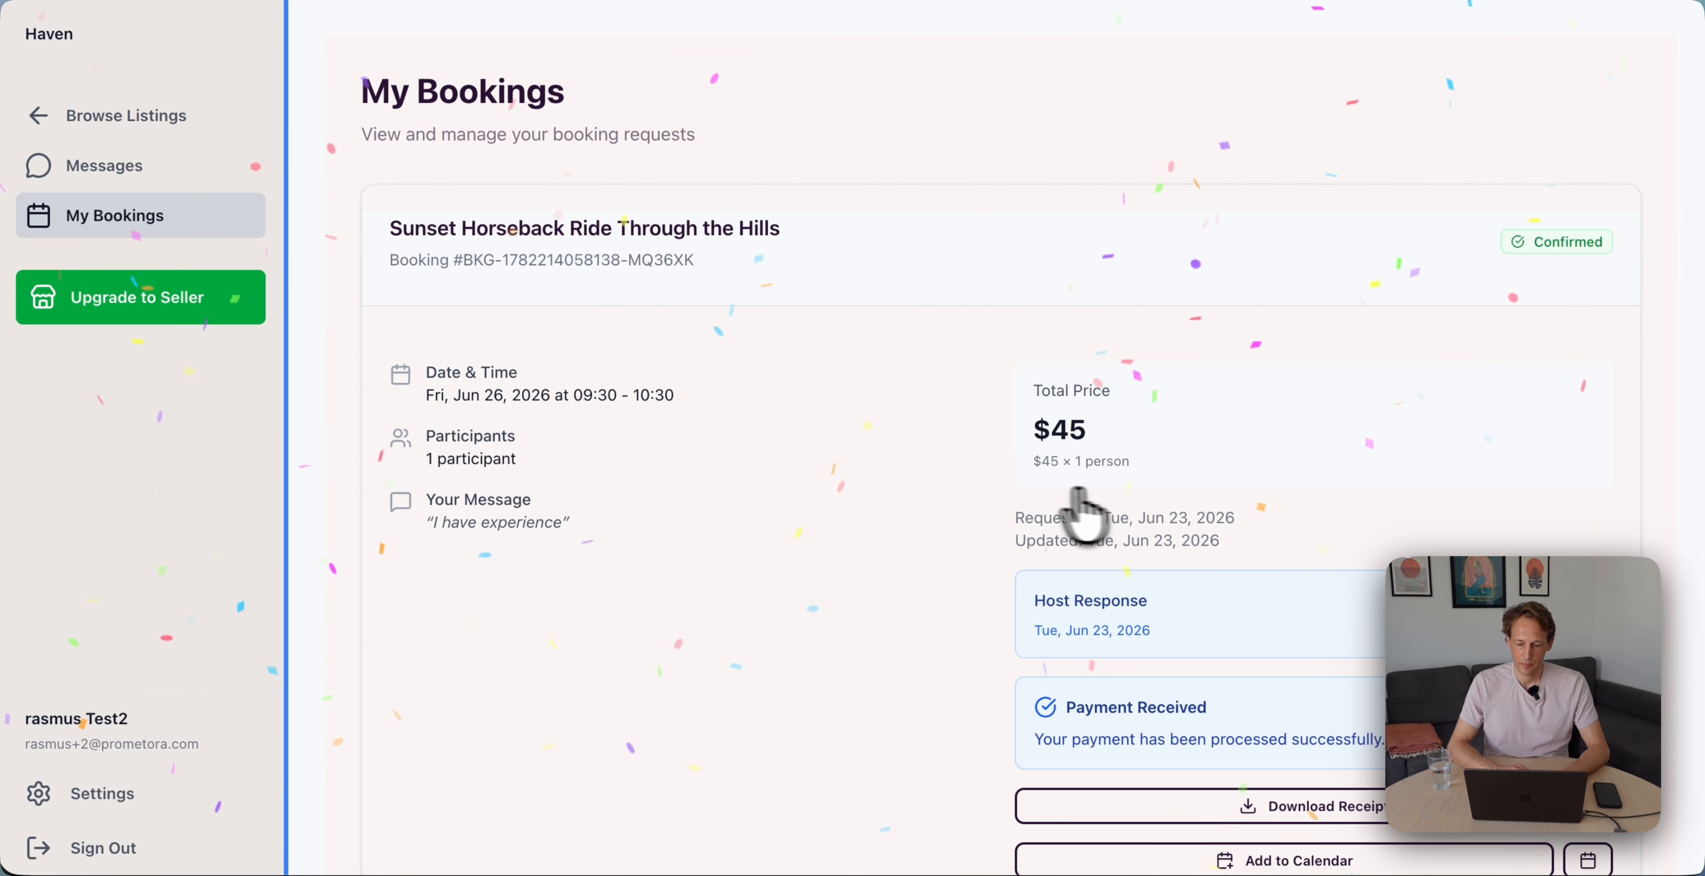
pyautogui.scroll(-2, 1032, 511)
pyautogui.scroll(1, 1015, 487)
pyautogui.scroll(-1, 1015, 487)
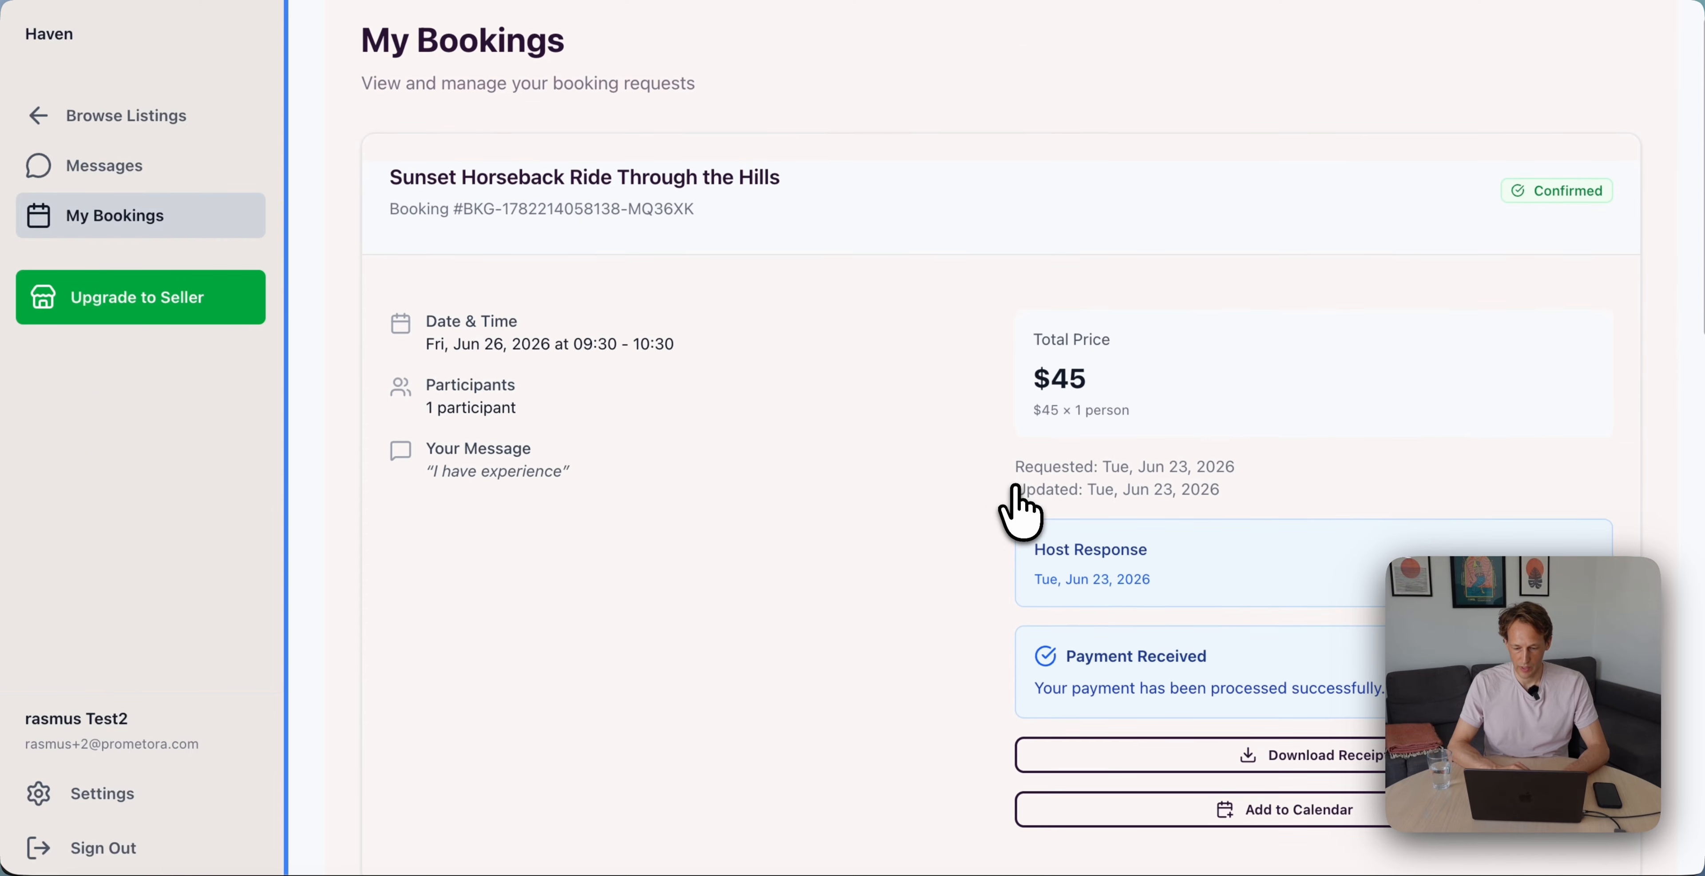
# Read the Payment Received email to the $38.89 earnings, then view Haven's Analytics showing $285 GMV
pyautogui.scroll(-4, 479, 351)
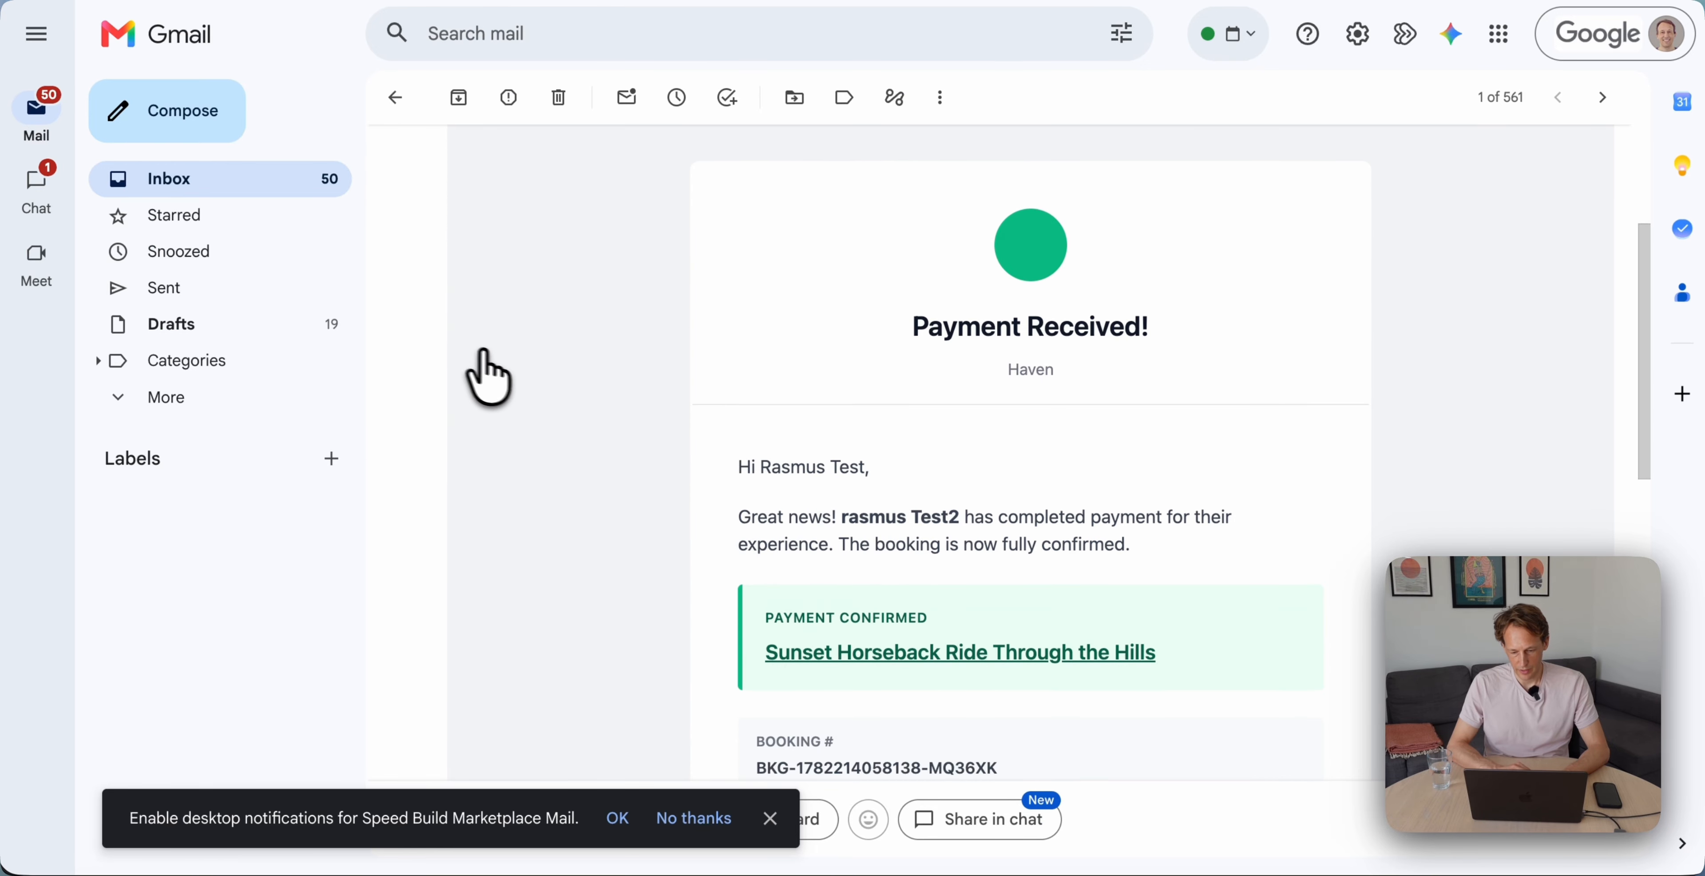
pyautogui.scroll(-3, 788, 407)
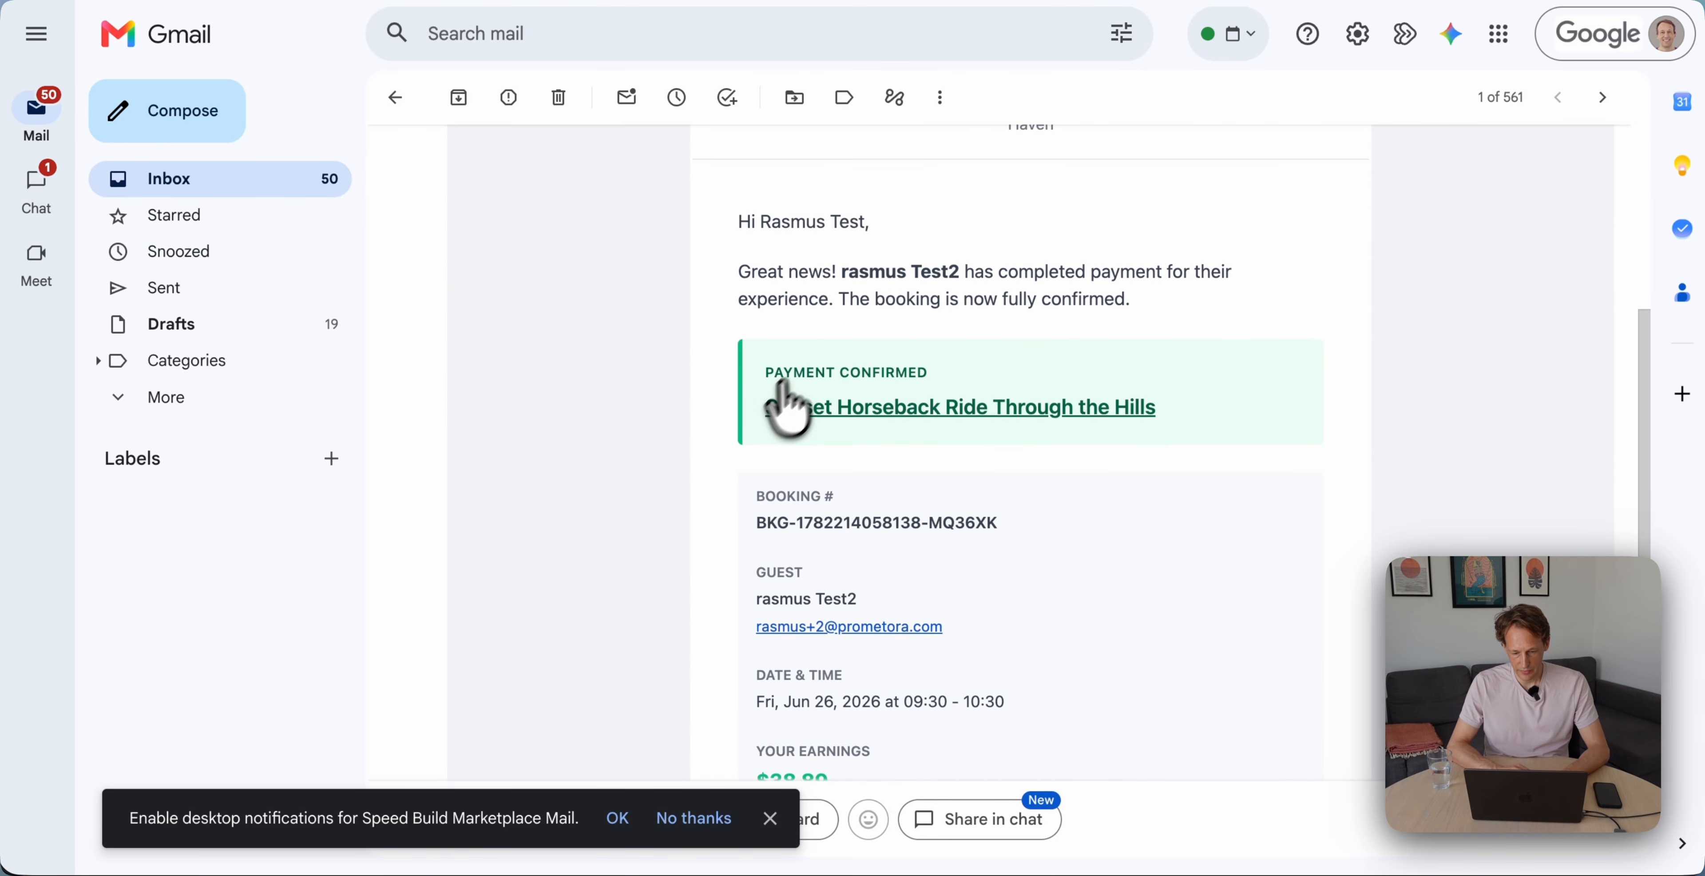
pyautogui.scroll(-6, 791, 457)
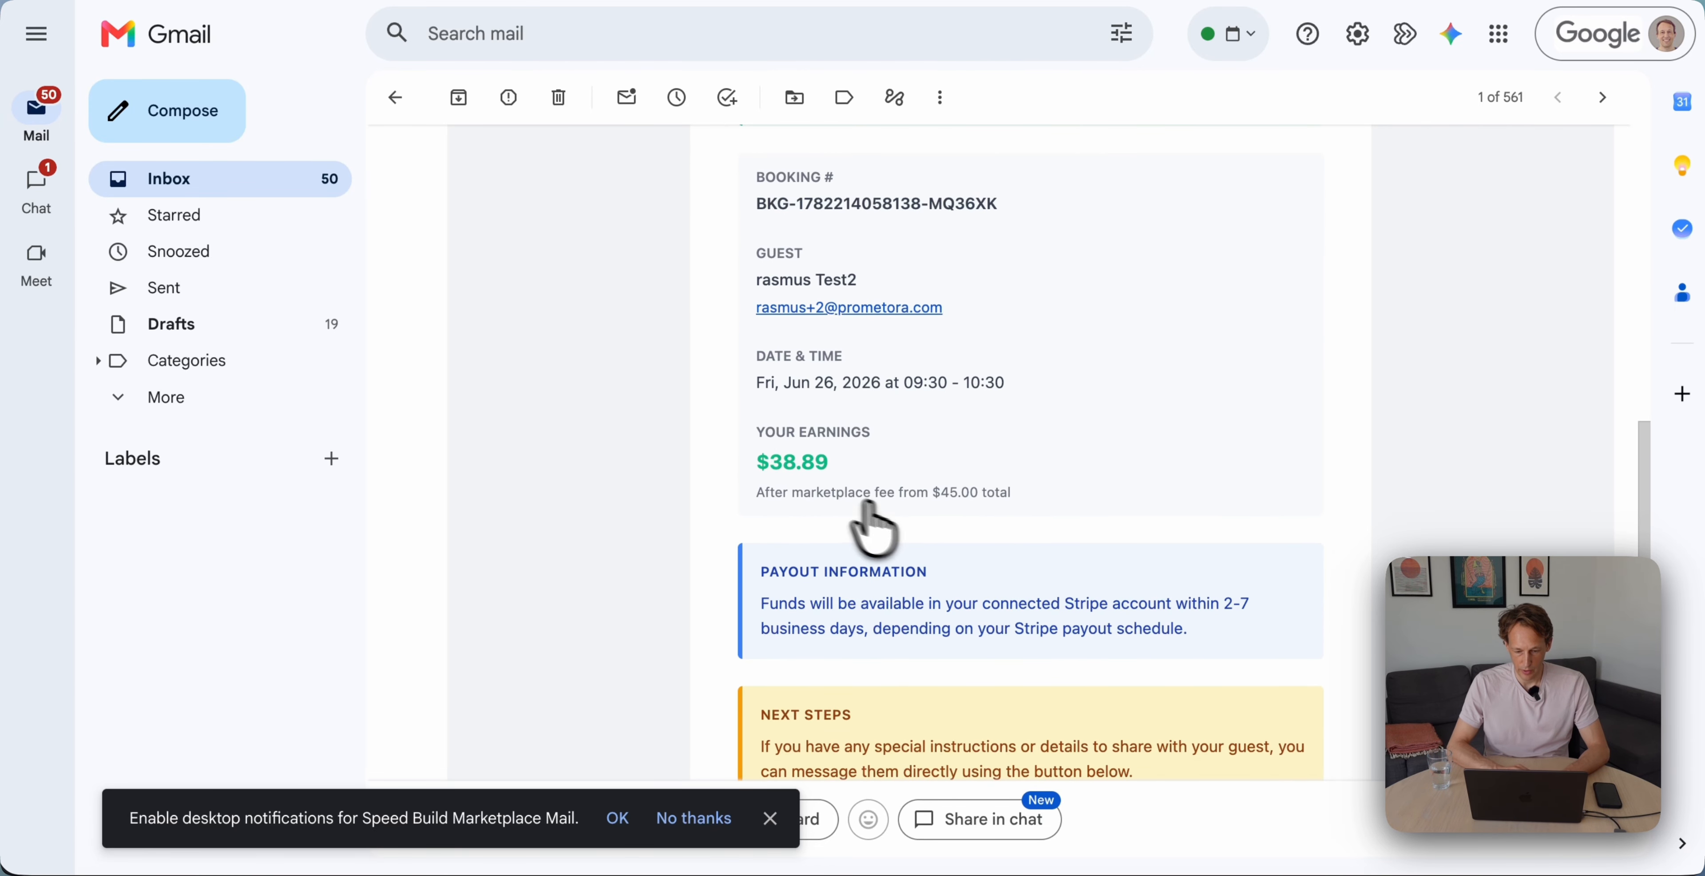
pyautogui.scroll(-3, 860, 530)
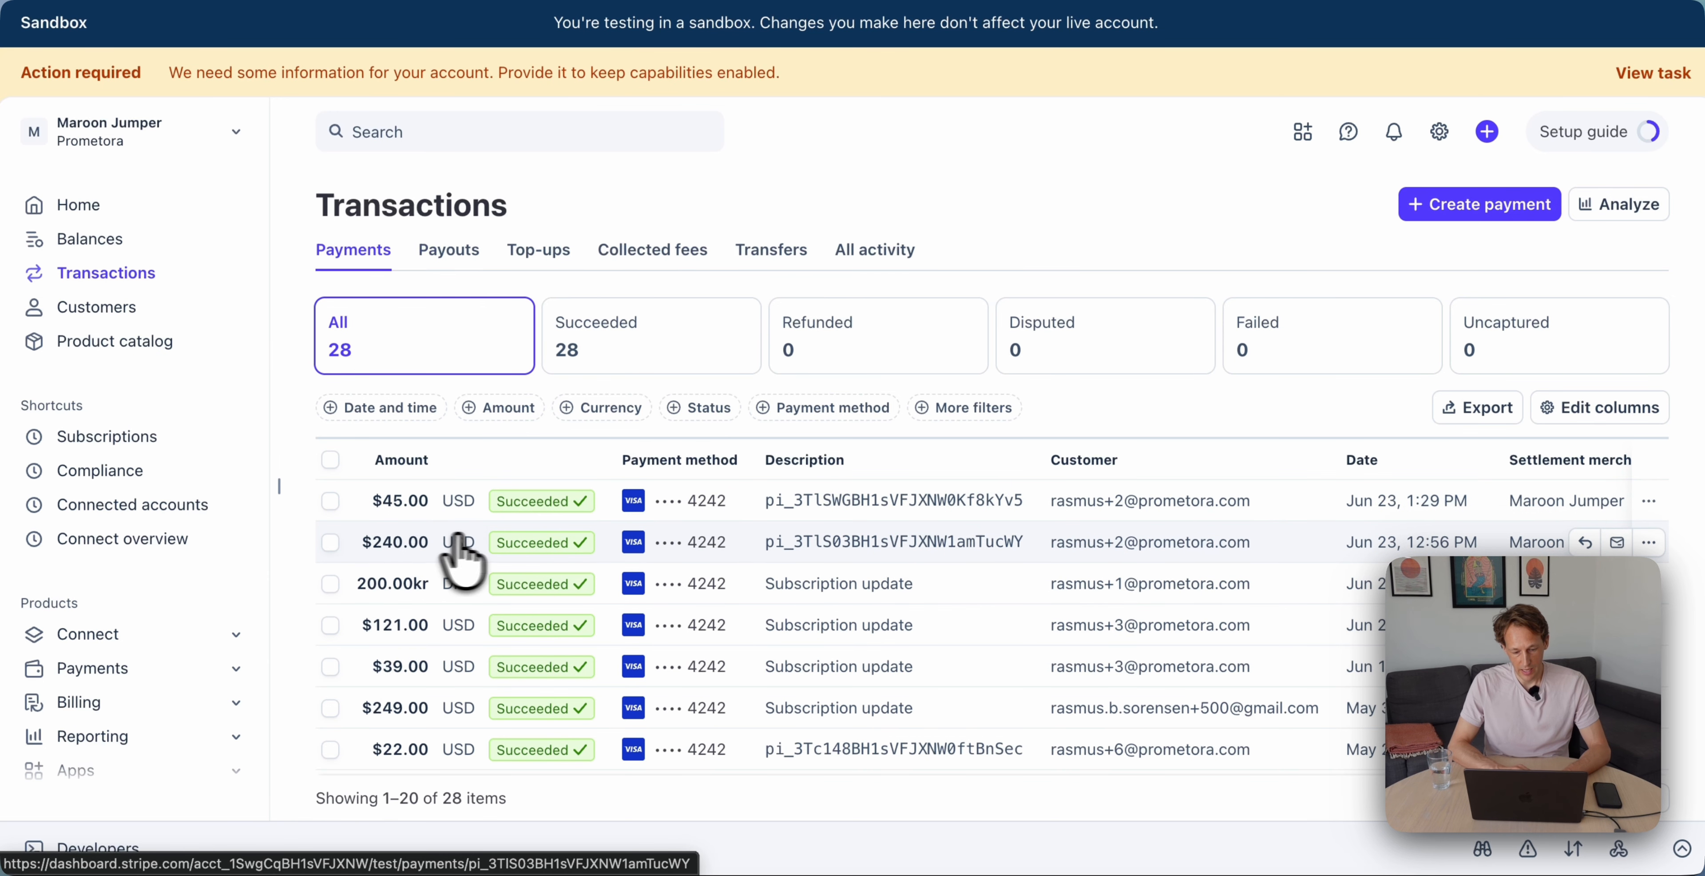
pyautogui.hotkey('ctrl', 'Tab')
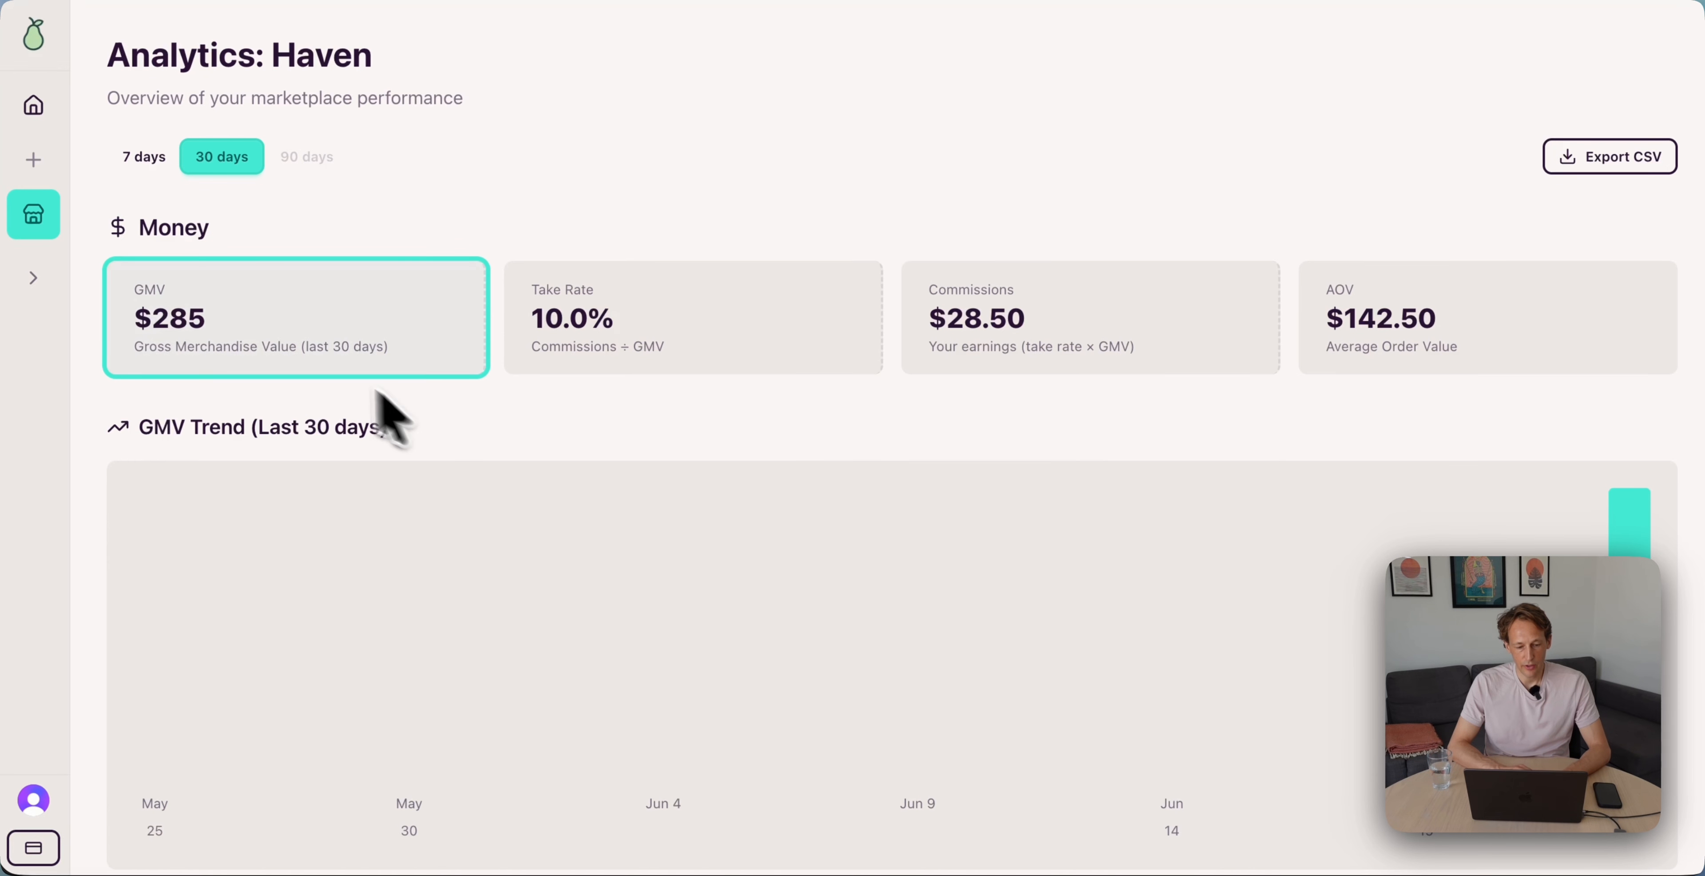
pyautogui.scroll(-3, 490, 225)
pyautogui.scroll(-5, 495, 199)
pyautogui.scroll(8, 495, 199)
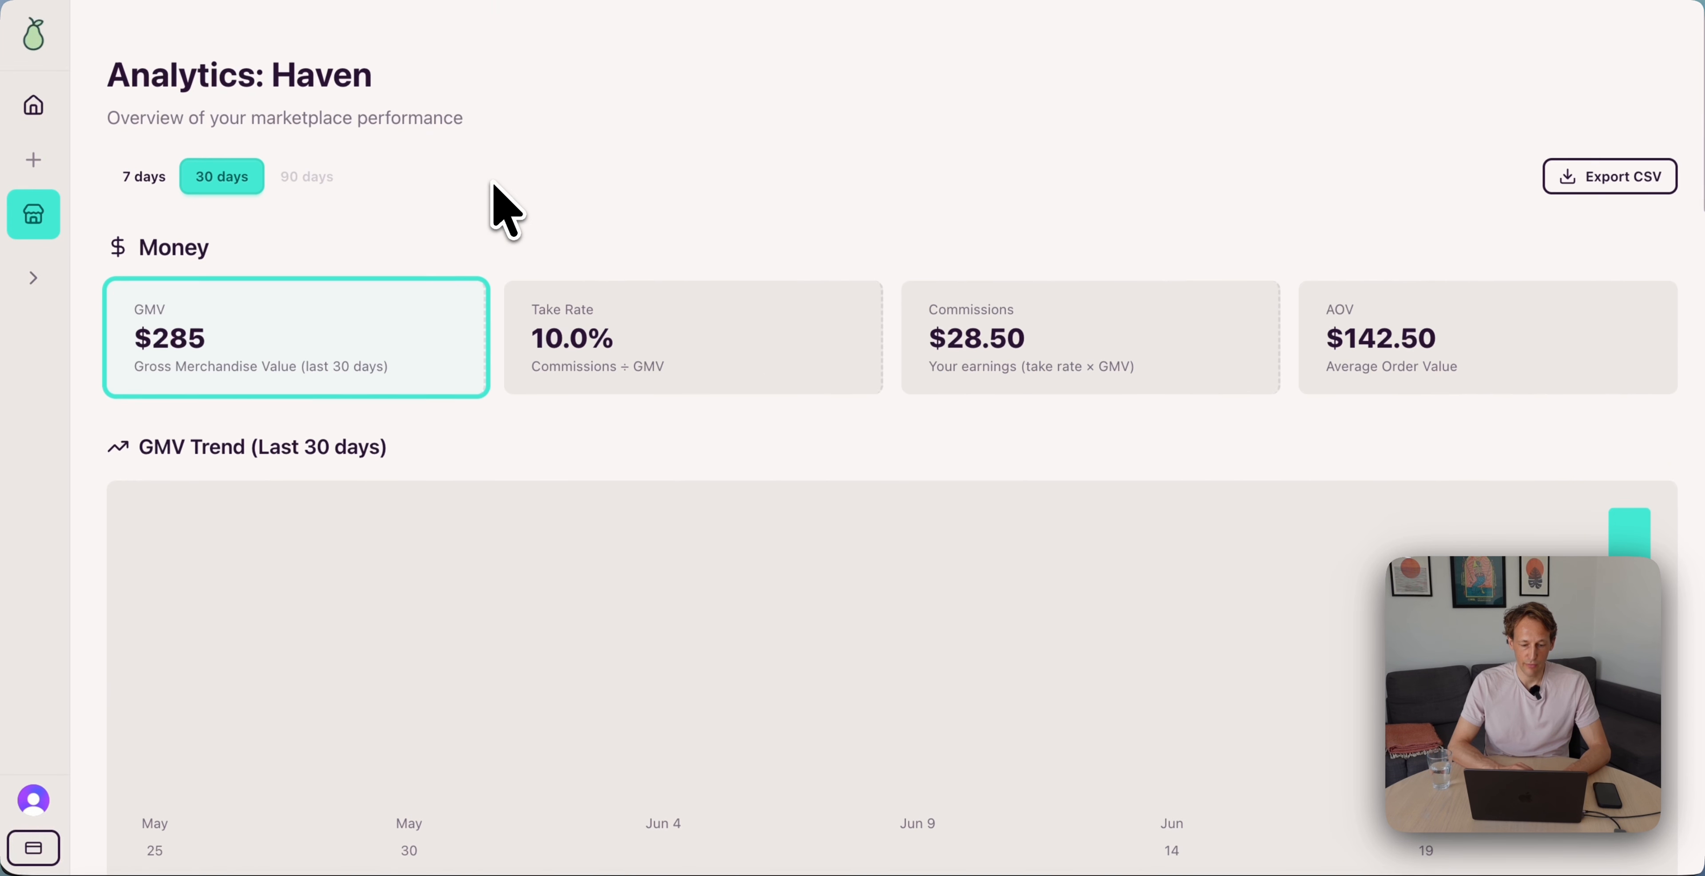
pyautogui.scroll(-1, 522, 431)
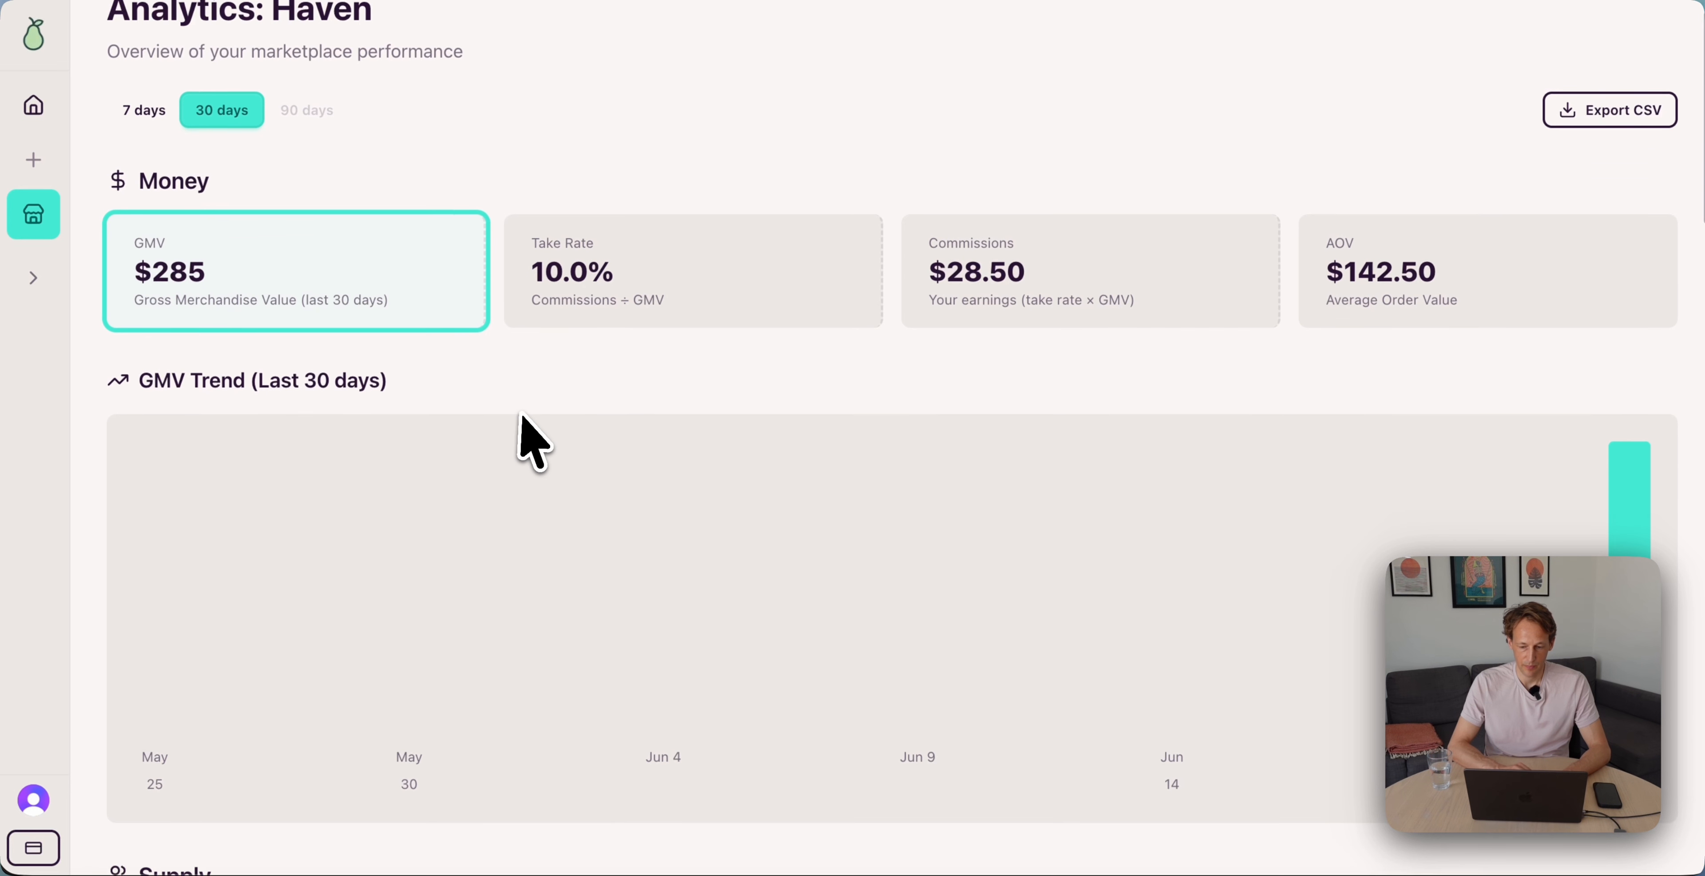
pyautogui.scroll(1, 529, 431)
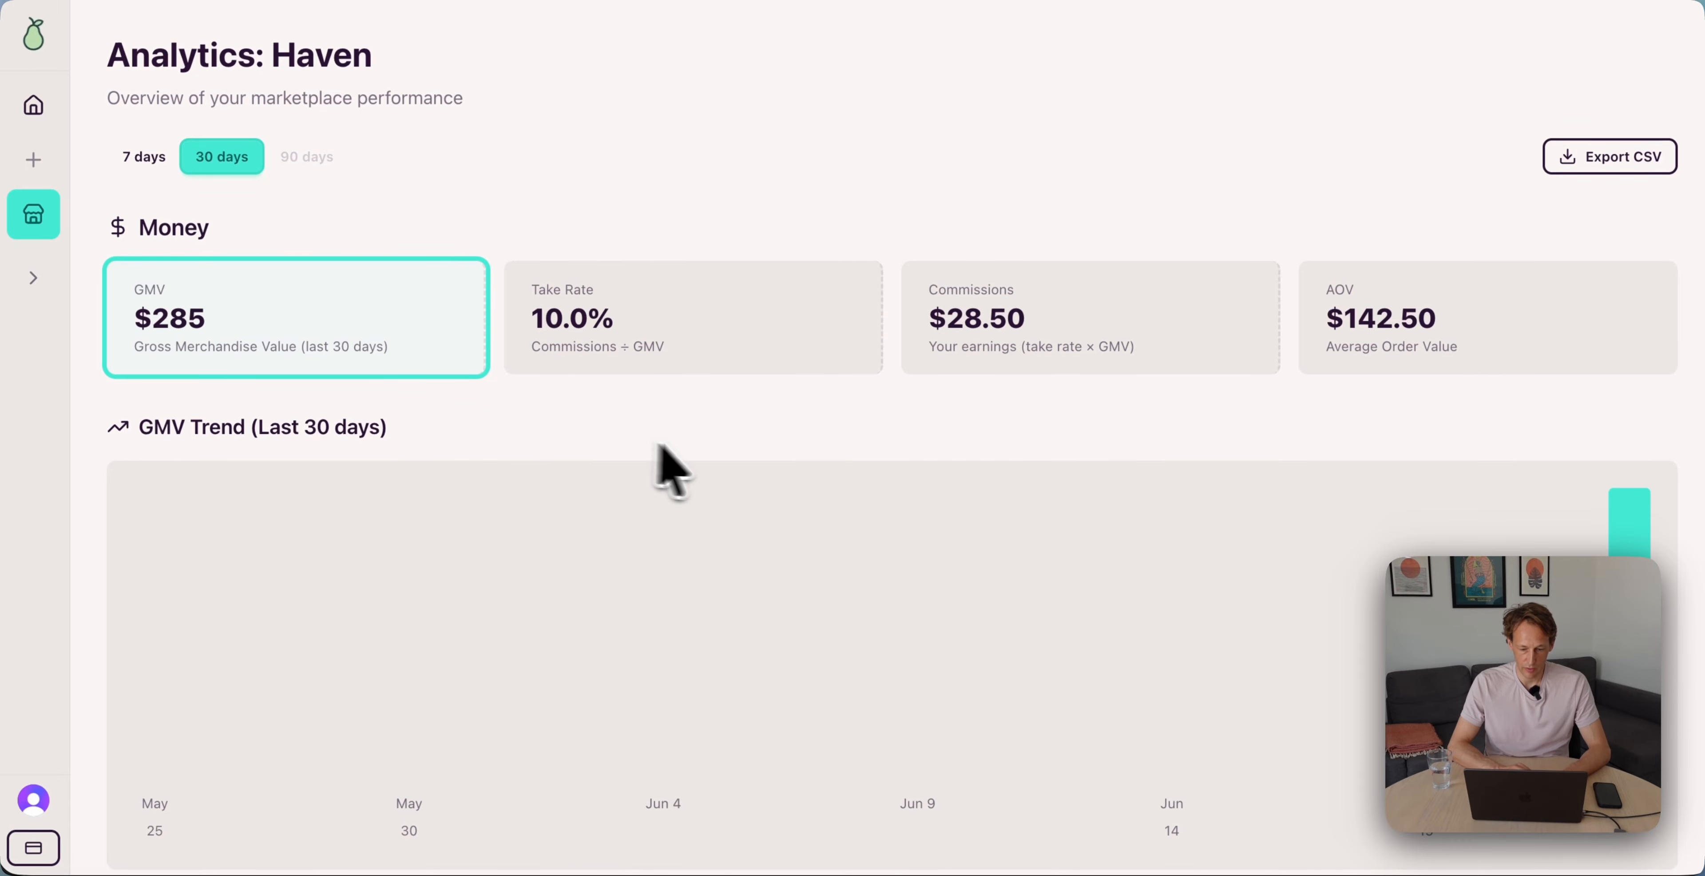
pyautogui.scroll(-10, 708, 457)
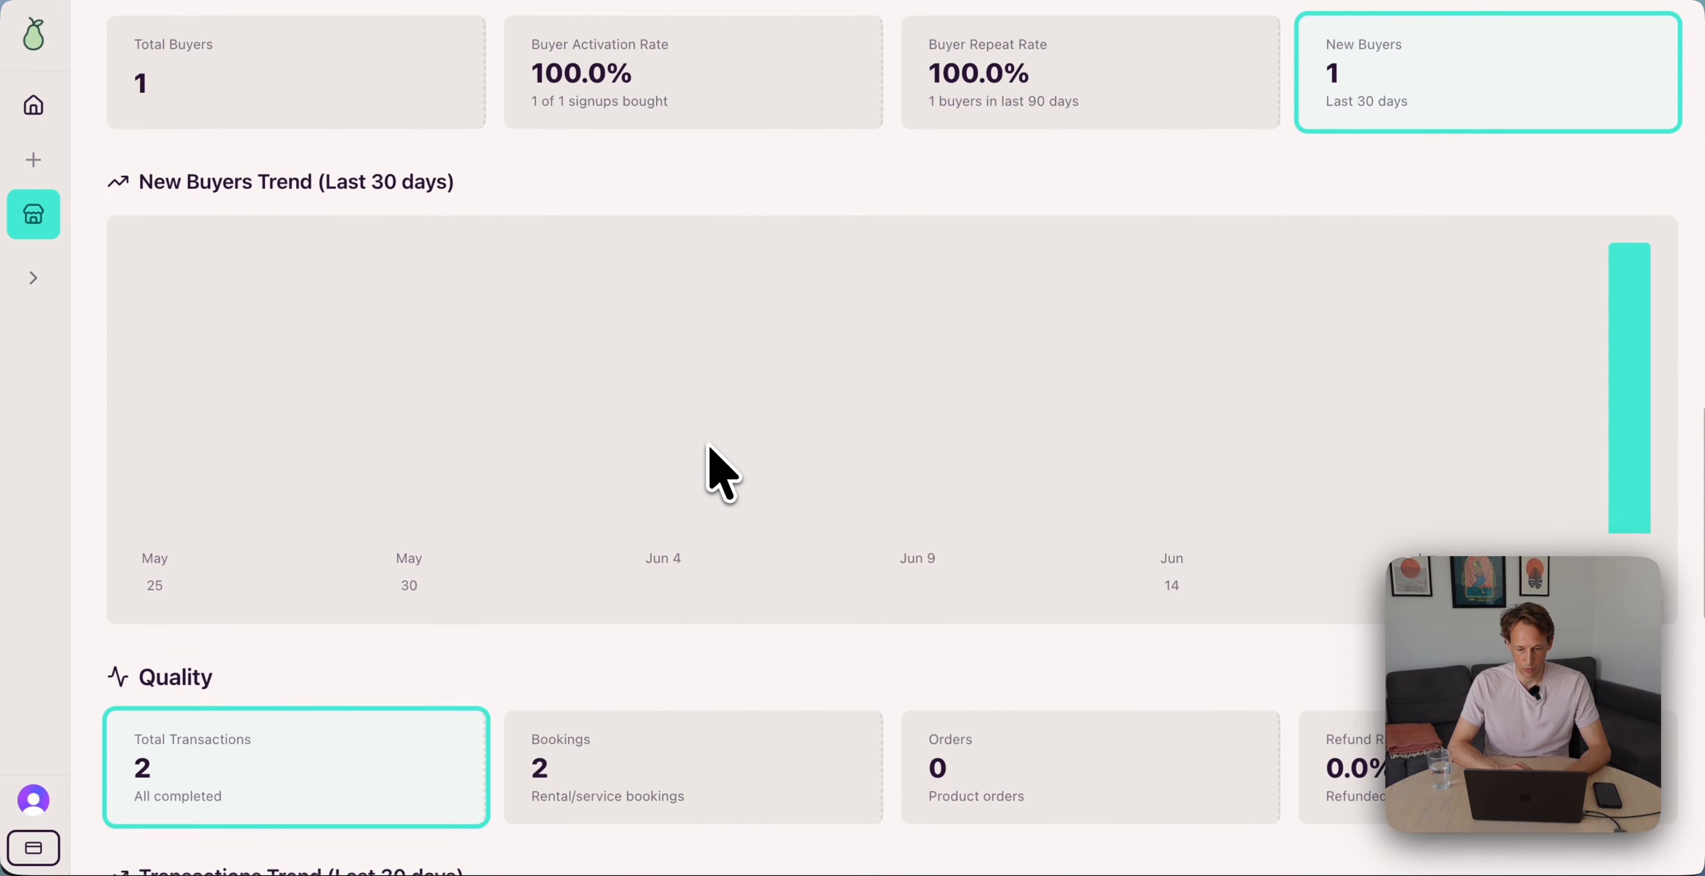
pyautogui.scroll(-10, 722, 471)
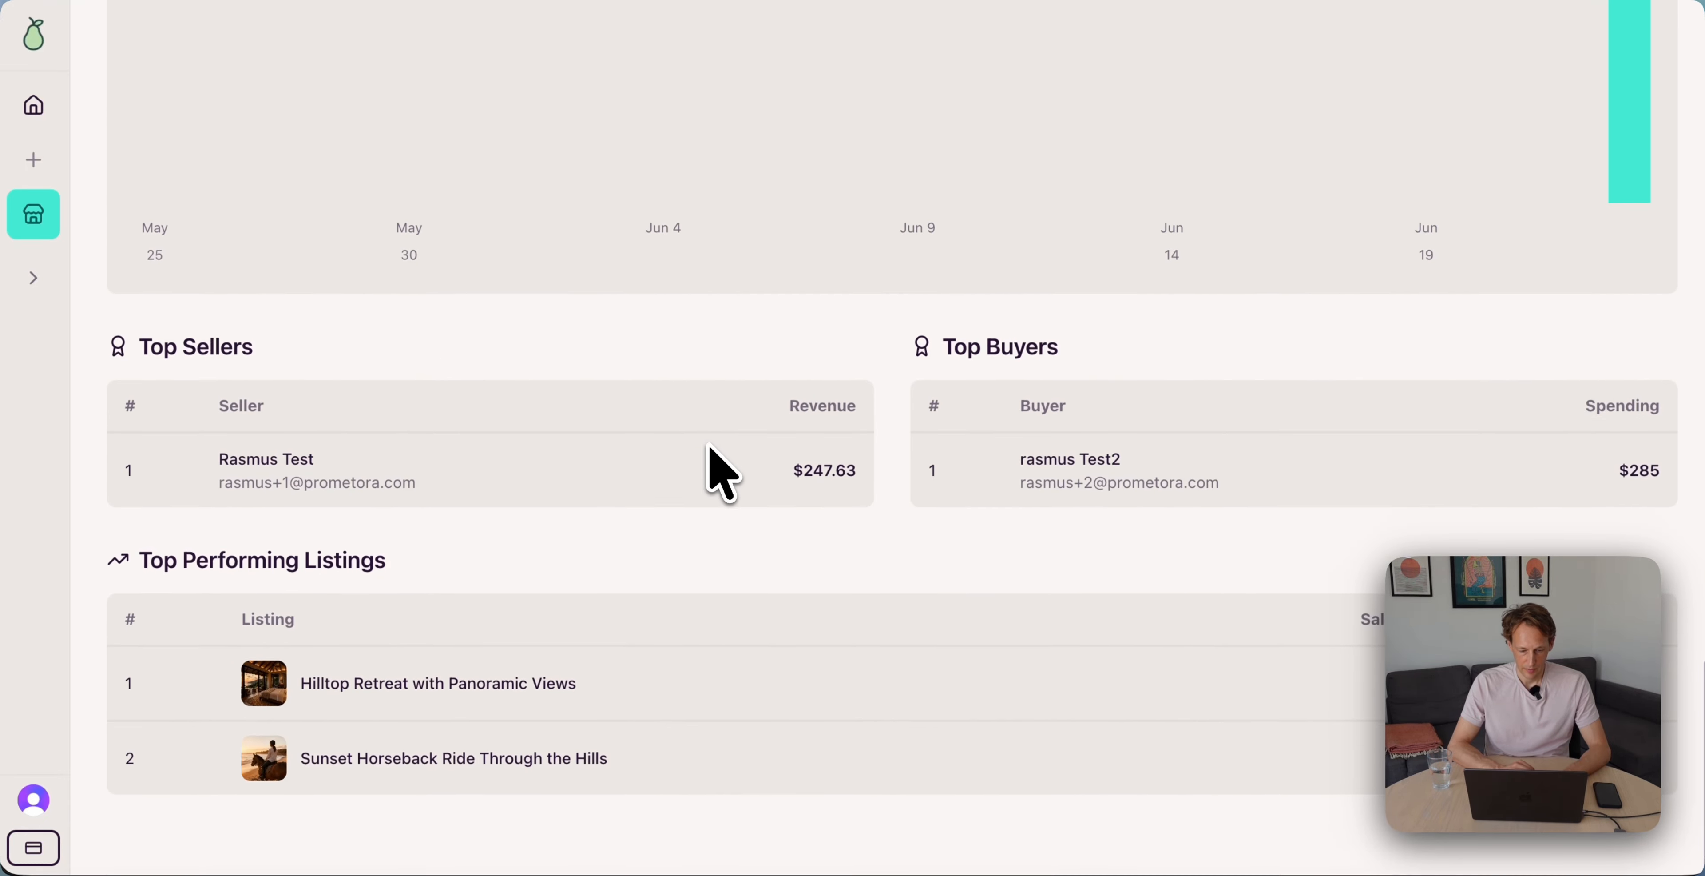